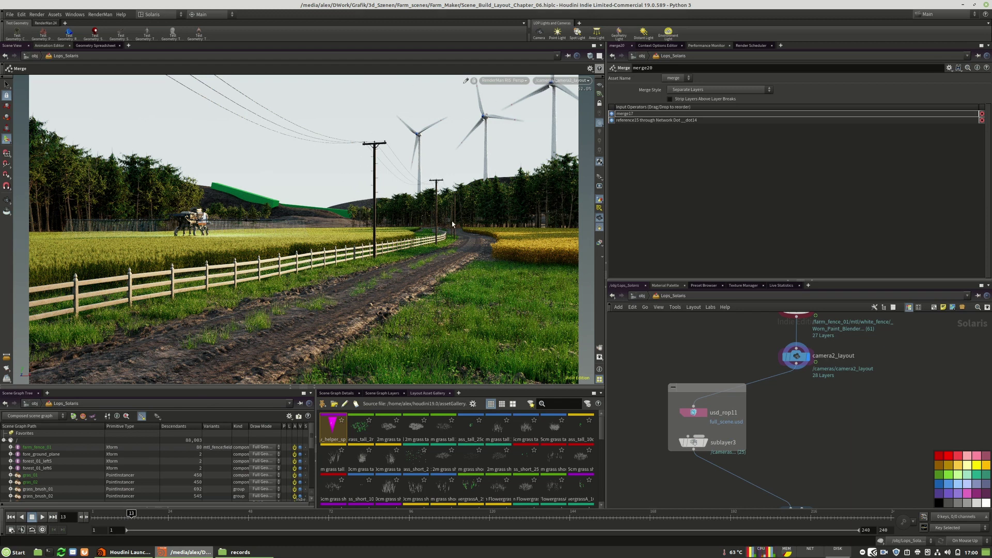
Step: Examine the Solaris node network from the camera layout and merge nodes to the grass brush and powerline nodes
scroll(710, 474, "down", 12)
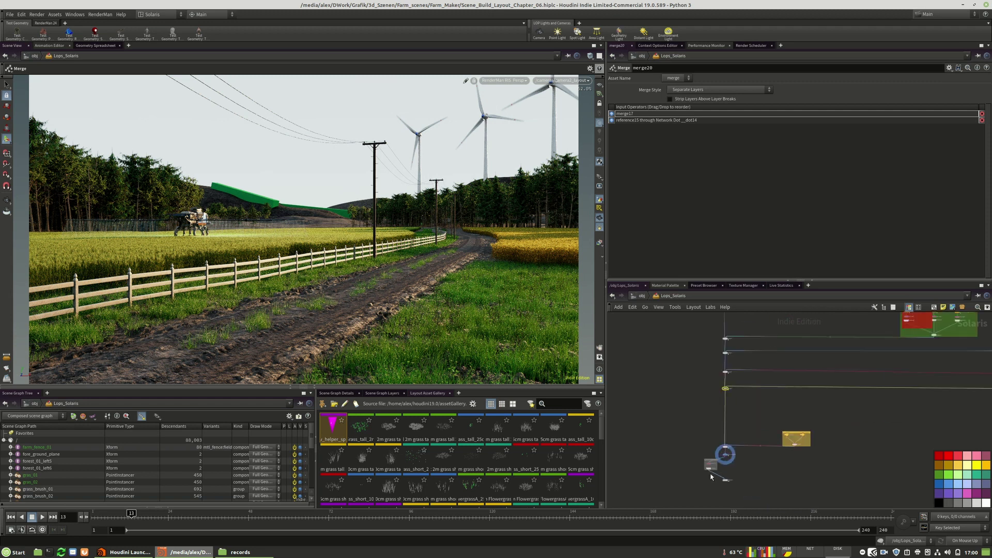
scroll(874, 431, "up", 8)
scroll(879, 455, "down", 5)
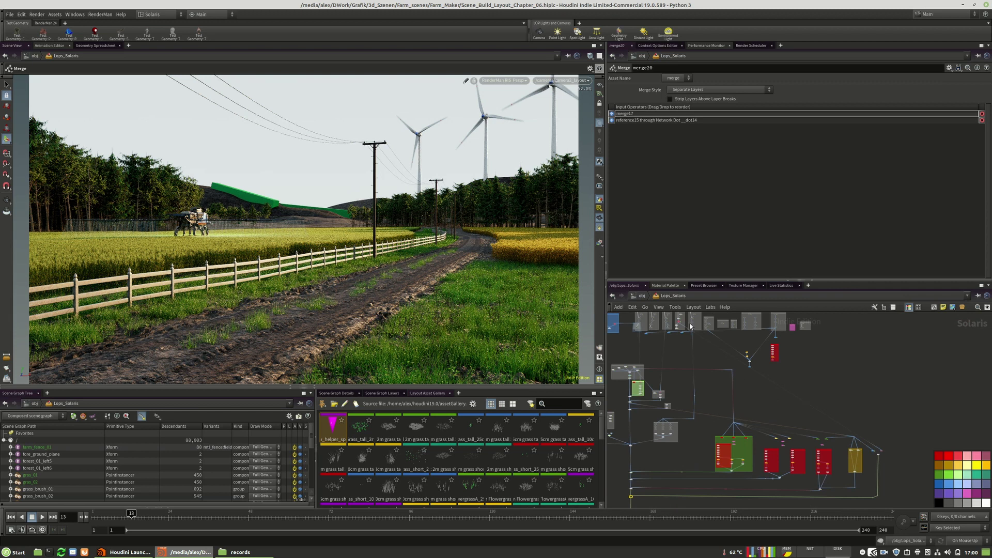
scroll(708, 344, "up", 4)
scroll(814, 413, "up", 8)
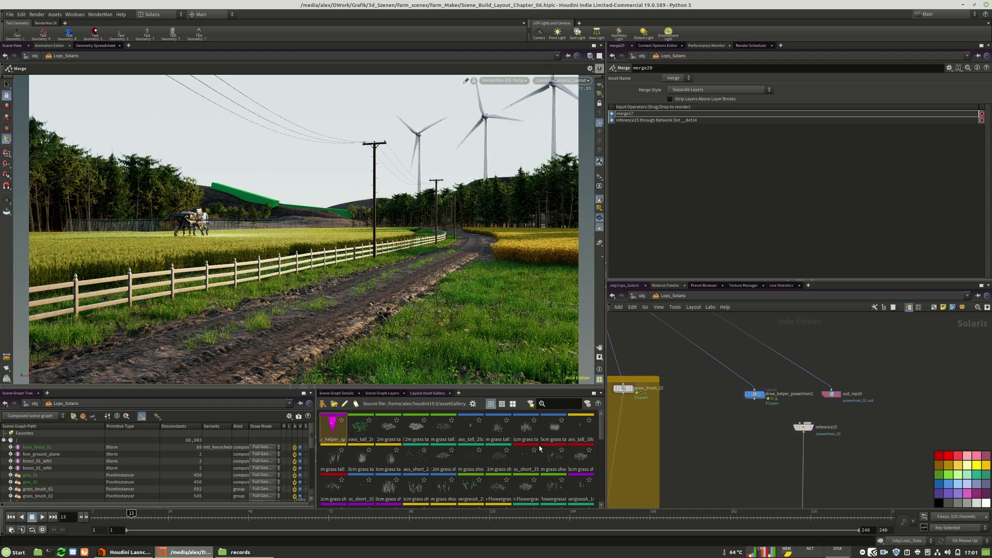
Step: Enlarge the asset gallery thumbnails and switch the viewport from the RenderMan render to the standard OpenGL display
left_click(513, 404)
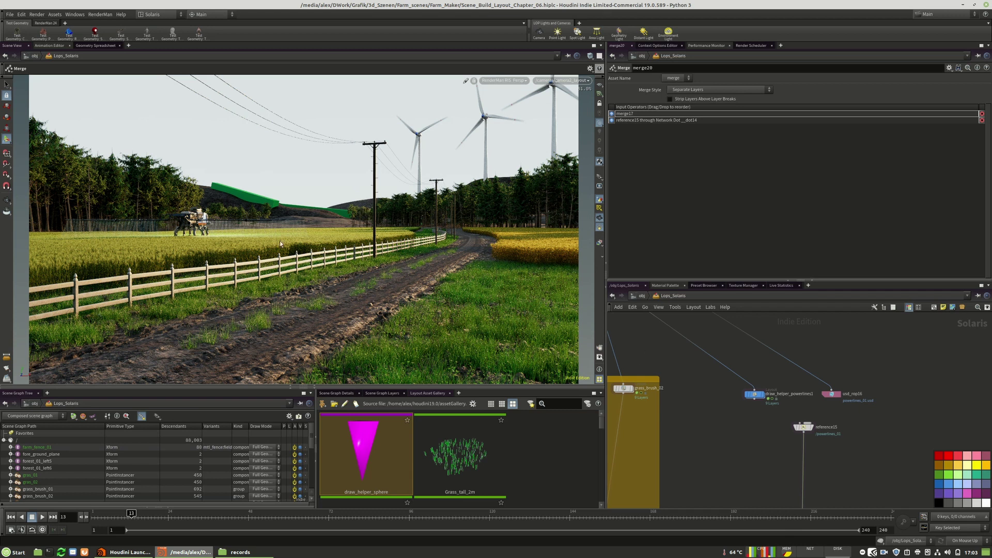
left_click(547, 81)
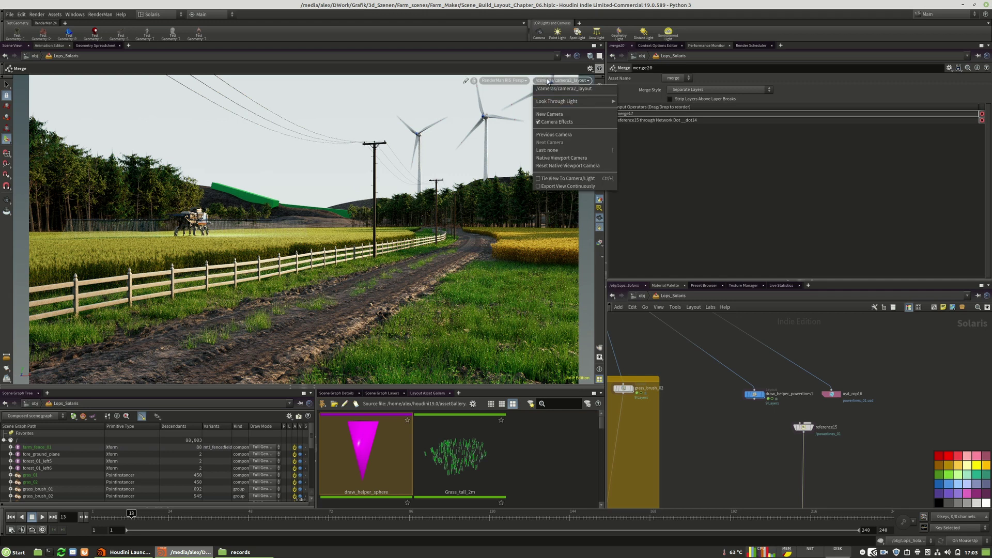
left_click(499, 79)
left_click(498, 79)
left_click(523, 110)
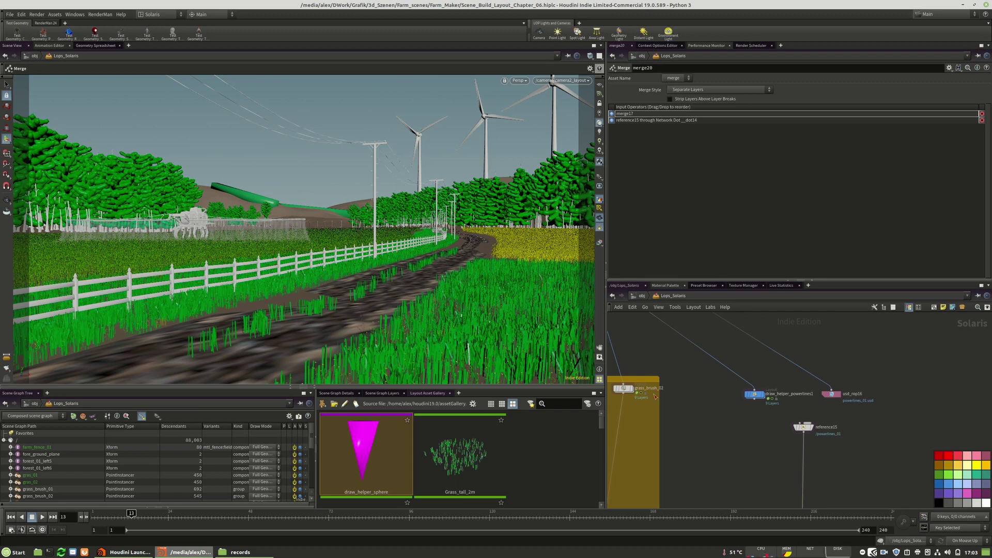
middle_click_drag(670, 425, 756, 425)
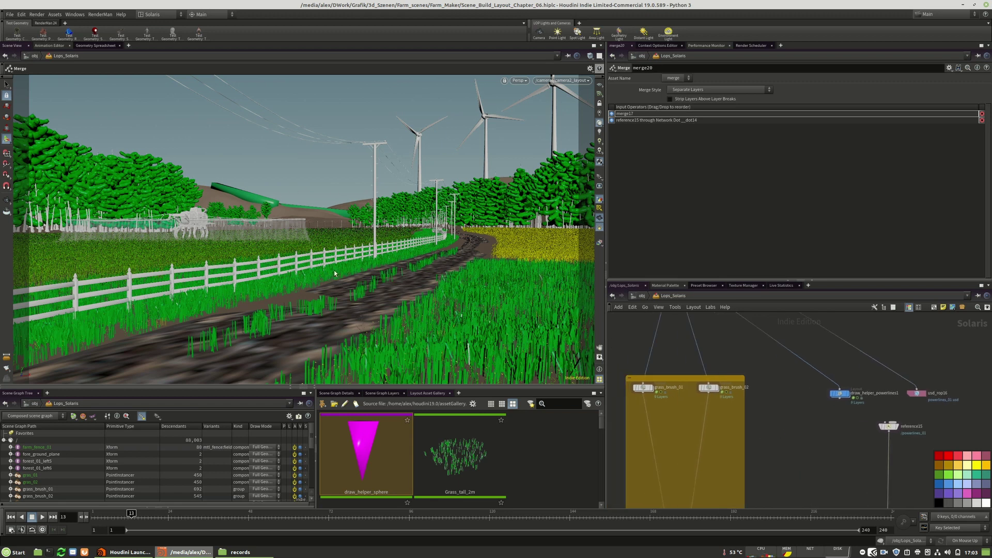
Step: Check the scene polygon limit in the viewport's optimization display options
key("d")
left_click(453, 192)
left_click(466, 192)
left_click_drag(320, 246, 277, 250)
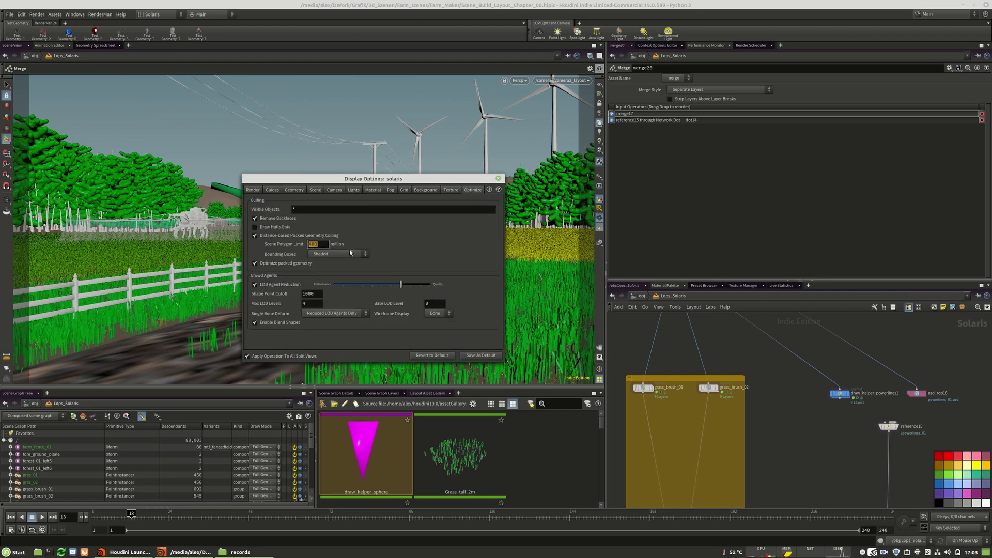
left_click(498, 178)
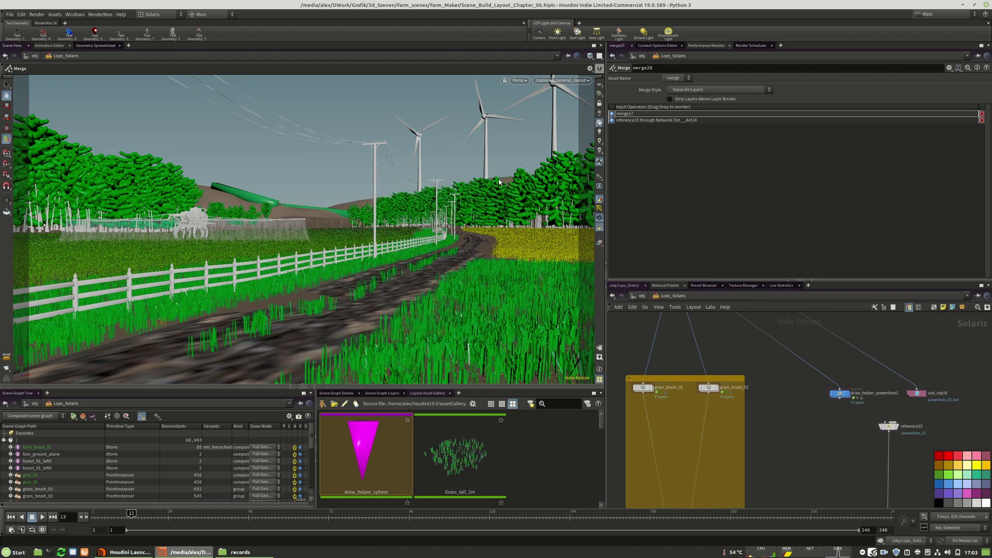
Step: Enclose draw_helper_powerlines1, usd_rop16 and reference15 in a network box
scroll(822, 398, "down", 5)
scroll(832, 409, "down", 3)
scroll(834, 401, "up", 8)
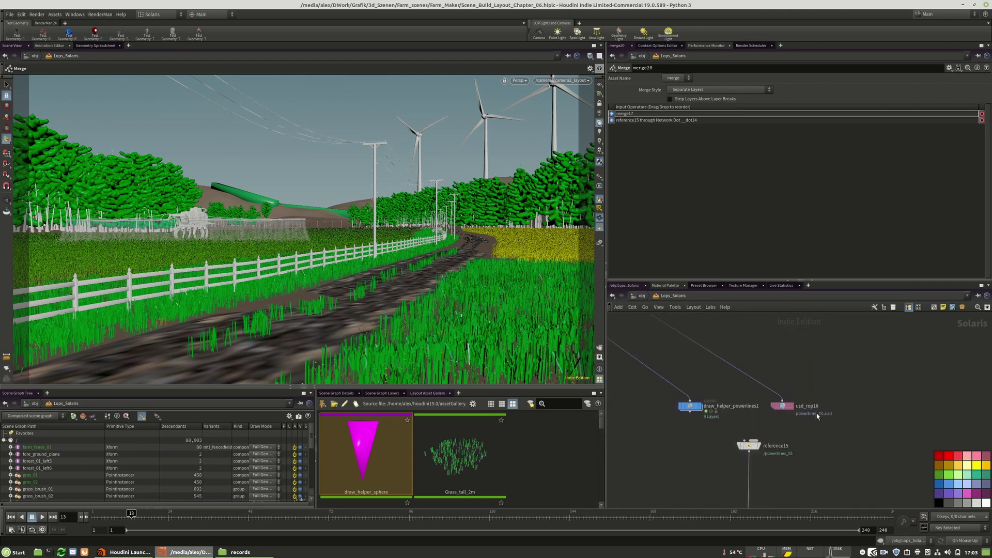
left_click_drag(684, 479, 679, 479)
left_click(934, 307)
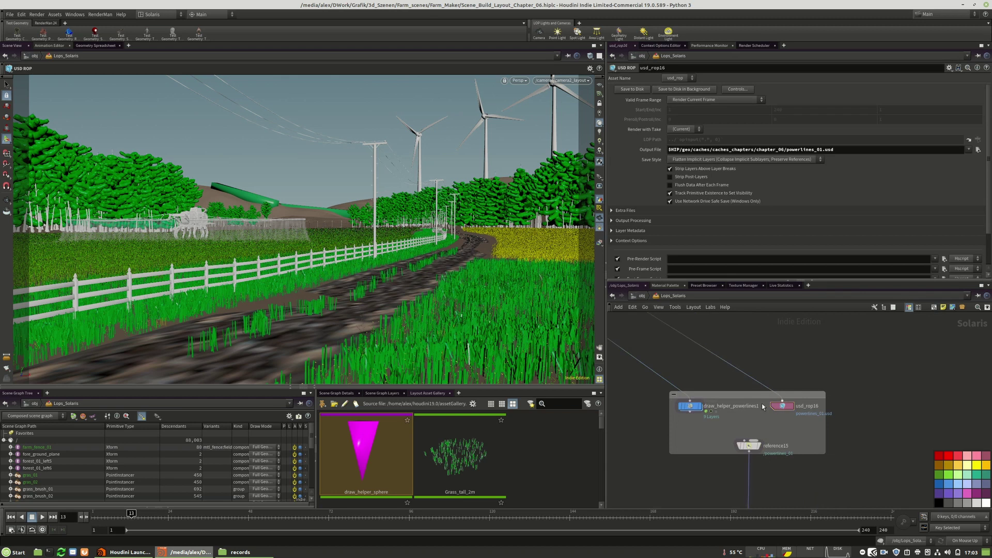
scroll(786, 371, "down", 5)
left_click_drag(789, 404, 786, 432)
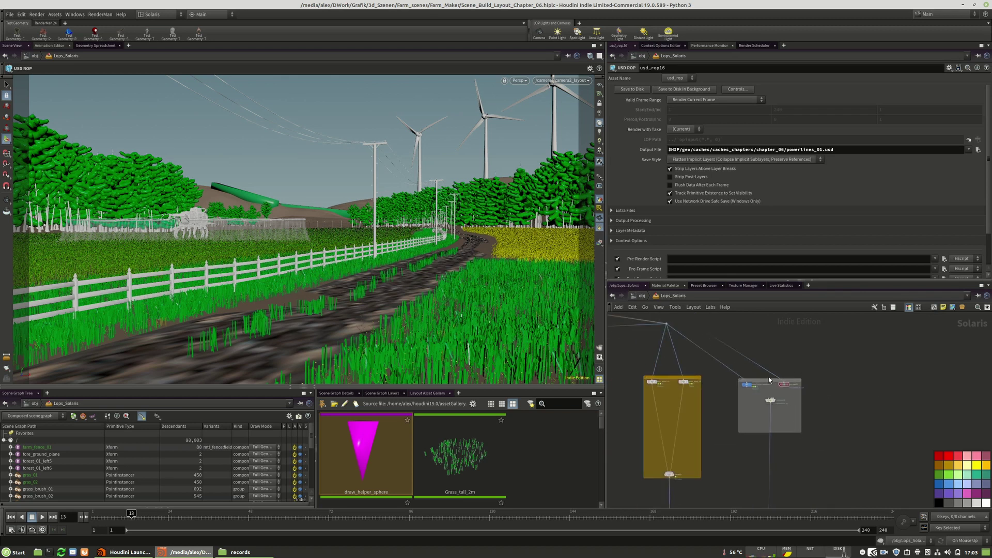
Step: Add a Layout node near the helper nodes in the Solaris network and name it draw_helper_gras_03
scroll(867, 421, "down", 6)
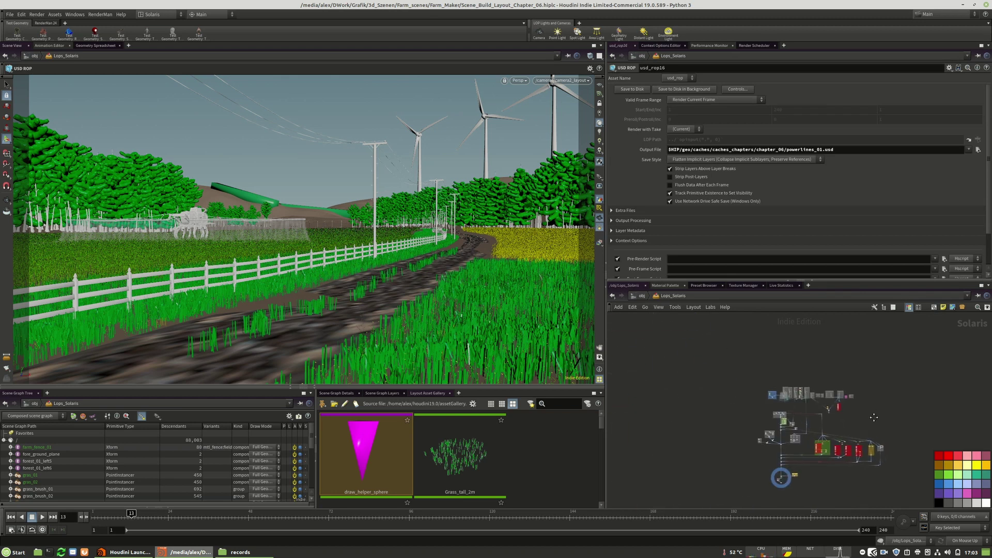
scroll(814, 411, "up", 6)
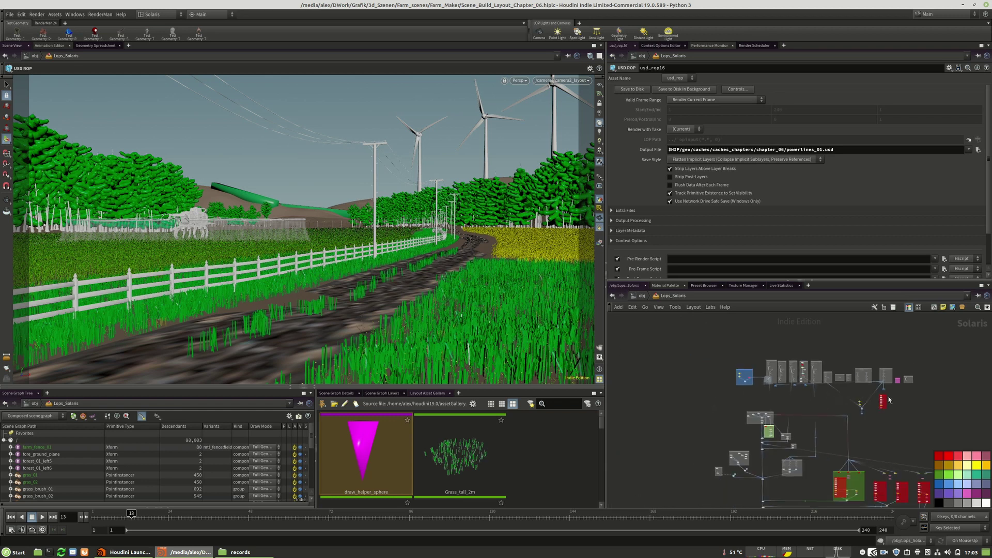
scroll(847, 400, "up", 3)
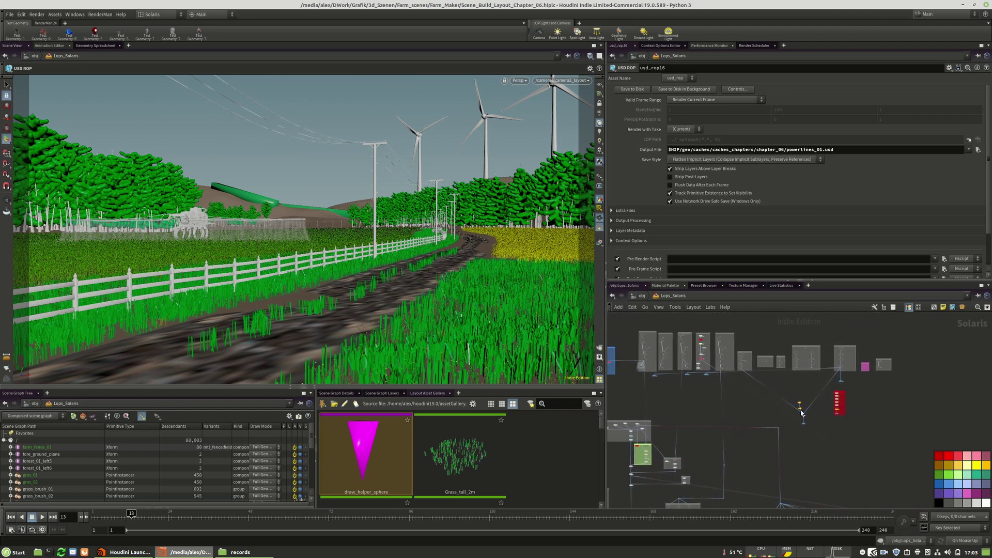
scroll(807, 413, "up", 2)
scroll(801, 428, "down", 6)
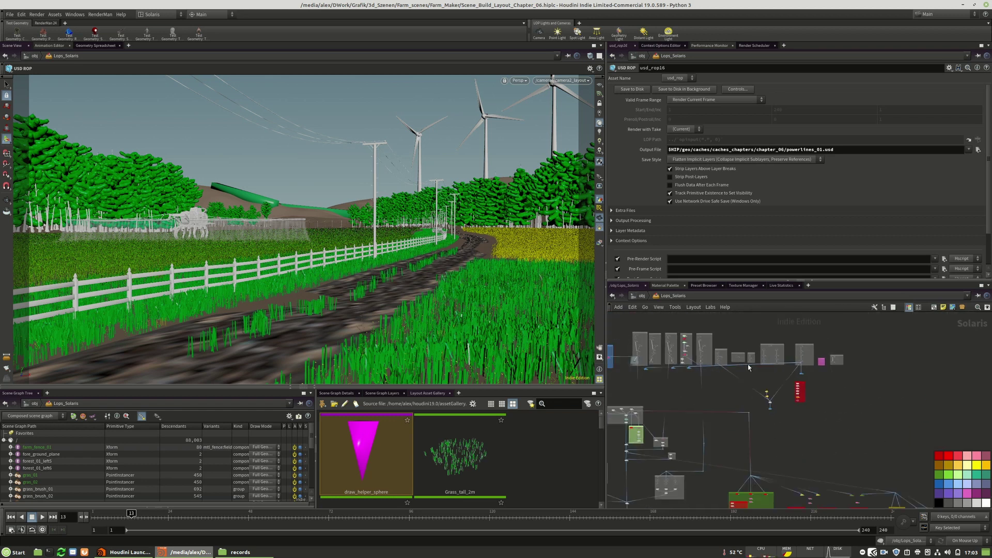
scroll(749, 425, "up", 10)
key("Tab")
type("layout")
key("Return")
left_click(841, 383)
double_click(864, 384)
type("draw_helper_gras_03")
left_click(941, 474)
Step: Add the draw_helper_sphere asset to the working set of draw_helper_gras_03 and display the node
left_click_drag(363, 445, 672, 243)
left_click(840, 378)
scroll(813, 377, "down", 8)
Step: Wire draw_helper_gras_03 to the existing scene network and make it the displayed node
left_click(833, 381)
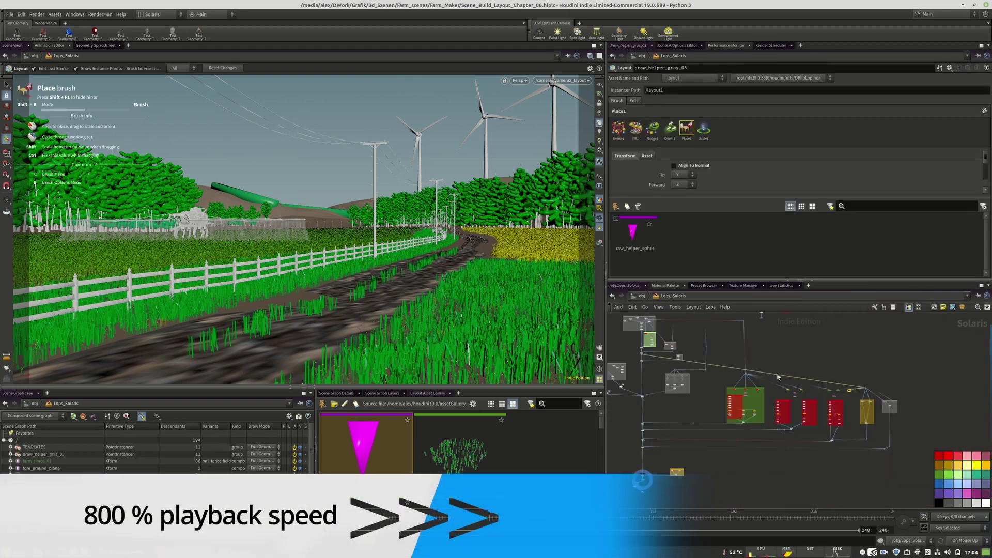
scroll(645, 478, "up", 10)
scroll(838, 381, "up", 8)
scroll(838, 381, "up", 4)
left_click(661, 355)
scroll(315, 269, "up", 8)
middle_click_drag(853, 362, 661, 400)
scroll(382, 270, "down", 6)
left_click(829, 399)
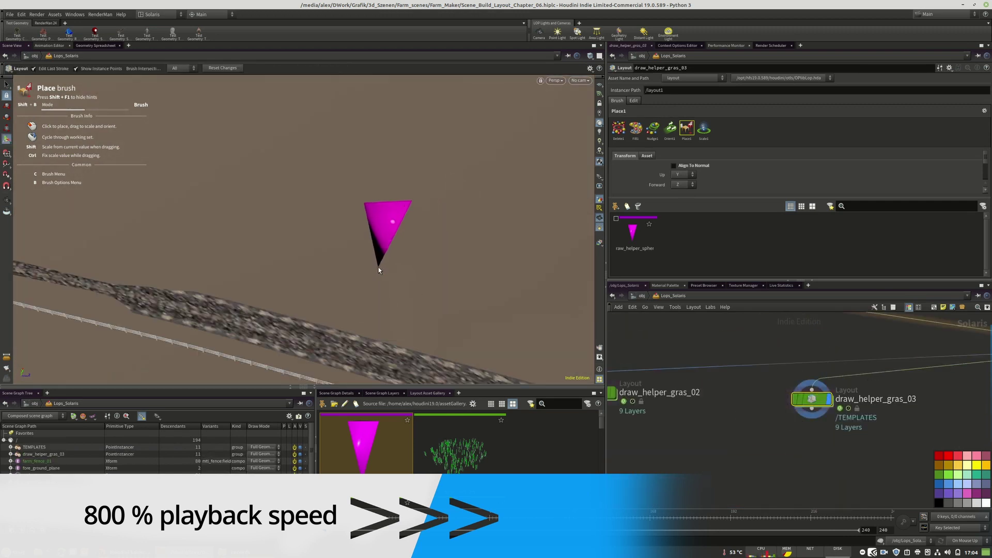
Step: Place draw_helper_sphere instances with the Place brush in rows following the edge of the dirt road to outline a grass area
left_click(590, 55)
left_click(551, 95)
left_click_drag(361, 259, 279, 282, "alt")
left_click(118, 291)
middle_click_drag(118, 291, 485, 261, "alt")
left_click(251, 260)
middle_click_drag(124, 269, 452, 250, "alt")
left_click(236, 269)
left_click(117, 286)
middle_click_drag(117, 286, 478, 256, "alt")
left_click(328, 263)
middle_click_drag(179, 272, 348, 261, "alt")
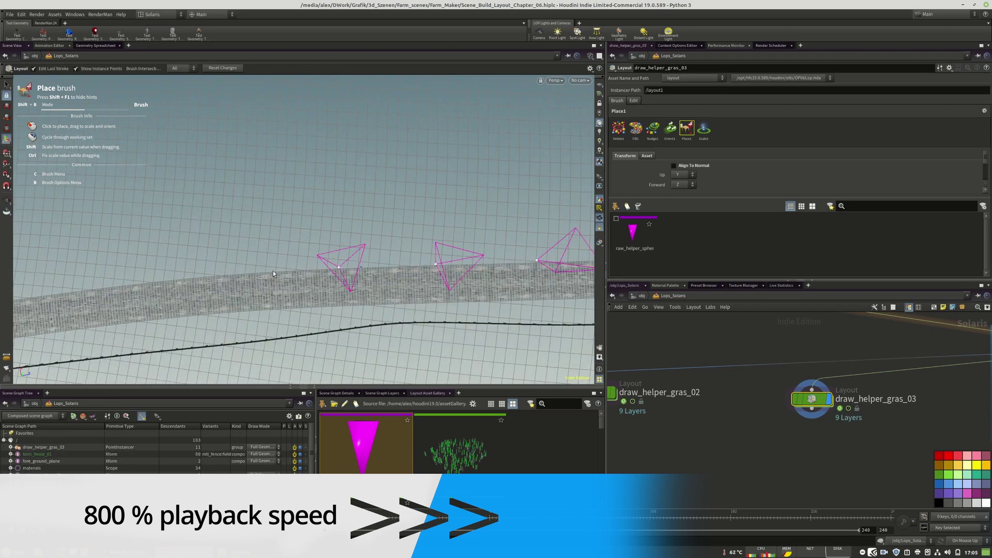
left_click(209, 266)
middle_click_drag(210, 266, 310, 259, "alt")
left_click_drag(144, 287, 207, 207, "alt")
left_click(188, 211)
left_click(85, 217)
middle_click_drag(89, 207, 362, 217, "alt")
middle_click_drag(181, 223, 354, 209, "alt")
left_click(355, 212)
middle_click_drag(155, 207, 362, 227, "alt")
left_click(286, 224)
left_click(323, 259)
middle_click_drag(155, 227, 473, 266, "alt")
left_click(326, 266)
middle_click_drag(207, 264, 238, 219, "alt")
left_click(365, 261)
left_click(209, 274)
left_click(403, 259)
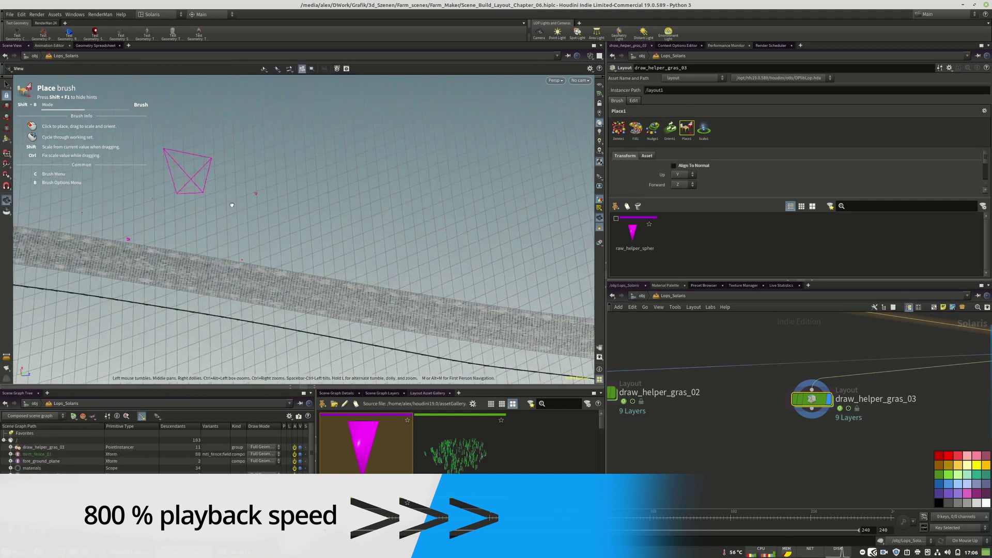
left_click_drag(238, 219, 225, 204, "alt")
Step: Duplicate the second grass scatter node group inside the create network of pts_grass
scroll(749, 426, "down", 3)
double_click(744, 412)
left_click_drag(871, 361, 742, 489)
left_click_drag(799, 364, 876, 363, "alt")
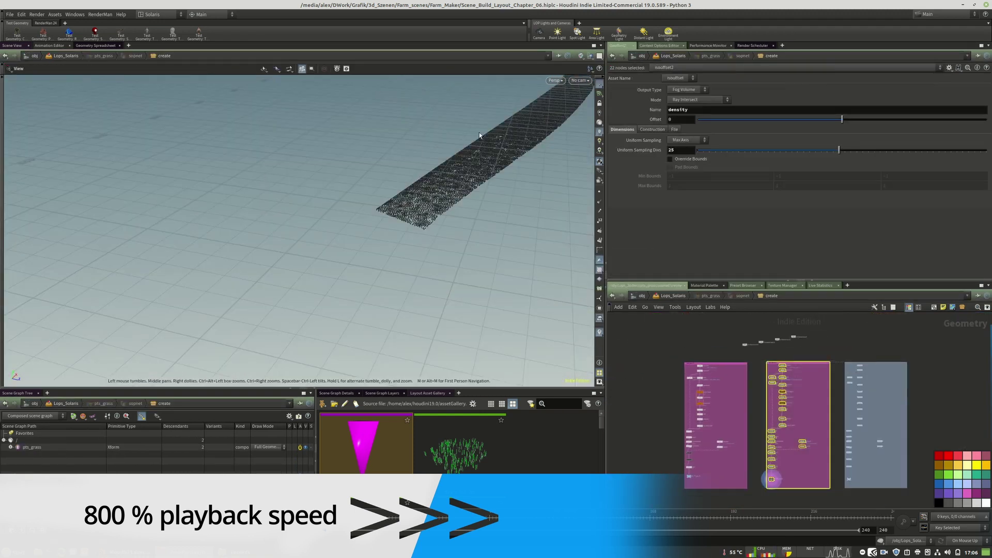
Step: Change the copied group's import path to end in 3 so it reads the points of draw_helper_gras_03
middle_click_drag(939, 401, 815, 405)
scroll(736, 369, "up", 5)
left_click(749, 376)
left_click(764, 89)
key("BackSpace")
type("3")
mouse_move(454, 214)
left_mouse_down()
mouse_move(392, 195)
mouse_move(393, 232)
left_mouse_up()
middle_click_drag(775, 465, 770, 427)
key("u")
middle_click_drag(779, 500, 765, 362)
Step: Duplicate the second grass instancer branch with its USD ROP and Reference nodes for the third grass area
mouse_move(666, 351)
left_mouse_down()
mouse_move(697, 459)
mouse_move(775, 459)
left_mouse_up()
left_click(772, 412)
left_click(775, 456)
middle_click_drag(750, 352, 800, 336)
scroll(848, 465, "up", 1)
double_click(882, 390)
key("u")
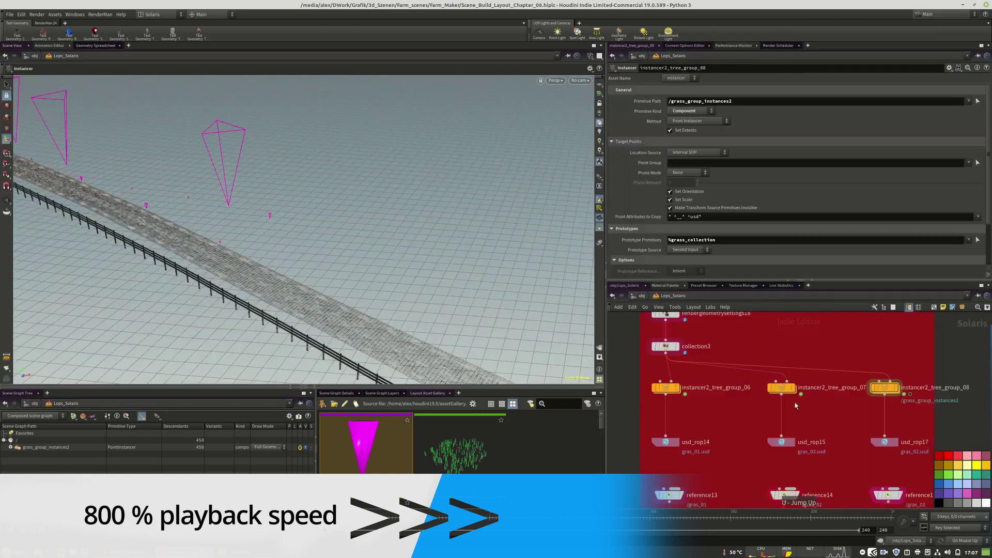
Step: Set usd_rop17's output file to $HIP/geo/caches/caches_chapters/chapter_06/gras_03.usd and save it to disk
scroll(827, 414, "down", 3)
left_click(824, 402)
middle_click_drag(827, 439, 858, 373)
left_click(709, 102)
scroll(848, 372, "up", 3)
left_click(832, 375)
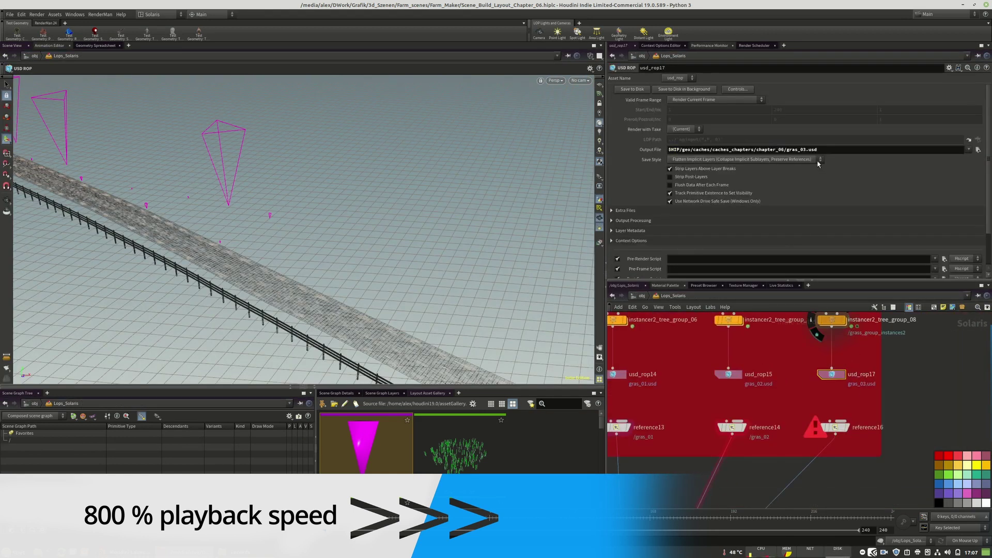
left_click(836, 428)
left_click(832, 375)
left_click(633, 90)
Step: Reload the gras_03.usd file in reference16 and display the referenced grass
left_click(835, 427)
scroll(724, 232, "down", 3)
left_click(686, 236)
left_click(847, 428)
left_click_drag(292, 243, 352, 261)
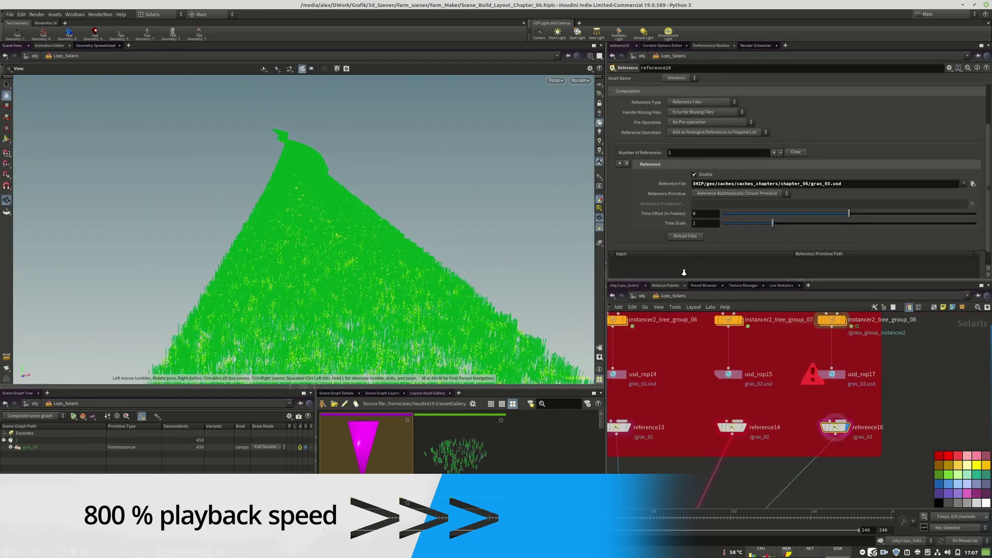
right_click_drag(778, 268, 568, 264, "alt")
Step: Display camera2_layout and look through /cameras/camera2_layout to check the grass in the full scene
scroll(806, 403, "down", 3)
middle_click_drag(796, 466, 744, 352)
left_click(745, 472)
left_click_drag(324, 181, 382, 289, "alt")
left_click(580, 81)
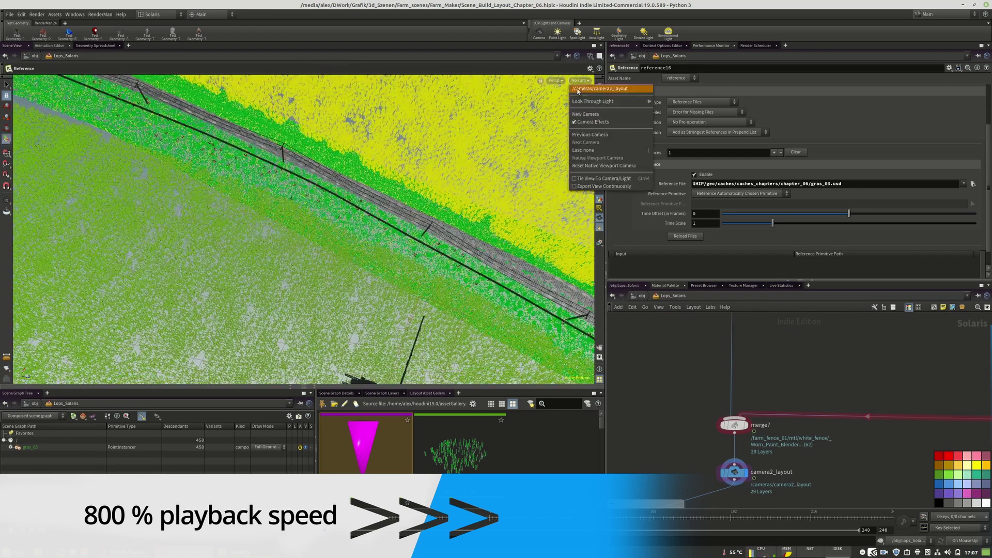
left_click(583, 89)
left_click_drag(310, 217, 361, 259, "alt")
Step: Inspect the outputs of the nodes in the copied grass scatter group inside pts_grass
scroll(806, 403, "down", 4)
middle_click_drag(879, 403, 762, 383)
scroll(698, 385, "up", 4)
left_click(738, 405)
double_click(739, 406)
scroll(739, 408, "up", 3)
left_click(745, 399)
left_click_drag(290, 206, 331, 227)
middle_click_drag(744, 413, 789, 393)
left_click(790, 413)
left_click_drag(310, 207, 351, 259)
left_click(789, 451)
left_click(736, 440)
left_click(974, 90)
left_click(788, 451)
middle_click_drag(858, 465, 828, 323)
Step: Compare the outputs of foreach_end6 and add8 using the viewport's point numbers
left_click(761, 403)
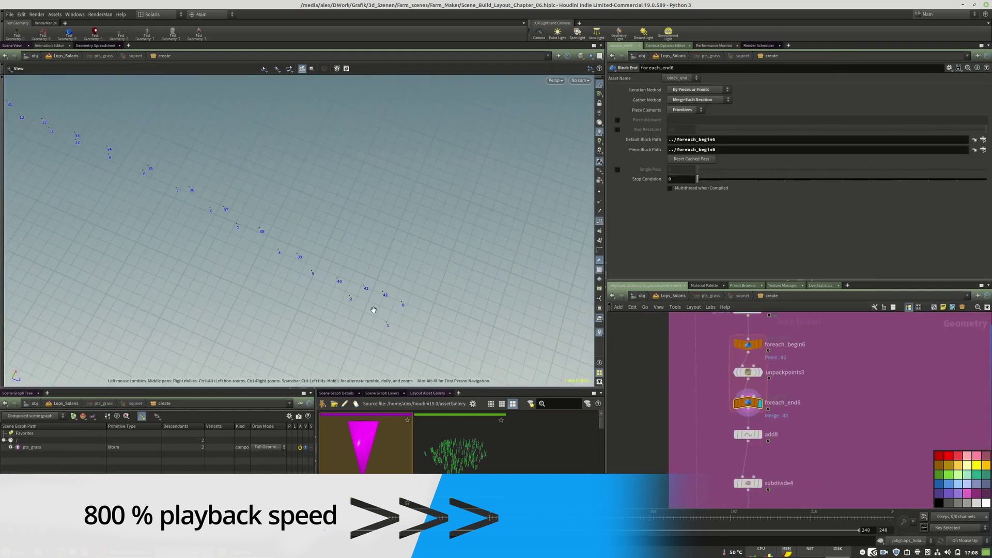
left_click(760, 435)
left_click_drag(259, 288, 310, 217)
middle_click_drag(833, 443, 829, 363)
left_click(756, 403)
mouse_move(310, 248)
left_mouse_down()
mouse_move(259, 215)
mouse_move(331, 238)
mouse_move(310, 222)
left_mouse_up()
left_click(600, 221)
Step: Replace subdivide4 with a Divide node between add8 and ray_project_height2 and display it
key("Delete")
key("Tab")
type("div")
key("Return")
left_click(748, 395)
left_click(759, 395)
Step: Turn on Bricker Polygons on divide1, adjust the brick size in wireframe view, and display ray_project_height2
key("shift+w")
left_click(670, 170)
right_click_drag(326, 272, 336, 325)
middle_click_drag(656, 178, 644, 195)
left_click(756, 438)
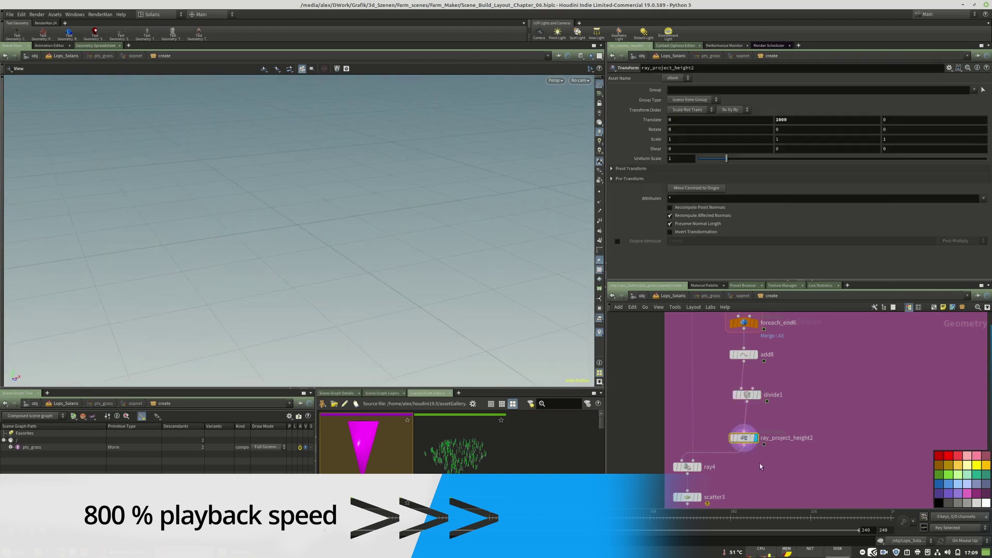
Step: Check the grass area's projected geometry in the viewport and return to the Lops_Solaris network
middle_click_drag(761, 467, 818, 388)
left_click(758, 387)
left_click_drag(222, 284, 381, 178)
key("u")
key("u")
key("u")
key("u")
double_click(801, 410)
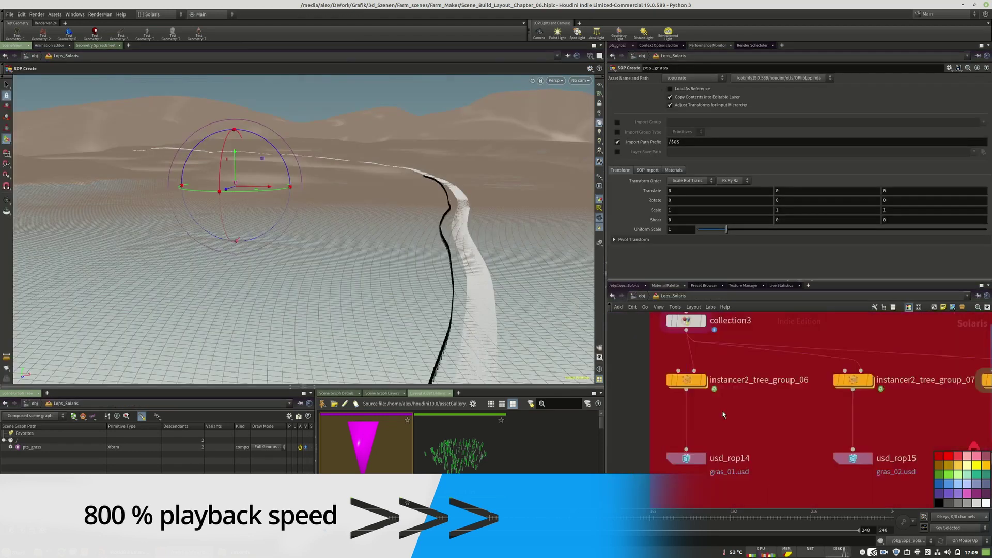
Step: Display camera2_layout with the complete farm scene and look at it through that camera
middle_click_drag(879, 424, 693, 362)
left_click(758, 388)
left_click(789, 450)
scroll(775, 413, "down", 10)
scroll(705, 402, "up", 10)
left_click(749, 500)
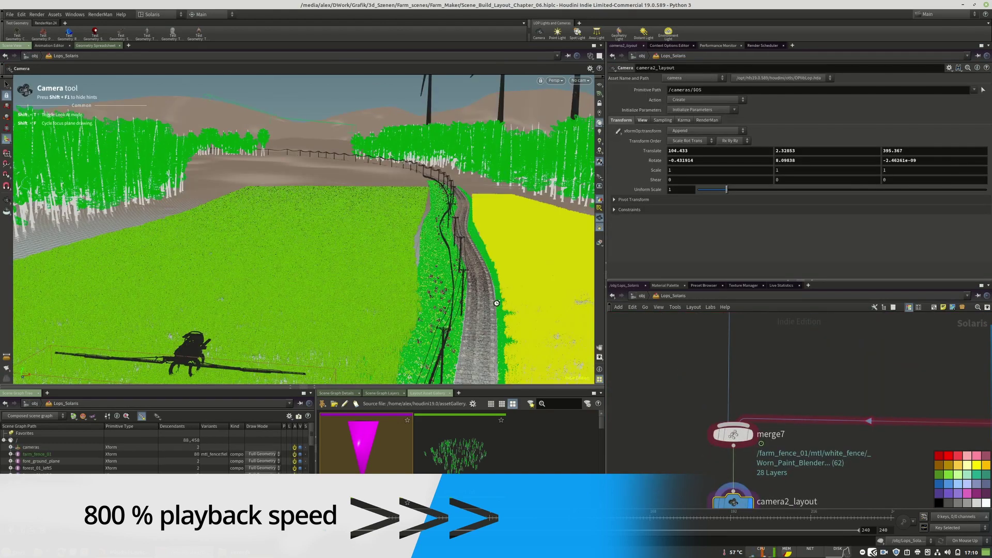
left_click(580, 80)
left_click(589, 87)
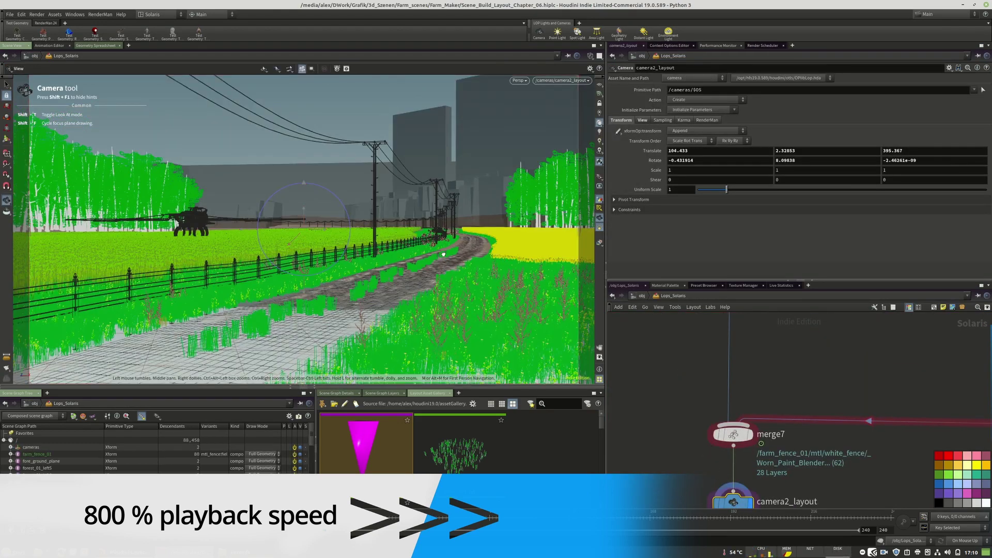
Step: View the grass areas from above, then open the pts_grass network and display scatter3
left_click_drag(443, 251, 310, 169, "alt")
middle_click_drag(311, 169, 254, 117, "alt")
scroll(669, 448, "down", 10)
scroll(924, 365, "up", 10)
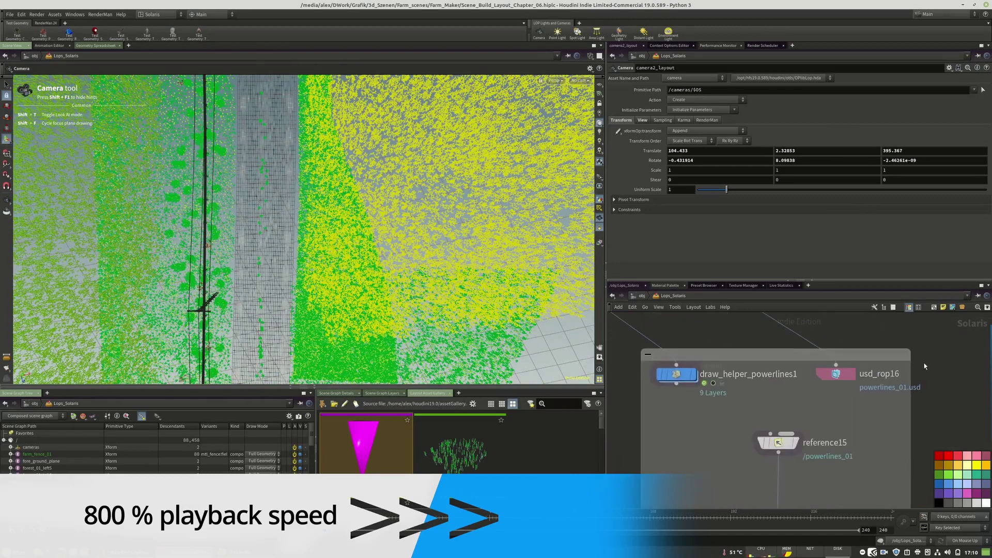
middle_click_drag(924, 365, 796, 372)
left_click(770, 389)
middle_click_drag(805, 450, 948, 309)
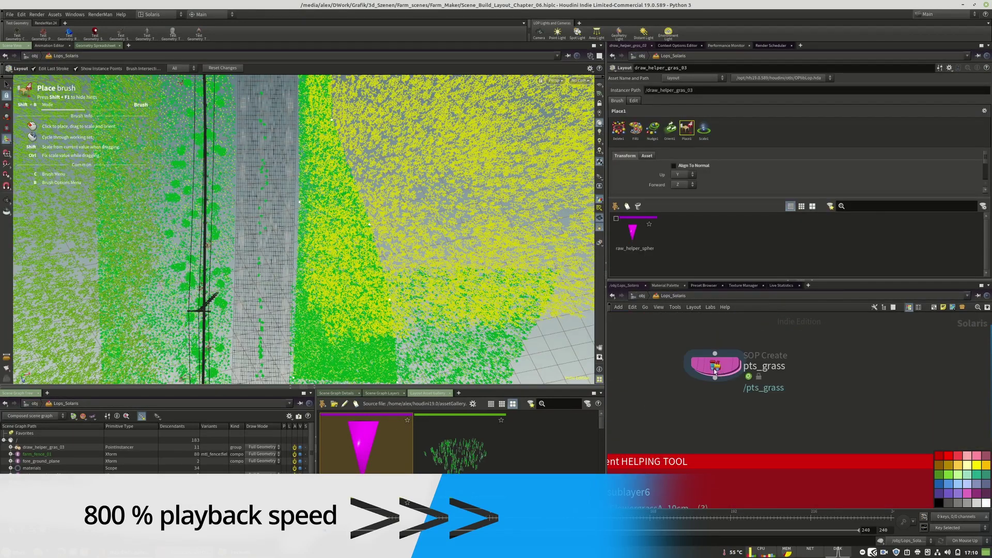
double_click(722, 367)
left_click(785, 438)
scroll(760, 413, "down", 5)
scroll(754, 417, "up", 4)
left_click(735, 395)
left_click(749, 395)
Step: Select the scatter3 points in the overlapping part of the grass strip, delete them, and return to Lops_Solaris
left_click(2, 77)
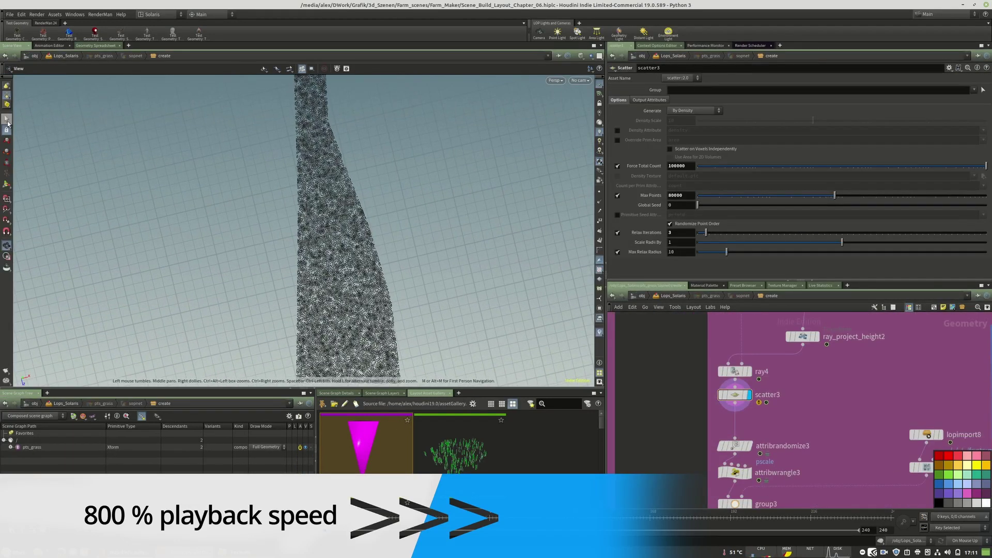
left_click(6, 119)
left_click(241, 68)
mouse_move(327, 126)
left_mouse_down()
mouse_move(454, 275)
mouse_move(372, 160)
left_mouse_up()
middle_click_drag(370, 206, 371, 159, "alt")
mouse_move(325, 178)
left_mouse_down("shift")
mouse_move(319, 223)
mouse_move(406, 320)
mouse_move(372, 218)
left_mouse_up("shift")
key("Delete")
scroll(762, 383, "down", 8)
key("u")
Step: Reload gras_03.usd in reference16 and check the trimmed grass area from above
middle_click_drag(756, 381, 796, 445)
left_click(889, 468)
scroll(677, 271, "down", 3)
left_click(686, 237)
left_click_drag(414, 269, 408, 223, "alt")
Step: Reopen pts_grass, delete another section of the grass strip's points after blast12, and return to Lops_Solaris
middle_click_drag(883, 360, 692, 414)
double_click(691, 414)
left_click(744, 414)
scroll(745, 414, "down", 5)
left_click(744, 414)
scroll(739, 409, "up", 5)
left_click(729, 398)
key("s")
left_click_drag(324, 201, 363, 314)
key("Delete")
key("u")
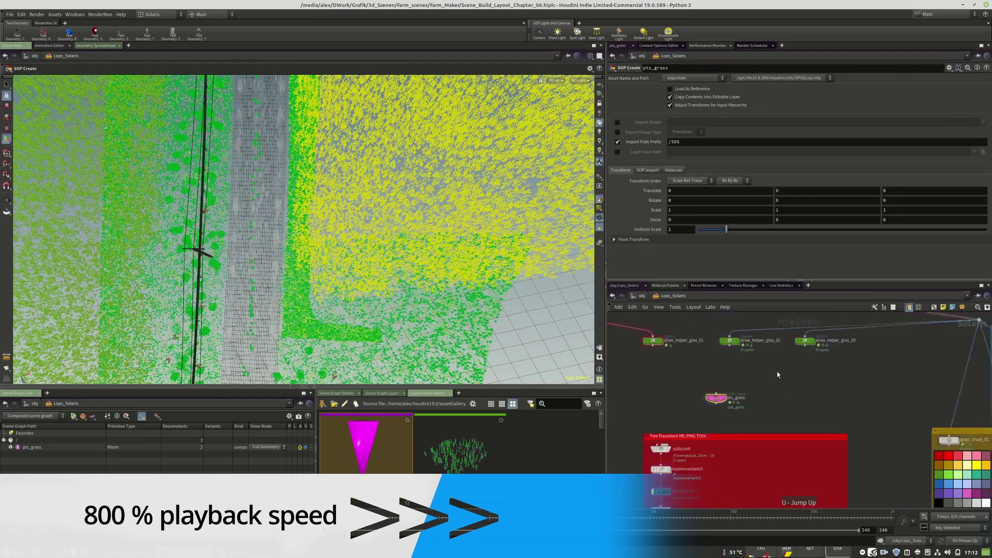
Step: Reselect blast13's point group and deselect several small patches so scattered points remain in the L-shaped end
middle_click_drag(779, 374, 758, 357)
left_click(805, 414)
left_click(804, 350)
double_click(758, 374)
left_click(983, 89)
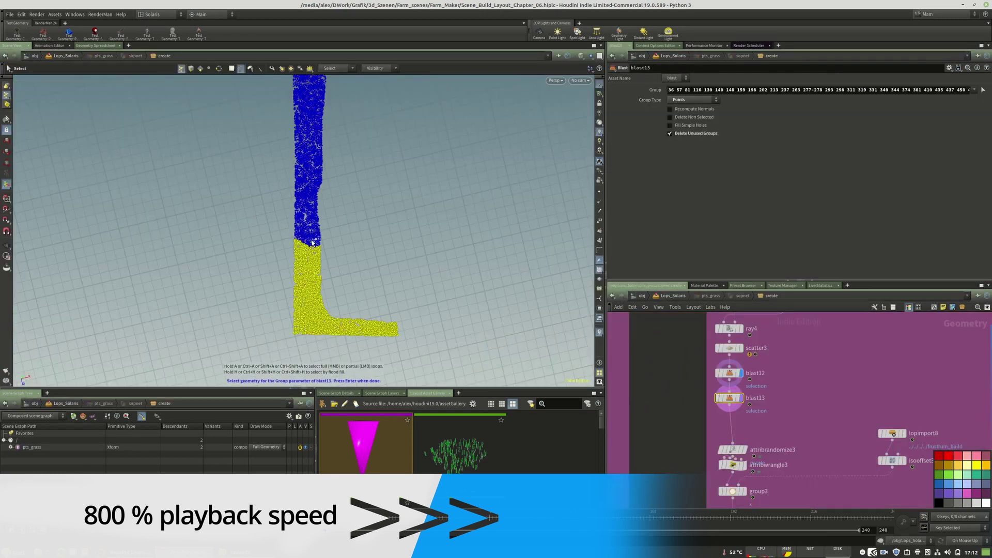
left_click_drag(311, 262, 300, 296, "ctrl")
left_click_drag(342, 323, 337, 330, "ctrl")
left_click_drag(364, 331, 380, 335, "ctrl")
left_click_drag(316, 266, 315, 280, "ctrl")
left_click_drag(296, 294, 301, 308, "ctrl")
left_click_drag(300, 318, 306, 329, "ctrl")
mouse_move(296, 282)
left_mouse_down("ctrl")
mouse_move(301, 295)
mouse_move(323, 293)
left_mouse_up("ctrl")
key("Return")
Step: Return to Lops_Solaris and check the grass nodes and the edge of the third grass area
middle_click_drag(772, 416, 762, 389)
key("u")
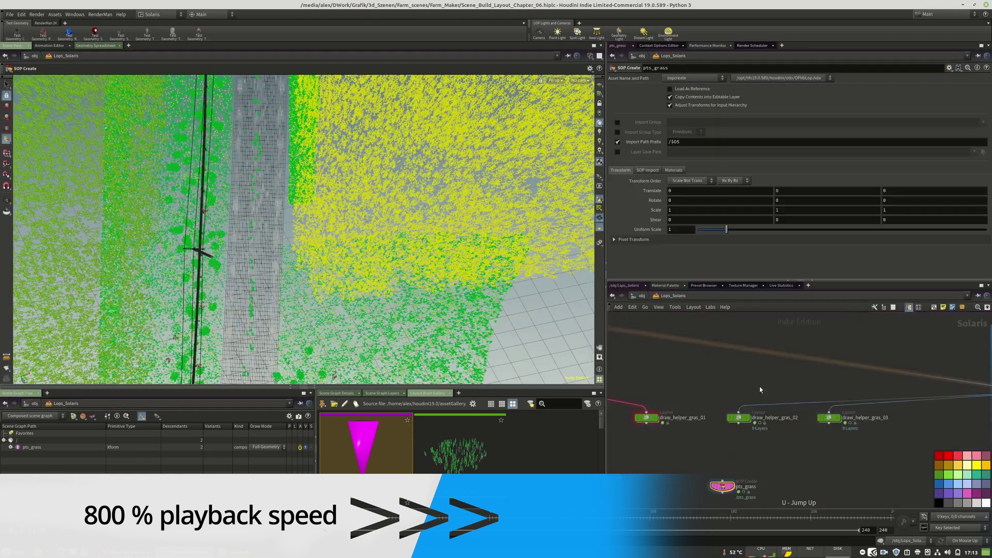
scroll(762, 390, "down", 4)
left_click(777, 481)
scroll(770, 465, "up", 4)
middle_click_drag(827, 475, 832, 448)
scroll(765, 393, "down", 4)
scroll(815, 389, "up", 4)
Step: Add a Delete node in pts_grass that deletes points by range, 1 of 2, and display OUT_PTS_gras_03
double_click(749, 365)
mouse_move(729, 385)
left_mouse_down()
mouse_move(727, 370)
mouse_move(726, 389)
left_mouse_up()
key("Tab")
mouse_move(814, 226)
middle_click_drag(727, 389, 771, 360)
left_click(852, 217)
left_click(717, 400)
left_click(685, 100)
left_click(689, 150)
left_click(690, 158)
left_click(728, 401)
middle_click(711, 352)
middle_click_drag(770, 491, 770, 356)
left_click(716, 381)
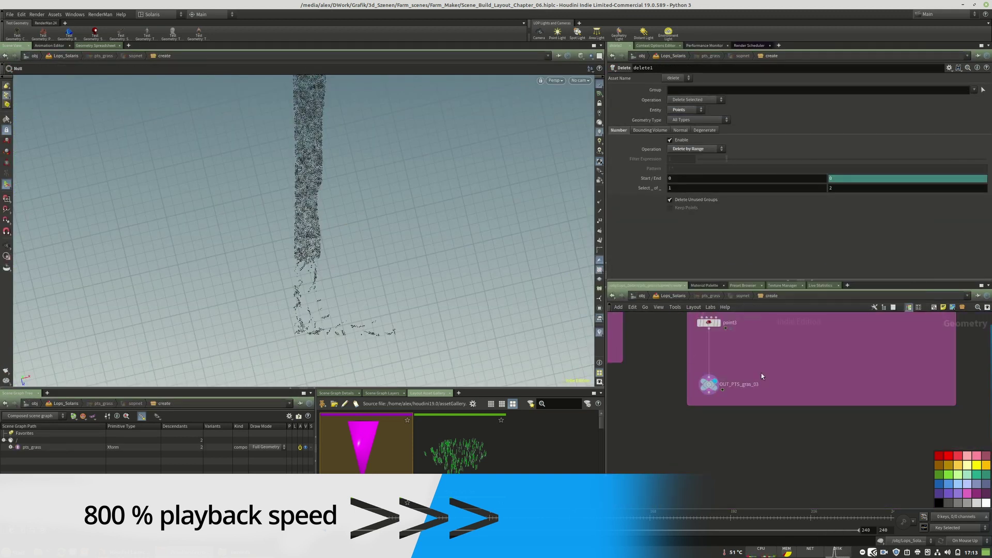
Step: Return to Lops_Solaris, display reference16 and reload its gras_03.usd file
left_click(674, 296)
left_click(744, 368)
left_click(747, 405)
left_click(686, 236)
mouse_move(310, 248)
left_mouse_down()
mouse_move(321, 169)
mouse_move(307, 253)
left_mouse_up()
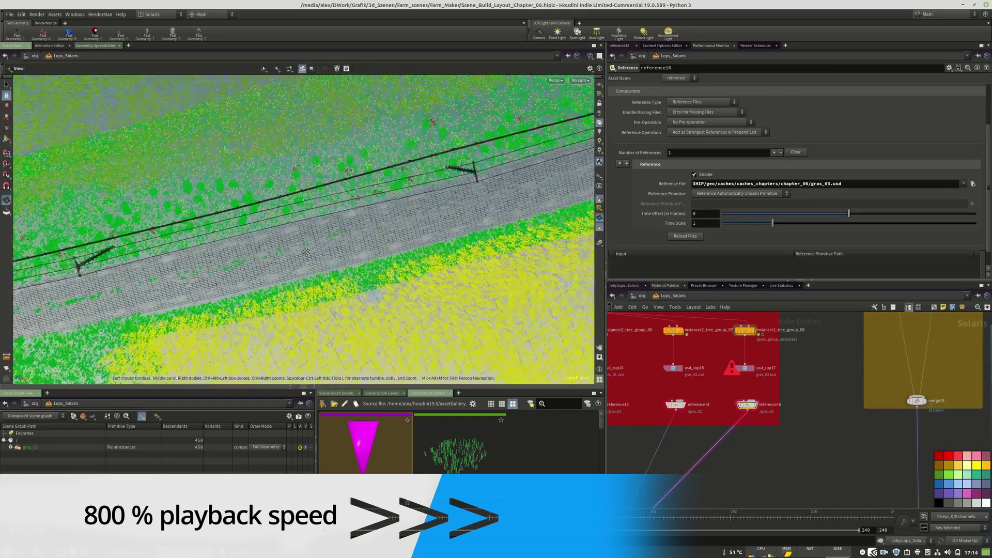
Step: Open grass_brush_02 and fill lasso regions along the middle of the farm road with tall grass
middle_click_drag(306, 253, 187, 278)
middle_click_drag(744, 481, 734, 416)
scroll(733, 417, "up", 4)
left_click(764, 380)
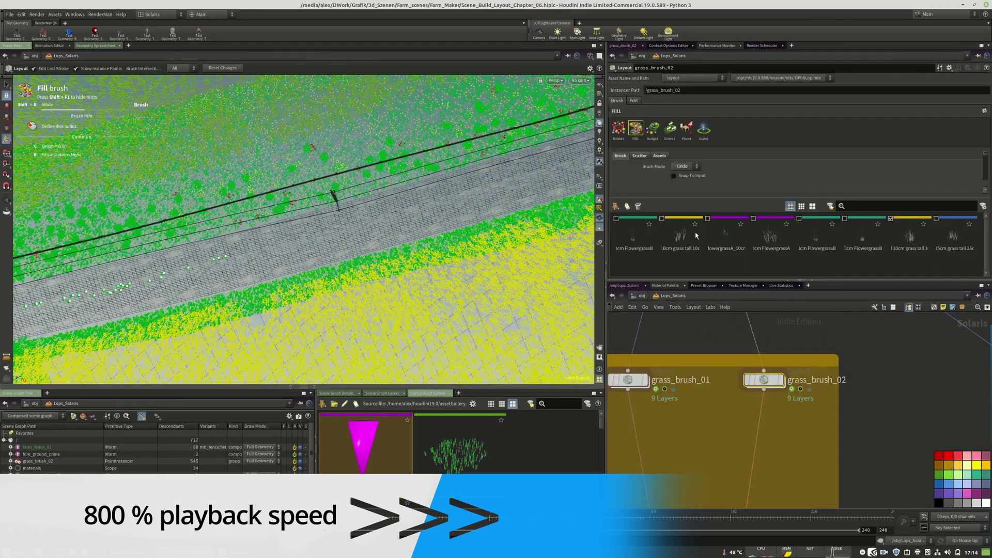
left_click_drag(432, 202, 280, 243)
middle_click_drag(265, 251, 554, 184)
middle_click_drag(277, 265, 528, 205)
mouse_move(192, 264)
left_mouse_down()
mouse_move(141, 277)
mouse_move(194, 266)
left_mouse_up()
middle_click_drag(414, 227, 274, 238)
left_click_drag(298, 259, 429, 243)
middle_click_drag(456, 236, 315, 264)
mouse_move(455, 222)
left_mouse_down()
mouse_move(357, 232)
mouse_move(249, 217)
mouse_move(393, 248)
left_mouse_up()
left_click_drag(266, 190, 351, 209)
middle_click_drag(444, 206, 133, 217)
left_click_drag(134, 203, 314, 208)
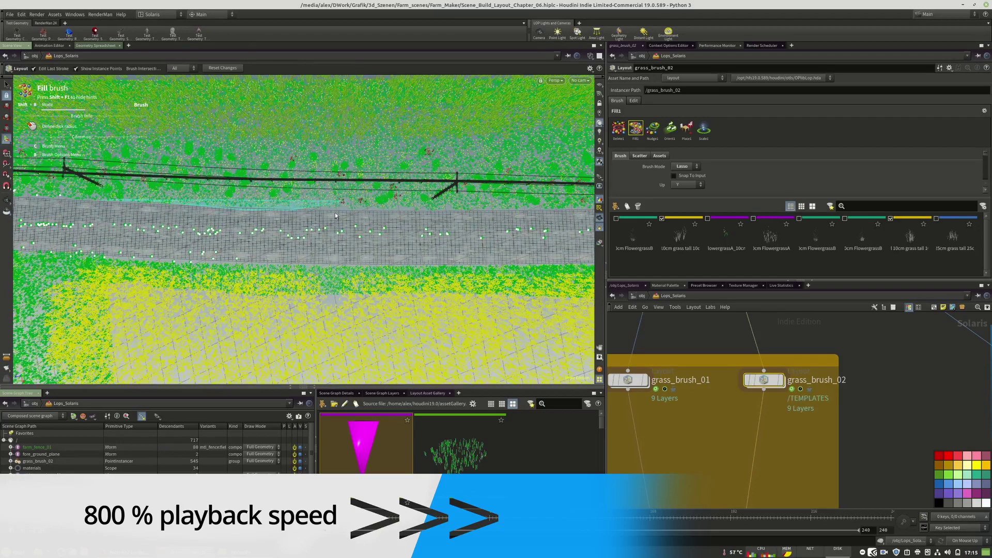
Step: Select the three tall grass assets in grass_brush_02 and fill further lasso regions along the road's edges and centre
middle_click_drag(455, 217, 222, 219)
left_click(953, 235)
left_click(910, 235, "ctrl")
left_click(636, 235, "ctrl")
left_click(636, 236, "ctrl")
left_click(681, 235, "ctrl")
left_click_drag(412, 212, 156, 220)
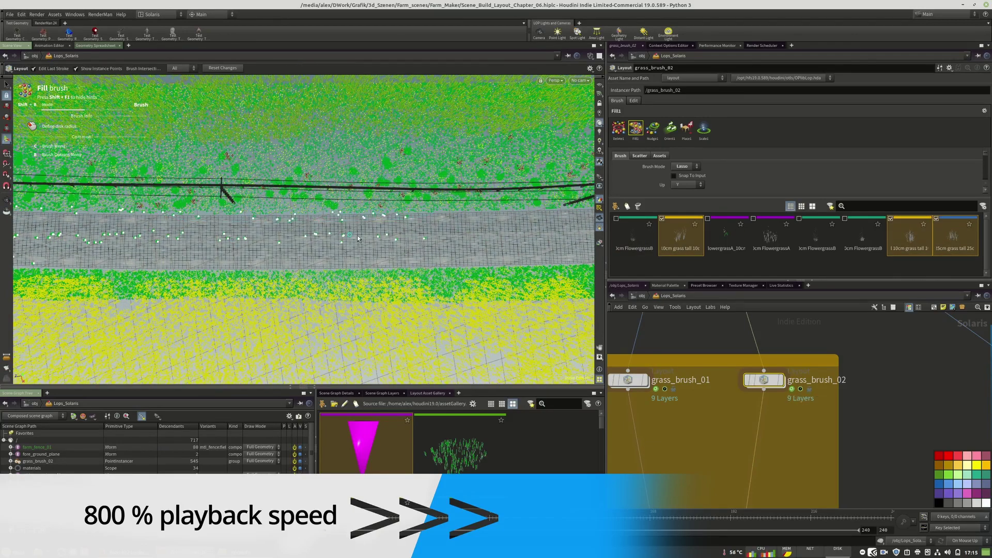
left_click_drag(297, 238, 78, 238)
middle_click_drag(104, 232, 455, 233)
left_click_drag(265, 232, 68, 225)
mouse_move(208, 248)
left_mouse_down("alt")
mouse_move(149, 233)
mouse_move(217, 228)
left_mouse_up("alt")
middle_click_drag(455, 223, 160, 230)
mouse_move(297, 232)
left_mouse_down()
mouse_move(160, 219)
mouse_move(243, 234)
left_mouse_up()
left_click_drag(279, 254, 93, 239)
mouse_move(155, 238)
left_mouse_down("alt")
mouse_move(248, 233)
mouse_move(220, 227)
mouse_move(345, 262)
left_mouse_up("alt")
left_click_drag(223, 211, 302, 237)
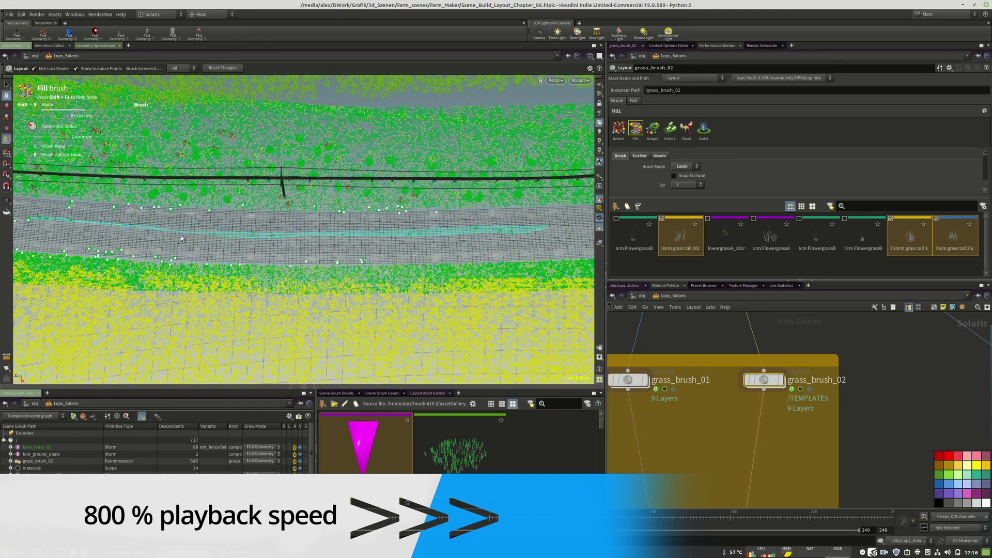
Step: Use the Delete brush with a radius of 20 to clean up stray grass instances along the road
middle_click_drag(540, 228, 240, 241, "alt")
left_click(618, 128)
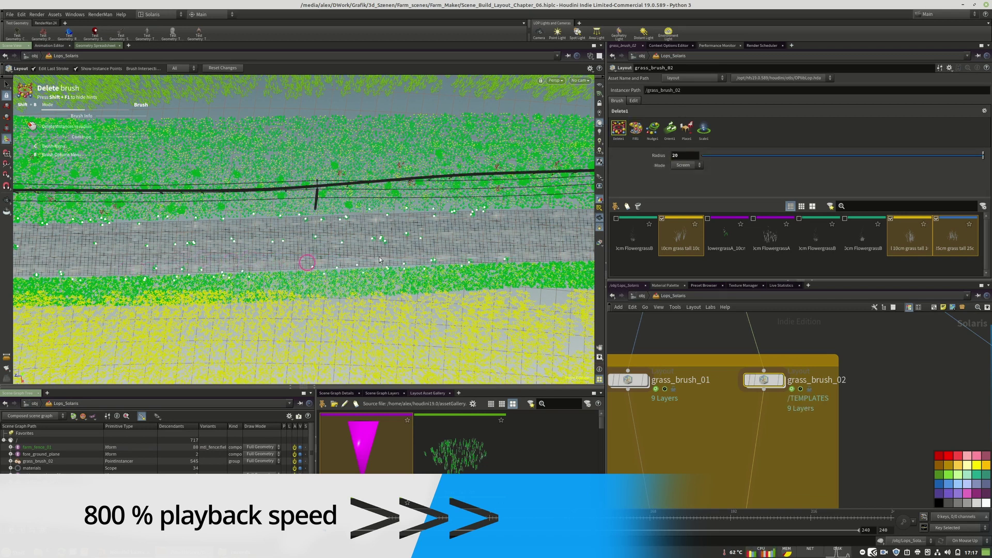
middle_click_drag(543, 232, 155, 237, "alt")
Step: Switch back to the Fill brush and fill lasso regions with tall grass along the next stretches of road
left_click(636, 128)
left_click_drag(303, 226, 400, 266)
middle_click_drag(543, 233, 258, 233, "alt")
left_click_drag(331, 222, 555, 243)
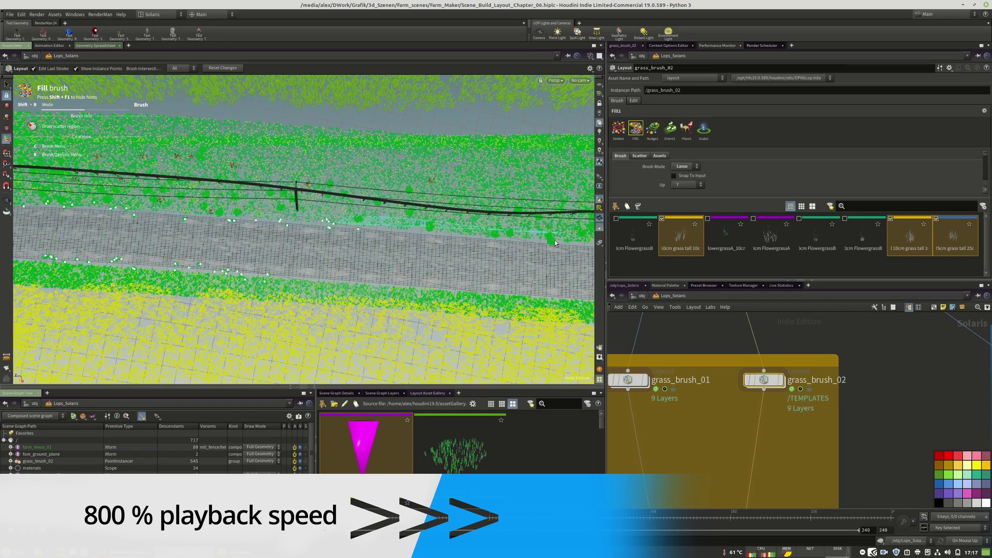
middle_click_drag(554, 233, 206, 238, "alt")
left_click_drag(214, 238, 496, 243)
middle_click_drag(563, 230, 295, 235, "alt")
left_click_drag(110, 297, 333, 300)
middle_click_drag(509, 269, 286, 273, "alt")
middle_click_drag(155, 258, 568, 259, "alt")
left_click_drag(497, 264, 100, 265)
middle_click_drag(134, 259, 558, 259, "alt")
left_click_drag(495, 258, 87, 237)
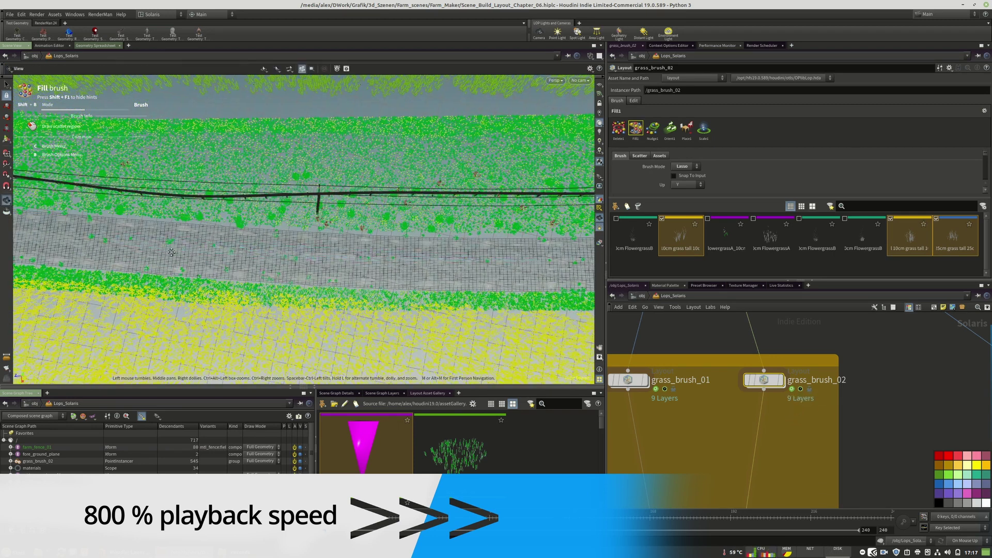
Step: Clean up stray grass instances on the farm road with the Delete brush and fill the next stretch with tall grass
middle_click_drag(171, 253, 560, 248, "alt")
left_click_drag(486, 238, 338, 227)
left_click(619, 128)
left_click(315, 225)
left_click(635, 129)
middle_click_drag(184, 240, 566, 235, "alt")
mouse_move(537, 219)
left_mouse_down()
mouse_move(471, 227)
mouse_move(362, 206)
mouse_move(424, 197)
left_mouse_up()
Step: Create a new Layout node in the network and name it addional_plants
scroll(808, 421, "down", 5)
middle_click_drag(905, 414, 807, 408)
key("Tab")
left_click(885, 399)
double_click(850, 393)
type("addional_plants")
key("Return")
Step: Connect the addional_plants node to the upstream scene network and display its output
scroll(748, 397, "down", 5)
left_click(738, 398)
scroll(879, 409, "up", 5)
left_click(889, 414)
scroll(806, 413, "down", 3)
left_click(791, 408)
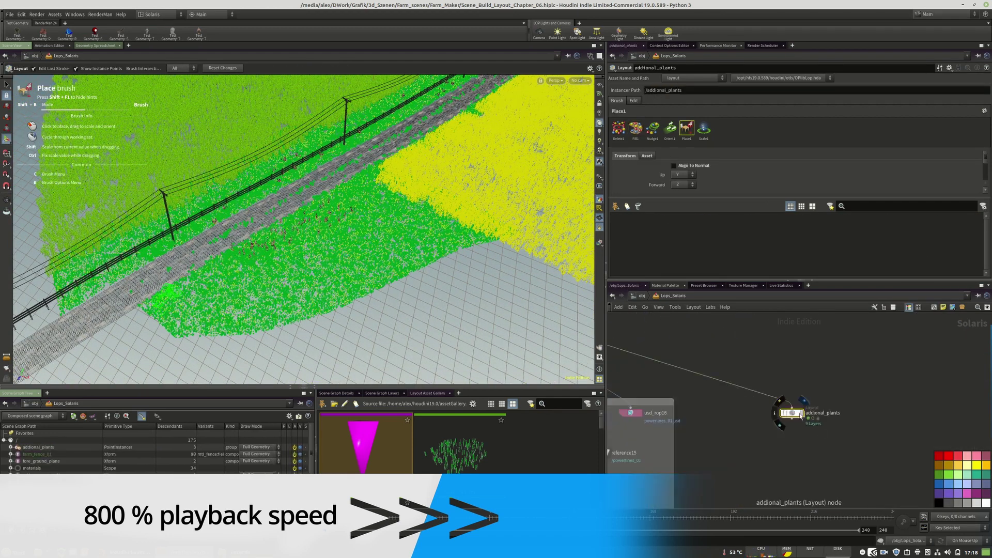
Step: Add the bush 2m, bush 3m 2 and bush 3m assets from the gallery to the addional_plants brush and enable them
double_click(664, 90)
left_click(491, 404)
scroll(455, 449, "down", 5)
left_click_drag(555, 464, 672, 241)
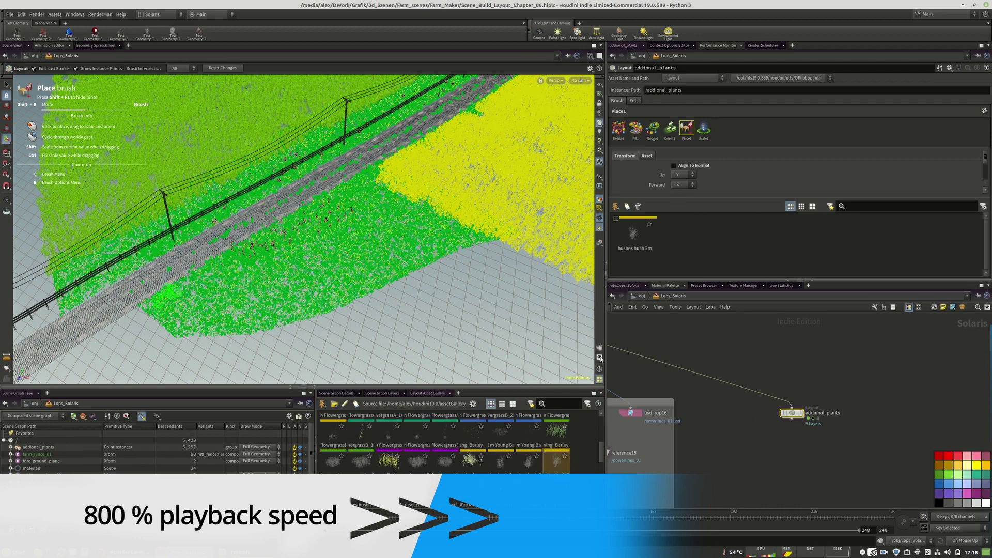
left_click_drag(501, 462, 692, 241)
left_click_drag(527, 461, 729, 241)
left_click(617, 220)
middle_click_drag(377, 231, 436, 195, "alt")
left_click_drag(437, 195, 392, 170, "alt")
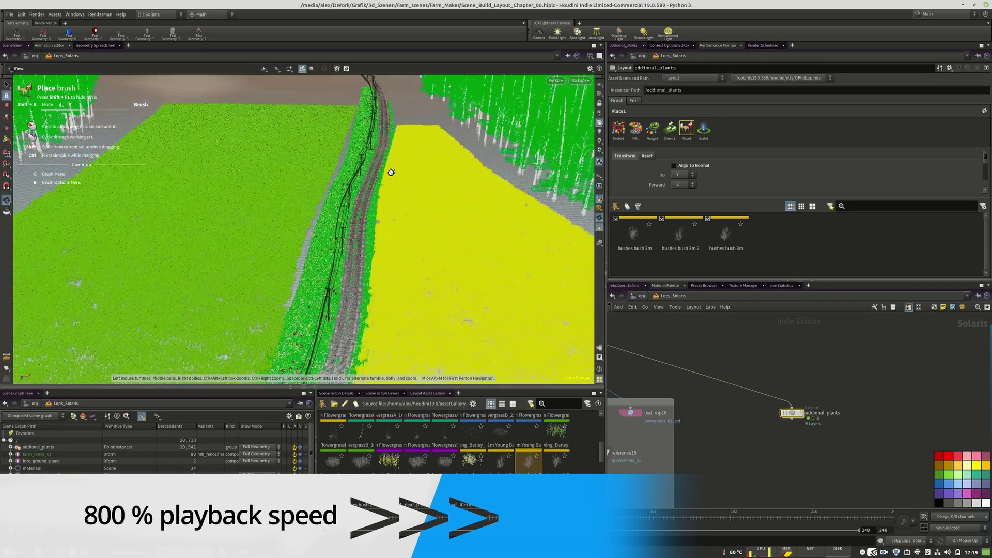
scroll(392, 171, "down", 5)
left_click(802, 413)
scroll(384, 205, "up", 5)
mouse_move(364, 209)
left_mouse_down("alt")
mouse_move(384, 206)
mouse_move(371, 242)
mouse_move(382, 281)
mouse_move(235, 204)
mouse_move(413, 248)
left_mouse_up("alt")
left_click(639, 130)
left_click(687, 130)
left_click(681, 236)
key("ctrl+z")
key("ctrl+z")
key("ctrl+z")
Step: Move the addional_plants node beside the lowest merge node of the main chain
scroll(897, 403, "down", 5)
middle_click_drag(651, 362, 768, 443)
scroll(738, 375, "down", 4)
scroll(769, 443, "up", 4)
left_click(672, 420)
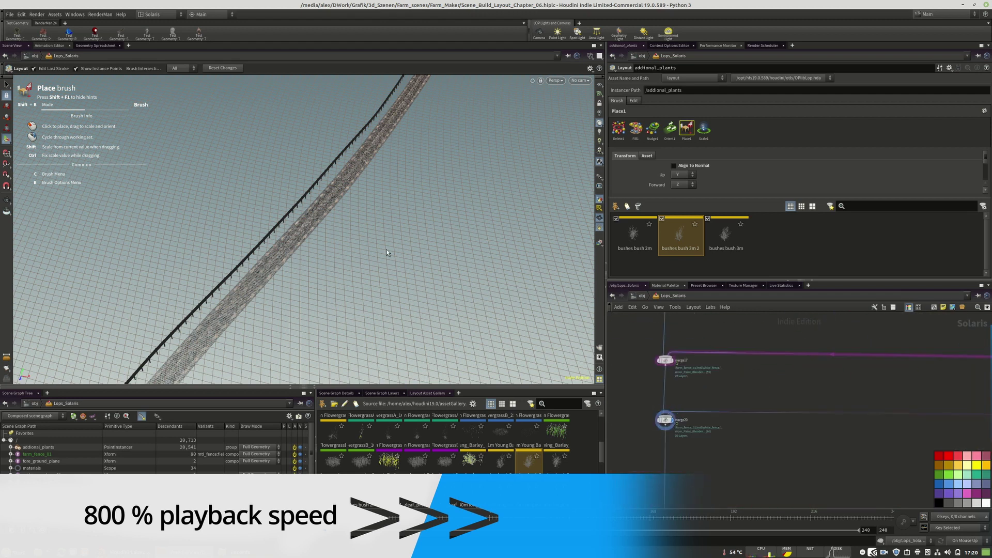
scroll(642, 432, "down", 5)
scroll(637, 448, "down", 3)
left_click_drag(960, 385, 655, 445)
Step: Add a new merge node below the existing ones and connect addional_plants to it
scroll(636, 448, "up", 8)
key("Tab")
key("Return")
left_click(664, 439)
left_click_drag(732, 438, 664, 435)
left_click(670, 440)
left_click(732, 432)
Step: Use the Place brush to put bushes beside the farm road and along the forest edge of the yellow field
left_click(271, 353)
left_click(364, 301)
scroll(331, 227, "down", 4, "alt")
left_click_drag(364, 302, 441, 215, "alt")
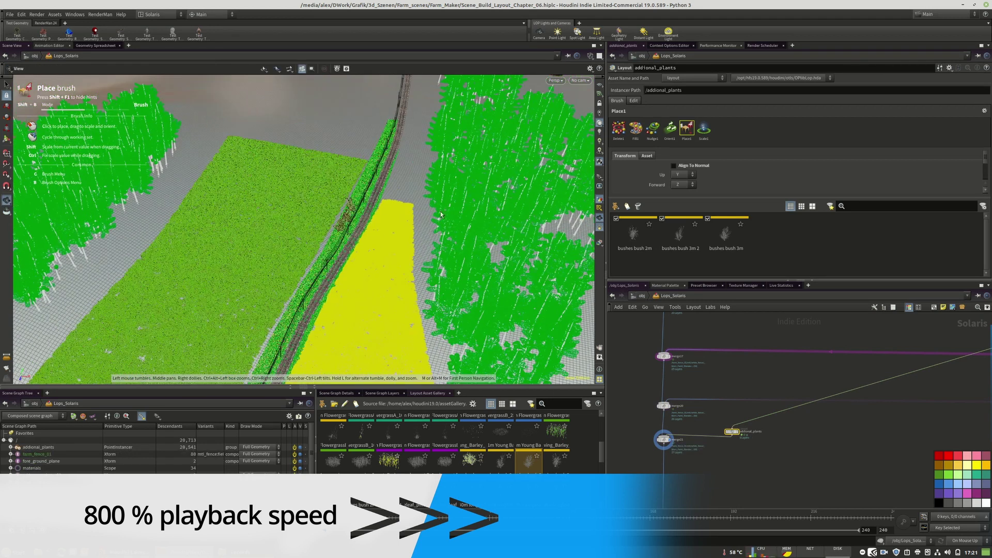
key("Return")
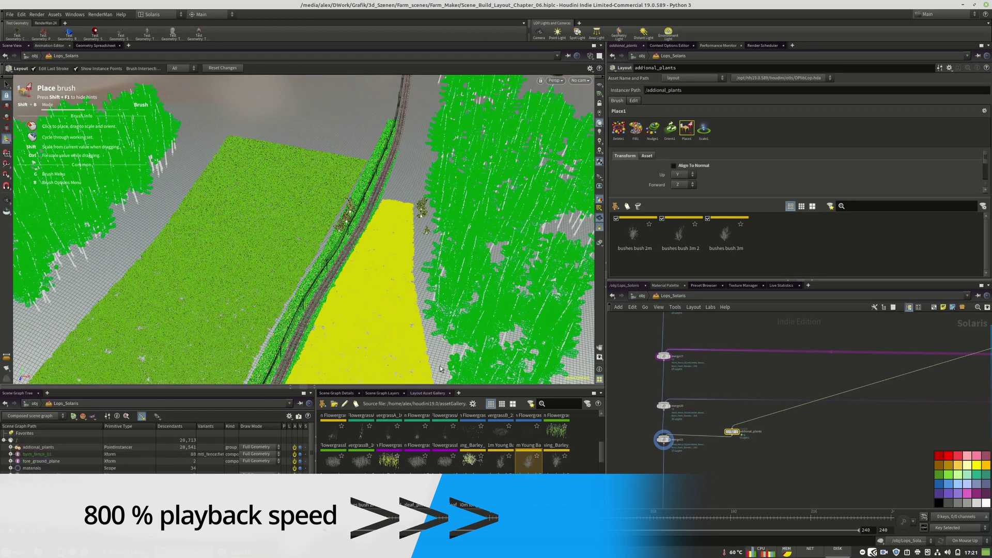
mouse_move(457, 269)
left_mouse_down("alt")
mouse_move(365, 246)
mouse_move(409, 312)
left_mouse_up("alt")
left_click(408, 312)
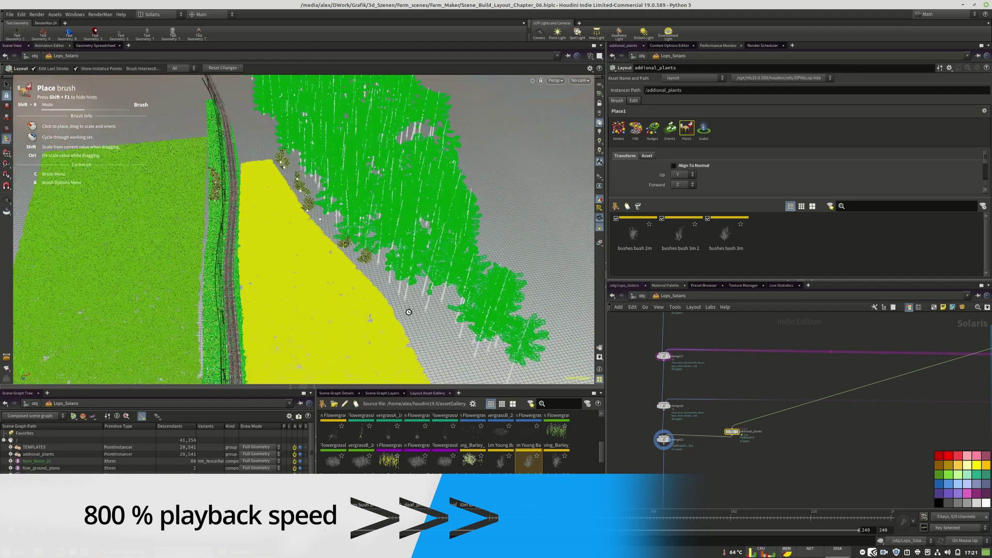
Step: Place further bushes around the far end of the yellow field near the road
left_click(259, 150)
left_click(247, 151)
left_click(245, 138)
left_click(256, 132)
Step: Place a row of bushes between the other forest group and the green field
left_click_drag(328, 262, 330, 159, "alt")
middle_click_drag(330, 159, 502, 161, "alt")
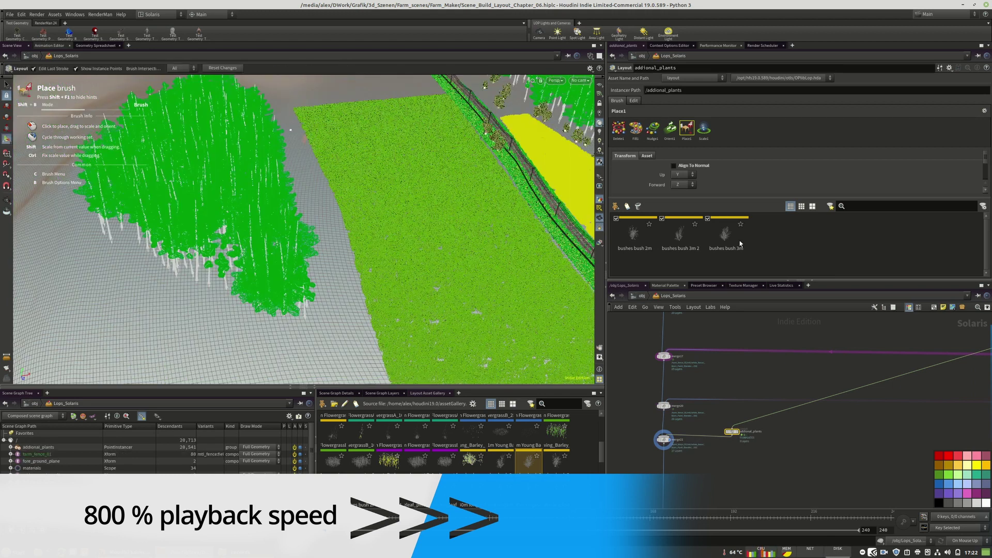
left_click(328, 306)
left_click(342, 321)
left_click(330, 343)
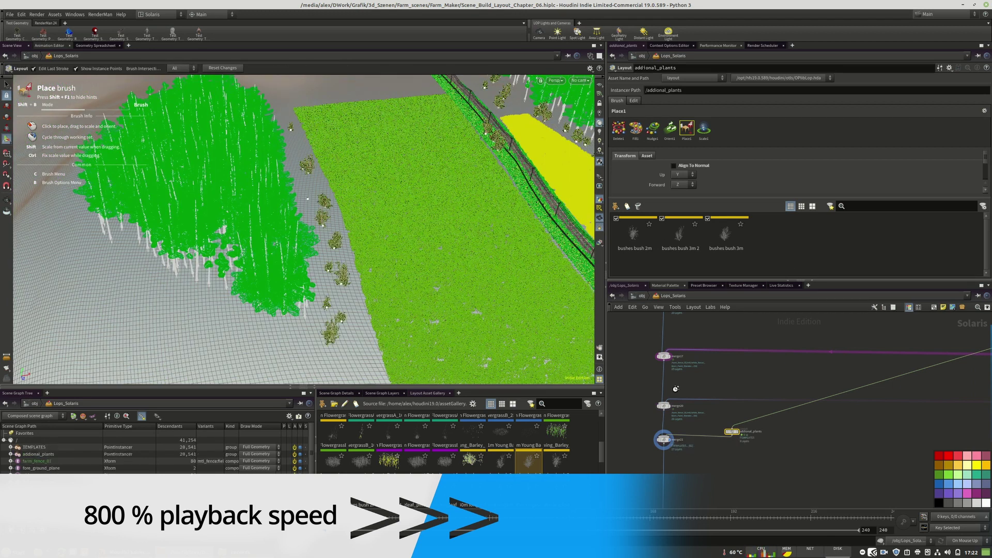
Step: Display the camera2_layout node and look through its camera in the viewport
scroll(678, 387, "down", 8)
left_click_drag(676, 455, 724, 408)
scroll(698, 408, "up", 8)
scroll(698, 412, "down", 8)
scroll(666, 460, "up", 8)
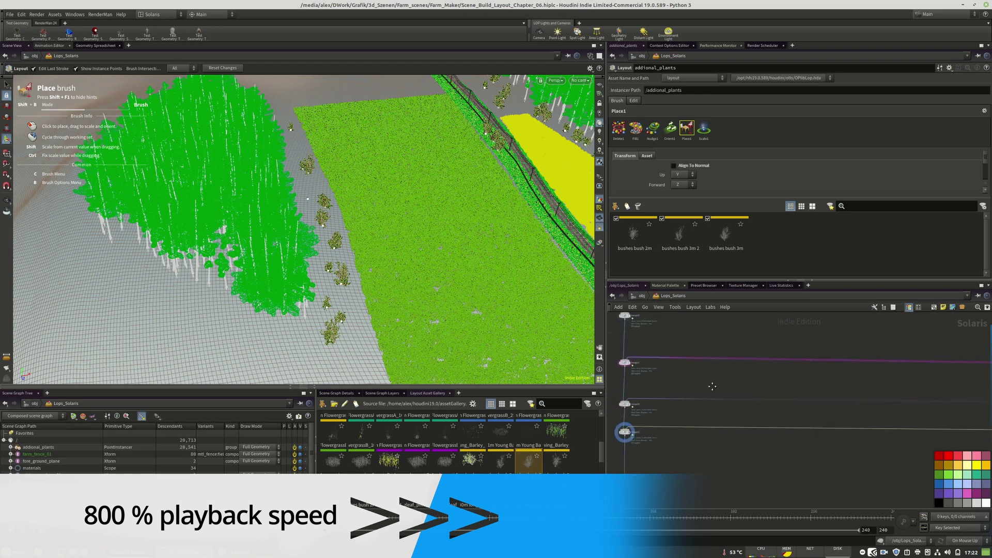
left_click(681, 474)
left_click(672, 474)
left_click(580, 80)
left_click(549, 98)
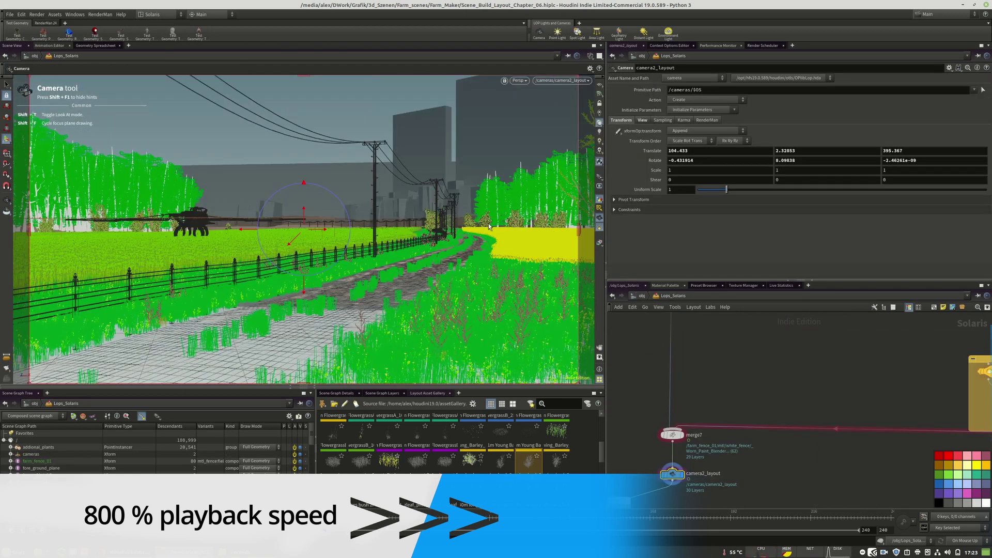
Step: Reopen addional_plants and remove bushes at the far edge of the green field with the Delete brush at radius 20
scroll(734, 409, "down", 8)
scroll(810, 376, "up", 8)
left_click(811, 376)
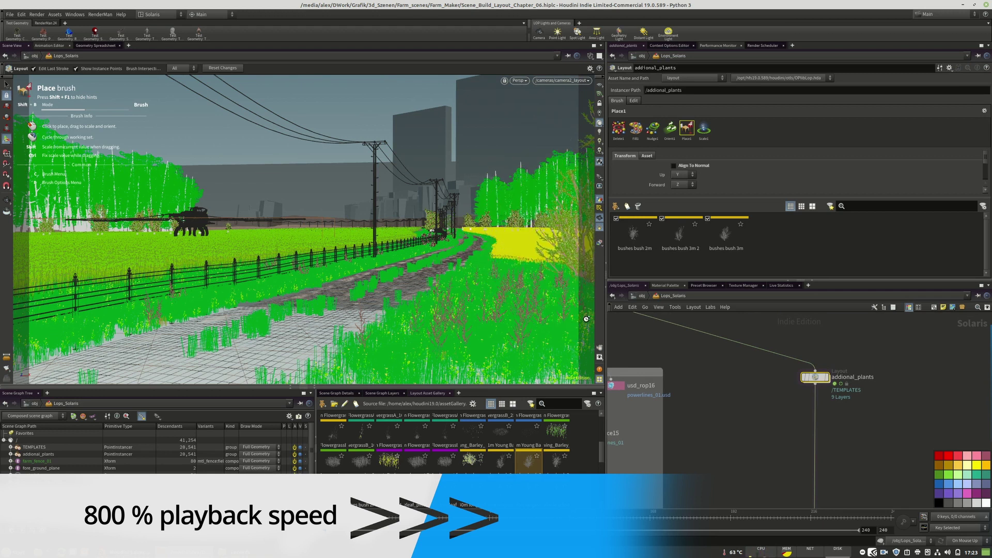
left_click(618, 129)
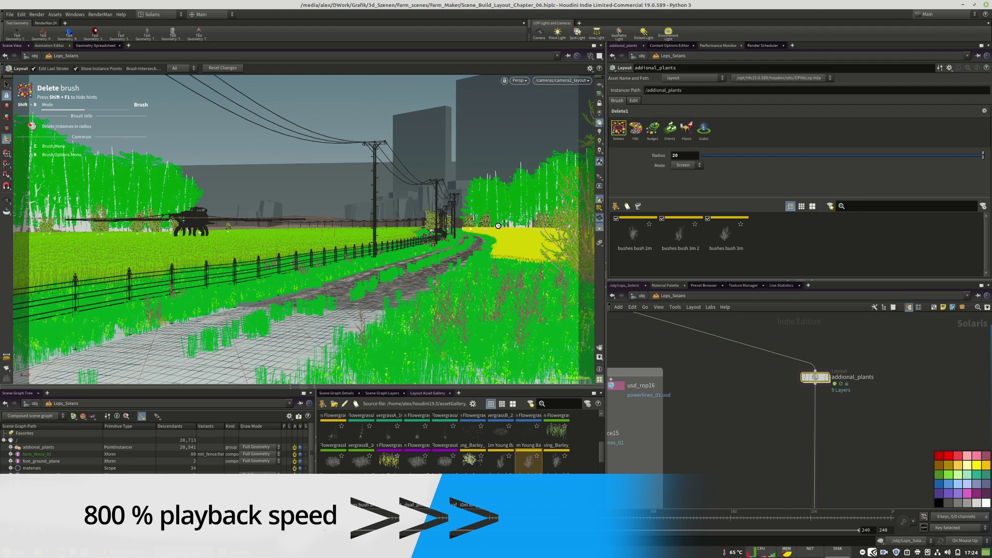
left_click(103, 231)
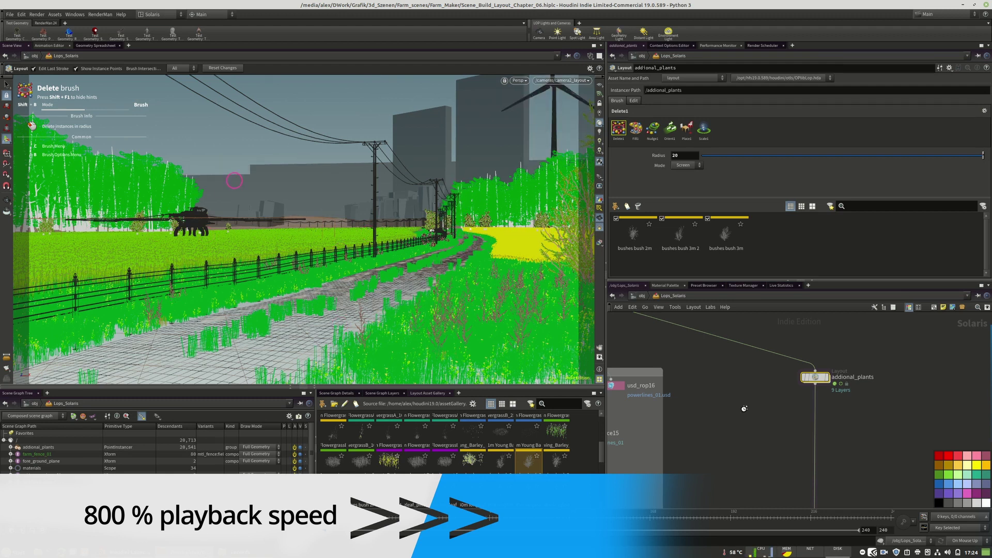
Step: Display camera2_layout and save the scene under the new name Scene_Build_Layout_Chapter_06_1.hiplc
scroll(745, 409, "down", 5)
scroll(753, 465, "up", 5)
left_click(10, 15)
left_click(22, 75)
left_click(156, 181)
type("_06_0.hiplc")
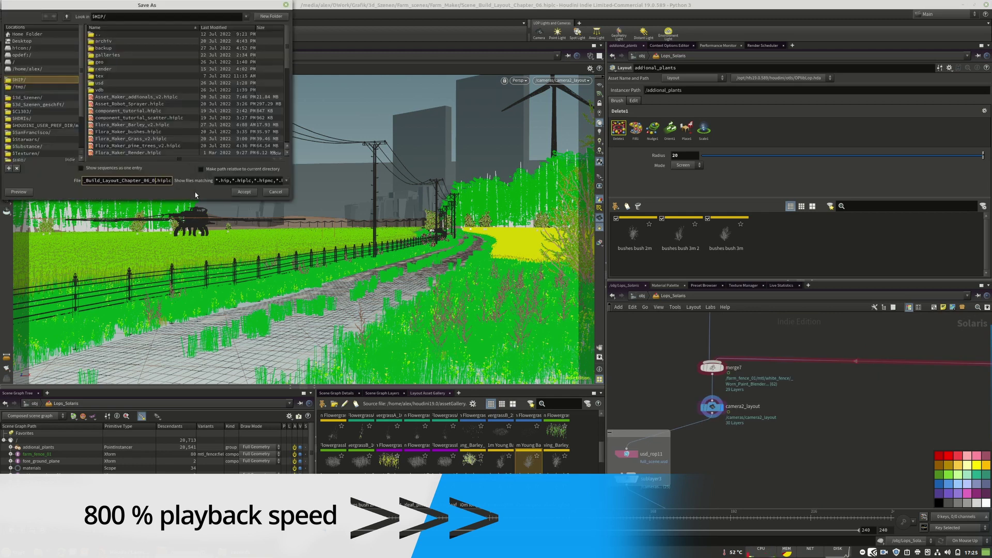
key("Return")
Step: Render the viewport with RenderMan RIS to check the farm scene
left_click(519, 80)
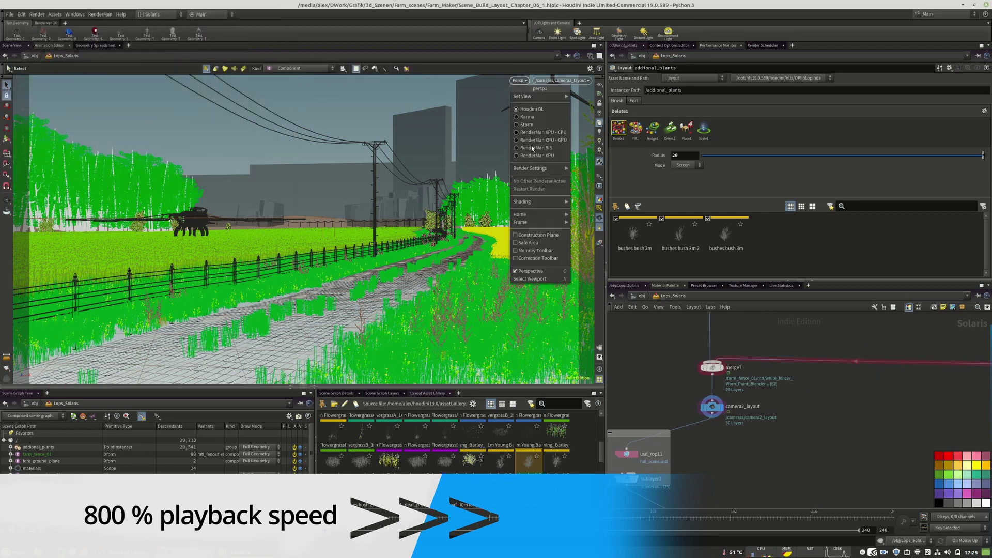
left_click(532, 150)
left_click(339, 295)
left_click(607, 267)
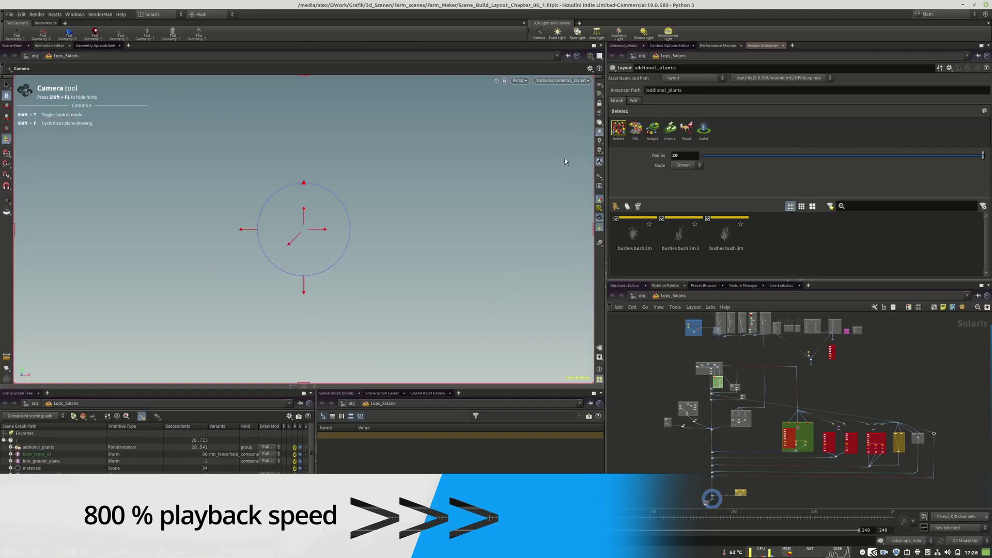
left_click(599, 123)
left_click(555, 81)
left_click(579, 149)
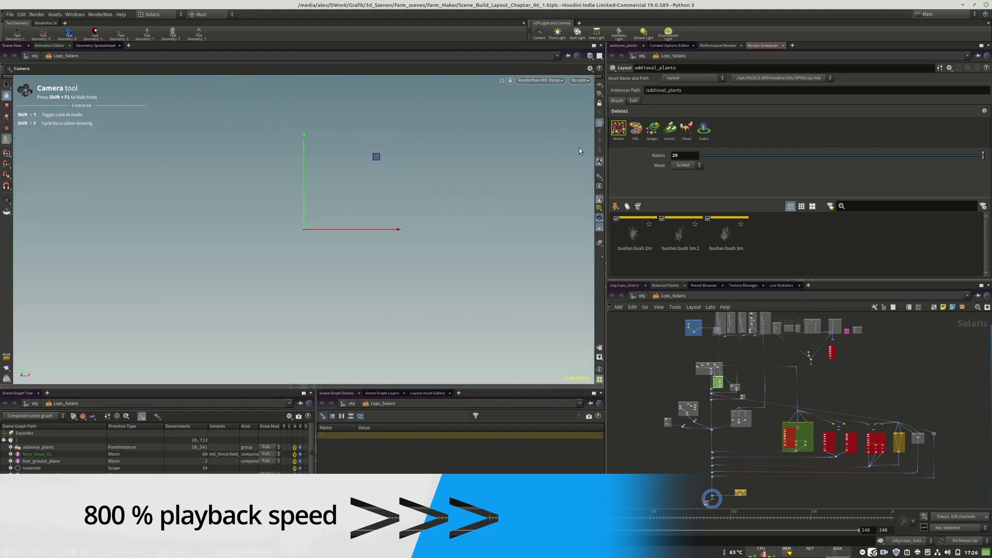
scroll(706, 502, "up", 10)
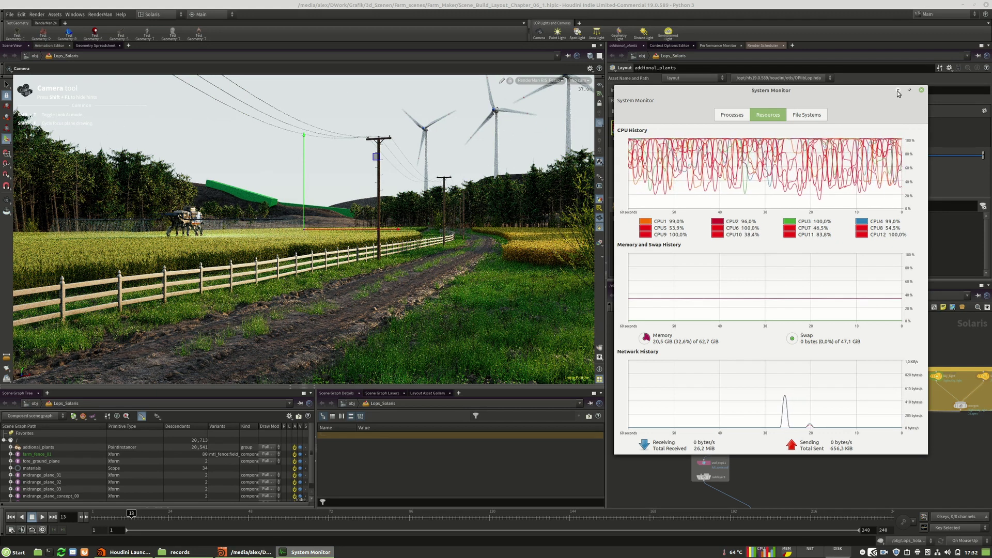
Step: Capture a screenshot of the rendered scene without the System Monitor and switch the viewport back to Houdini GL
left_click(922, 90)
key("Print")
left_click(620, 345)
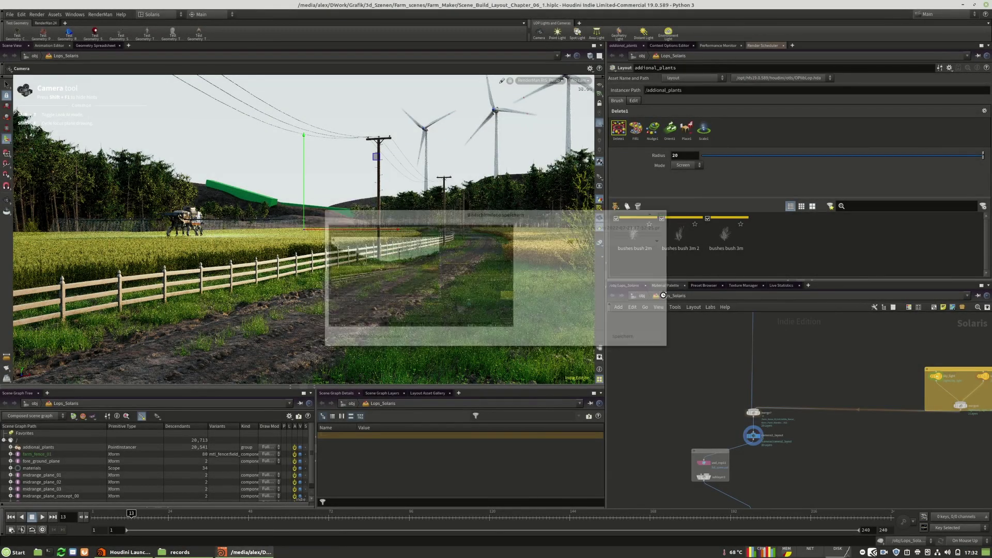
left_click(540, 81)
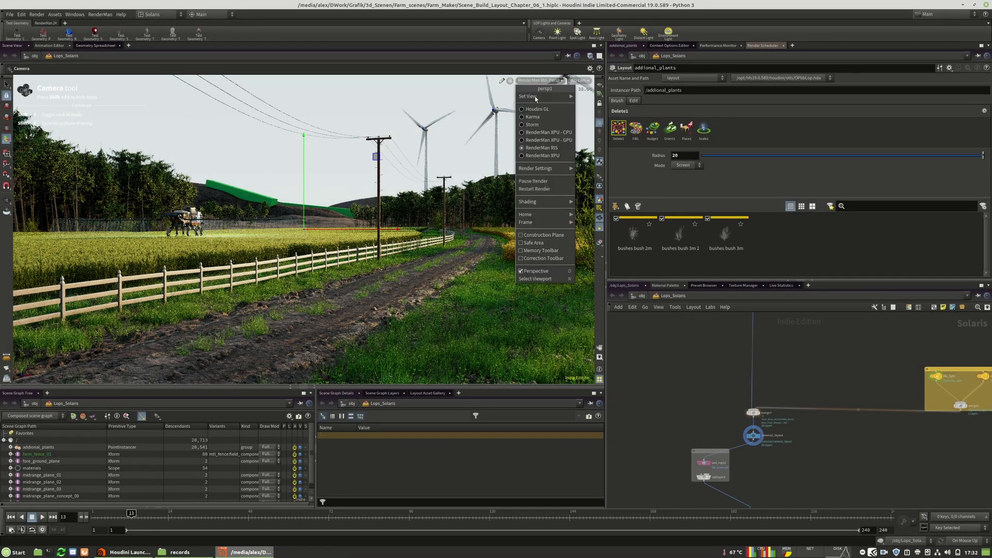
left_click(540, 110)
Step: Save the scene file and store the screenshot in the Bilder folder
left_click(10, 14)
left_click(20, 68)
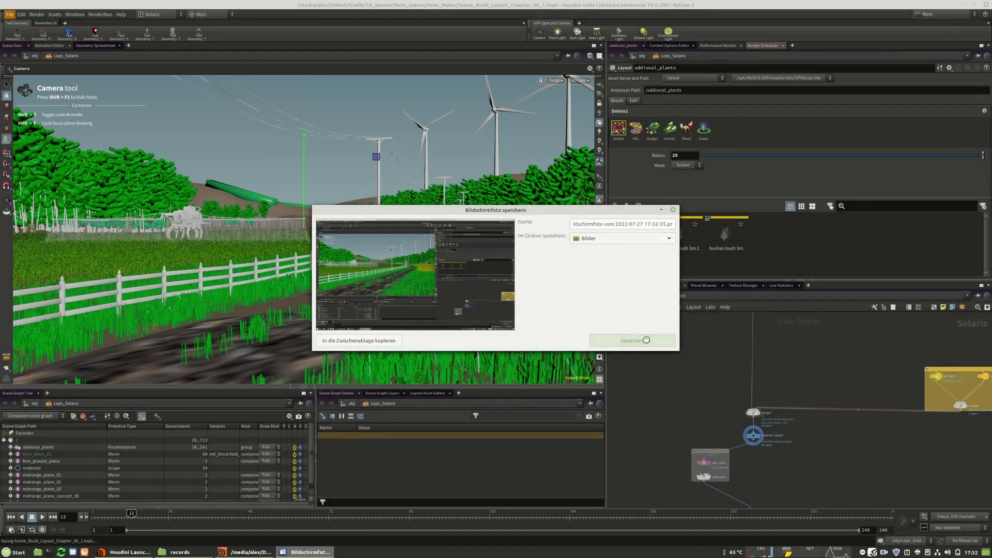
left_click(651, 345)
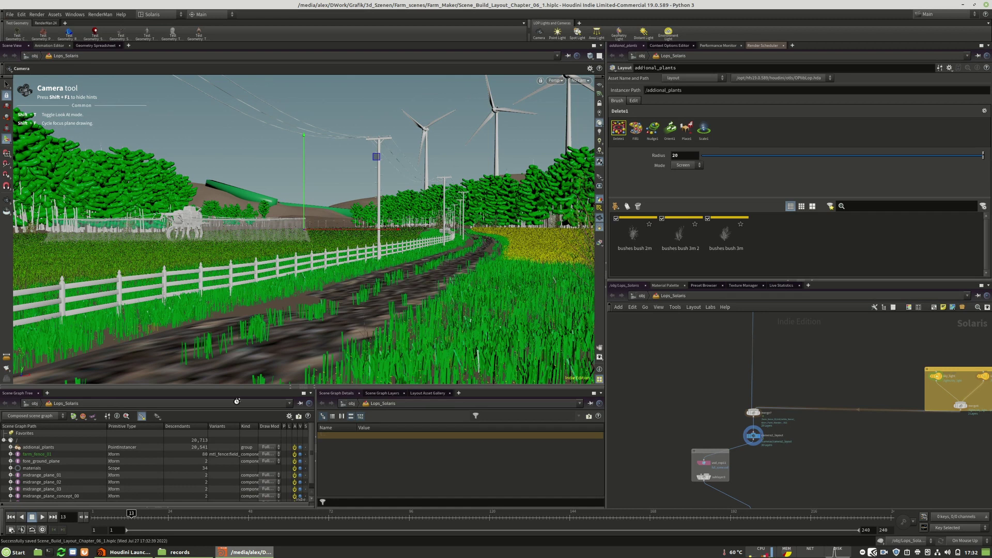
Step: Hide the road_01, farm_fence_01 and addional_plants primitives in the scene graph
left_click_drag(309, 457, 310, 483)
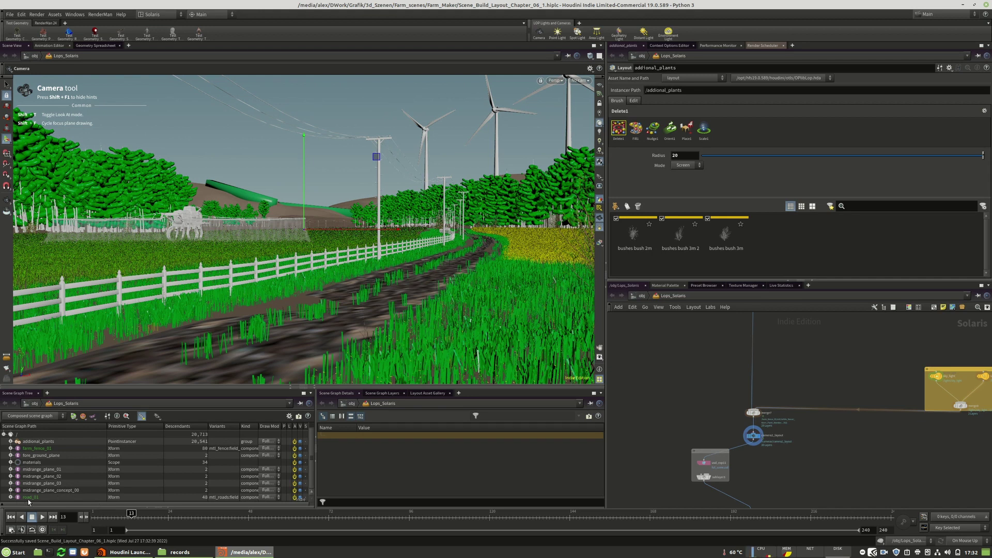
left_click(299, 497)
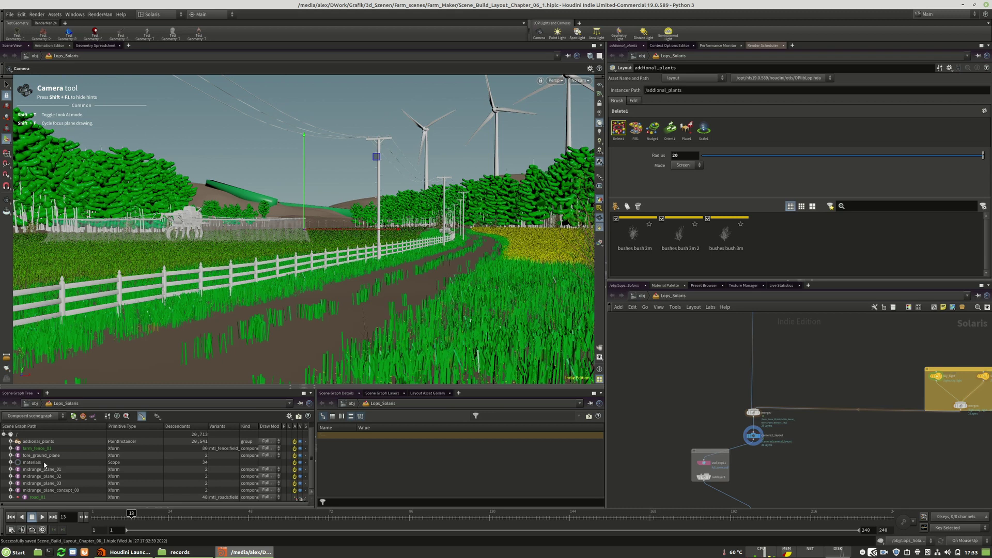
scroll(50, 458, "up", 1)
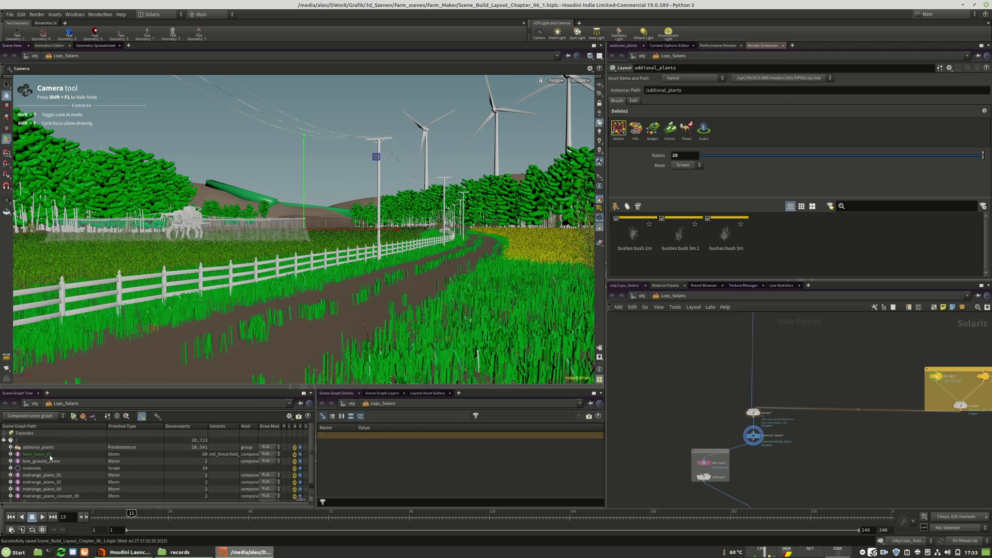
left_click(295, 455)
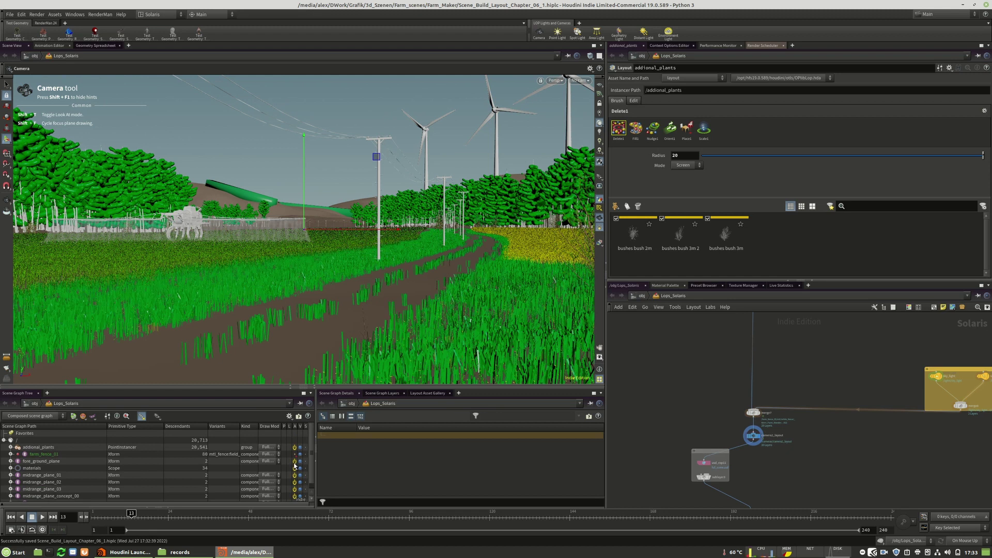
left_click(295, 447)
scroll(62, 483, "down", 1)
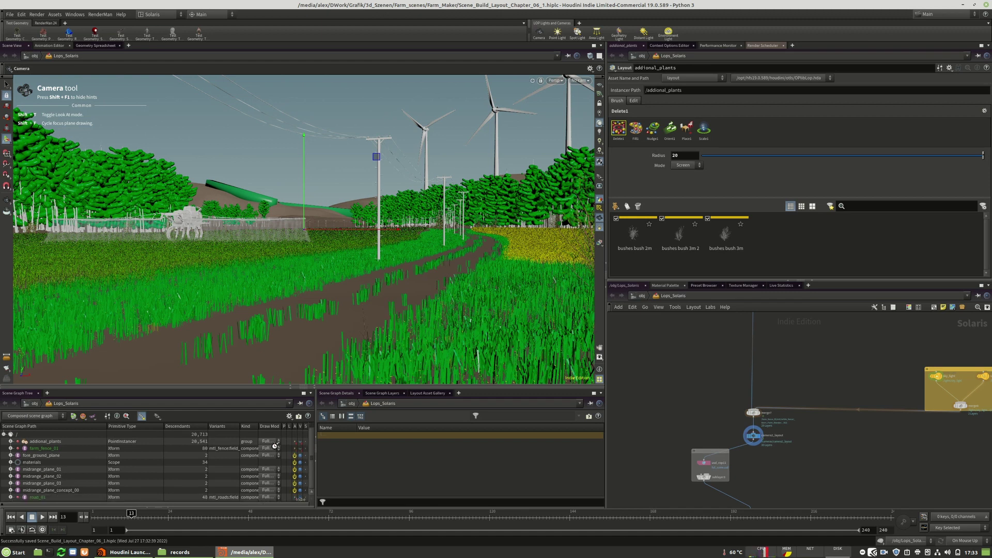
Step: Select camera2_layout and hide the three tree groups, robot_sprayer and the powerlines in the scene graph
left_click(753, 437)
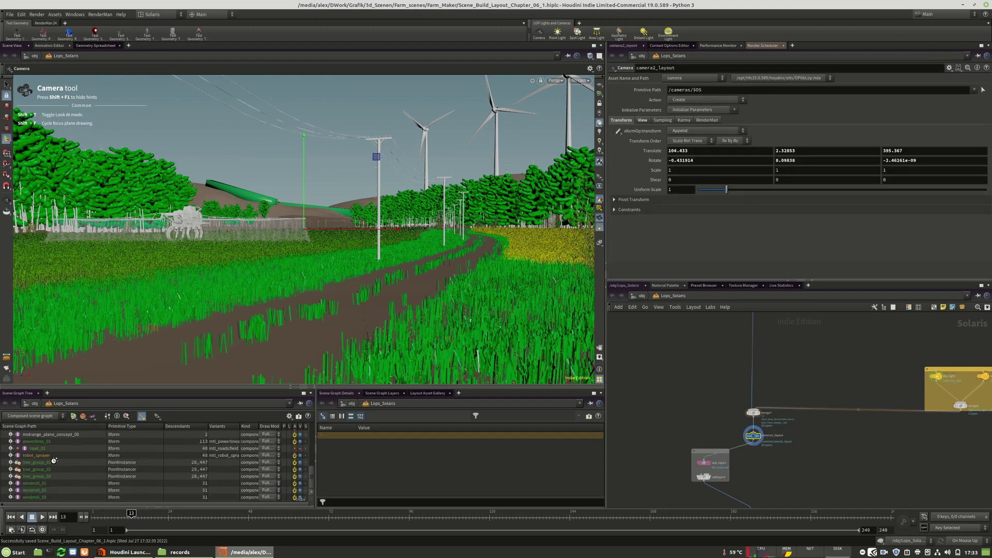
left_click(295, 470)
left_click(294, 476)
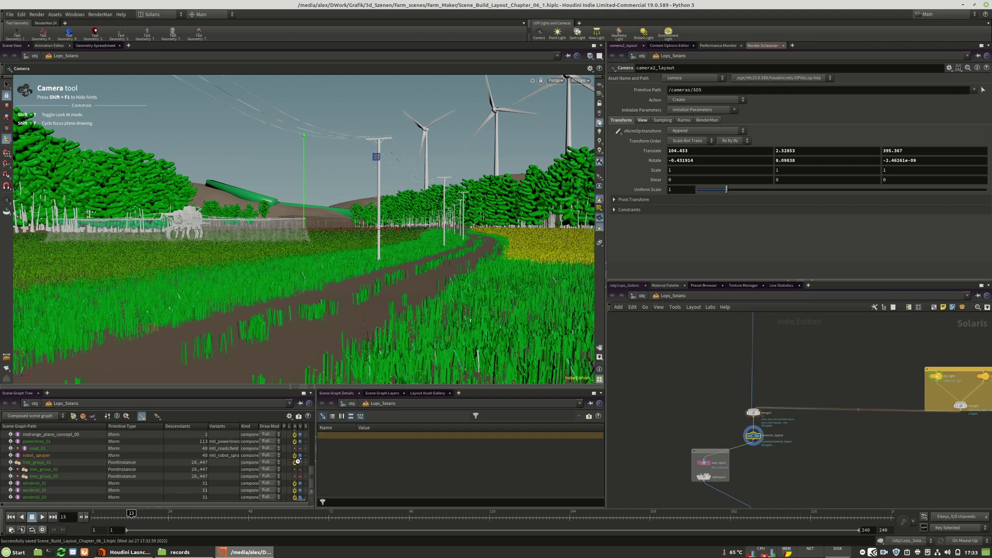
left_click(295, 462)
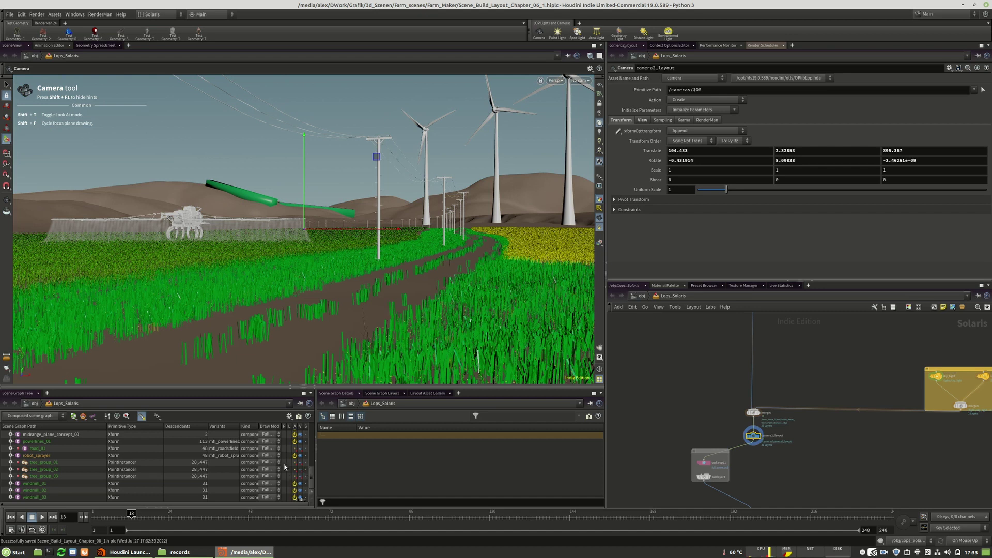
left_click(299, 456)
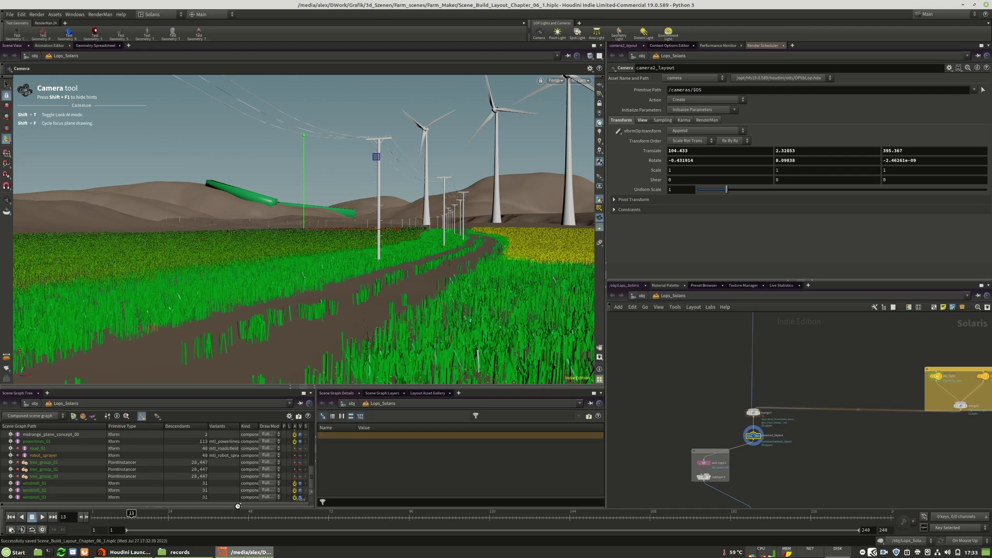
left_click(300, 442)
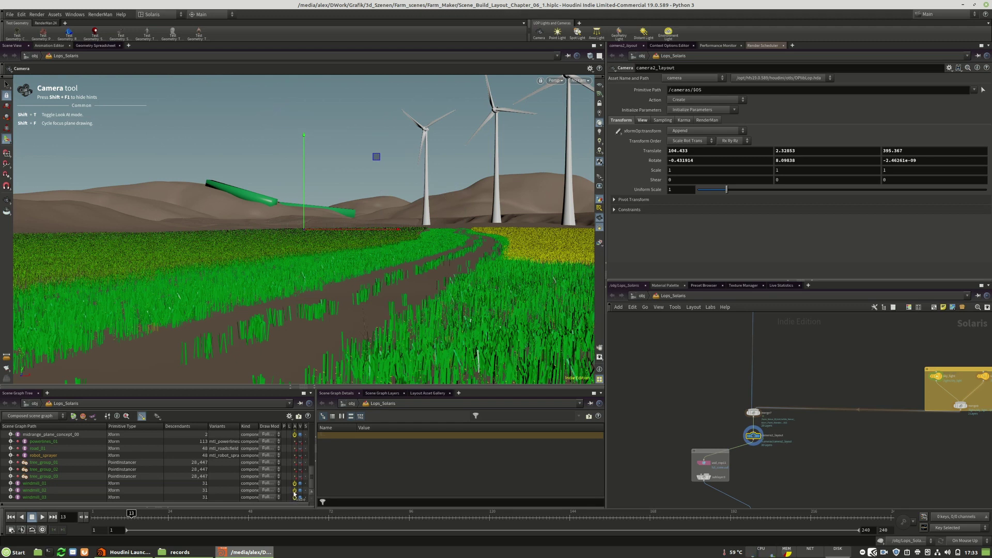
Step: Set the draw mode of the growing barley point instancer to Bounding Box
scroll(290, 483, "up", 2)
scroll(43, 447, "up", 2)
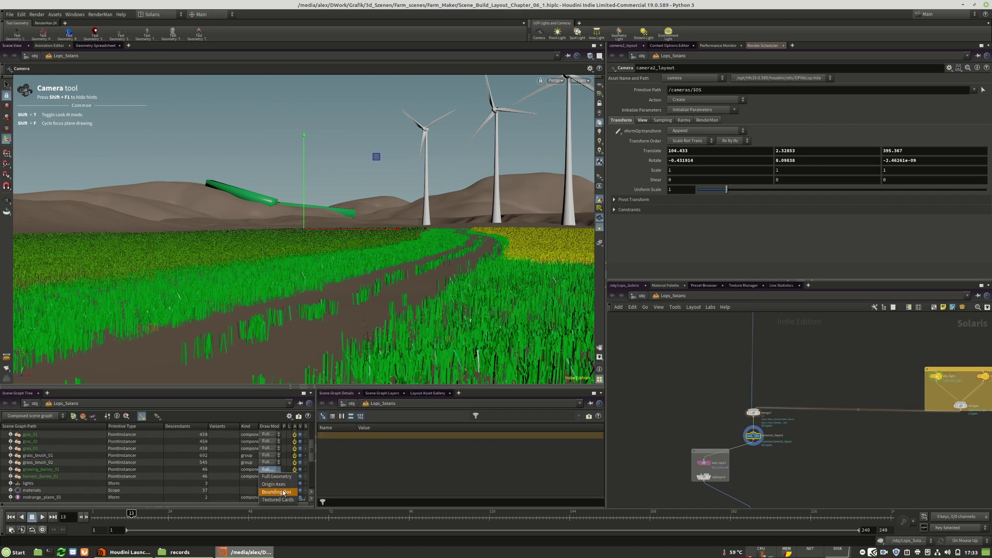
left_click(267, 469)
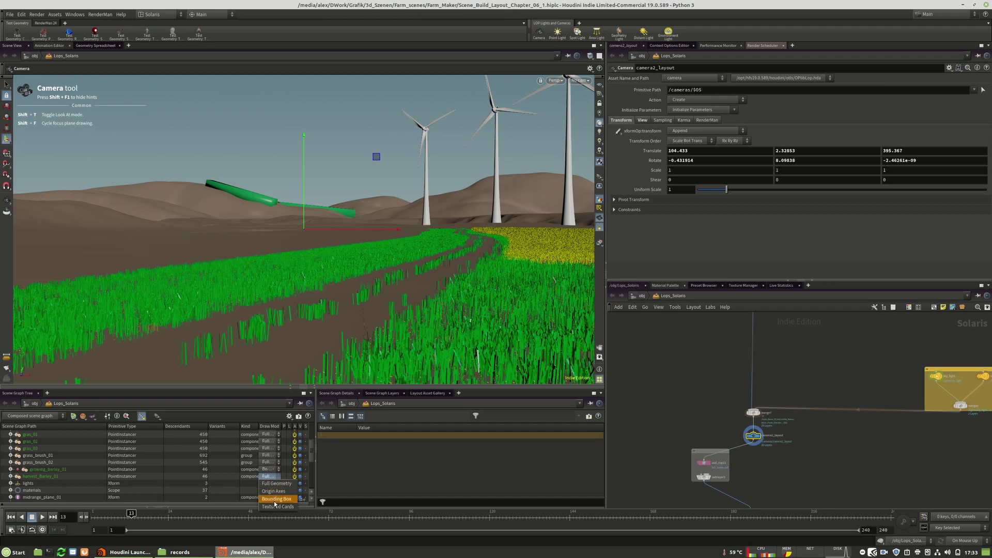
Step: Try the Bounding Box draw mode on the second barley point instancer and restore Full Geometry on both barley instancers
left_click(275, 477)
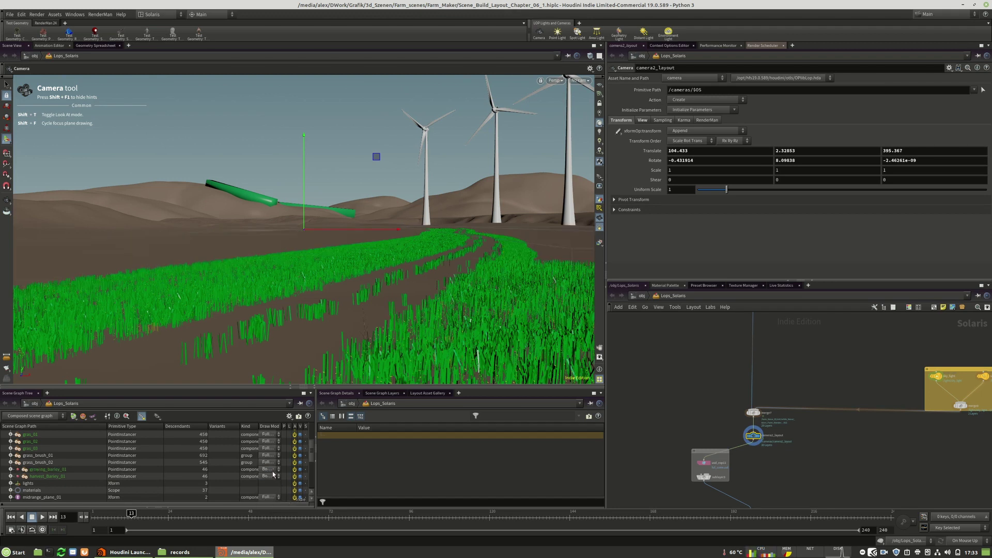
left_click(273, 471)
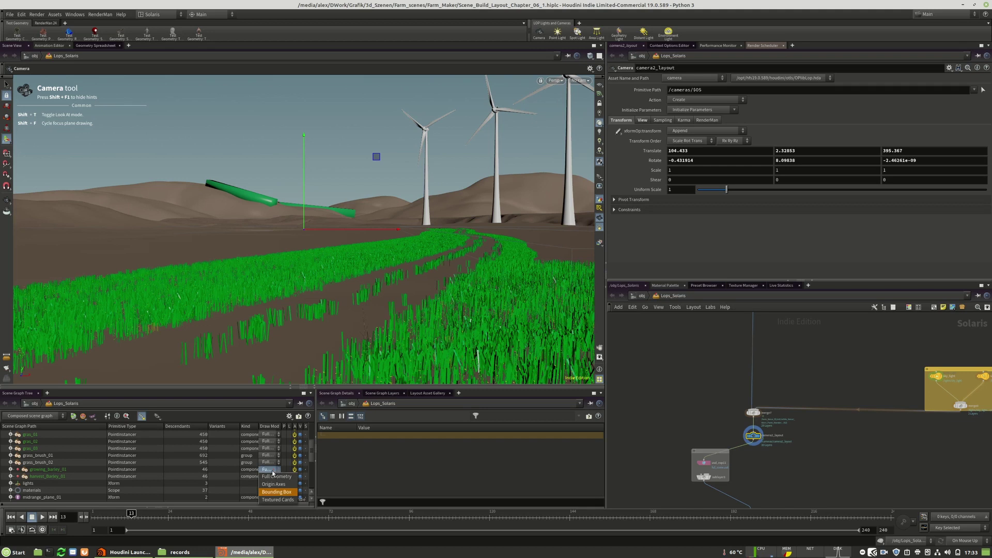
left_click(274, 477)
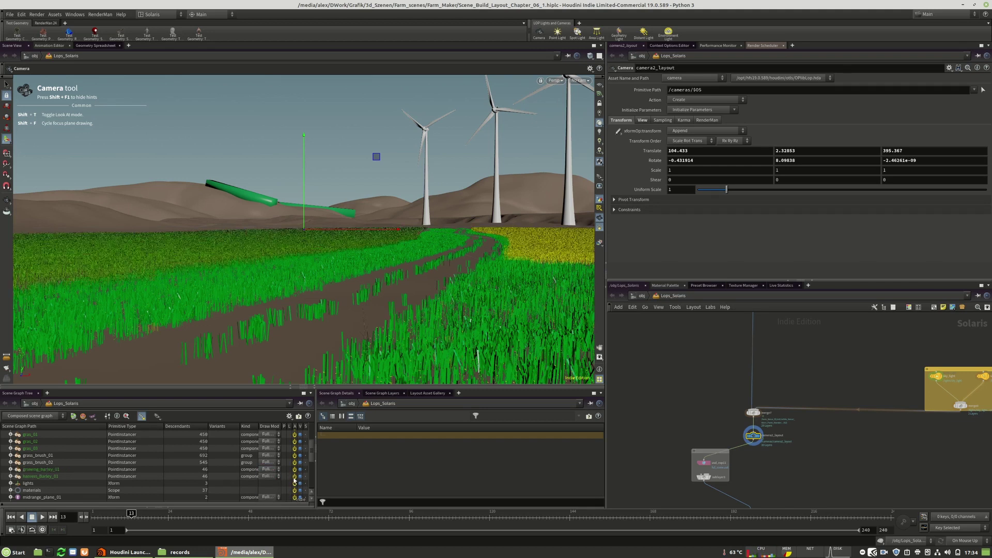
Step: Hide both barley point instancers and grass_brush_01 and grass_brush_02 in the scene graph
left_click(299, 470)
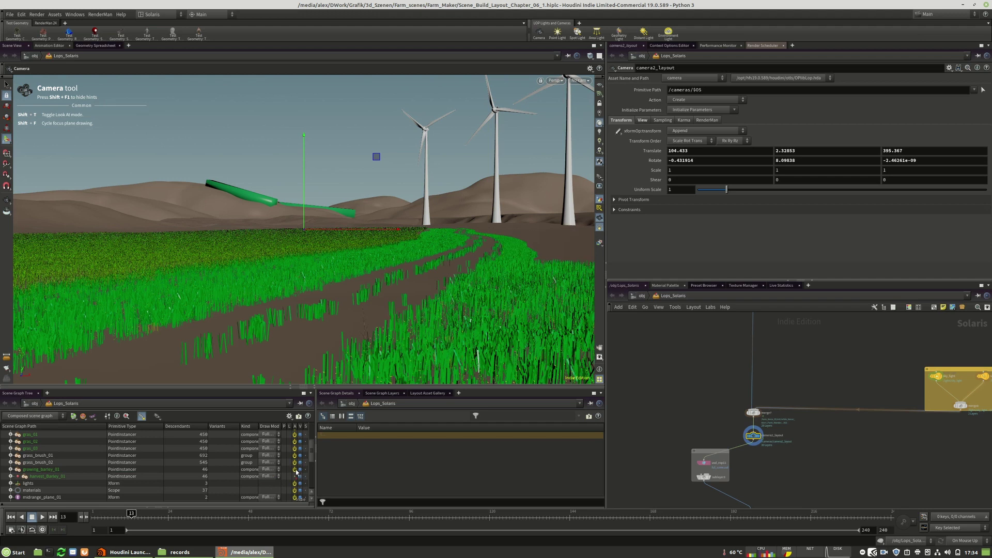
left_click(300, 477)
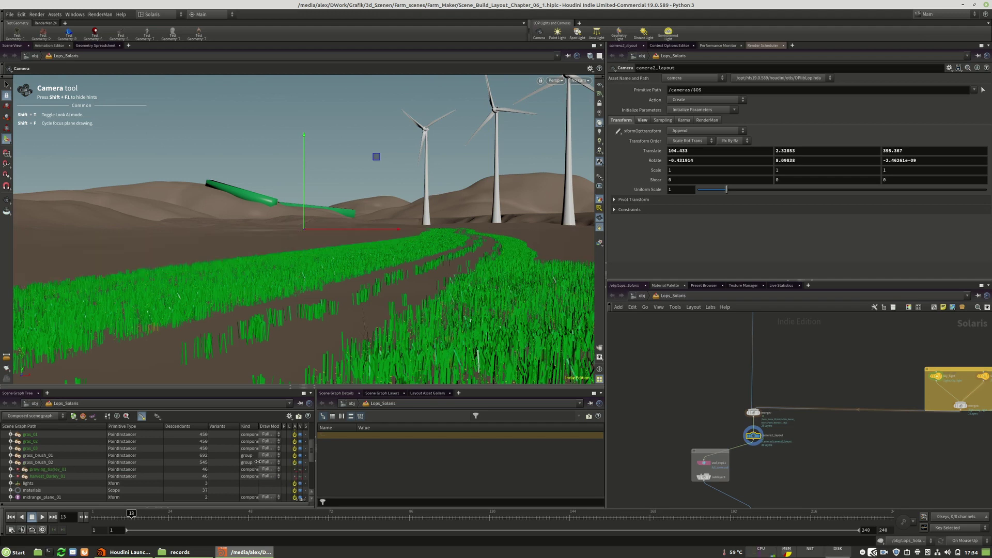
left_click(299, 456)
left_click(301, 463)
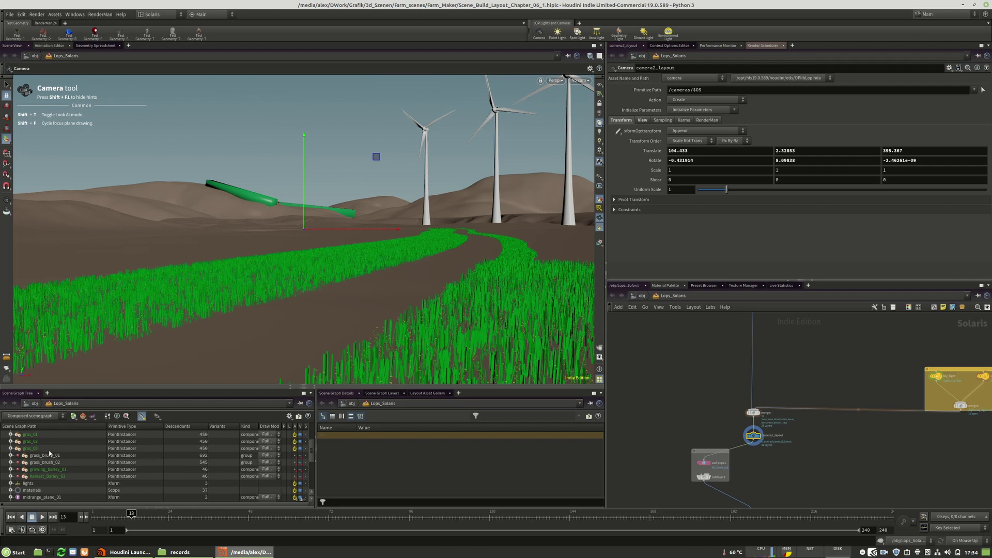
Step: Select the three gras point instancers, gras_01 to gras_03, and hide them together in the scene graph
scroll(151, 462, "up", 1)
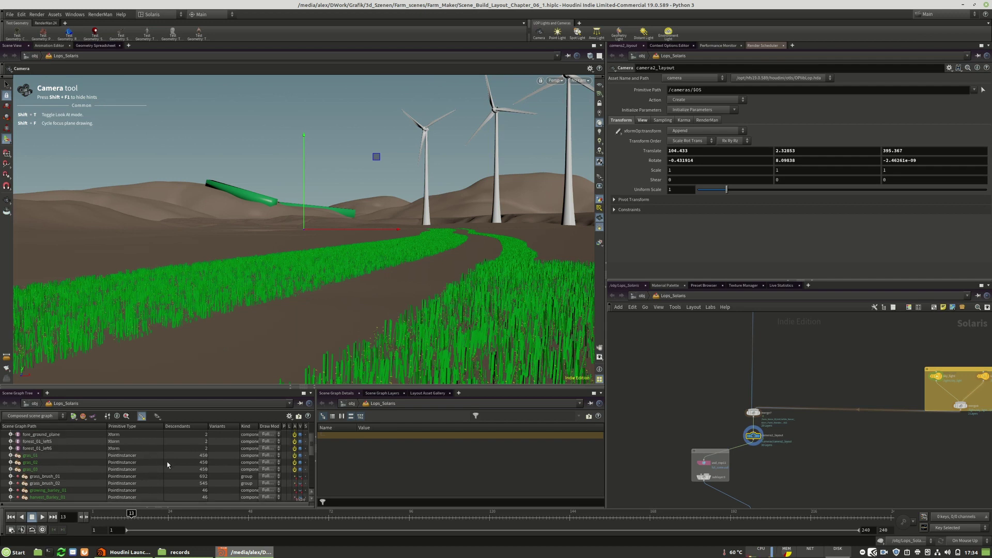
left_click(39, 457)
left_click(45, 470, "shift")
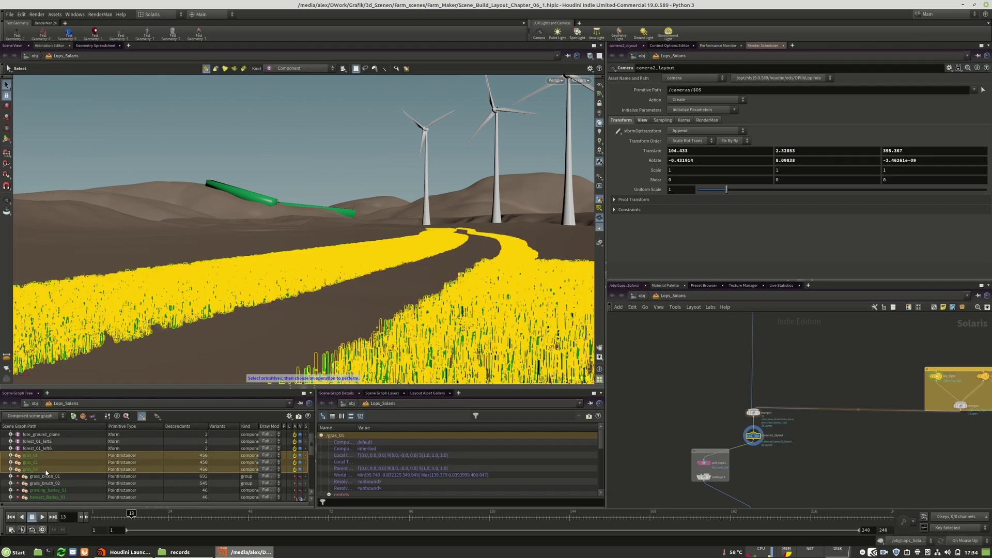
left_click(295, 457)
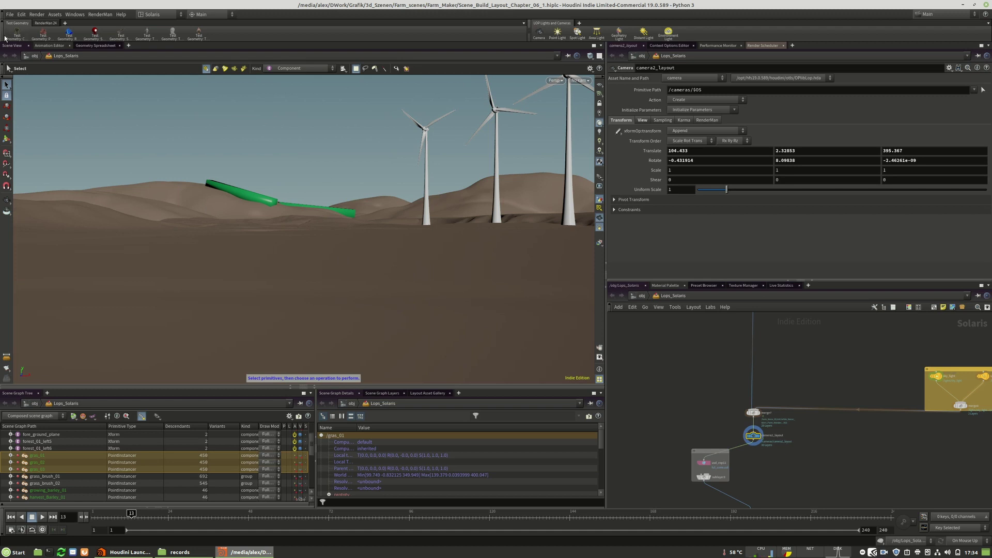
Step: Save the scene under the new version name Scene_Build_Layout_Chapter_06_2.hiplc
left_click(9, 16)
left_click(24, 76)
left_click(171, 180)
key("Delete")
type("2")
key("Return")
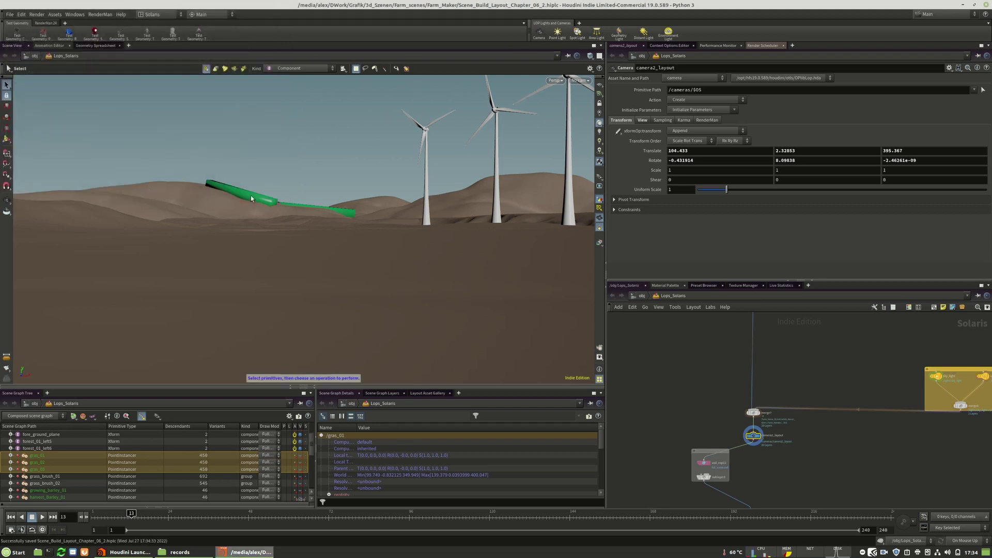
Step: Pick the distant midrange_plane_01 hill in the viewport and view the terrain pieces from above
left_click(244, 193)
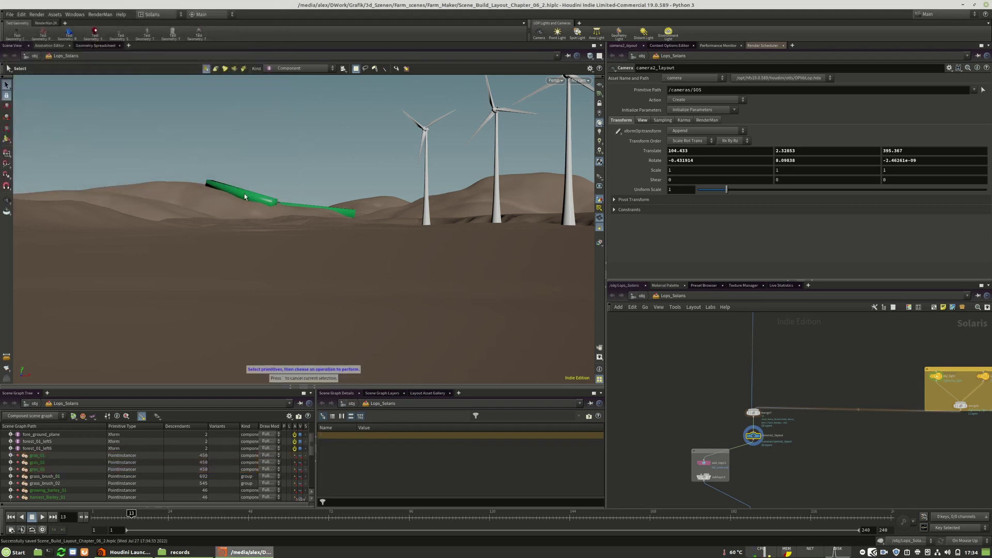
left_click(212, 196)
left_click(355, 207)
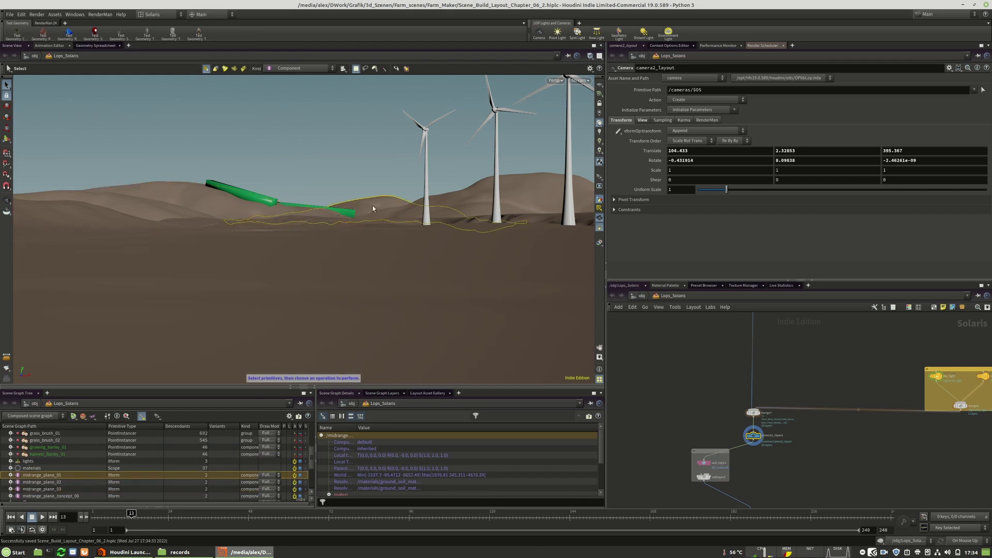
key("Escape")
left_click_drag(455, 209, 356, 241)
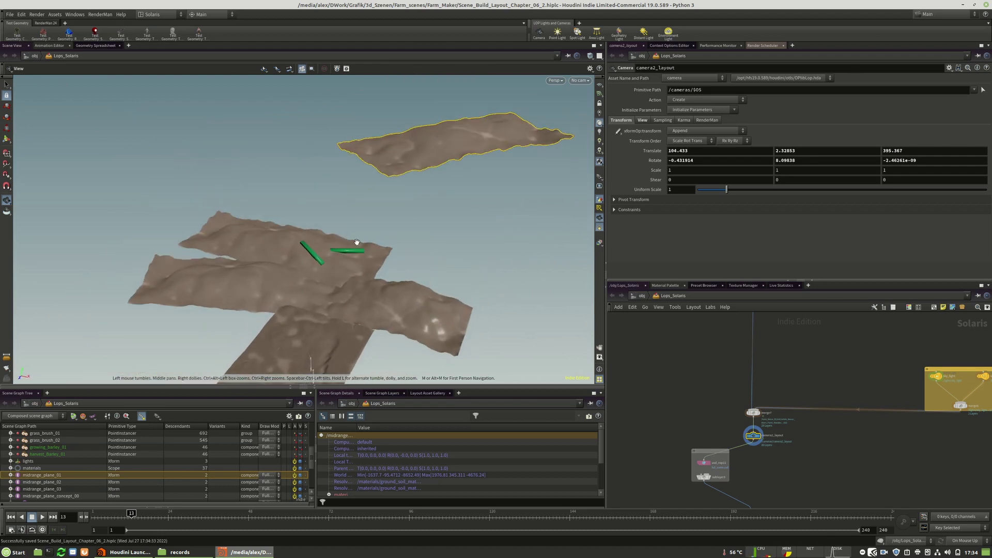
Step: Select the midrange_plane_01 SOP Create node in the terrain network box
scroll(715, 480, "down", 6)
scroll(713, 480, "down", 5)
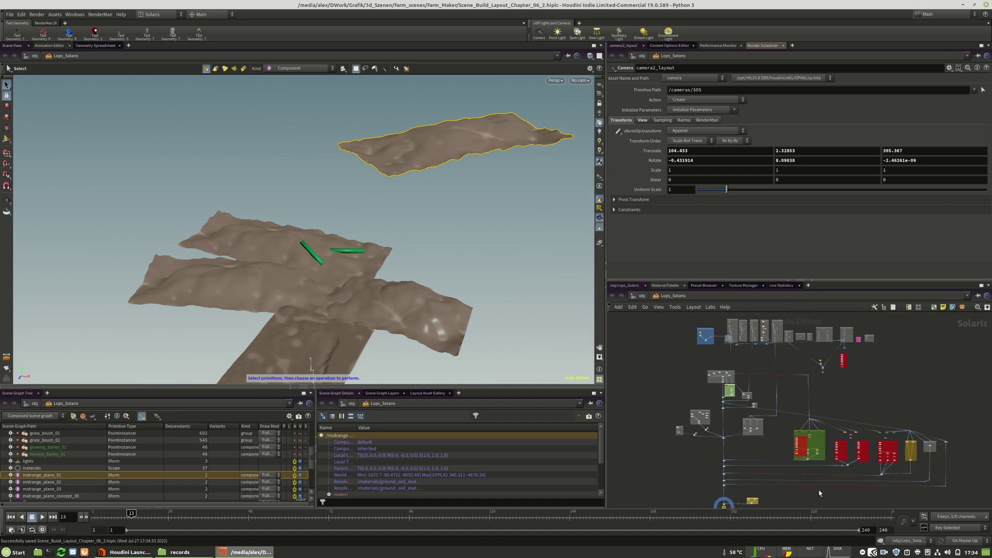
scroll(725, 382, "up", 10)
middle_click_drag(714, 395, 875, 392)
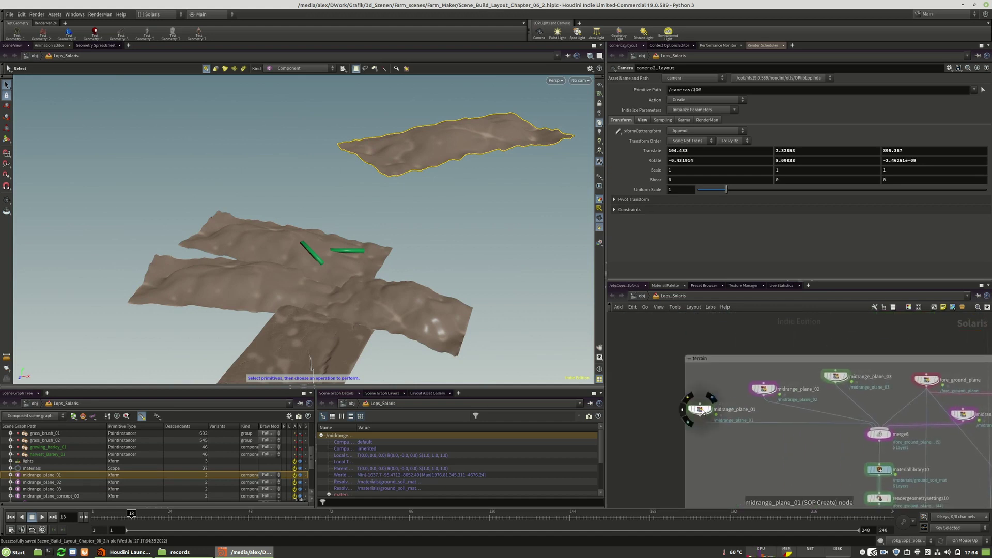
left_click(700, 410)
left_click(764, 389)
left_click(700, 412)
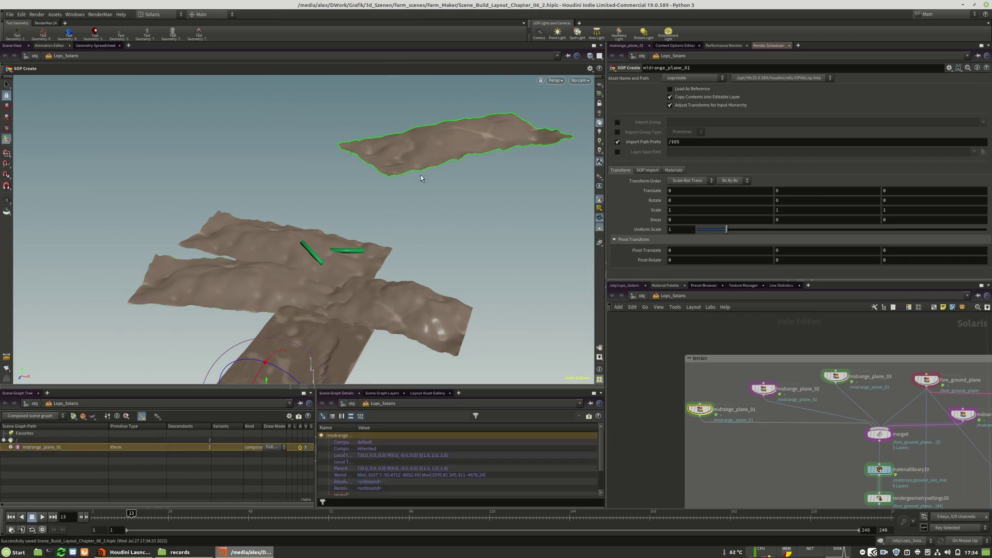
Step: Move midrange_plane_01 along Z to about 2361.98, closer to the other terrain, and look through camera2_layout
scroll(443, 230, "down", 3)
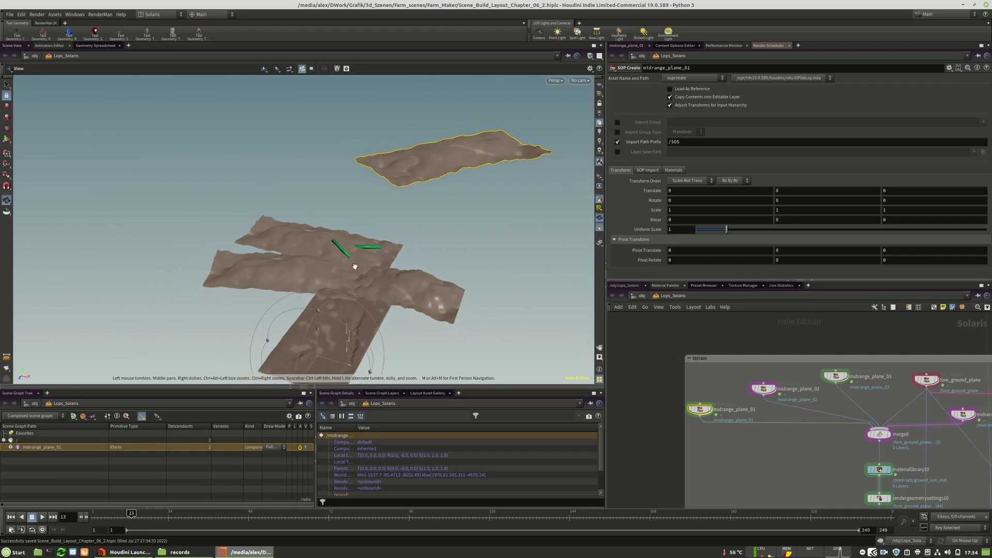
left_click_drag(355, 266, 388, 281, "alt")
scroll(387, 281, "down", 2)
key("Return")
left_click_drag(245, 346, 116, 374)
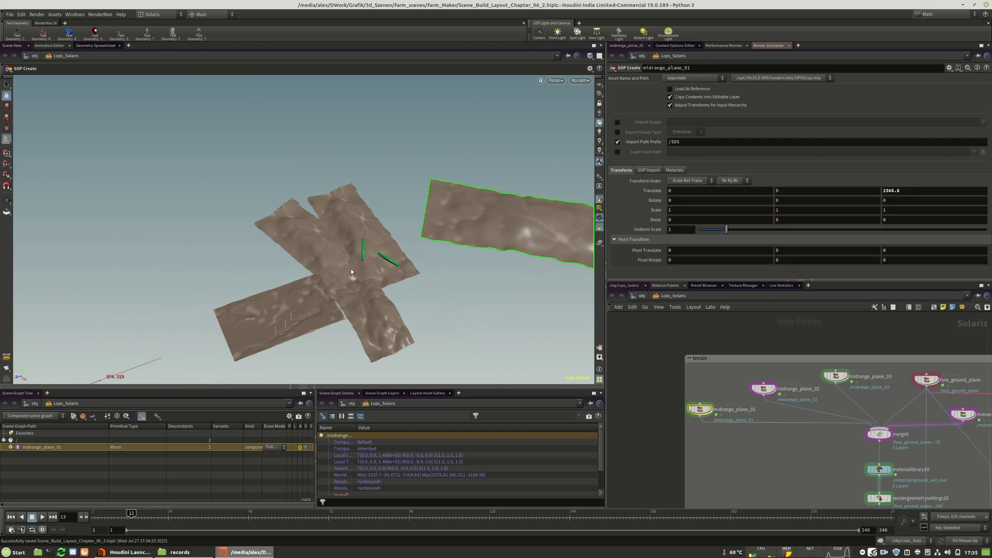
middle_click_drag(351, 268, 351, 268)
middle_click_drag(296, 300, 480, 224, "alt")
left_click(583, 81)
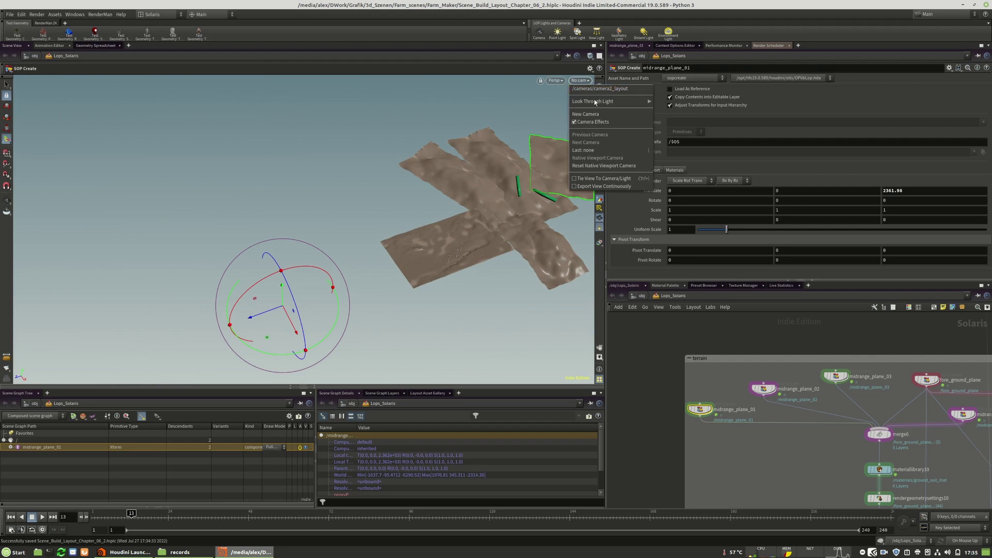
left_click(591, 91)
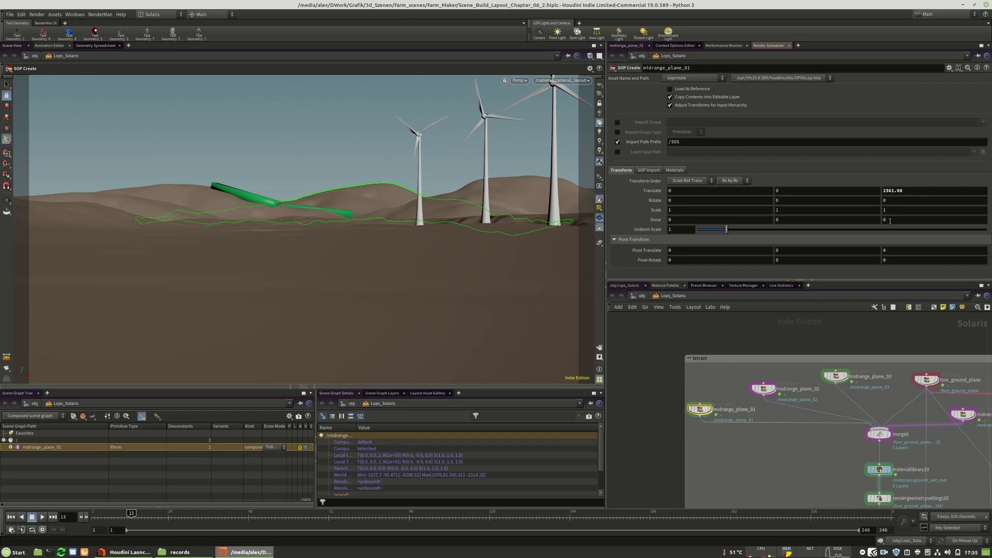
Step: Copy the plane's Z translation and insert a Transform node between transform4 and output0 inside midrange_plane_01
left_click(916, 195)
double_click(702, 408)
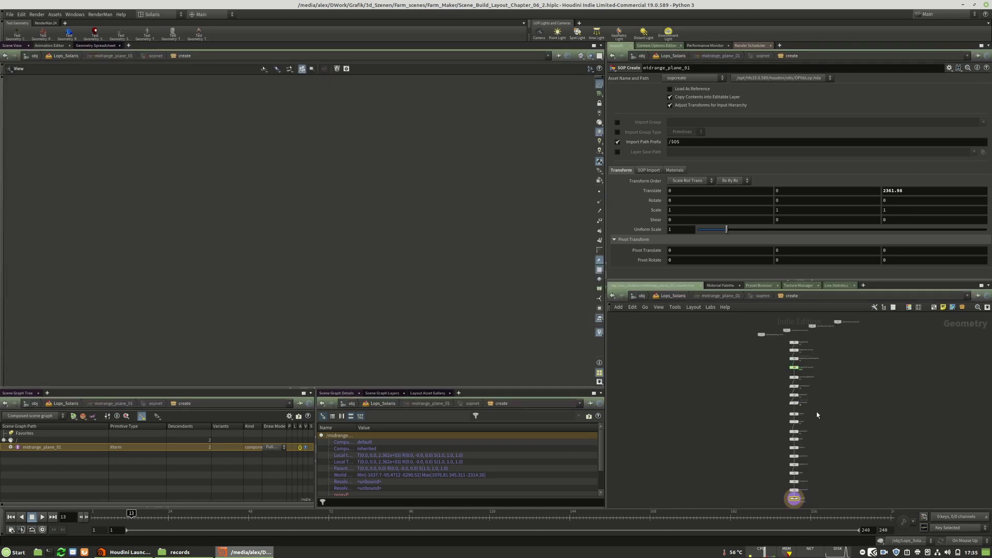
middle_click_drag(815, 414, 810, 398)
scroll(775, 359, "up", 6)
left_click_drag(738, 399, 737, 479)
right_click(788, 419)
mouse_move(814, 232)
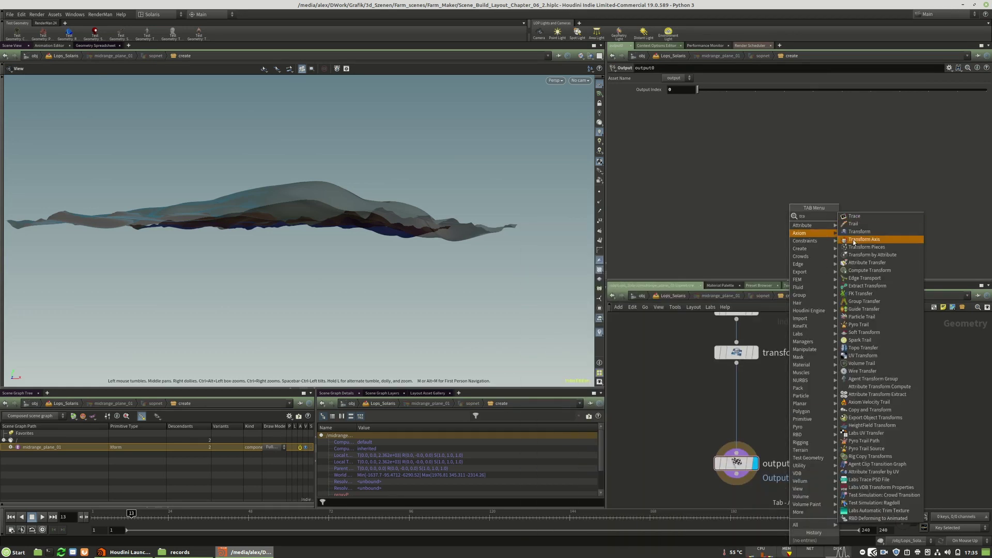
left_click(853, 233)
left_click(732, 406)
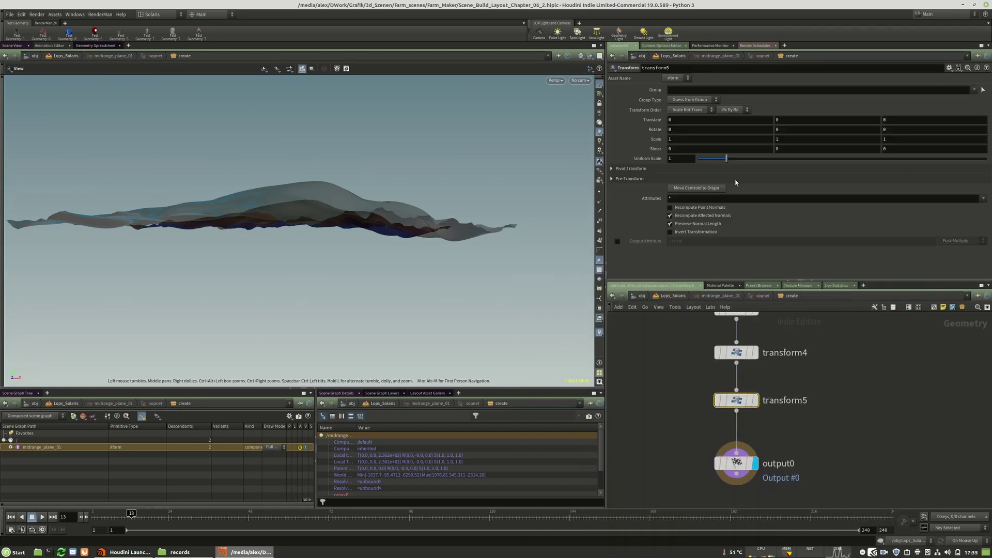
Step: Set the new Transform node's Z translation to 2361.98 and reset the translate of midrange_plane_01 itself to 0
left_click(685, 121)
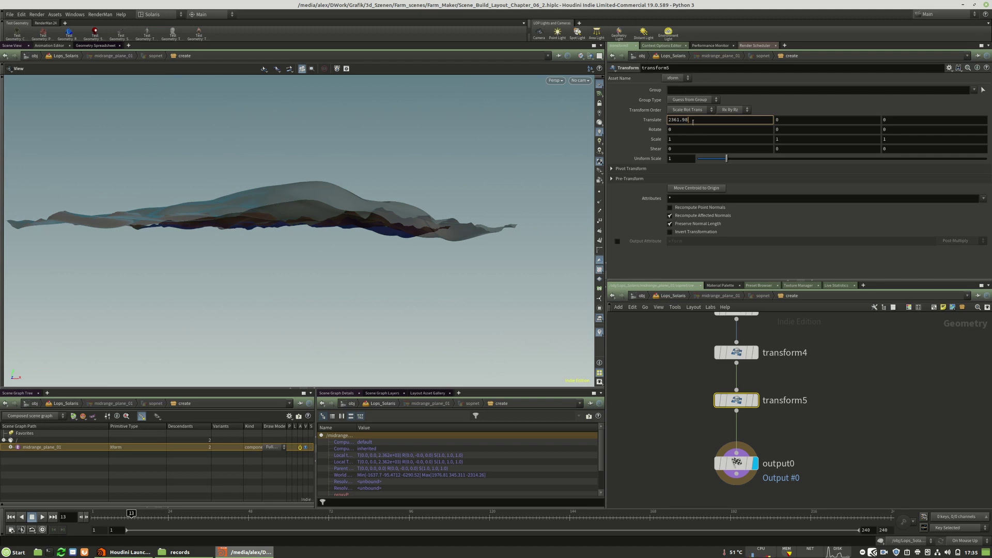
left_click(918, 119)
double_click(686, 121)
key("Return")
middle_click(747, 119, "ctrl")
left_click(825, 453)
key("u")
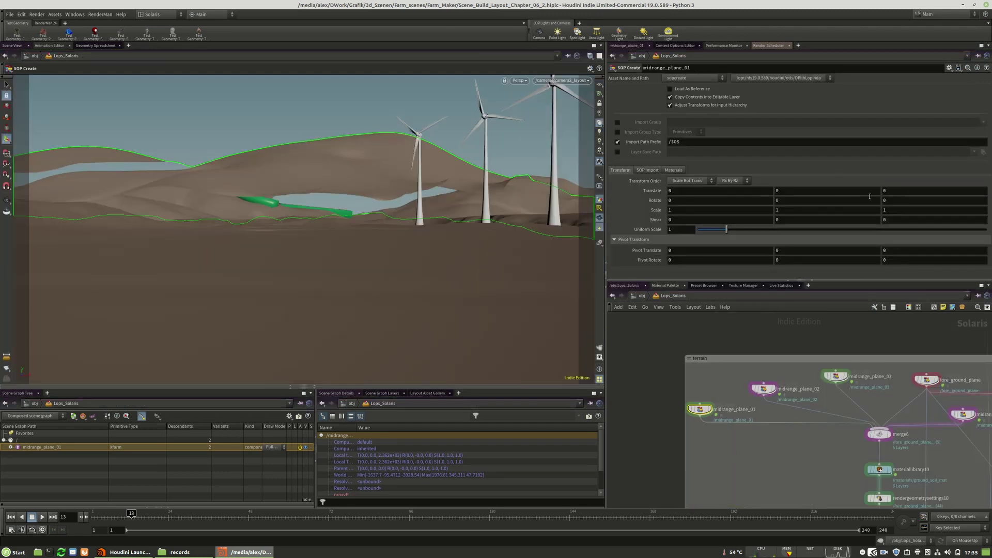
left_click(736, 454)
Step: Examine the terrain and green cylinders from above, and look through the node network for the tree group drawing helpers
left_click_drag(333, 193, 327, 284, "alt")
middle_click_drag(328, 284, 320, 179, "alt")
left_click_drag(320, 179, 243, 229)
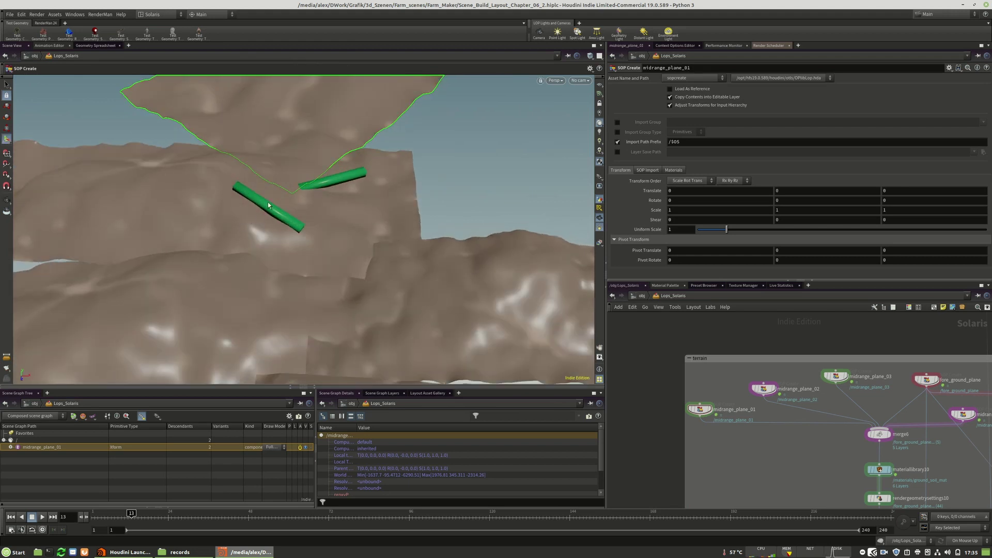
scroll(678, 385, "down", 5)
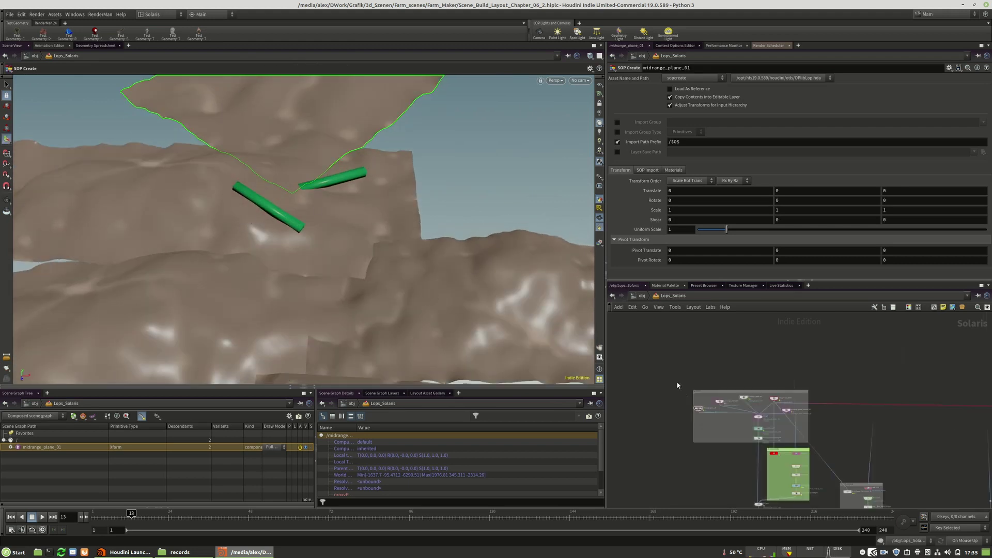
scroll(677, 385, "down", 6)
middle_click_drag(758, 432, 757, 332)
scroll(786, 377, "down", 2)
middle_click_drag(901, 405, 895, 411)
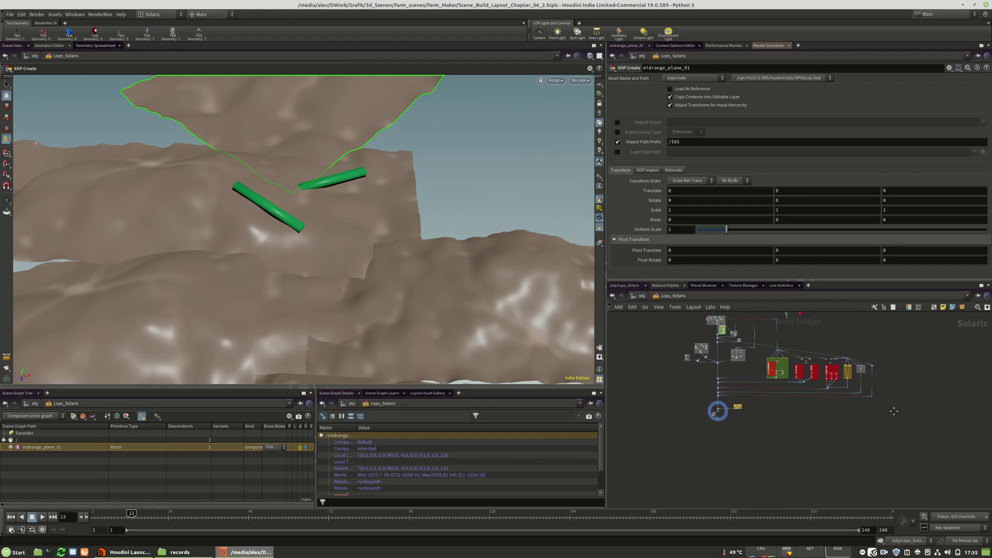
left_click_drag(895, 411, 822, 446, "alt")
scroll(815, 402, "up", 6)
scroll(784, 405, "up", 1)
middle_click_drag(785, 406, 852, 406)
scroll(848, 405, "down", 1)
scroll(879, 403, "down", 4)
scroll(766, 397, "up", 6)
scroll(894, 385, "down", 3)
scroll(883, 391, "up", 5)
scroll(695, 382, "up", 2)
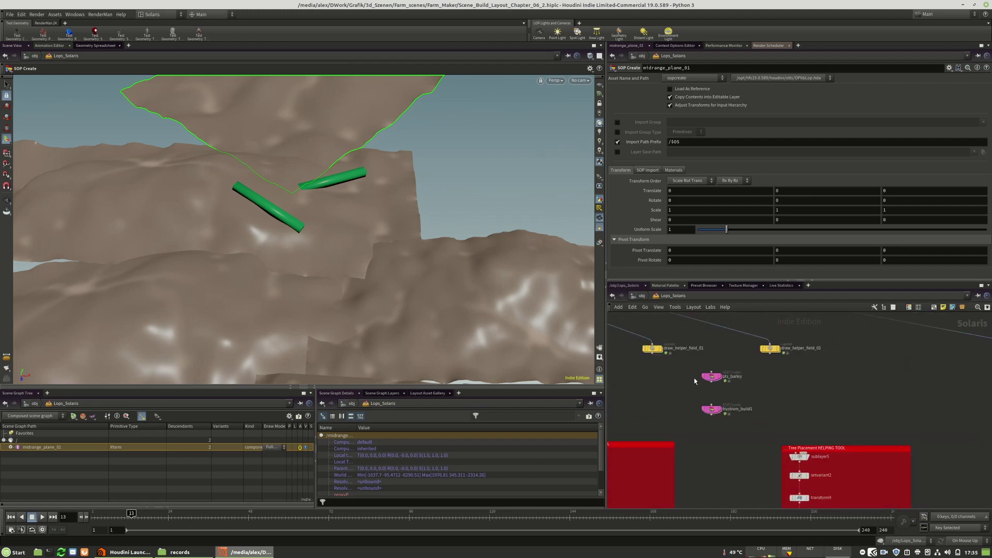
scroll(945, 380, "down", 7)
scroll(757, 379, "up", 6)
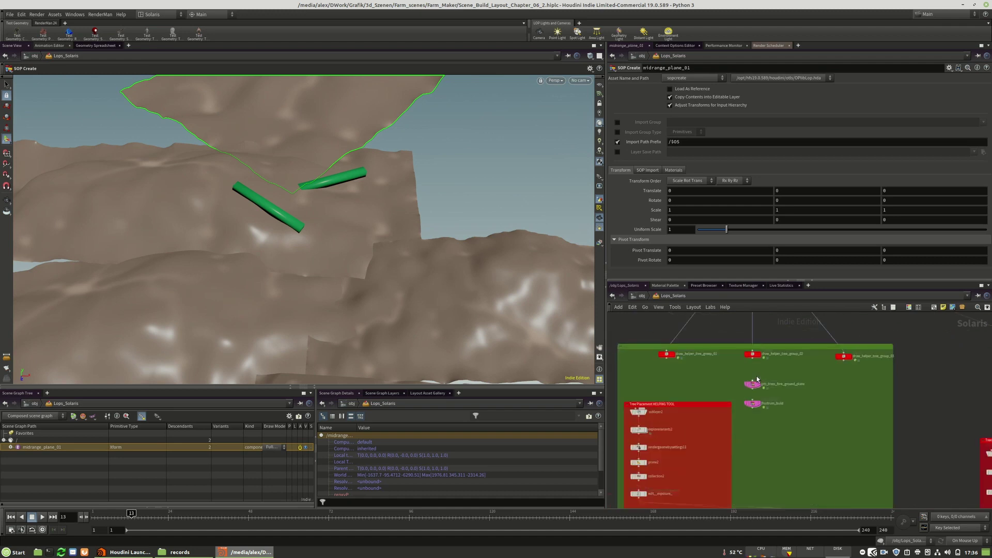
scroll(836, 348, "down", 5)
Step: Widen the green tree network box to make room beside draw_helper_tree_group_03
left_click_drag(836, 346, 759, 346)
scroll(759, 347, "up", 3)
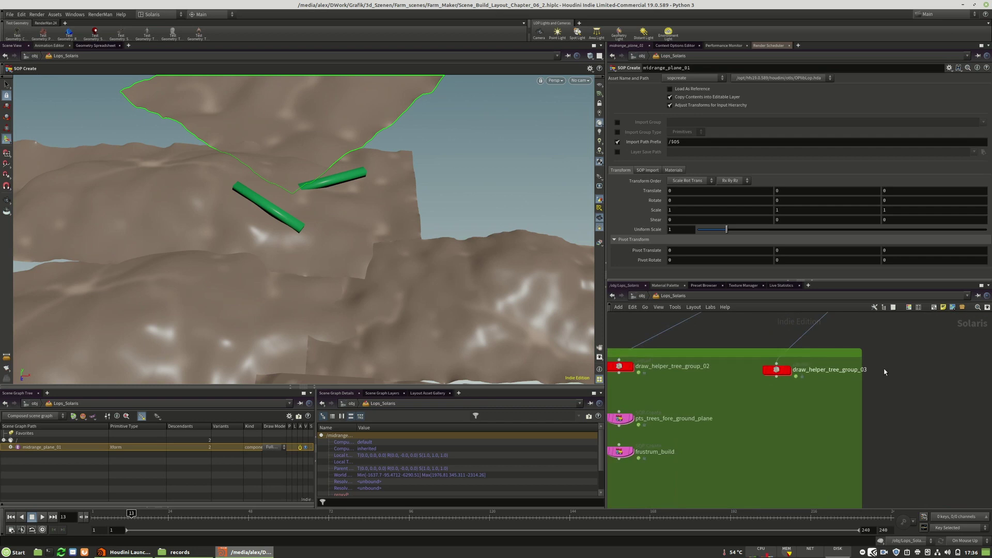
scroll(643, 351, "up", 3)
scroll(722, 372, "down", 6)
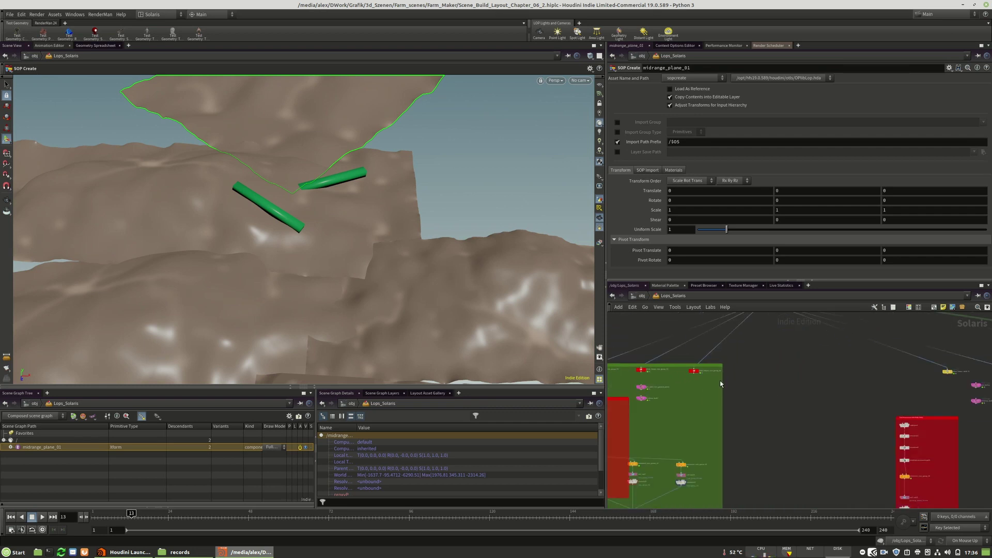
left_click_drag(722, 372, 846, 366)
middle_click_drag(864, 357, 854, 394)
left_click_drag(842, 390, 859, 390)
middle_click_drag(874, 351, 891, 399)
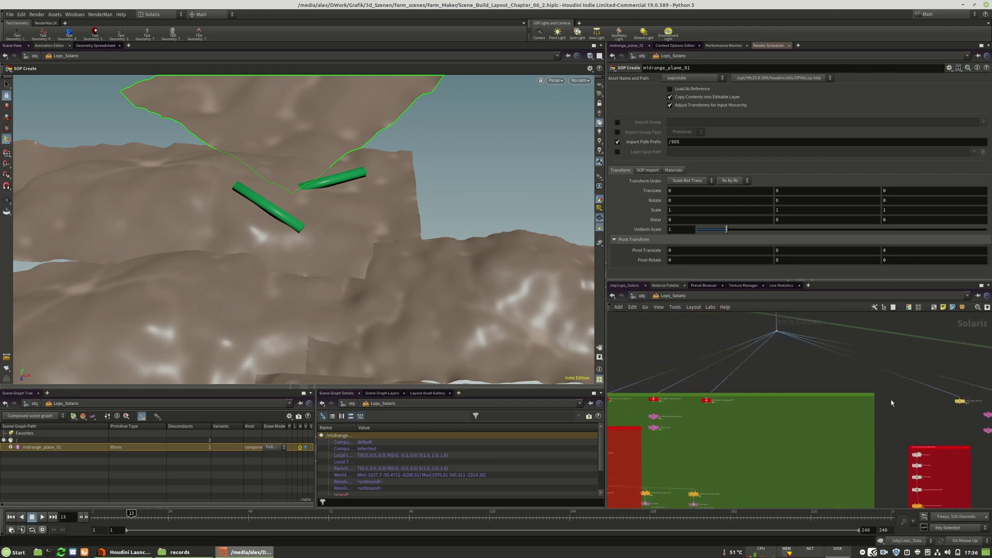
Step: Add a Layout node beside draw_helper_tree_group_03 in the green network box and colour it orange
scroll(744, 415, "up", 5)
middle_click_drag(762, 403, 825, 412)
key("Tab")
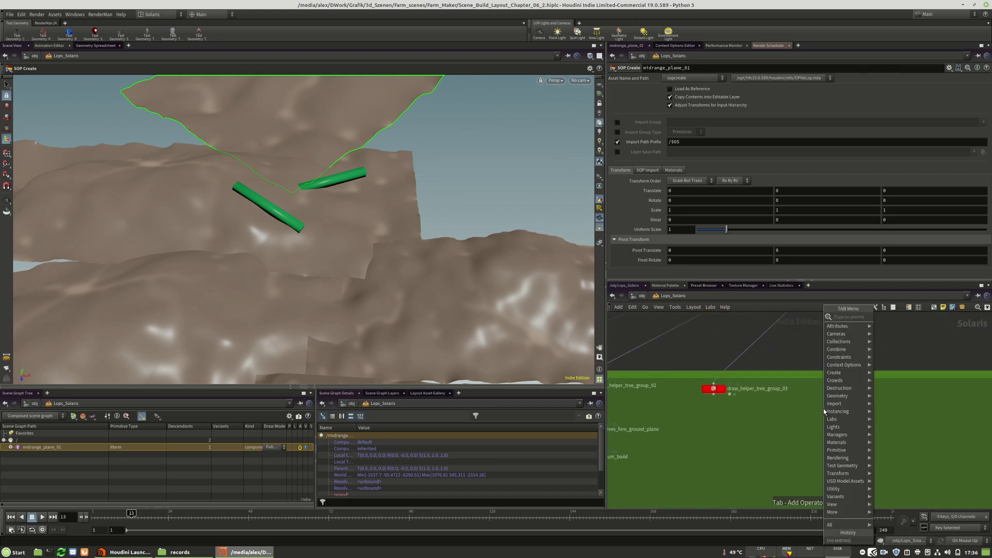
type("lay")
left_click(887, 316)
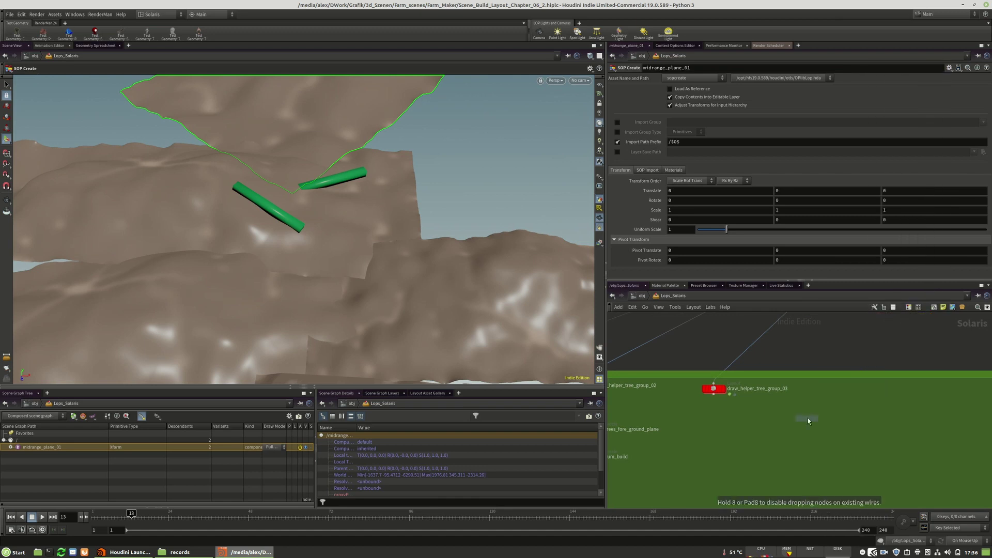
left_click(827, 395)
key("c")
left_click(955, 468)
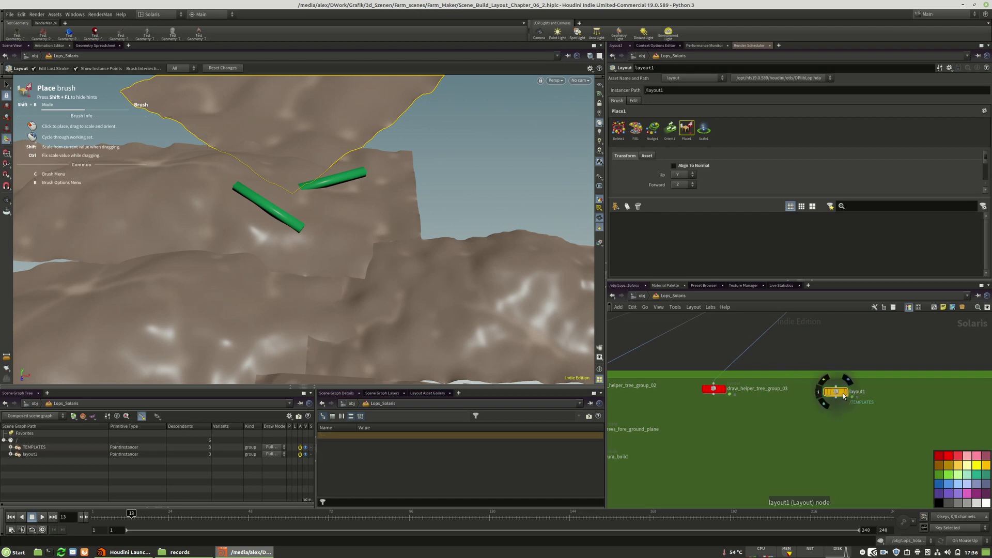
Step: Rename the new Layout node draw_helper_tree_group_04, reusing the neighbouring helper's name, and shift it slightly away from draw_helper_tree_group_03
double_click(861, 392)
left_click(786, 391)
key("ctrl+a")
key("ctrl+c")
left_click(851, 394)
key("ctrl+a")
key("ctrl+v")
key("BackSpace")
type("4")
key("Return")
left_click_drag(837, 392, 845, 391)
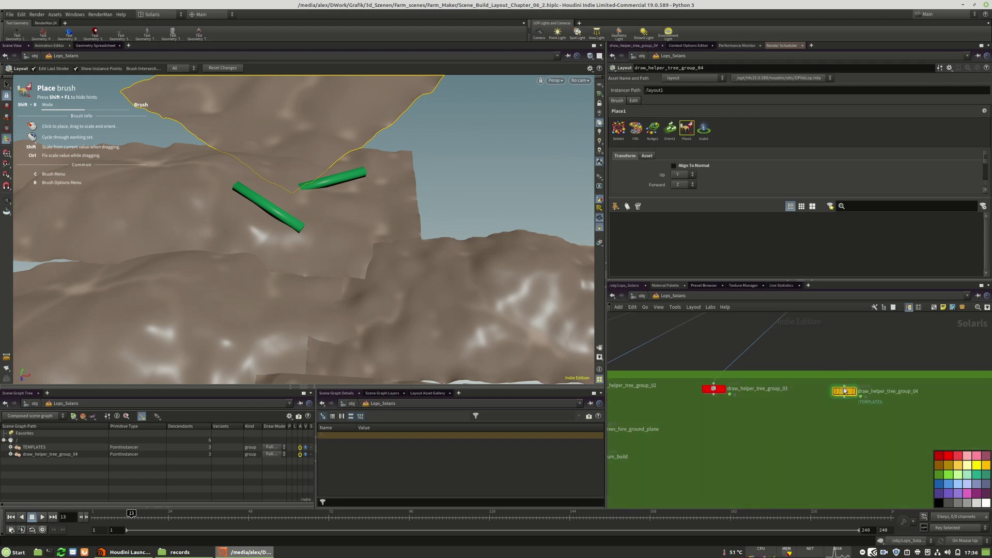
left_click(845, 396)
scroll(954, 419, "down", 8)
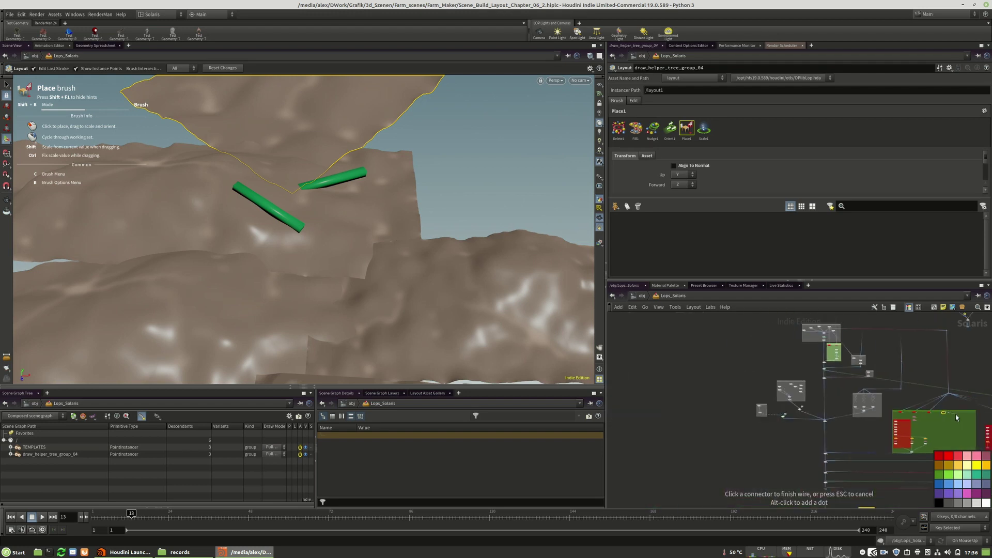
scroll(802, 395, "up", 6)
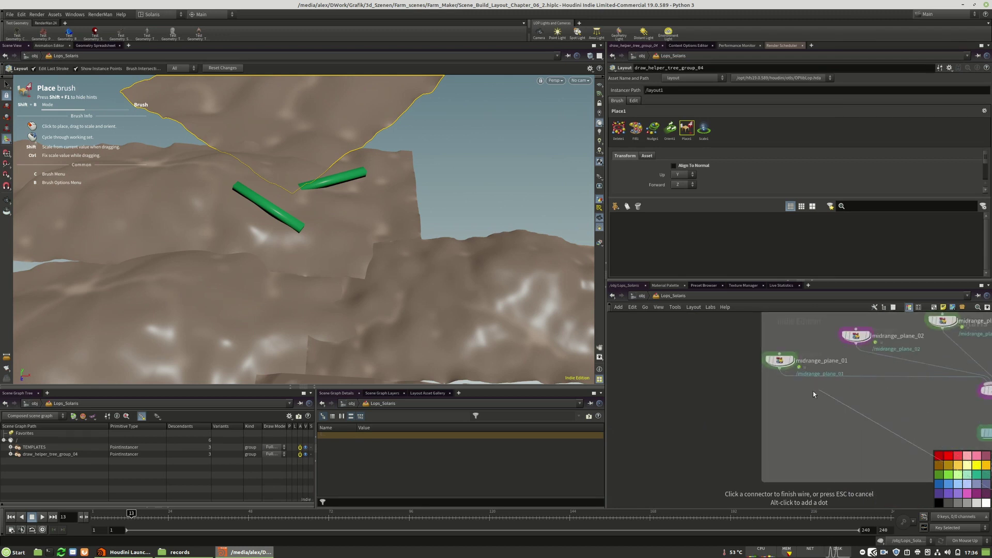
scroll(745, 363, "down", 6)
scroll(845, 416, "up", 6)
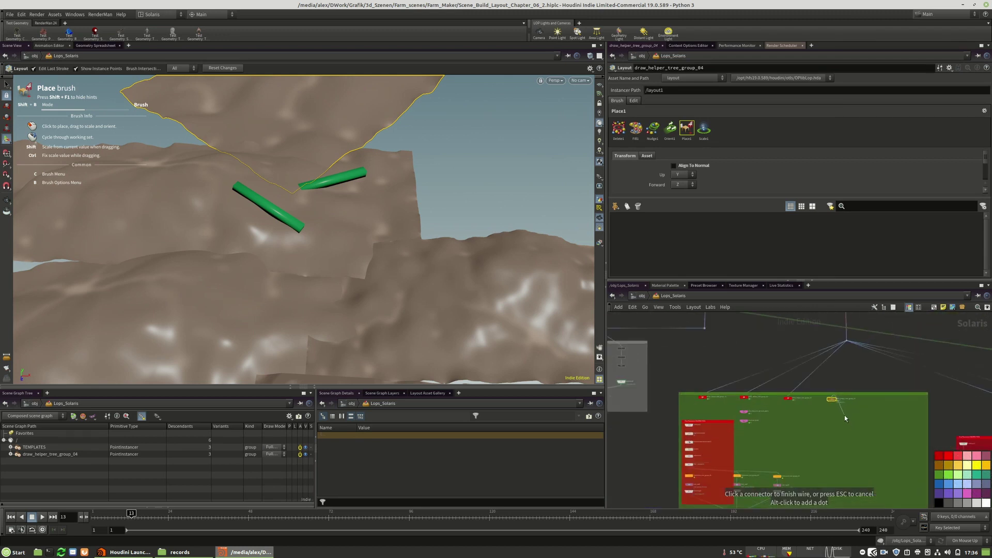
scroll(885, 466, "down", 6)
scroll(785, 421, "up", 7)
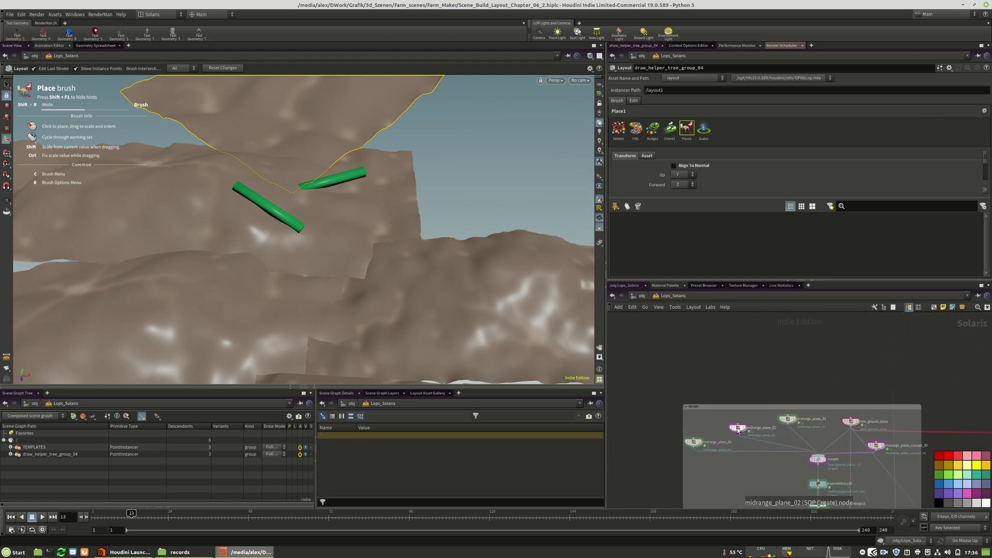
Step: Identify the hill terrain node, connect midrange_plane_03 to draw_helper_tree_group_04 and display that Layout node
left_click(738, 428)
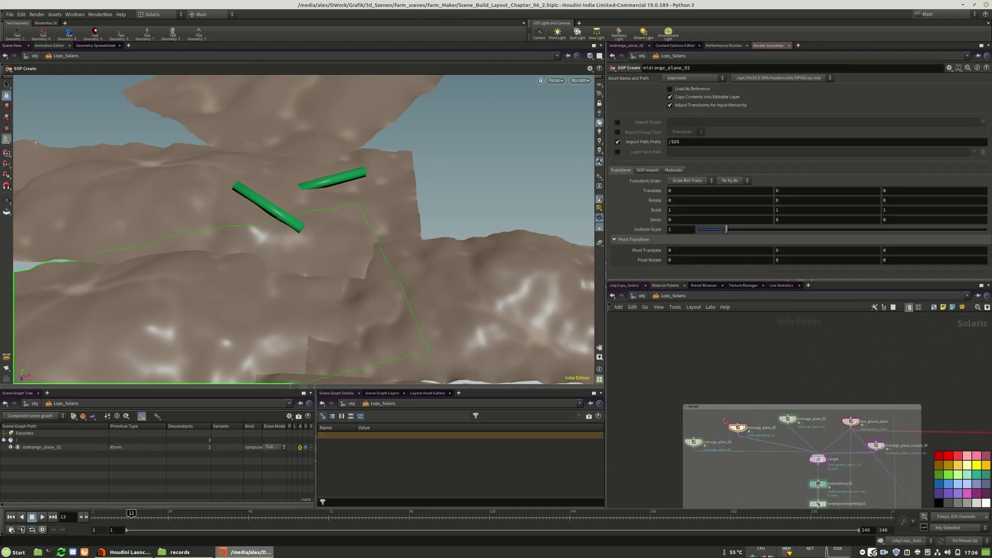
left_click(789, 420)
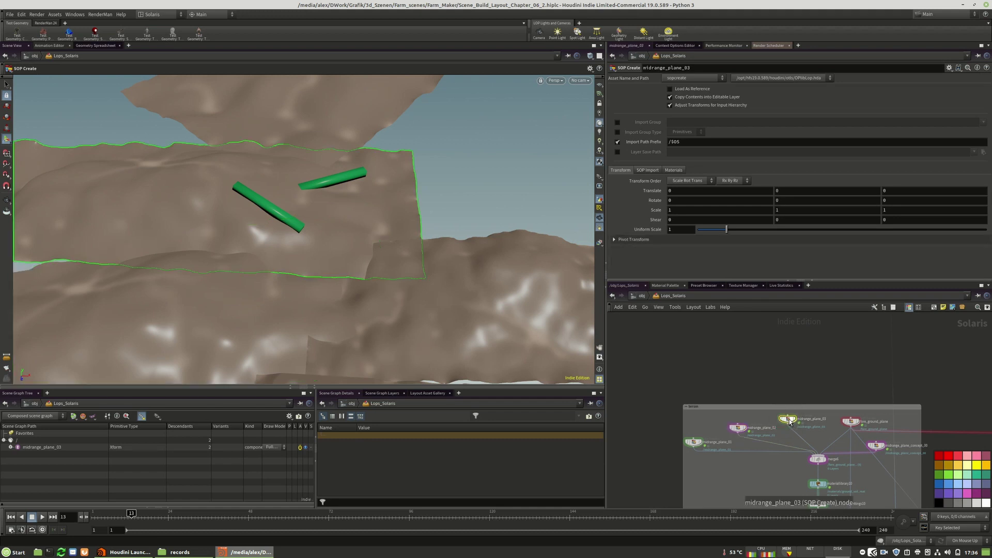
scroll(820, 423, "up", 3)
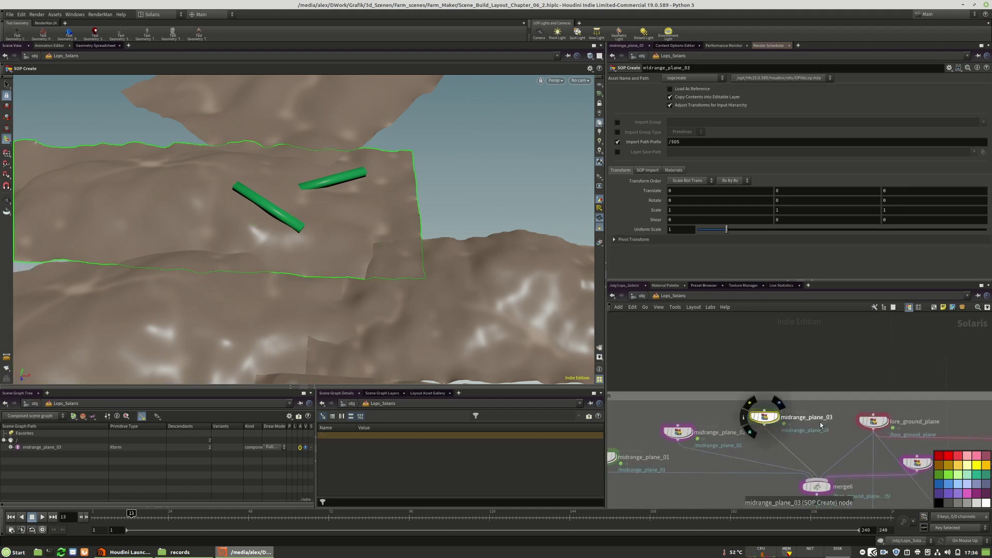
left_click(765, 427)
scroll(723, 397, "down", 4)
scroll(721, 394, "down", 6)
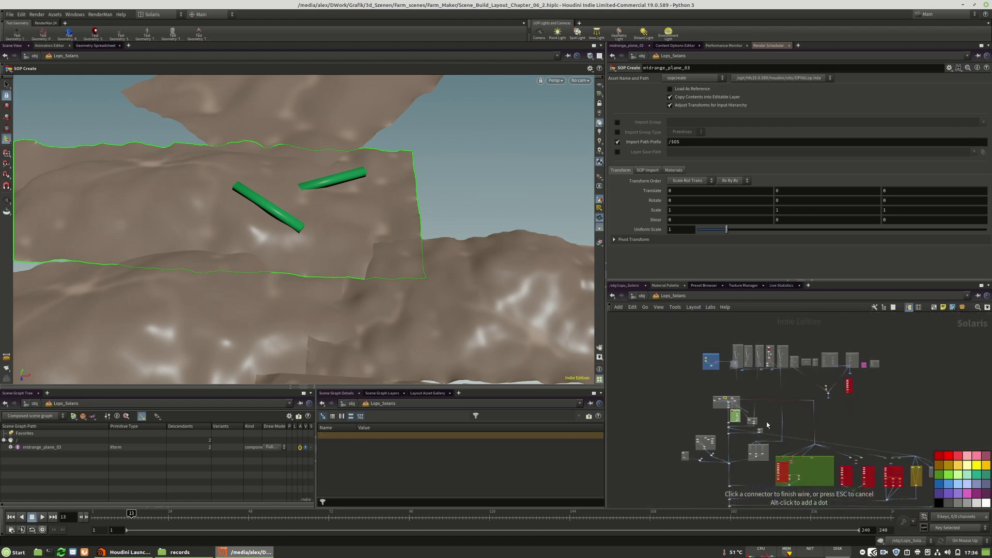
scroll(830, 466, "up", 6)
left_click(794, 438)
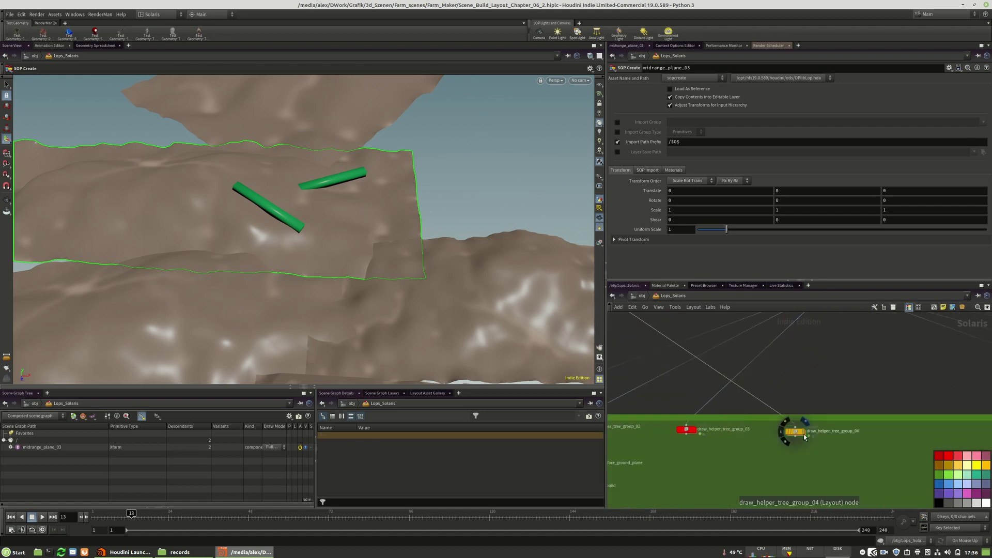
left_click(805, 437)
left_click(796, 433)
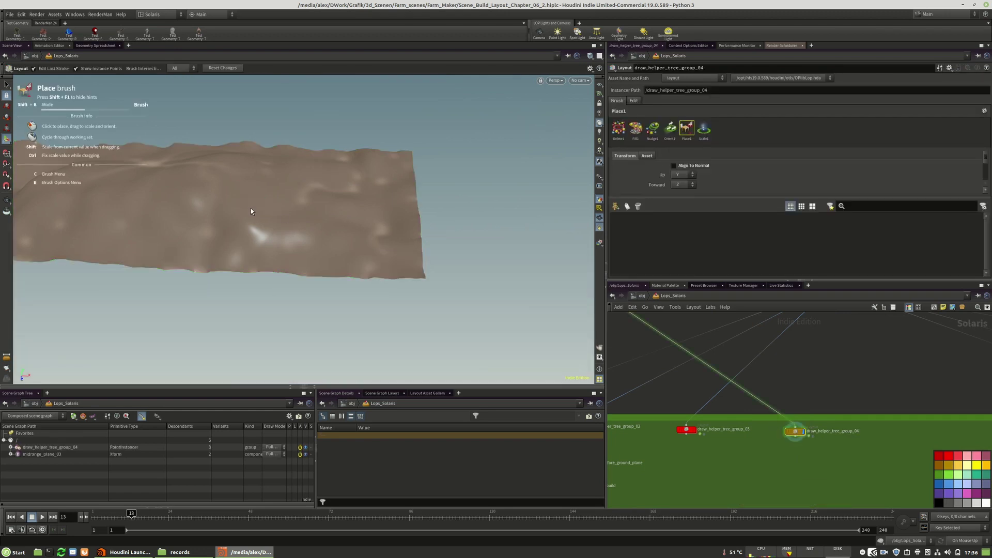
Step: Add the magenta draw helper sphere from the layout asset gallery to the assets of draw_helper_tree_group_04
left_click(425, 394)
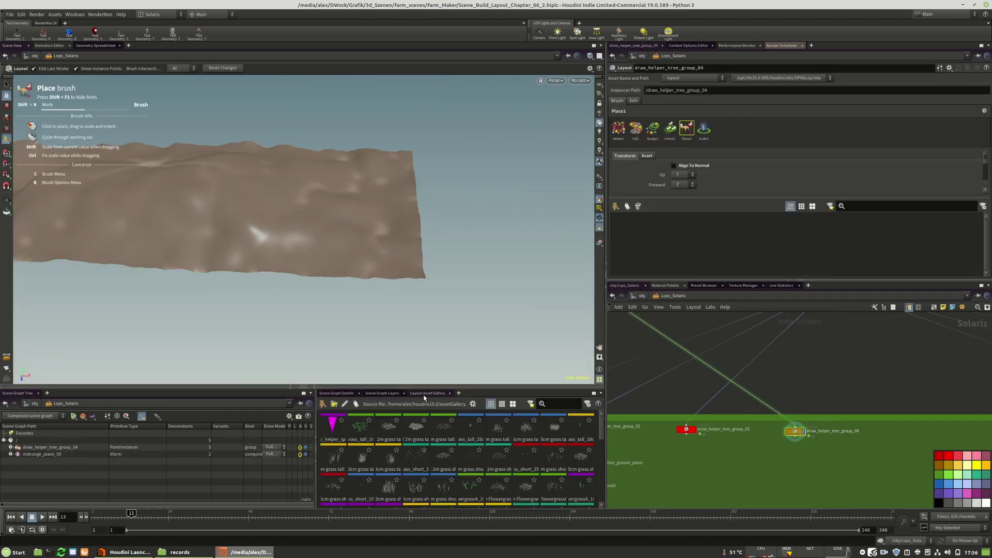
left_click(338, 432)
left_click_drag(625, 246, 627, 247)
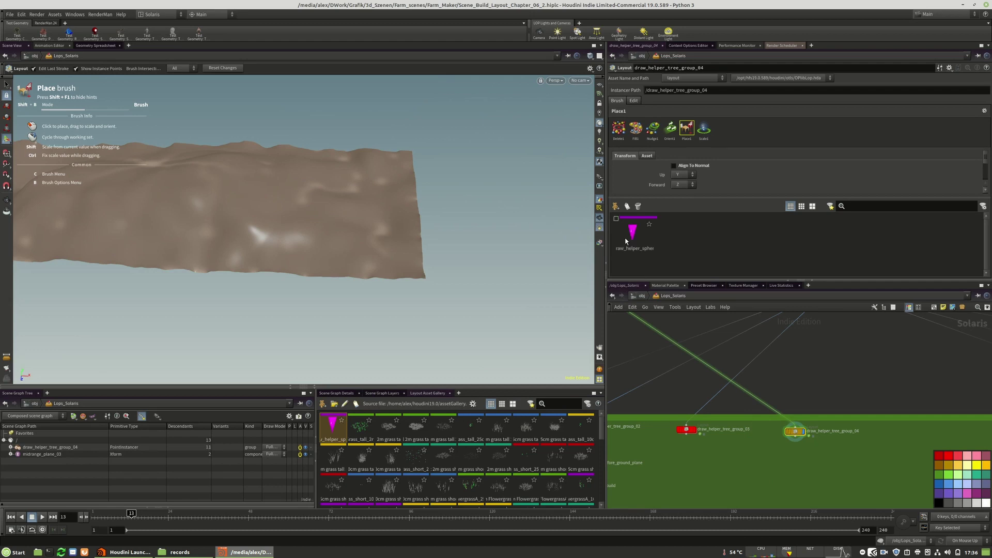
Step: Use the Place brush with the draw helper asset and set its uniform scale to 40
left_click(635, 131)
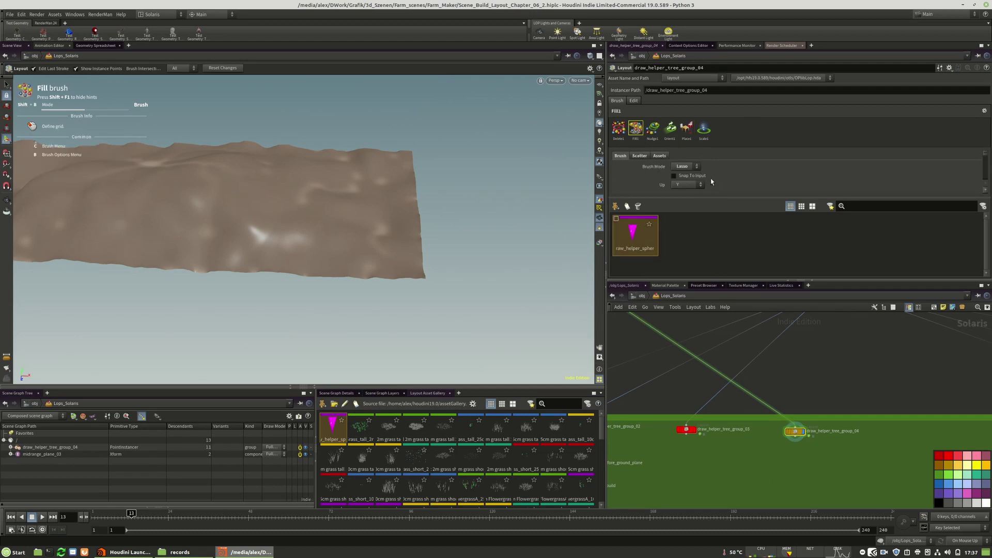
left_click(686, 129)
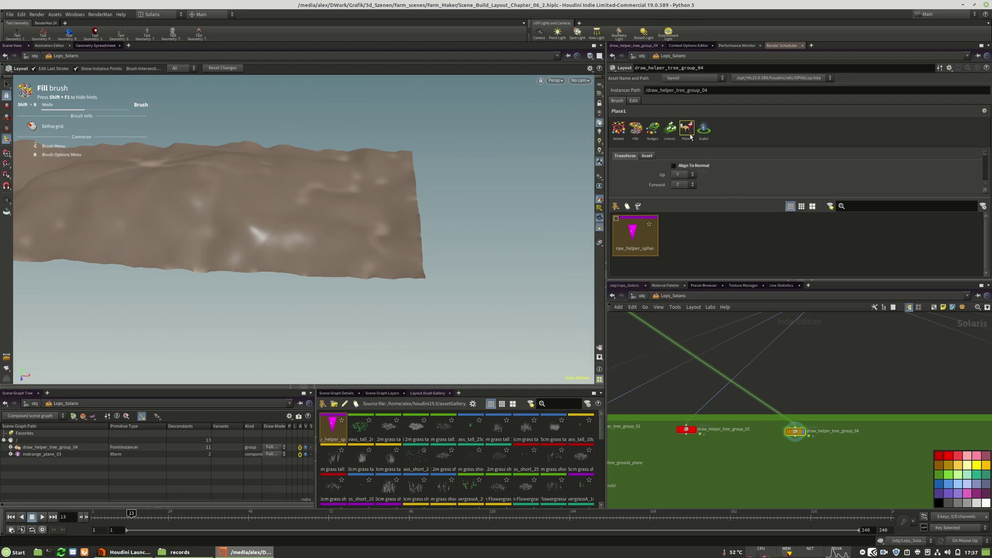
mouse_move(232, 177)
left_mouse_down()
mouse_move(278, 200)
mouse_move(279, 252)
mouse_move(282, 240)
left_mouse_up()
scroll(683, 168, "down", 4)
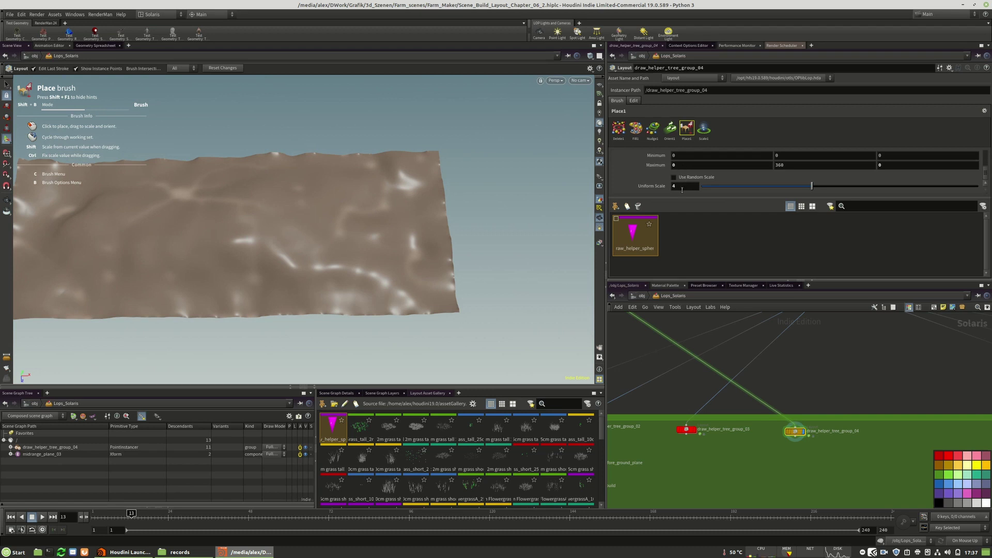
left_click(684, 188)
type("0")
key("Return")
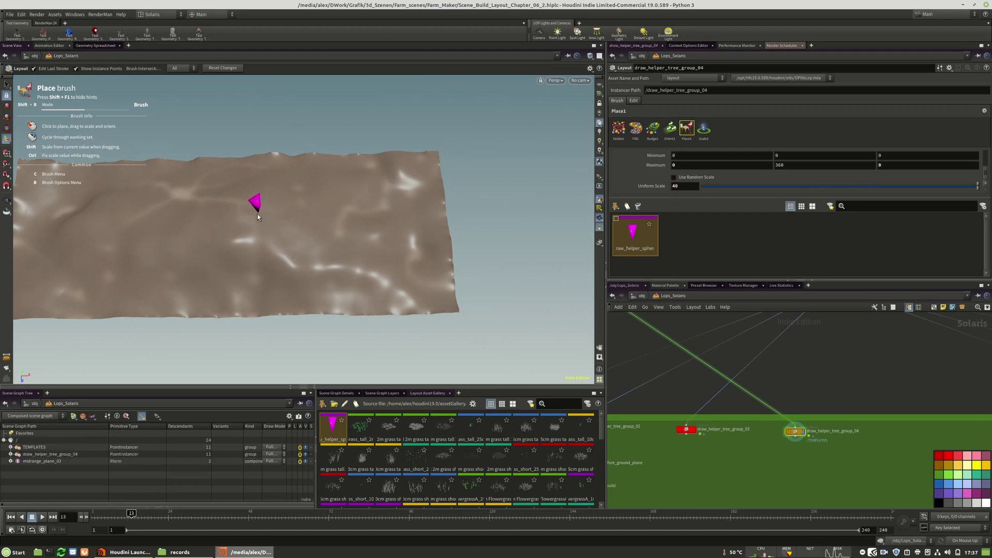
Step: Place a winding double row of helper markers across the middle and right-hand end of the hill terrain
mouse_move(257, 214)
left_mouse_down()
mouse_move(178, 148)
mouse_move(227, 177)
mouse_move(233, 217)
left_mouse_up()
left_click(222, 227)
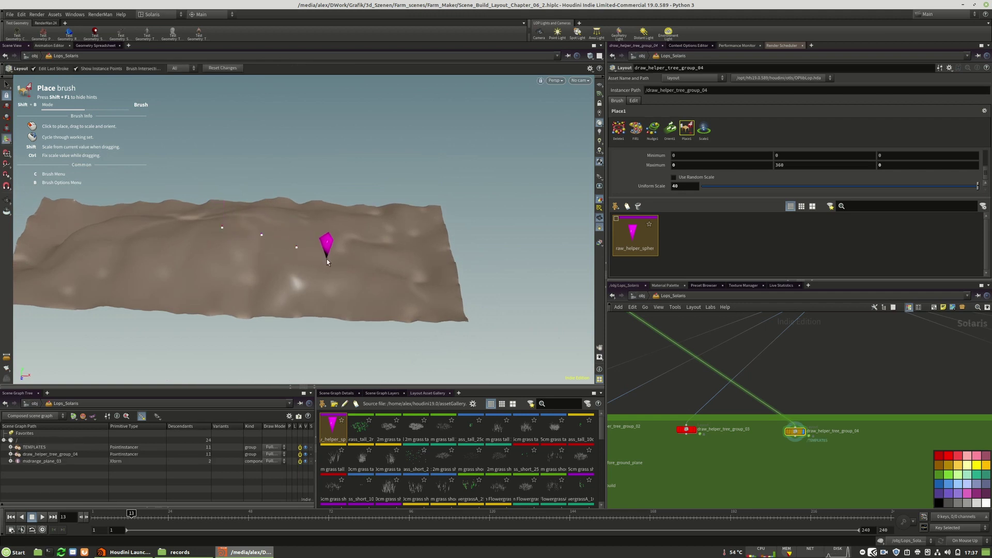
left_click(399, 291)
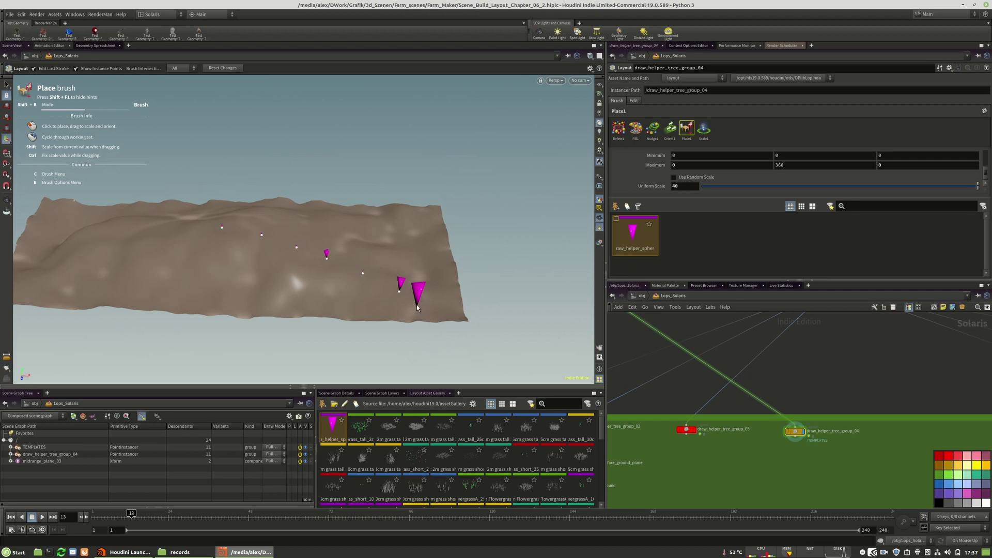
left_click(423, 303)
left_click(411, 289)
left_click(388, 279)
left_click(368, 267)
left_click(346, 258)
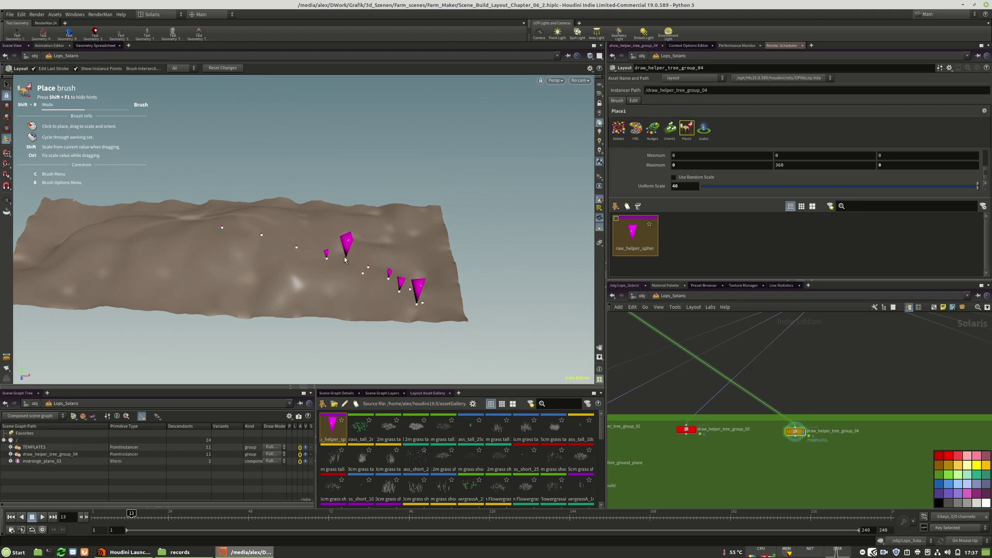
left_click(329, 248)
left_click(308, 239)
left_click(294, 235)
left_click(273, 228)
Step: Continue the row of helper markers over the left-hand part of the hill and around its end
left_click_drag(237, 223, 217, 230, "alt")
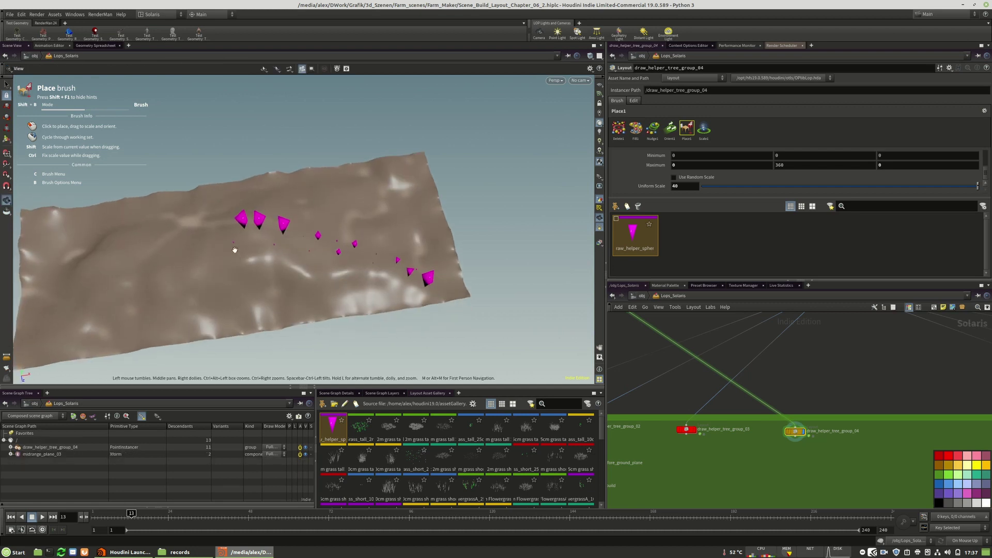
left_click(187, 249)
left_click(164, 254)
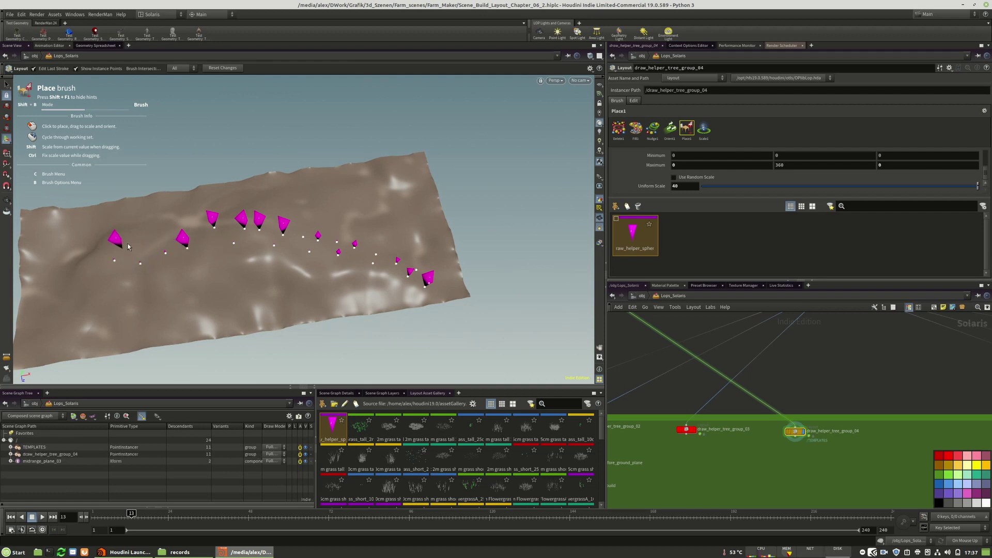
left_click(104, 247)
left_click(90, 267)
left_click(149, 280)
left_click(181, 261)
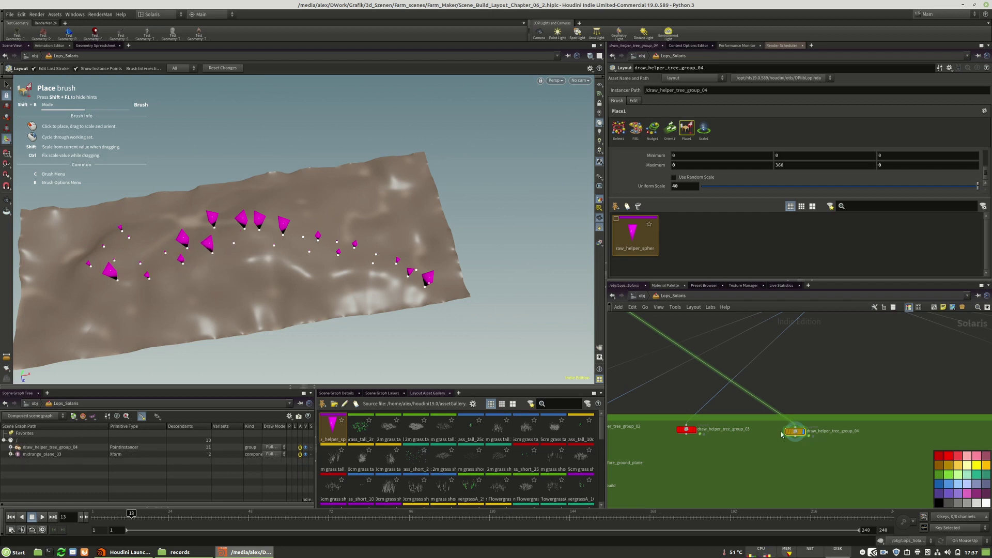
Step: Duplicate the red Tree Placement HELPING TOOL box with its nodes into the free area of the green network box
middle_click_drag(807, 471, 873, 382)
scroll(873, 382, "down", 5)
scroll(790, 389, "up", 5)
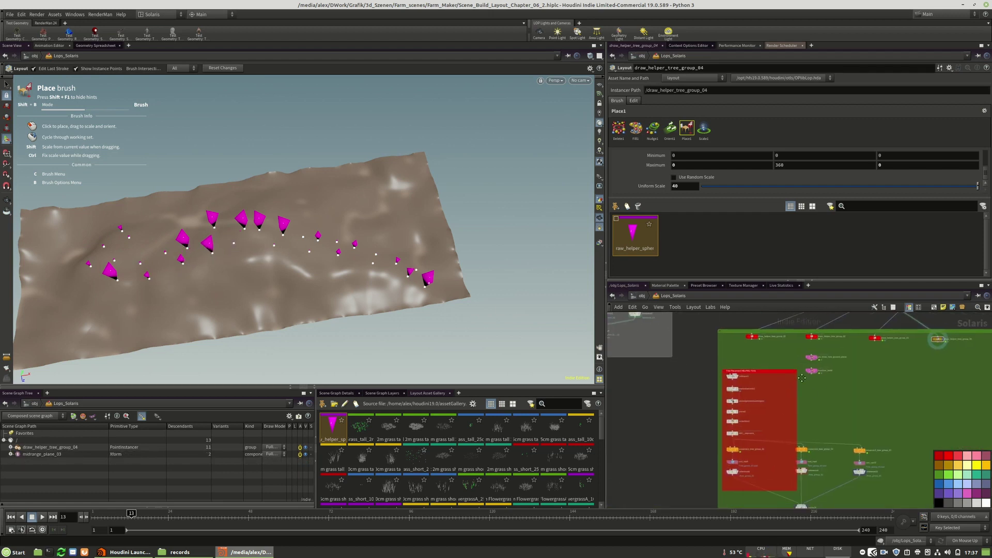
middle_click_drag(766, 389, 684, 353)
scroll(664, 357, "down", 4)
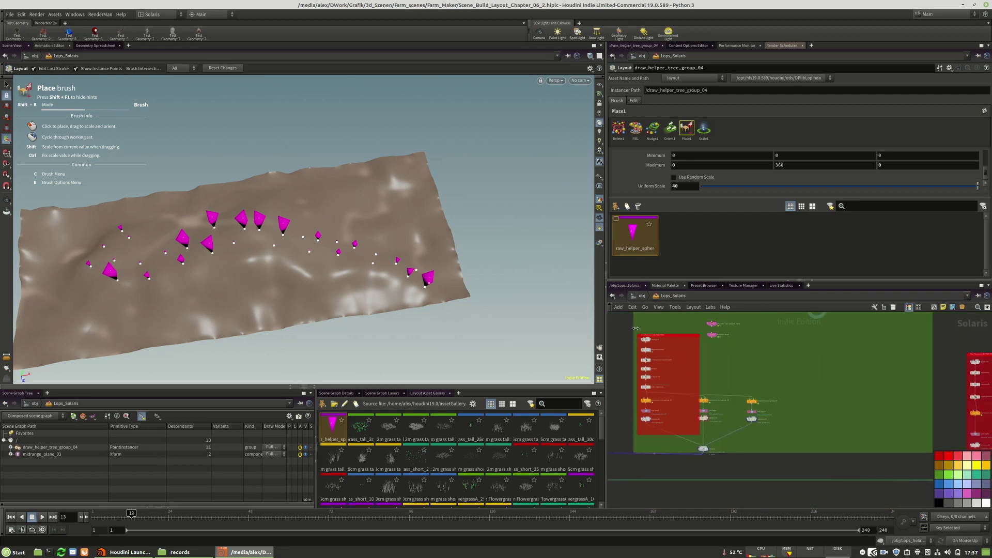
scroll(636, 328, "up", 2)
left_click_drag(636, 321, 664, 492)
left_click_drag(651, 347, 853, 347, "alt")
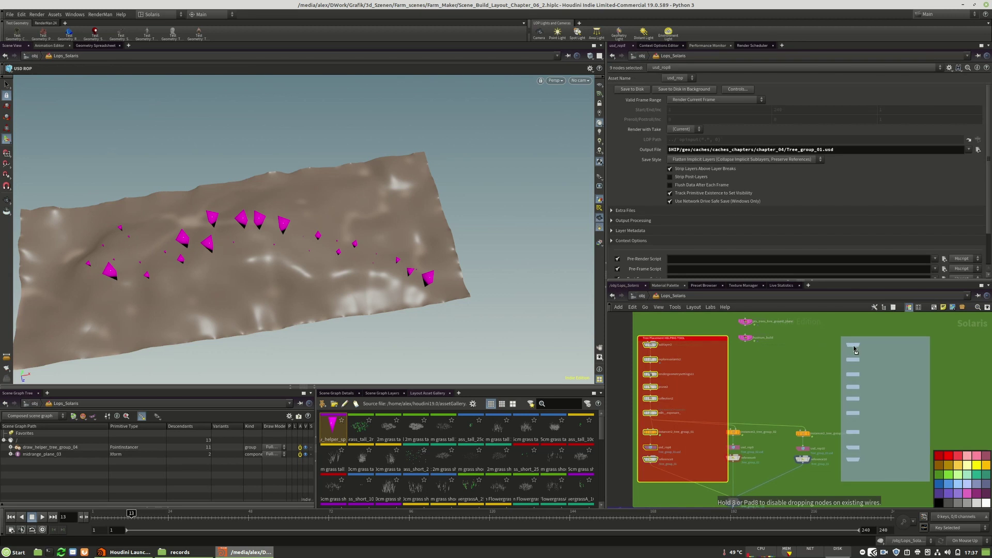
left_click(799, 390)
Step: Duplicate the pts_trees_fore_ground_plane node and place the copy below draw_helper_tree_group_04
middle_click_drag(765, 331, 720, 383)
scroll(721, 383, "up", 4)
mouse_move(768, 411)
middle_mouse_down()
mouse_move(709, 382)
mouse_move(763, 405)
middle_mouse_up()
scroll(761, 405, "down", 2)
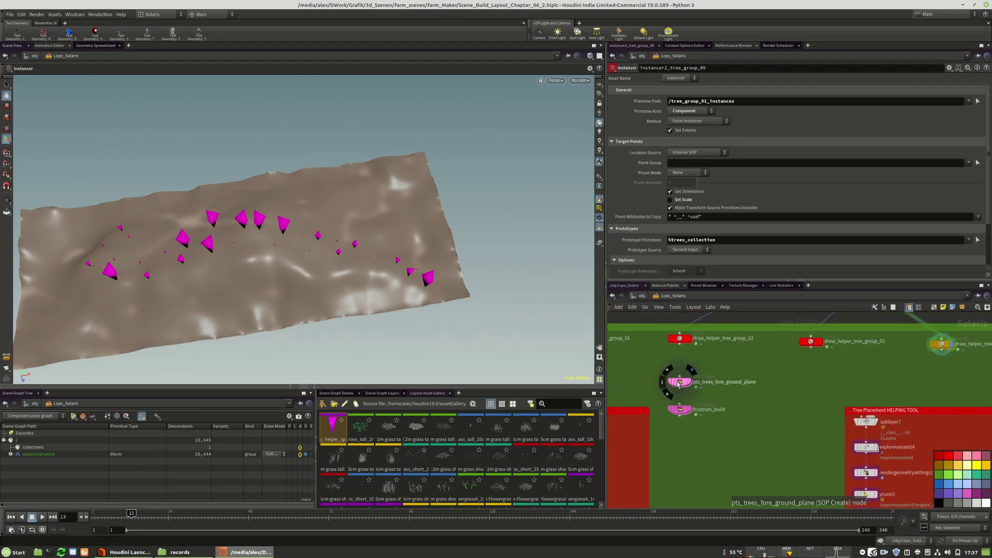
left_click_drag(678, 384, 681, 371)
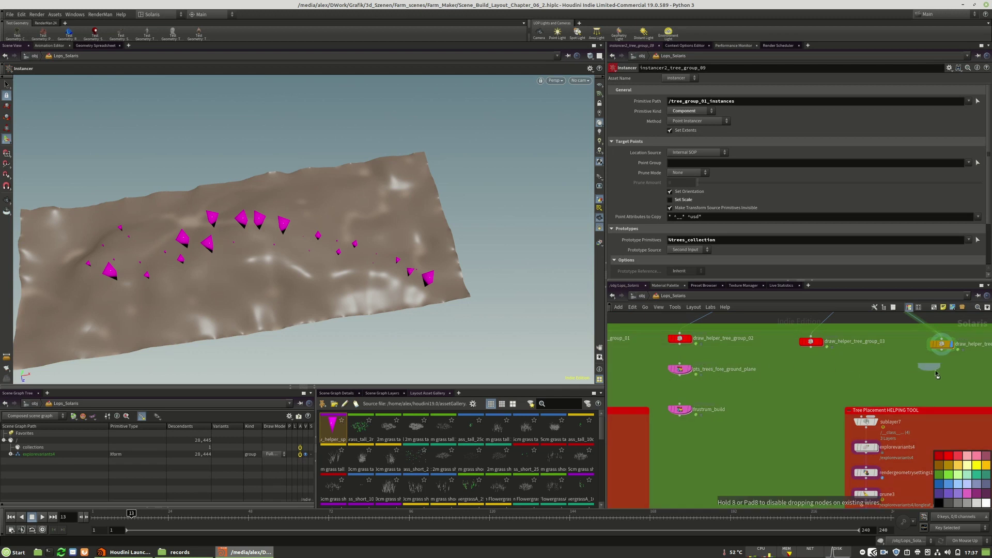
middle_click_drag(972, 378, 794, 383)
scroll(789, 383, "up", 2)
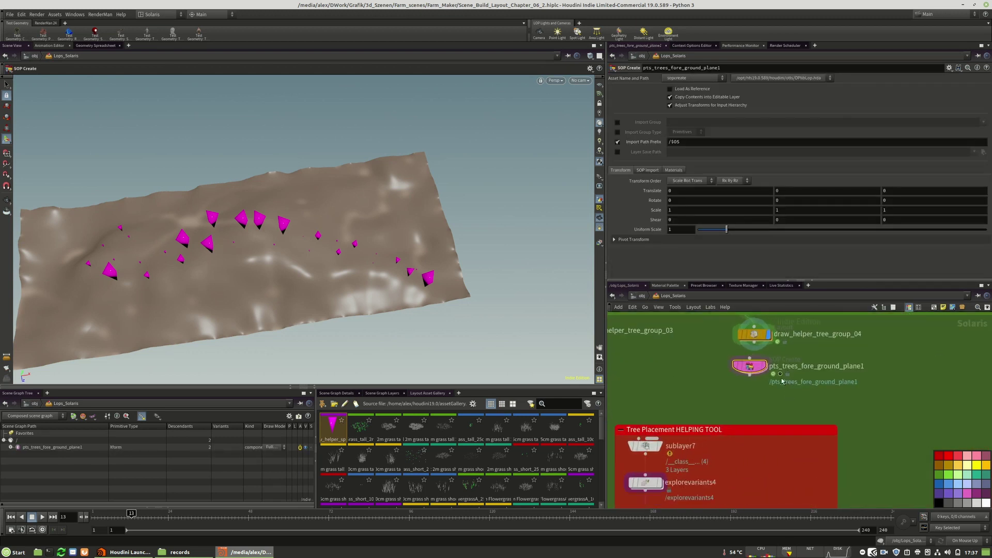
left_click_drag(753, 375, 754, 386)
Step: Rename the duplicated points node below draw_helper_tree_group_04 as pts_trees_midrange_planes
double_click(828, 376)
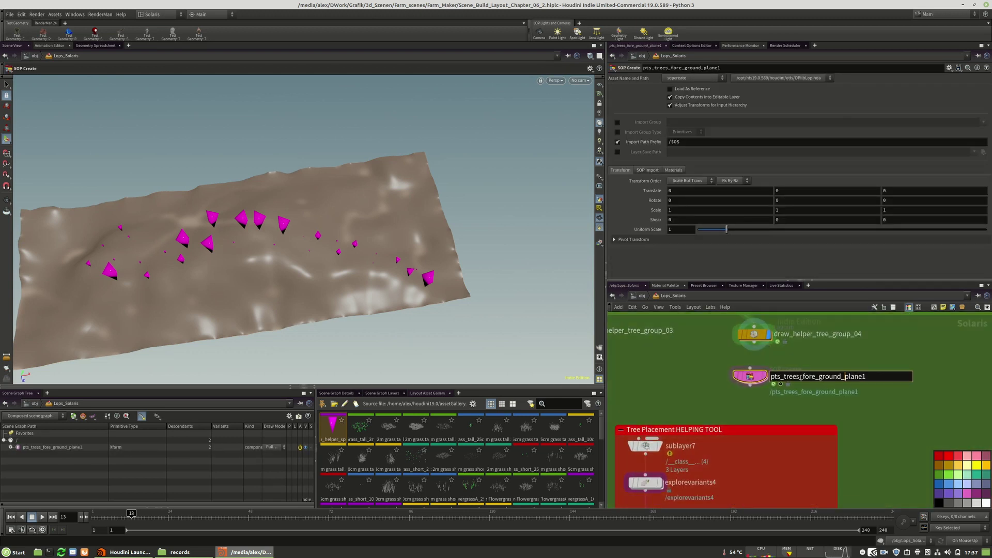
scroll(933, 431, "down", 10)
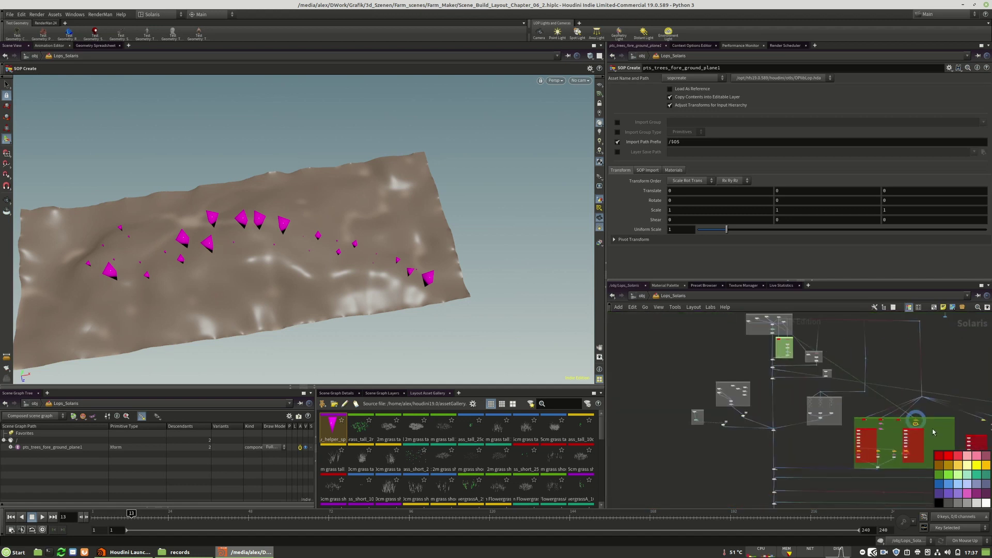
middle_click_drag(782, 316, 786, 381)
scroll(786, 380, "up", 1)
scroll(786, 381, "up", 10)
double_click(730, 369)
left_click_drag(774, 368, 697, 368)
scroll(670, 356, "down", 10)
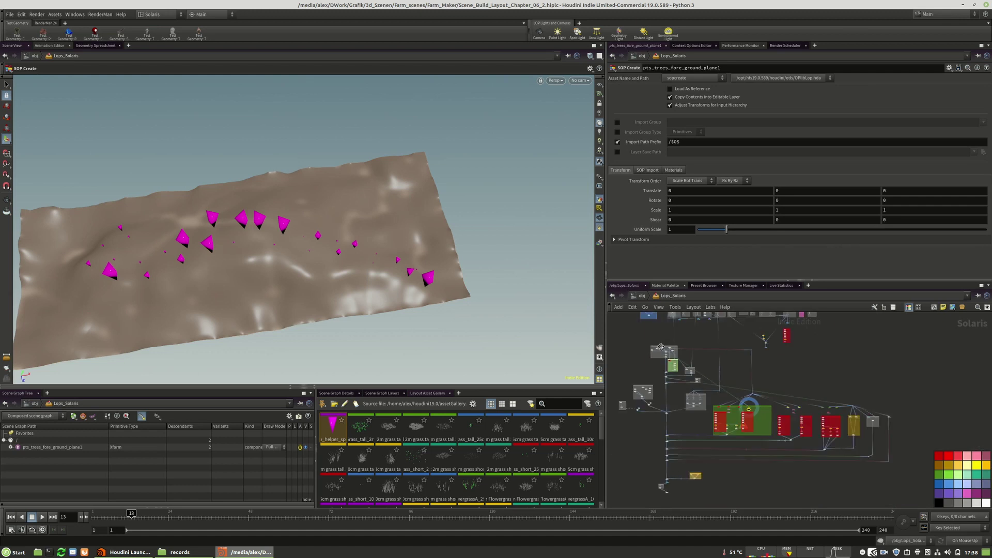
scroll(767, 405, "up", 6)
scroll(654, 408, "up", 8)
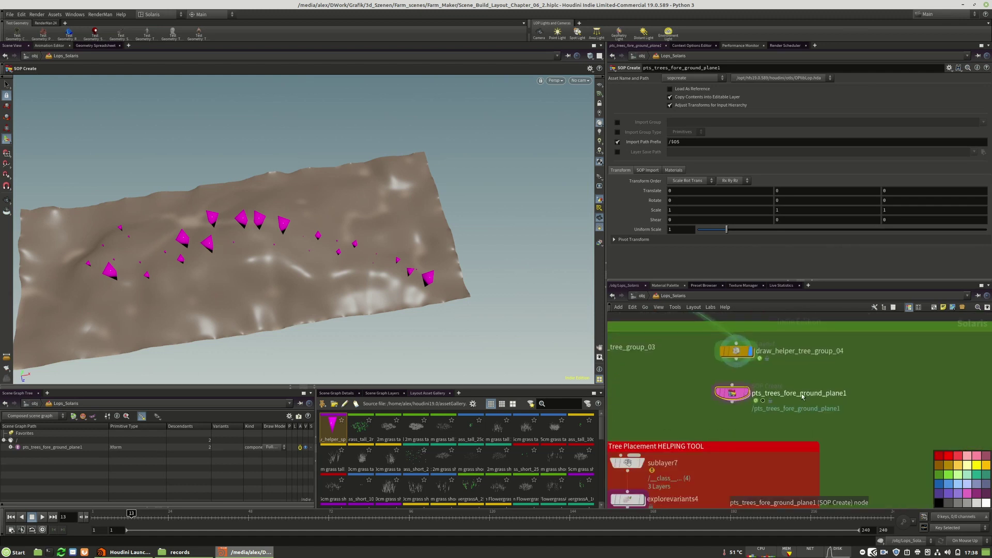
double_click(860, 392)
left_click_drag(861, 393, 775, 394)
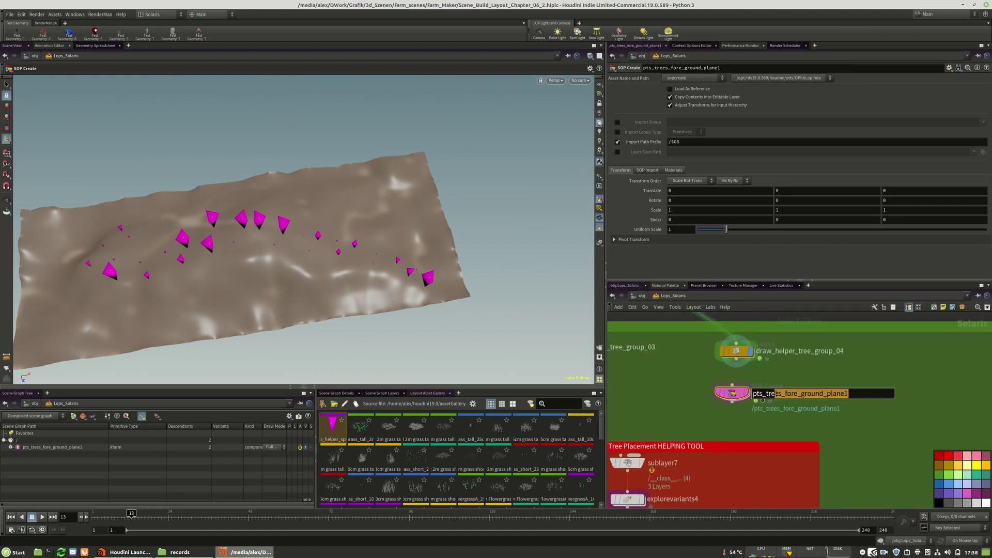
type("midrange_plane_03")
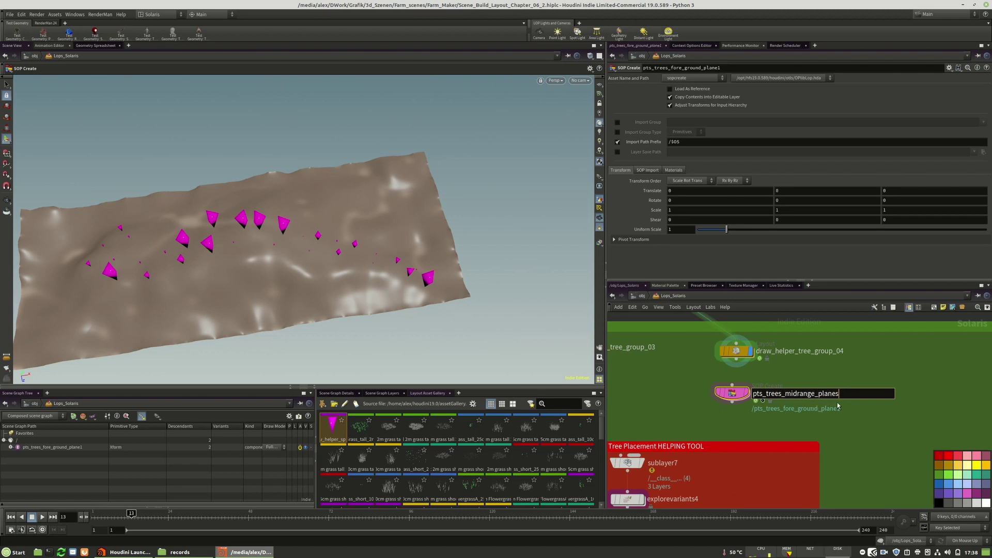
key("Return")
middle_click_drag(867, 435, 889, 414)
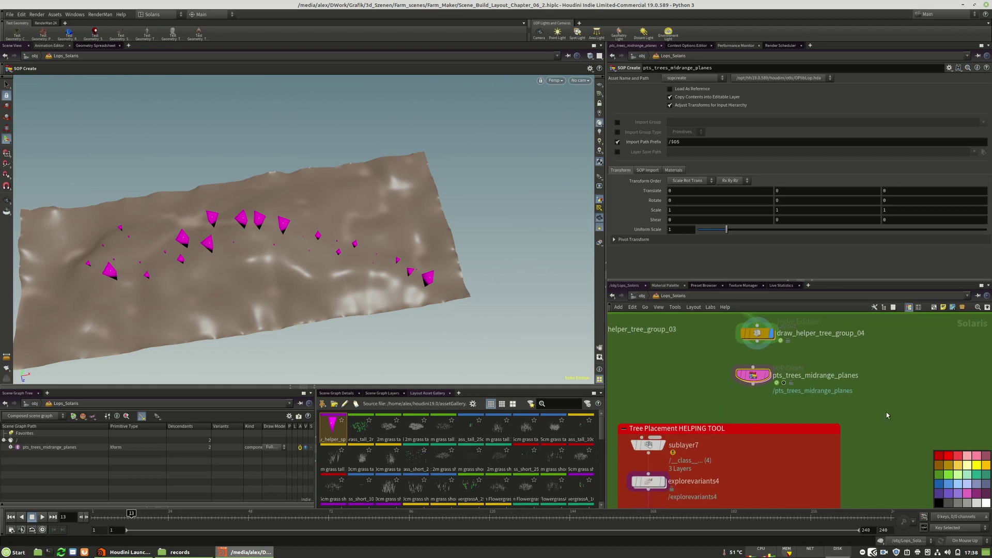
Step: Copy the name of the draw_helper_tree_group_04 node and line up pts_trees_midrange_planes beneath it
scroll(878, 385, "down", 2)
scroll(807, 382, "up", 3)
scroll(793, 377, "down", 2)
mouse_move(783, 372)
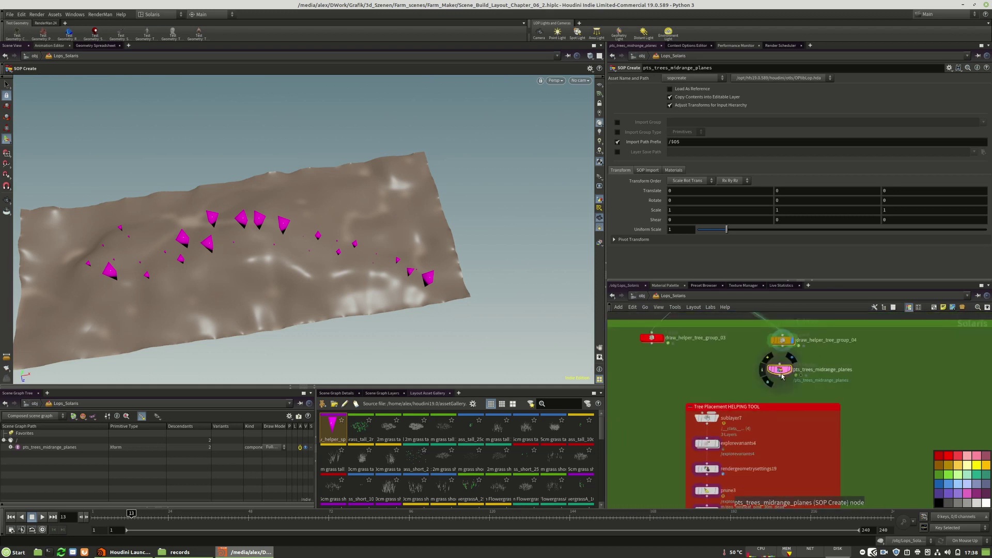
left_click(855, 341)
left_click_drag(858, 341, 726, 343)
left_click(785, 373)
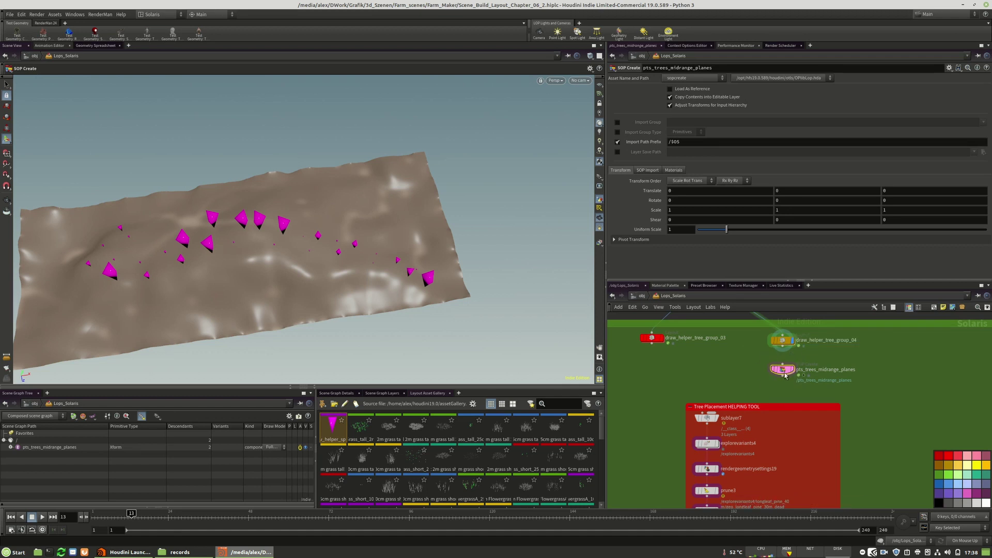
Step: Inside pts_trees_midrange_planes, delete the second and third network boxes with their nodes, keeping only the tree_group_01 box
double_click(783, 371)
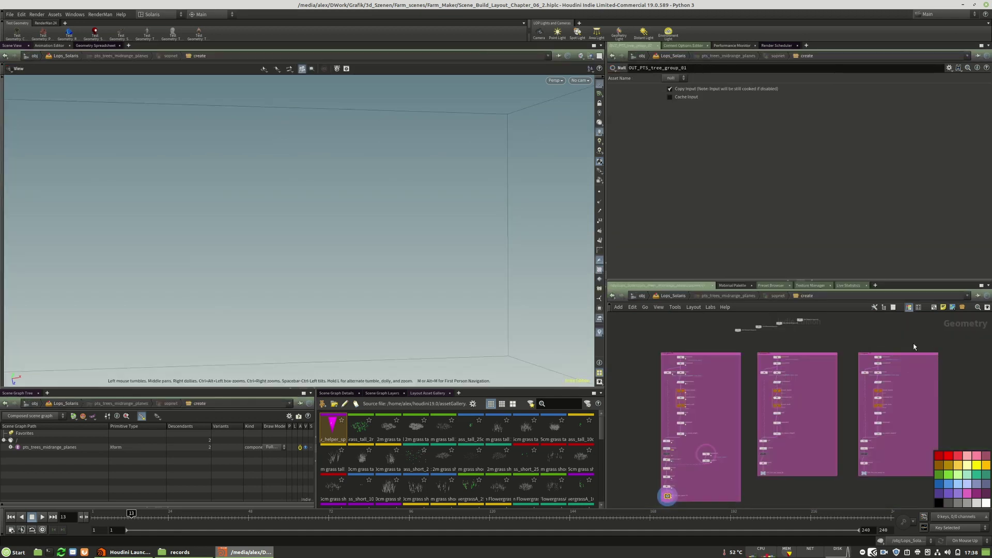
scroll(684, 352, "up", 6)
scroll(653, 339, "down", 8)
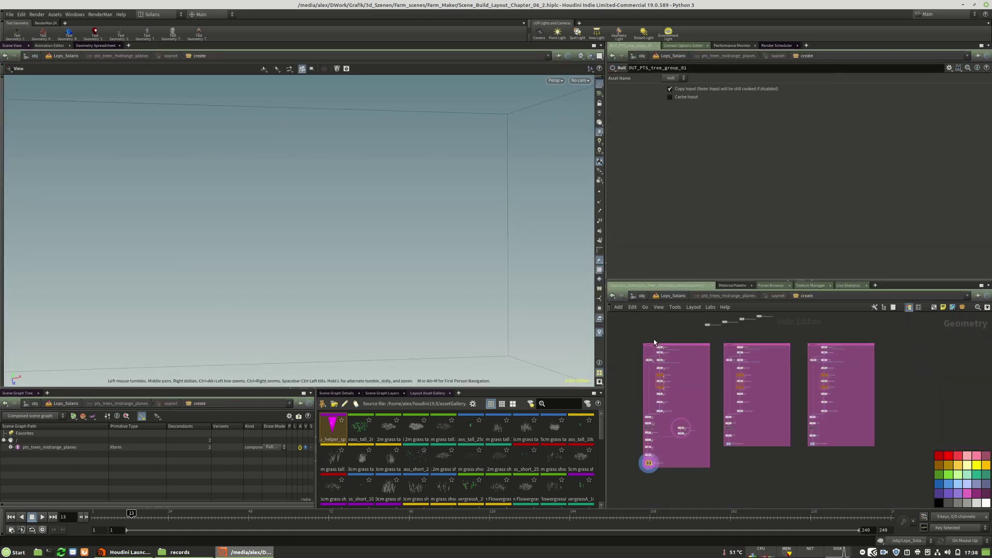
scroll(708, 341, "up", 1)
left_click_drag(892, 468, 893, 466)
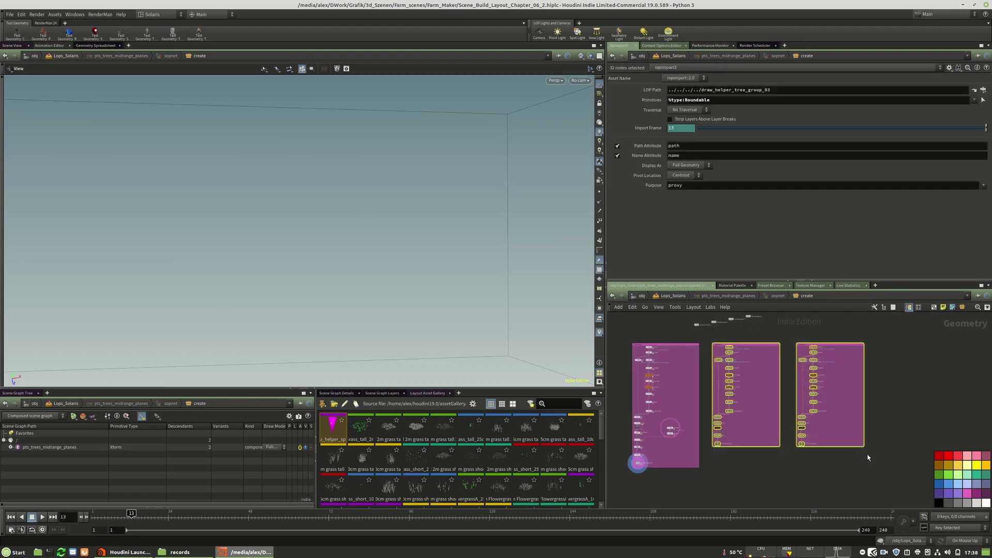
key("Delete")
Step: Set the LOP path of lopimport1 to ../../../../draw_helper_tree_group_04 and view the imported points
scroll(641, 345, "up", 8)
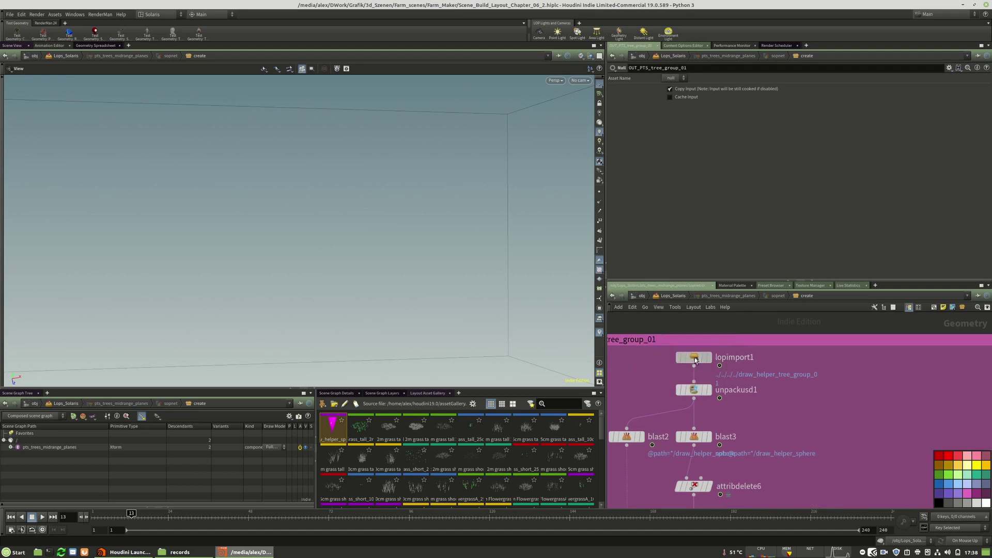
left_click(696, 361)
key("Return")
left_click_drag(208, 191, 164, 138)
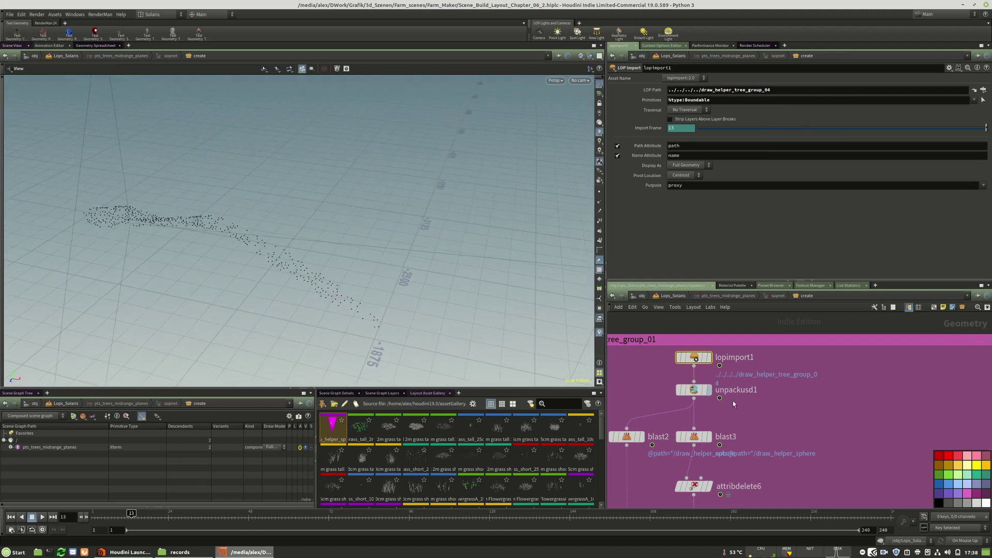
Step: Set the Max Points of the scatter1 node to 100
scroll(750, 398, "down", 6)
scroll(767, 445, "up", 5)
scroll(767, 445, "down", 5)
scroll(771, 439, "up", 6)
middle_click_drag(784, 423, 790, 337)
scroll(789, 338, "down", 3)
middle_click_drag(733, 430, 738, 419)
scroll(723, 422, "up", 6)
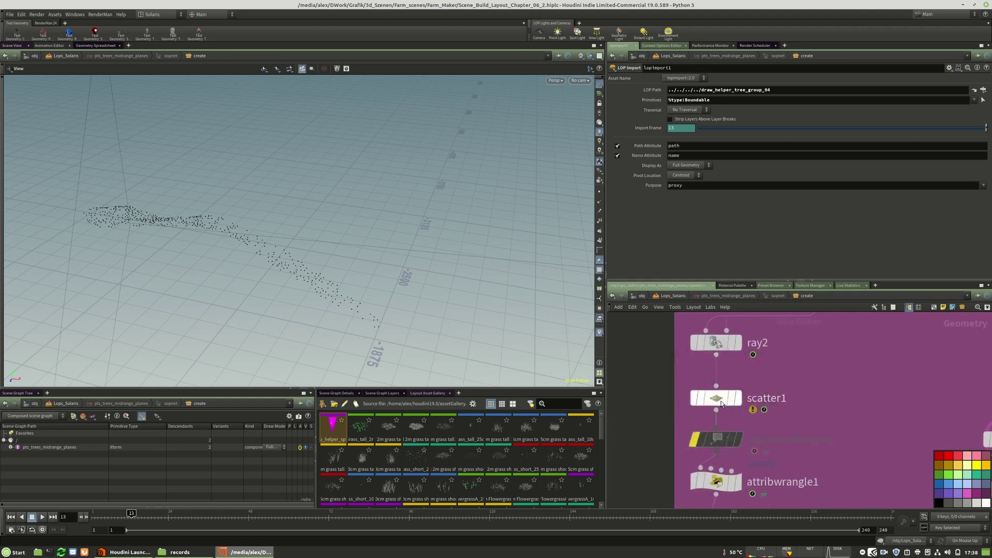
left_click(722, 403)
left_click_drag(681, 198, 665, 215)
type("100")
key("Return")
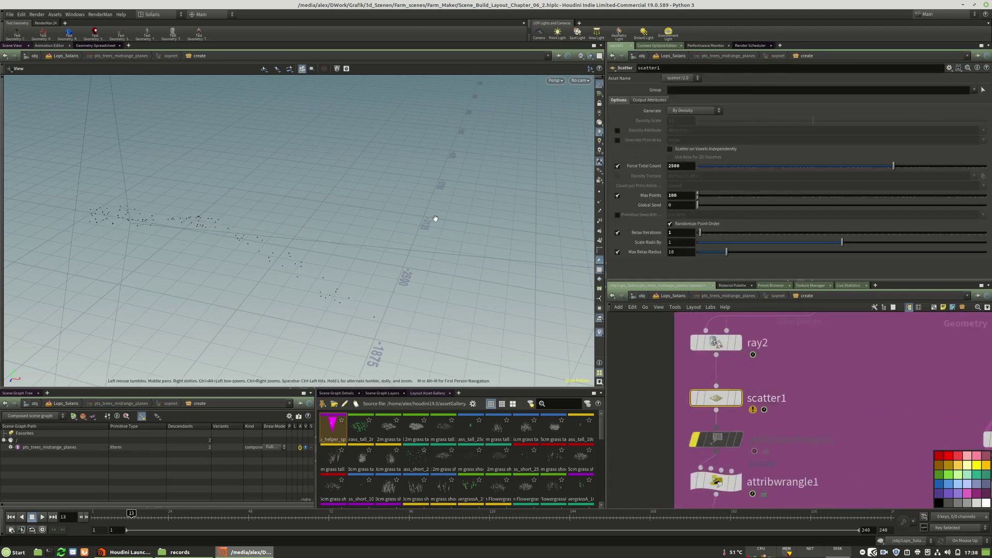
Step: Try Max Points values of 150 and 50 on scatter1
mouse_move(294, 219)
left_mouse_down()
mouse_move(284, 279)
mouse_move(299, 215)
left_mouse_up()
left_click_drag(668, 195, 650, 202)
type("150")
key("Return")
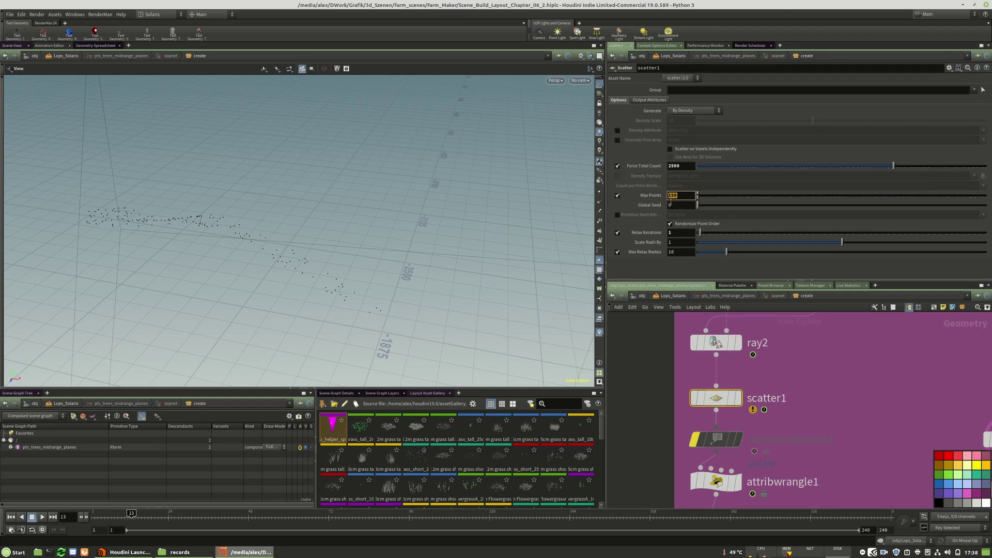
type("50")
key("Return")
Step: Set the Max Points of scatter1 to 75
middle_click_drag(821, 422, 811, 407)
left_click_drag(680, 196, 654, 208)
type("75")
key("Return")
Step: Delete the bypassed node between scatter1 and attribwrangle1
middle_click_drag(815, 414, 825, 358)
scroll(764, 384, "down", 5)
scroll(764, 384, "up", 4)
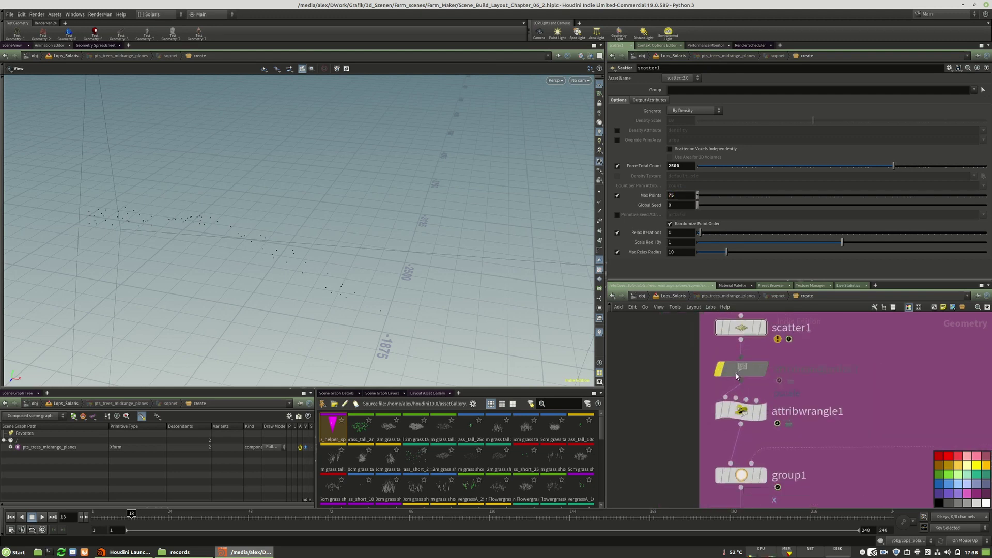
left_click(736, 374)
left_click_drag(830, 360, 765, 376)
scroll(722, 344, "down", 7)
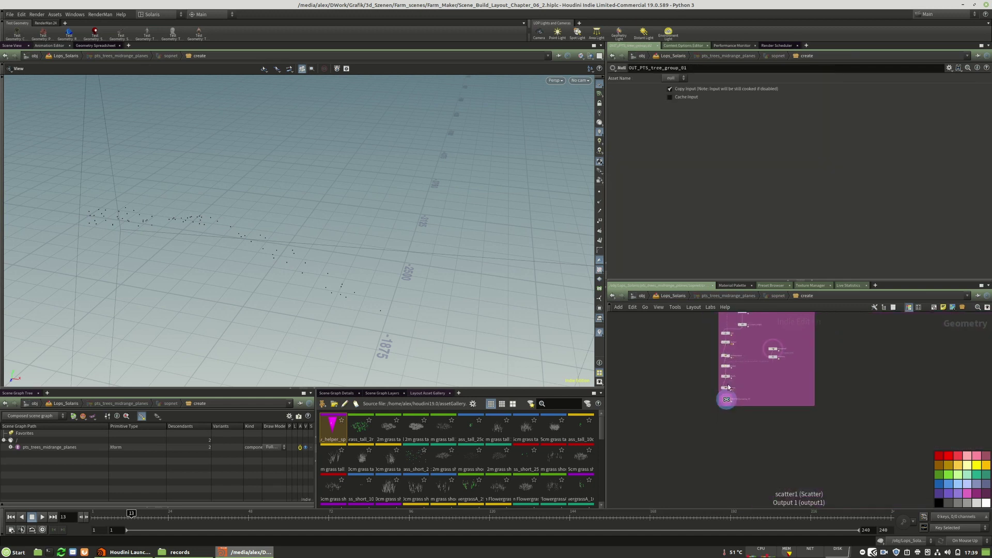
Step: Delete the group nodes between attribwrangle1 and point1, along with the side branch of the import node and isooffset1
scroll(728, 388, "up", 5)
middle_click_drag(762, 369, 746, 426)
scroll(746, 426, "down", 2)
left_click_drag(783, 419, 728, 391)
key("Delete")
left_click_drag(809, 365, 774, 407)
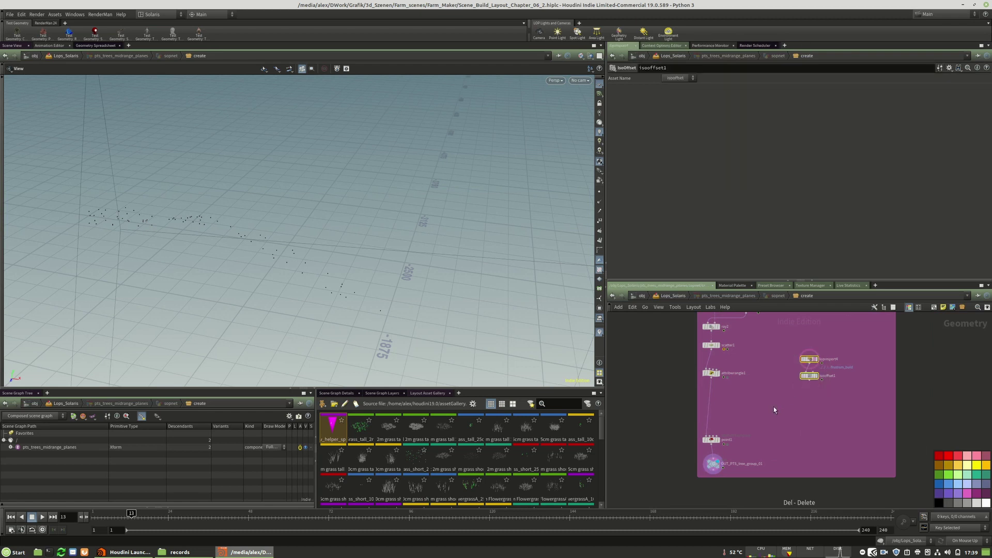
key("Delete")
middle_click_drag(753, 438, 757, 392)
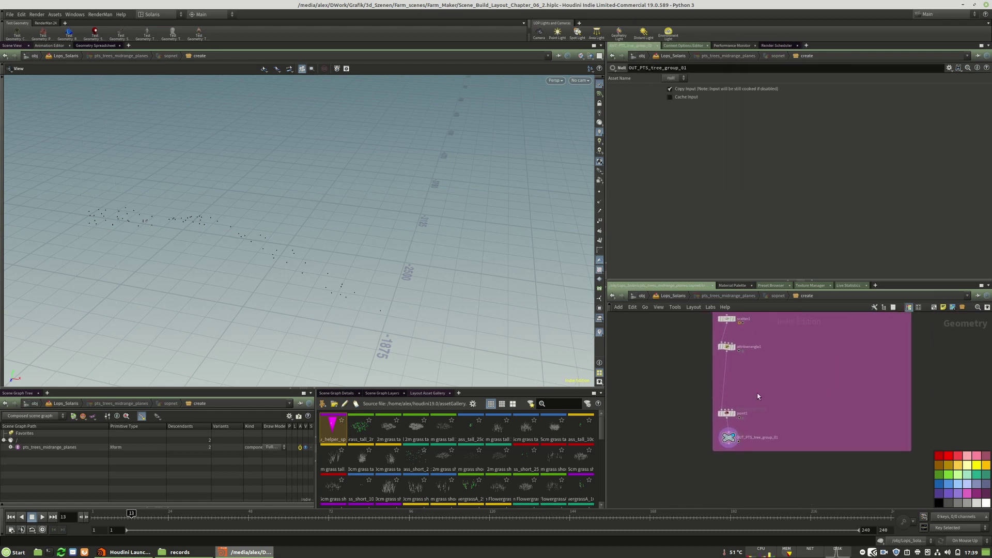
Step: Return to the Solaris network and copy the name of the pts_trees_midrange_planes node
key("u")
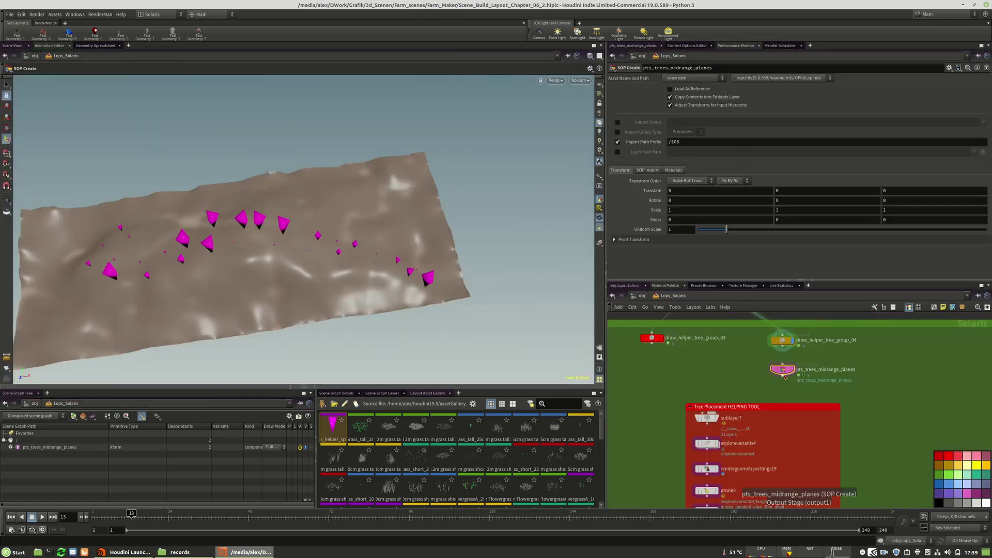
middle_click_drag(799, 395, 796, 339)
scroll(771, 388, "down", 2)
middle_click_drag(772, 389, 768, 446)
scroll(768, 447, "up", 2)
left_click(839, 359)
key("ctrl+a")
key("ctrl+c")
left_click(692, 415)
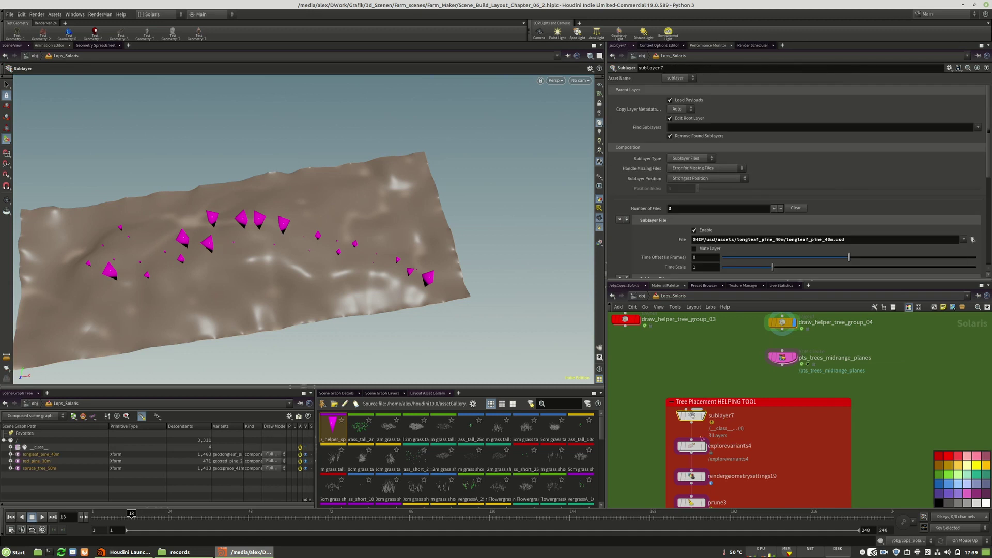
Step: Try pasting pts_trees_midrange_planes into the object_merge1 path inside instancer2_tree_group_09, then undo the paste and leave the node
middle_click_drag(769, 465, 781, 319)
scroll(761, 363, "down", 1)
scroll(726, 449, "up", 2)
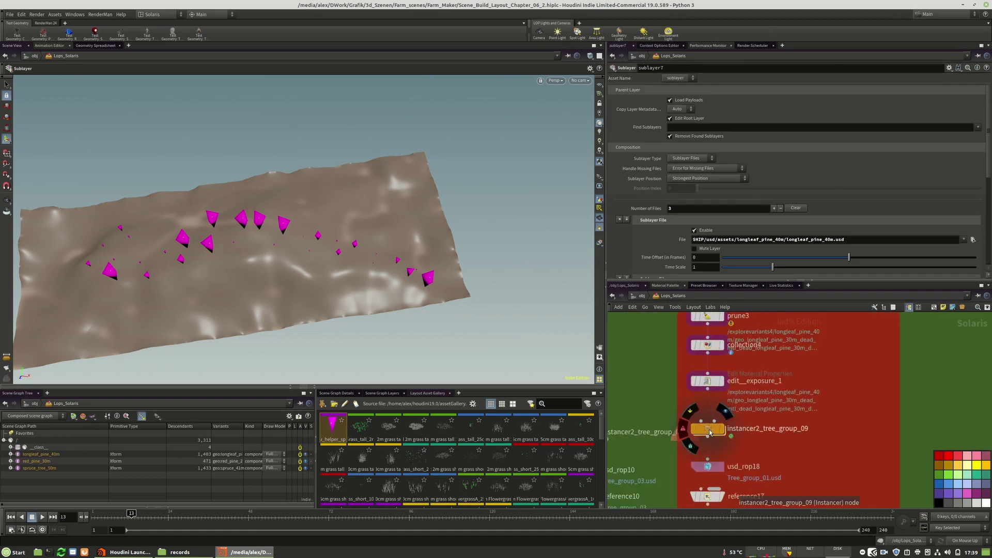
double_click(712, 431)
left_click_drag(885, 110, 831, 113)
key("ctrl+v")
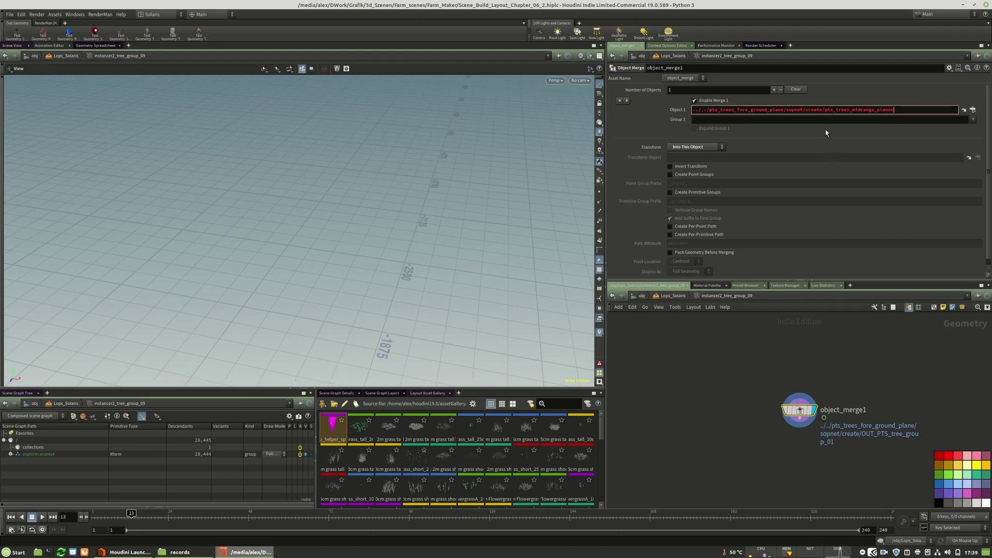
key("ctrl+z")
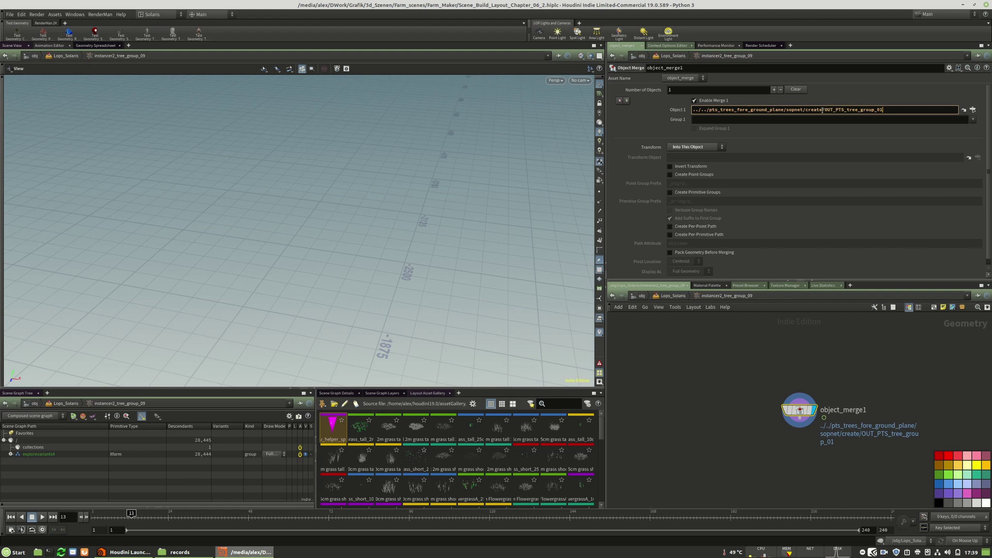
key("u")
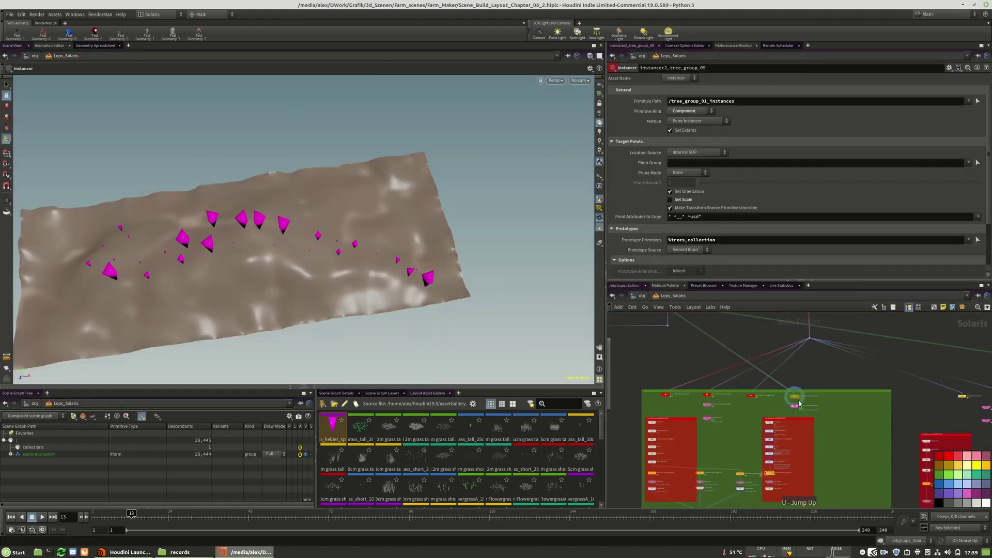
Step: Rename the output null inside pts_trees_midrange_planes as OUT_PTS_tree_group_04 and return to the Solaris network
double_click(777, 420)
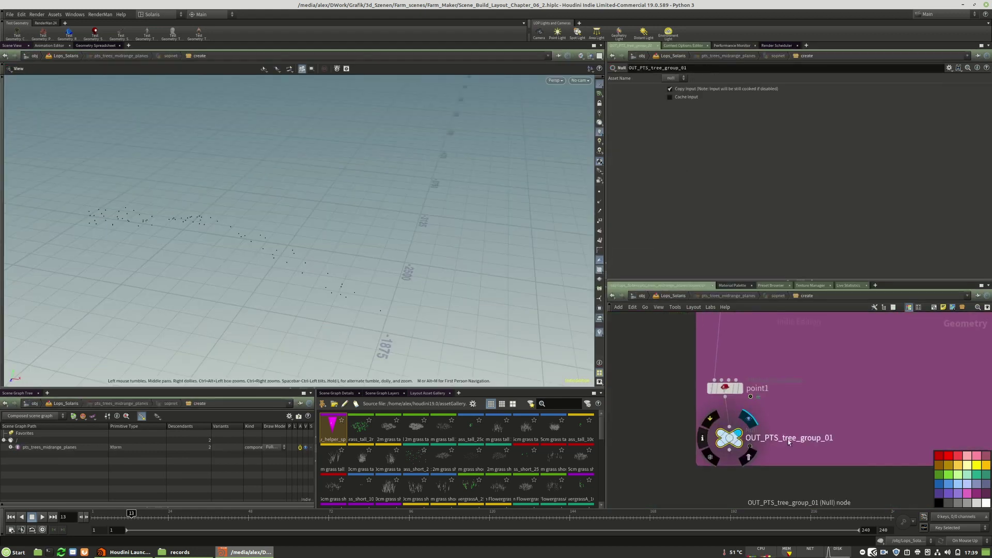
double_click(789, 438)
left_click(836, 439)
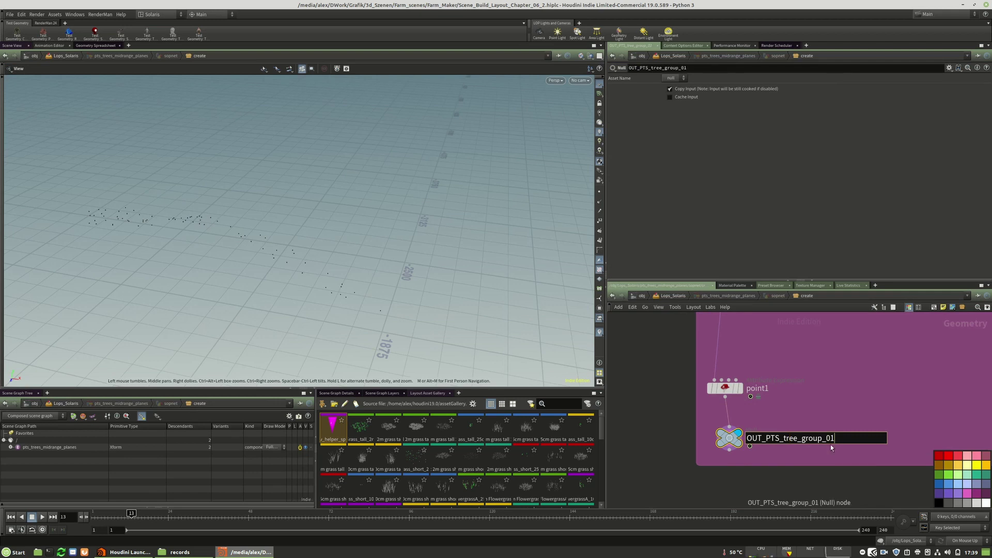
key("Return")
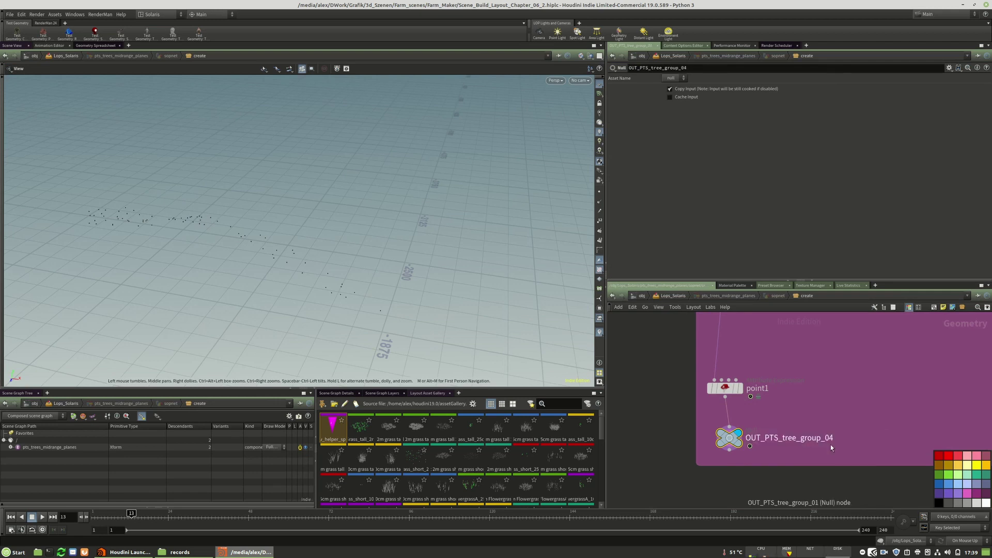
key("u")
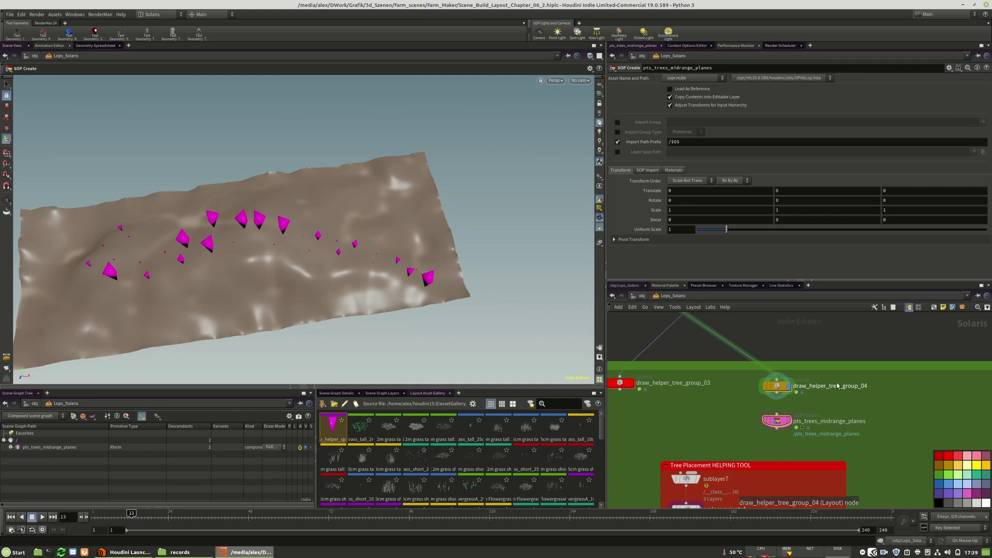
Step: Point object_merge1 inside instancer2_tree_group_09 to pts_trees_midrange_planes' OUT_PTS_tree_group_04 using a relative path, and return to the Solaris network
scroll(811, 387, "down", 6)
scroll(776, 443, "up", 6)
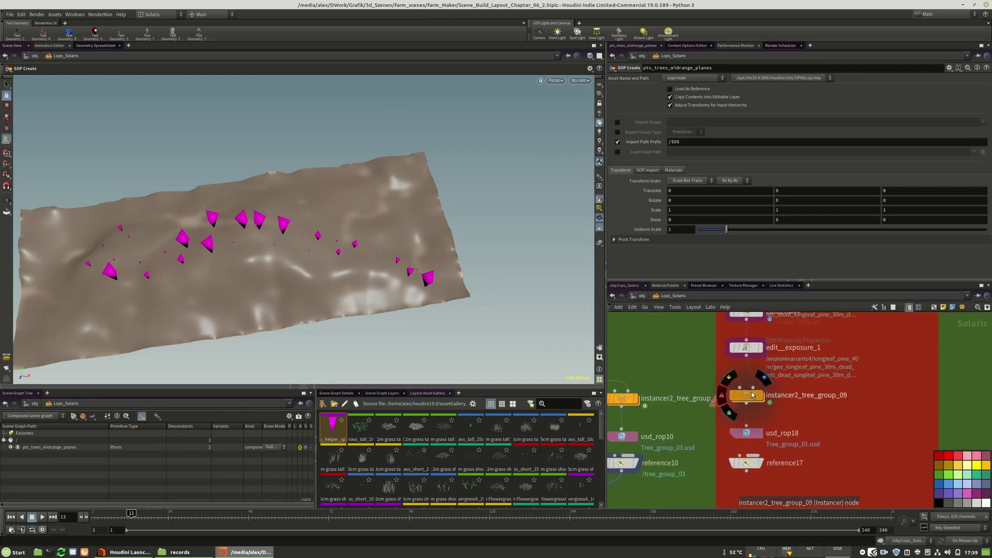
double_click(752, 403)
left_click(964, 110)
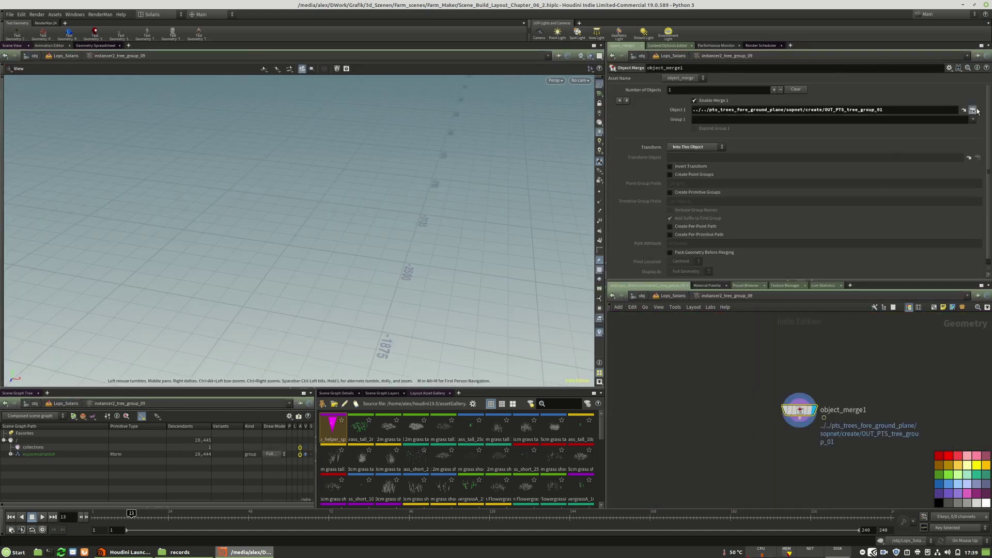
left_click(921, 109)
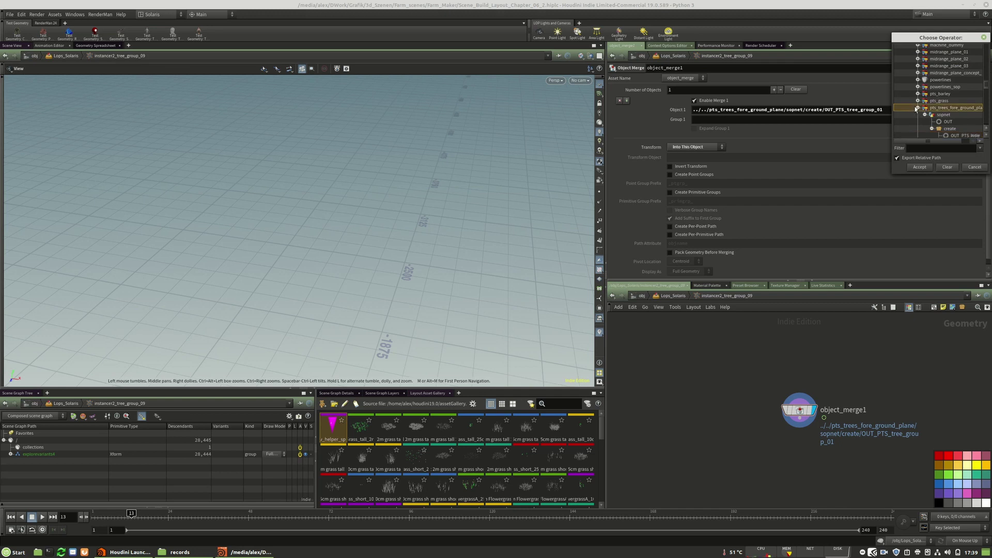
left_click(919, 109)
left_click(922, 116)
left_click(918, 116)
left_click(925, 123)
left_click(940, 130)
scroll(941, 130, "down", 1)
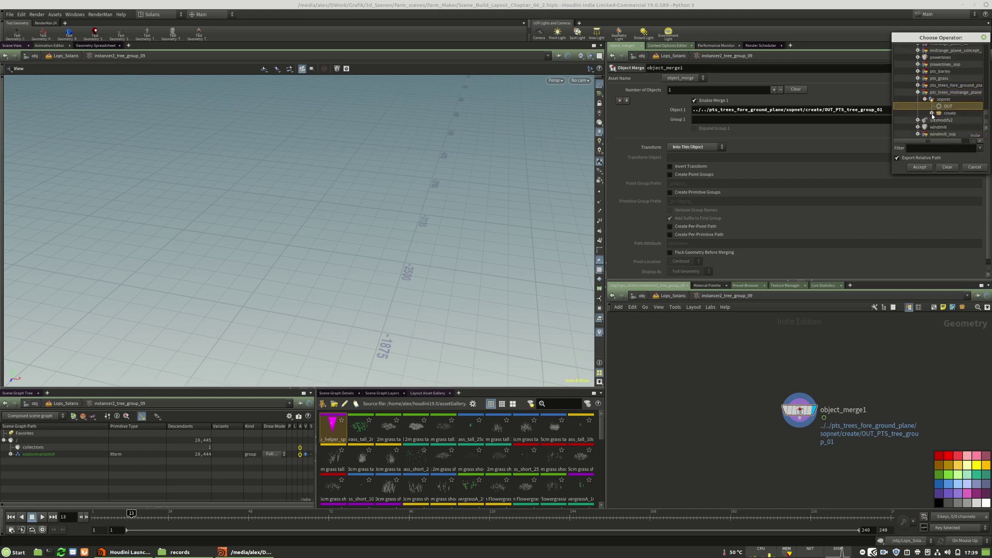
left_click(932, 113)
left_click(954, 120)
left_click(920, 167)
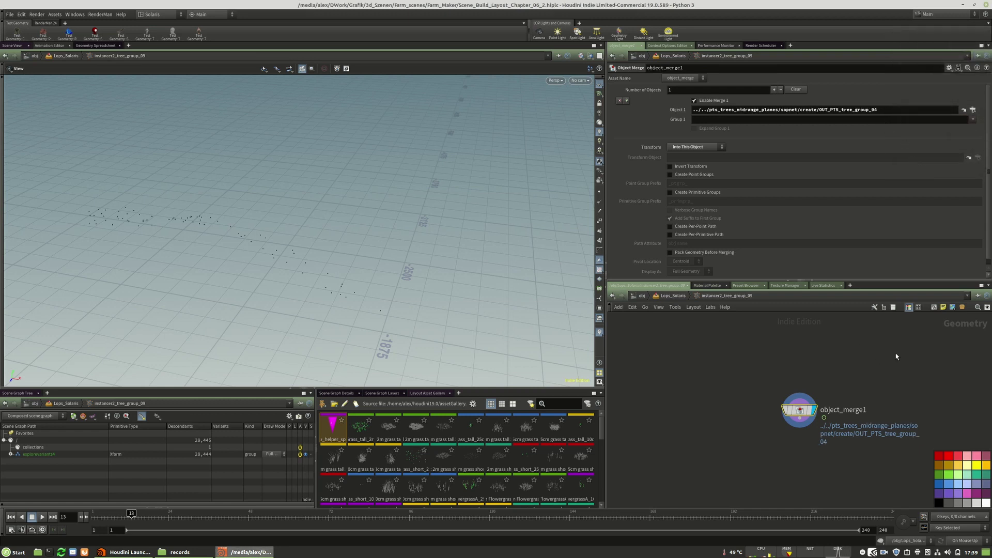
key("u")
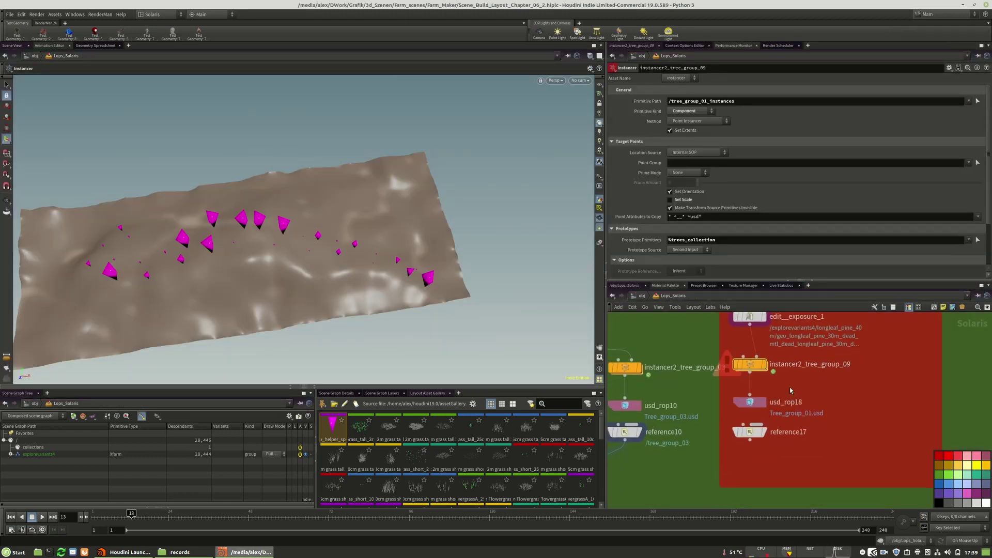
Step: Remove the spruce_tree_50m and longleaf_pine_40m files from sublayer7, keeping only red_pine_30m.usd
left_click(768, 367)
scroll(806, 403, "up", 4)
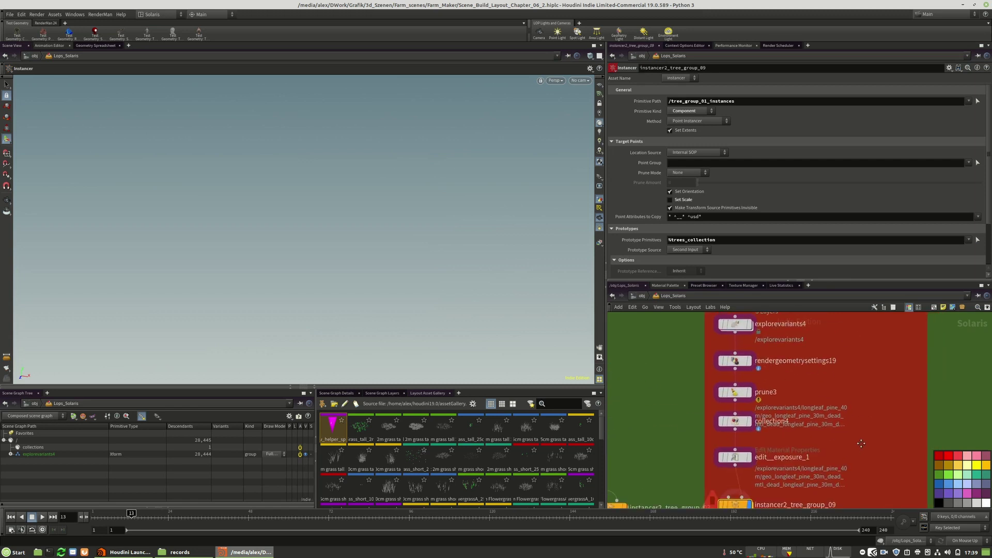
left_click(747, 343)
scroll(772, 185, "down", 3)
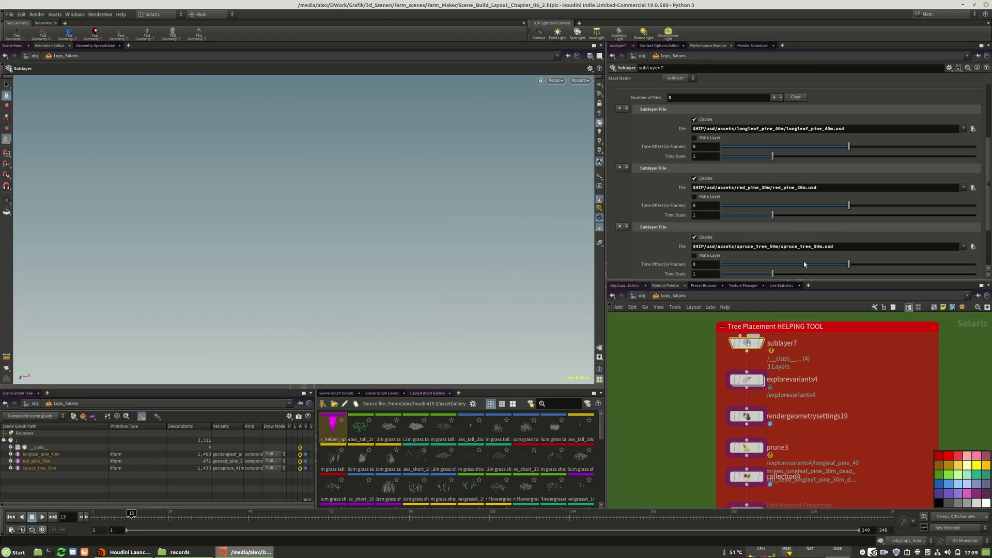
left_click(619, 226)
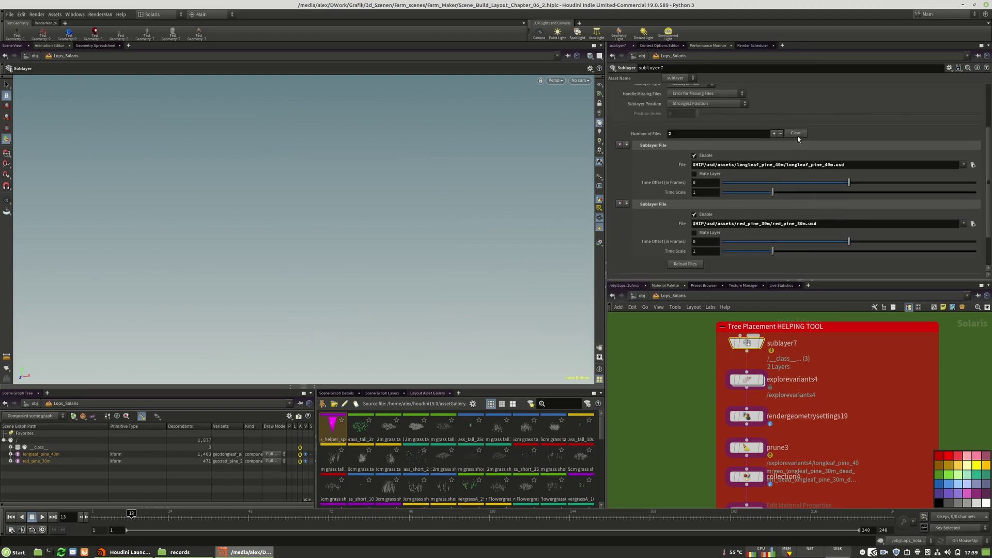
left_click(620, 145)
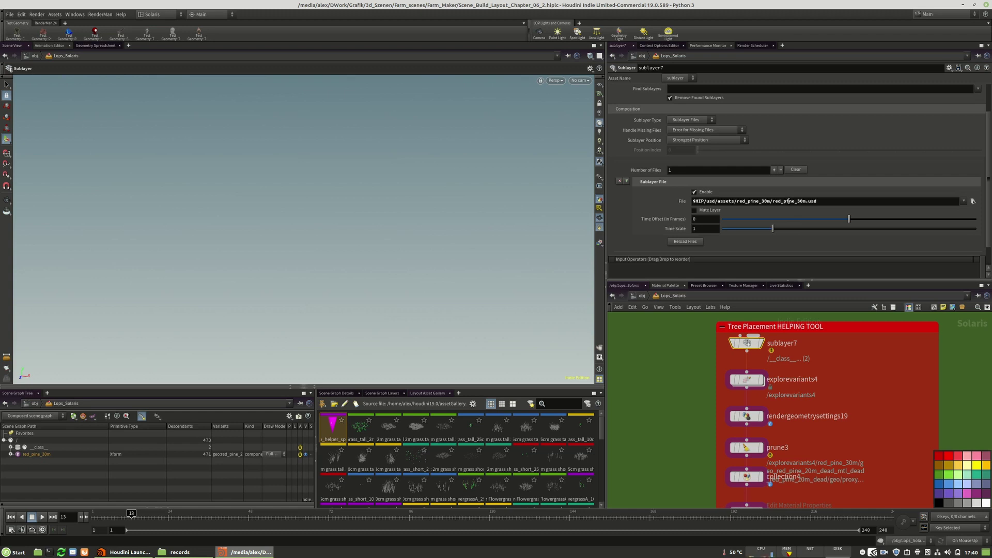
left_click(973, 202)
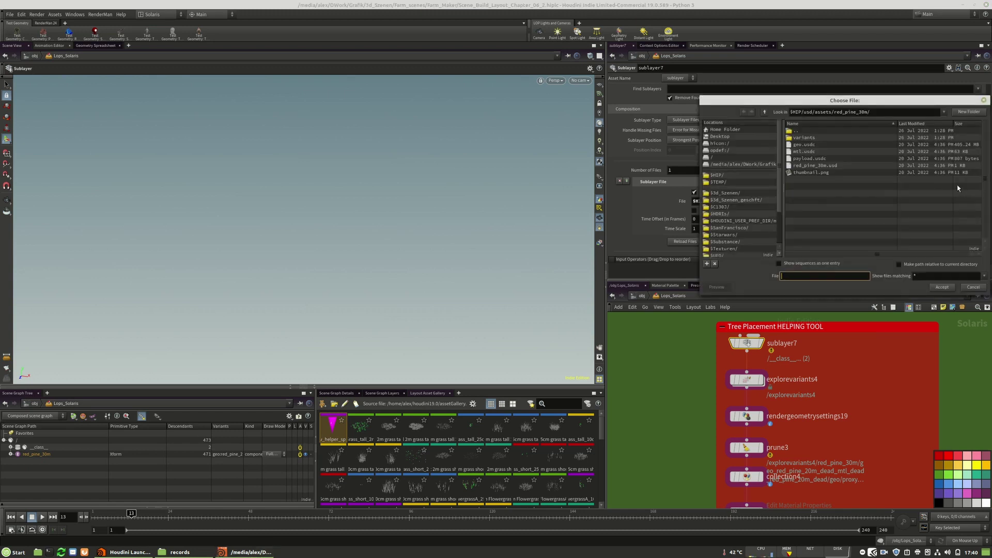
double_click(797, 133)
scroll(857, 226, "down", 3)
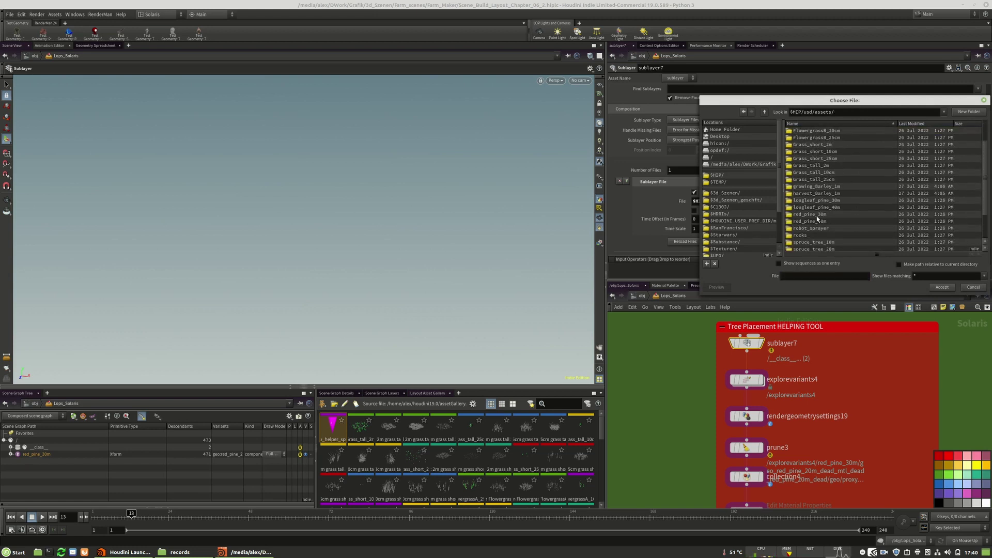
left_click(976, 288)
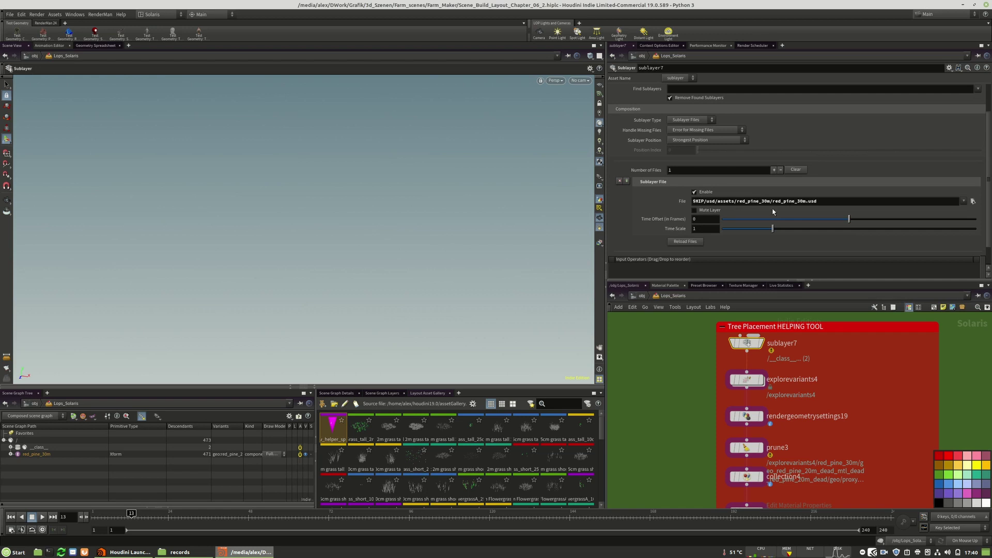
Step: Examine the red_pine_30m prim and review the settings of explorevariants4, rendergeometrysettings19 and prune3
middle_click_drag(878, 426, 877, 401)
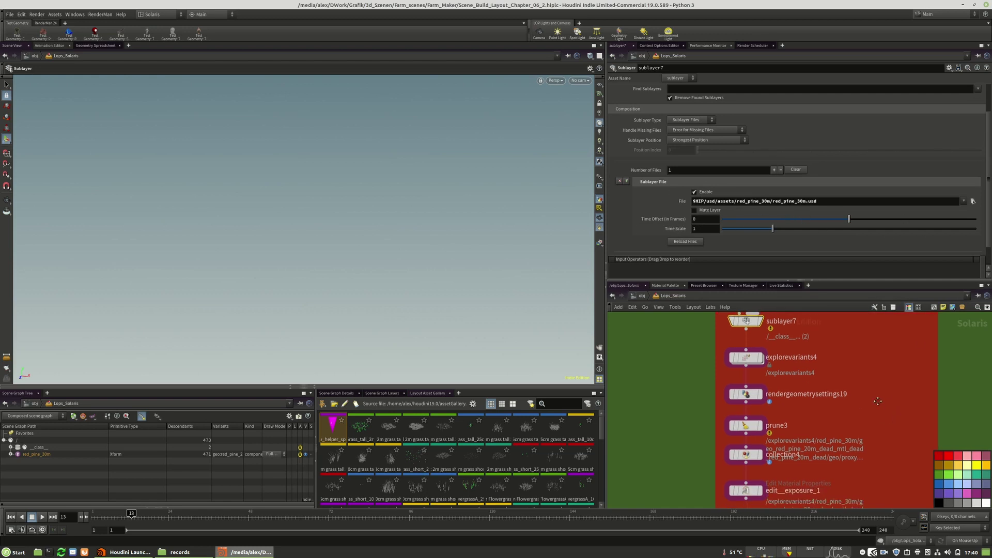
left_click(10, 454)
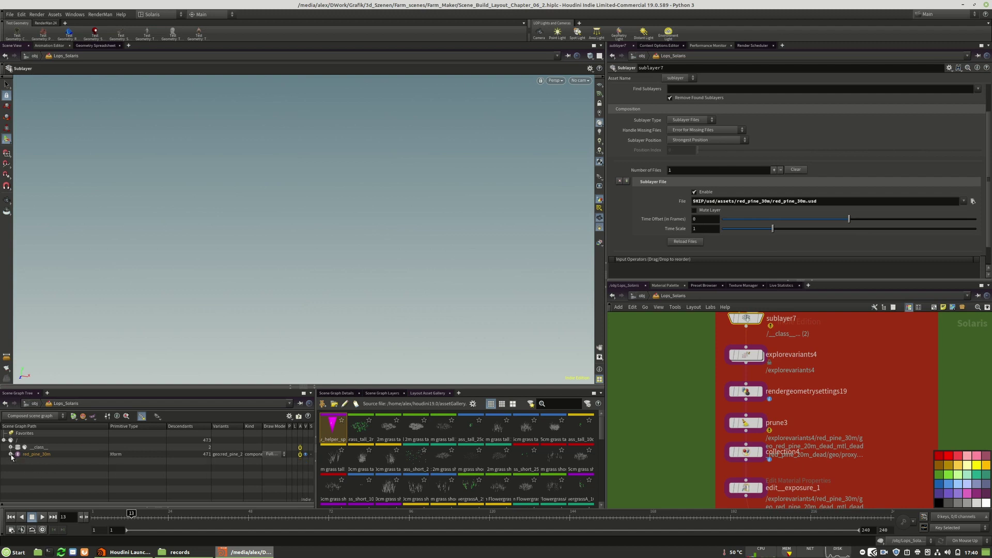
left_click(10, 455)
middle_click_drag(779, 393, 801, 415)
left_click(782, 376)
middle_click_drag(848, 410, 827, 368)
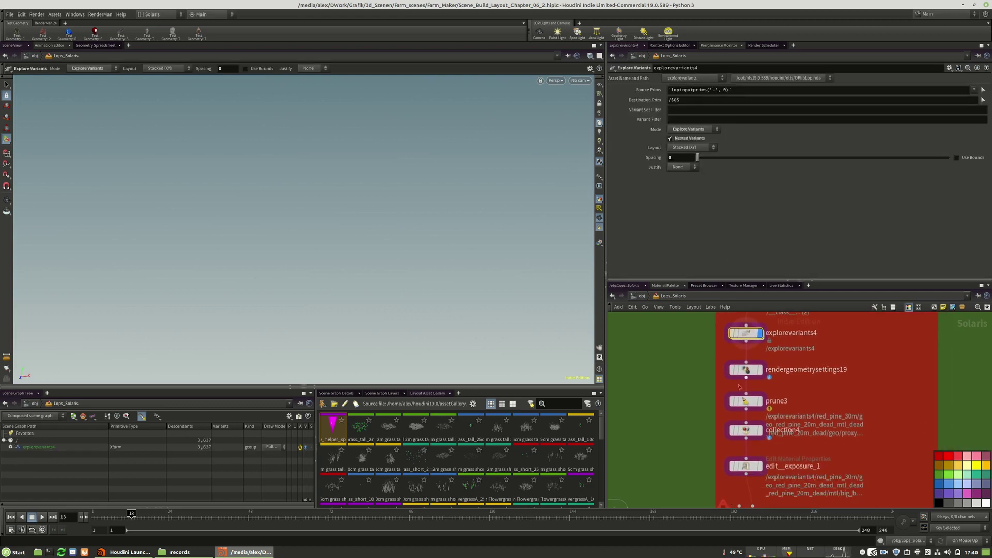
left_click(745, 371)
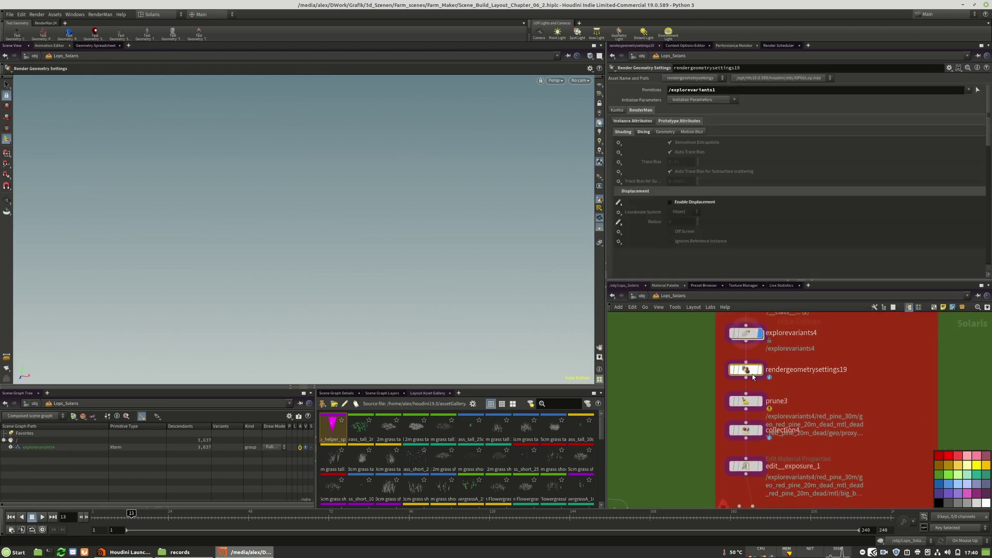
left_click(750, 403)
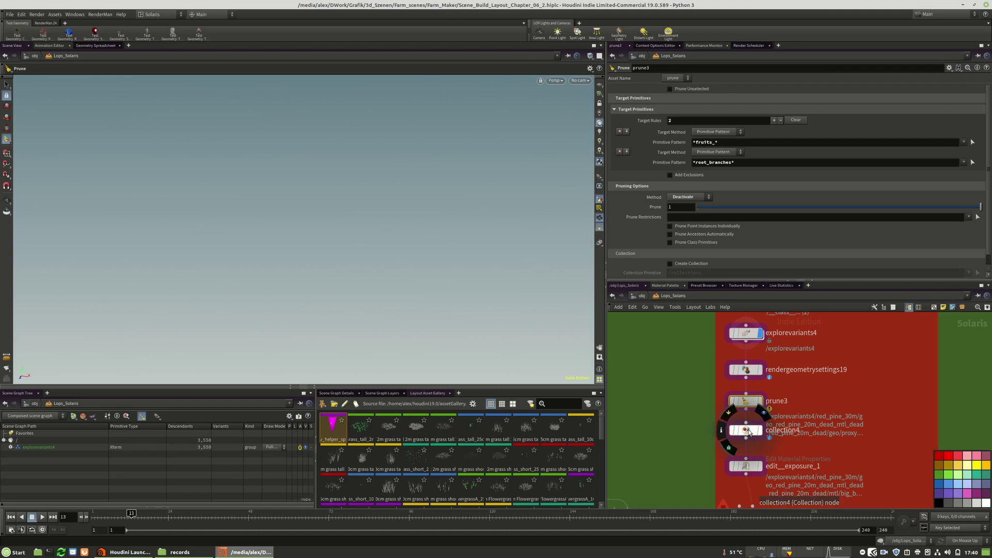
Step: Clear the primitives list of trees_collection in the collection4 node
left_click(748, 429)
middle_click_drag(820, 447, 812, 415)
left_click(710, 169)
key("ctrl+a")
key("Delete")
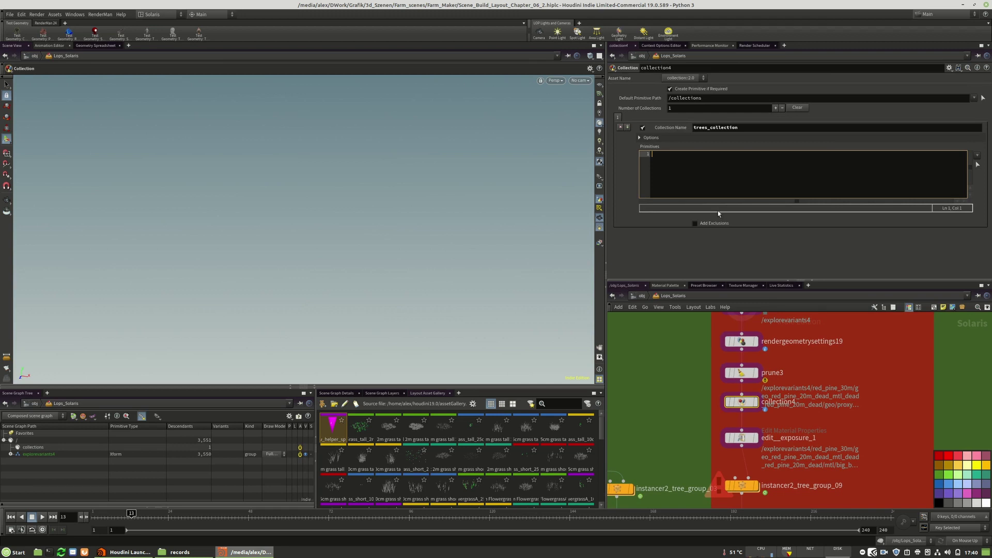
Step: Add all geo_red_pine variant prims under /explorevariants4/red_pine_30m to the primitives of trees_collection in collection4
left_click(11, 454)
left_click(18, 461)
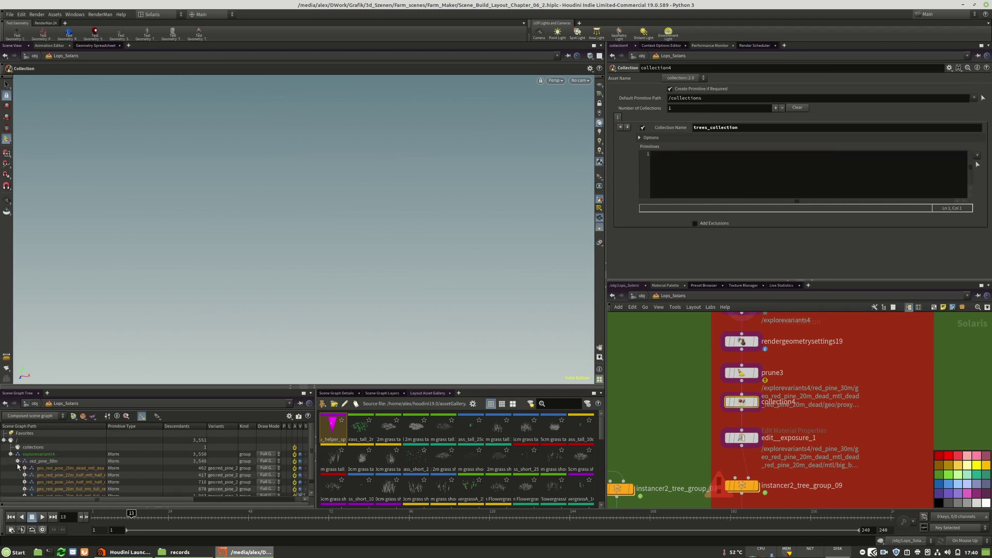
scroll(114, 487, "down", 1)
left_click_drag(106, 426, 160, 426)
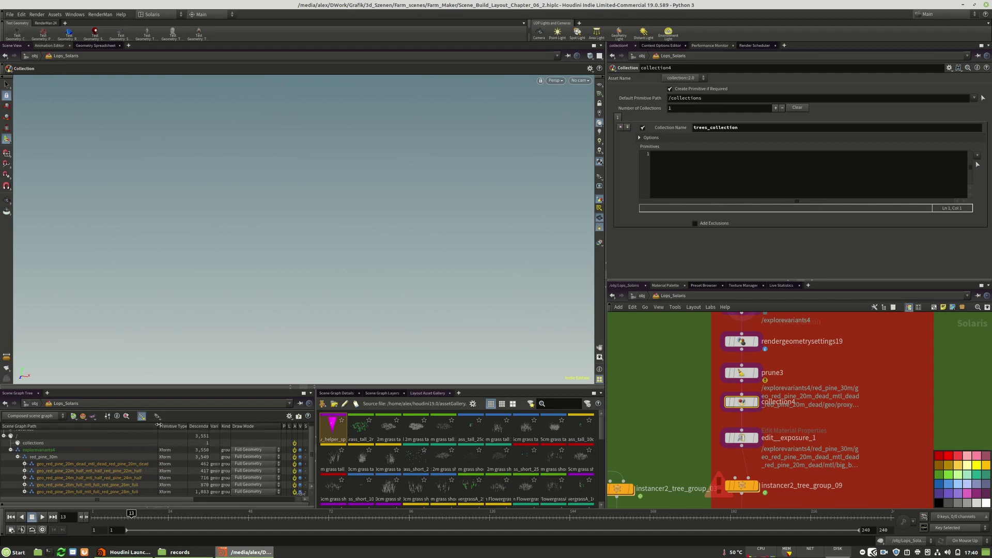
left_click(87, 465)
left_click(67, 492, "shift")
left_click_drag(652, 242, 688, 173)
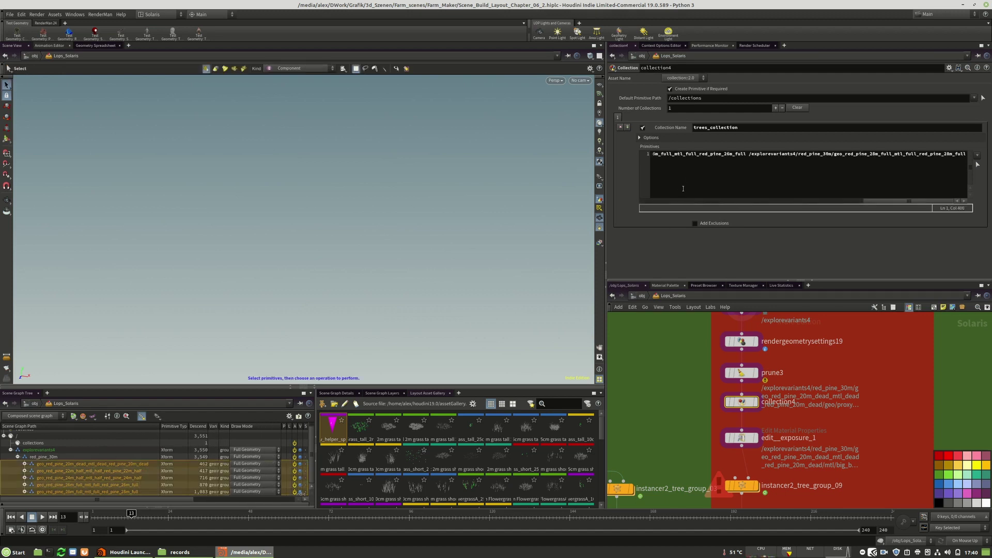
Step: Check the edit__exposure_1 settings and set the primitive path of instancer2_tree_group_09 to /tree_group_04_instances
left_click(751, 438)
middle_click_drag(745, 456, 719, 403)
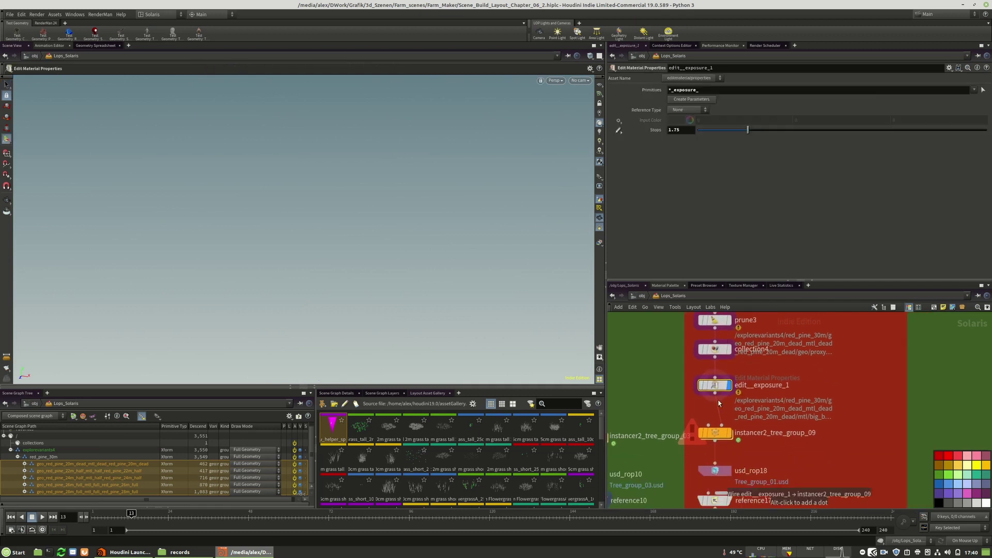
left_click(717, 434)
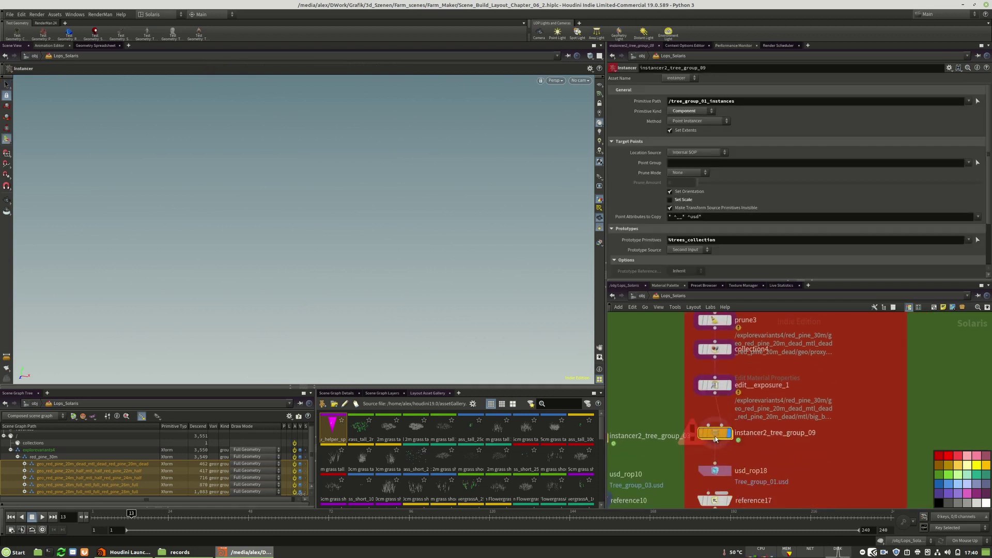
left_click(721, 101)
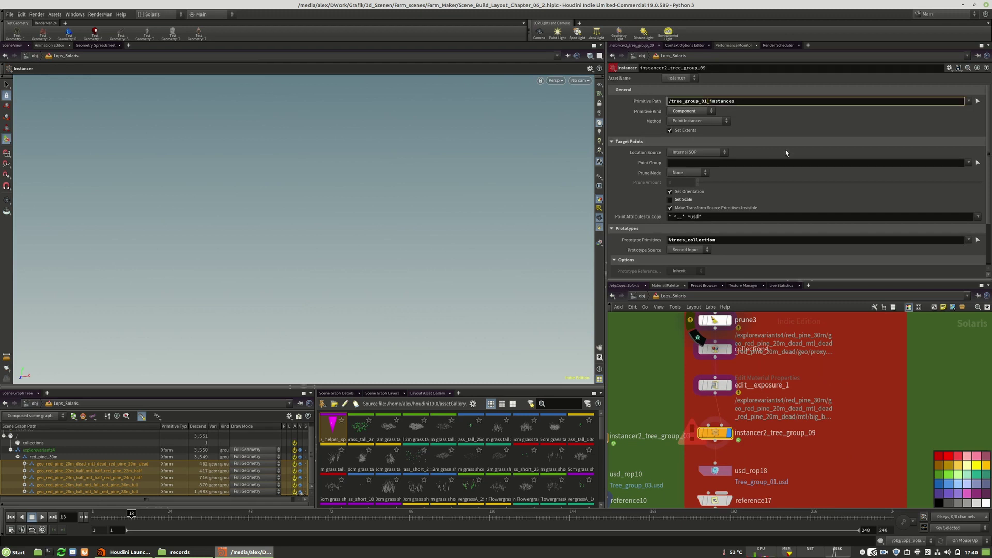
key("BackSpace")
type("4")
key("Return")
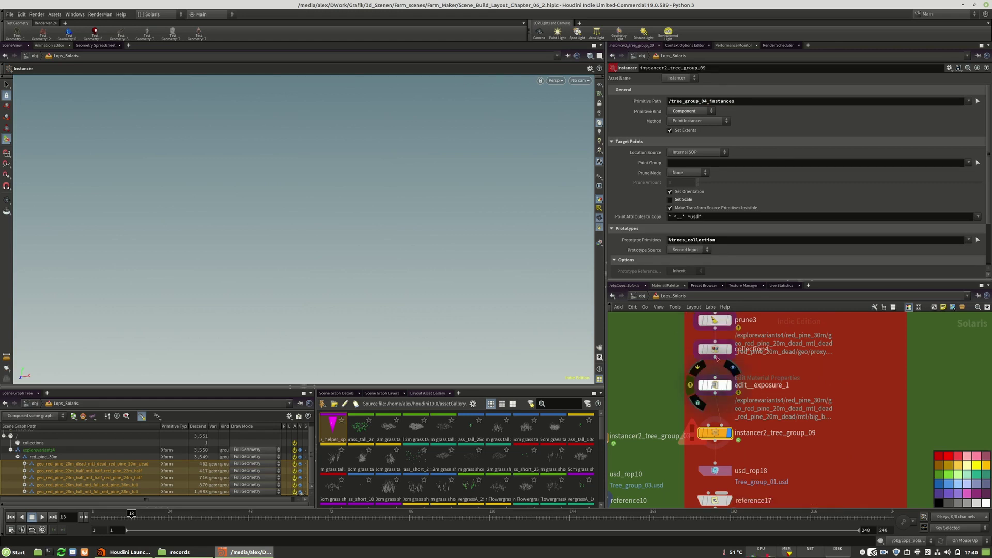
Step: Rename the collection in collection4 as trees_collection_midrange and copy the new name
left_click(715, 348)
left_click(752, 128)
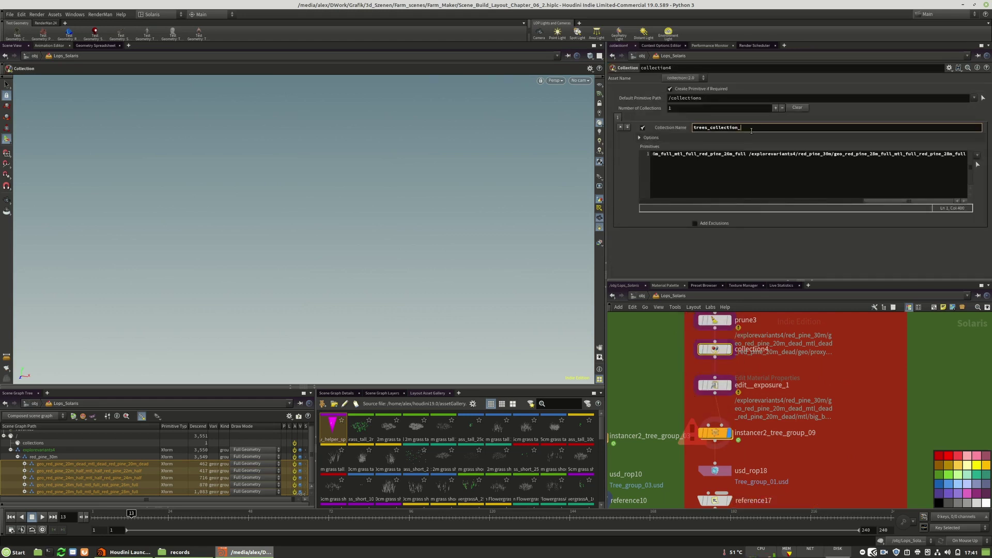
key("Return")
key("ctrl+c")
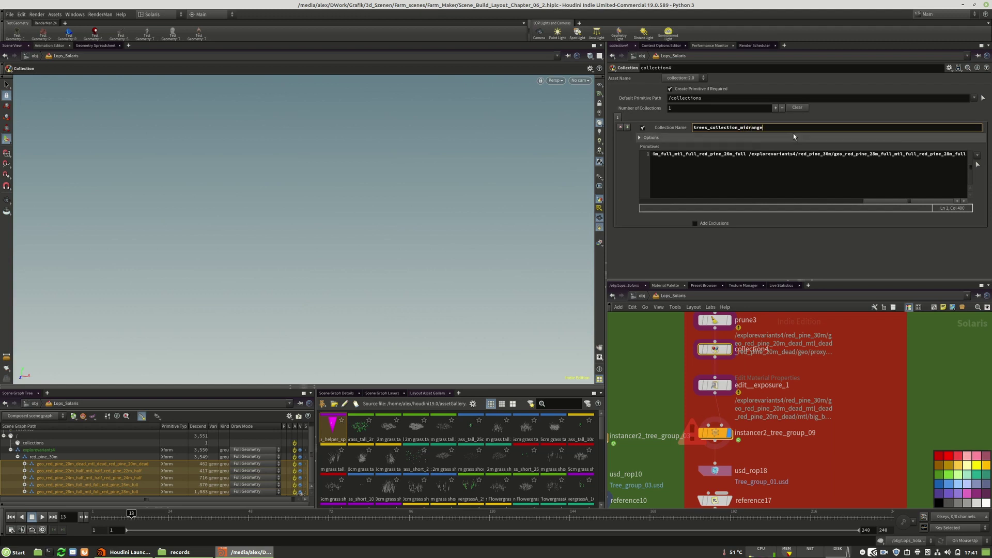
Step: Set the prototype primitives of instancer2_tree_group_09 to %trees_collection_midrange
left_click(718, 430)
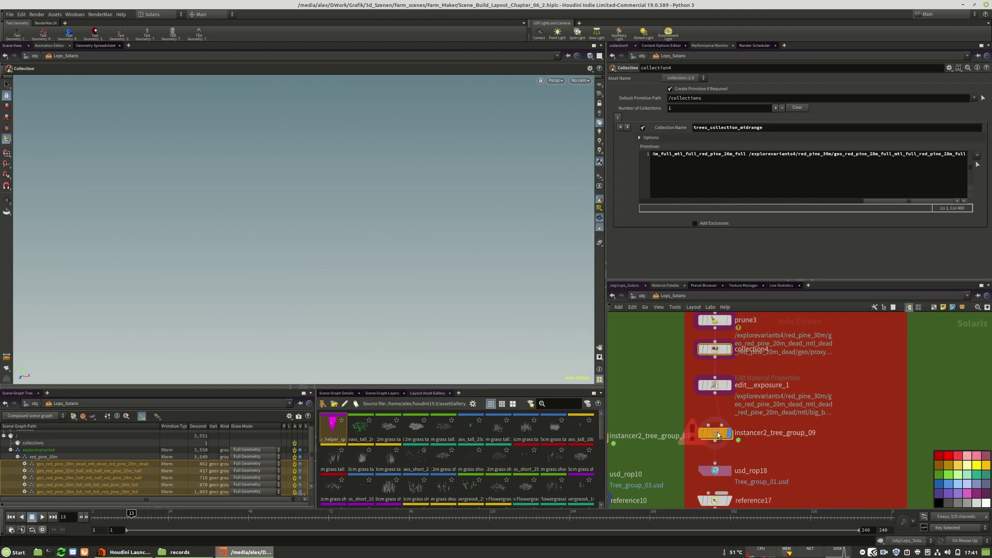
left_click_drag(719, 240, 667, 241)
key("ctrl+v")
key("Return")
Step: Inspect the warnings on prune3, then move it beside the node chain while testing its bypass and re-enabling it
middle_click_drag(775, 428, 800, 481)
middle_click(735, 421)
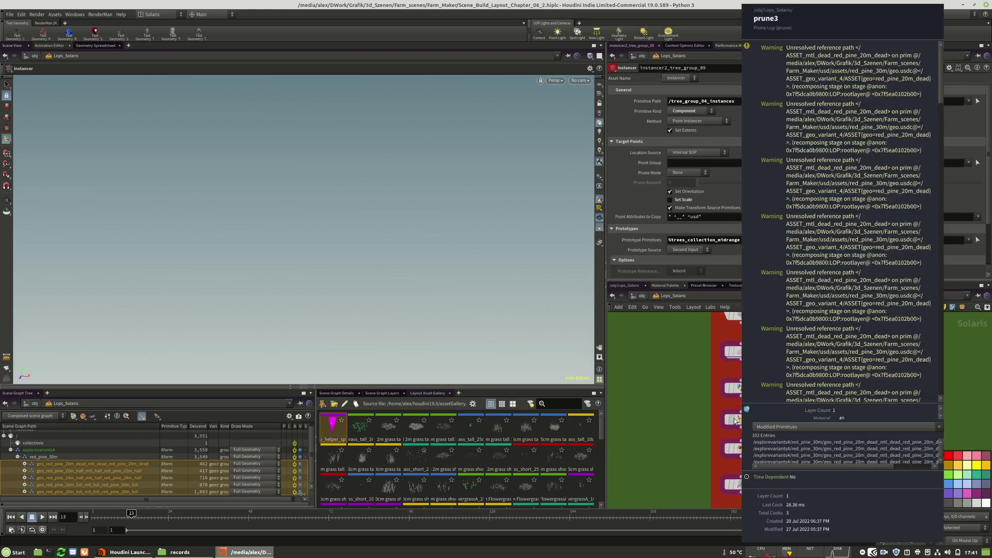
middle_click(736, 421)
left_click_drag(736, 421, 813, 423)
left_click(808, 423)
middle_click_drag(807, 426, 802, 387)
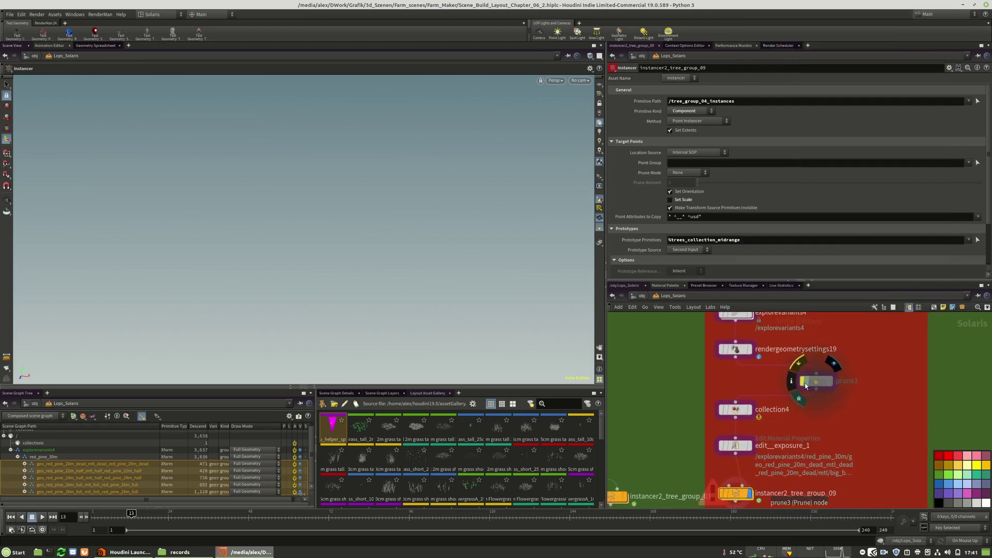
left_click(798, 364)
Step: Examine the primitive paths in collection4, the prune3 warnings and patterns, and the target primitives of rendergeometrysettings19
left_click(735, 409)
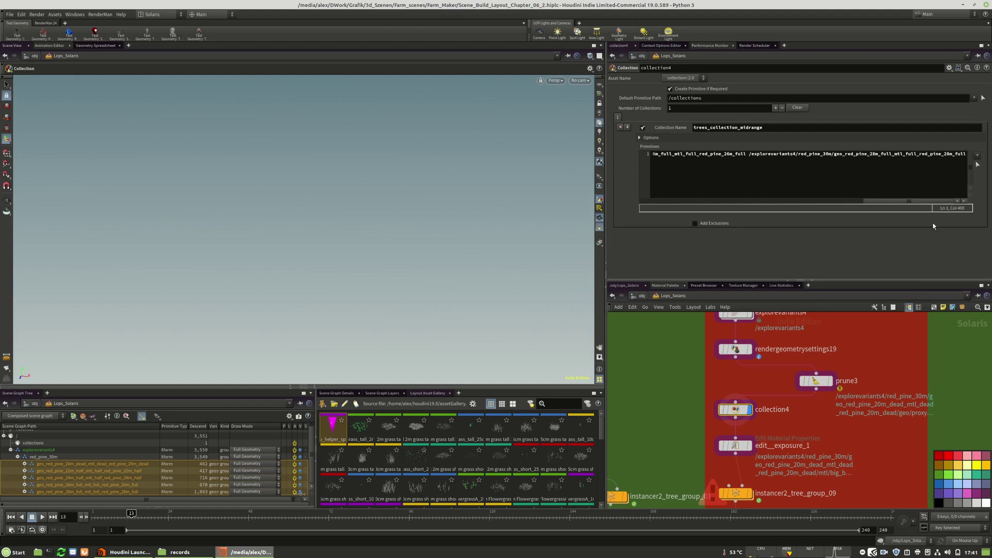
left_click_drag(908, 203, 653, 202)
mouse_move(752, 396)
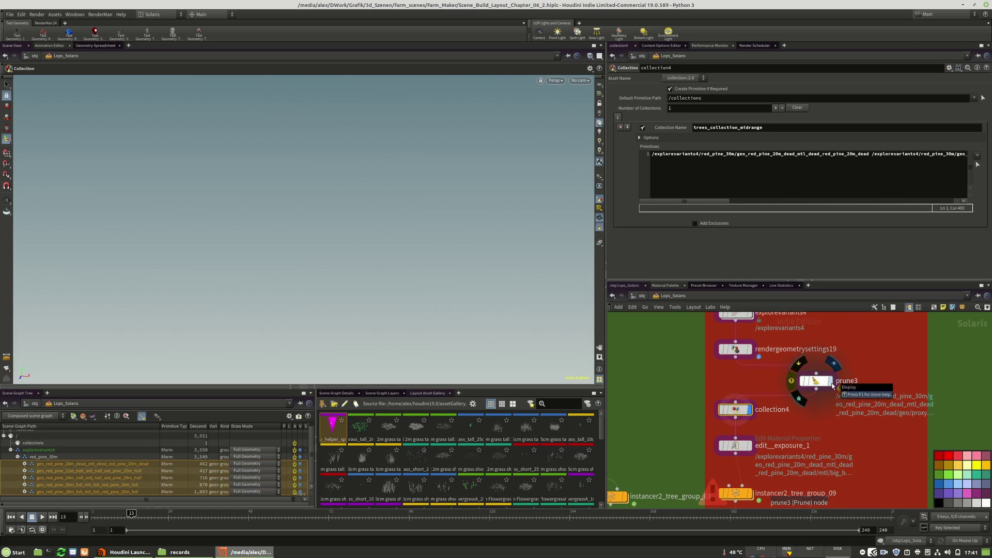
middle_click(815, 386)
left_click(815, 383)
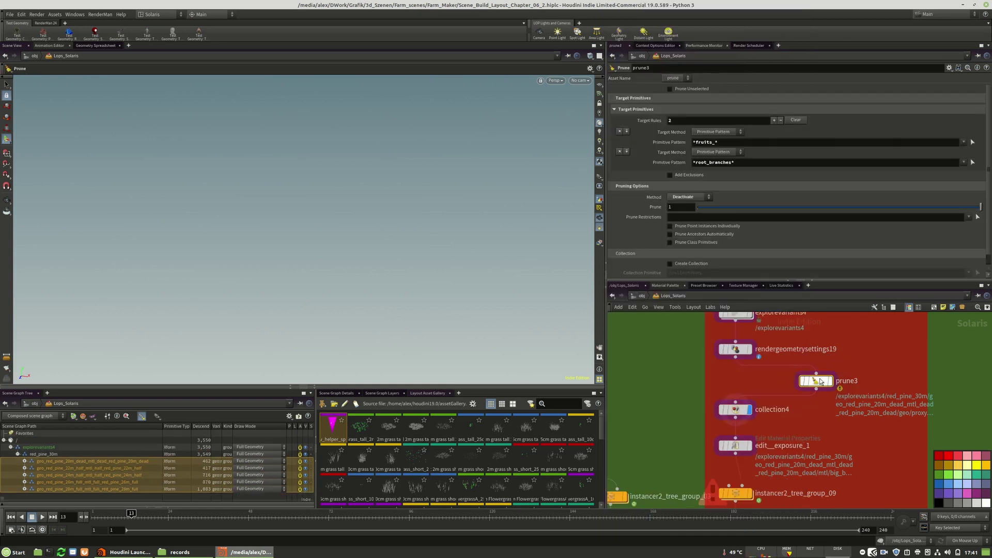
left_click(736, 350)
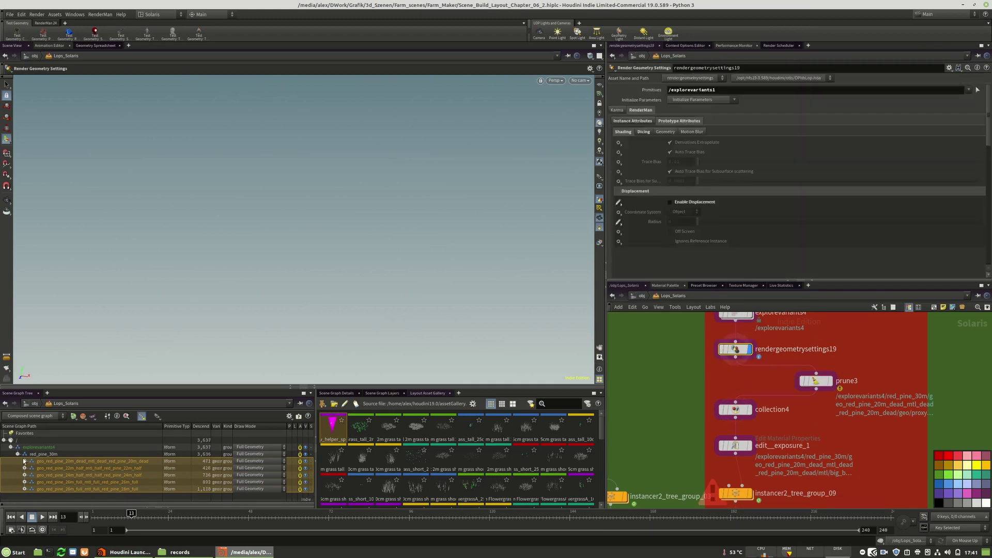
Step: Examine the dead 20 m red pine's geometry hierarchy in the scene graph against the prune patterns of prune3
left_click(24, 461)
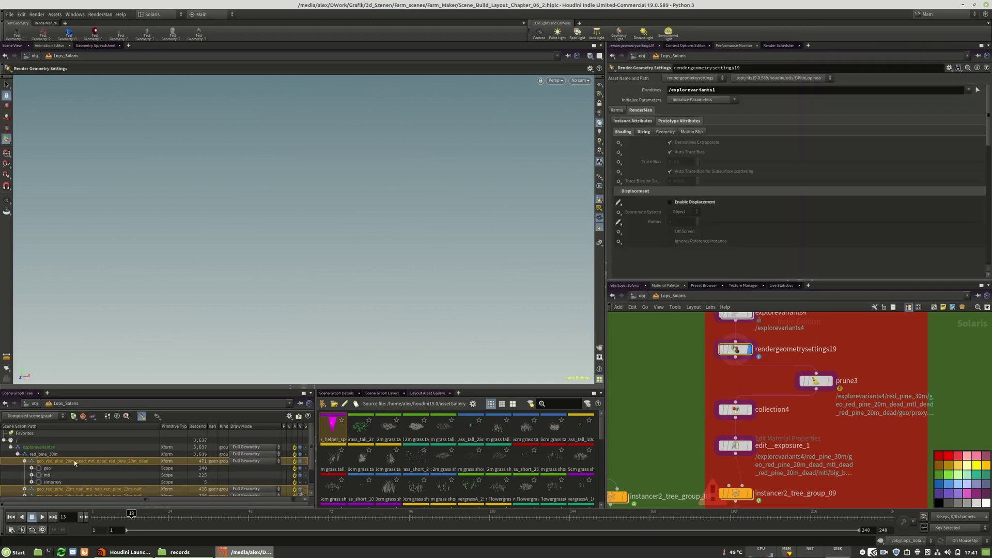
left_click(31, 469)
left_click(40, 482)
scroll(103, 480, "down", 2)
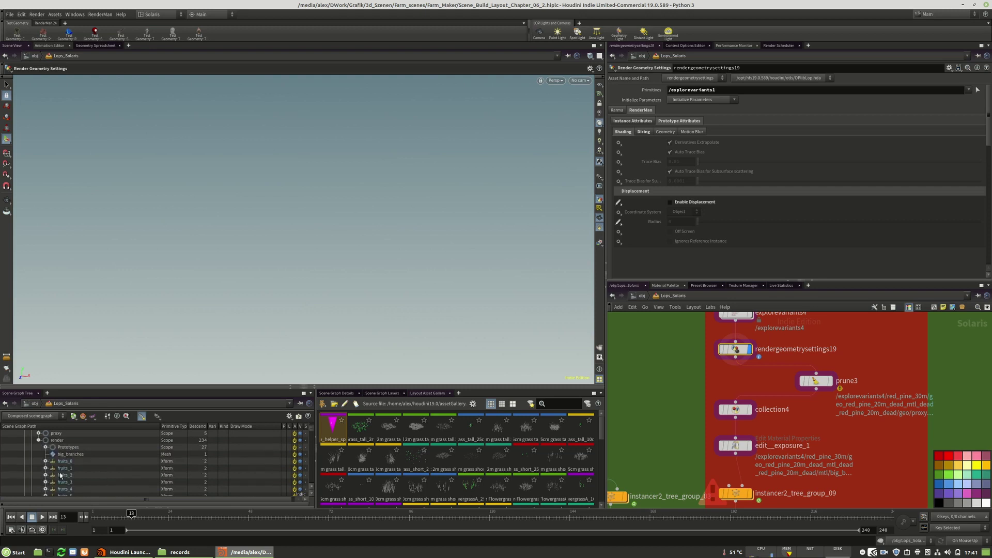
left_click(830, 386)
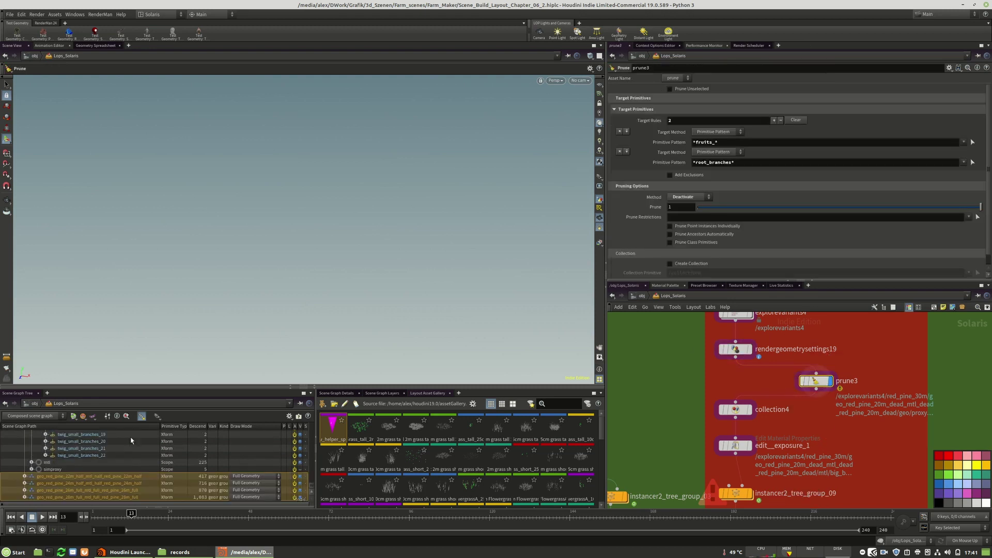
scroll(46, 467, "up", 12)
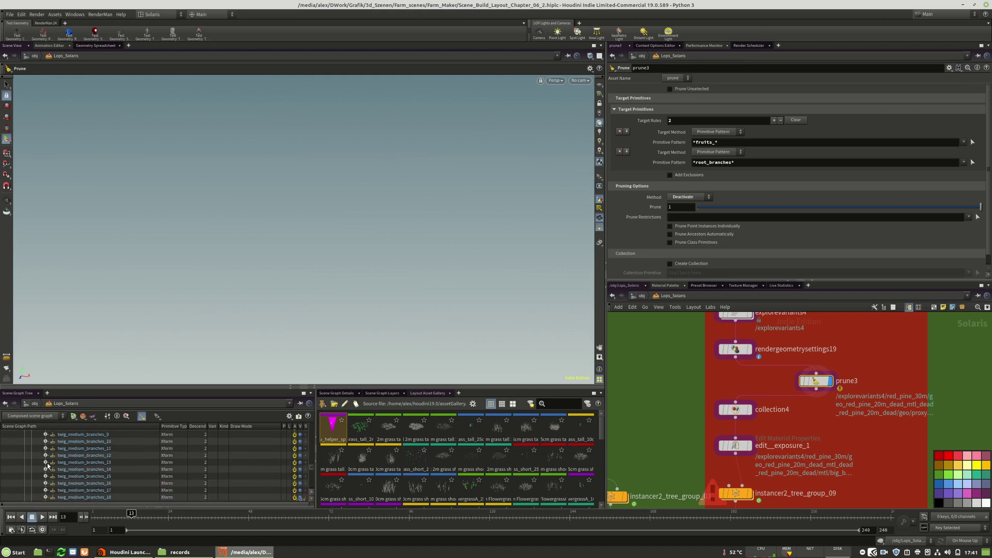
scroll(47, 465, "up", 5)
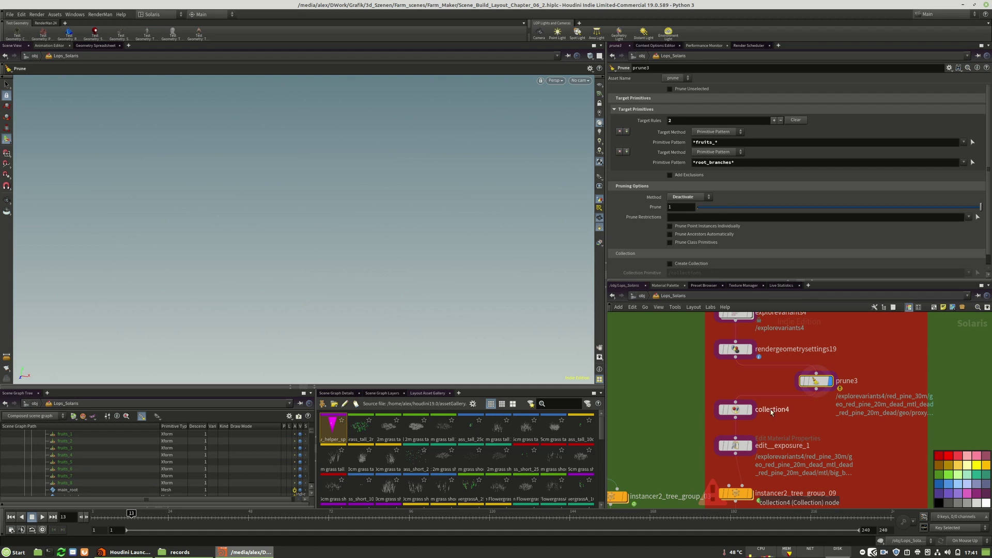
Step: Inspect the red pine geometry at collection4, then check the edit__exposure_1 node and the prototype settings of instancer2_tree_group_09
left_click(739, 412)
key("space+g")
mouse_move(351, 260)
left_mouse_down()
mouse_move(366, 235)
mouse_move(362, 249)
left_mouse_up()
middle_click_drag(775, 445, 771, 403)
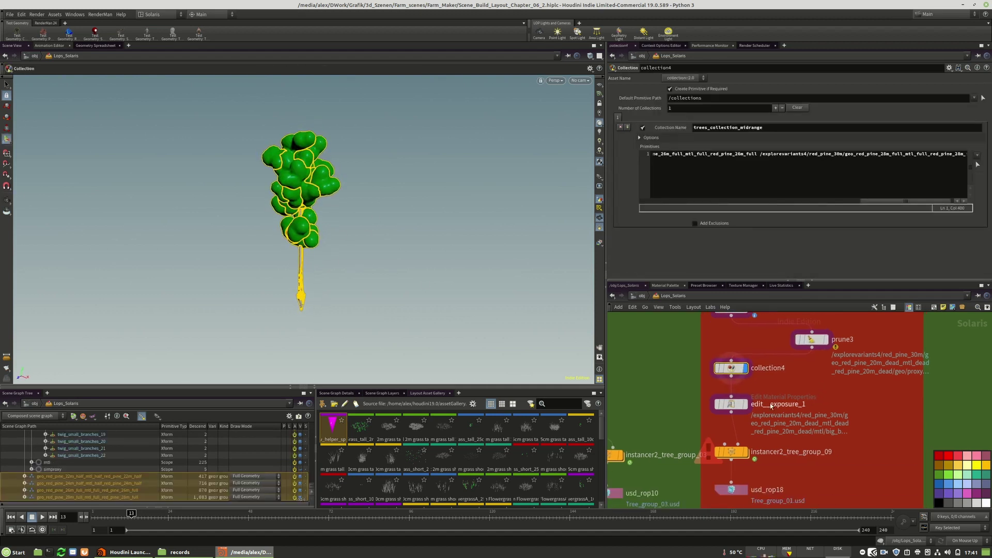
left_click(730, 403)
middle_click_drag(763, 457, 760, 396)
left_click(727, 392)
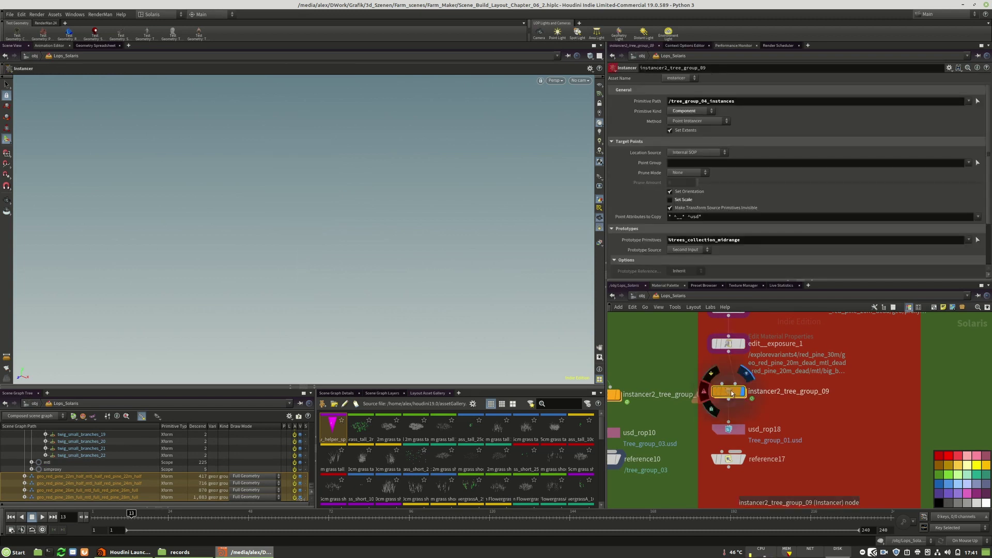
scroll(709, 136, "down", 3)
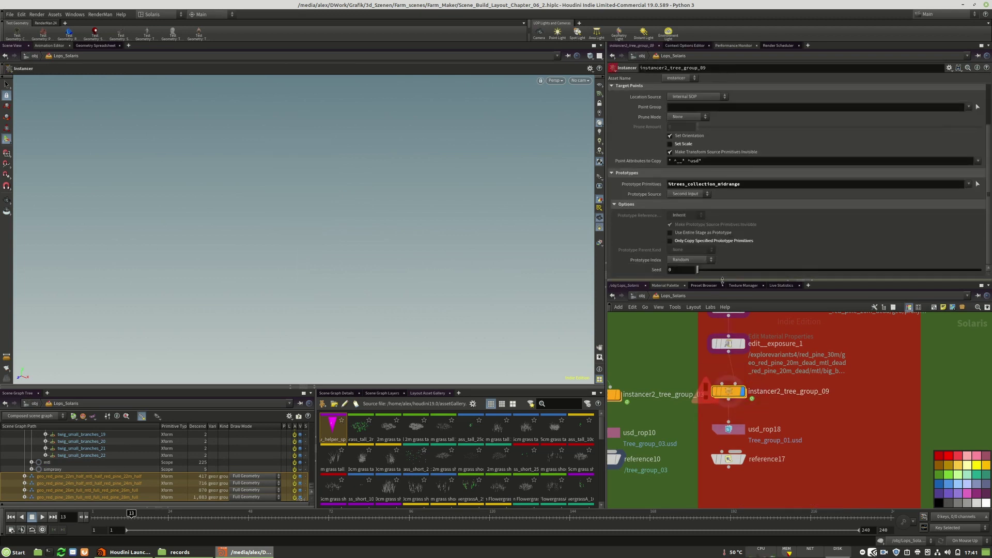
key("Escape")
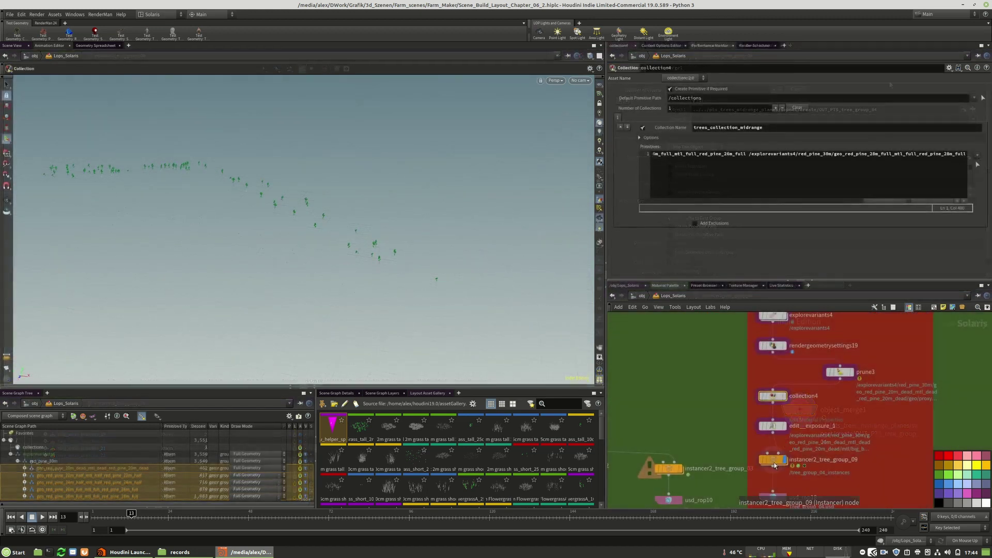
Step: Replace the explicit prototype primitive paths of instancer2_tree_group_09 with %trees_collection_midrange
left_click(775, 464)
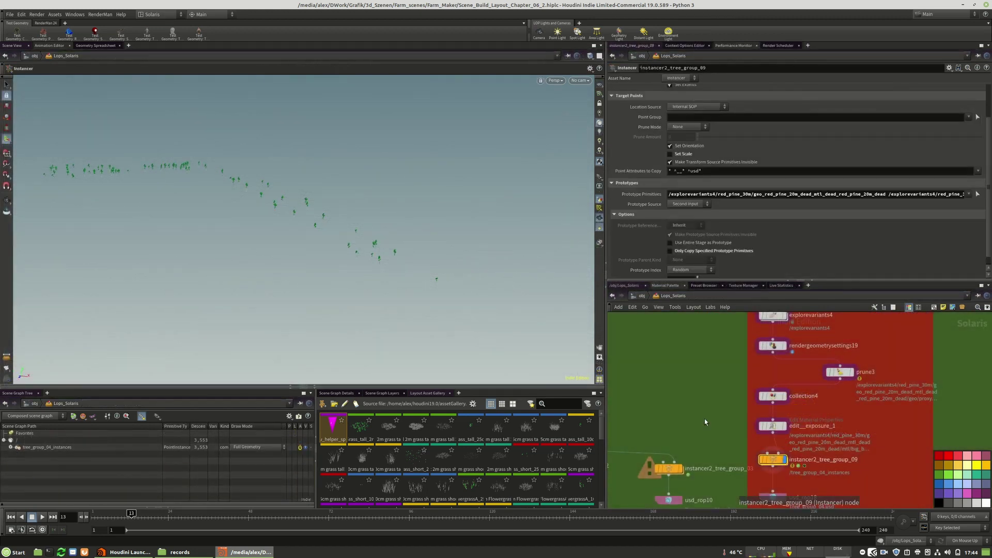
left_click(686, 195)
key("BackSpace")
key("Return")
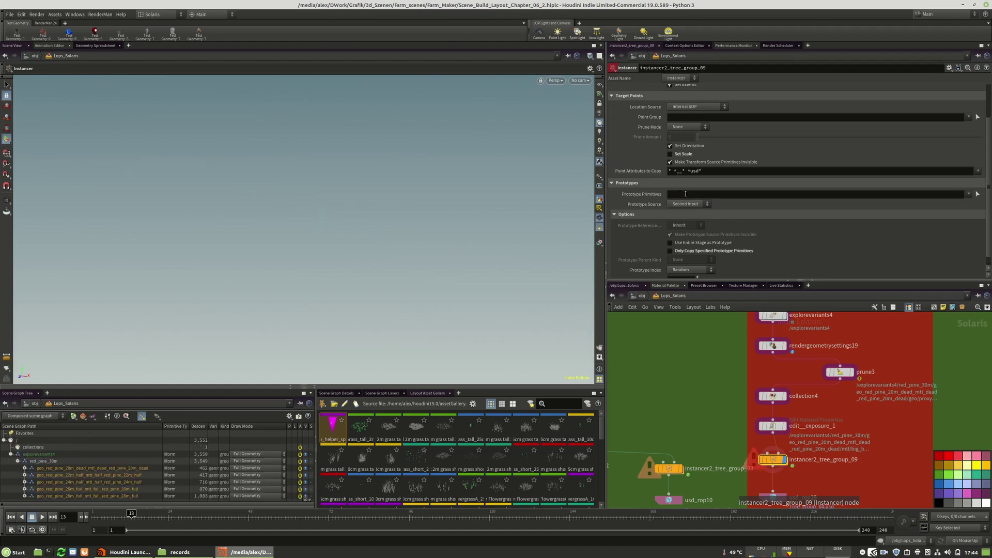
left_click(778, 399)
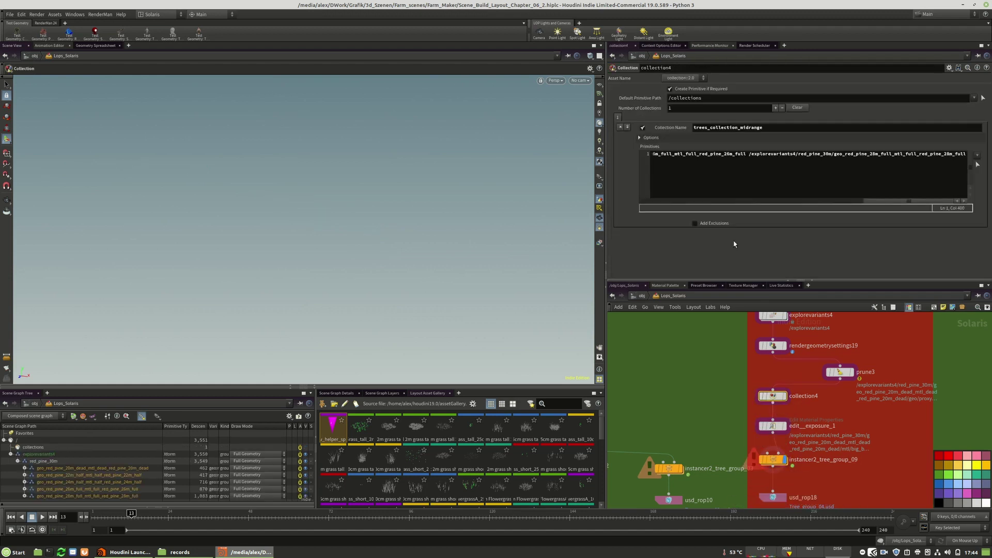
left_click(773, 460)
left_click(690, 196)
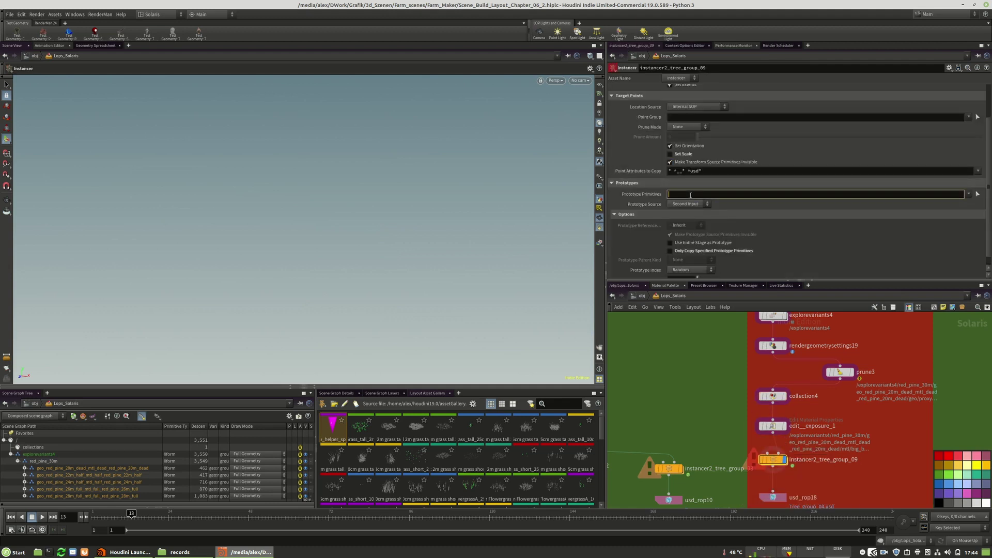
type("%trees_collection_midrange")
key("Return")
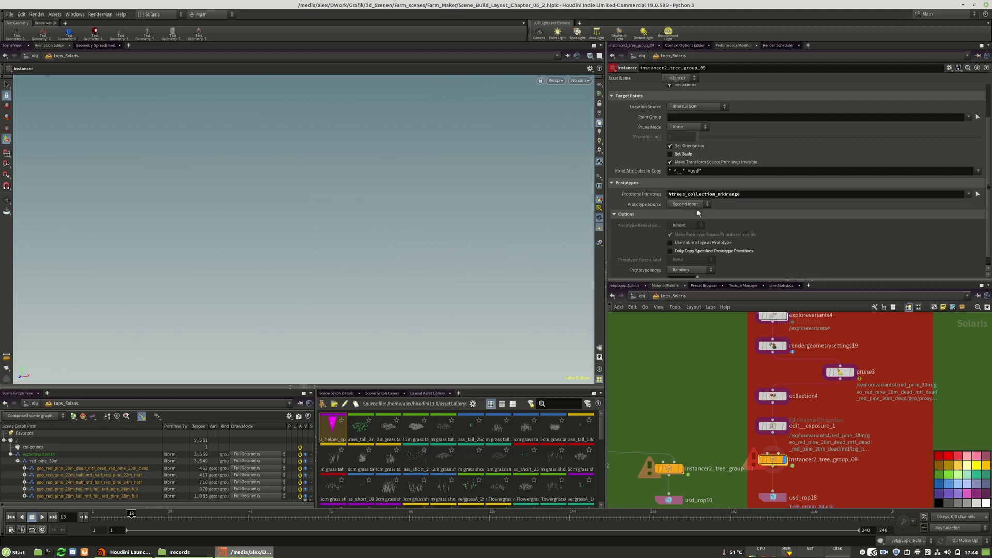
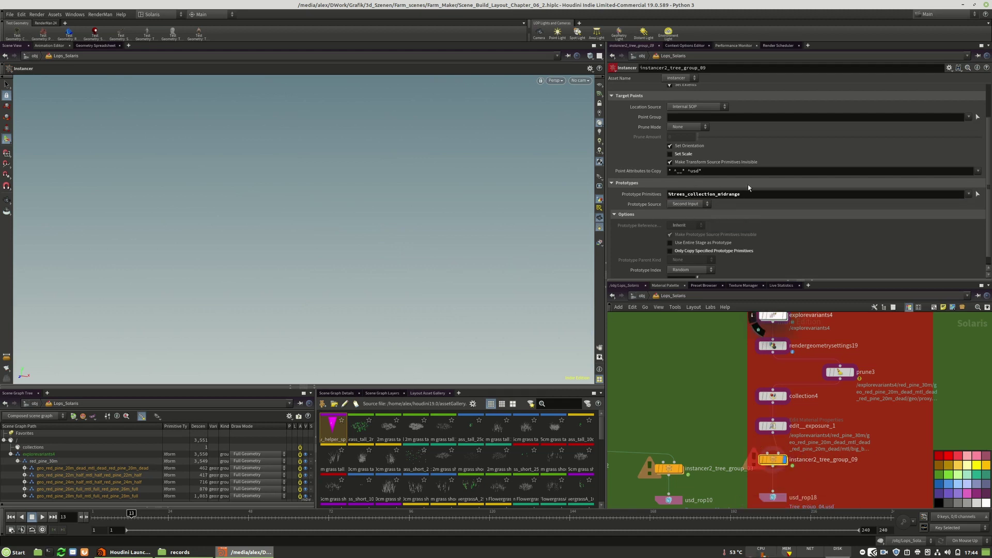
Step: Split the primitives list in collection4 so each of the five red pine paths is on its own line
left_click(774, 428)
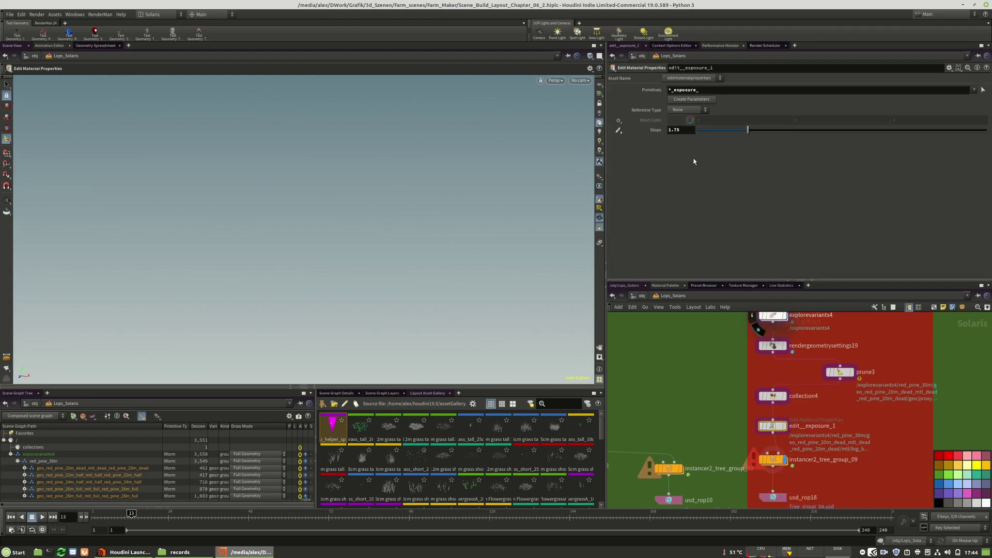
left_click(775, 397)
left_click_drag(734, 155, 587, 152)
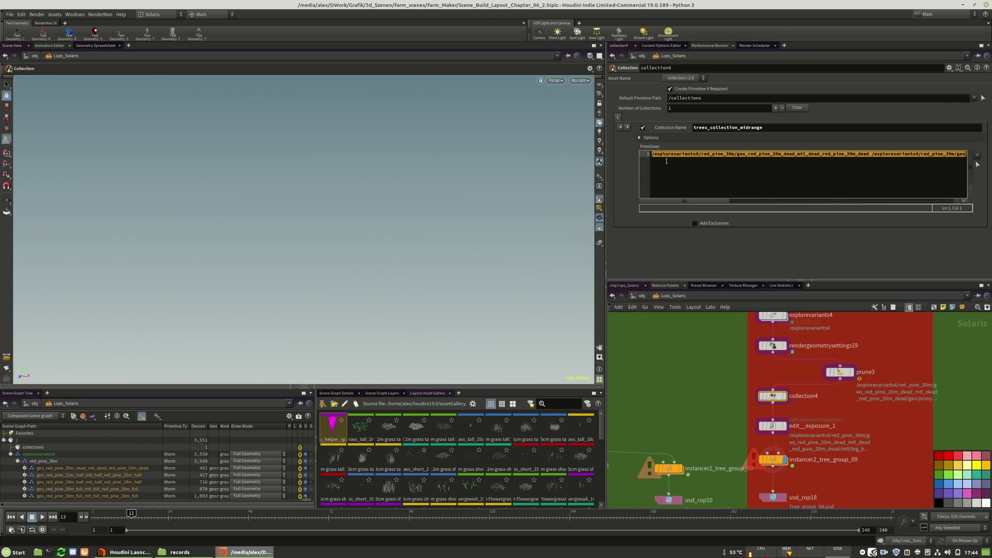
left_click(682, 161)
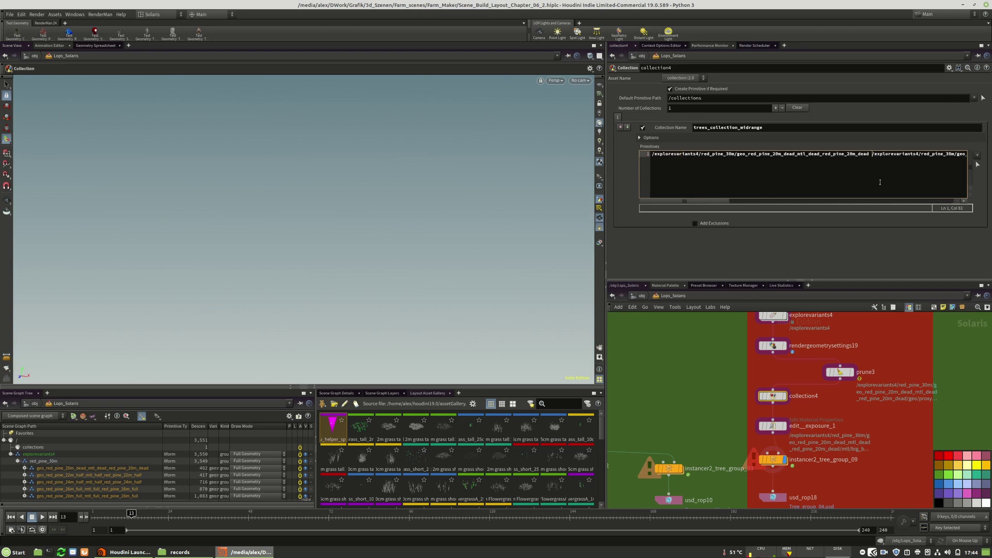
key("Return")
key("Return")
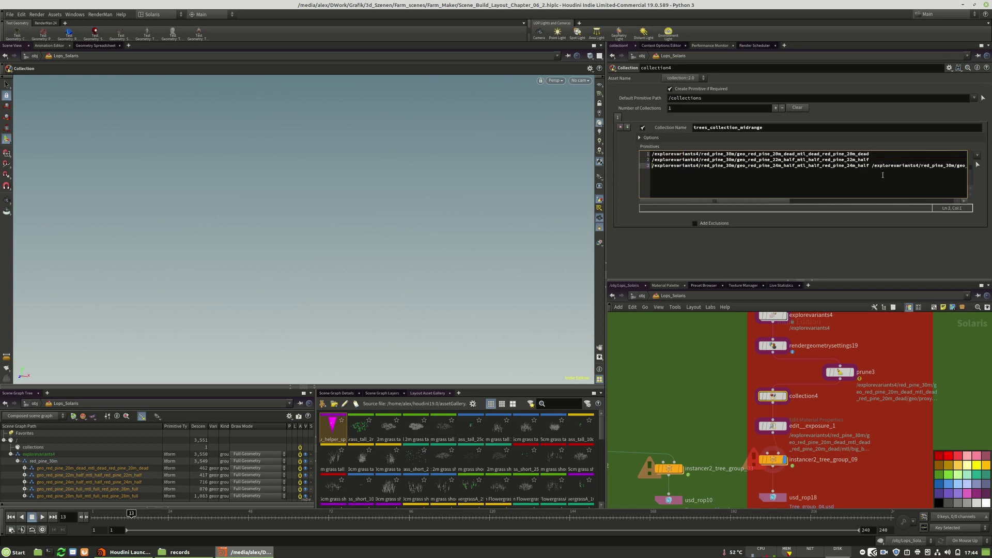
left_click(873, 167)
key("Return")
key("Return")
left_click(850, 467)
middle_click_drag(850, 467, 851, 426)
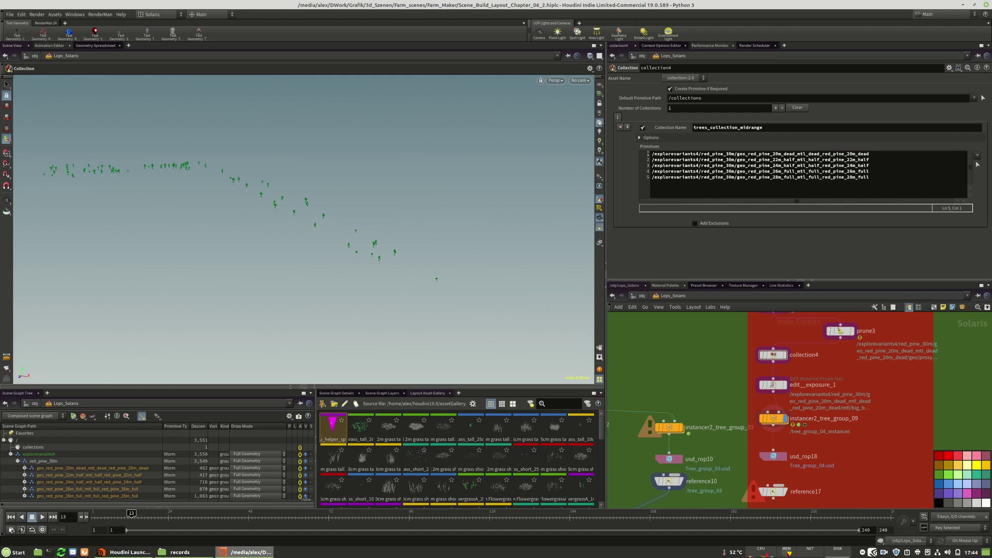
Step: Examine the instanced red pines from closer range and review the tree placement node chain
key("Escape")
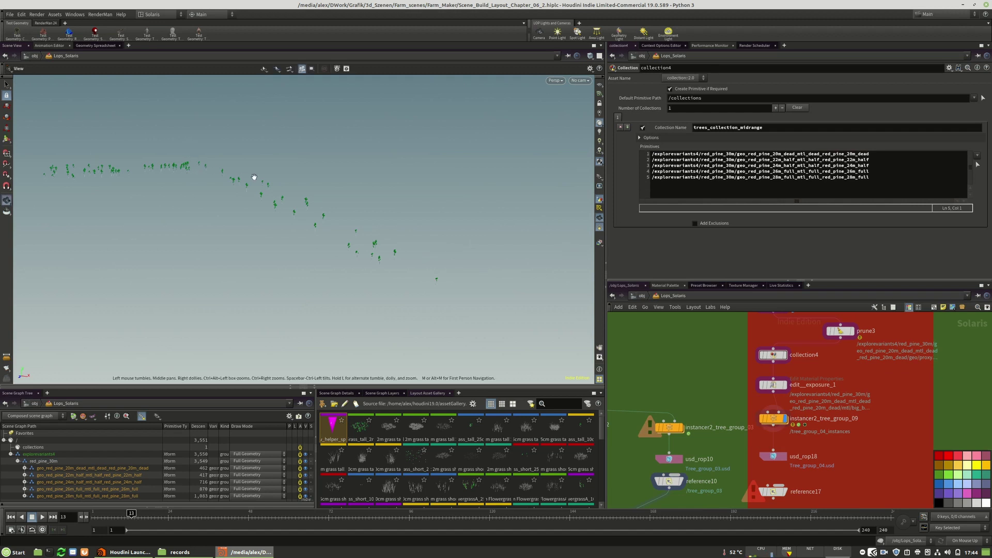
left_click_drag(191, 153, 217, 170)
right_click_drag(218, 171, 434, 220)
left_click_drag(434, 219, 355, 230)
key("Return")
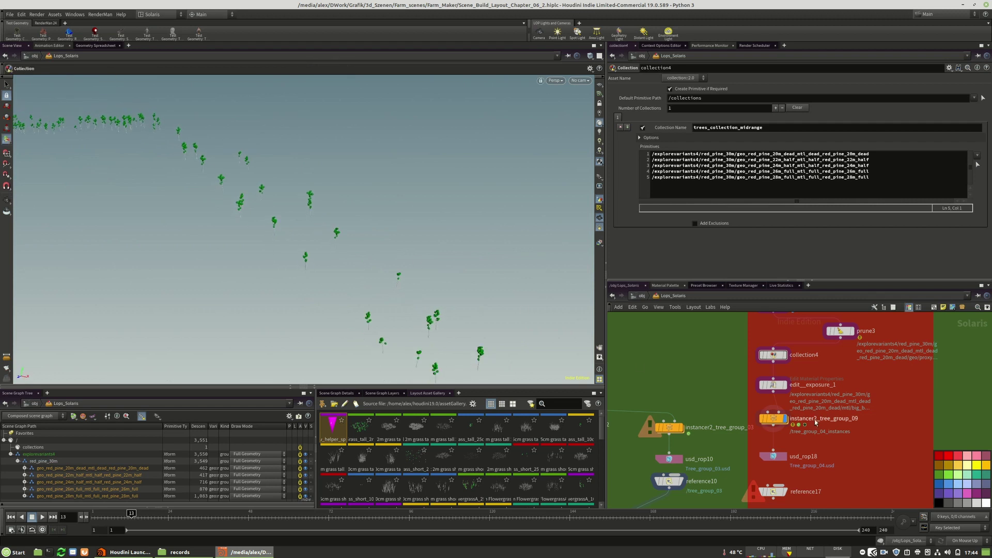
scroll(802, 449, "down", 5)
scroll(803, 383, "up", 3)
scroll(802, 343, "up", 3)
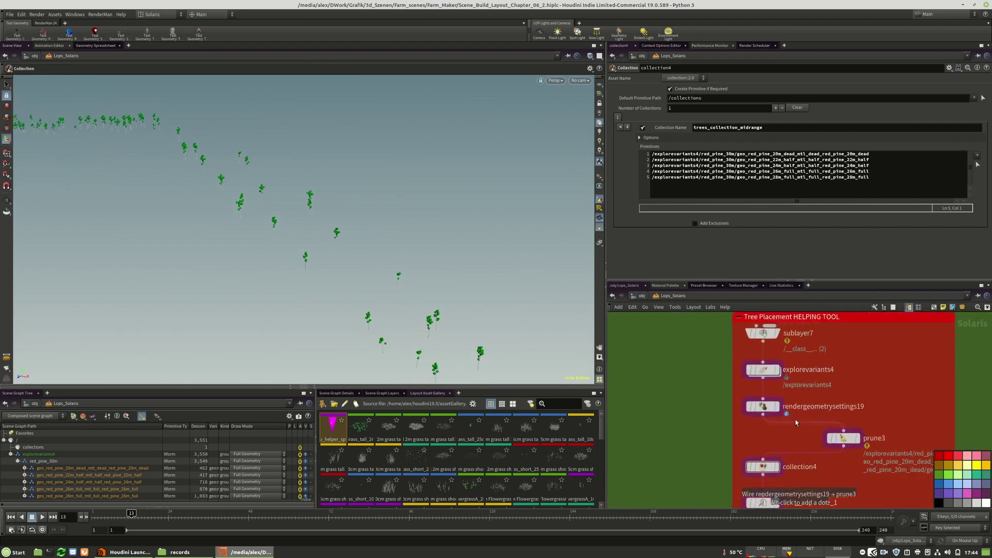
scroll(803, 343, "down", 5)
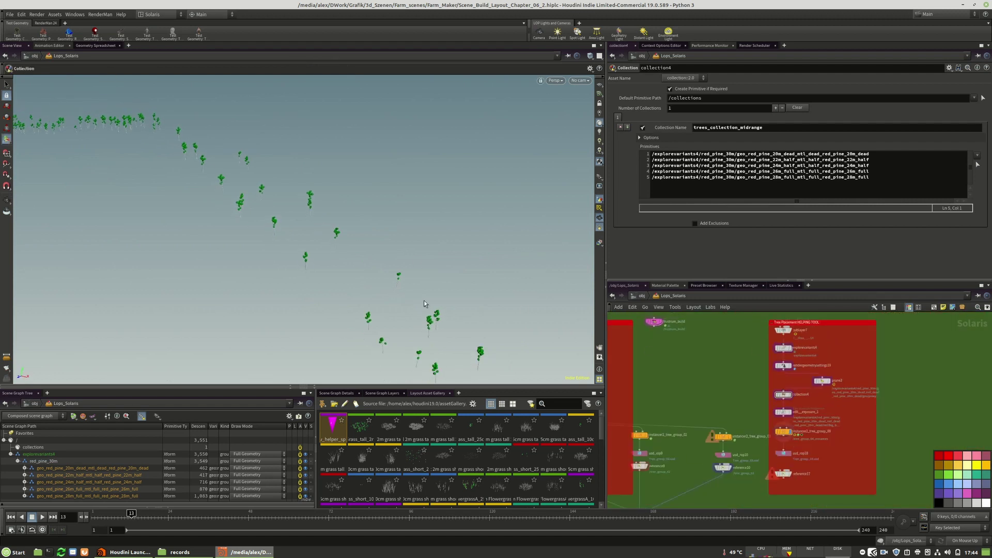
scroll(833, 385, "down", 4)
scroll(801, 379, "up", 8)
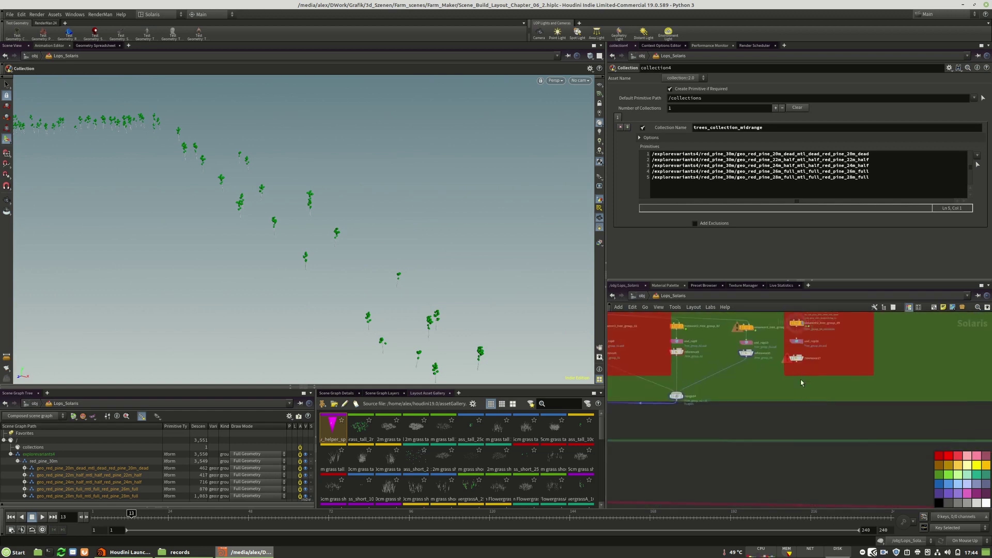
Step: Save Tree_group_04.usd to disk from usd_rop18 and reload the referenced file in reference17
left_click(775, 407)
left_click(774, 364)
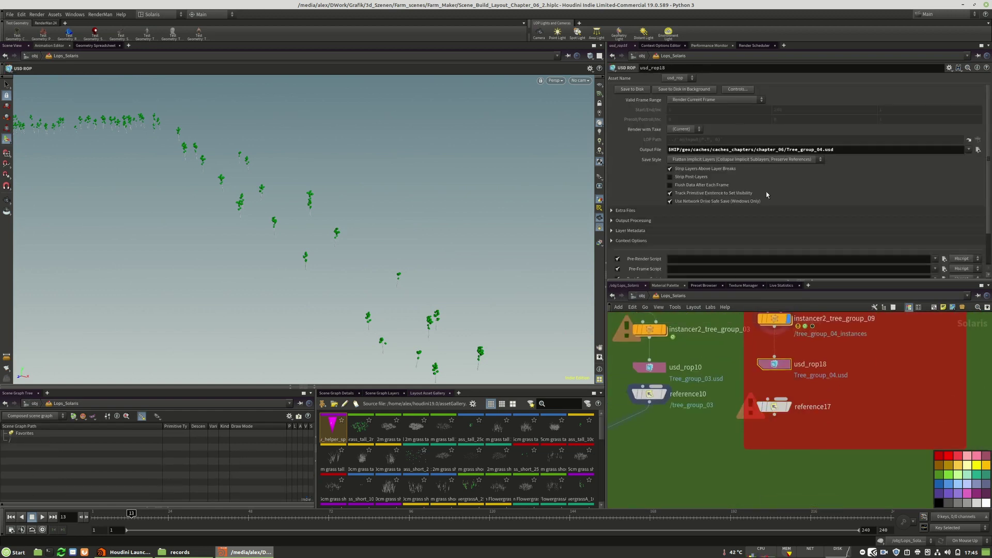
left_click(639, 91)
left_click(774, 406)
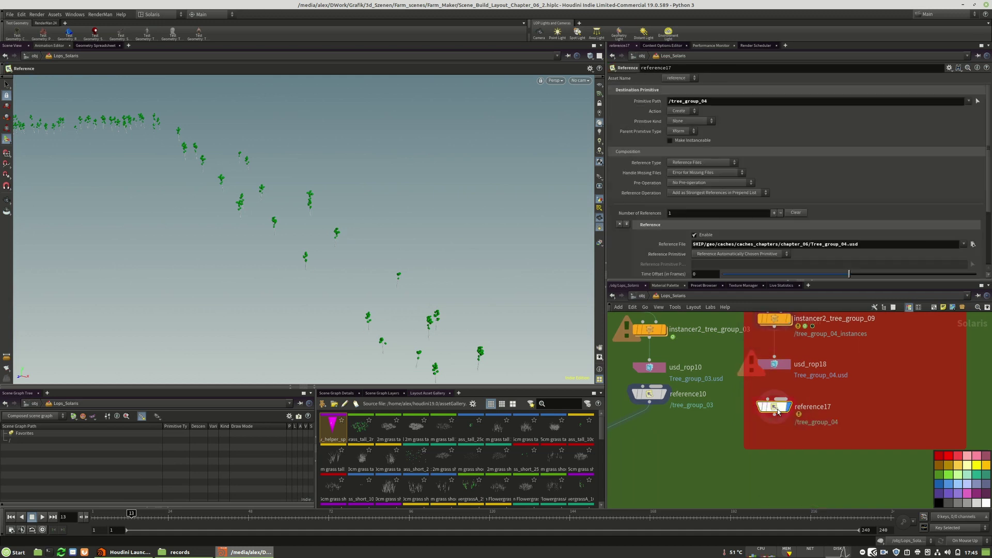
scroll(734, 260, "down", 1)
left_click(688, 257)
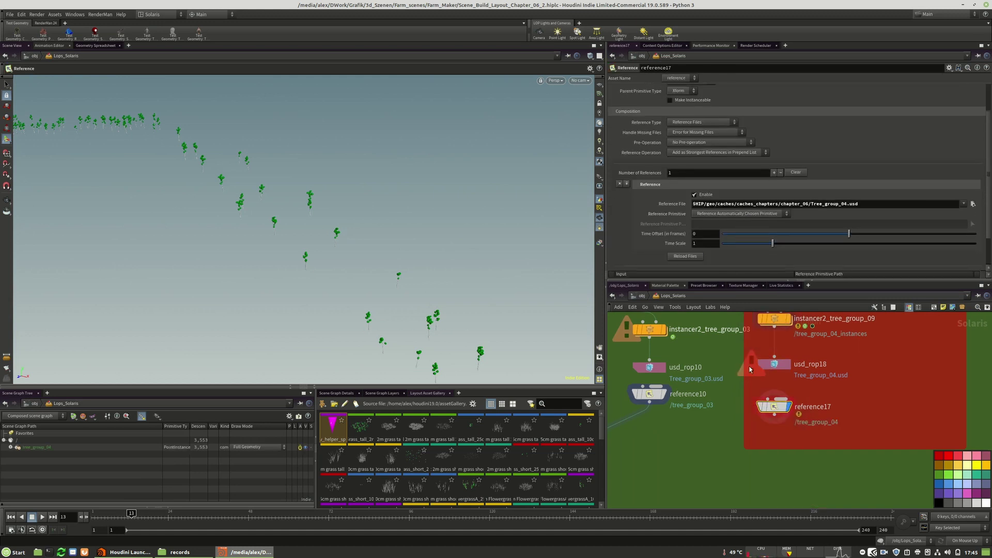
Step: Wire the output of reference17 into merge14 alongside the other tree group references
left_click(789, 412)
scroll(927, 365, "down", 6)
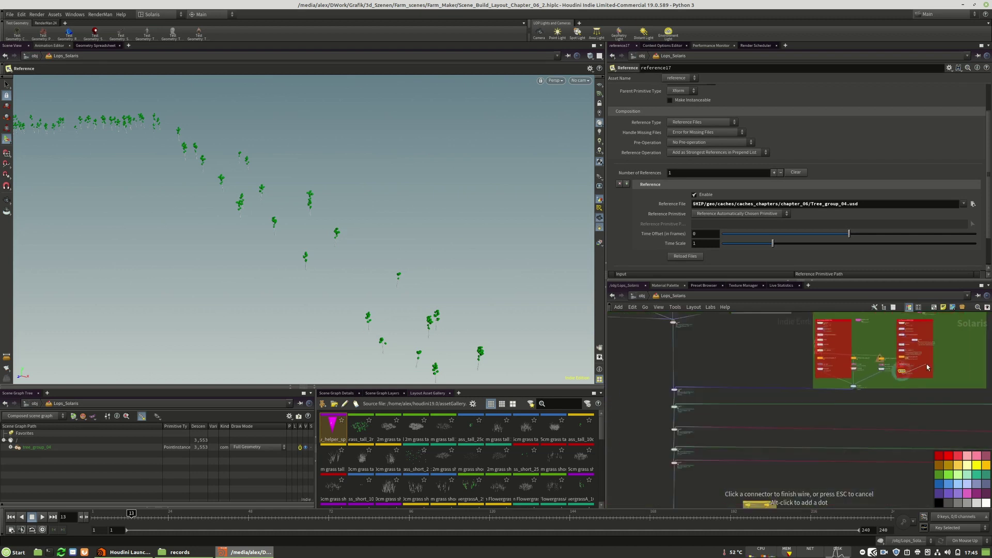
scroll(890, 377, "up", 6)
left_click(769, 396)
Step: Display the camera2_layout node, look through its camera, and inspect the placed pines around the green guide shape up close
scroll(966, 381, "down", 6)
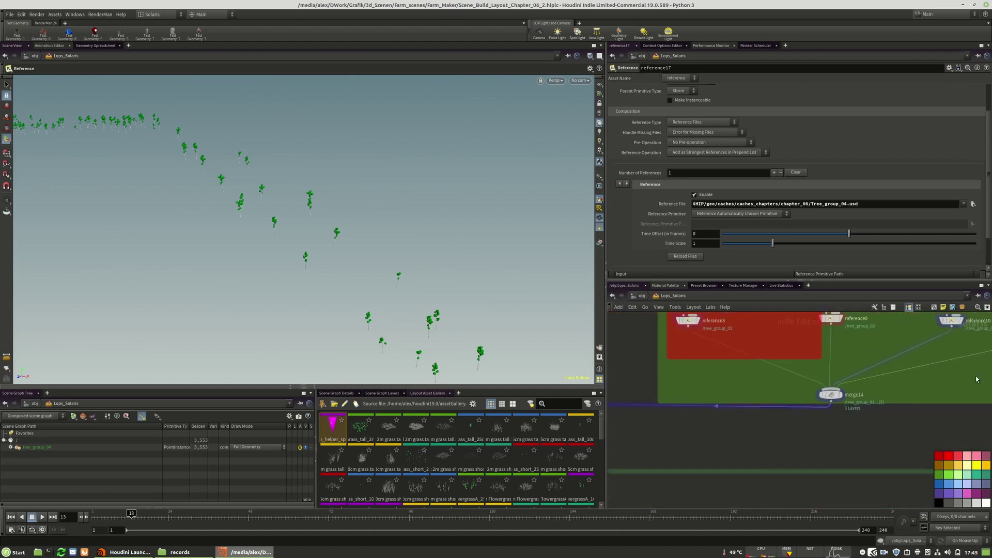
scroll(850, 382, "up", 6)
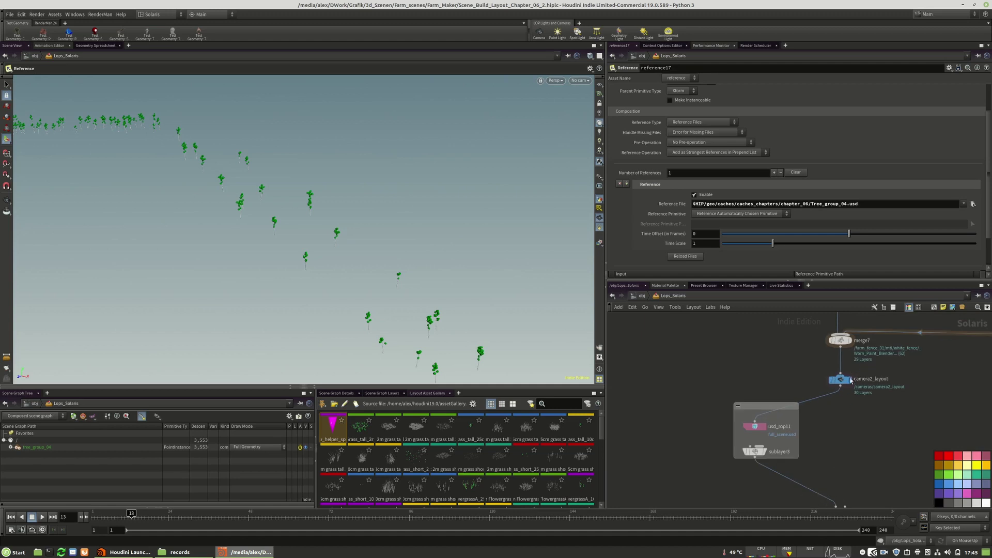
left_click(853, 367)
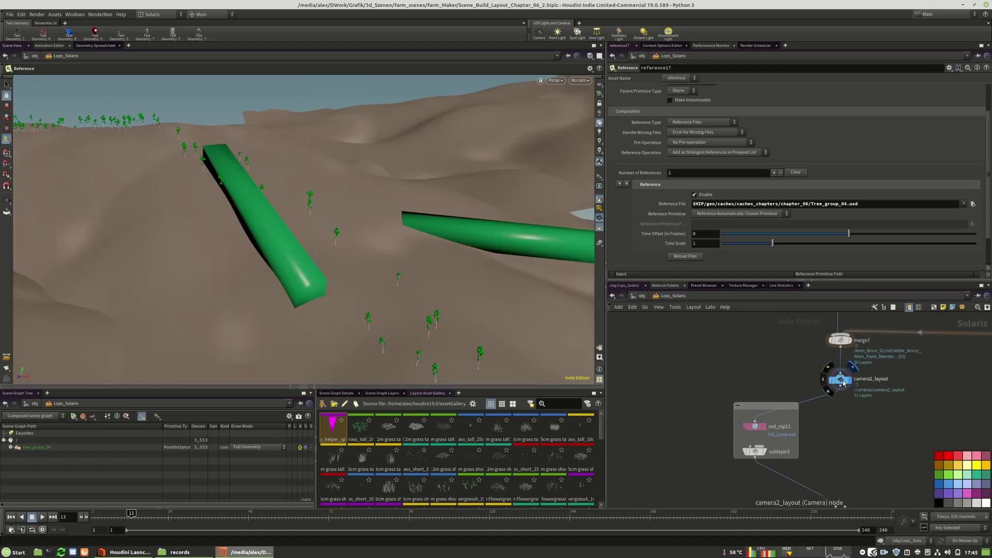
left_click(582, 81)
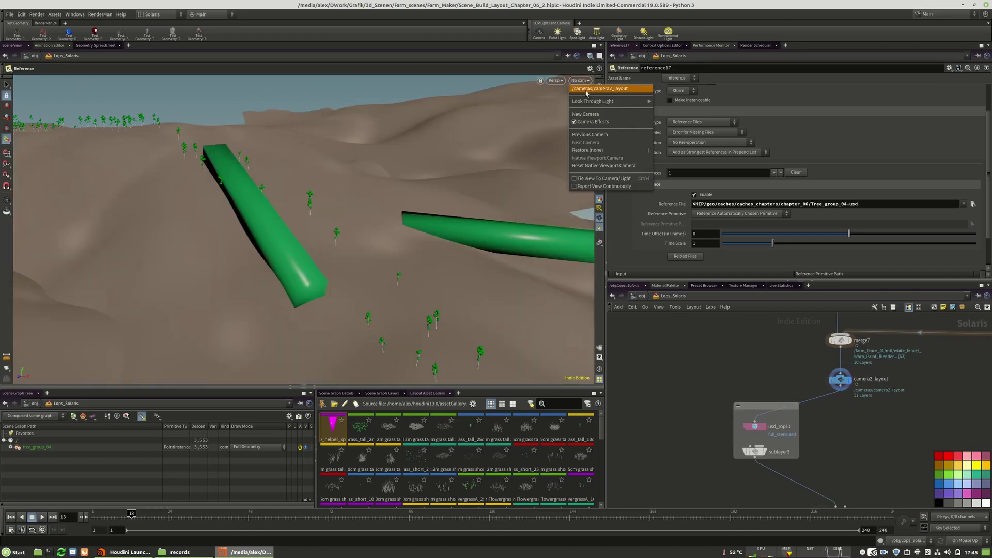
left_click(586, 91)
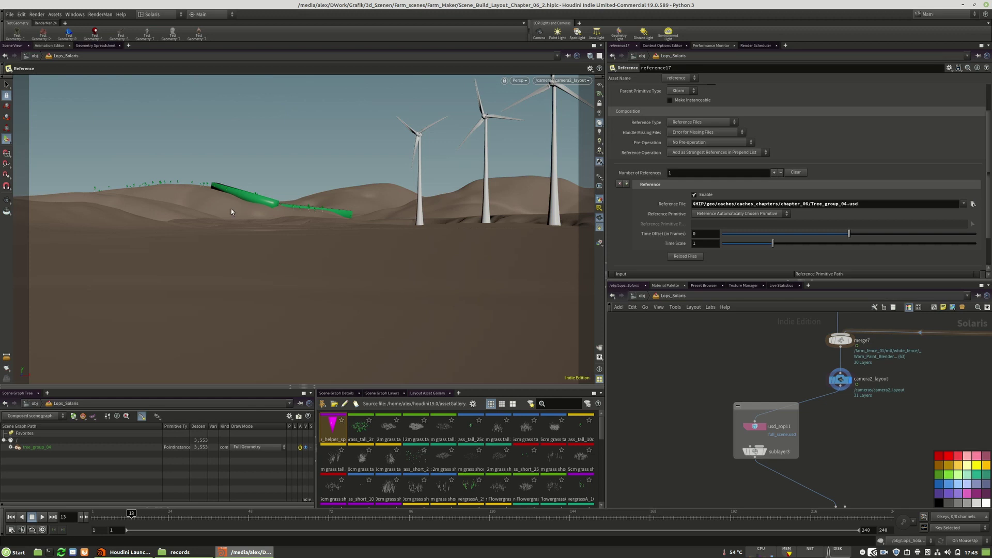
key("Escape")
left_click_drag(231, 209, 294, 180)
right_click_drag(293, 180, 470, 191)
left_click_drag(470, 191, 145, 101)
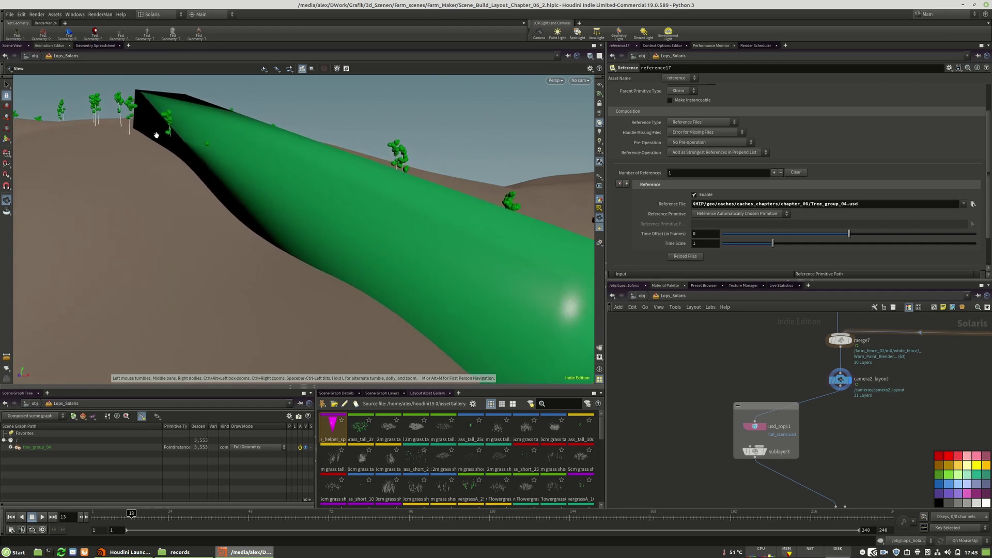
Step: Set the maximum points of the scatter1 node inside pts_trees_midrange_planes to 750
left_click_drag(321, 161, 257, 191)
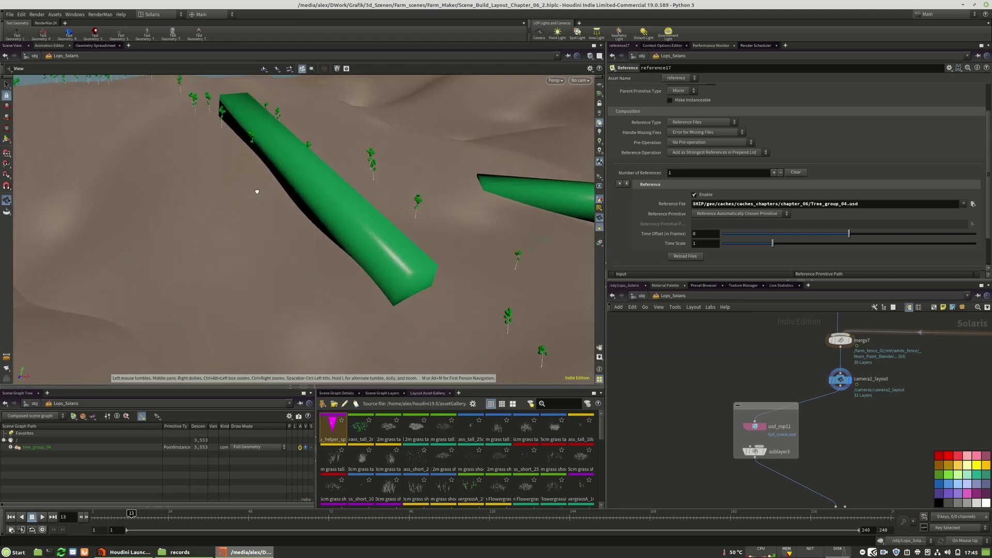
scroll(806, 451, "down", 10)
middle_click_drag(877, 441, 758, 481)
scroll(790, 419, "up", 4)
scroll(789, 419, "up", 8)
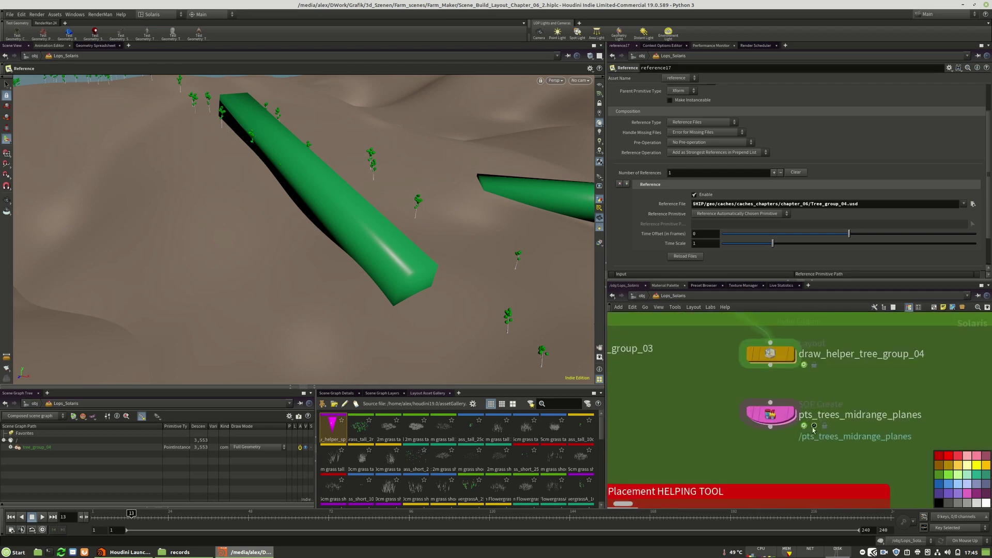
scroll(800, 373, "down", 4)
scroll(772, 344, "up", 4)
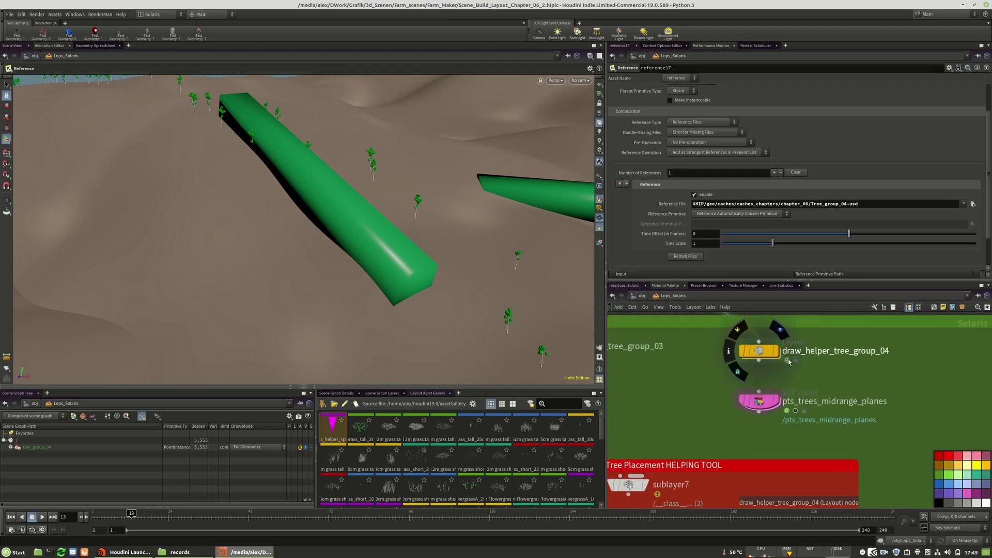
double_click(761, 402)
scroll(789, 392, "down", 4)
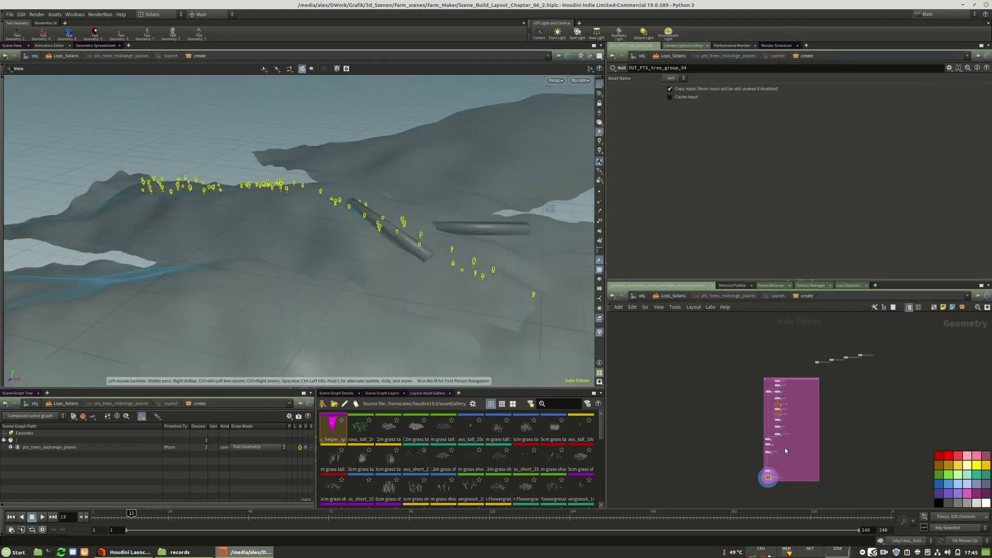
middle_click_drag(800, 433, 802, 397)
left_click(674, 296)
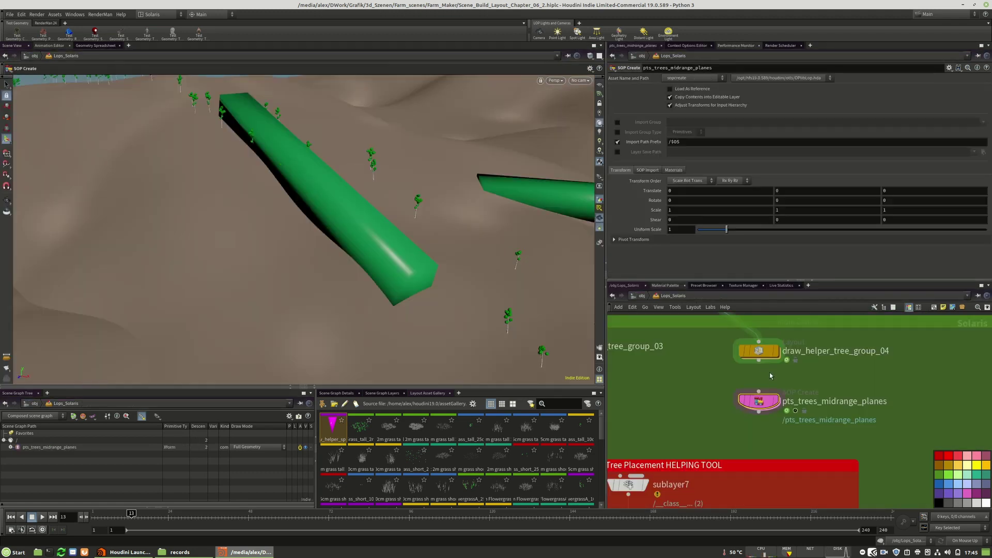
double_click(764, 406)
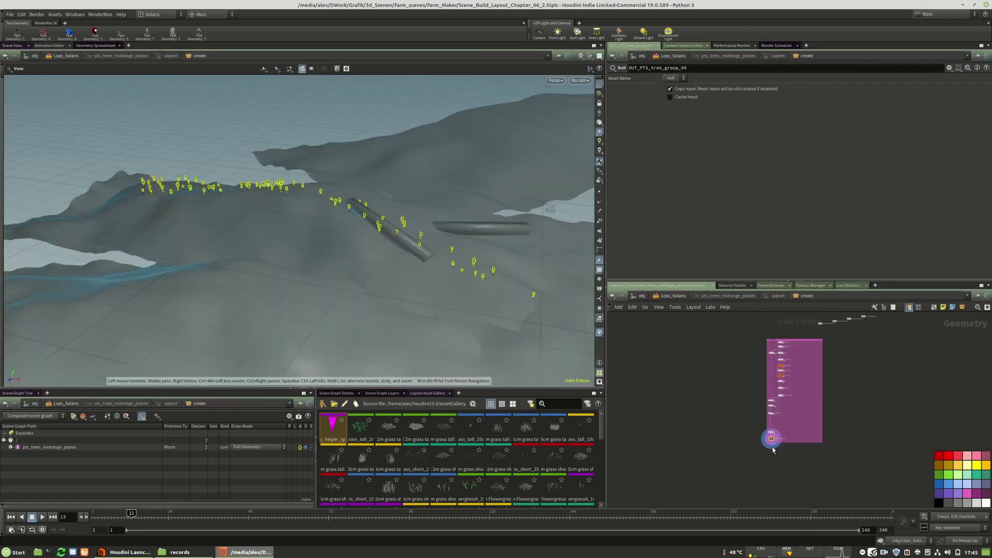
left_click(714, 427)
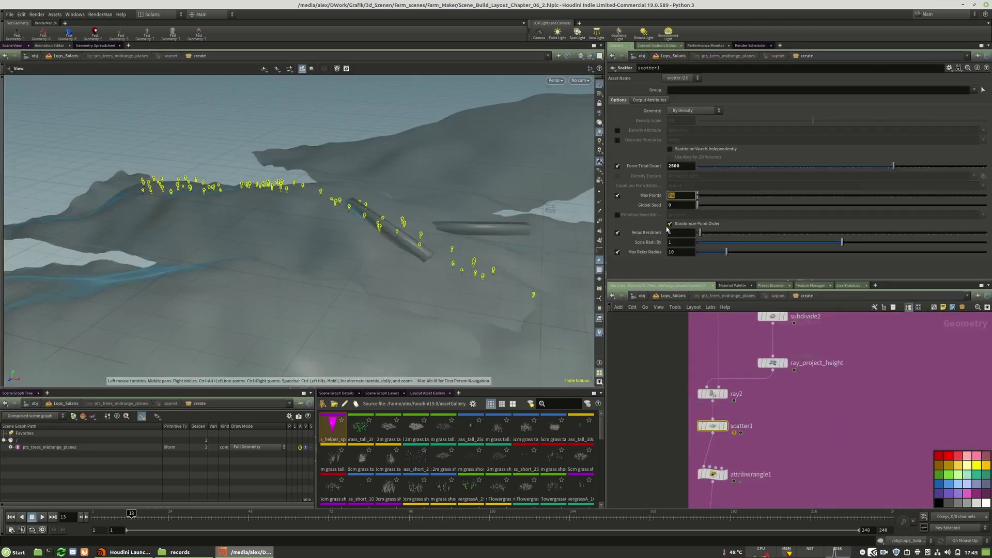
type("750")
key("Return")
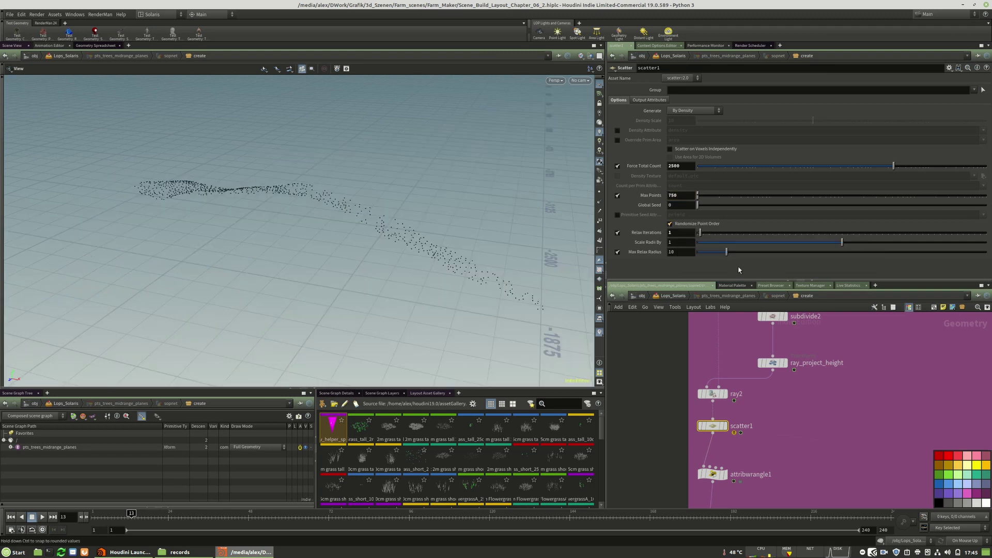
Step: Save Tree_group_04.usd to disk again from usd_rop18 and reload the updated file in reference17
middle_click_drag(798, 448, 807, 384)
key("u")
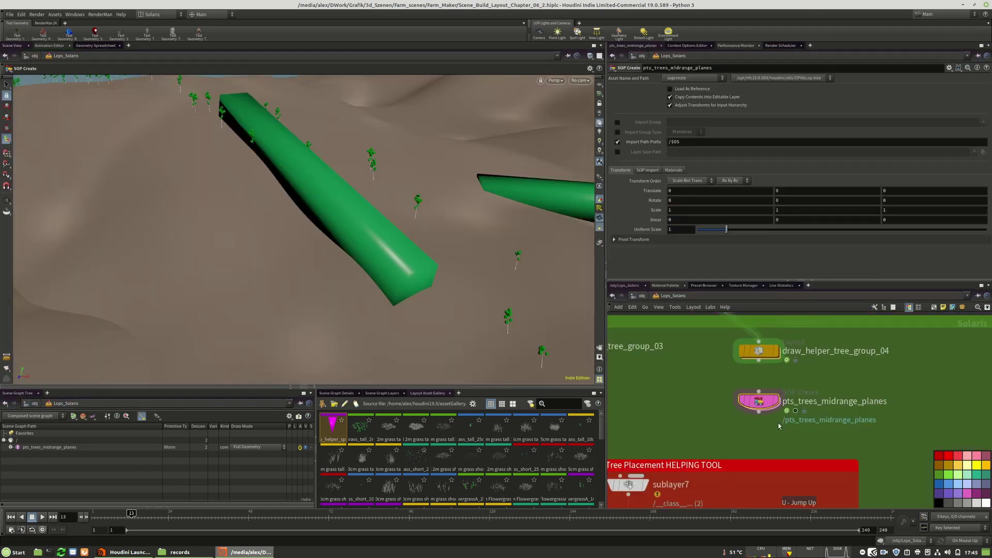
scroll(779, 427, "down", 5)
middle_click_drag(778, 425, 768, 366)
scroll(765, 434, "up", 5)
scroll(765, 320, "down", 5)
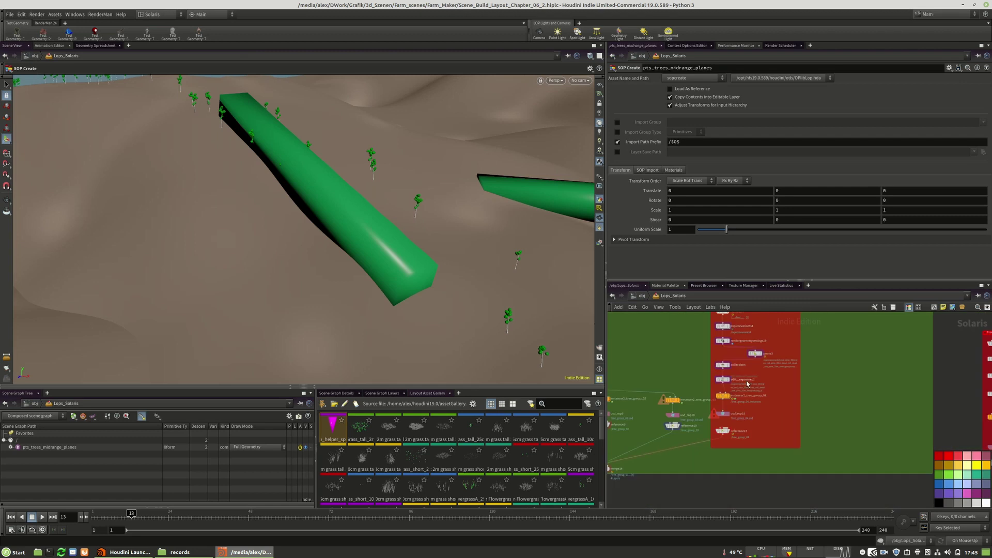
scroll(728, 424, "up", 5)
left_click(726, 417)
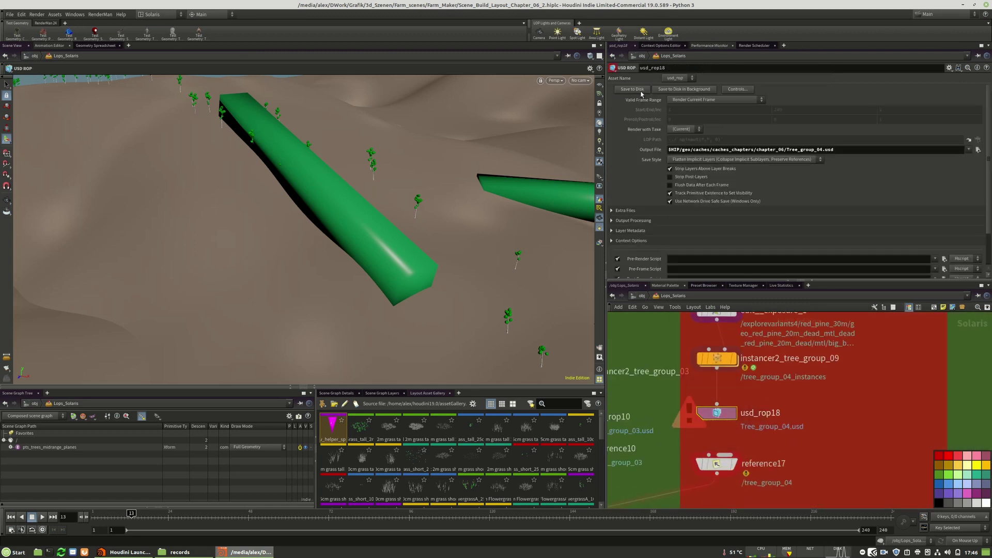
left_click(716, 463)
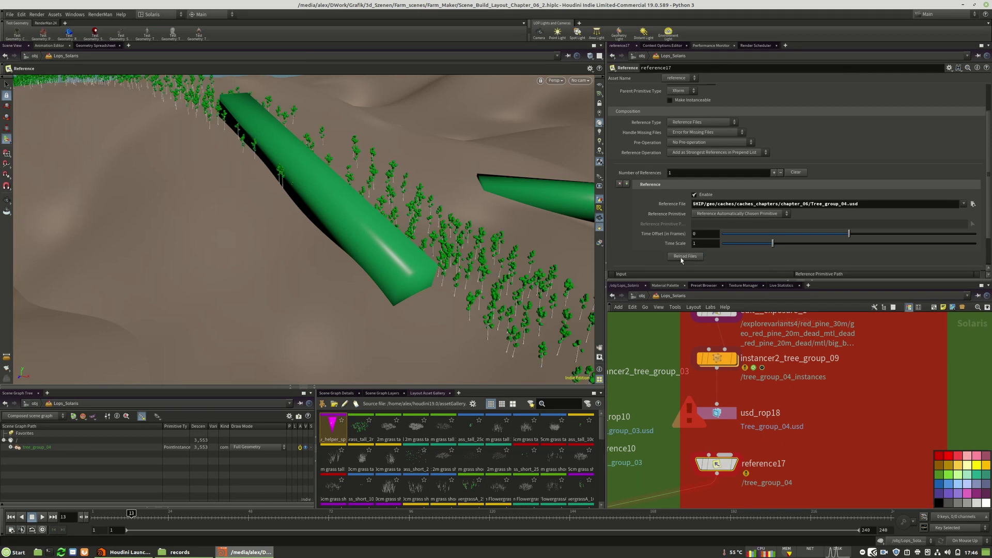
Step: Examine the distribution of the reloaded pines along the green guide shapes from a wider angle
key("Escape")
right_click_drag(445, 218, 248, 208)
middle_click_drag(326, 202, 253, 200)
left_click_drag(274, 248, 513, 256)
Step: Reopen the pts_trees_midrange_planes network and move attribwrangle1 down to make room below scatter1
scroll(750, 462, "down", 5)
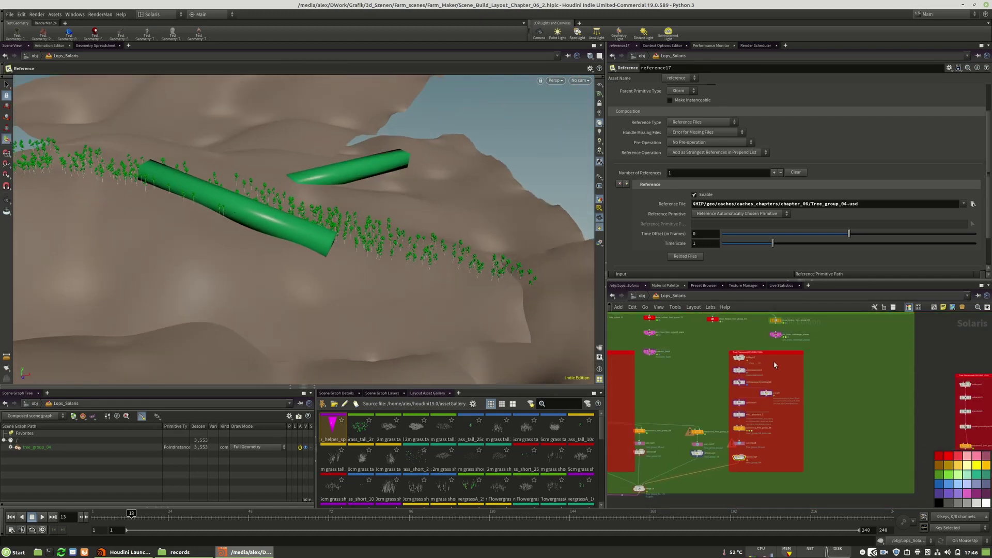
scroll(775, 364, "up", 8)
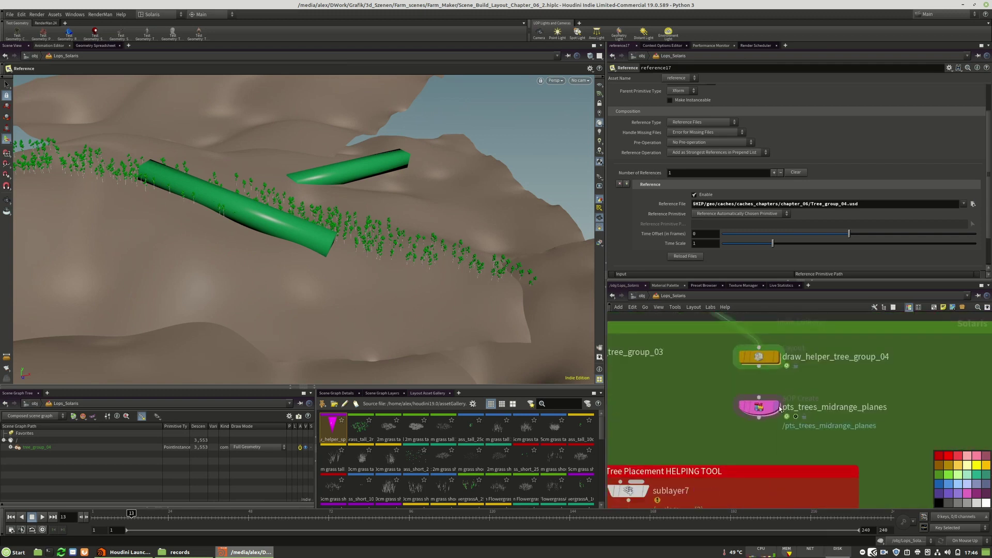
double_click(744, 409)
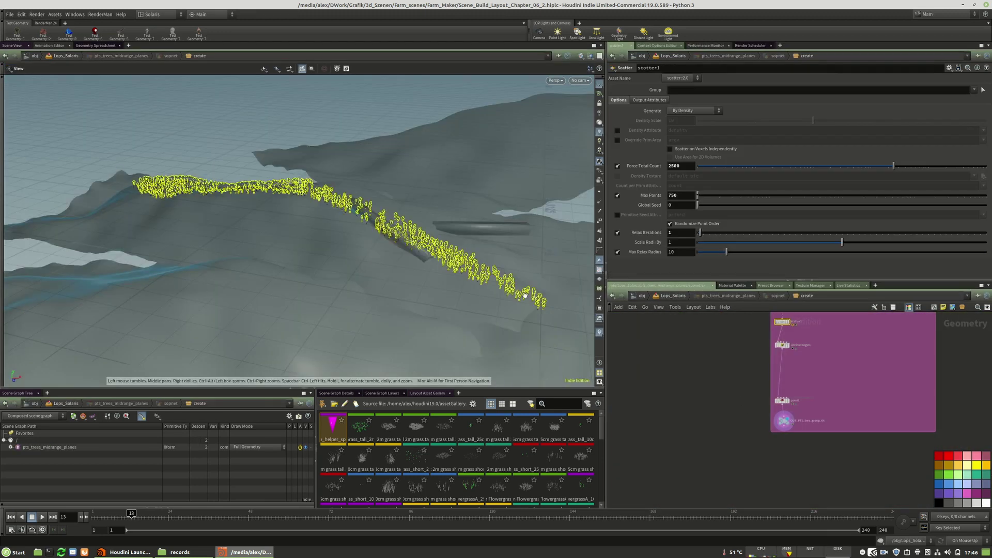
middle_click_drag(788, 340, 783, 380)
scroll(783, 380, "up", 4)
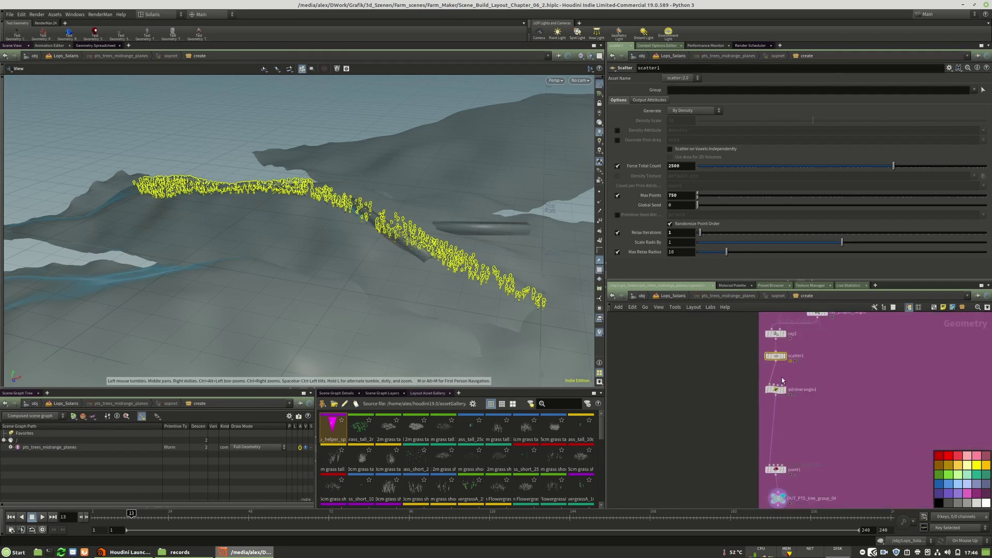
left_click_drag(774, 395, 775, 424)
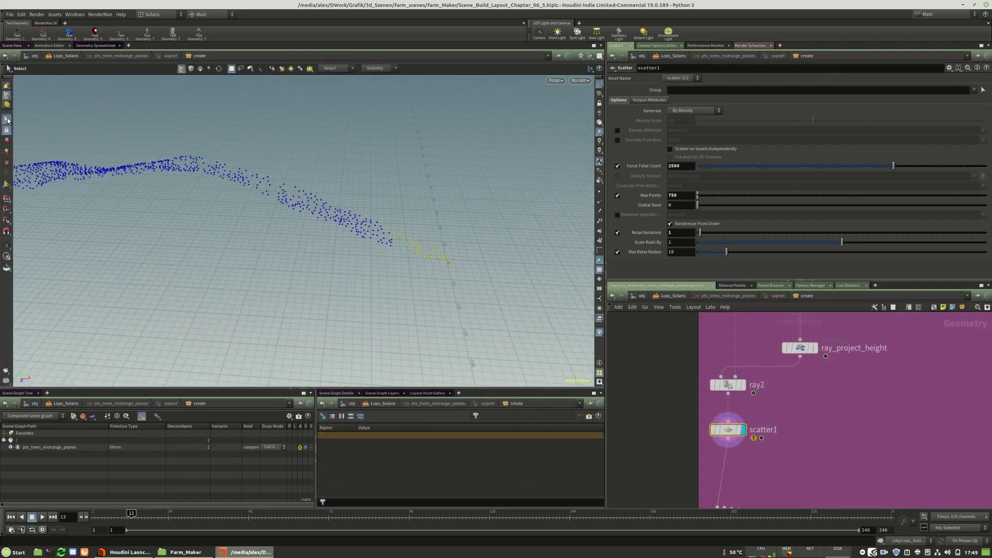
Step: Switch the selection mode to Lasso Picking and lasso scattered points near the lower end of the tree strip
left_click(7, 129)
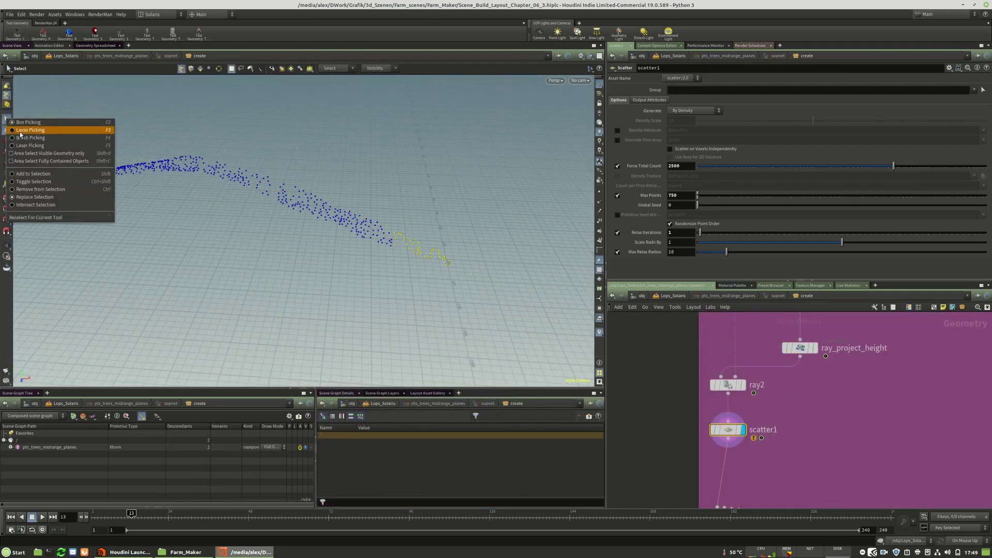
left_click(31, 131)
mouse_move(457, 287)
left_mouse_down()
mouse_move(386, 244)
mouse_move(463, 277)
left_mouse_up()
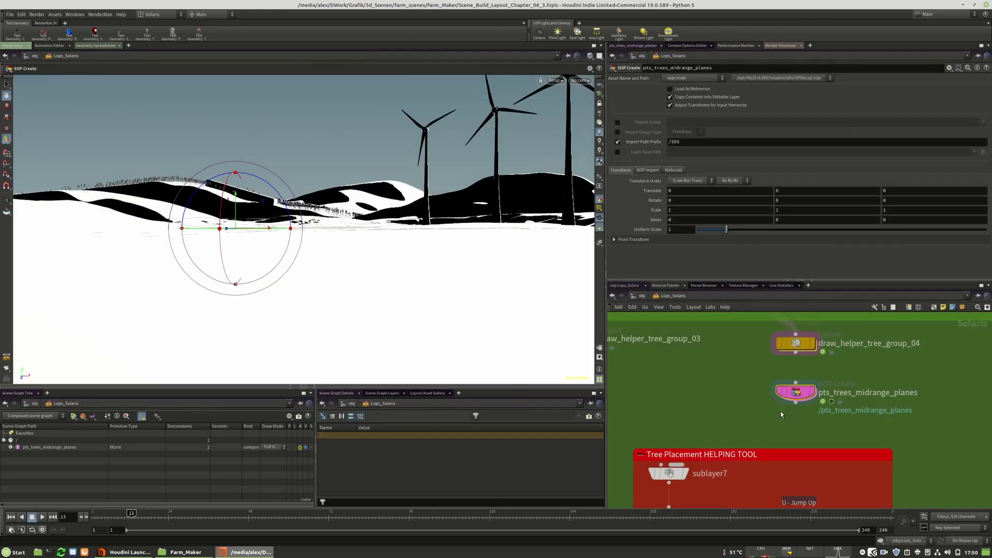
Step: Turn on normal viewport lighting and inspect the placement of the forest_01_left6 and forest_01_left5 guide shapes
left_click(599, 123)
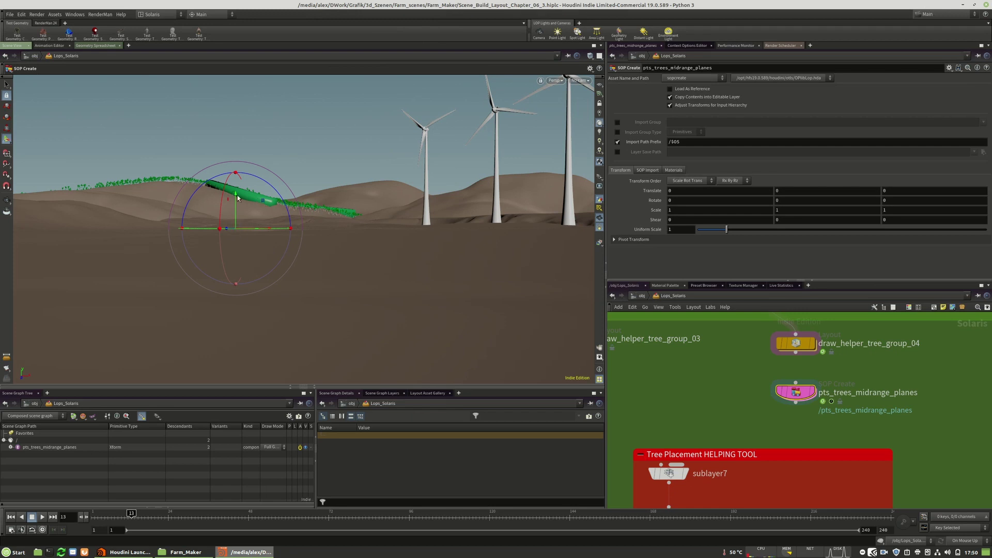
scroll(713, 362, "down", 10)
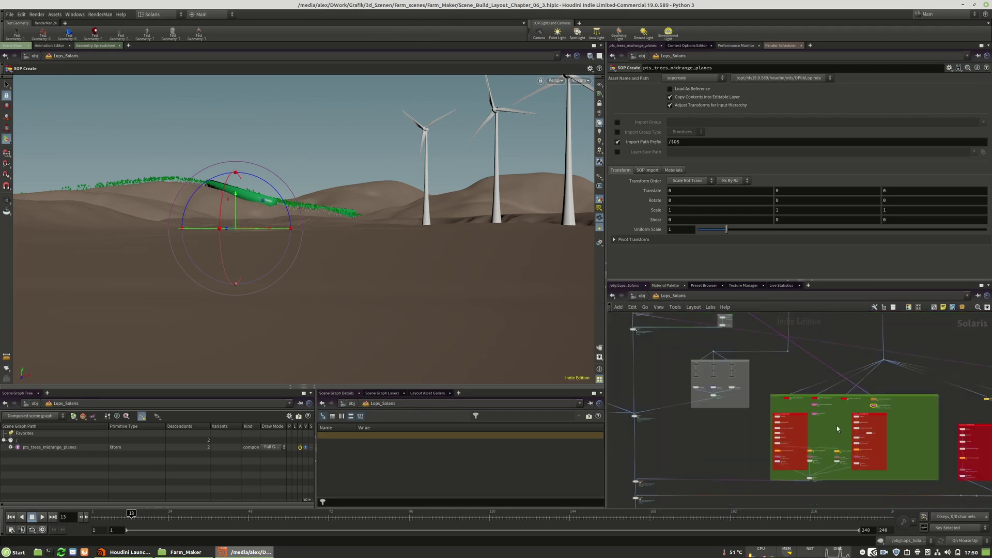
scroll(837, 428, "down", 6)
scroll(731, 399, "up", 10)
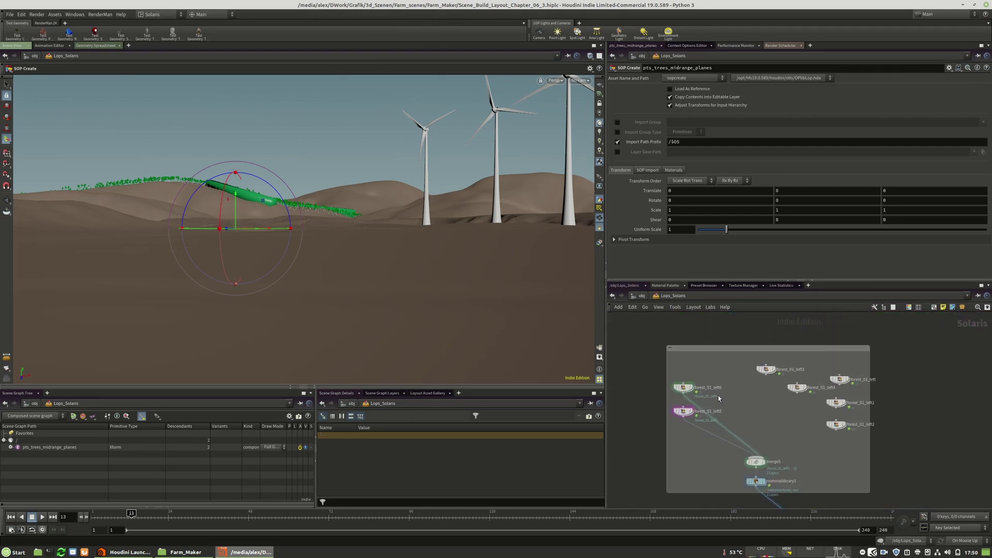
scroll(689, 396, "up", 3)
left_click(684, 386)
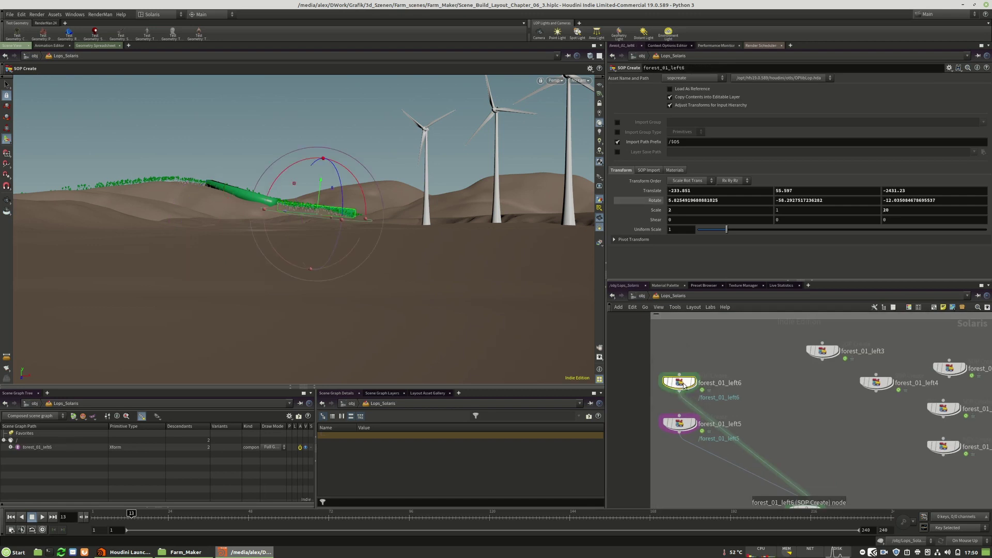
left_click(680, 424)
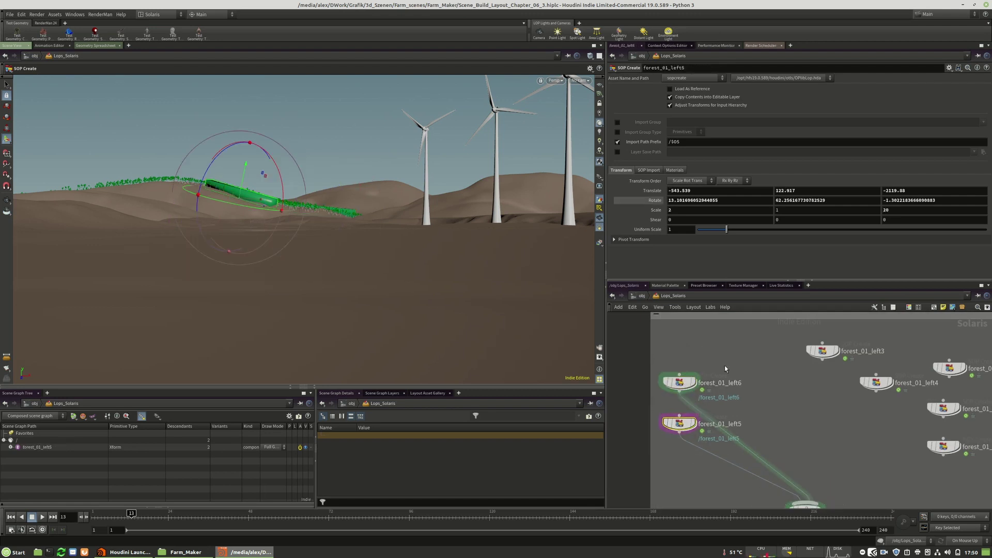
Step: Move forest_01_left5 and forest_01_left6 beside the other forest nodes and cut their wires to the merge below
left_click_drag(693, 436, 811, 433)
key("y")
left_click_drag(838, 467, 762, 467)
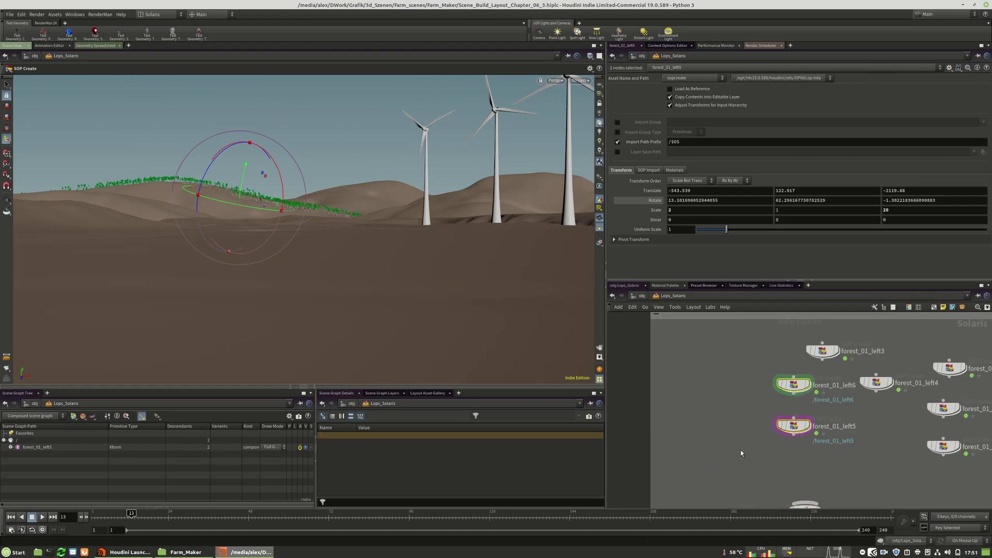
Step: Cut the wire that carries the forest group's output, below materiallibrary1, into the main merge node
middle_click_drag(740, 451, 687, 357)
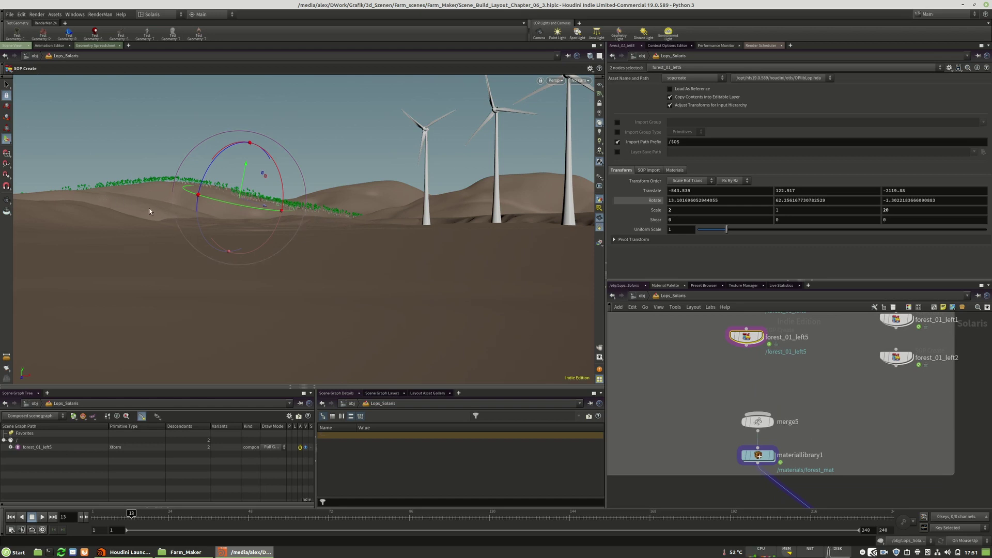
scroll(671, 426, "down", 5)
middle_click_drag(735, 434, 710, 400)
scroll(715, 449, "up", 4)
middle_click_drag(796, 435, 849, 437)
scroll(849, 437, "down", 3)
key("y")
left_click_drag(855, 432, 800, 448)
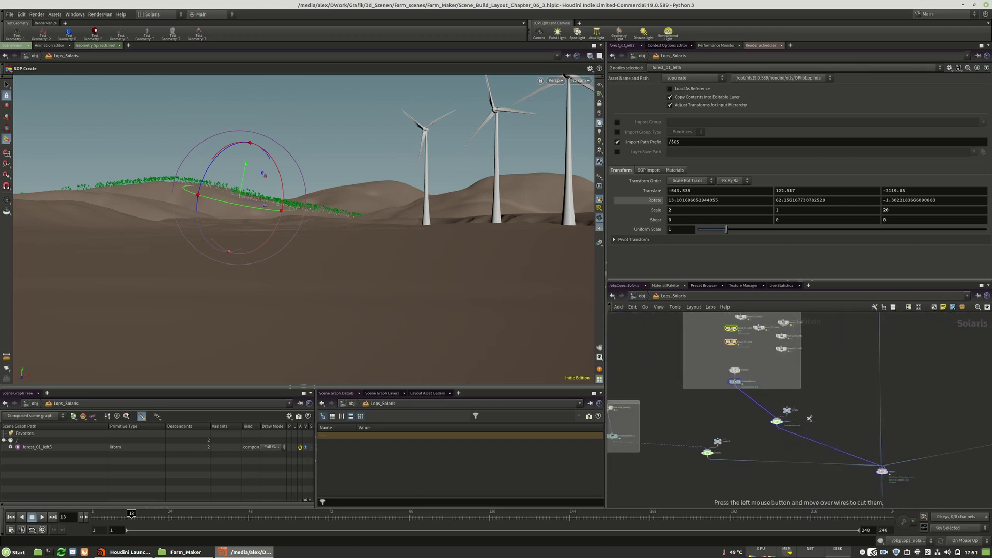
Step: Cut the wire between the small network box's output branch beside the forest group and the main merge node
middle_click_drag(824, 396, 756, 423)
scroll(835, 443, "down", 4)
scroll(678, 395, "down", 3)
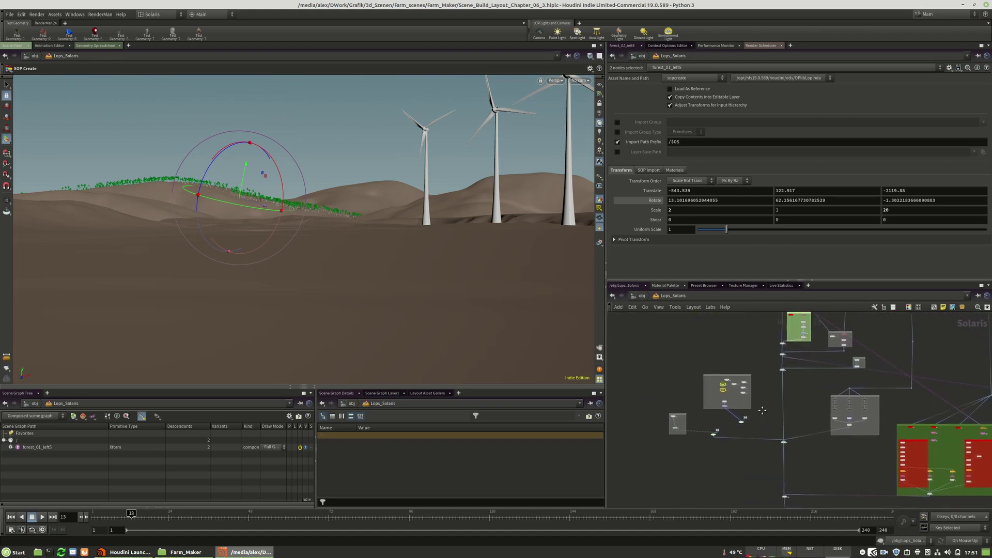
scroll(756, 423, "down", 1)
mouse_move(700, 355)
left_mouse_down()
mouse_move(761, 423)
mouse_move(688, 370)
left_mouse_up()
scroll(693, 423, "up", 8)
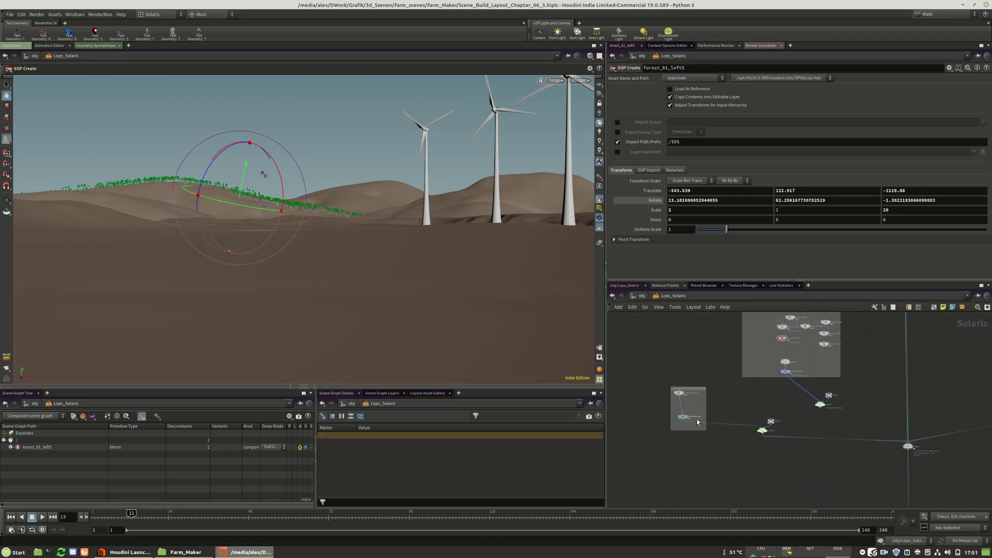
scroll(649, 379, "down", 5)
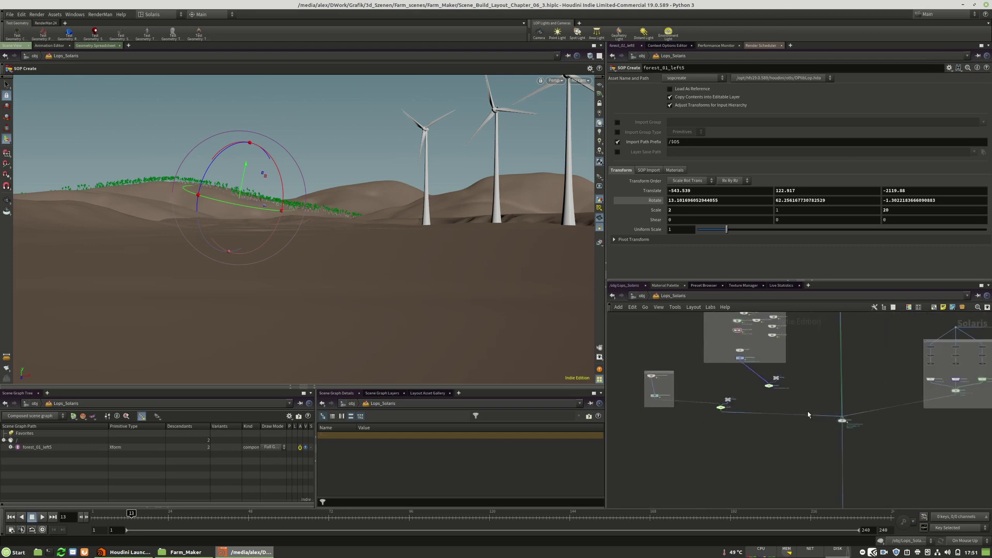
scroll(806, 413, "up", 3)
scroll(796, 413, "down", 4)
scroll(675, 390, "up", 6)
scroll(674, 388, "down", 6)
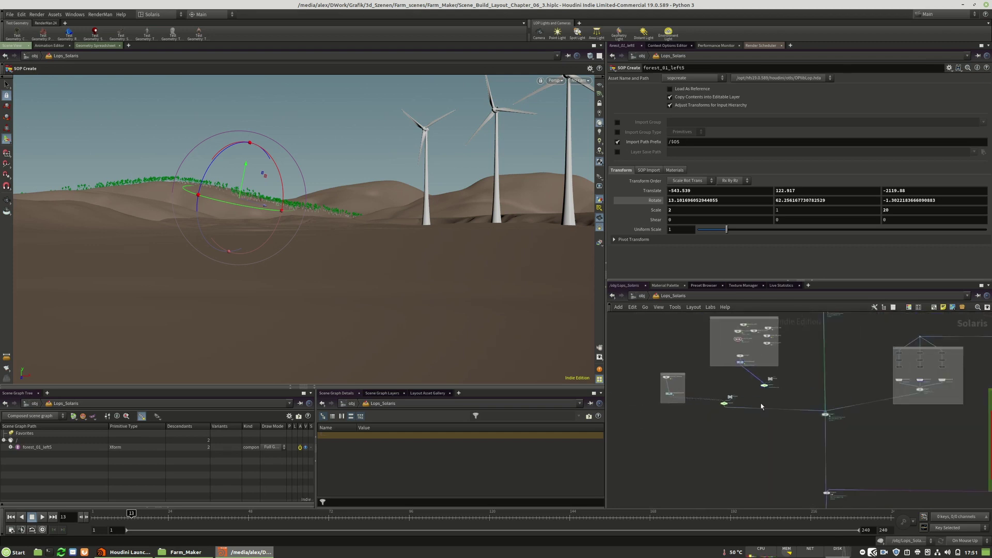
scroll(778, 394, "up", 3)
key("y")
left_click_drag(825, 398, 770, 453)
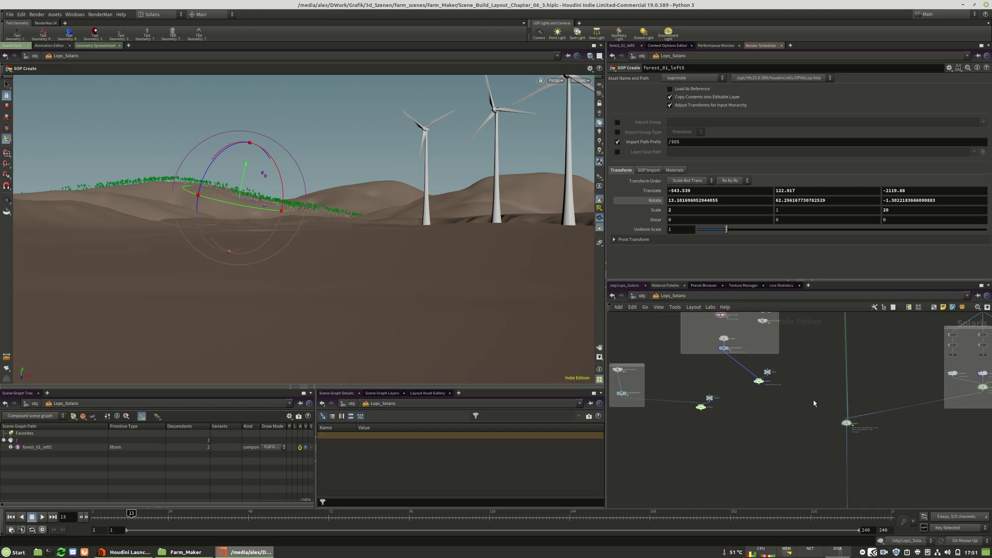
Step: Select all the disconnected forest nodes and both network boxes, and move them into empty space away from the main network
scroll(808, 446, "down", 5)
middle_click_drag(809, 449, 822, 470)
left_click_drag(821, 464, 704, 374)
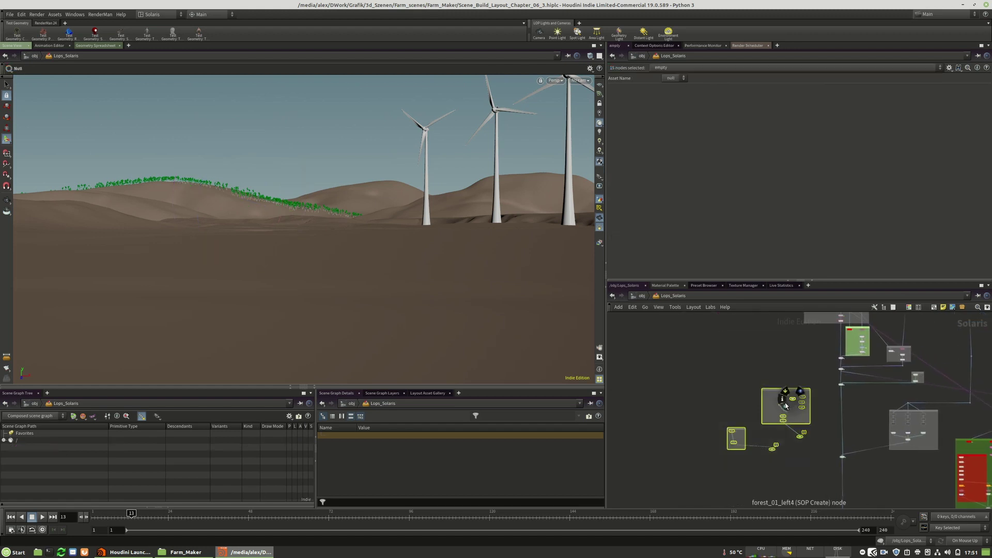
left_click_drag(781, 403, 683, 363)
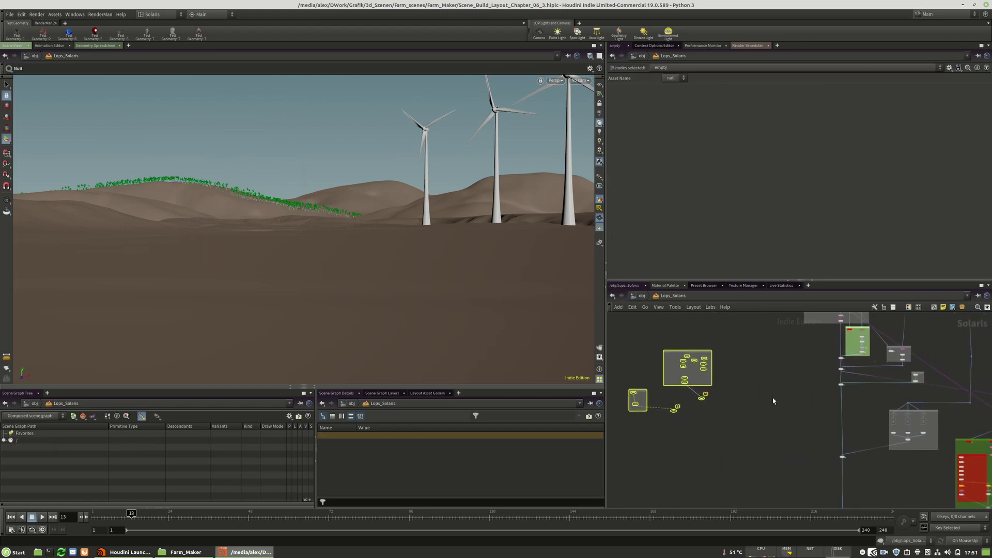
middle_click_drag(772, 399, 828, 430)
left_click_drag(760, 406, 729, 398)
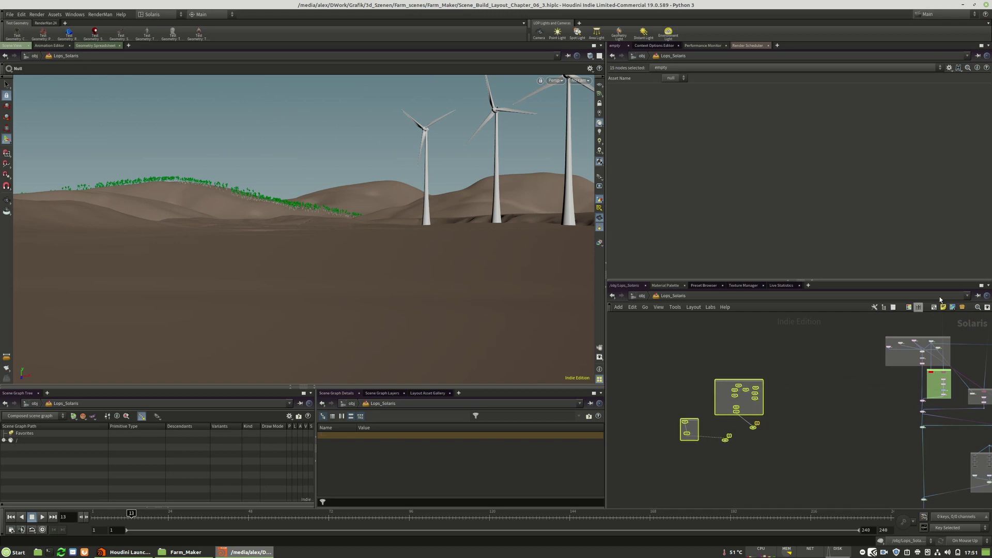
left_click(838, 439)
Step: Open the draw_helper_tree_group_04 layout node in the green tree placement box
middle_click_drag(838, 438, 669, 353)
scroll(668, 353, "down", 3)
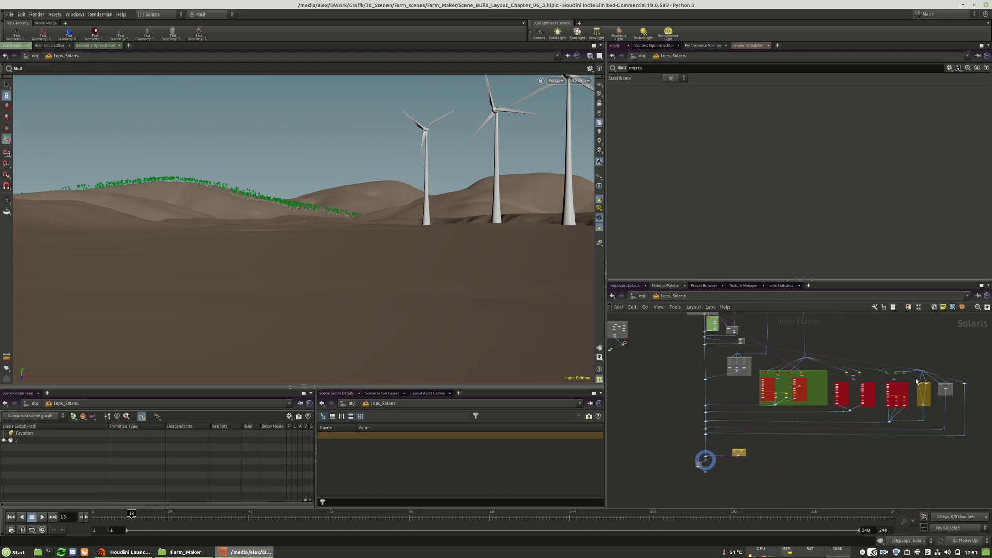
scroll(919, 375, "up", 5)
middle_click_drag(973, 438, 956, 413)
scroll(931, 413, "down", 5)
middle_click_drag(778, 398, 904, 399)
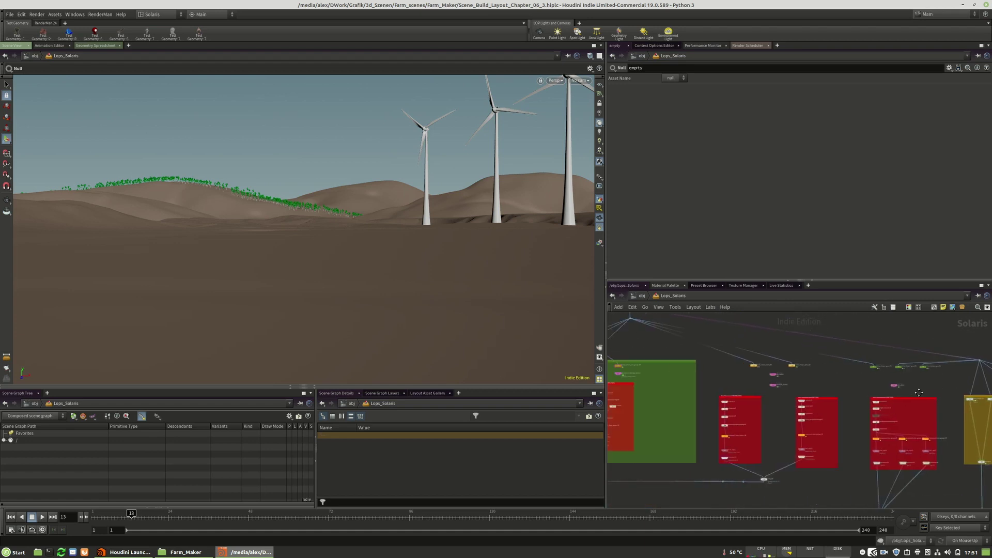
middle_click_drag(703, 384, 900, 402)
scroll(899, 400, "down", 1)
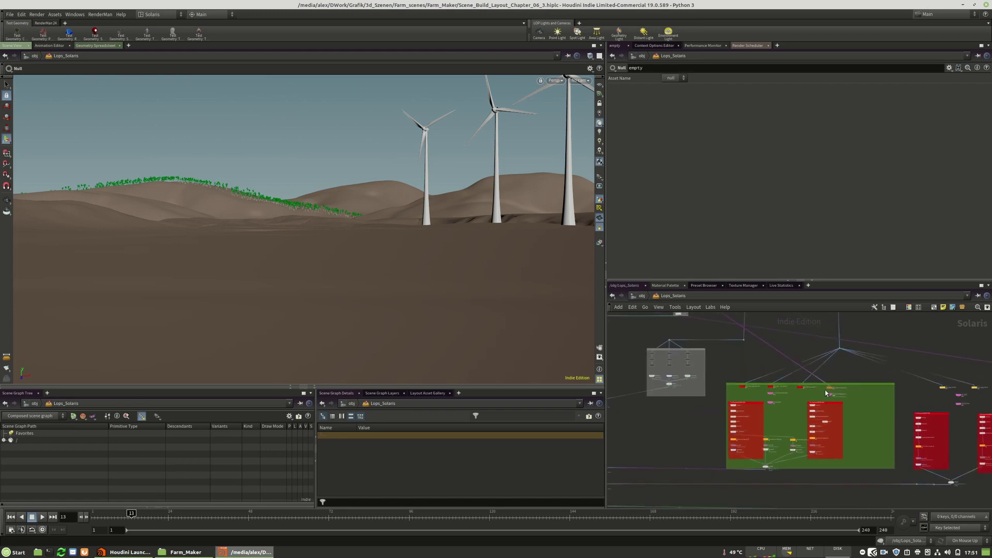
scroll(834, 391, "up", 10)
left_click(820, 381)
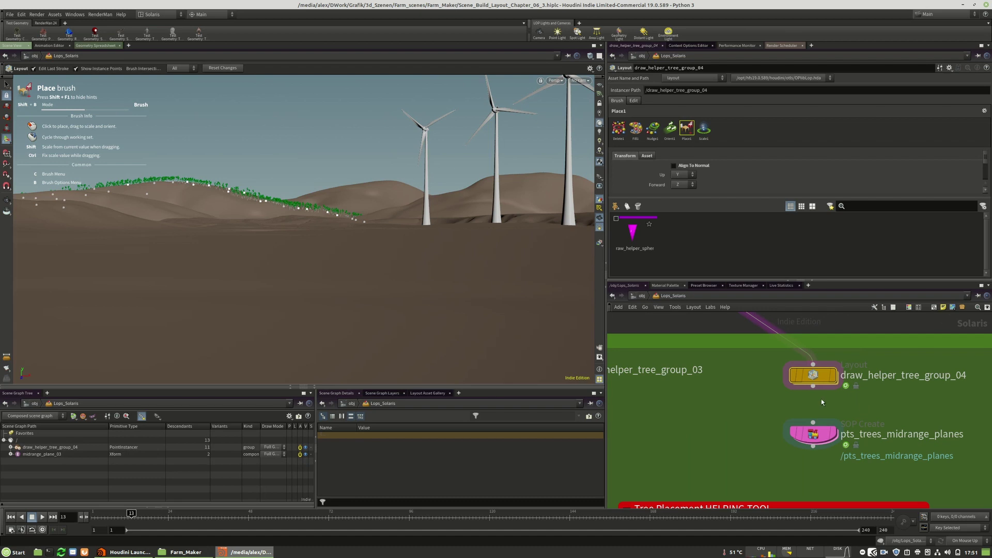
Step: Open the parameters of sublayer7 in the Tree Placement HELPING TOOL box that feeds instancer2_tree_group_09
middle_click_drag(867, 405, 836, 345)
scroll(846, 454, "down", 6)
scroll(829, 398, "up", 4)
scroll(828, 401, "down", 5)
middle_click_drag(828, 400, 811, 367)
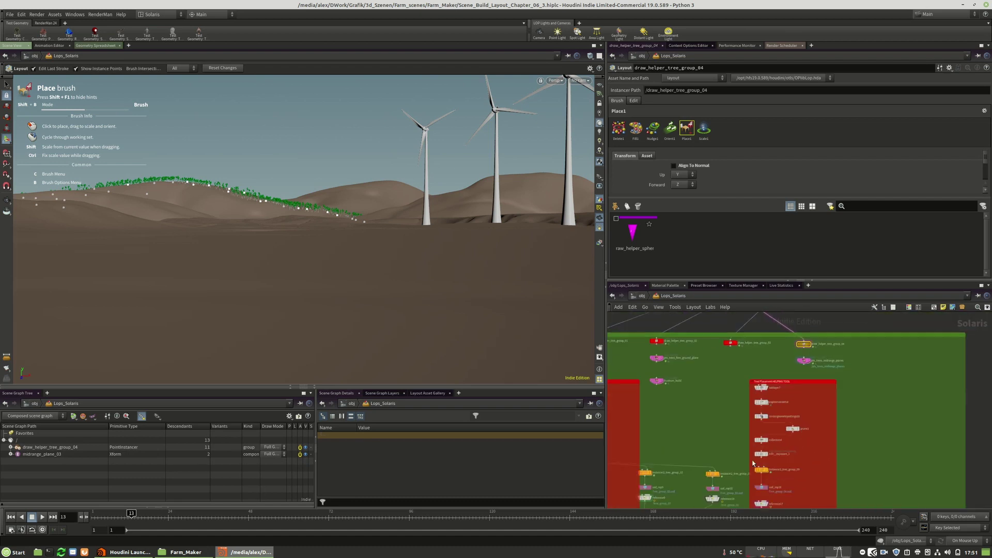
scroll(781, 439, "up", 6)
middle_click_drag(795, 426, 785, 375)
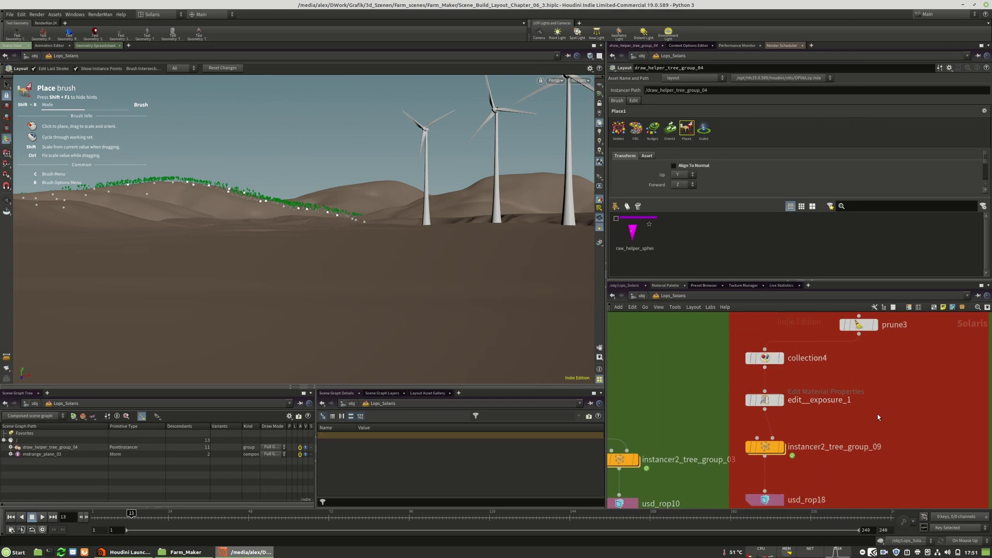
scroll(874, 439, "down", 5)
scroll(836, 324, "up", 5)
left_click(824, 370)
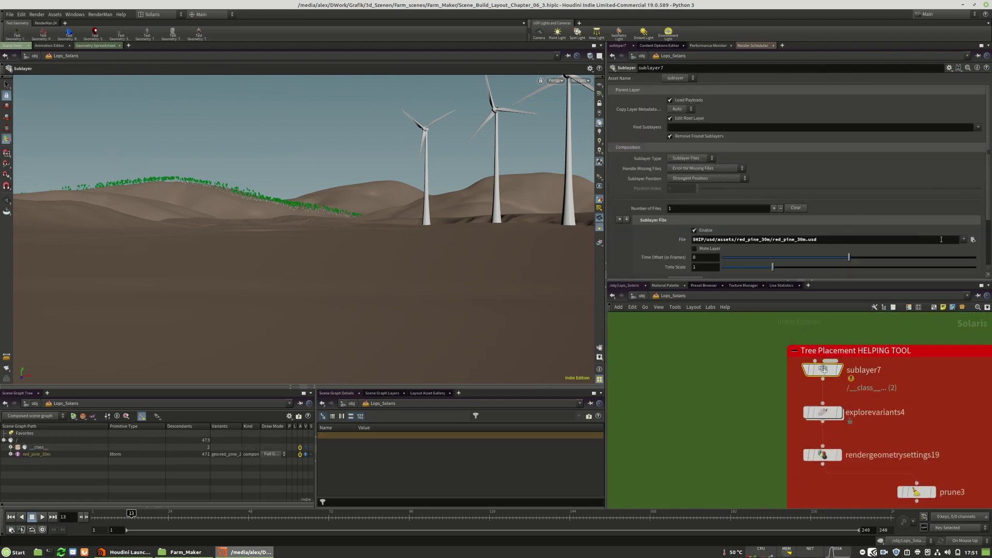
Step: Add a second file entry to sublayer7 and load $HIP/usd/assets/red_pine_40m/red_pine_40m.usd into it
left_click(774, 208)
scroll(800, 209, "down", 2)
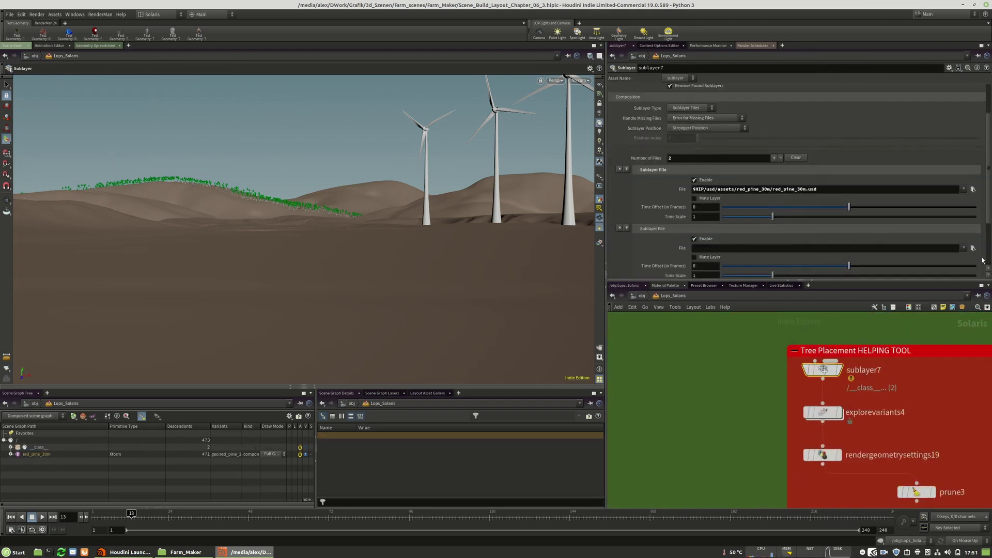
left_click(973, 248)
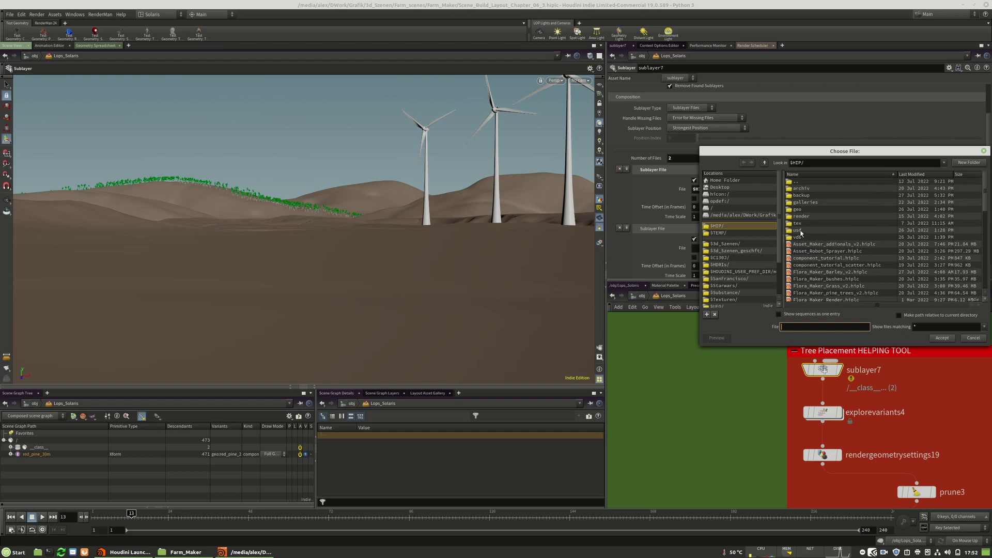
double_click(806, 232)
double_click(800, 188)
scroll(848, 271, "down", 2)
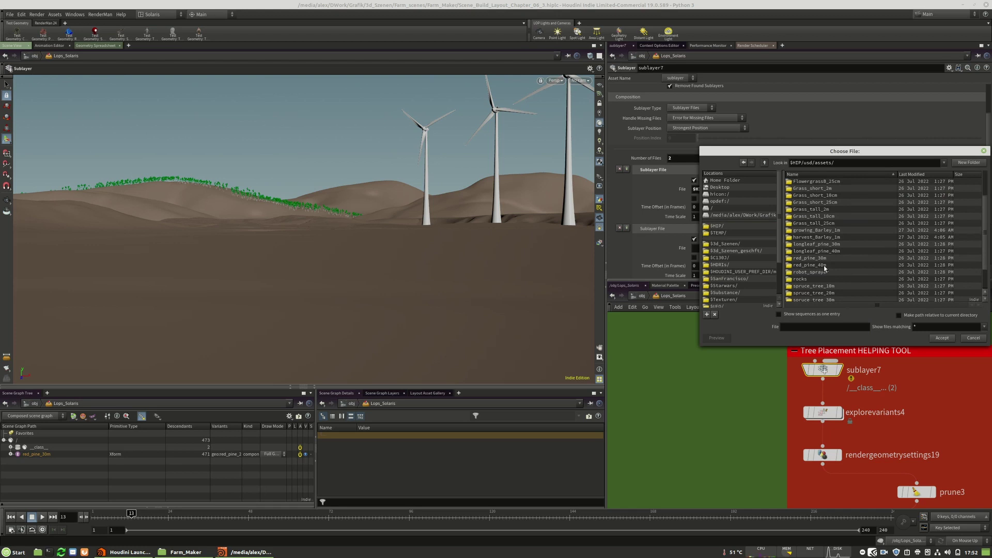
double_click(825, 266)
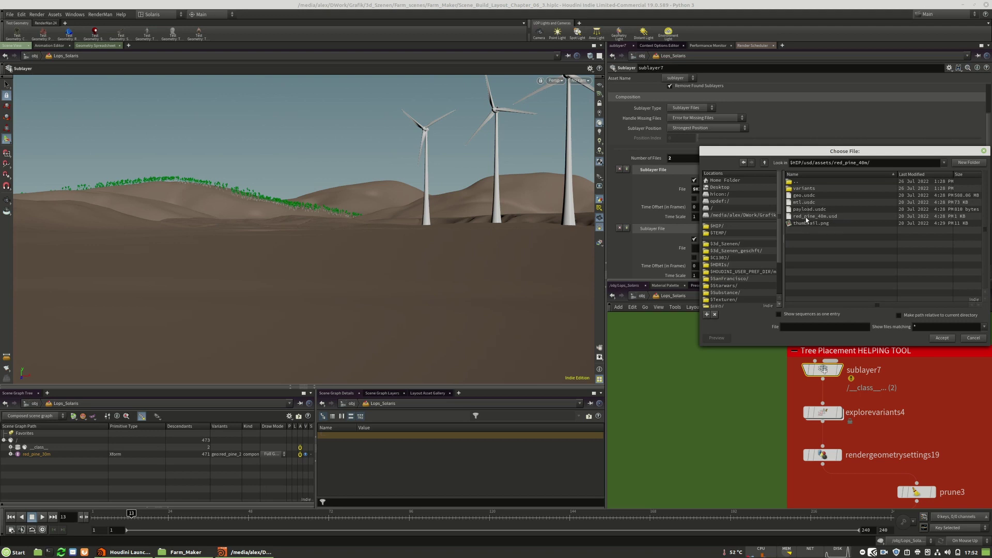
double_click(807, 220)
Step: Add a third file entry to sublayer7 and load $HIP/usd/assets/bushes/bushes.usd into it
scroll(874, 228, "down", 3)
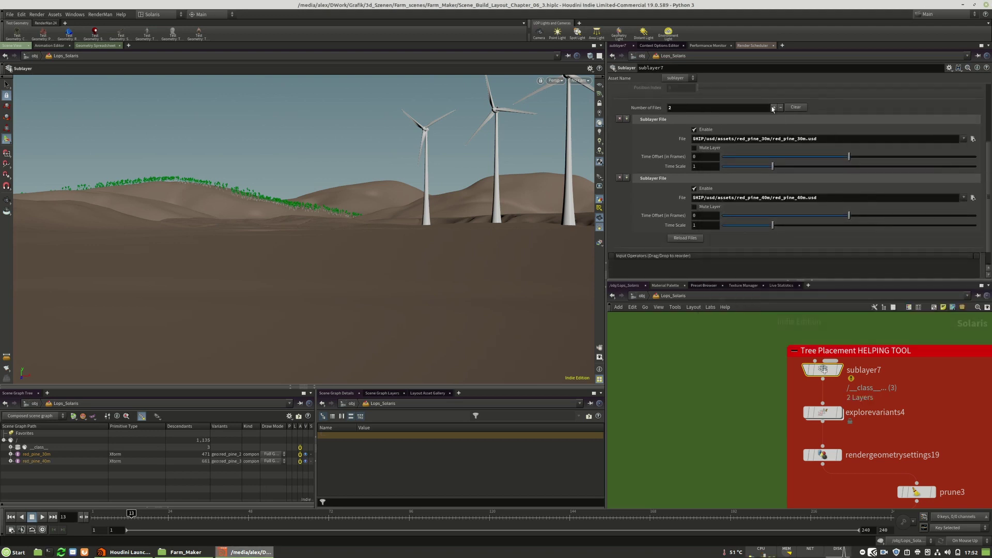
left_click(773, 108)
scroll(790, 227, "down", 3)
left_click(973, 178)
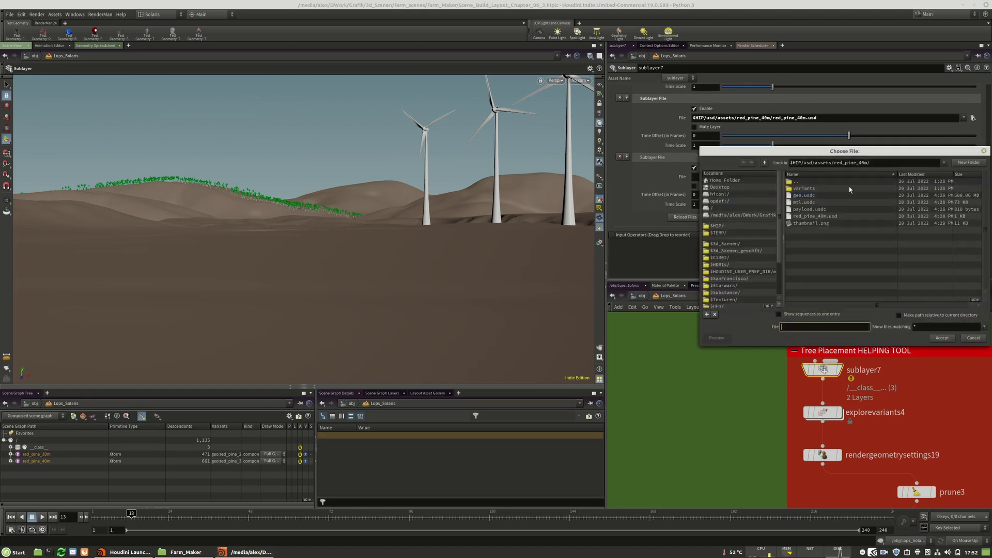
double_click(806, 183)
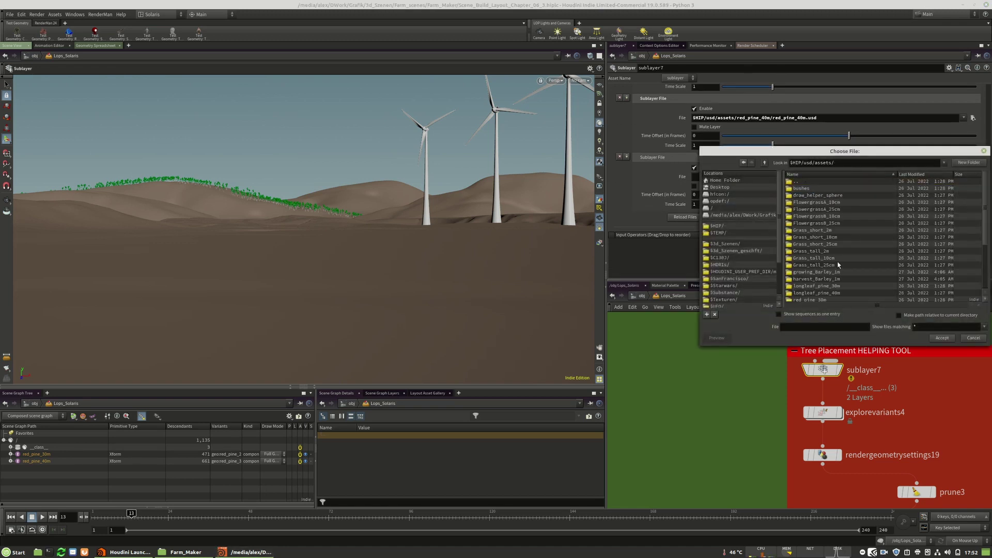
scroll(827, 281, "down", 1)
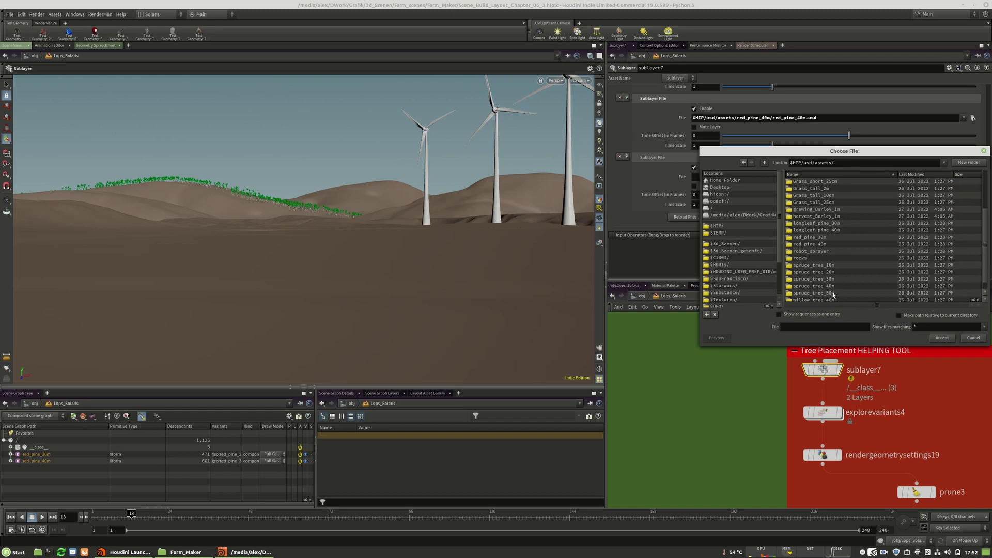
scroll(833, 295, "down", 1)
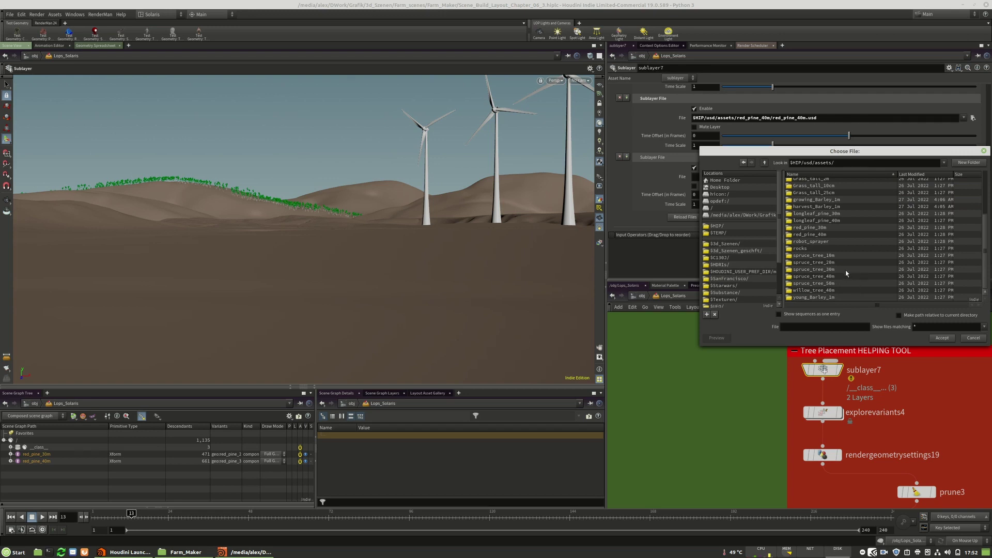
scroll(840, 254, "up", 3)
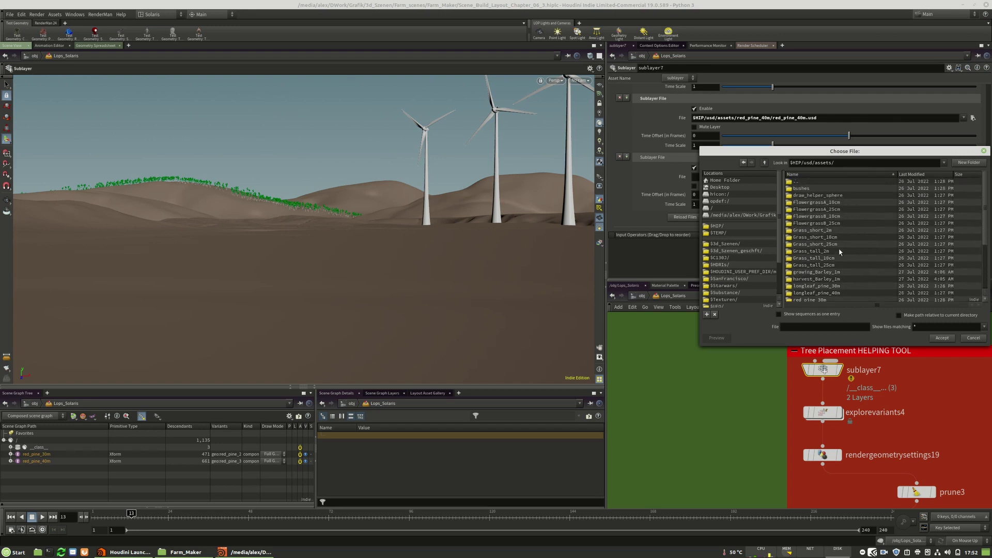
double_click(799, 189)
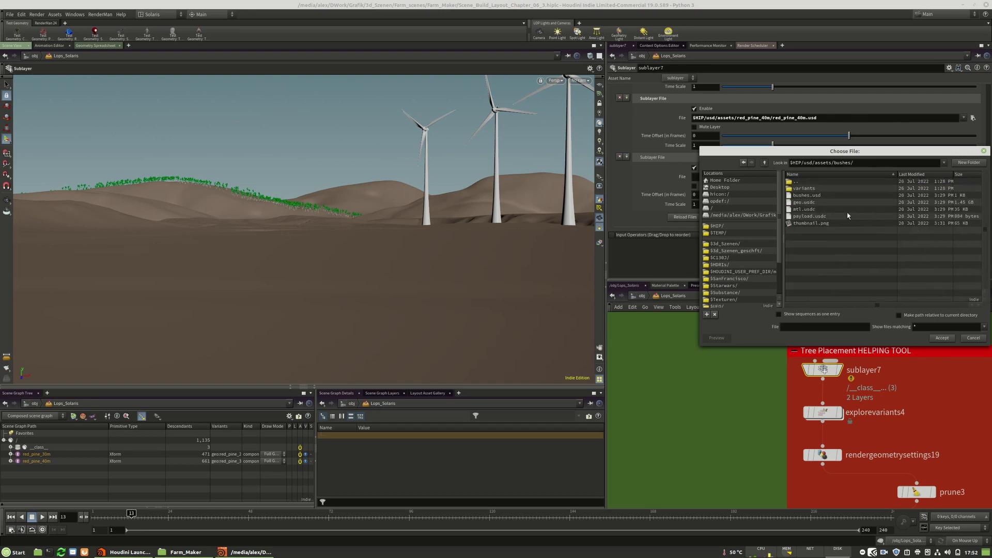
double_click(806, 197)
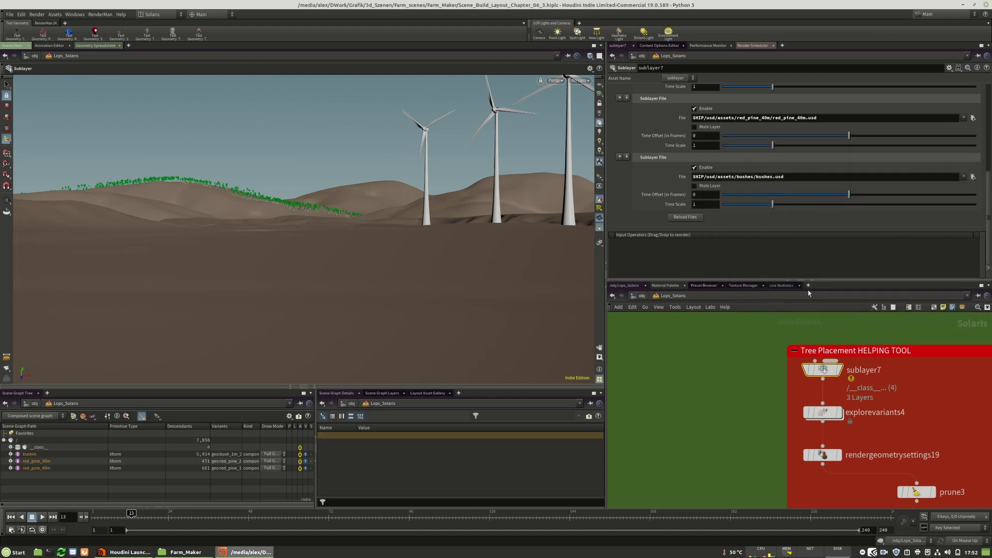
Step: Select explorevariants4 and display its output in the viewport
middle_click_drag(941, 442, 834, 394)
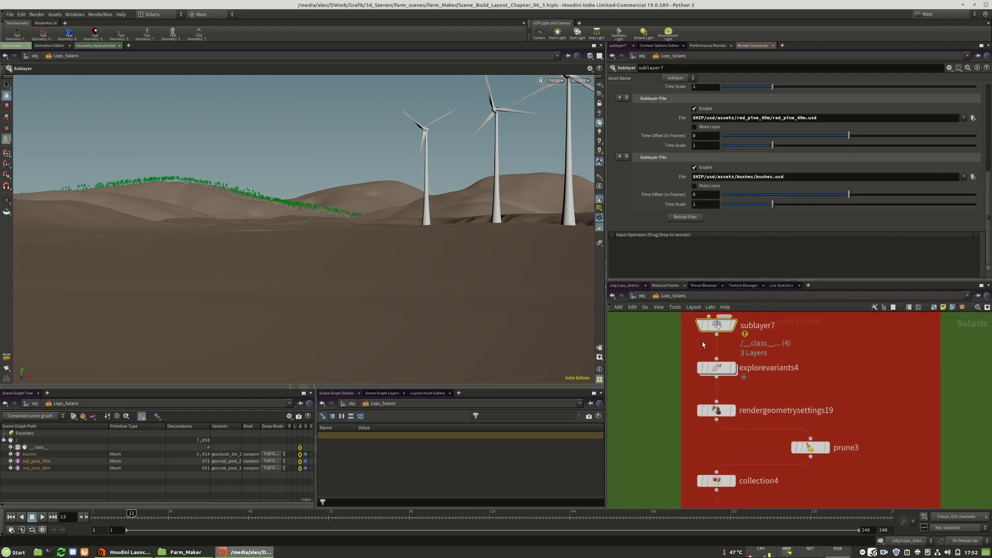
middle_click_drag(721, 409, 732, 411)
mouse_move(747, 376)
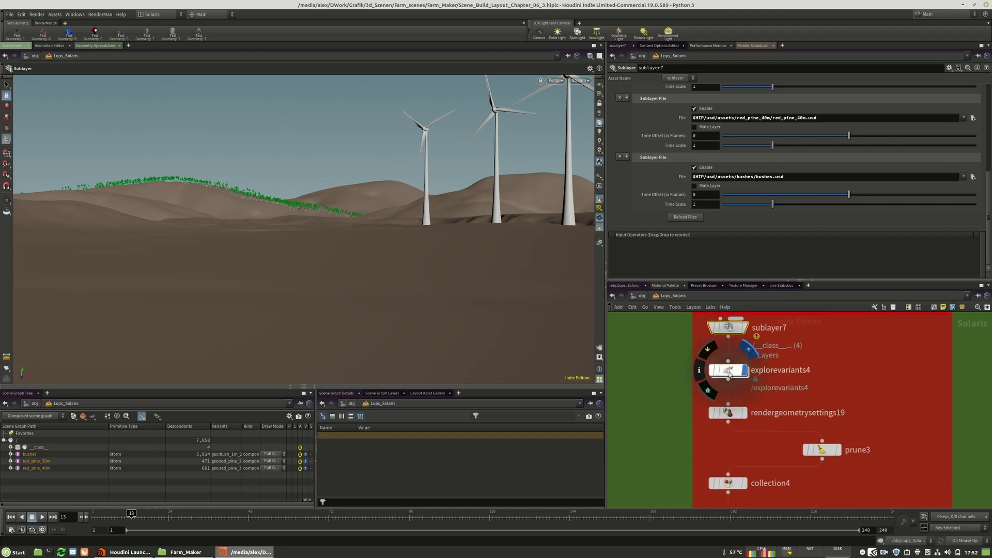
left_click(729, 371)
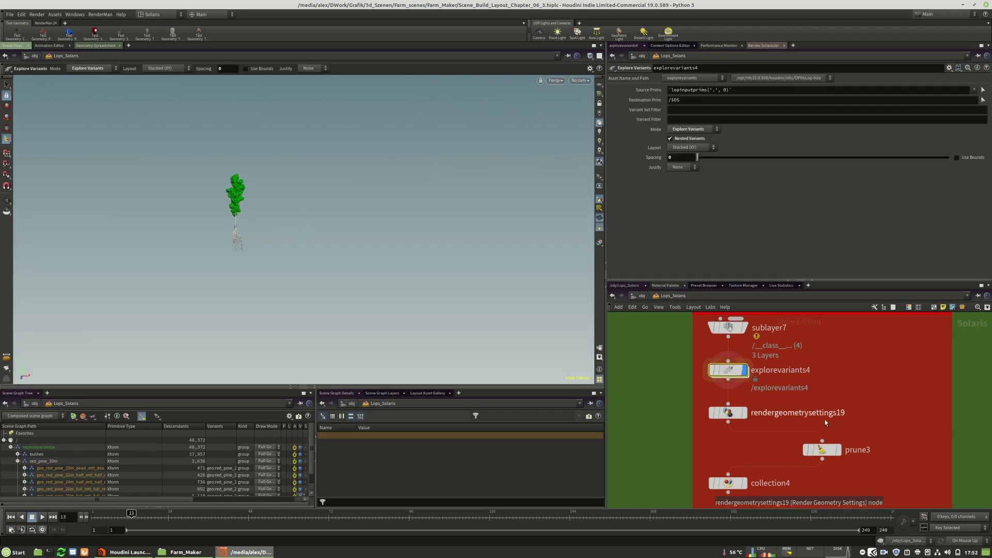
Step: Display the collection4 node's output and open its parameters
middle_click_drag(852, 394, 876, 349)
middle_click_drag(801, 403, 755, 385)
left_click(722, 365)
left_click_drag(818, 400, 805, 400)
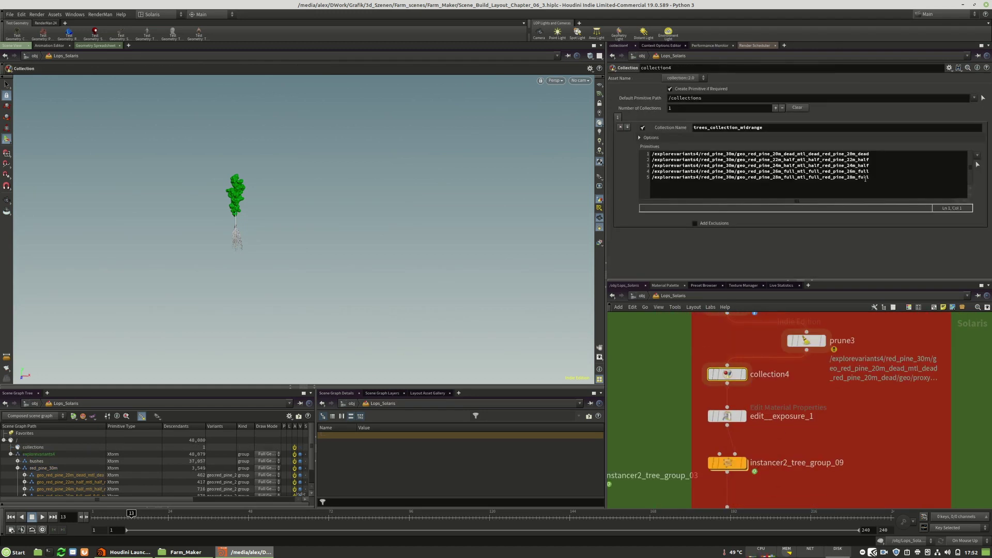
Step: Make room for more paths in the trees_collection_midrange primitives list by adding empty lines below the existing red pine entries
left_click(865, 179)
key("Return")
key("Return")
key("Return")
key("Return")
key("Return")
key("Return")
key("Return")
key("Return")
key("Return")
key("Return")
key("Return")
key("Return")
left_click(872, 184)
key("Return")
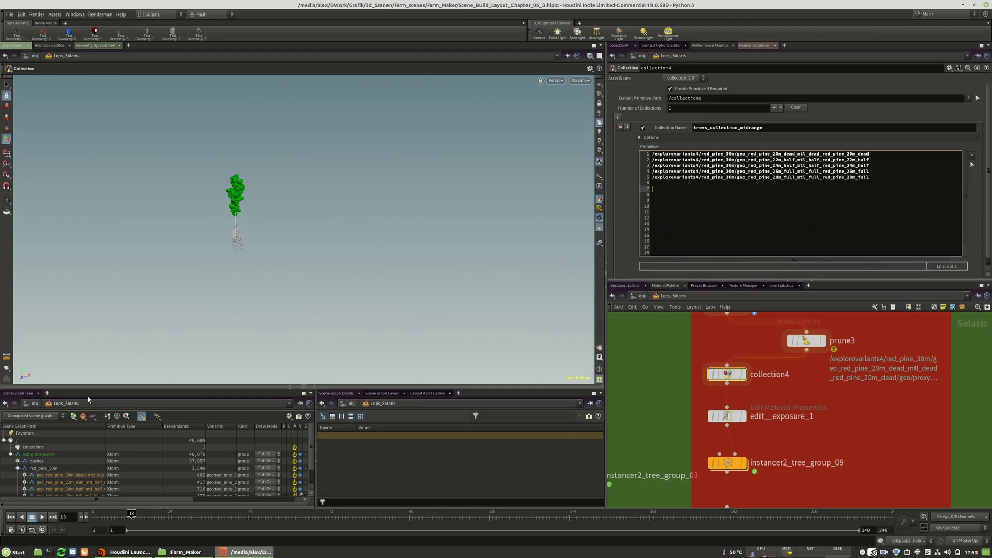
Step: Add the 30m dead variant of red_pine_40m from the scene graph to the trees_collection_midrange primitives, below the red_pine_30m paths
scroll(71, 460, "down", 1)
left_click(17, 492)
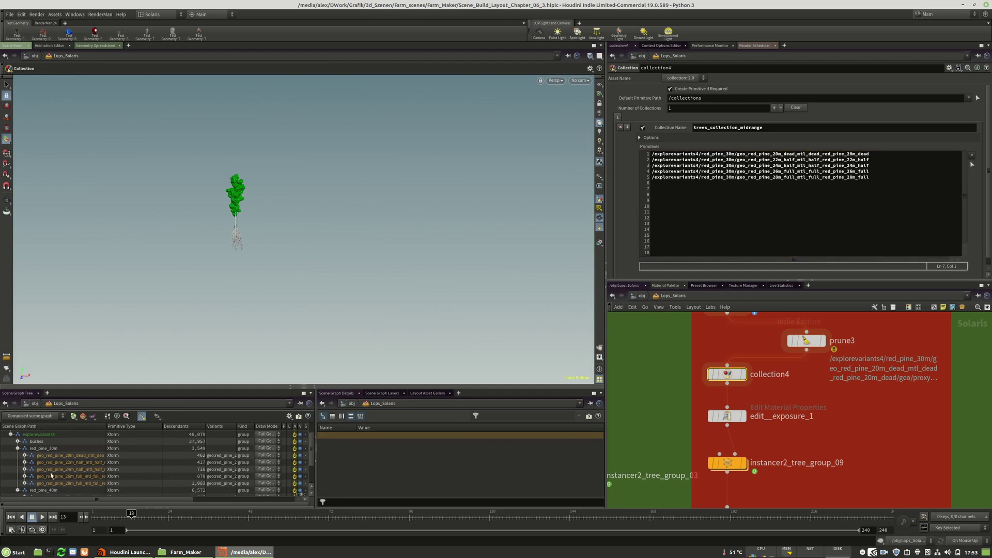
scroll(50, 473, "down", 2)
double_click(63, 463)
left_click(24, 443)
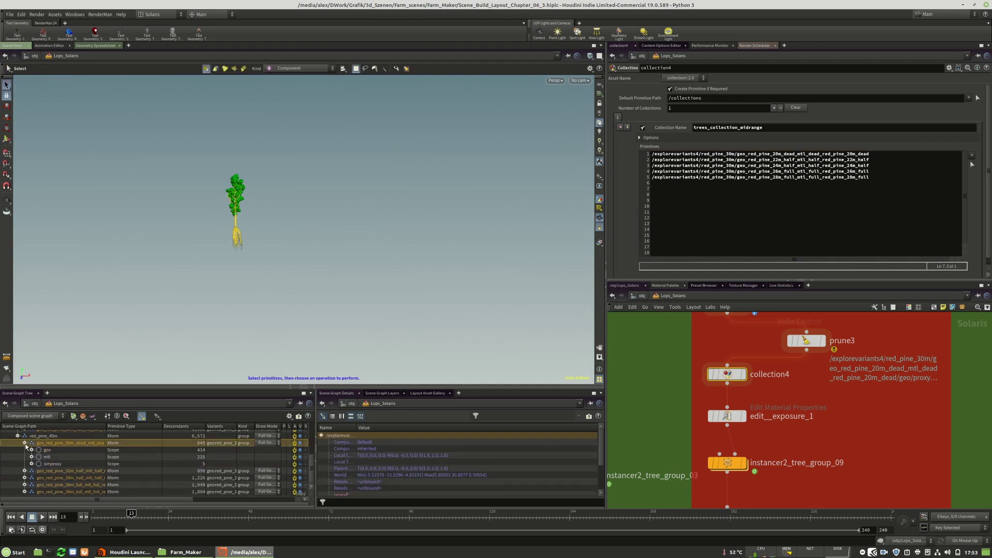
left_click_drag(45, 460, 654, 191)
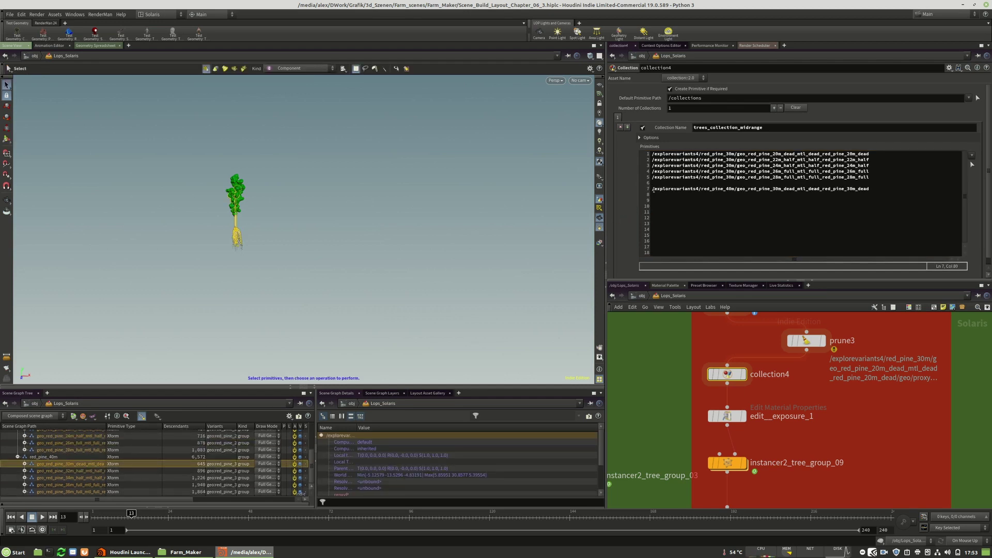
Step: Add the remaining red_pine_40m variants to the primitives list: 32m half, 34m half, 36m full and 38m full, each on its own line
left_click_drag(66, 471, 652, 196)
left_click_drag(88, 472, 662, 203)
left_click_drag(57, 471, 651, 201)
key("BackSpace")
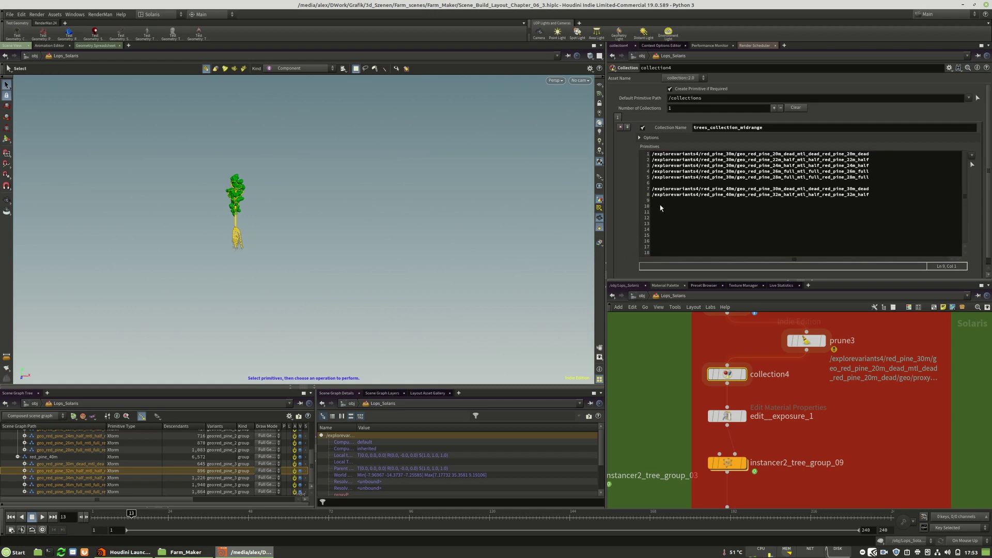
left_click_drag(52, 481, 654, 219)
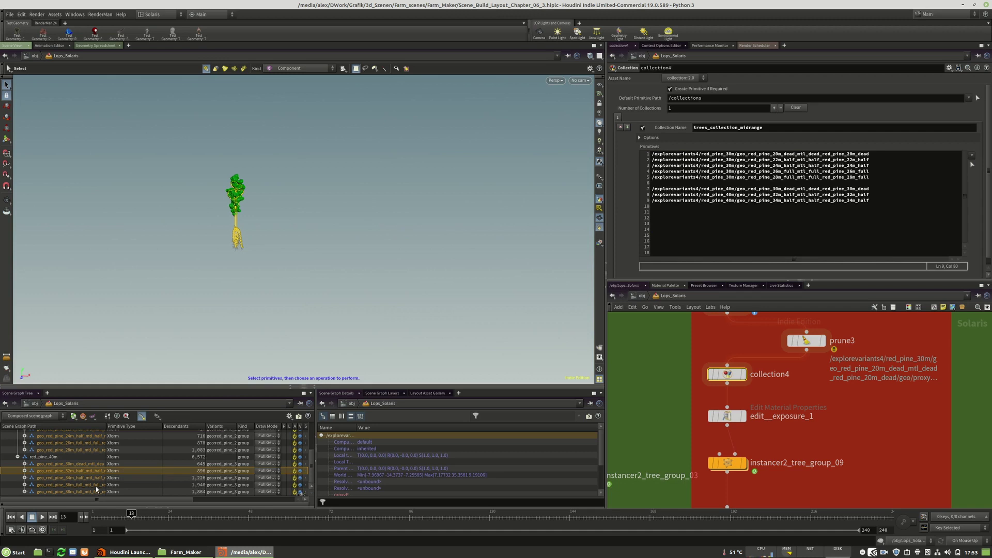
left_click_drag(86, 485, 686, 259)
left_click_drag(667, 200, 656, 208)
left_click_drag(68, 494, 656, 212)
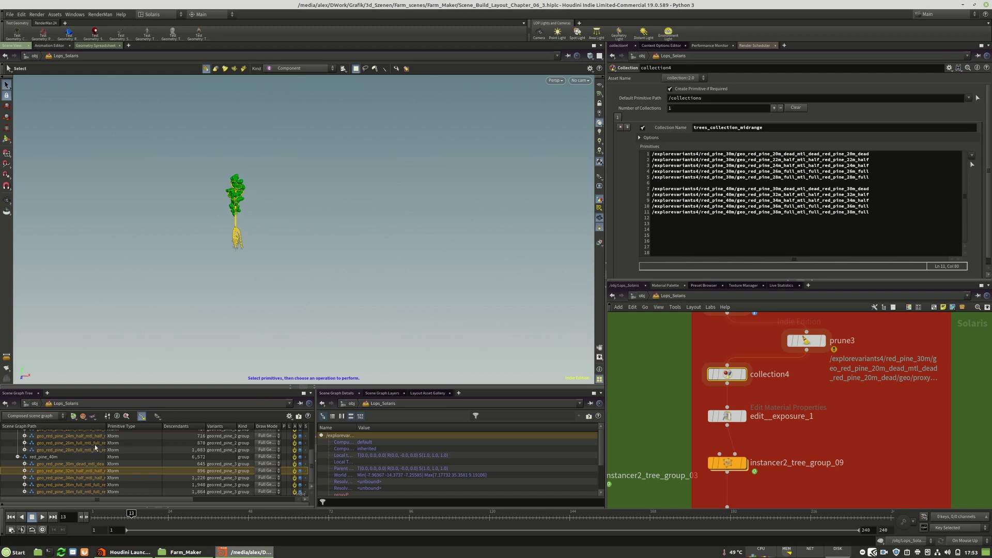
Step: Expand the bushes primitive in the scene graph and add the geo_bush_3m_2 and geo_bush_3m paths to the collection below the pines
scroll(88, 456, "up", 3)
left_click(18, 461)
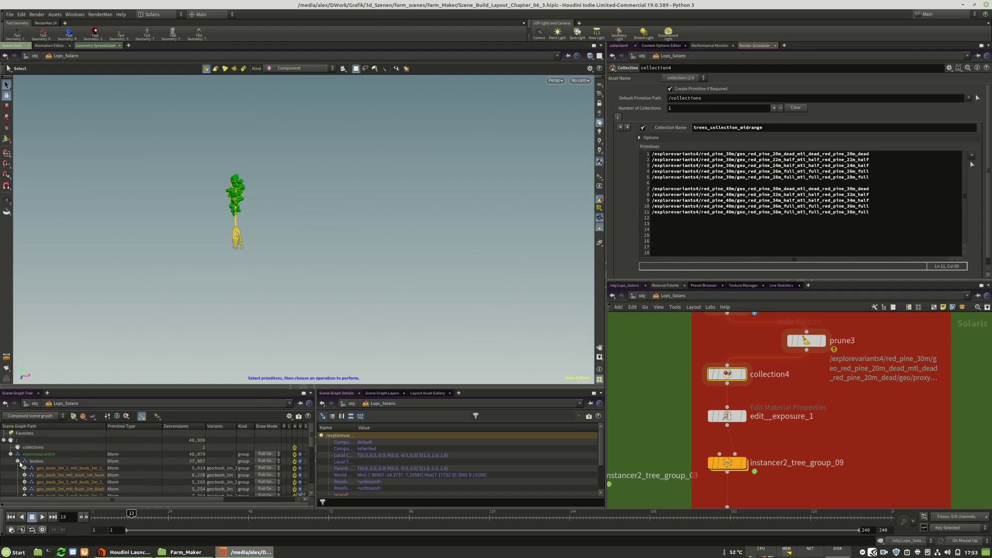
scroll(130, 434, "down", 1)
left_click(832, 224)
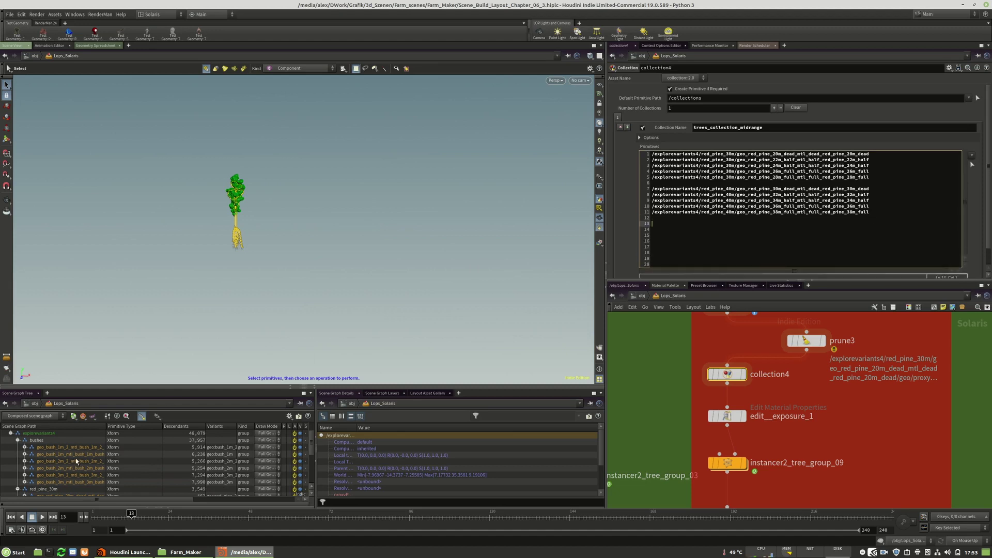
left_click_drag(106, 426, 169, 426)
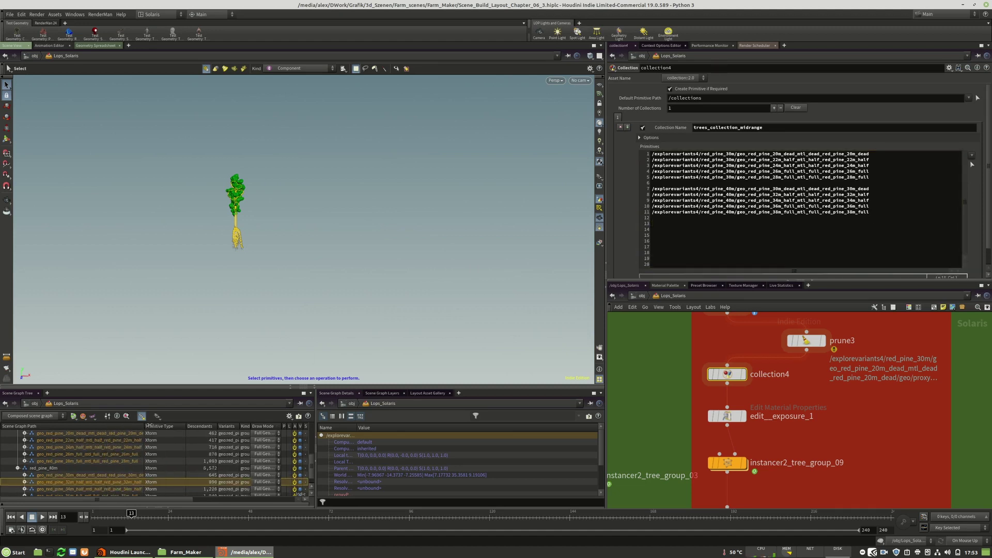
scroll(130, 457, "up", 2)
scroll(128, 454, "down", 1)
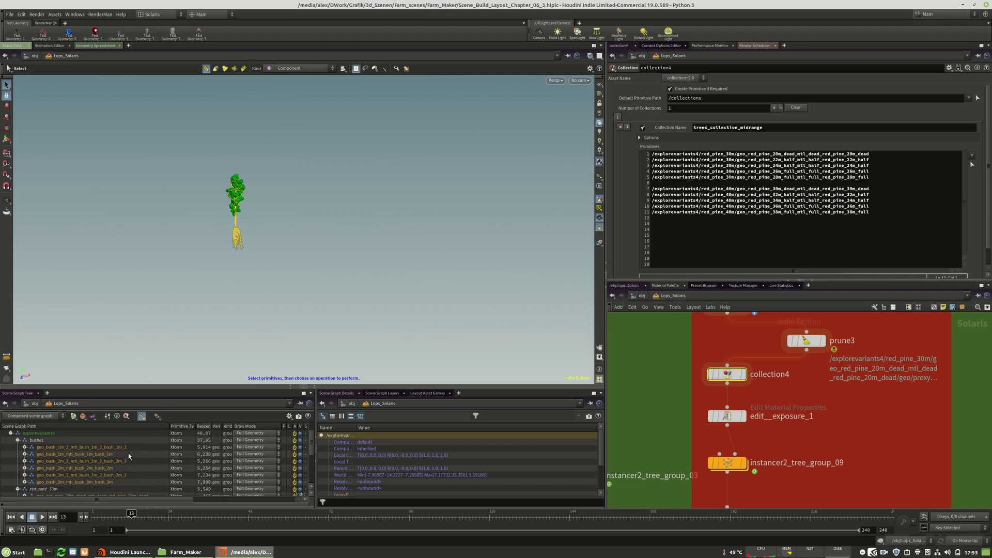
left_click_drag(42, 479, 658, 226)
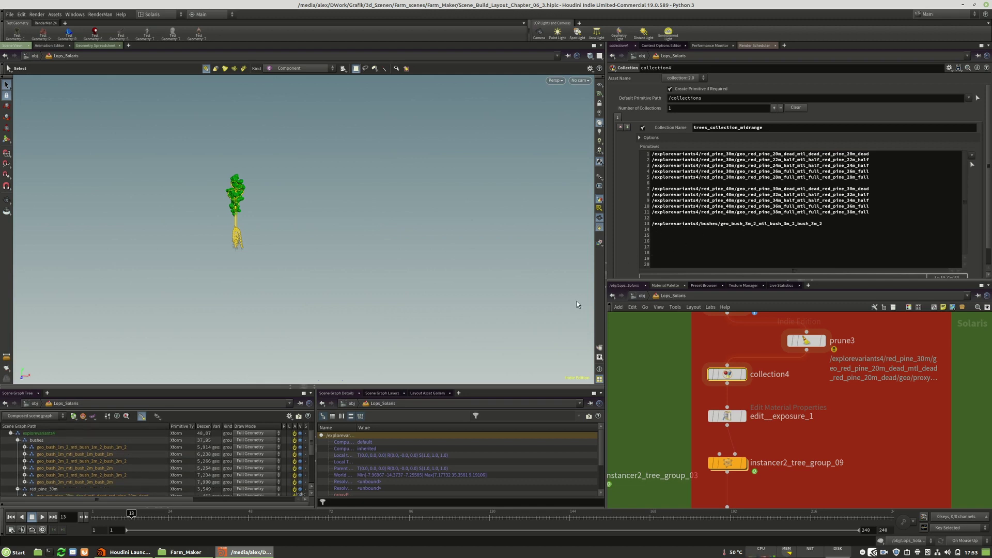
left_click_drag(50, 482, 659, 230)
Step: Check usd_rop18's output settings and display the instancer2_tree_group_09 node with its parameters open
middle_click_drag(866, 386, 821, 333)
left_click_drag(689, 411, 689, 415)
middle_click_drag(782, 357, 786, 417)
scroll(786, 417, "down", 3)
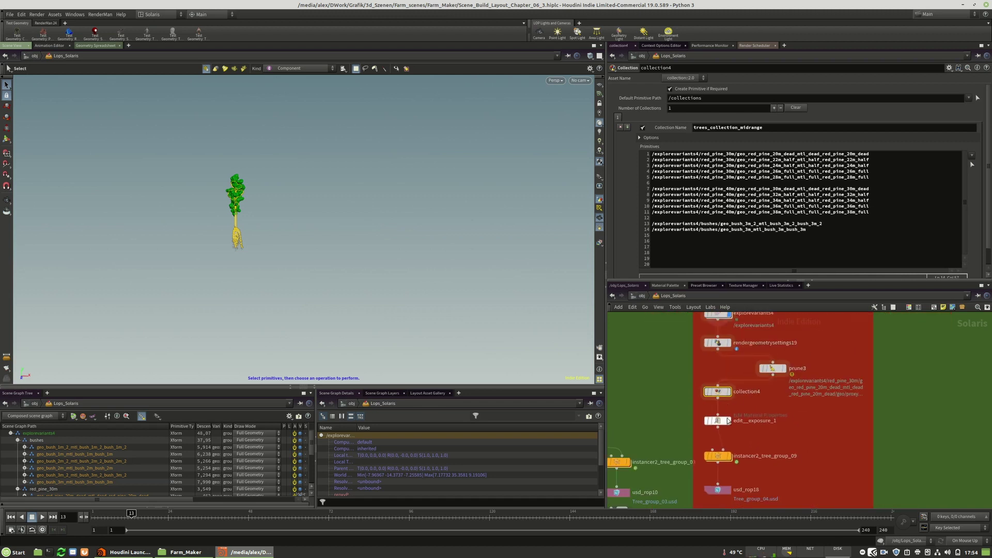
scroll(728, 421, "up", 2)
scroll(758, 396, "down", 3)
middle_click_drag(760, 395, 774, 350)
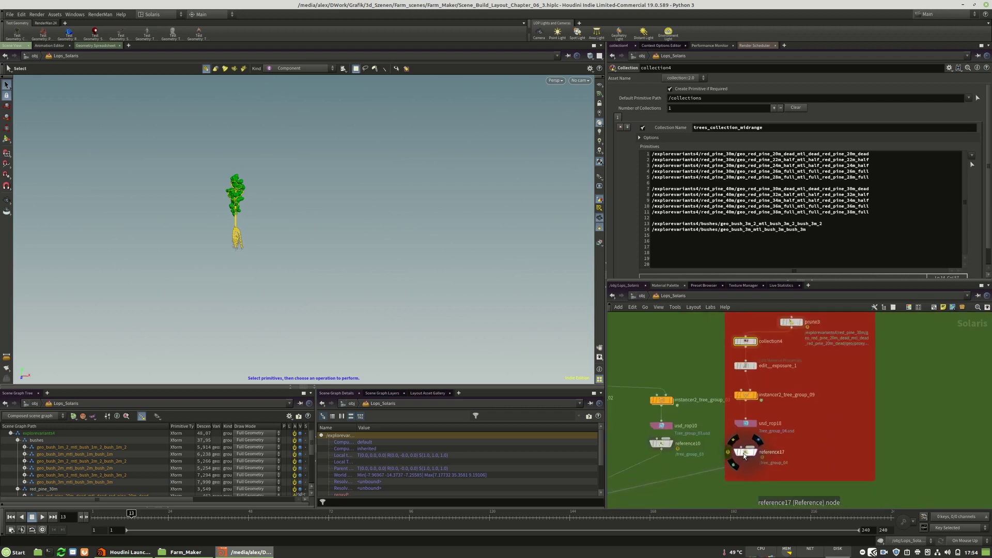
scroll(745, 451, "up", 1)
left_click(750, 417)
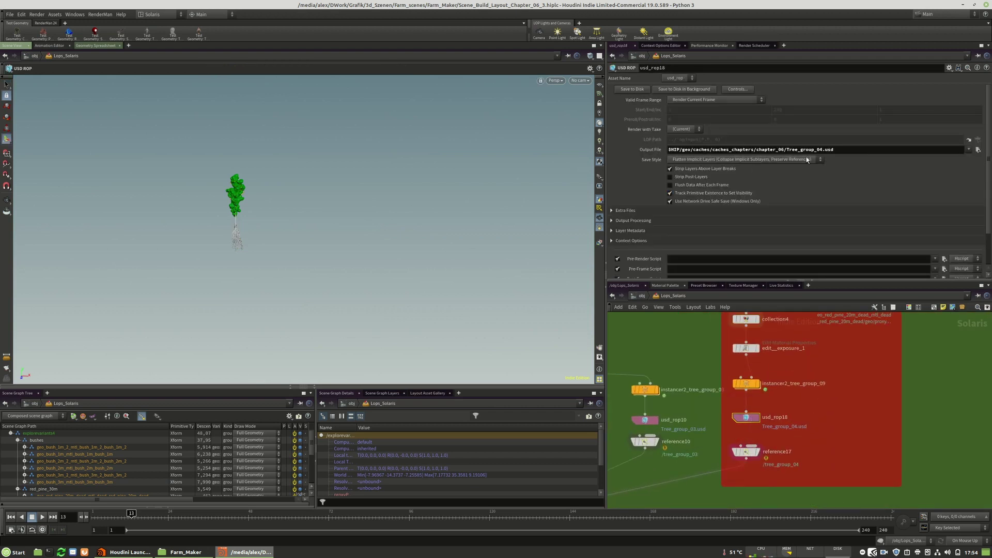
left_click(758, 385)
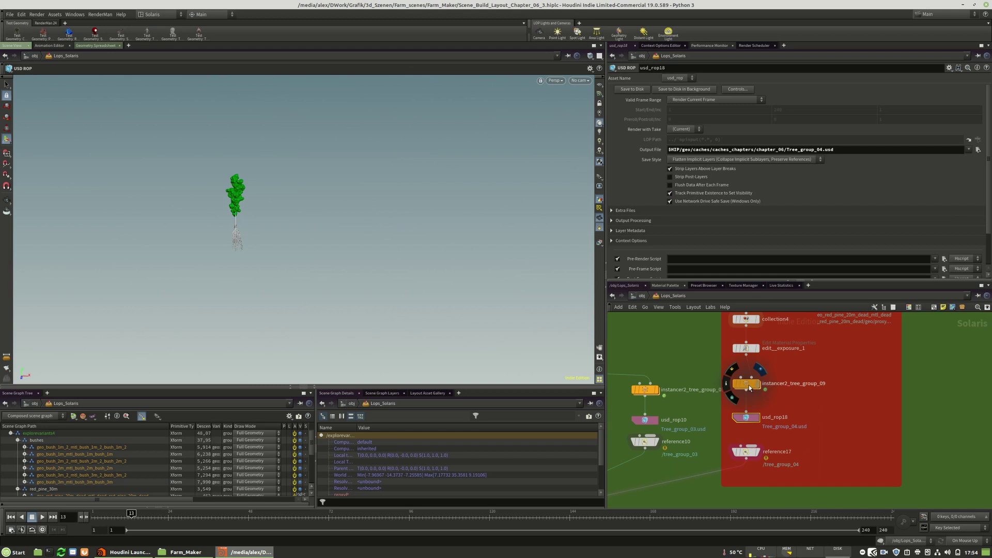
left_click(748, 385)
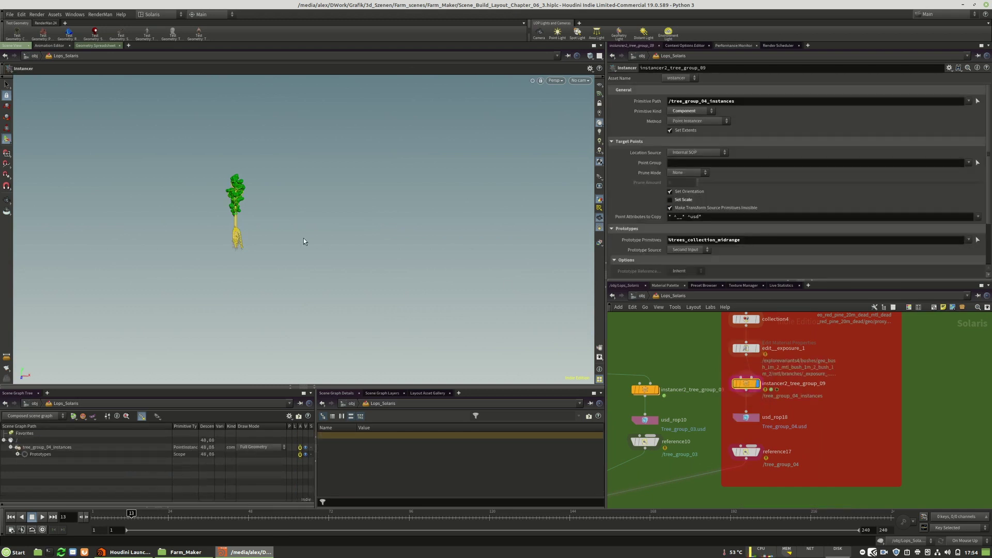
Step: Frame the instanced tree group in the viewport and inspect the distribution of the trees up close
key("Escape")
key("f")
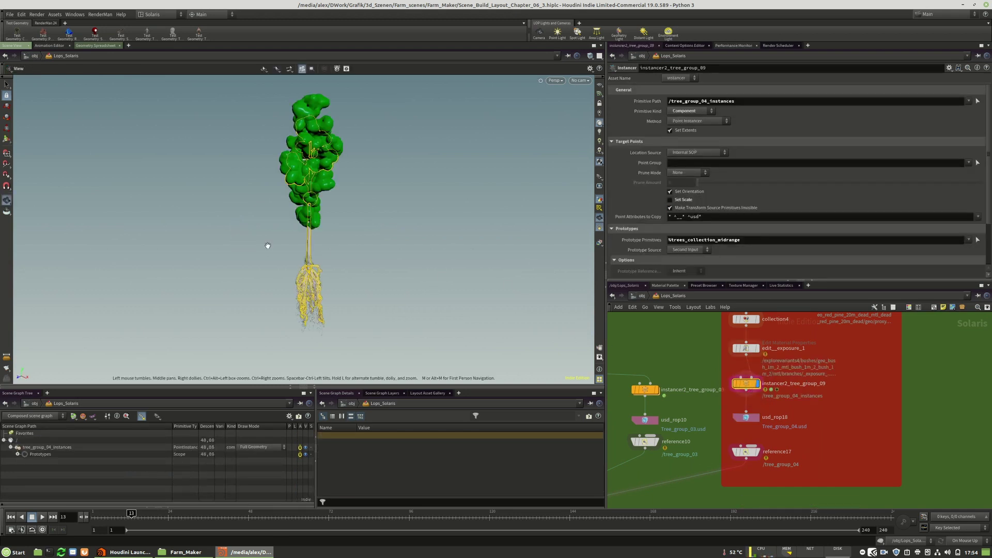
left_click_drag(380, 282, 399, 252)
middle_click_drag(752, 382, 757, 438)
double_click(757, 439)
key("Escape")
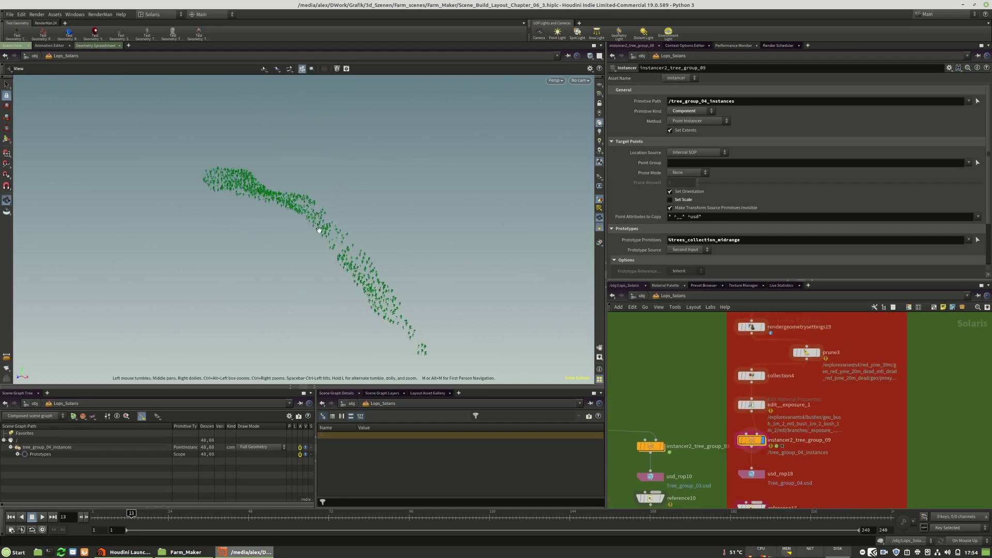
right_click_drag(342, 236, 469, 253)
left_click_drag(403, 251, 445, 248)
right_click_drag(113, 186, 232, 196)
left_click_drag(231, 196, 474, 232)
left_click_drag(319, 253, 452, 218)
left_click_drag(383, 224, 503, 230)
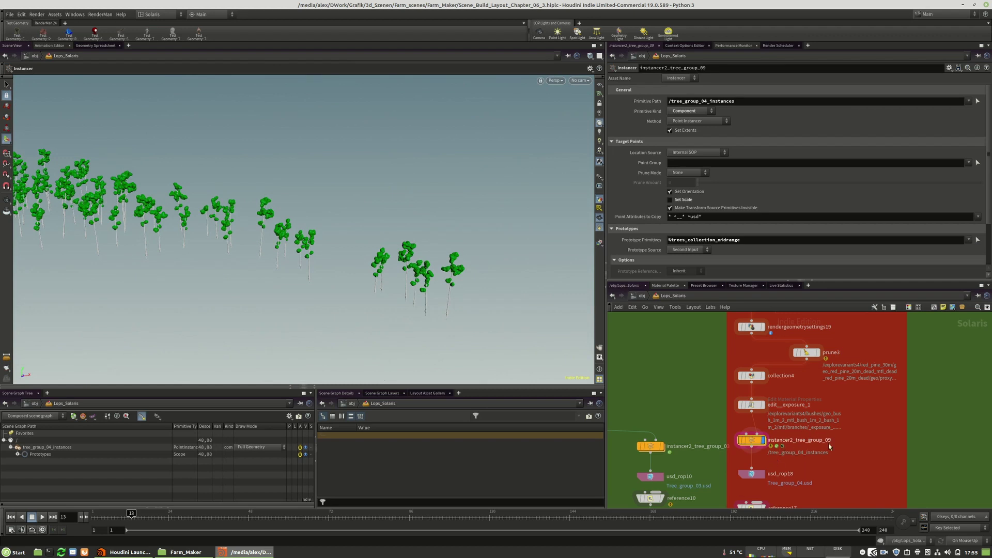
Step: Insert prune3 between rendergeometrysettings19 and collection4, and check the settings of the nodes in the chain
scroll(765, 460, "down", 3)
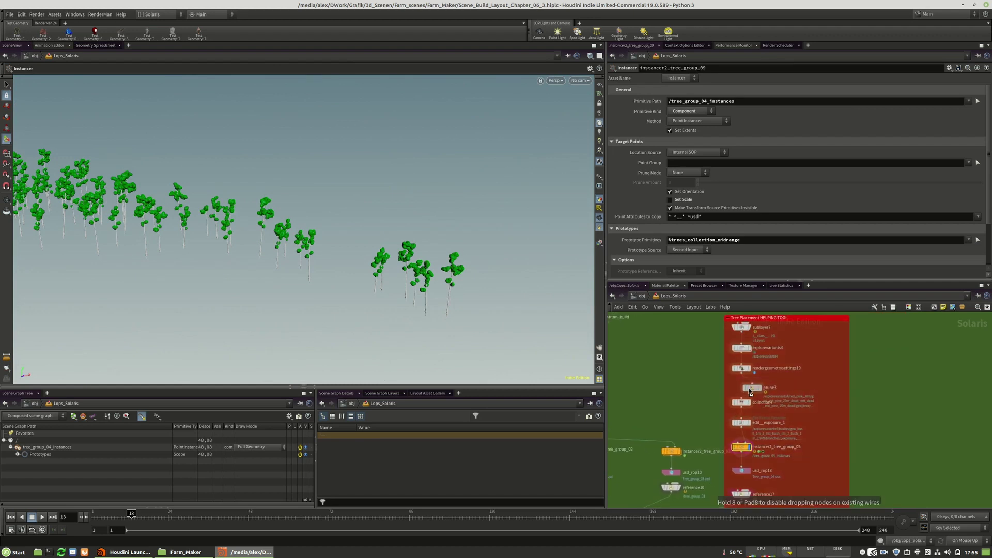
scroll(777, 397, "up", 2)
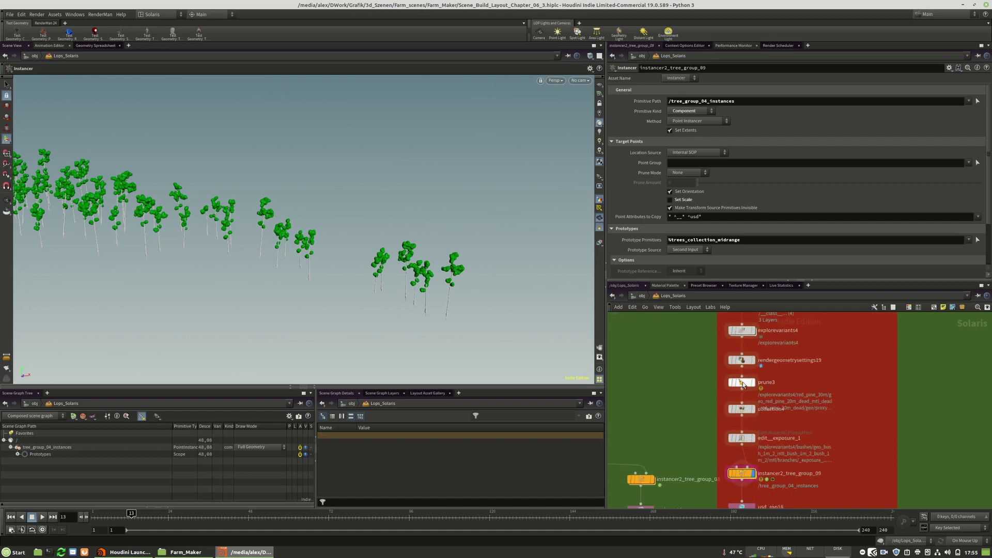
left_click(742, 382)
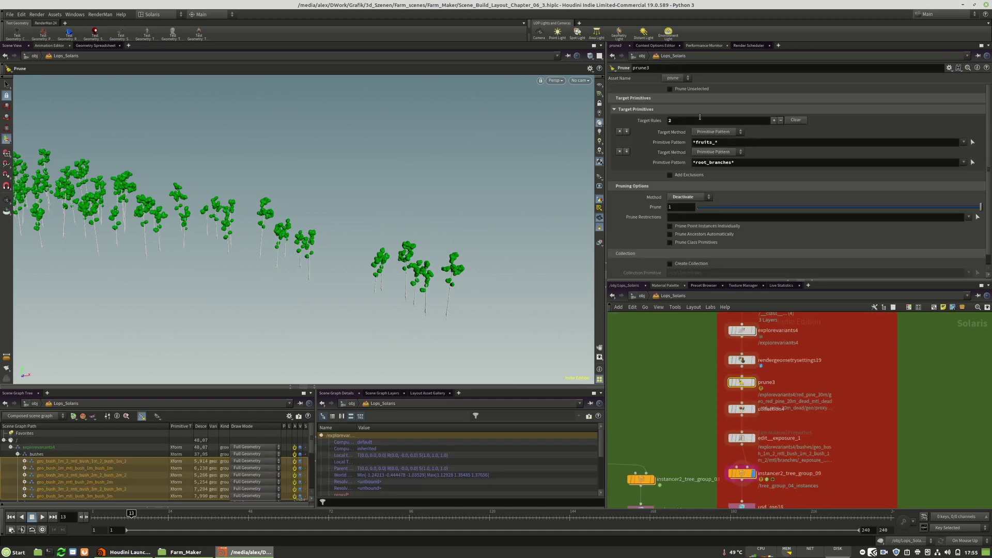
left_click(745, 409)
left_click(741, 438)
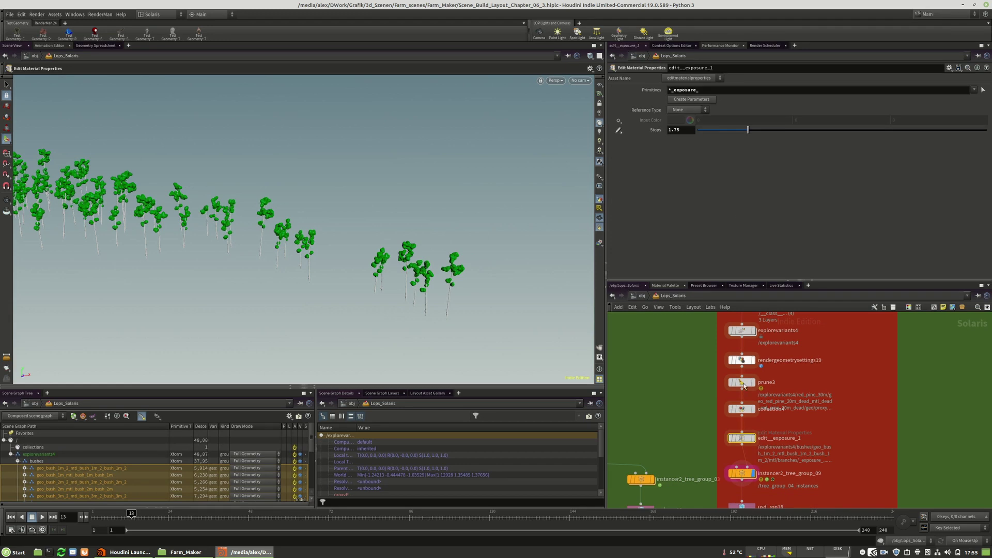
left_click(742, 474)
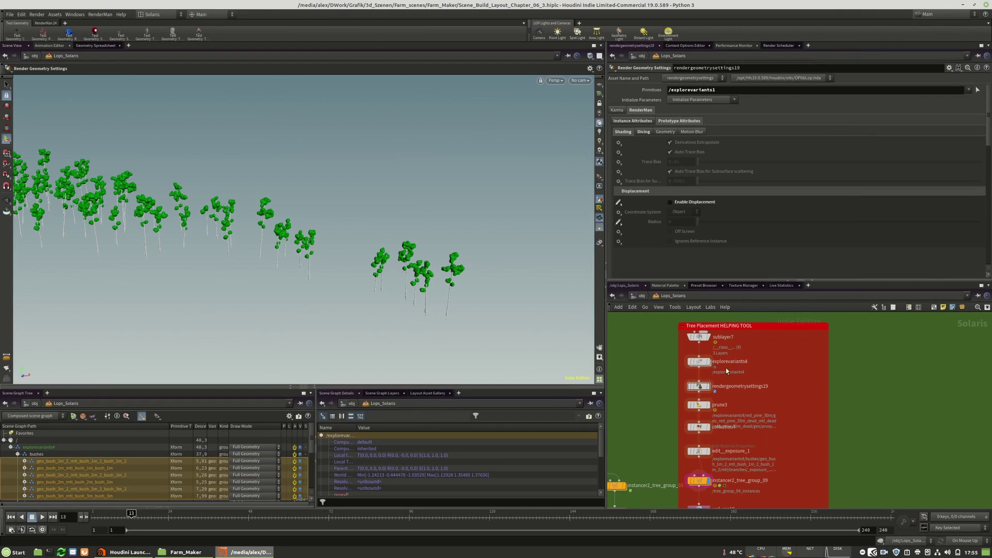
Step: Duplicate the seven-node chain from sublayer7 to instancer2_tree_group_09 and place the copy beside the original
middle_click_drag(797, 399, 799, 433)
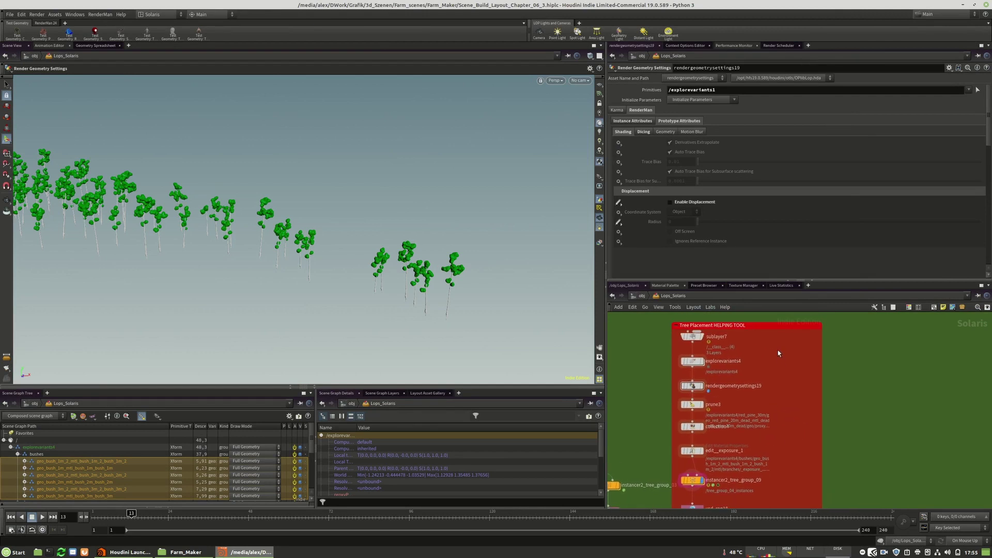
left_click_drag(765, 337, 787, 482)
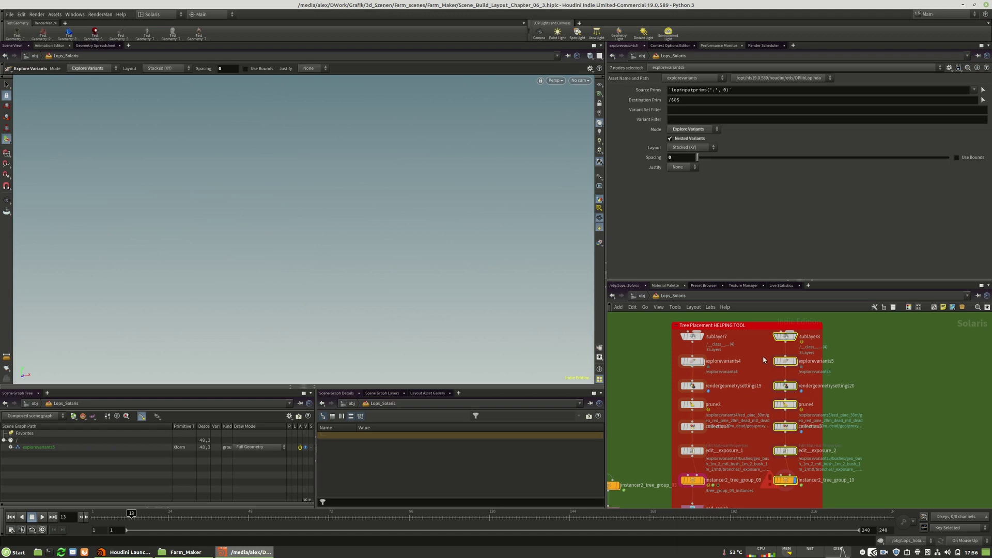
left_click(765, 361)
Step: Reduce sublayer8 to a single file entry and load $HIP/usd/assets/bushes/bushes.usd into it
left_click(786, 337)
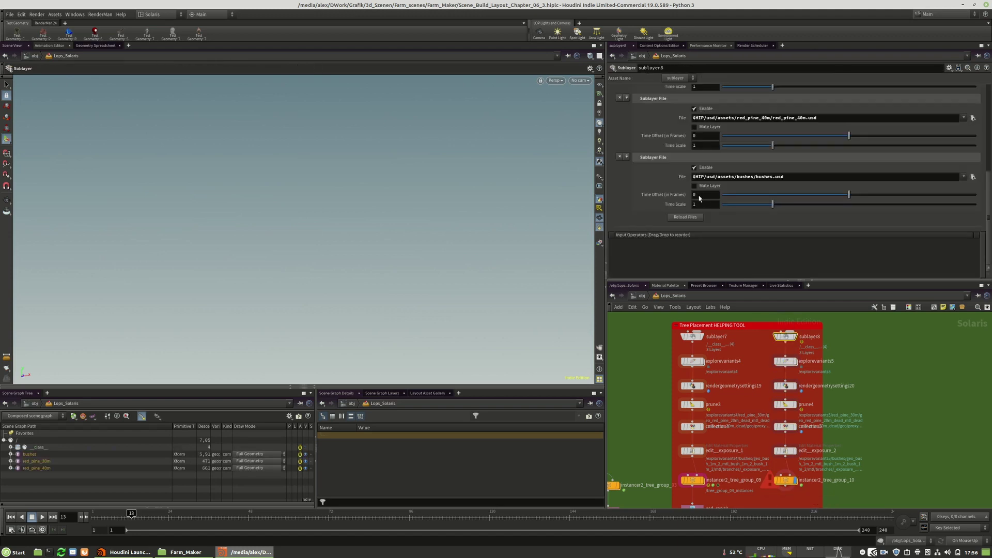
scroll(622, 188, "up", 1)
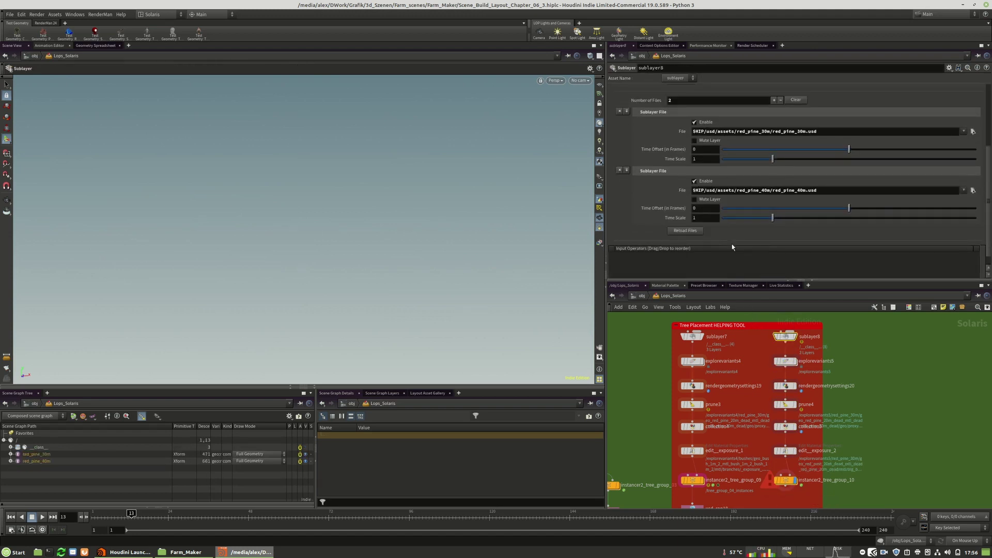
left_click(620, 170)
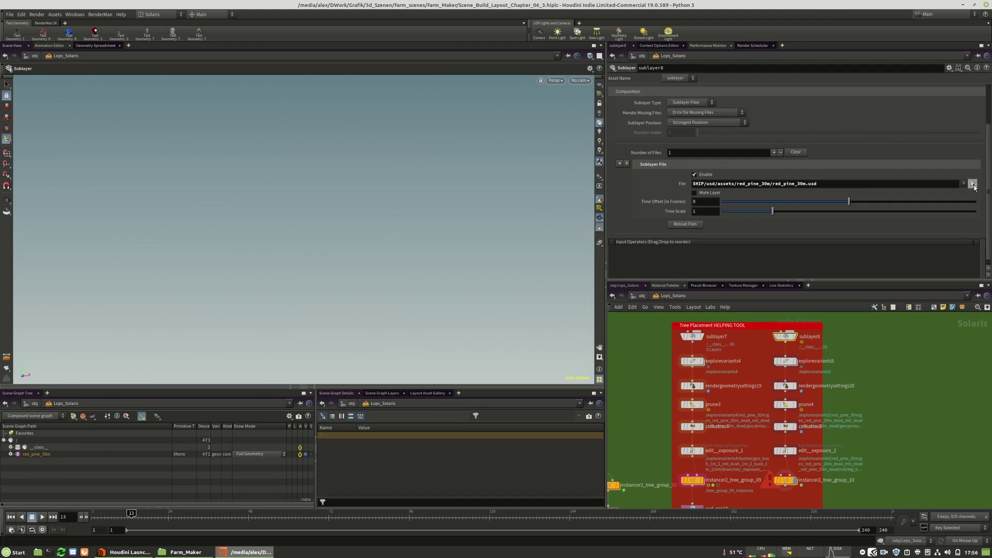
left_click(973, 184)
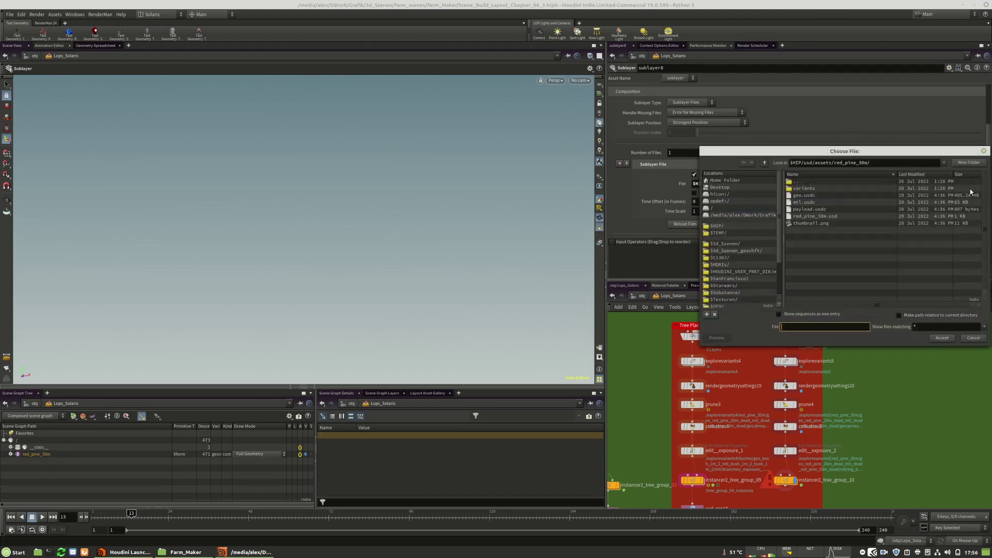
double_click(795, 182)
double_click(807, 190)
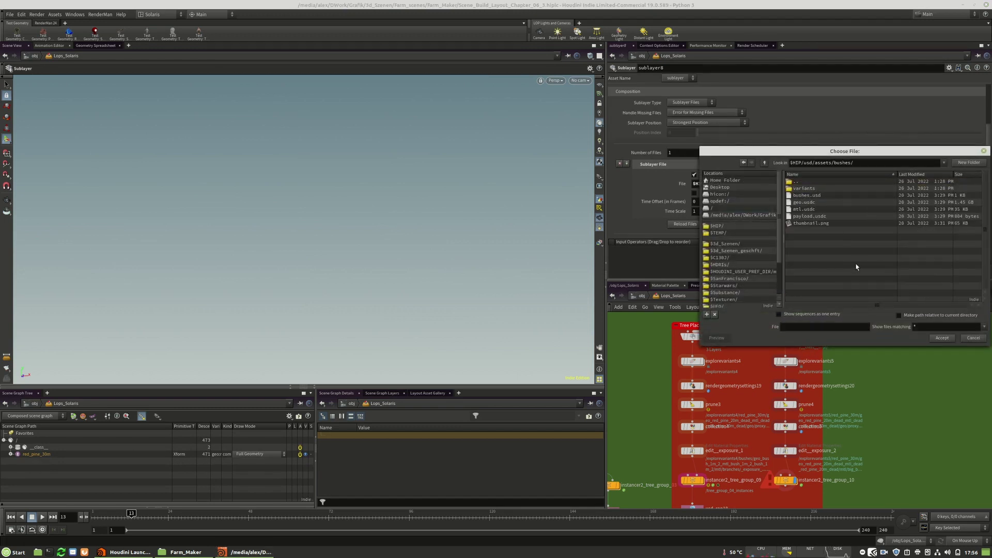
double_click(811, 197)
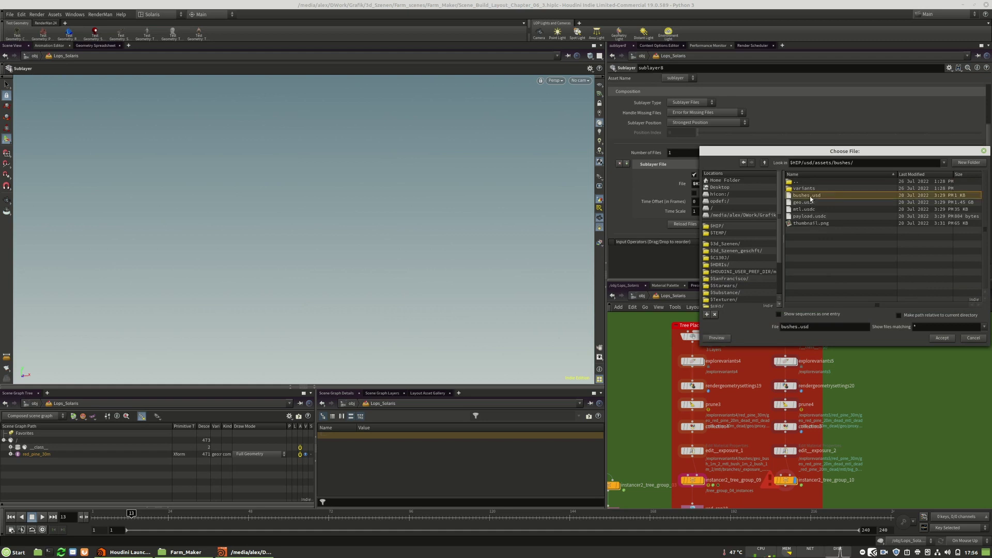
Step: Remove the bushes.usd file entry from sublayer7, keeping only the two red pine files
middle_click_drag(750, 358, 790, 359)
left_click(730, 337)
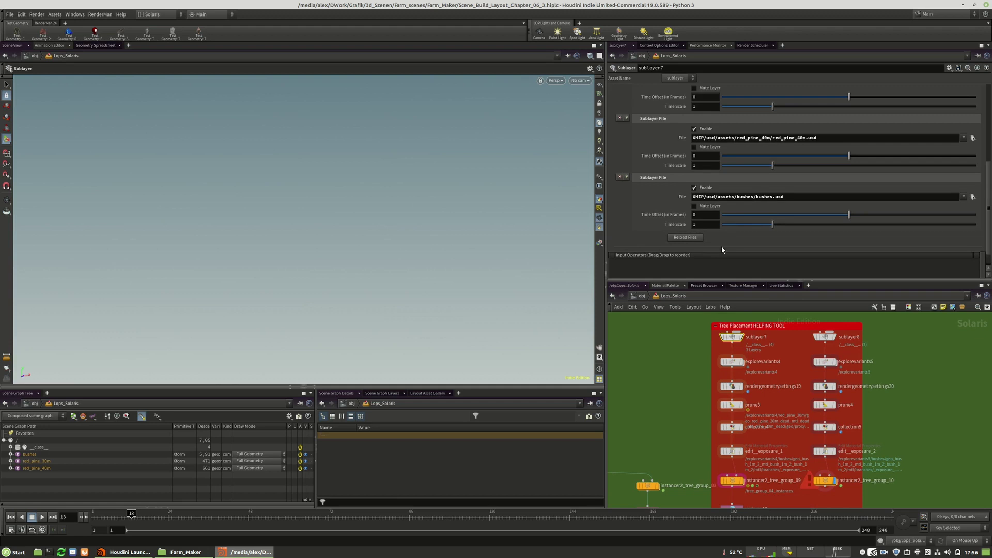
left_click(620, 176)
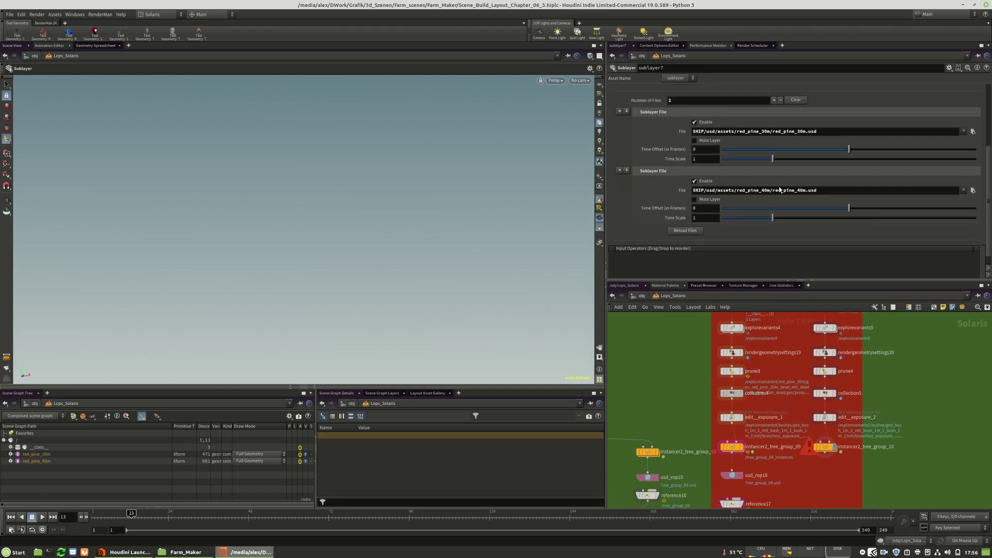
Step: Remove the bush primitives line from trees_collection_midrange in collection4, keeping the ten red pine paths, and check instancer2_tree_group_09's result
left_click(733, 394)
left_click_drag(960, 215, 648, 212)
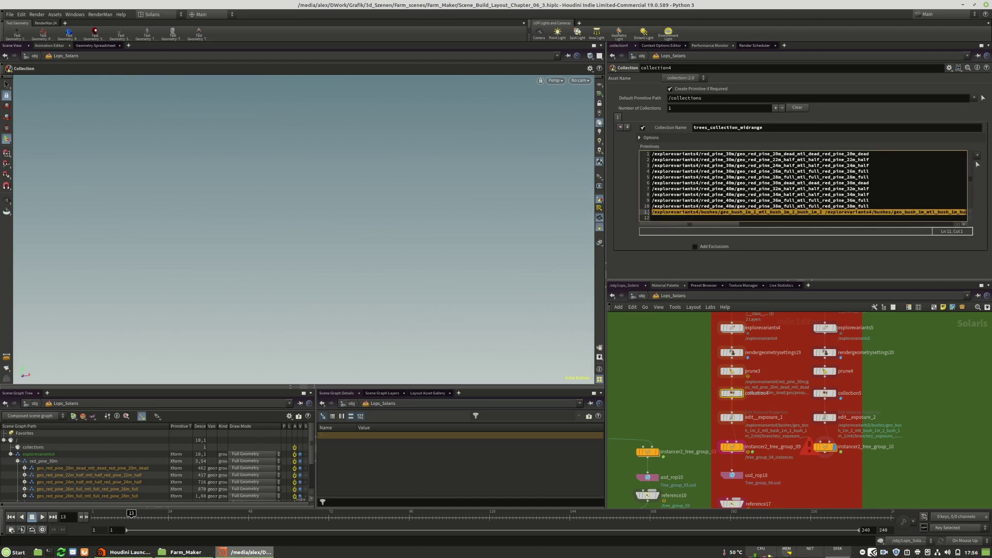
type("bush_3m")
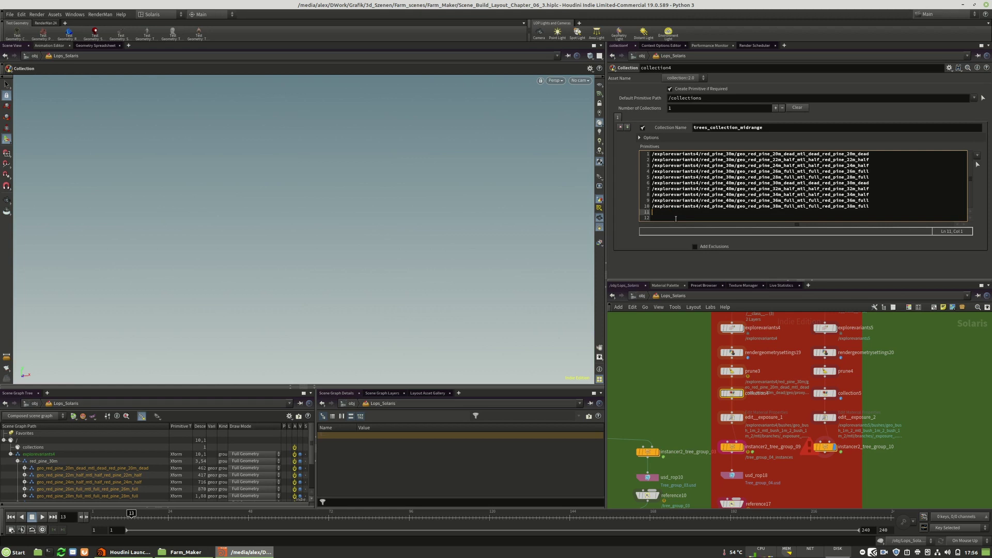
key("Delete")
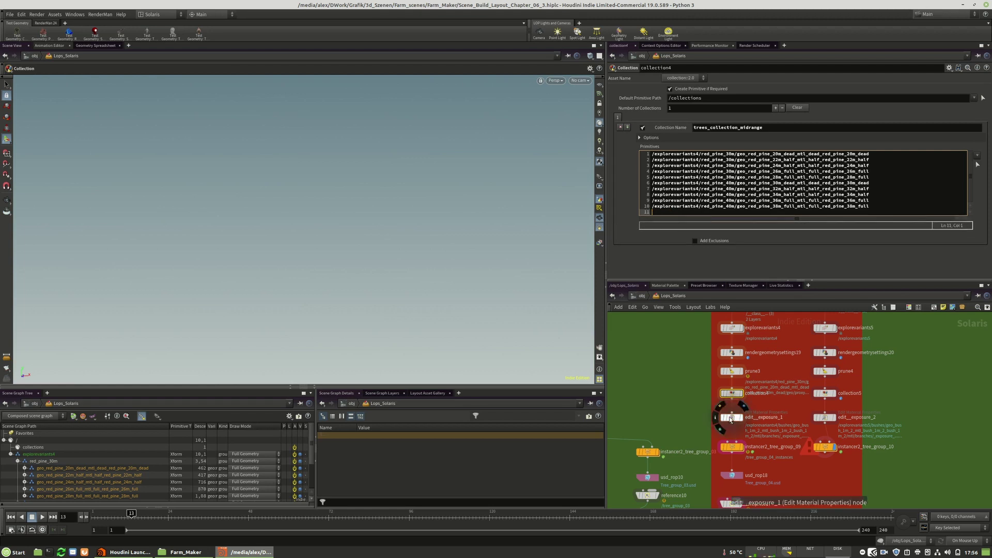
left_click(733, 448)
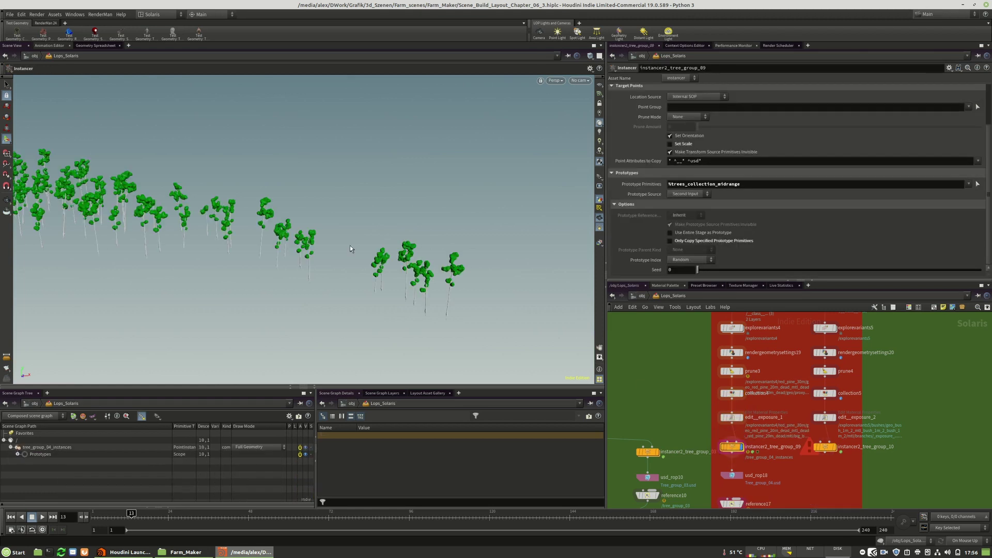
middle_click_drag(212, 236, 231, 212, "alt")
Step: Inside pts_trees_midrange_planes, insert a Delete node between point1 and OUT_PTS_tree_group_04
middle_click_drag(835, 451, 783, 474)
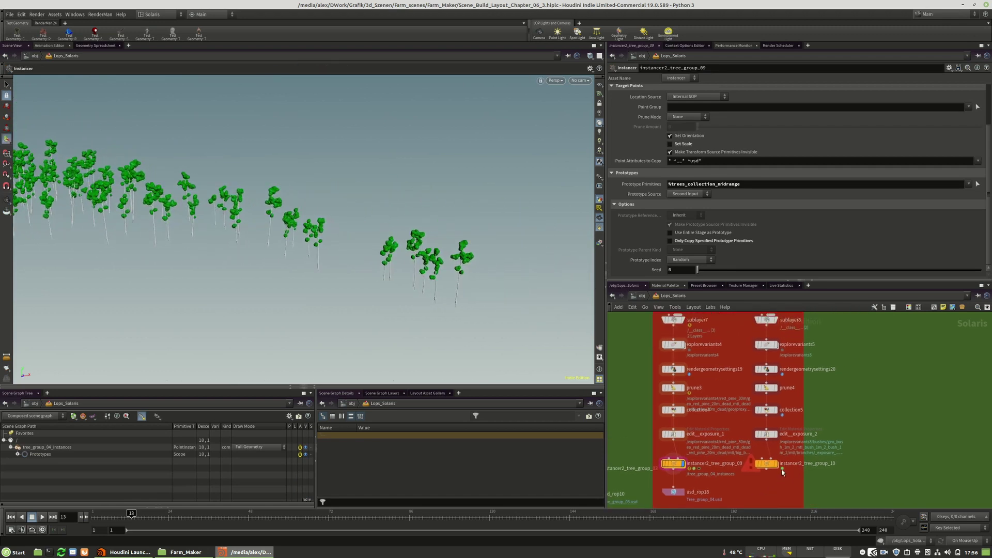
scroll(784, 474, "up", 2)
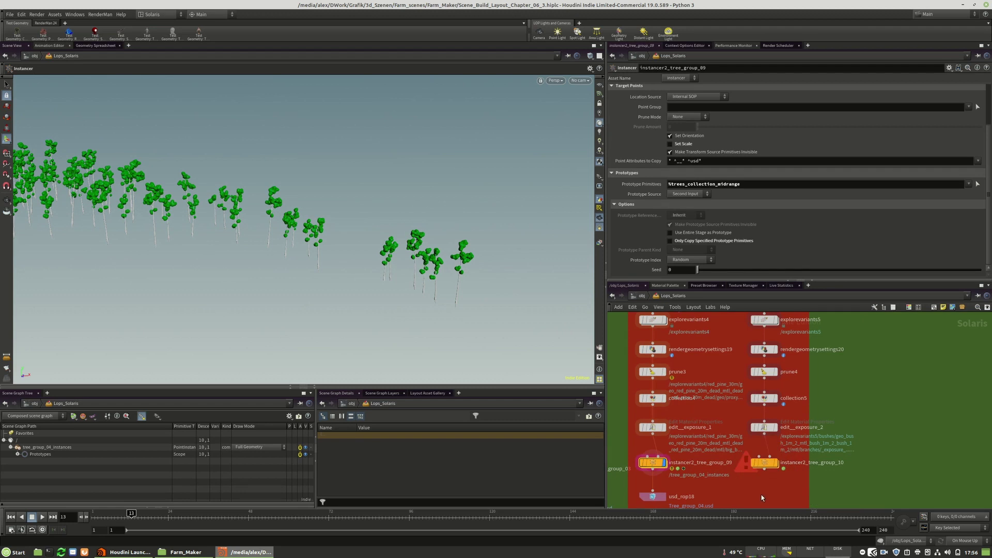
scroll(762, 496, "down", 5)
scroll(753, 396, "up", 5)
middle_click_drag(770, 443, 730, 415)
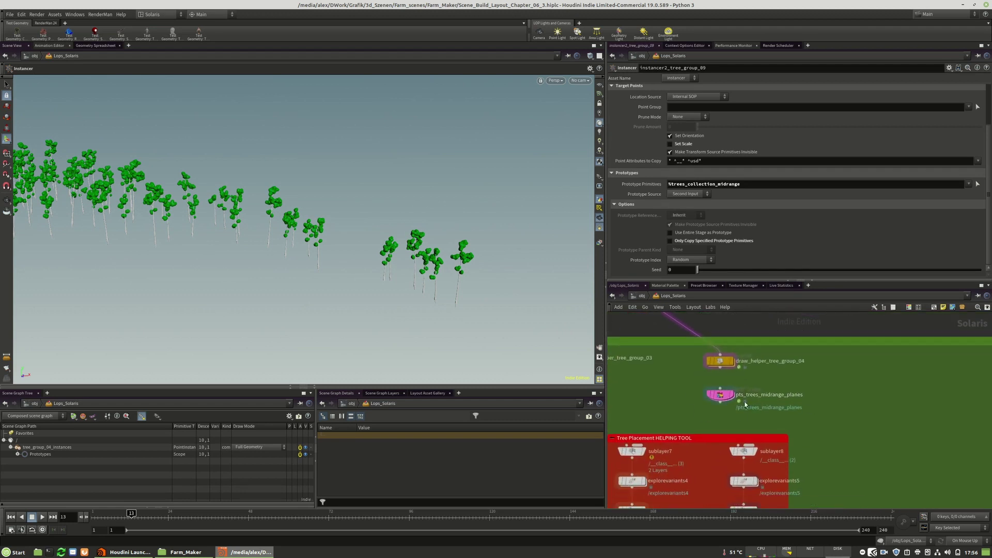
double_click(725, 396)
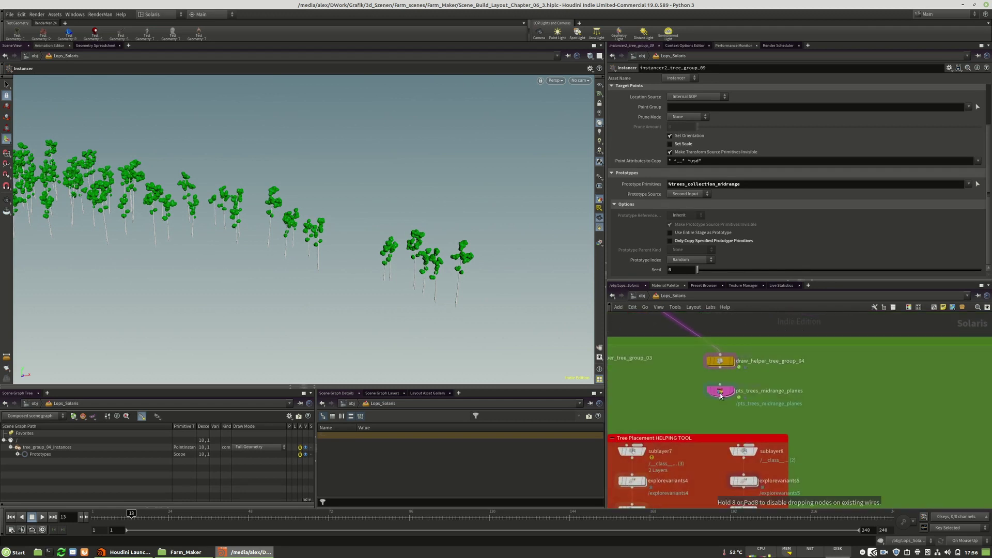
scroll(789, 491, "down", 3)
left_click_drag(756, 426, 759, 407)
scroll(799, 437, "up", 2)
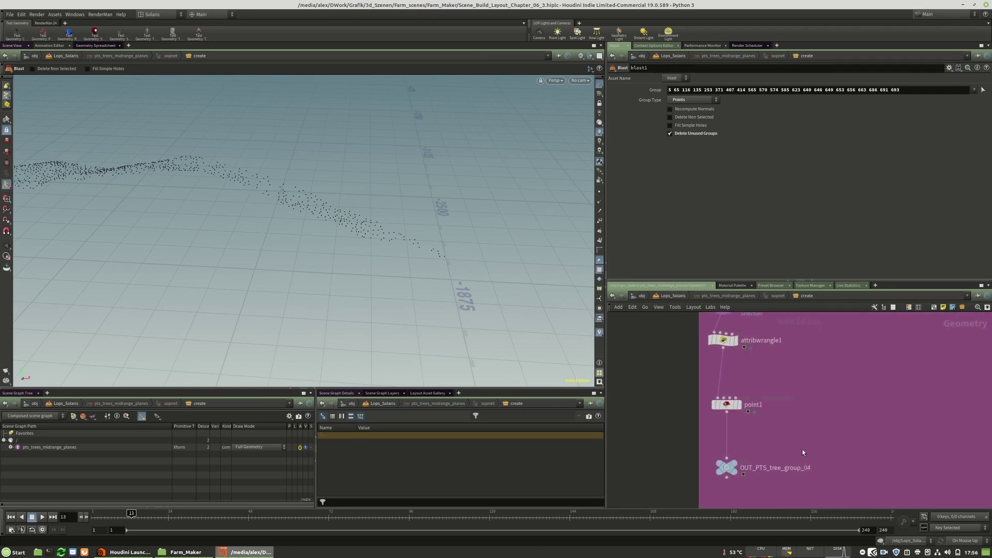
key("Tab")
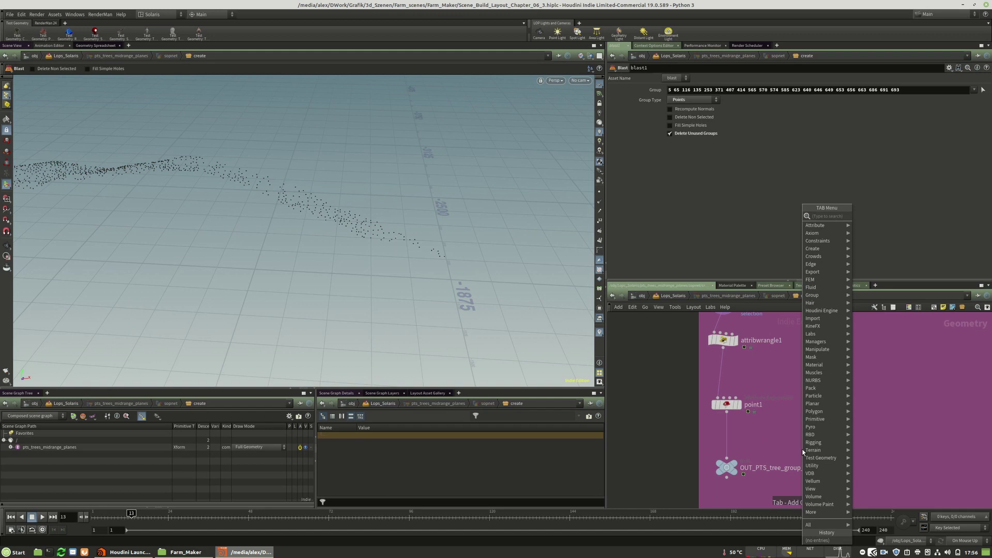
type("dele")
left_click(877, 220)
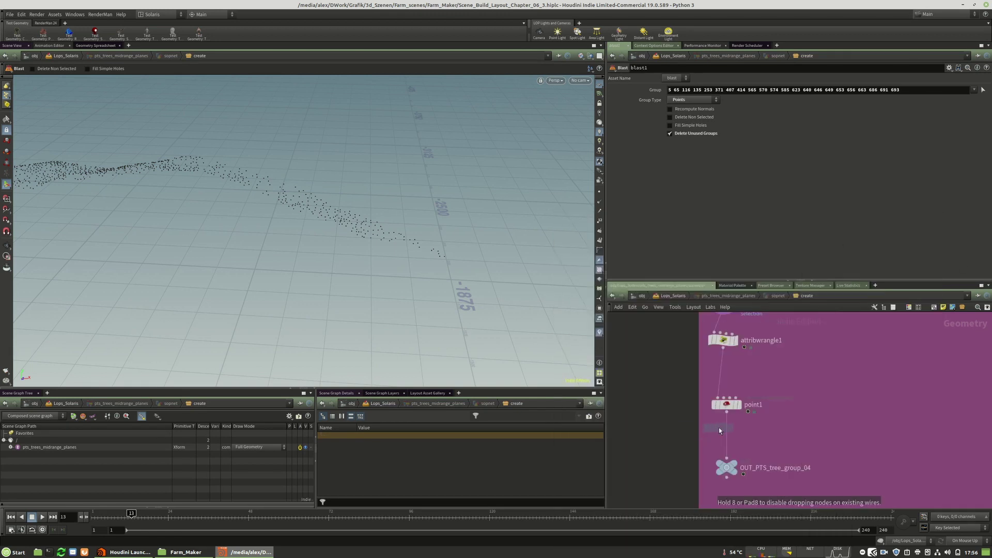
left_click(728, 435)
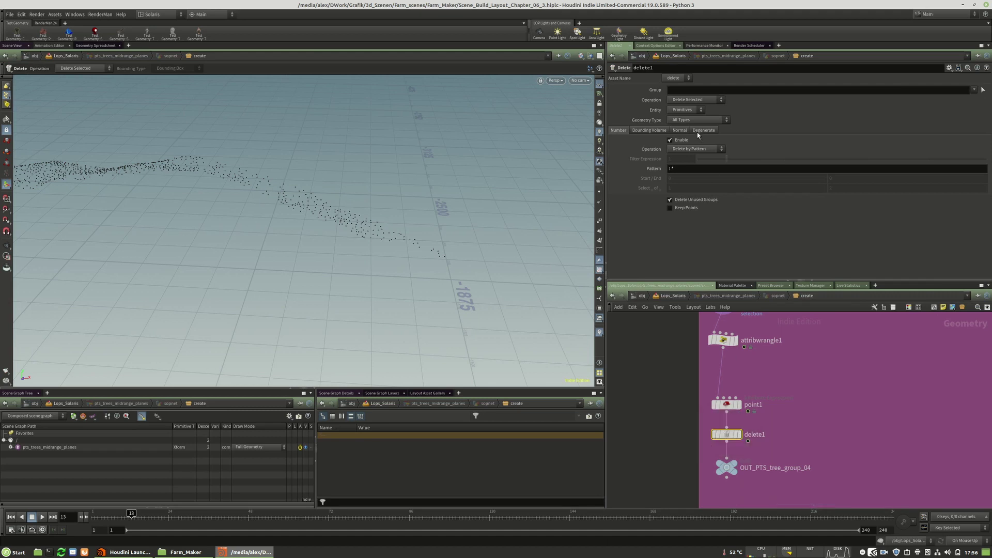
Step: Configure delete1 to Delete Non-Selected with entity Points, using the Delete by Range operation
left_click(695, 99)
left_click(680, 115)
left_click(685, 110)
left_click(682, 125)
left_click(683, 149)
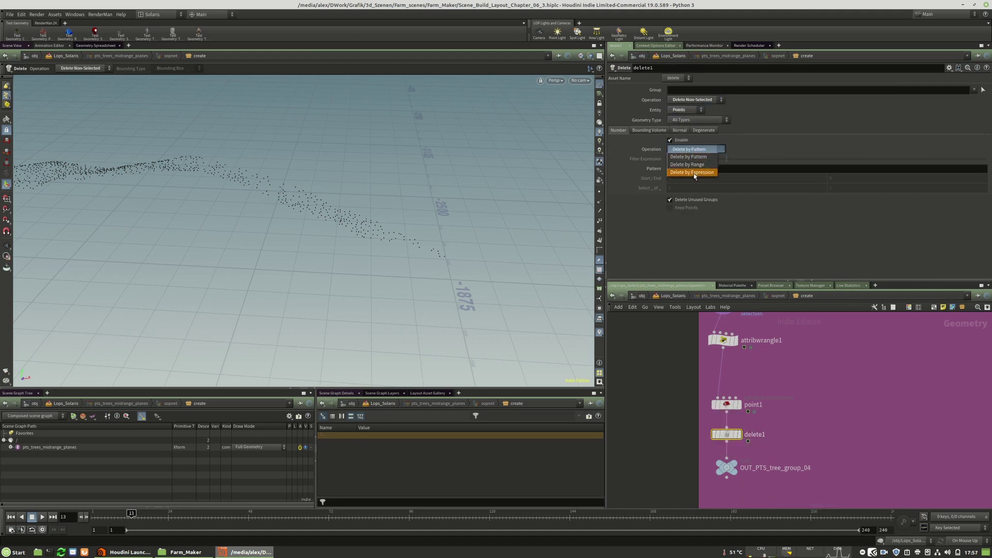
left_click(688, 167)
left_click(679, 140)
left_click(670, 140)
left_click(693, 149)
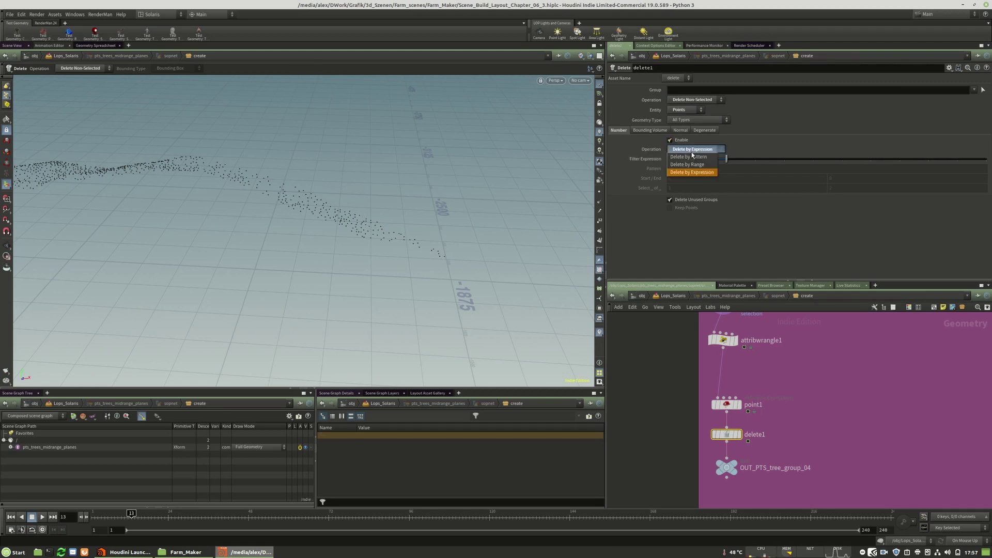
left_click(688, 164)
Step: Duplicate delete1 as a parallel branch from point1, set the copy to Delete Selected, and compare the points of both branches
left_click_drag(728, 436, 852, 445, "alt")
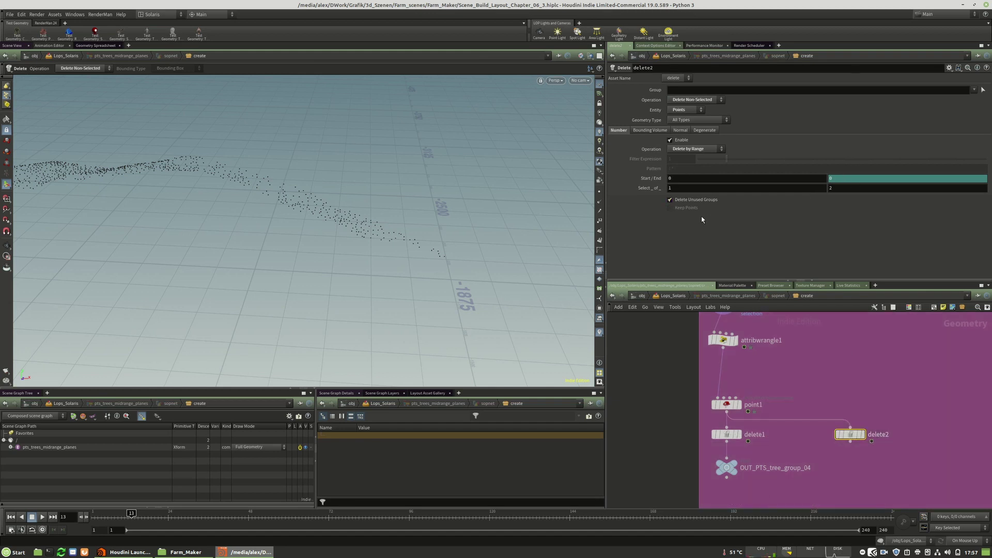
left_click(687, 104)
left_click(688, 100)
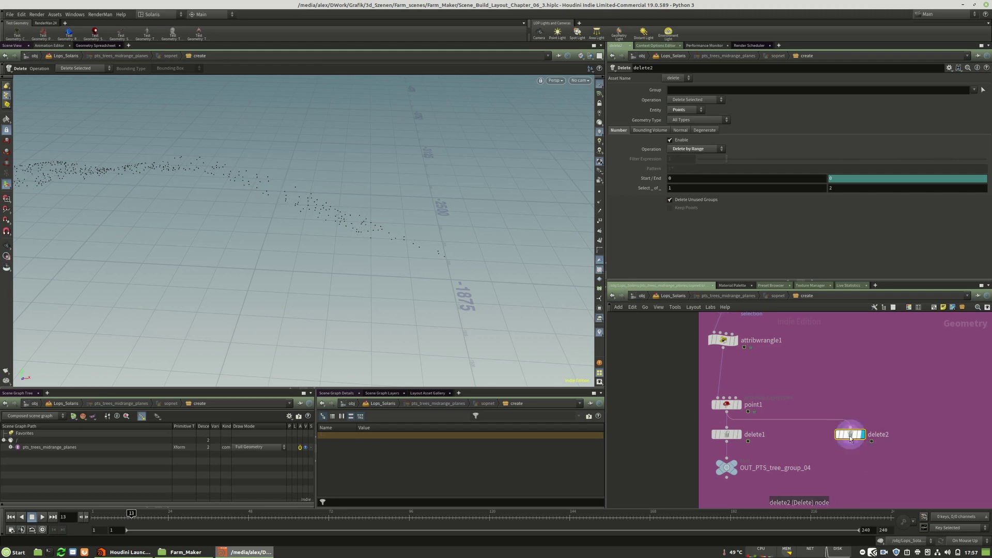
left_click(741, 436)
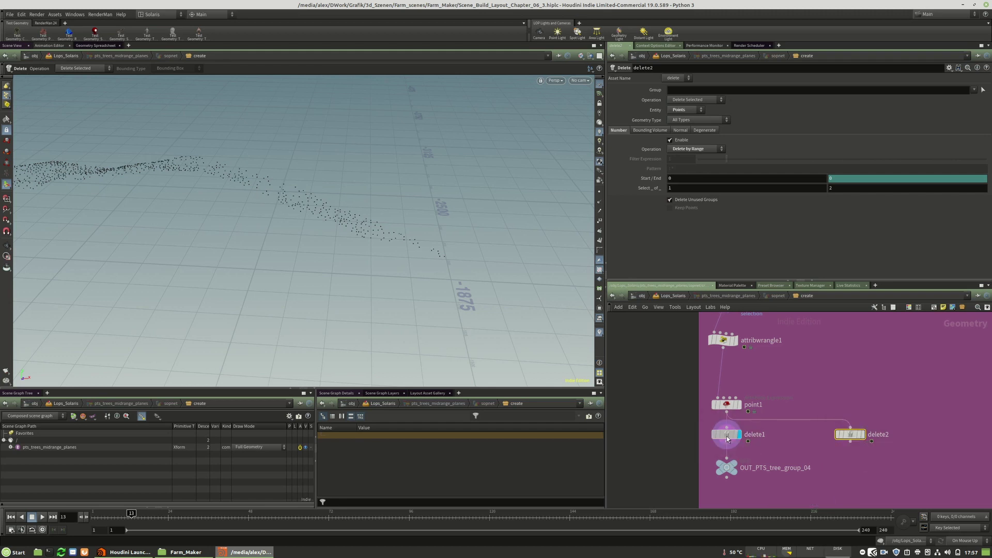
Step: Duplicate the output null as OUT_PTS_bush_group_01, wire it to delete2, and return to the Solaris network
left_click_drag(731, 469, 859, 481)
double_click(933, 479)
type("bush_group_05")
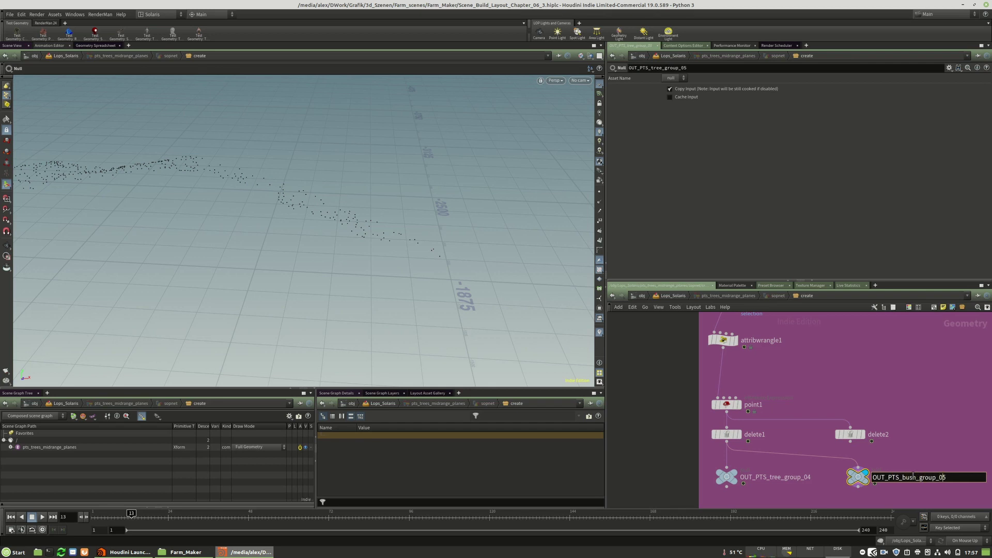
left_click(947, 453)
left_click_drag(859, 465, 851, 441)
middle_click_drag(829, 463, 832, 331)
key("u")
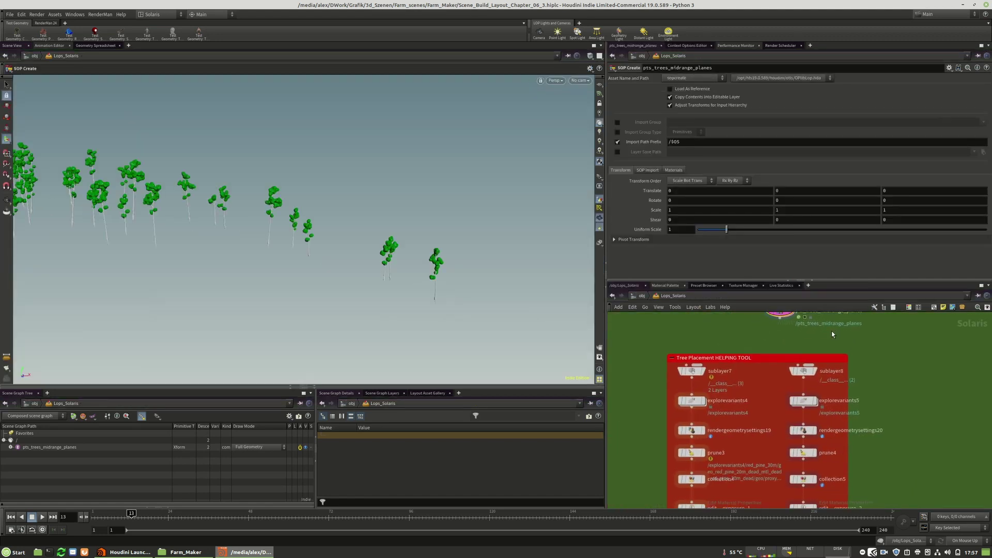
Step: Check sublayer8 and delete collection5 from the bush chain
left_click(804, 373)
middle_click_drag(838, 420, 853, 342)
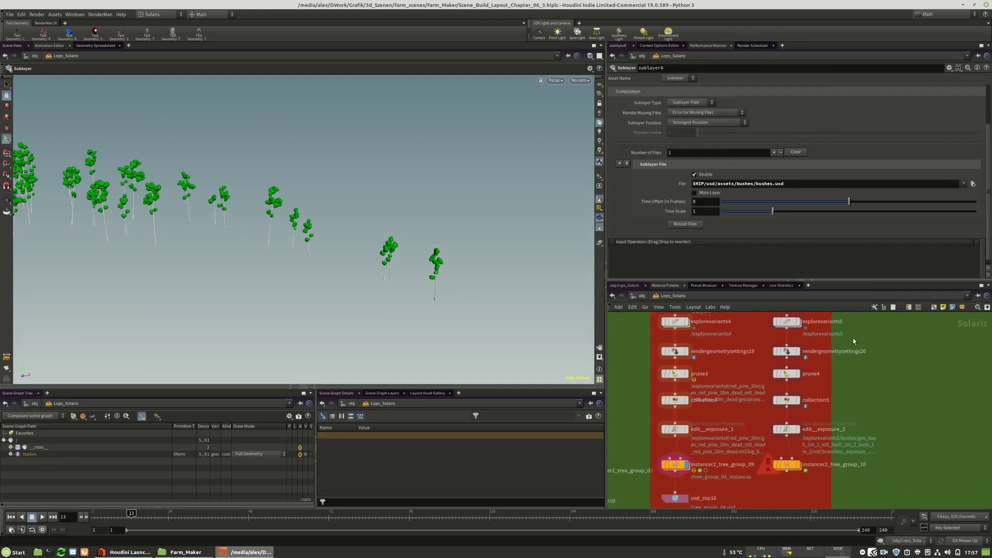
left_click(787, 401)
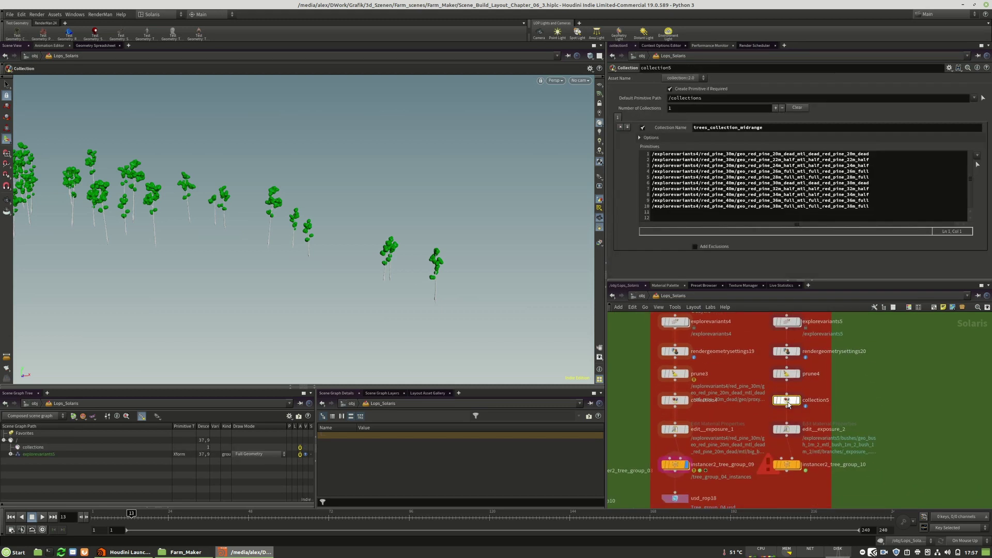
mouse_move(789, 405)
key("Delete")
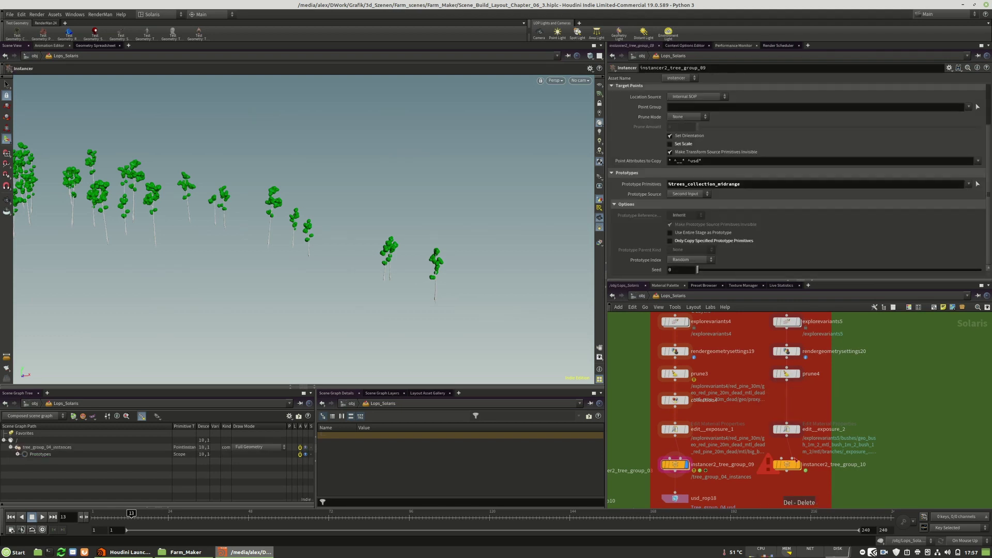
left_click_drag(788, 436, 785, 416)
Step: Set instancer2_tree_group_10's prototype primitives to all the bush geometries under /explorevariants5/bushes
left_click(787, 465)
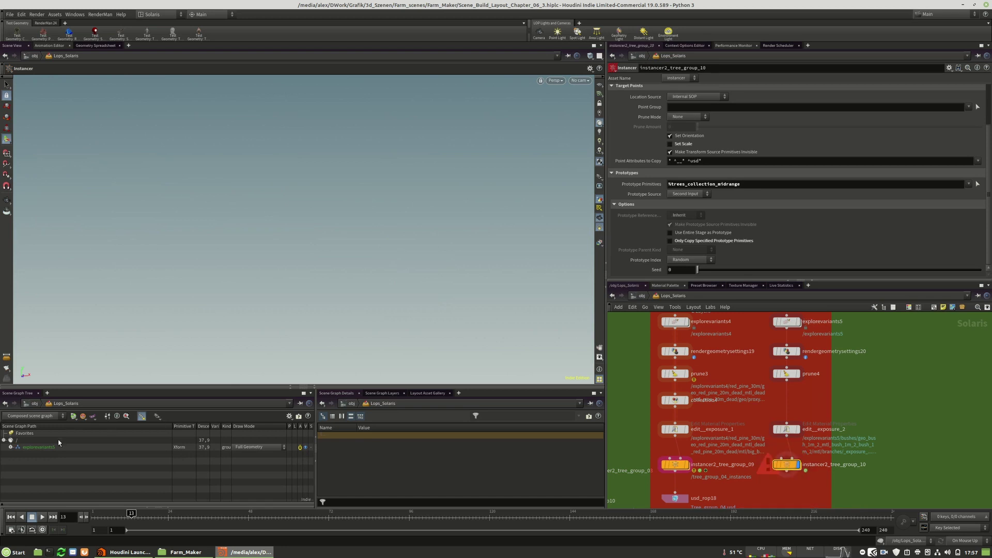
left_click(11, 447)
left_click(17, 455)
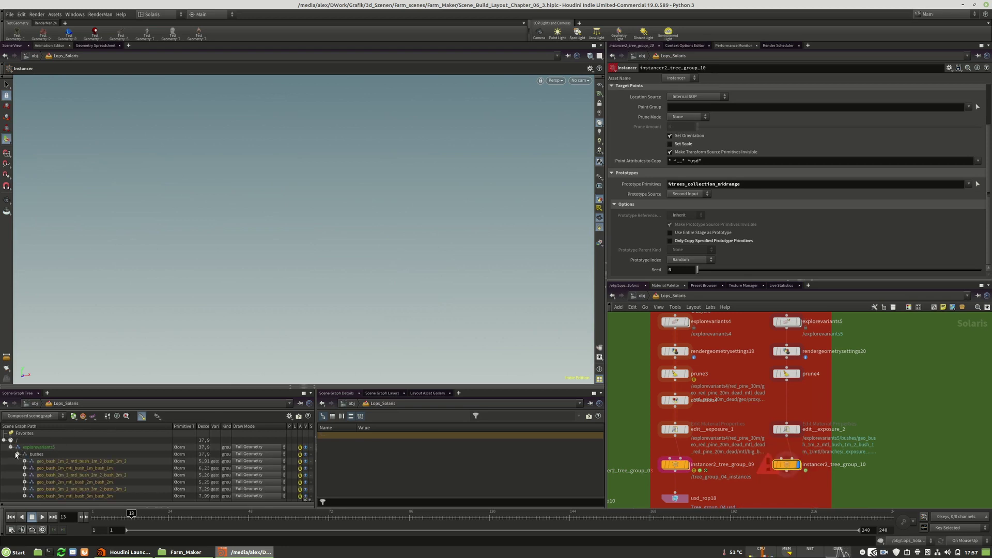
left_click(41, 460)
left_click(67, 496, "shift")
left_click_drag(57, 466, 614, 187)
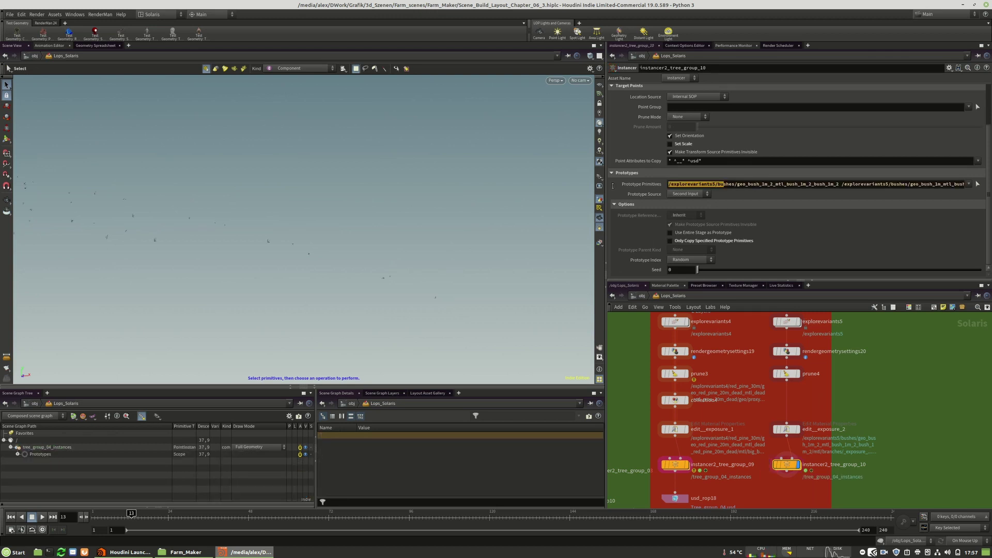
Step: Point object_merge1 inside instancer2_tree_group_10 to OUT_PTS_bush_group_01 and inspect the scattered bushes in the scene view
middle_click_drag(786, 499, 786, 467)
scroll(785, 475, "down", 1)
double_click(787, 426)
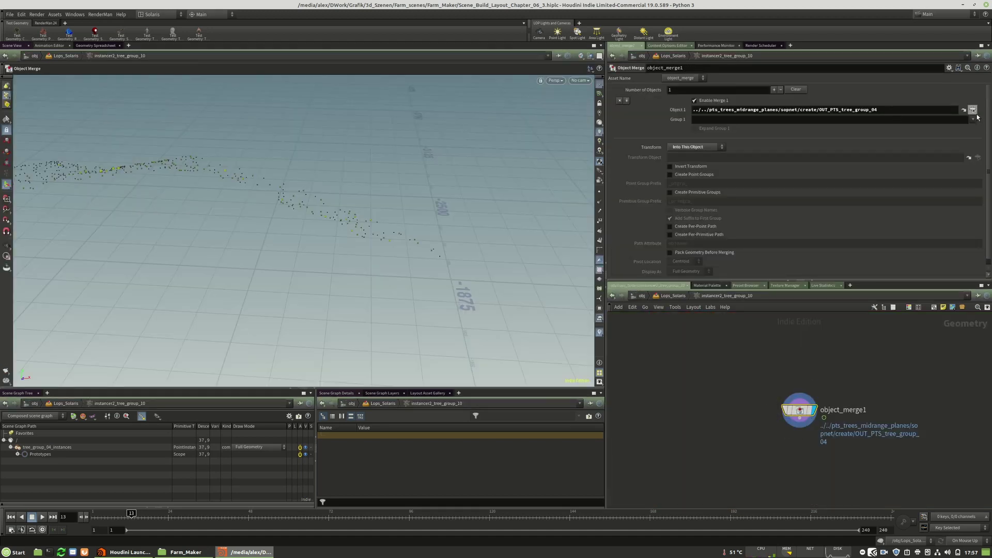
left_click(973, 110)
scroll(954, 130, "down", 2)
left_click(966, 91)
left_click(924, 171)
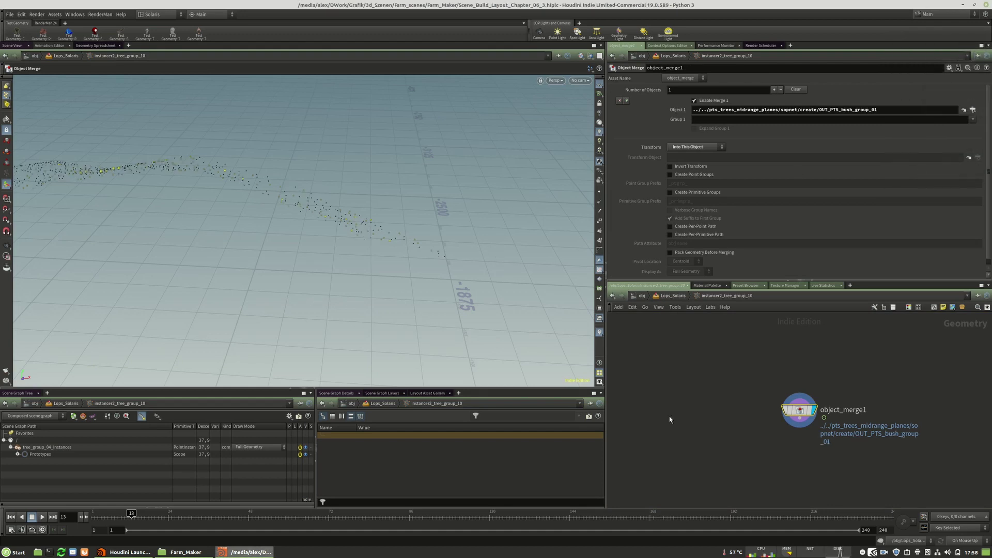
key("u")
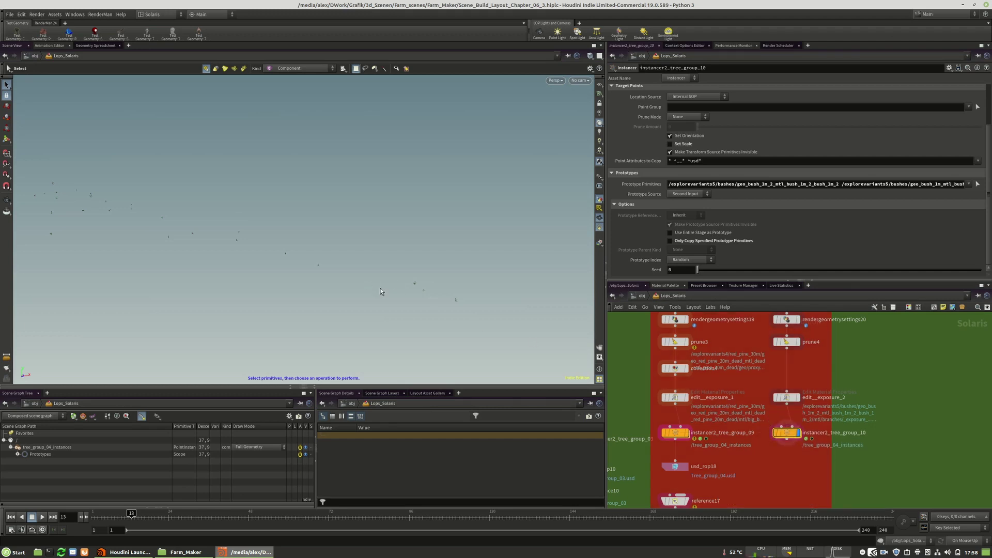
key("Escape")
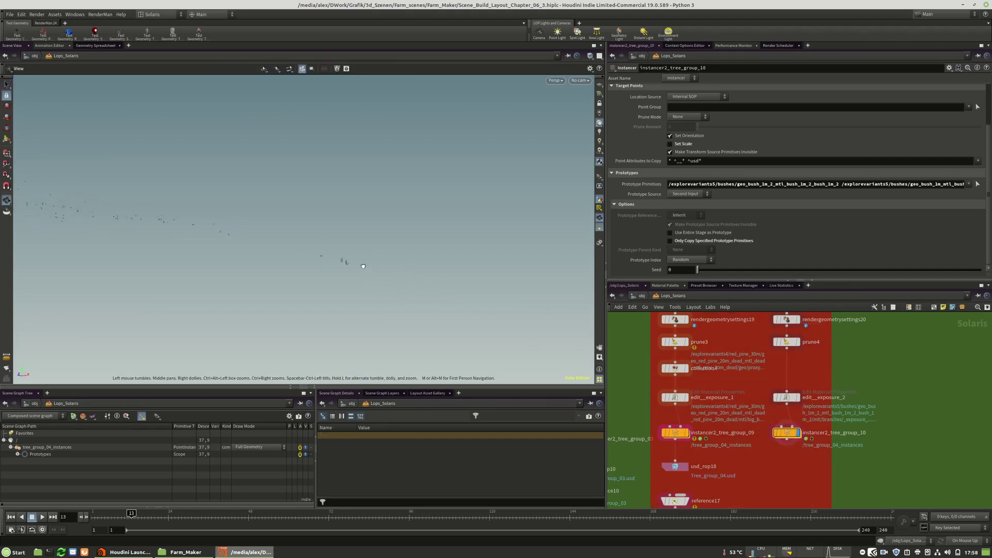
right_click_drag(332, 266, 436, 268, "alt")
Step: Insert a Transform node between prune4 and edit_exposure_2 in the bush chain
middle_click_drag(834, 393, 821, 440)
key("Tab")
type("tra")
left_click(864, 324)
left_click(791, 420)
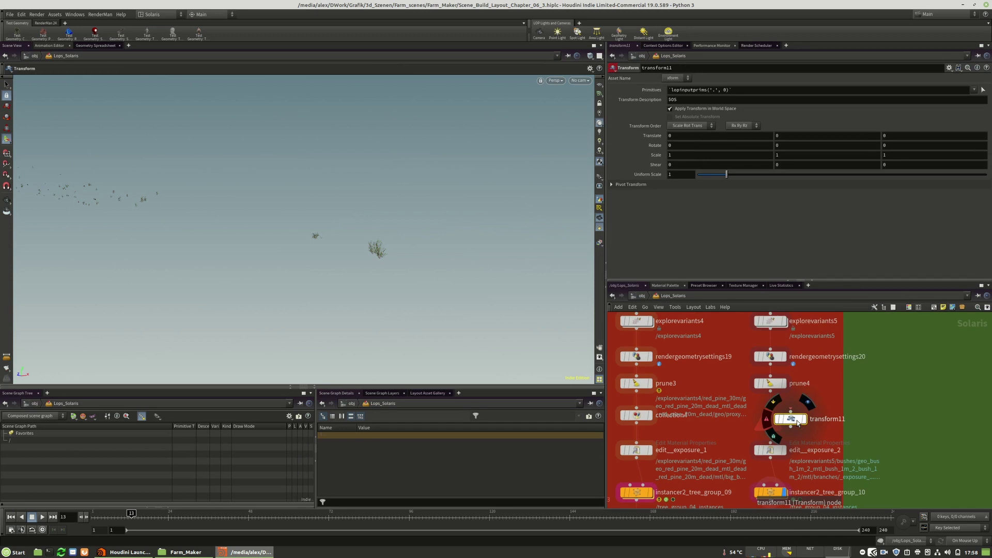
left_click_drag(795, 422, 772, 417)
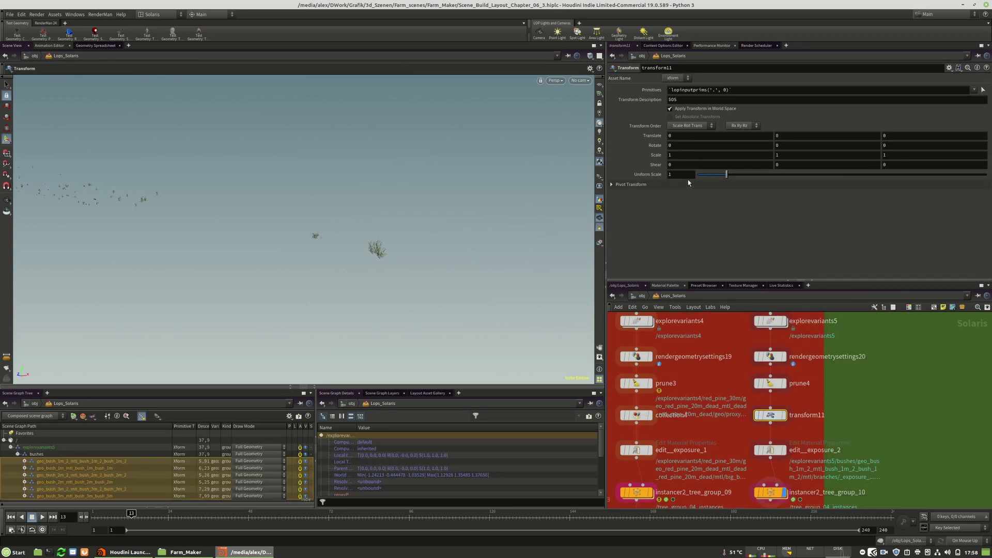
Step: Set transform11's uniform scale to 3, after trying 5
type("5")
key("Return")
double_click(691, 177)
type("3")
key("Return")
mouse_move(809, 430)
middle_mouse_down()
mouse_move(804, 440)
mouse_move(797, 429)
middle_mouse_up()
scroll(796, 428, "down", 1)
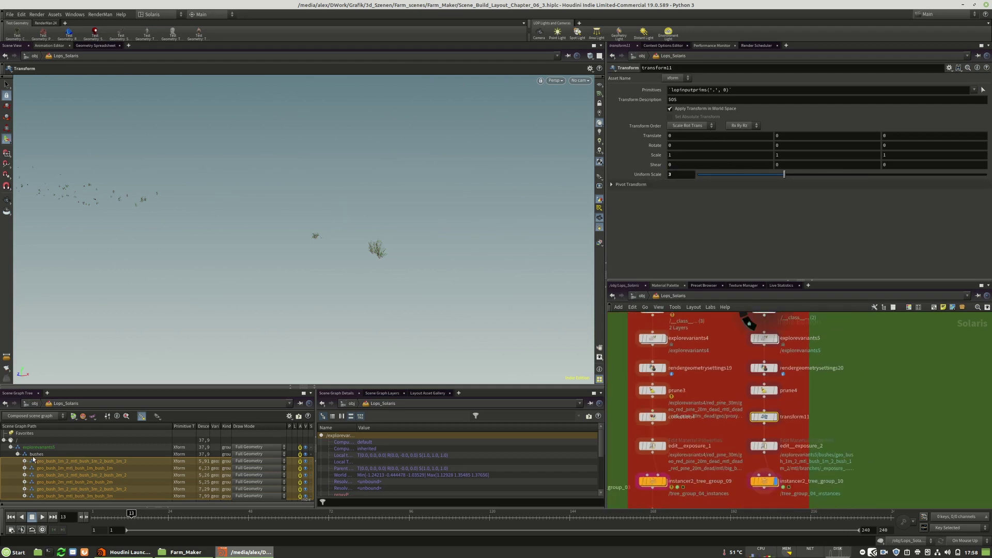
Step: Set transform11's primitives to /explorevariants5/bushes and display instancer2_tree_group_10
left_click(46, 454)
left_click_drag(736, 88, 736, 89)
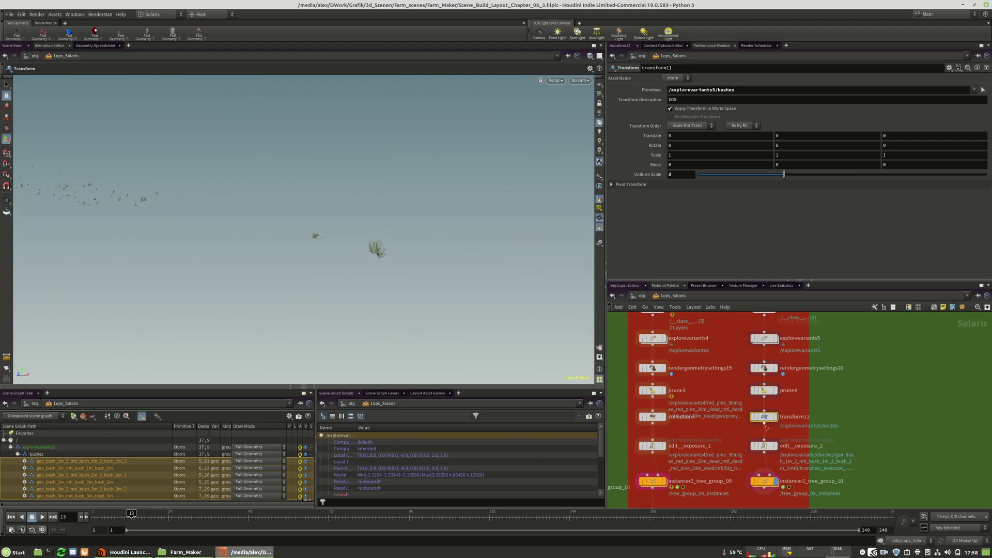
mouse_move(770, 419)
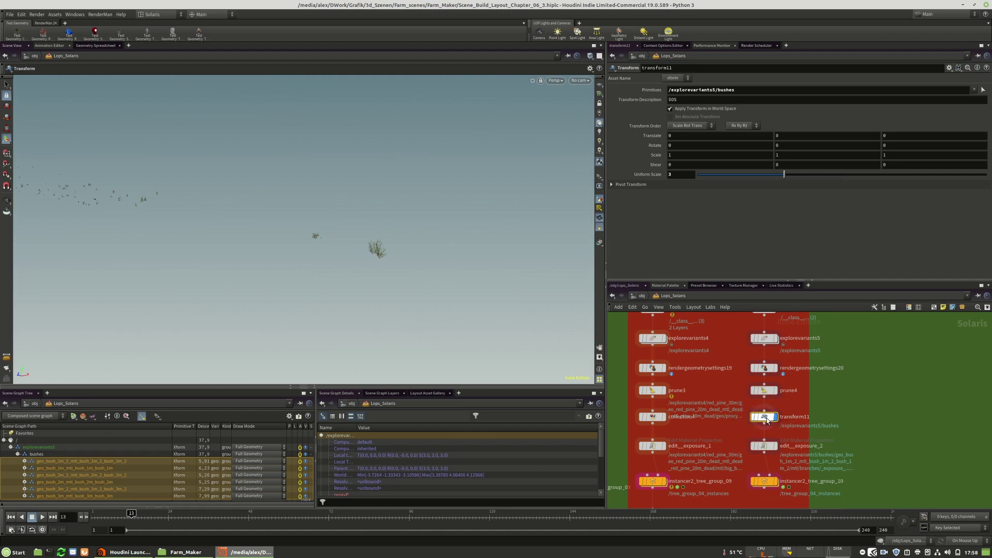
left_click(775, 484)
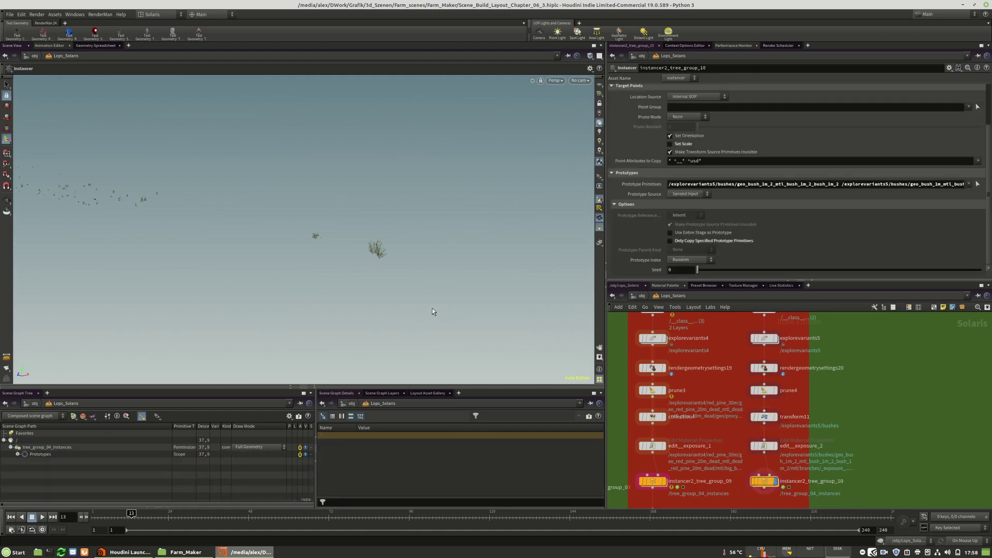
Step: Compare the bush size at prune4 and transform11 by displaying each and toggling transform11's bypass
left_click(752, 417)
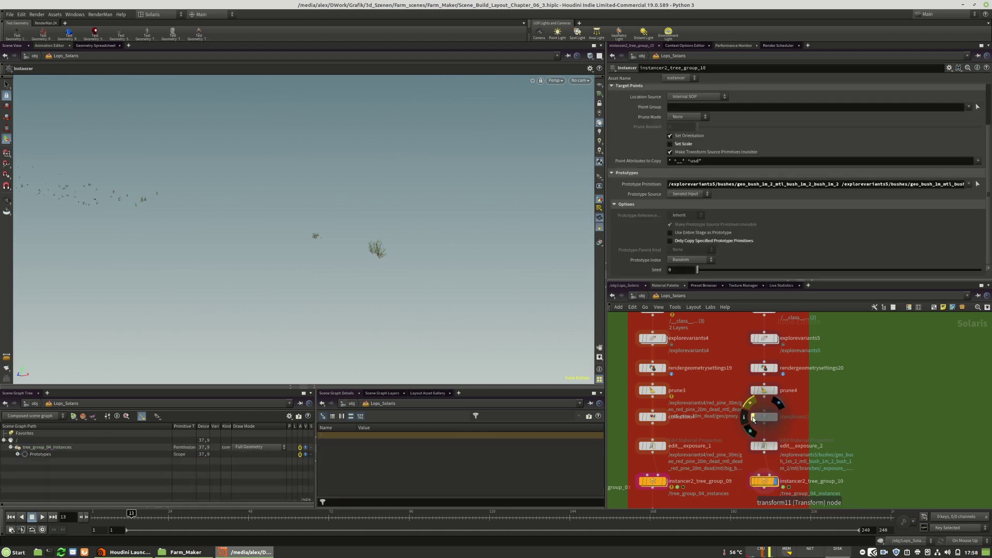
left_click(771, 394)
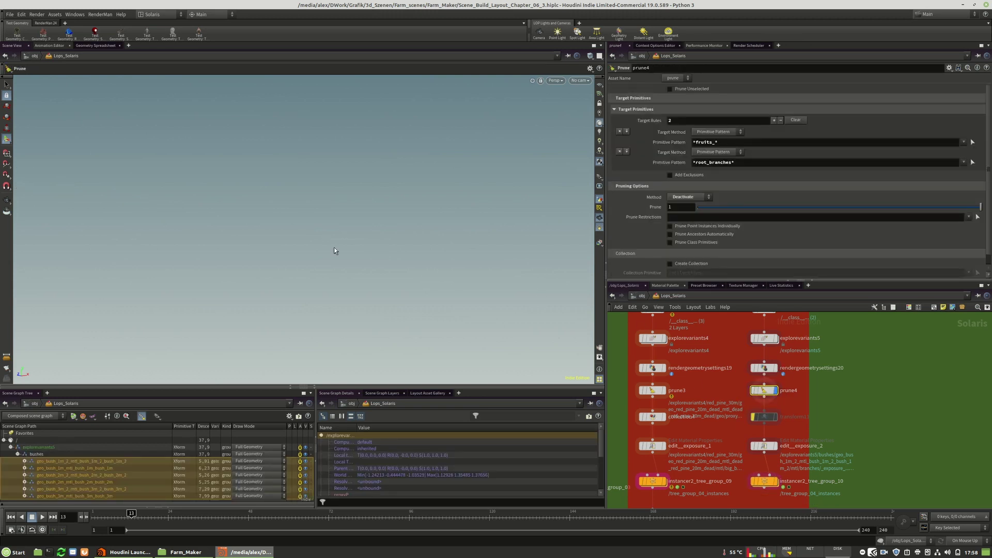
key("Return")
mouse_move(758, 421)
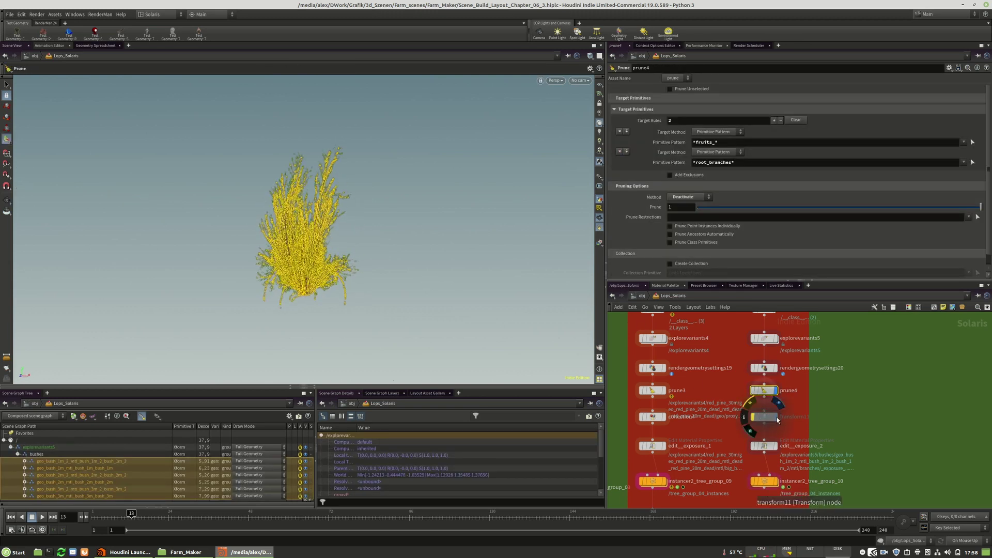
left_click(753, 418)
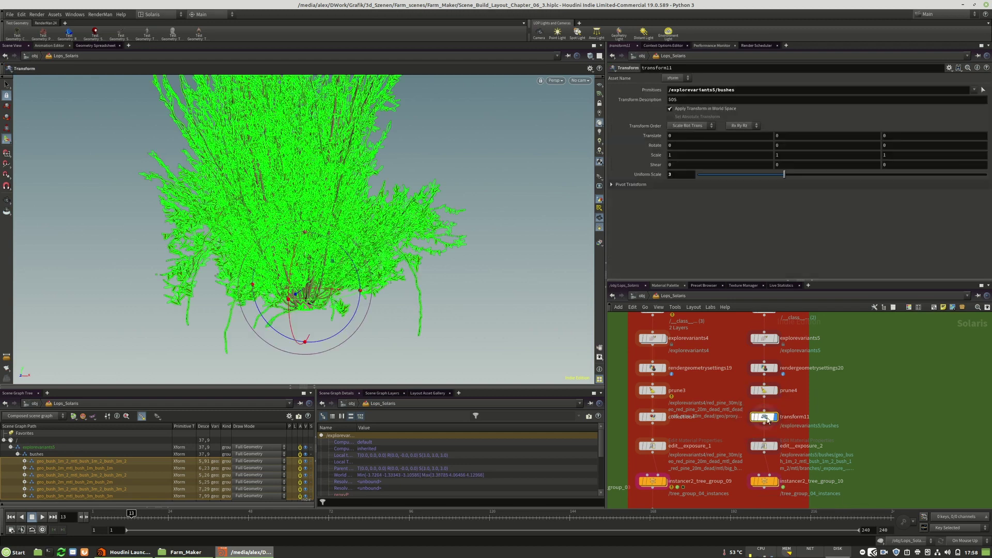
scroll(321, 237, "down", 5)
left_click_drag(322, 237, 337, 240, "alt")
scroll(766, 411, "down", 3)
scroll(781, 463, "up", 3)
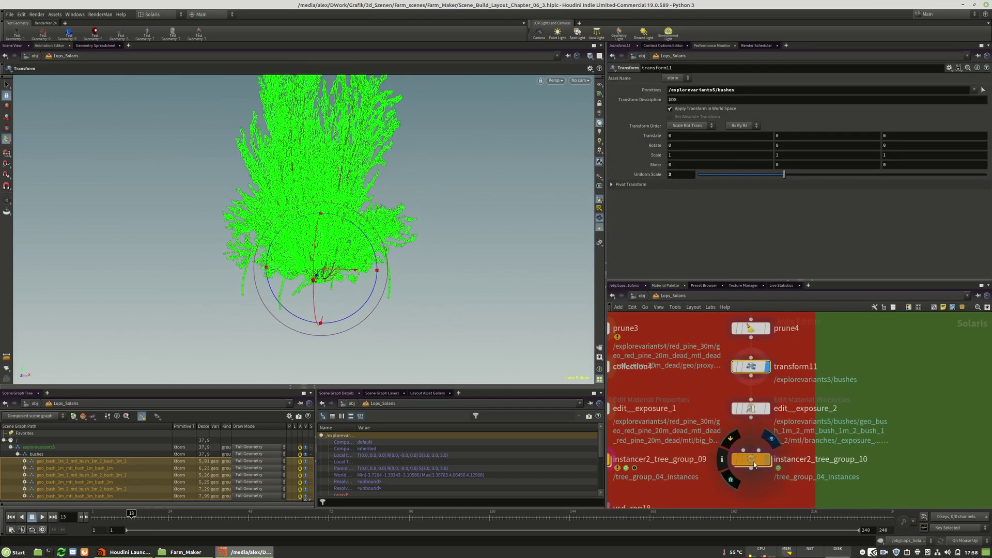
Step: Display instancer2_tree_group_10 and expand its Prototypes in the scene graph to inspect the instanced bushes
left_click(753, 464)
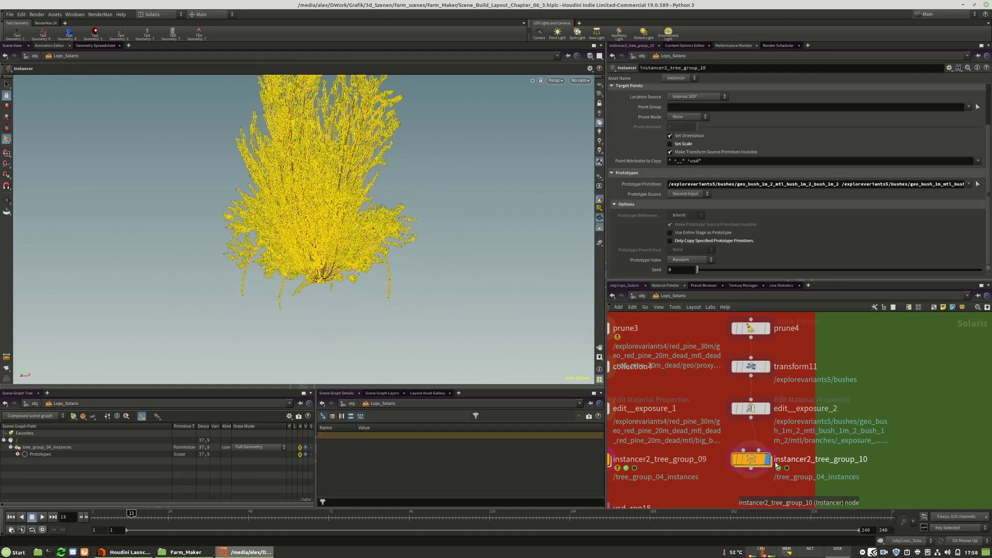
scroll(434, 274, "down", 4)
left_click_drag(434, 274, 394, 259, "alt")
key("Return")
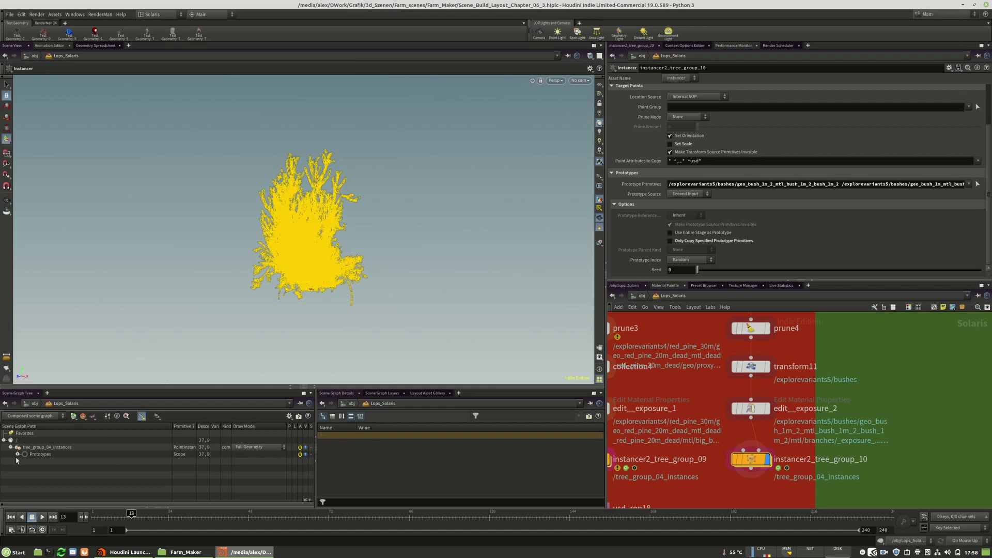
left_click(18, 455)
key("Escape")
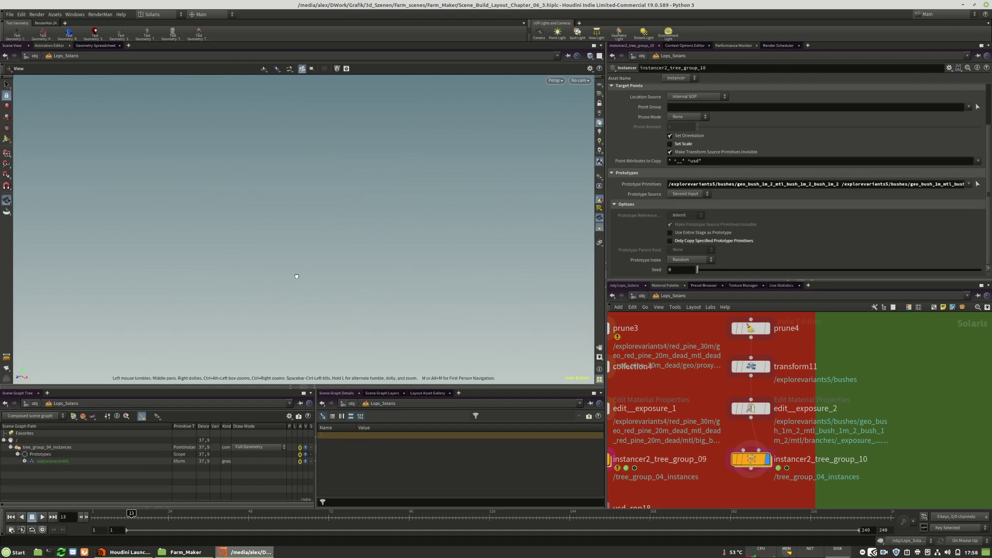
key("Return")
key("d")
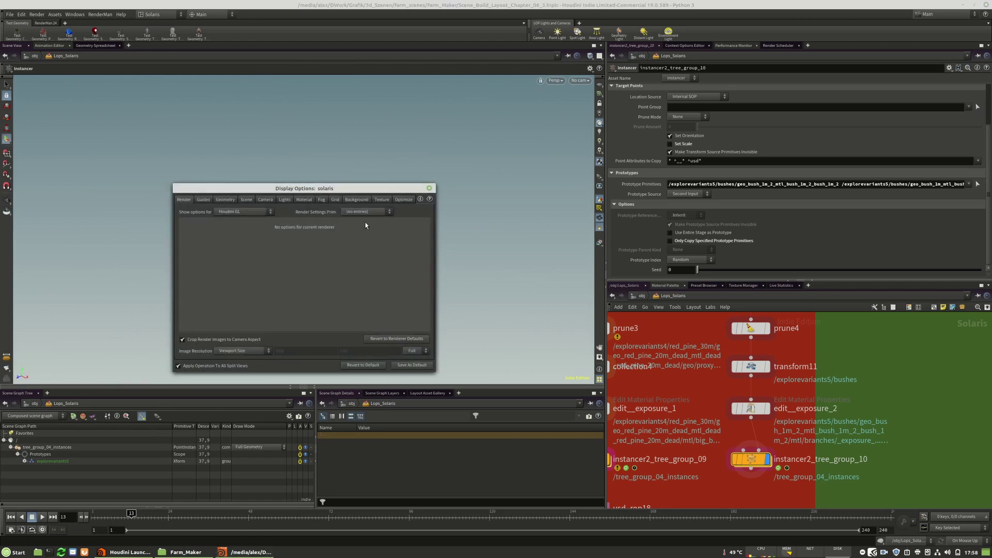
left_click(367, 205)
left_click(429, 188)
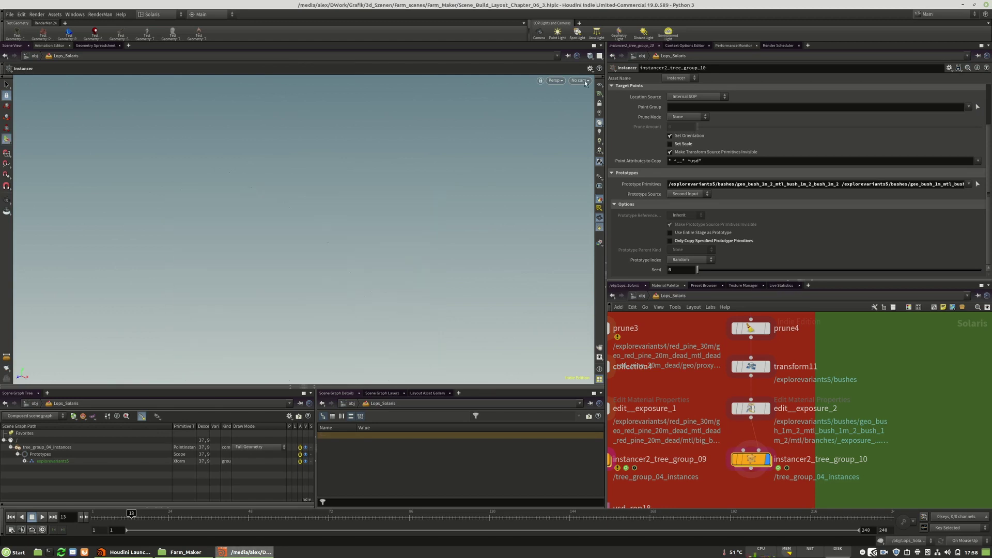
Step: Try a uniform scale of 10 on transform11 and inspect the scattered bushes
right_click_drag(385, 252, 380, 279, "alt")
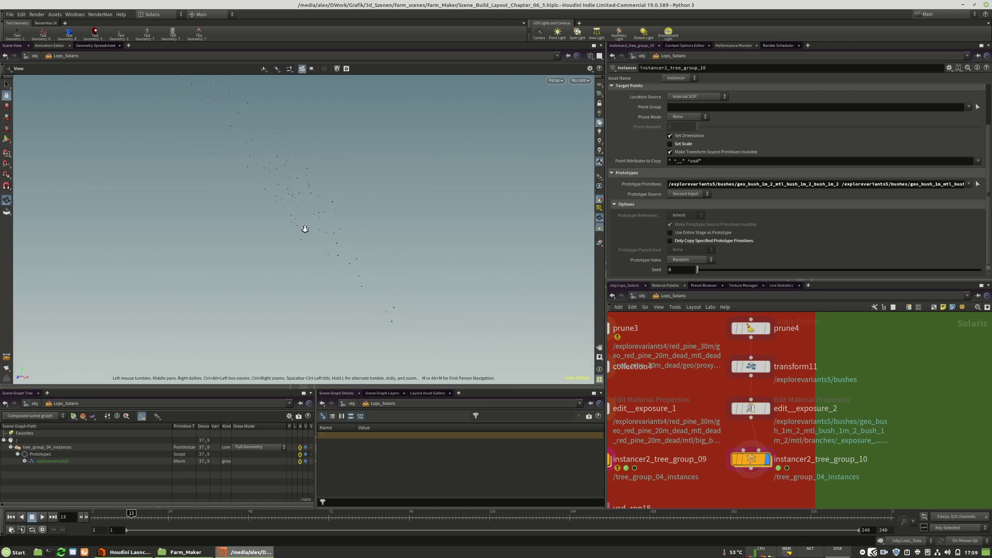
right_click_drag(237, 226, 168, 219)
key("Return")
left_click(751, 367)
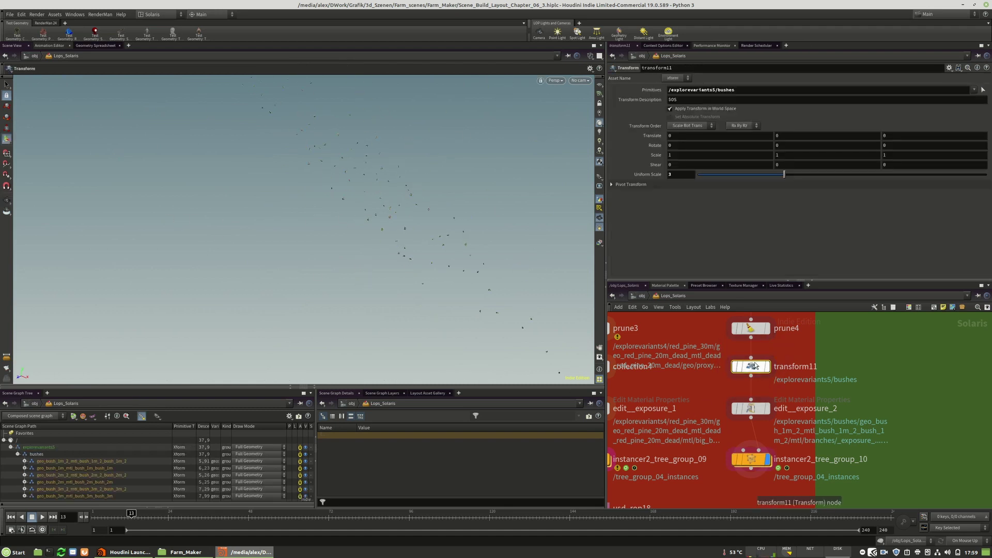
type("10")
key("Return")
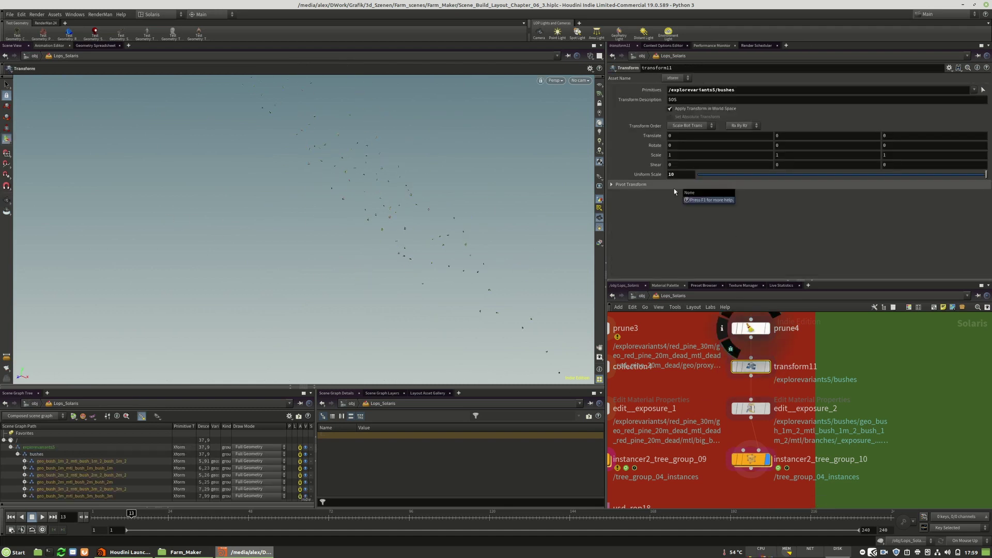
key("Escape")
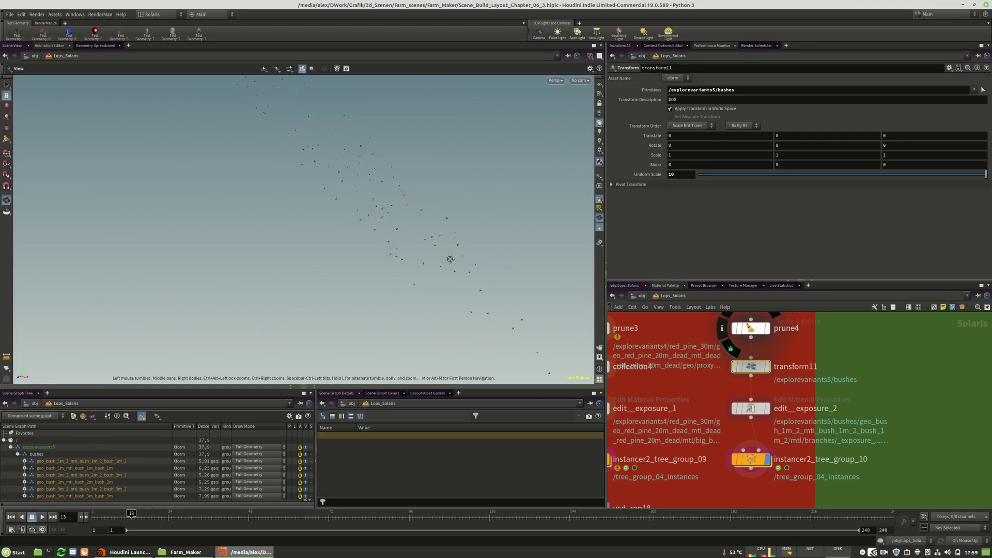
left_click_drag(414, 215, 419, 246)
right_click_drag(419, 245, 773, 271)
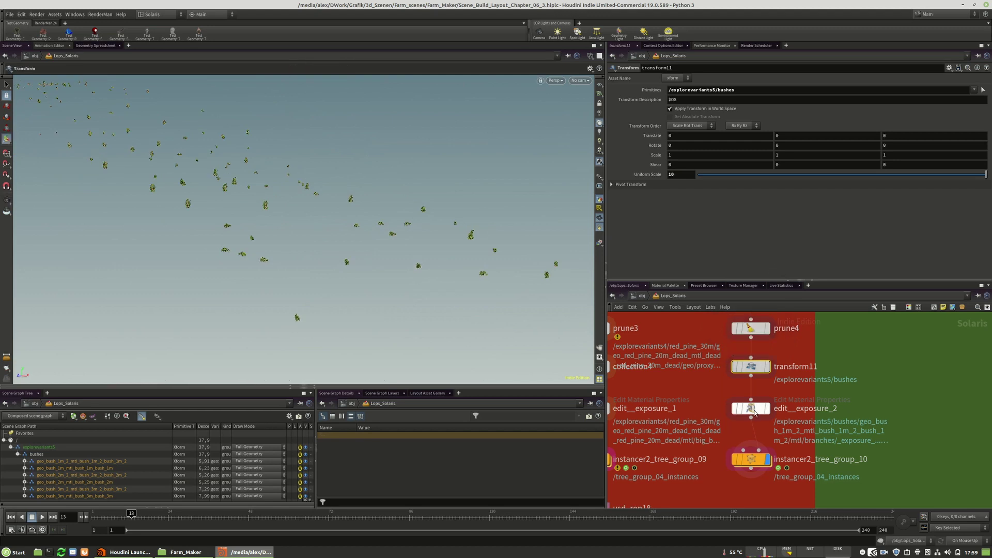
Step: Try the Set Scale option in instancer2_tree_group_10's target point settings
left_click(751, 459)
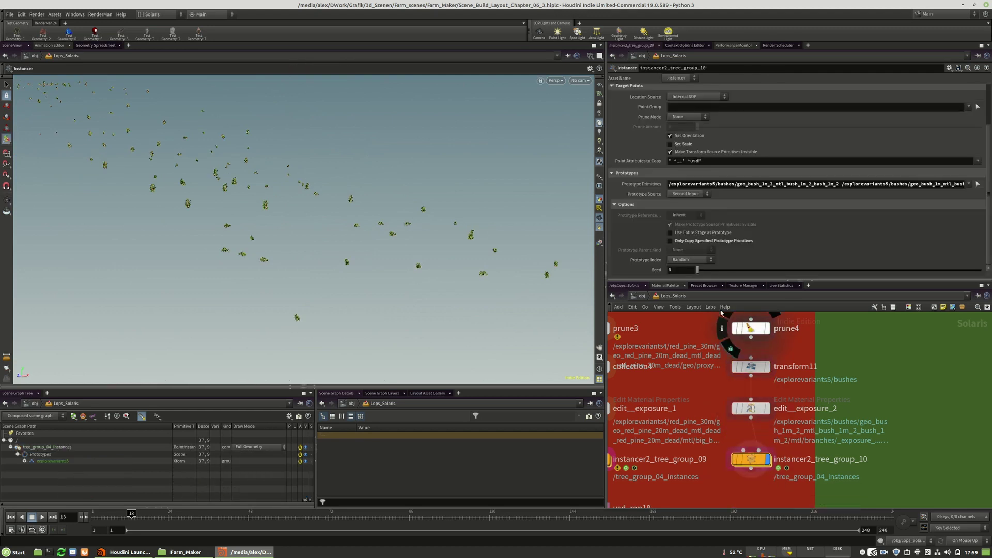
scroll(695, 206, "up", 3)
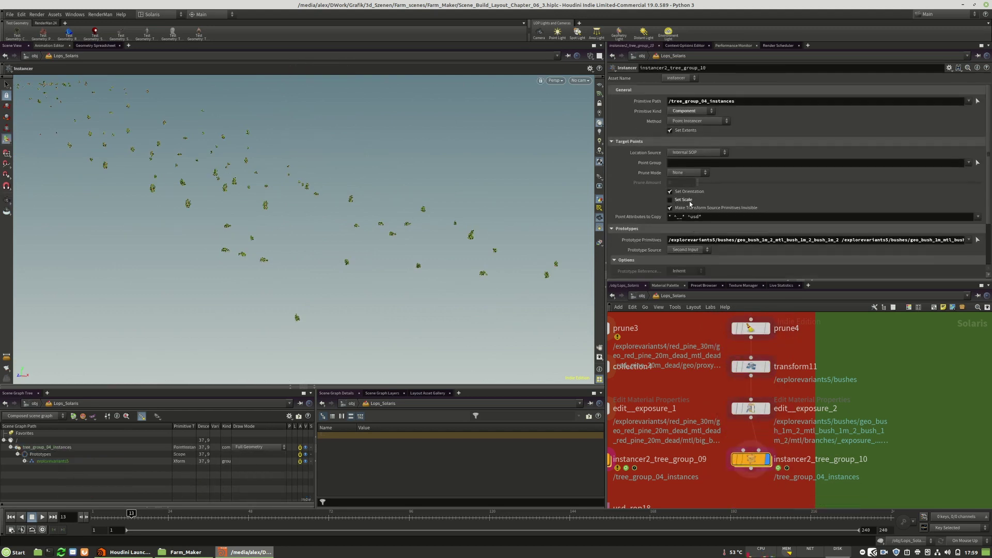
left_click(685, 200)
mouse_move(240, 256)
right_mouse_down()
mouse_move(415, 258)
mouse_move(277, 251)
mouse_move(253, 258)
right_mouse_up()
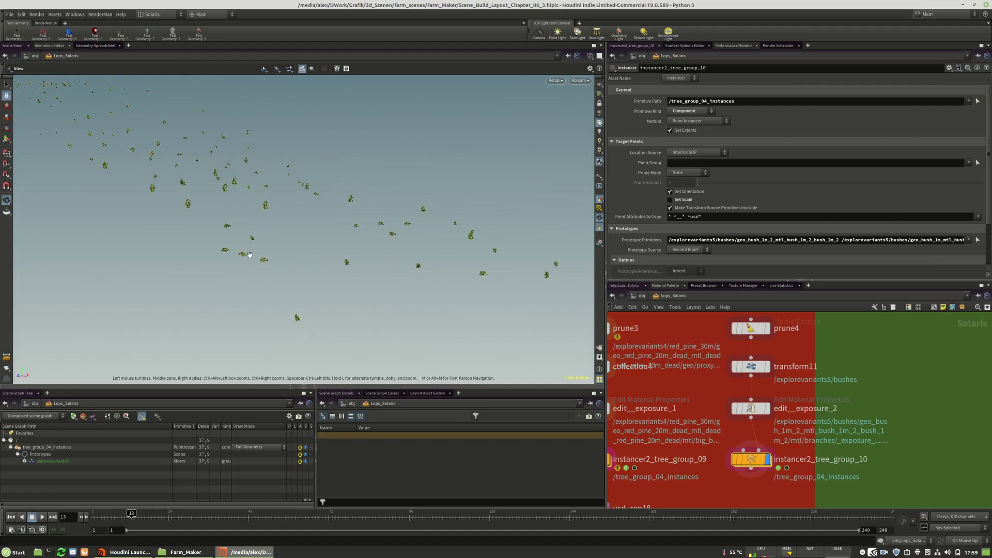
Step: Replace transform11's primitives with the individual geo_bush primitives under /explorevariants5/bushes and inspect the scattered bushes
left_click(752, 367)
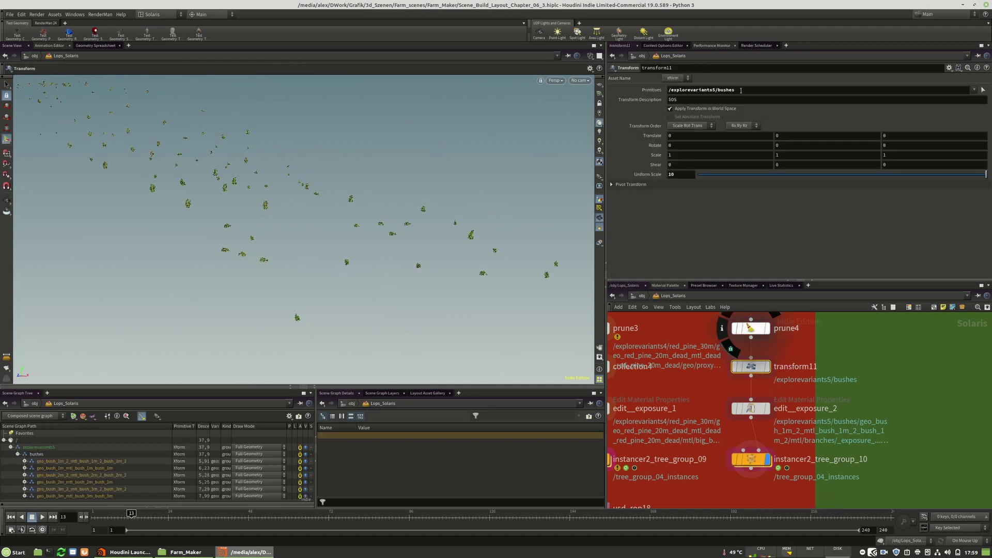
left_click(28, 448)
left_click_drag(743, 91, 743, 91)
left_click_drag(56, 468, 59, 498)
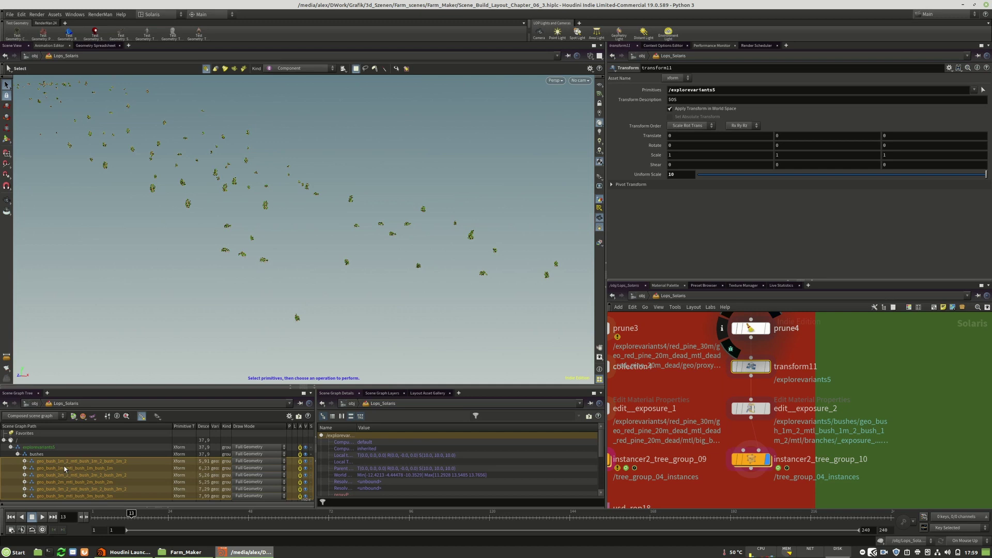
left_click_drag(704, 151, 712, 91)
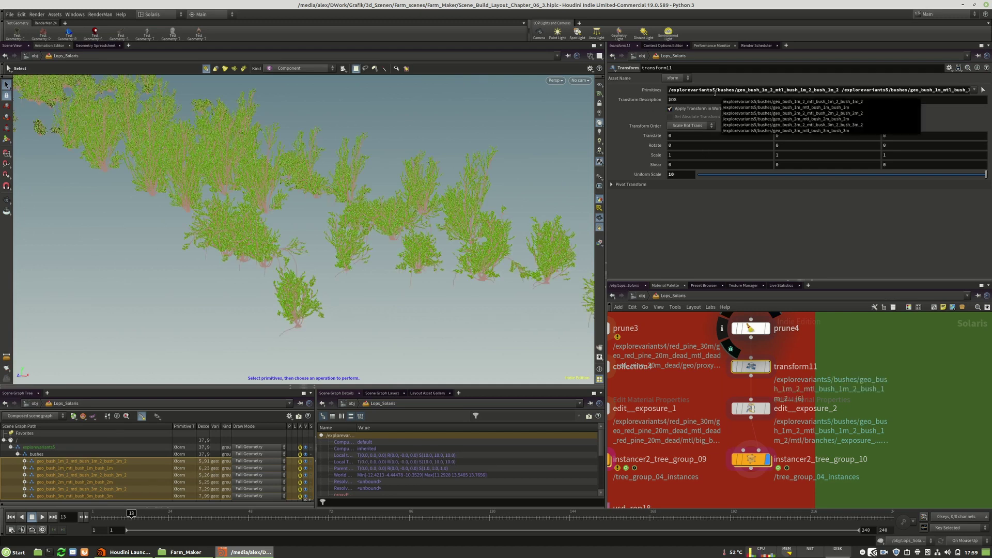
key("Escape")
left_click_drag(380, 200, 467, 279)
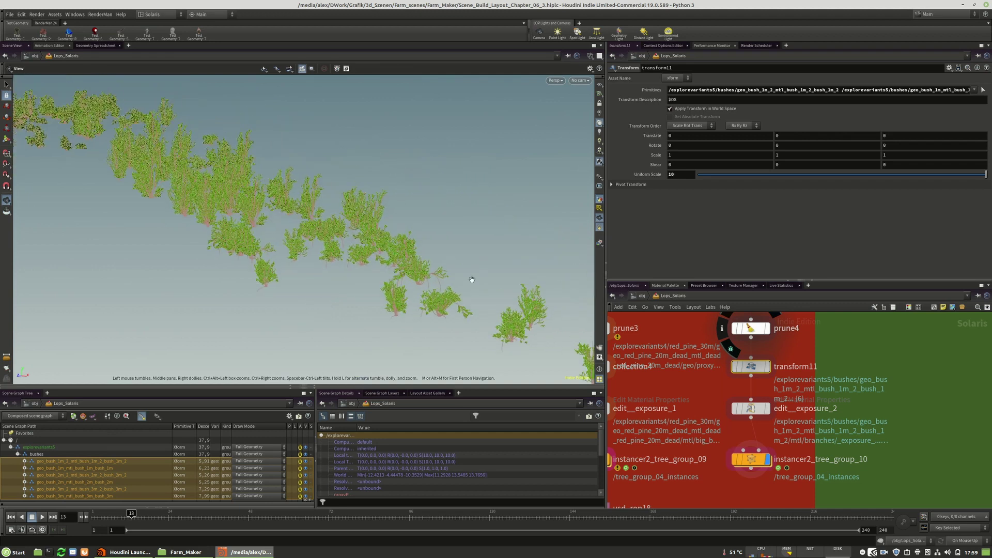
Step: Set transform11's uniform scale to 3 and inspect the resulting bush scatter
key("s")
left_click_drag(679, 176, 663, 177)
type("3")
key("Return")
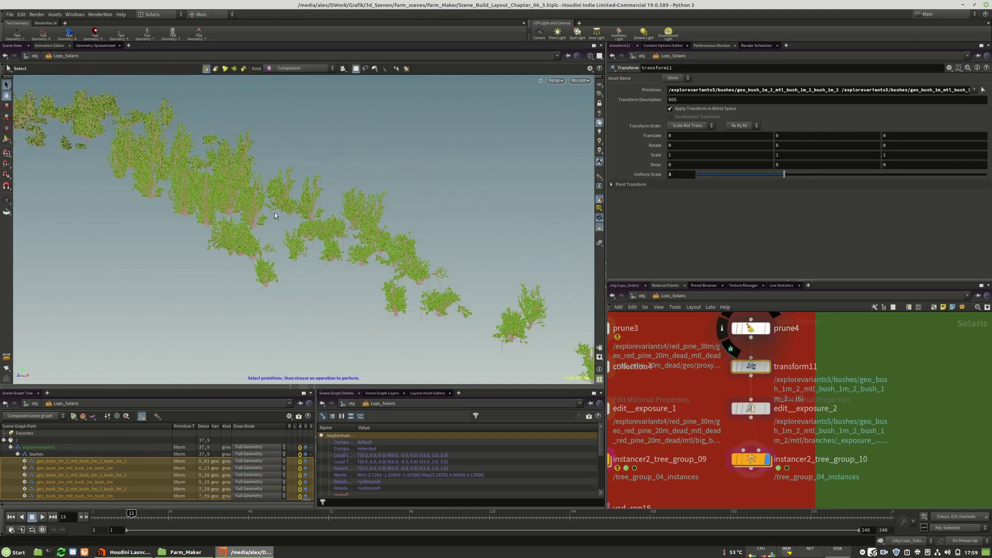
left_click_drag(200, 169, 269, 184, "alt")
scroll(784, 362, "down", 5)
scroll(751, 420, "up", 2)
Step: Duplicate usd_rop18 below instancer2_tree_group_10 and set its output file to $HIP/geo/caches/caches_chapters/chapter_06/bush_group_01.usd
middle_click_drag(749, 419, 769, 413)
scroll(762, 410, "up", 2)
left_click(685, 402)
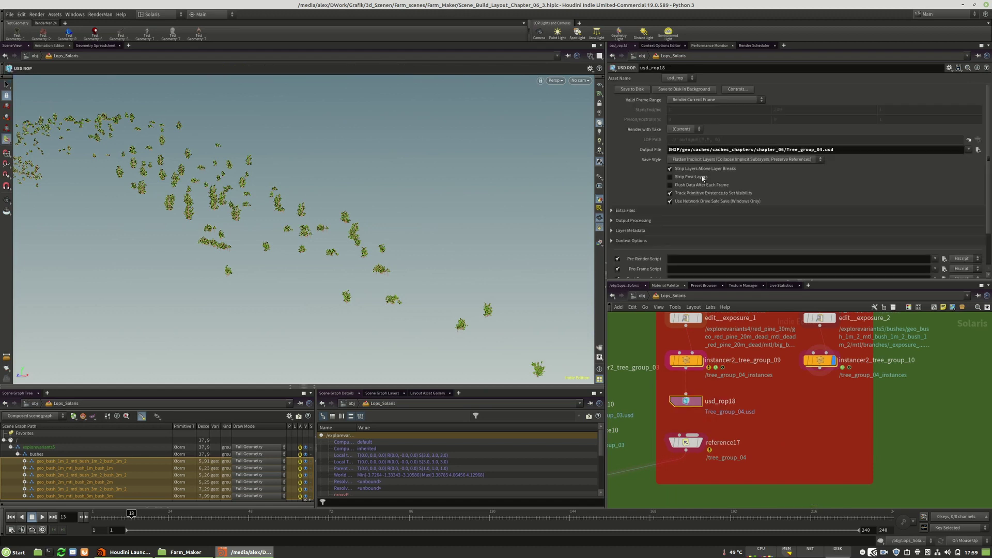
left_click_drag(686, 405, 820, 405, "alt")
left_click(822, 150)
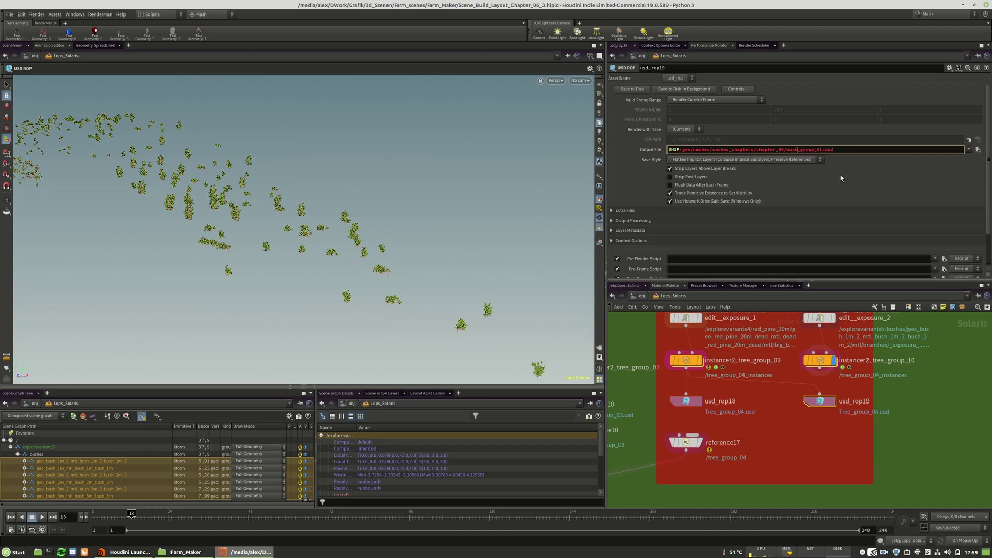
key("Return")
Step: Duplicate reference17 below usd_rop19 and set the copy's reference file to usd_rop19's output path, bush_group_01.usd
left_click_drag(686, 443, 826, 447, "alt")
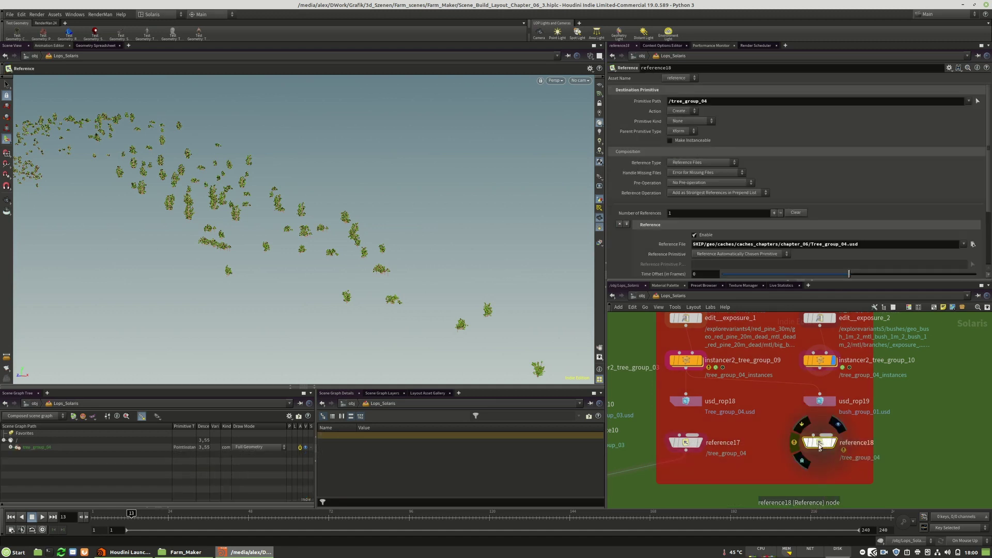
left_click(820, 401)
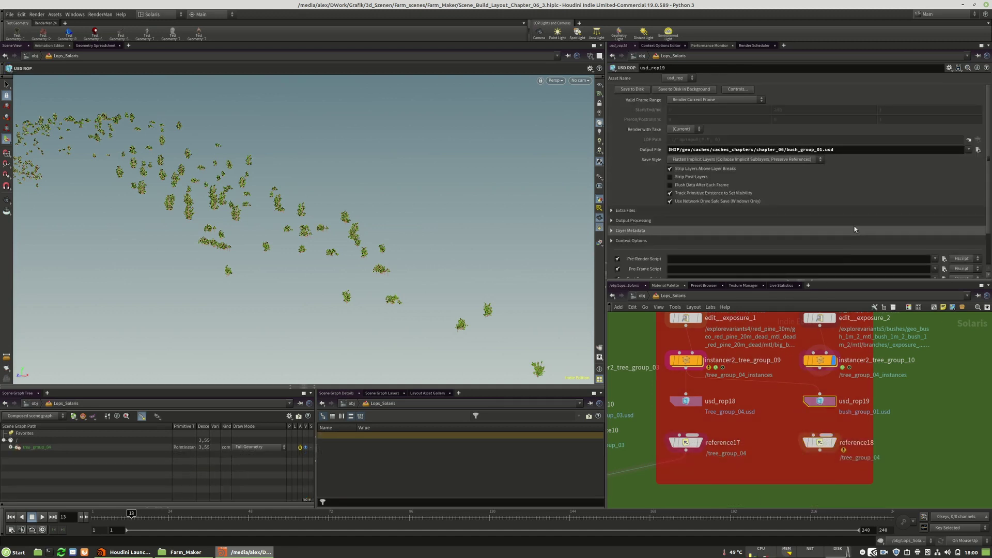
triple_click(713, 149)
key("ctrl+c")
left_click(820, 442)
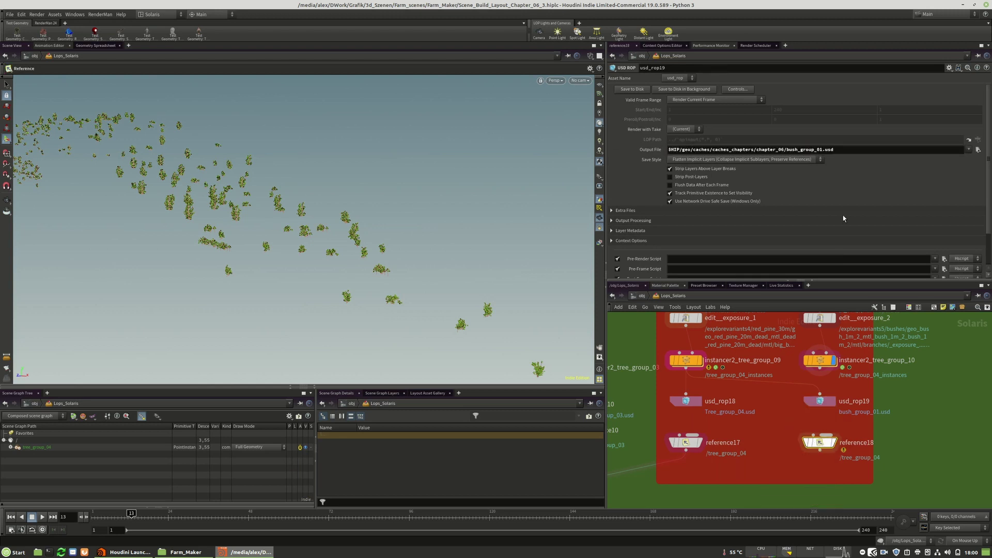
triple_click(838, 244)
key("ctrl+v")
key("Return")
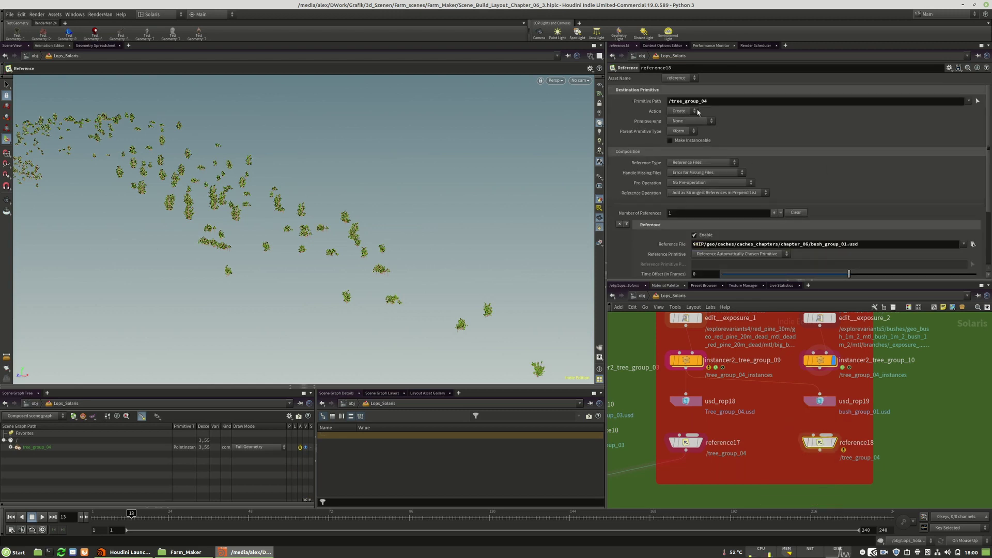
Step: Set reference18's primitive path to /bush_group_01
left_click_drag(672, 105, 671, 105)
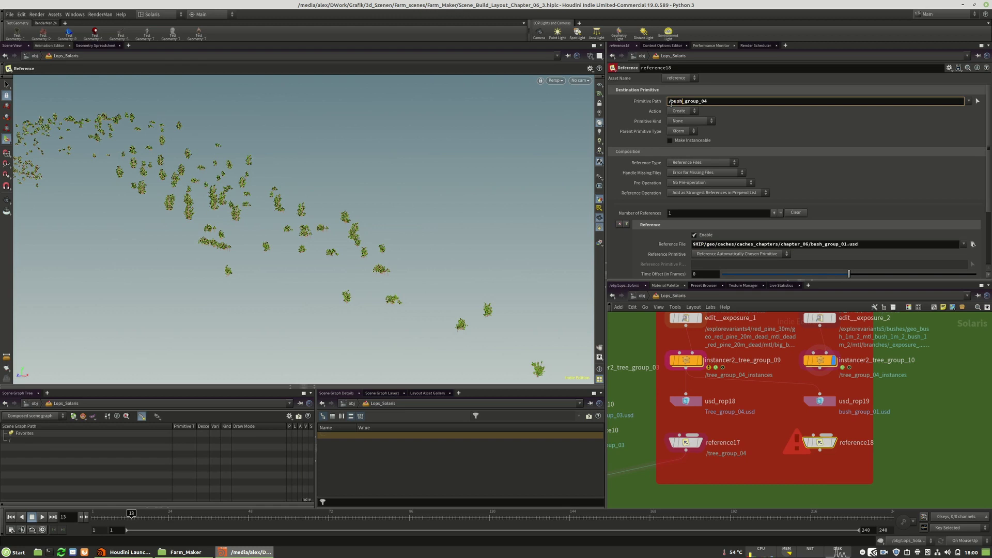
type("1")
key("Return")
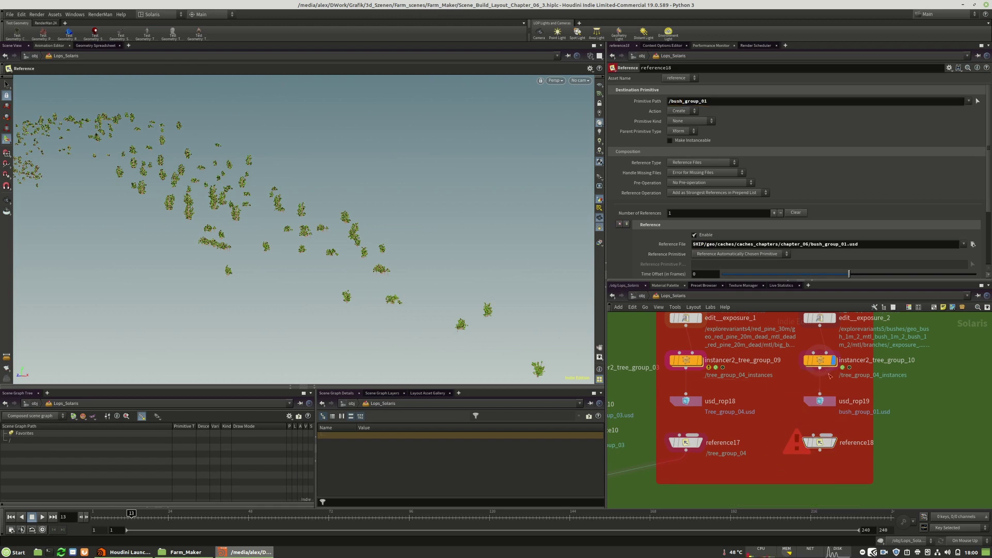
Step: Save usd_rop19 and usd_rop18 to disk and reload the cached files in reference17 and reference18
left_click(821, 401)
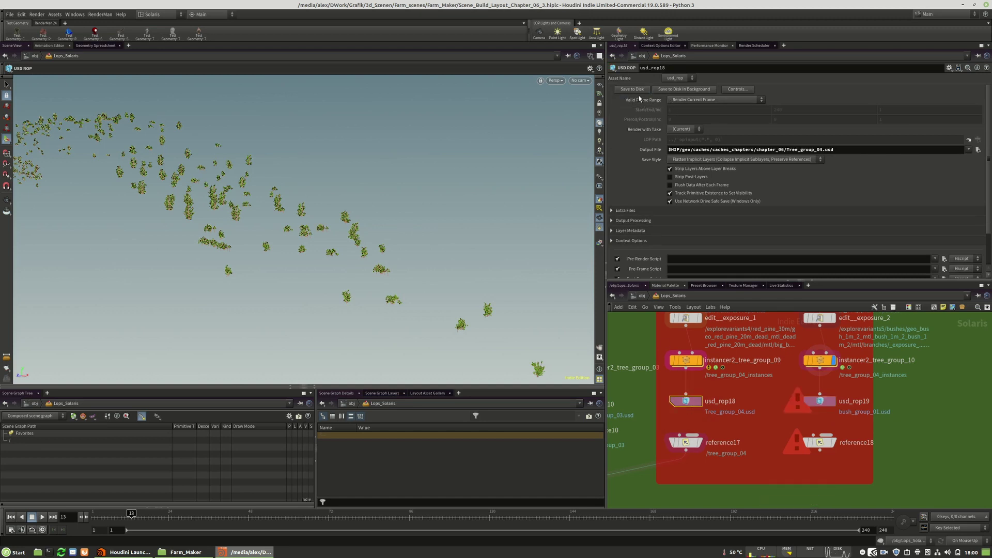
left_click(687, 441)
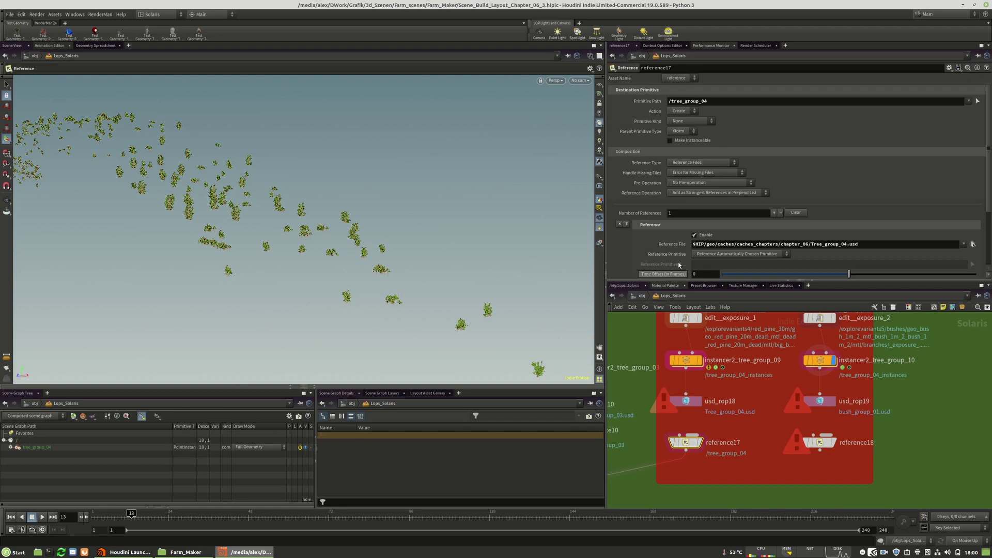
scroll(711, 259, "down", 3)
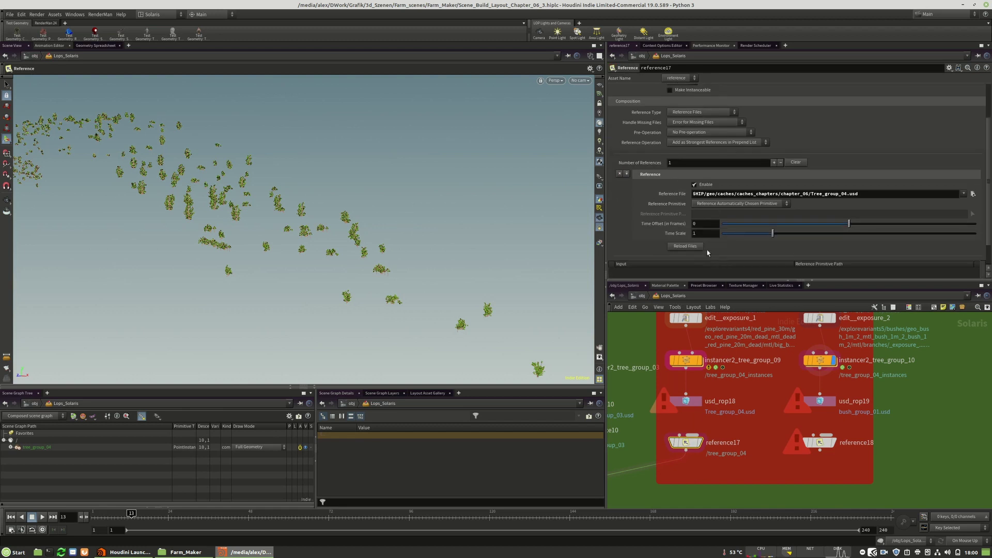
left_click(824, 444)
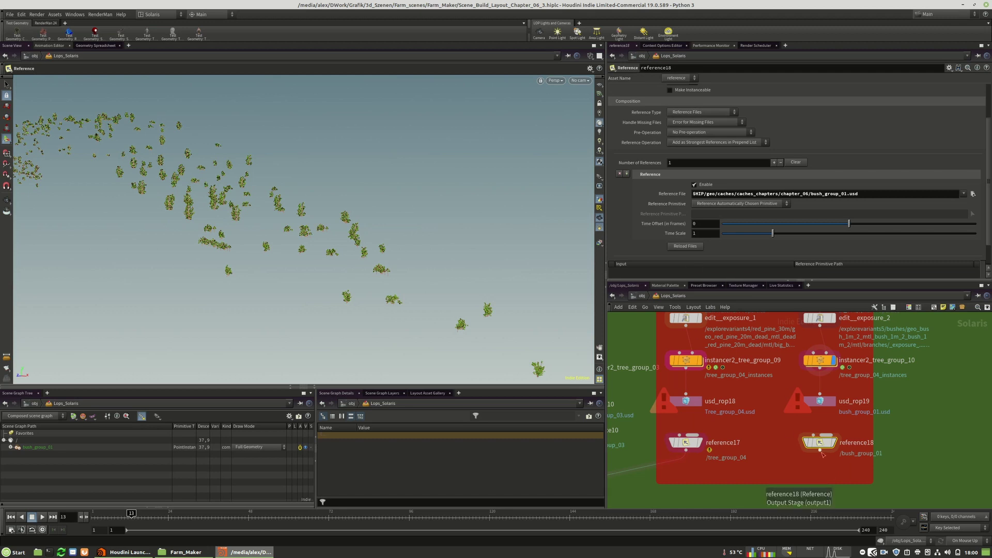
Step: Wire reference18's output into the merge node that collects the forest references
left_click(822, 453)
scroll(946, 402, "down", 10)
scroll(940, 407, "up", 10)
left_click(702, 416)
scroll(960, 379, "down", 10)
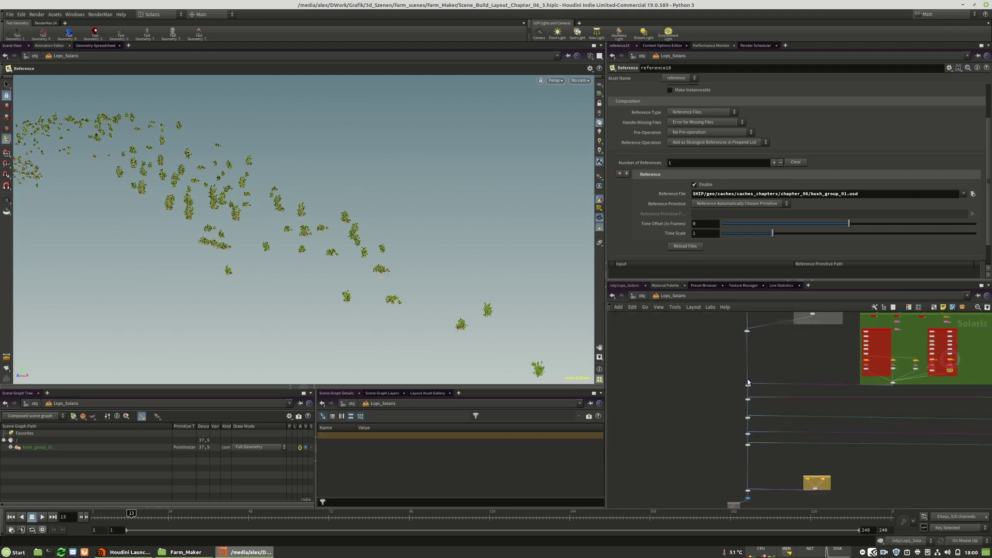
scroll(747, 383, "up", 10)
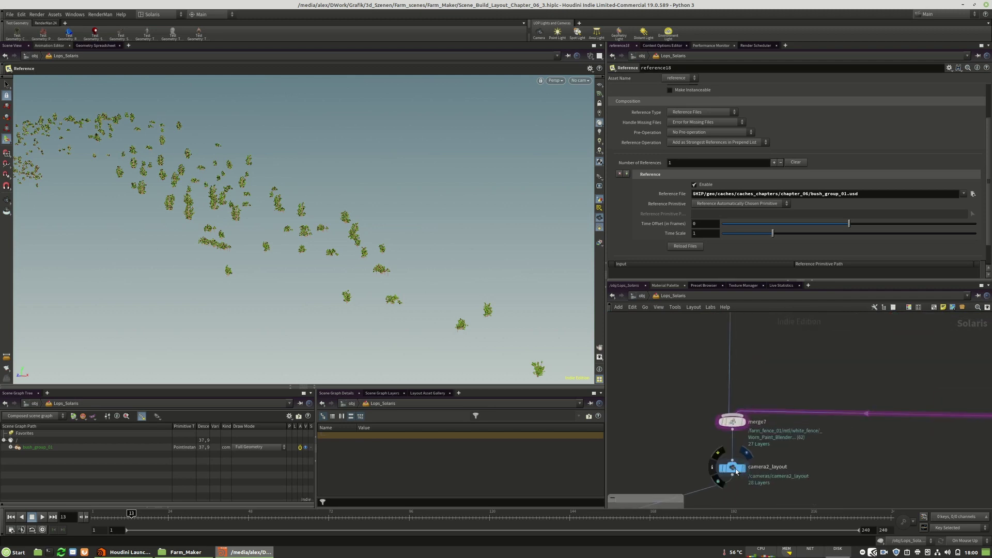
Step: Display the camera2_layout node and look through /cameras/camera2_layout in the viewport
left_click(734, 470)
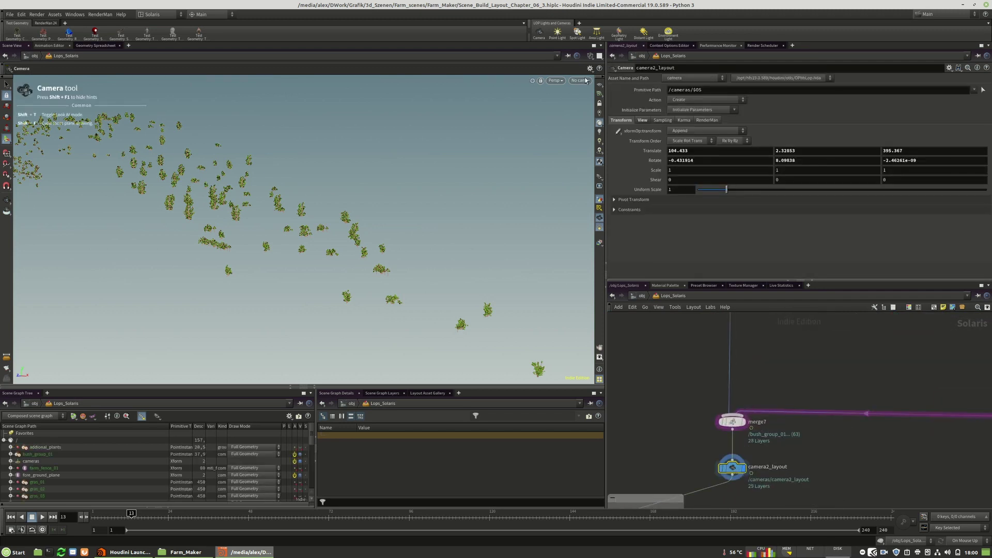
left_click(586, 82)
left_click(592, 90)
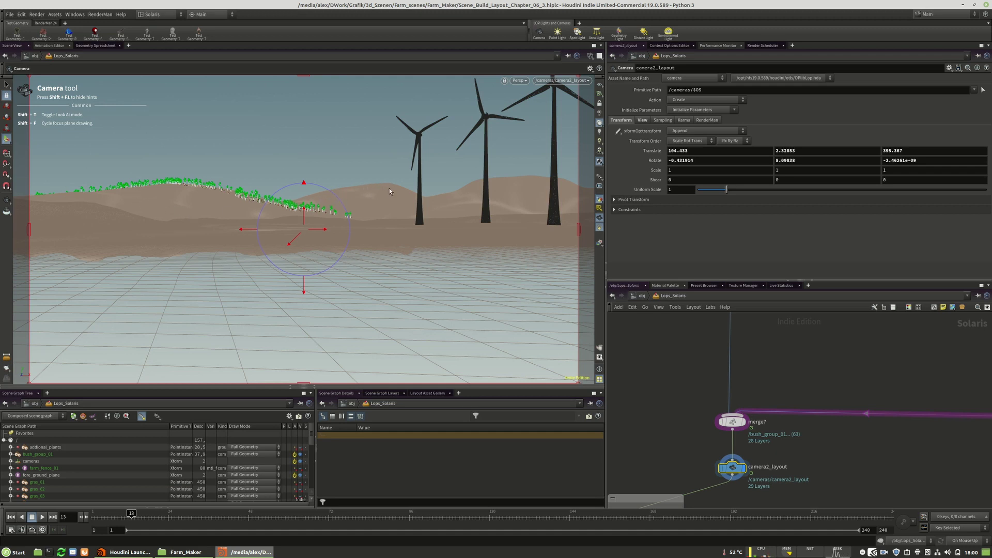
Step: Widen the green forest network box to make room for another tree placement group
scroll(693, 484, "down", 10)
middle_click_drag(893, 448, 774, 457)
scroll(767, 423, "up", 5)
scroll(764, 424, "down", 4)
left_click_drag(867, 360, 660, 476)
left_click_drag(682, 432, 777, 428)
left_click(688, 403)
middle_click_drag(688, 402, 781, 407)
scroll(727, 403, "up", 5)
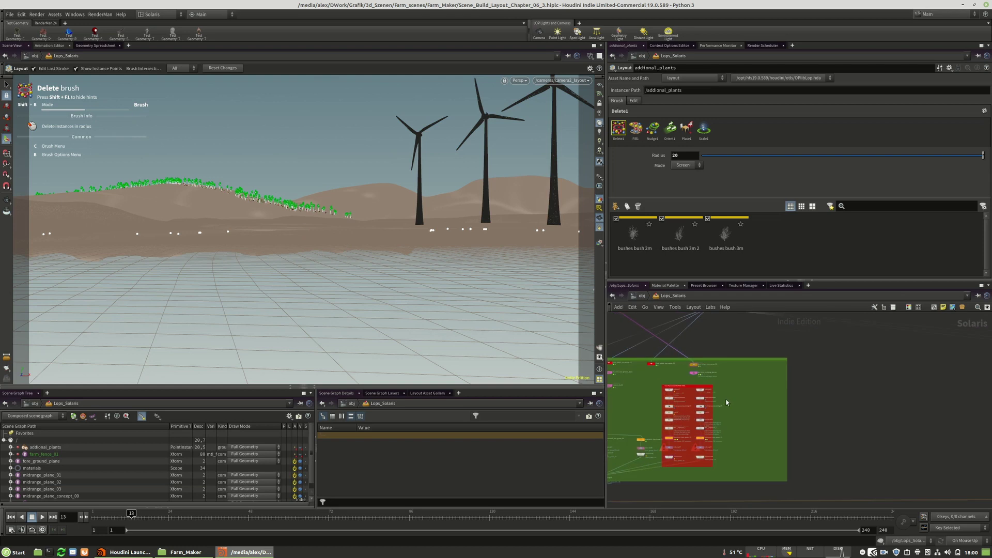
left_click_drag(787, 383, 935, 393)
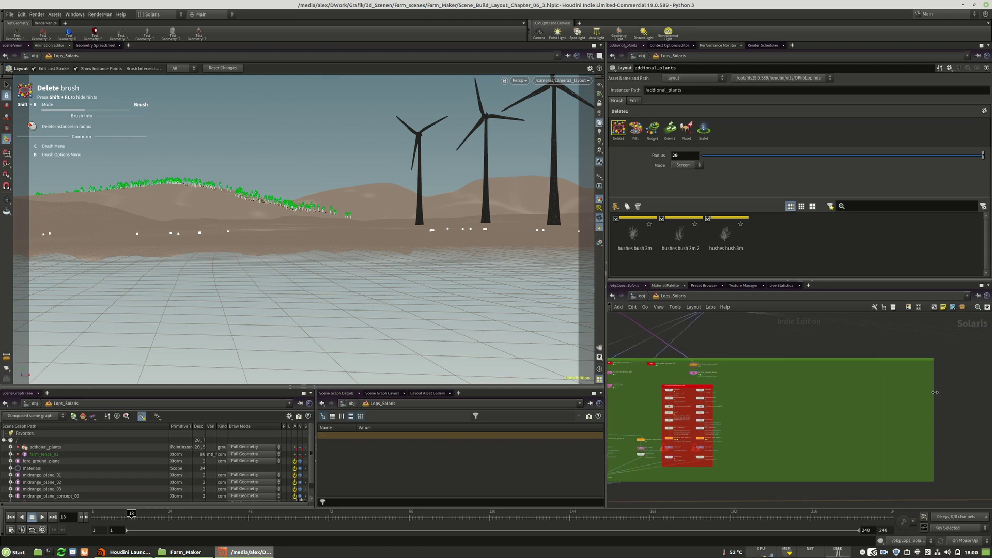
Step: Display draw_helper_tree_group_04 and examine its placed helpers on the midrange plane from a perspective view
scroll(807, 376, "up", 10)
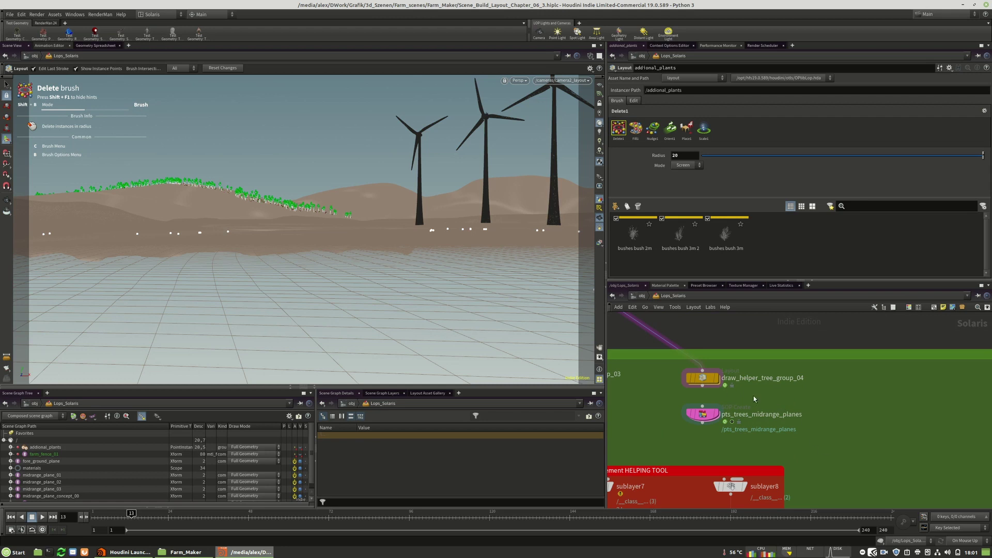
scroll(718, 386, "down", 4)
scroll(718, 385, "up", 2)
left_click(715, 380)
left_click(706, 381)
left_click_drag(328, 202, 306, 277, "alt")
scroll(339, 181, "down", 3)
middle_click_drag(339, 181, 215, 230, "alt")
scroll(814, 422, "down", 5)
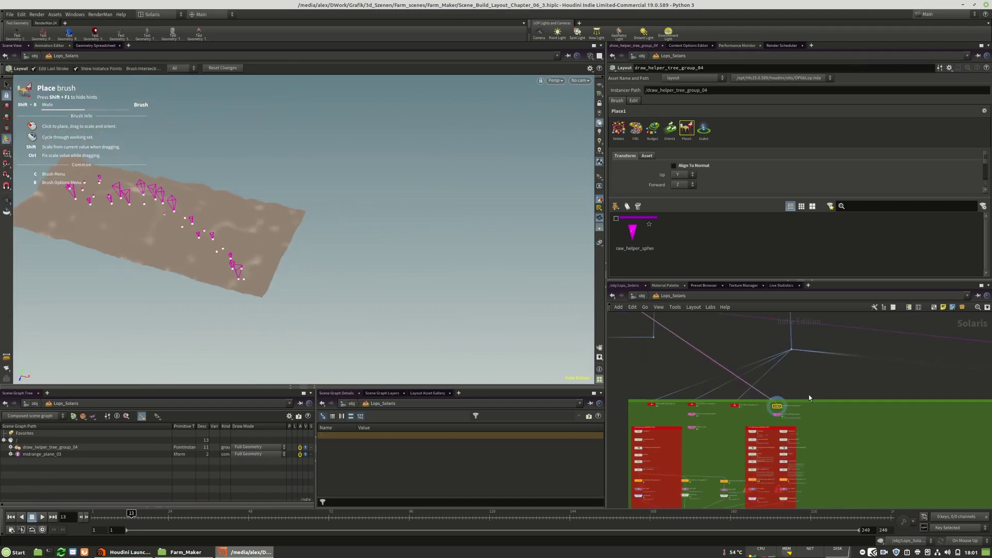
Step: Add a Layout node beside draw_helper_tree_group_04 in the green network box
scroll(817, 400, "up", 4)
key("Tab")
type("lay")
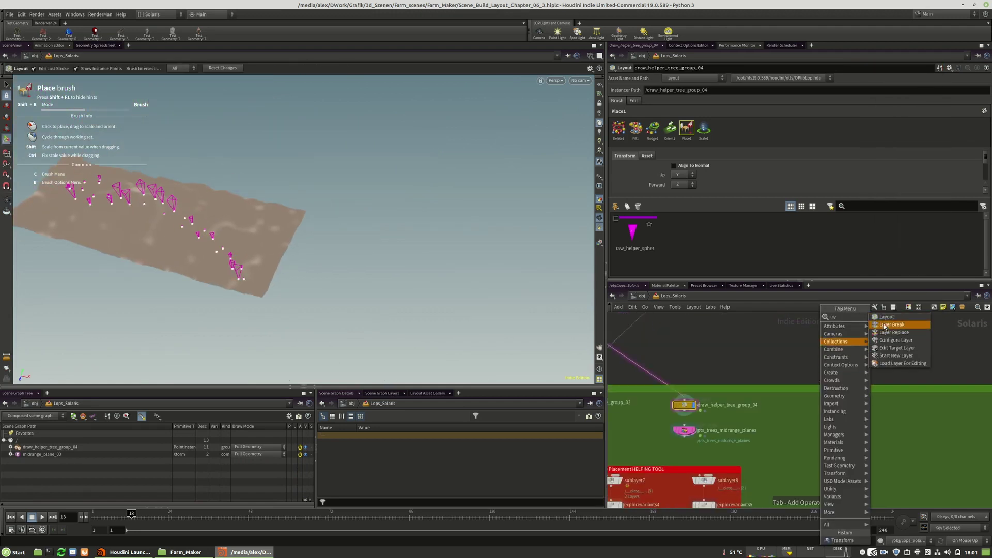
left_click(886, 324)
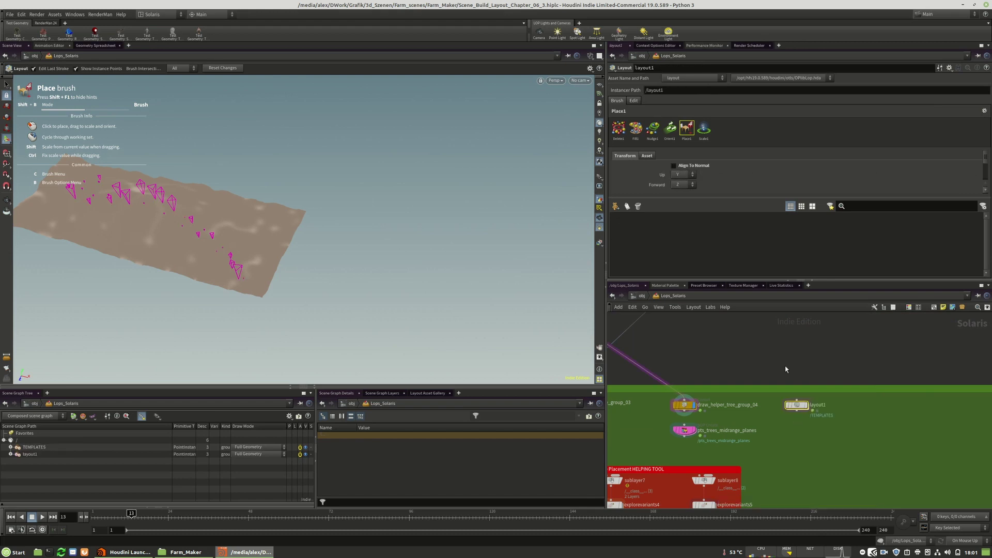
left_click(796, 409)
Step: Connect midrange_plane_03 to the input of layout1
left_click(928, 434)
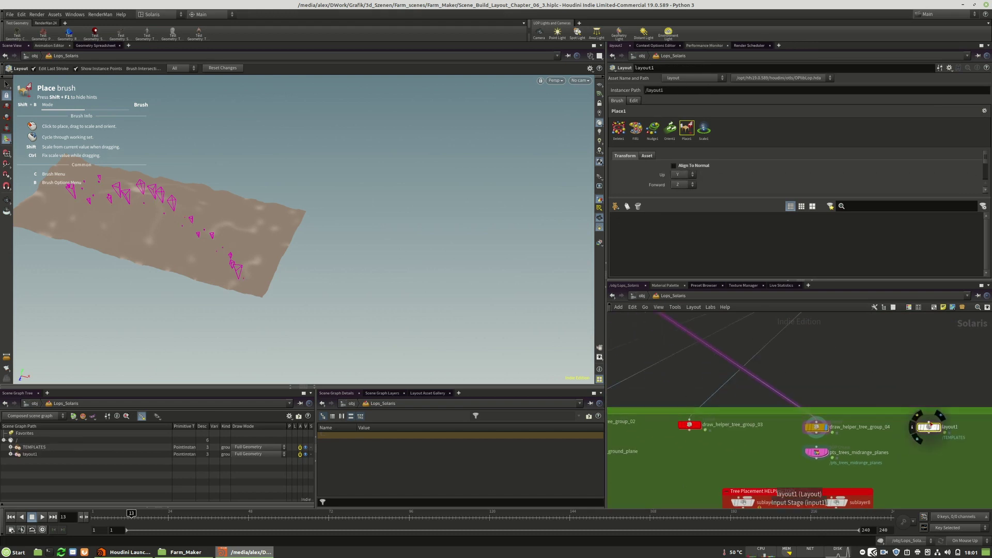
scroll(963, 469, "down", 5)
scroll(873, 391, "down", 4)
middle_click_drag(873, 392, 931, 475)
scroll(768, 380, "up", 6)
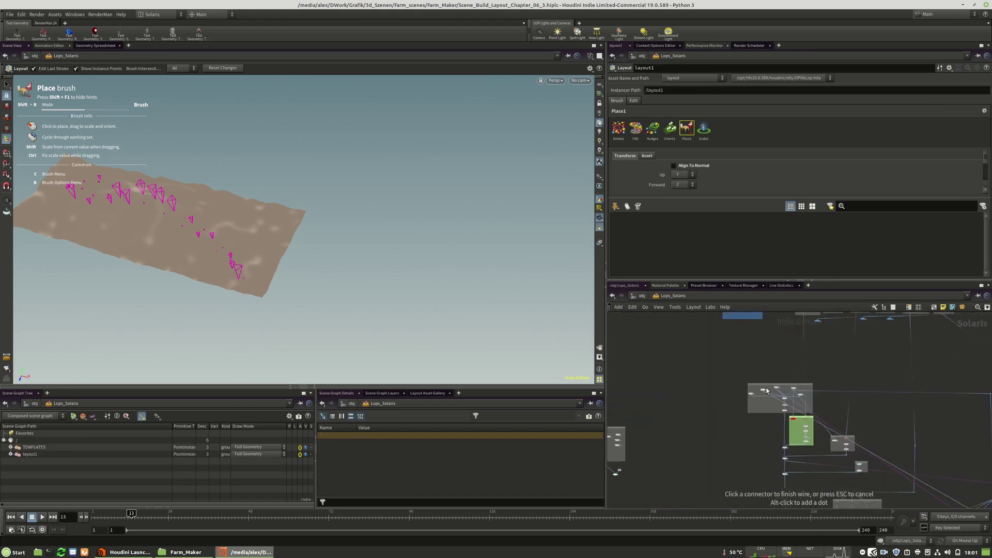
scroll(741, 374, "down", 6)
scroll(792, 398, "up", 5)
scroll(718, 367, "up", 4)
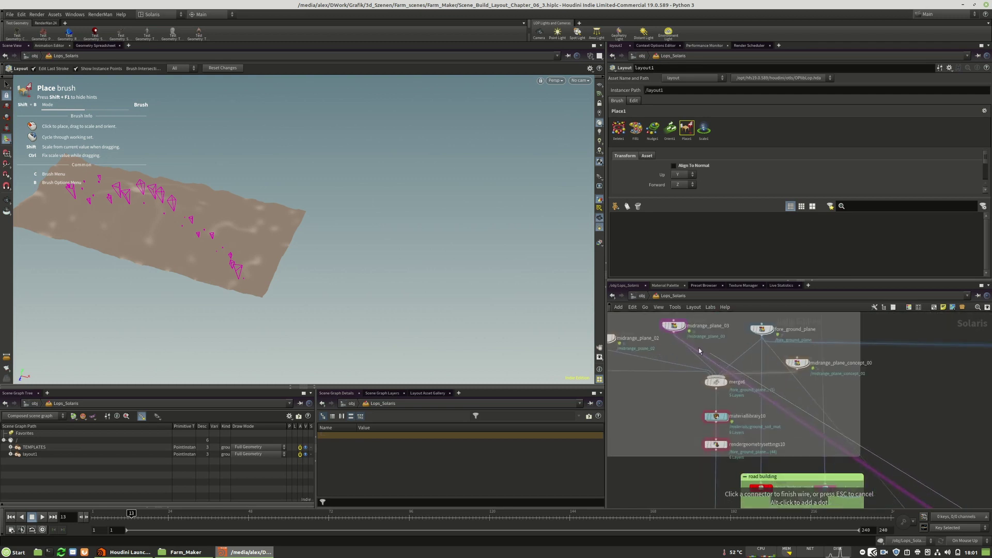
left_click(674, 331)
scroll(637, 342, "down", 5)
scroll(788, 433, "up", 8)
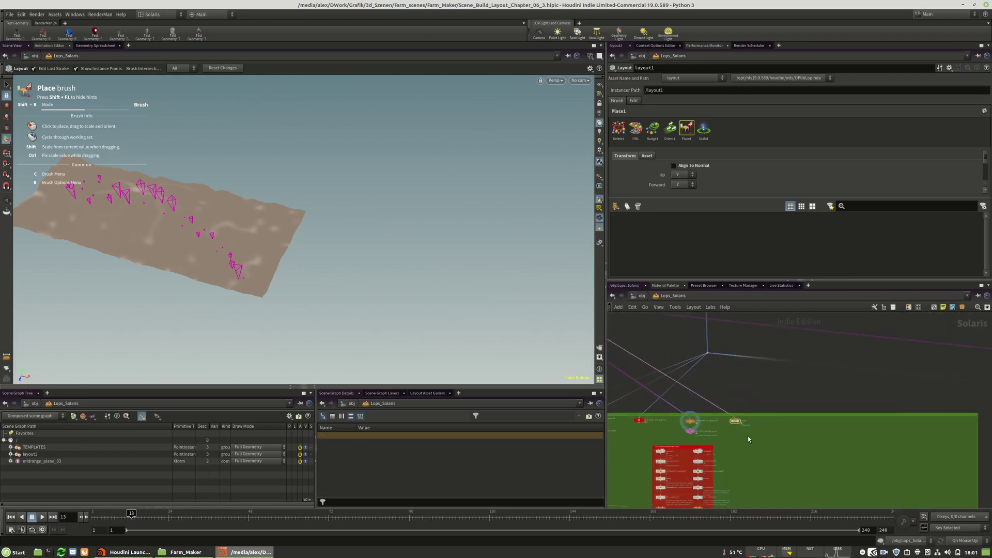
Step: Colour layout1 orange and move pts_trees_midrange_planes between the two layout nodes
key("c")
left_click(952, 468)
middle_click_drag(822, 434, 918, 433)
left_click_drag(901, 394, 929, 395)
middle_click_drag(806, 429, 766, 416)
left_click_drag(669, 425, 773, 435)
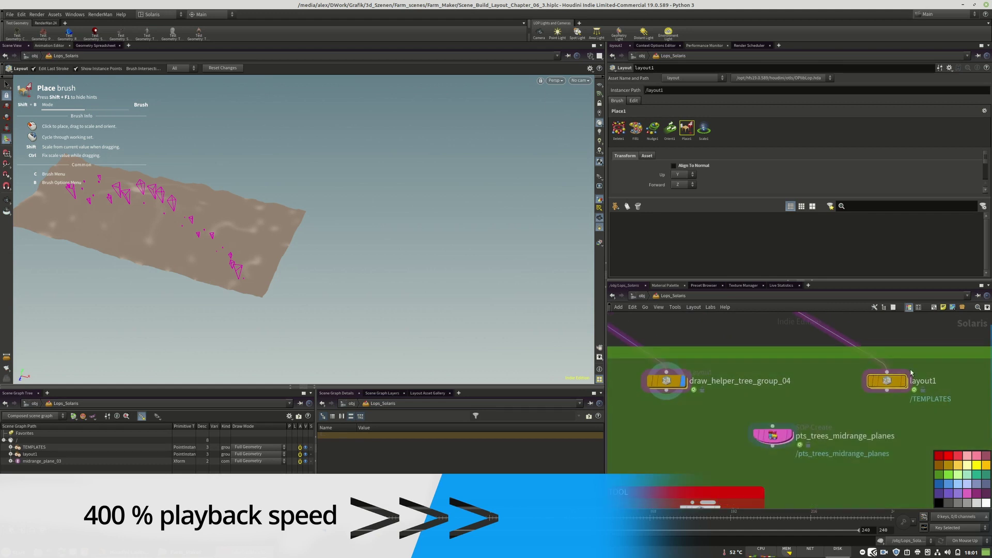
Step: Add the draw helper sphere from the asset gallery to layout1's brush assets
left_click(427, 393)
left_click_drag(332, 427, 643, 245)
Step: Display the fore ground, concept and midrange planes in turn to examine their terrain
scroll(901, 439, "down", 9)
scroll(816, 362, "up", 9)
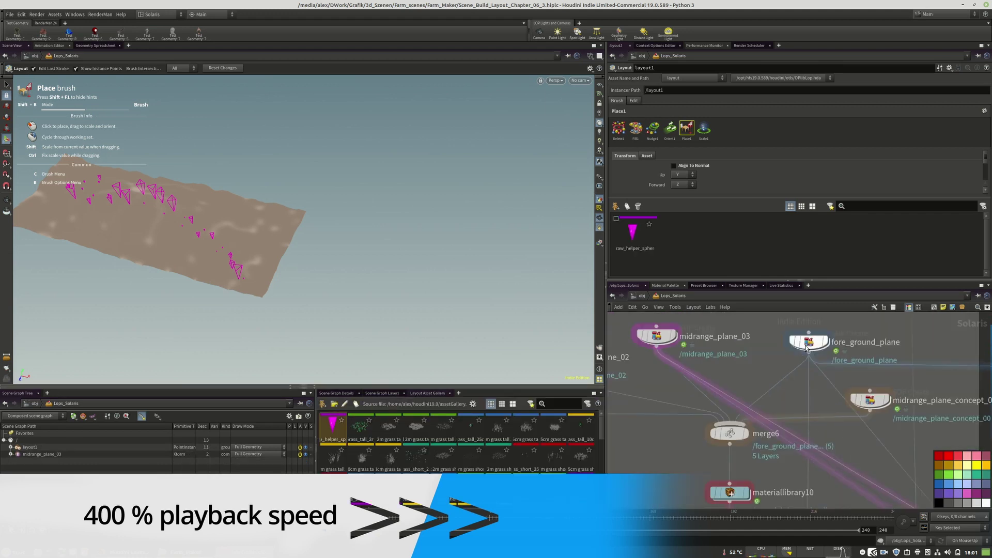
left_click(824, 339)
left_click(887, 400)
scroll(899, 398, "down", 2)
middle_click_drag(827, 388, 878, 395)
left_click(793, 362)
scroll(672, 396, "up", 3)
left_click(740, 359)
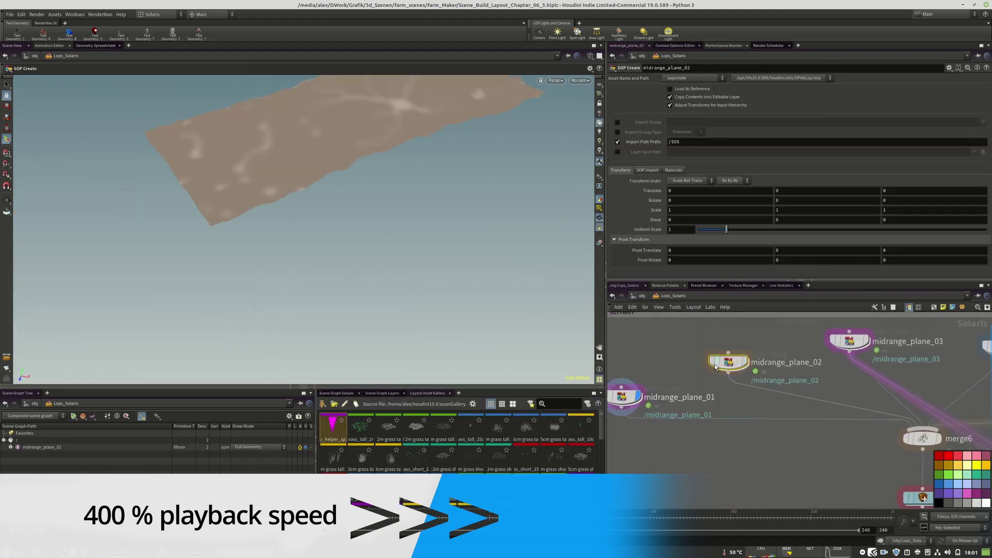
Step: Wire midrange_plane_01 into layout1's input, routing the wire with a dot, and display layout1
left_click(729, 368)
scroll(681, 365, "down", 10)
scroll(827, 432, "up", 7)
left_click_drag(823, 432, 899, 459)
scroll(827, 432, "down", 9)
scroll(678, 381, "up", 8)
scroll(678, 381, "down", 8)
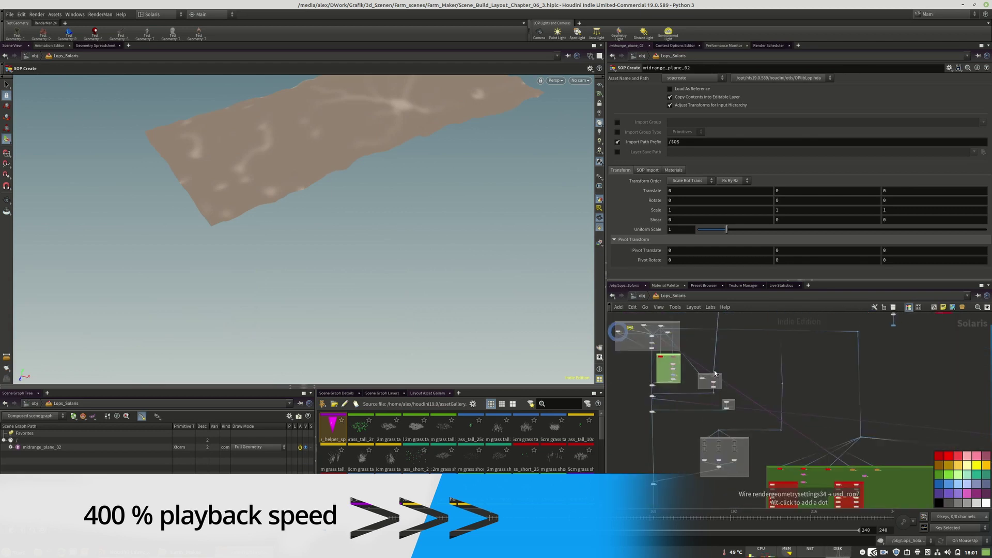
scroll(749, 393, "up", 2)
left_click(762, 401, "alt")
scroll(768, 376, "down", 4)
scroll(868, 455, "up", 8)
scroll(869, 453, "down", 8)
scroll(827, 443, "up", 4)
scroll(816, 443, "up", 4)
left_click(845, 438)
Step: Place scattered draw helper sphere instances across midrange_plane_01 with the Place brush
middle_click_drag(369, 174, 398, 246)
left_click_drag(306, 215, 363, 203)
left_click(590, 56)
left_click(615, 82)
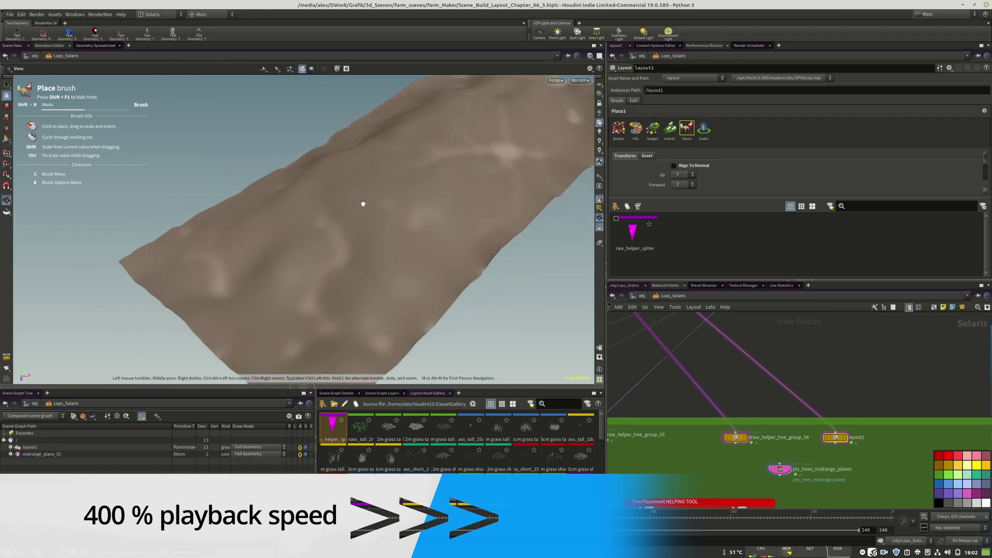
left_click(632, 231)
mouse_move(395, 152)
left_mouse_down()
mouse_move(410, 113)
mouse_move(368, 155)
mouse_move(391, 151)
left_mouse_up()
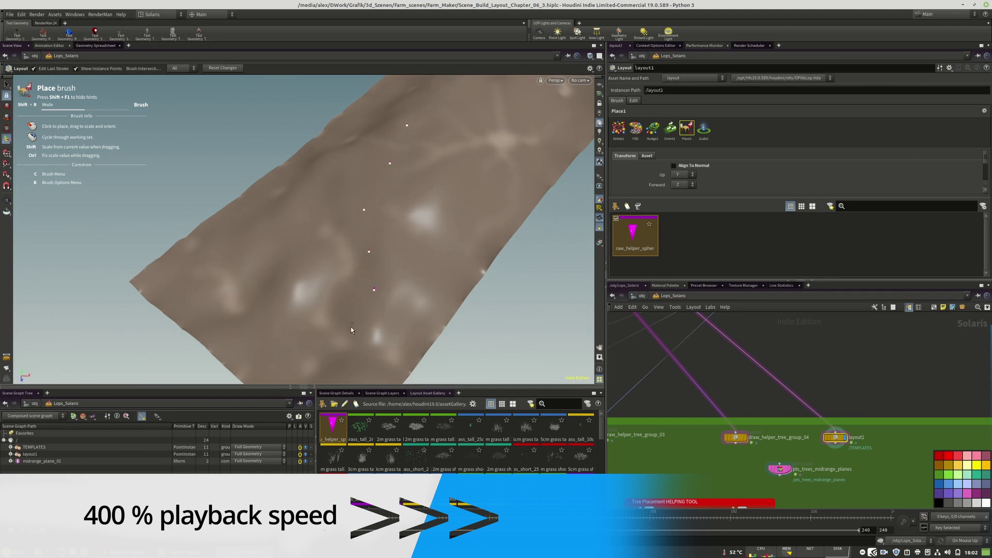
left_click_drag(441, 154, 459, 139)
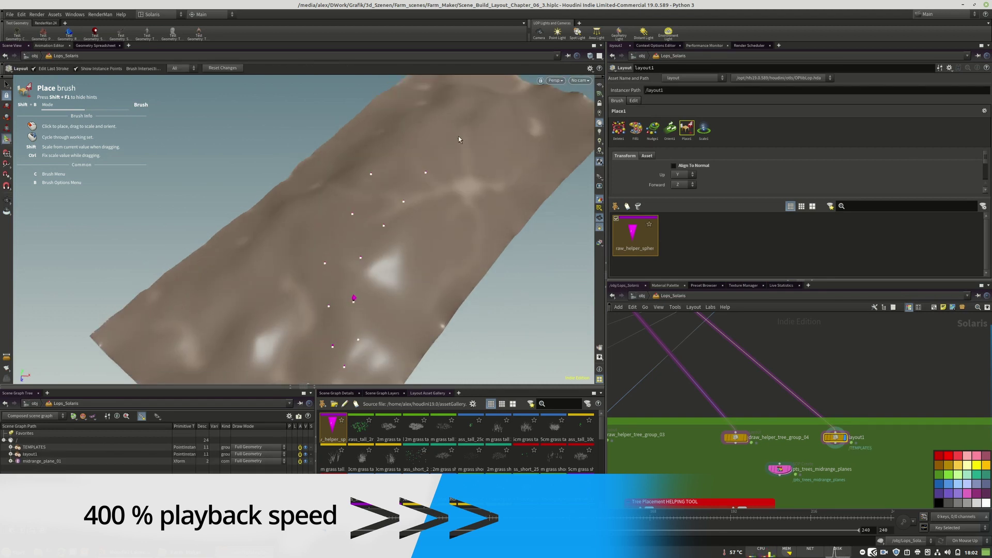
Step: Duplicate the tree_group_01 network box with its nodes inside pts_trees_midrange_planes
middle_click_drag(842, 477, 771, 370)
double_click(711, 363)
scroll(724, 434, "down", 8)
left_click_drag(685, 329, 822, 481)
left_click_drag(722, 338, 796, 333, "alt")
scroll(802, 338, "up", 8)
left_click(802, 339)
left_click(796, 90)
key("Return")
key("u")
Step: Rename layout1 to draw_helper_tree_group_05
scroll(718, 370, "up", 2)
middle_click_drag(718, 370, 736, 413)
left_click(858, 376)
left_click(867, 376)
key("BackSpace")
type("4")
left_click(814, 376)
type("draw_helper_tree_group_05")
middle_click_drag(780, 379, 821, 380)
left_click(822, 380)
Step: Set the duplicated LOP Import's path inside pts_trees_midrange_planes to ../../../../draw_helper_tree_group_05
double_click(724, 434)
left_click(801, 90)
key("BackSpace")
type("5")
key("Return")
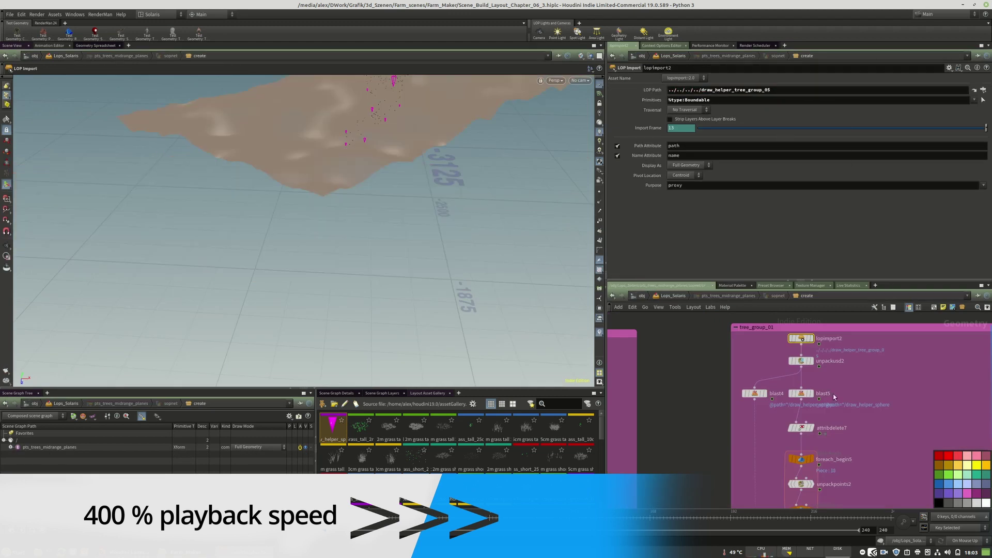
scroll(833, 394, "down", 3)
middle_click_drag(827, 466, 891, 341)
middle_click_drag(889, 460, 848, 446)
scroll(842, 446, "up", 3)
key("u")
Step: Duplicate the Tree Placement HELPING TOOL network box with its tree and bush node chains
middle_click_drag(793, 467, 832, 424)
scroll(848, 413, "down", 7)
middle_click_drag(876, 447, 885, 393)
scroll(858, 404, "up", 4)
left_click_drag(873, 477, 745, 323)
middle_click_drag(866, 340, 775, 367)
left_click_drag(683, 353, 824, 352, "alt")
left_click(869, 358)
scroll(920, 365, "up", 2)
middle_click_drag(798, 395, 885, 361)
scroll(765, 386, "down", 4)
scroll(920, 379, "up", 4)
middle_click_drag(804, 432, 768, 433)
scroll(768, 433, "up", 2)
middle_click_drag(946, 411, 882, 446)
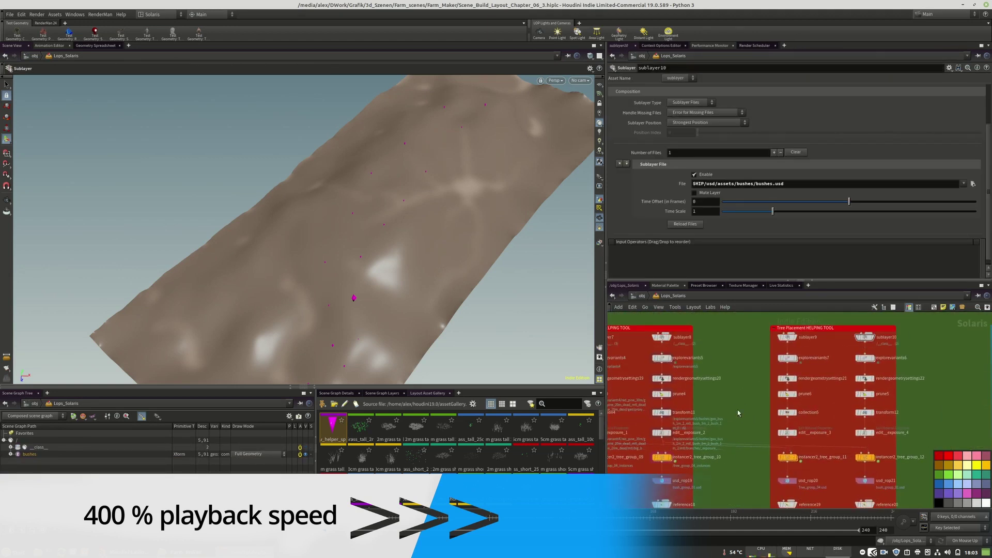
Step: Delete the duplicated box's nodes above the instancers, from the sublayers down to the edit nodes
left_click_drag(883, 448, 794, 336)
key("Delete")
scroll(800, 384, "down", 4)
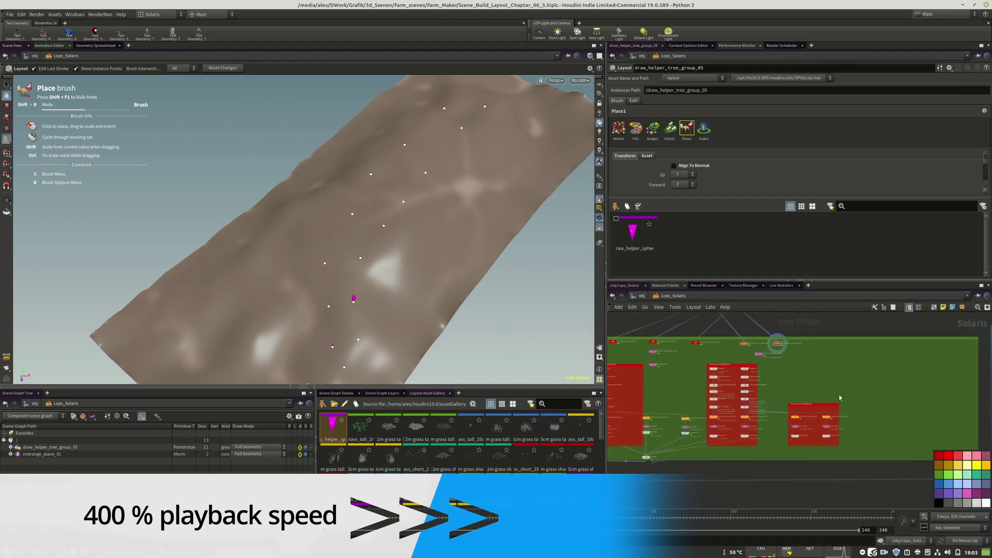
Step: Set usd_rop21's output file and reference20's reference file to bush_group_02.usd in the chapter_06 caches folder
scroll(823, 421, "up", 5)
left_click(744, 455)
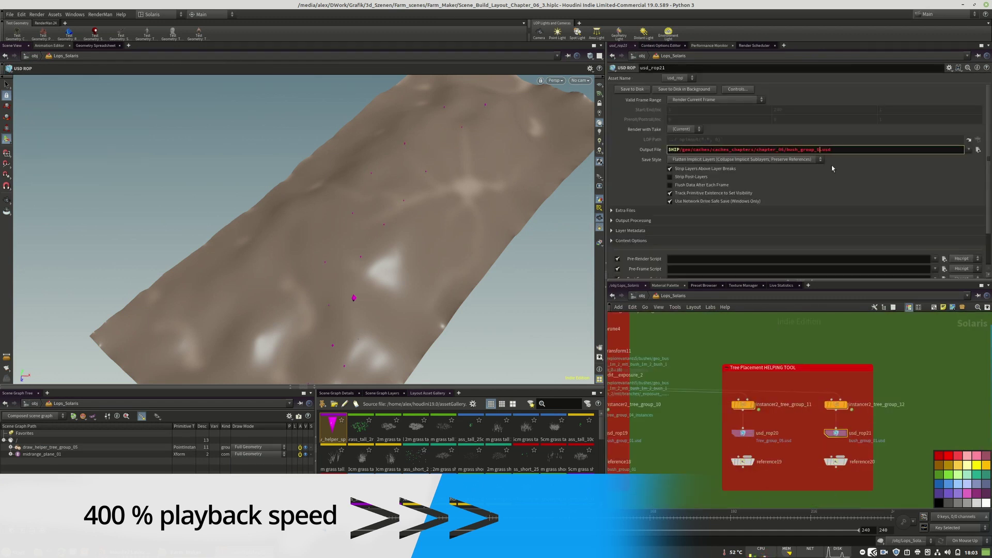
left_click(835, 461)
left_click(847, 193)
key("BackSpace")
type("2")
Step: Set reference19's reference file to $HIP/geo/caches/caches_chapters/chapter_06/Tree_group_05.usd
left_click(743, 461)
left_click(847, 194)
key("BackSpace")
type("5")
left_click(839, 333)
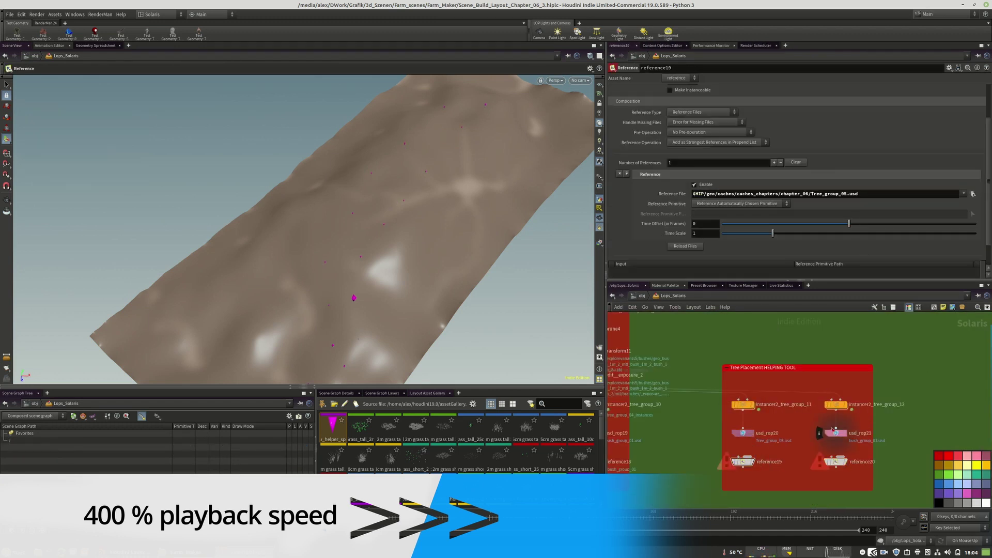
Step: Point the object merge inside instancer2_tree_group_11 to the output points of tree group 05
double_click(743, 405)
left_click(887, 110)
key("BackSpace")
type("5u")
Step: Point the object merge inside instancer2_tree_group_12 to the OUT_PTS_bush_group_02 points
double_click(836, 405)
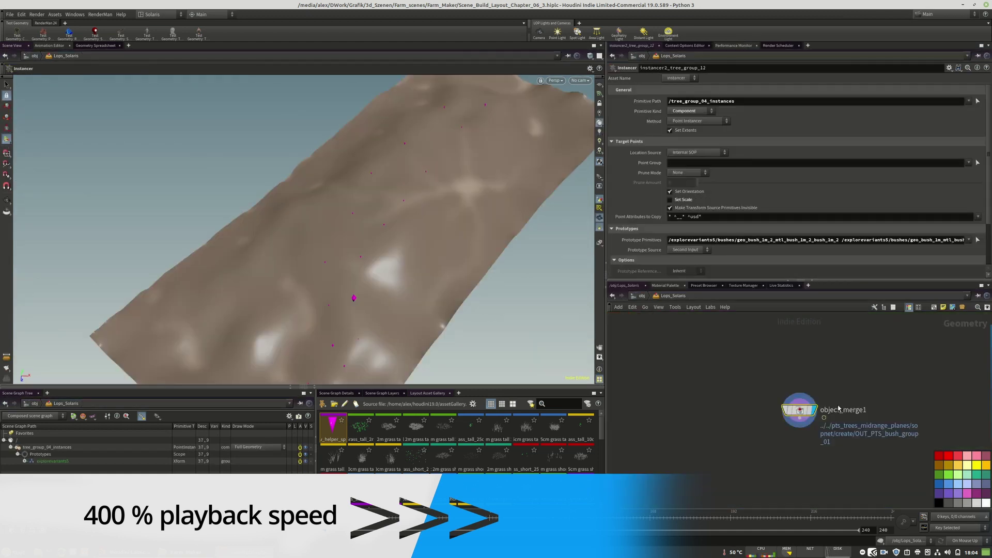
left_click(883, 108)
type("2")
type("u")
Step: Write the tree group 05 cache to disk with usd_rop20 and reload the files in reference19 and reference20
middle_click_drag(789, 387, 786, 348)
left_click(740, 396)
left_click(639, 91)
left_click(742, 424)
left_click(685, 246)
left_click(833, 424)
left_click(686, 246)
Step: Look through the layout camera in the viewport and display the camera2_layout node
scroll(804, 429, "down", 1)
middle_click_drag(724, 428, 961, 371)
middle_click_drag(739, 383, 946, 392)
middle_click_drag(746, 403, 946, 357)
scroll(751, 348, "down", 3)
middle_click_drag(750, 465, 750, 346)
scroll(736, 413, "up", 2)
left_click(738, 439)
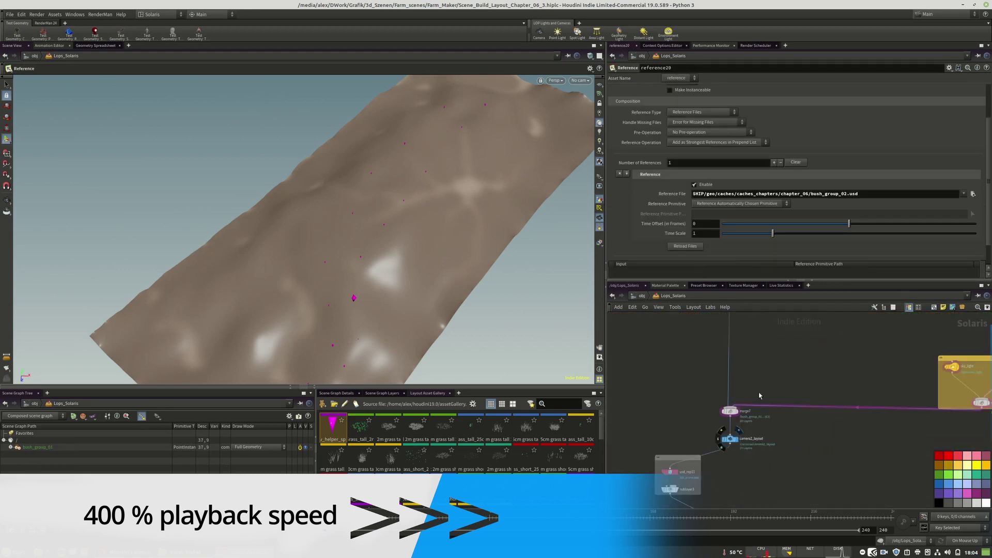
left_click(579, 82)
left_click(563, 110)
left_click(732, 439)
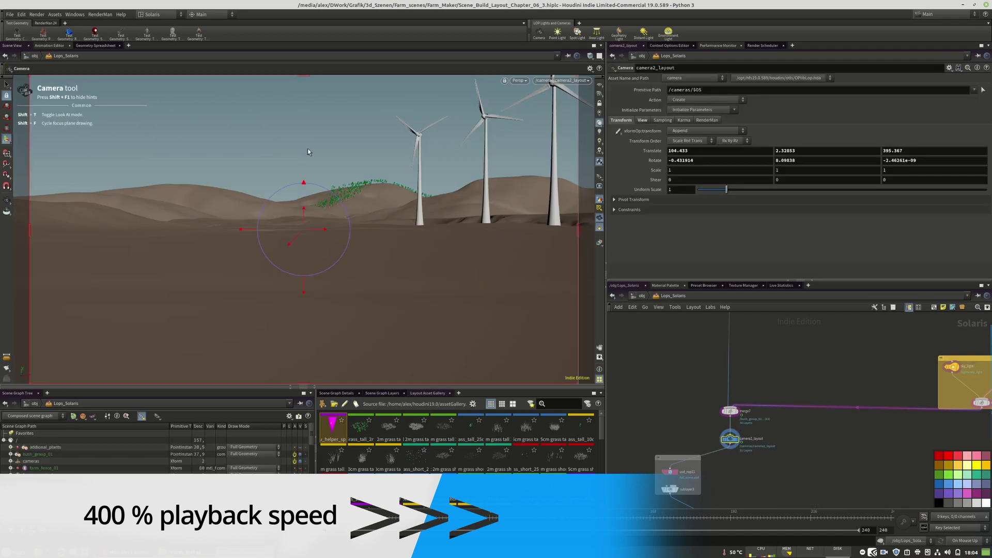
Step: Save the scene as a new version, Scene_Build_Layout_Chapter_06_4.hiplc
left_click(10, 14)
left_click(38, 86)
left_click(409, 265)
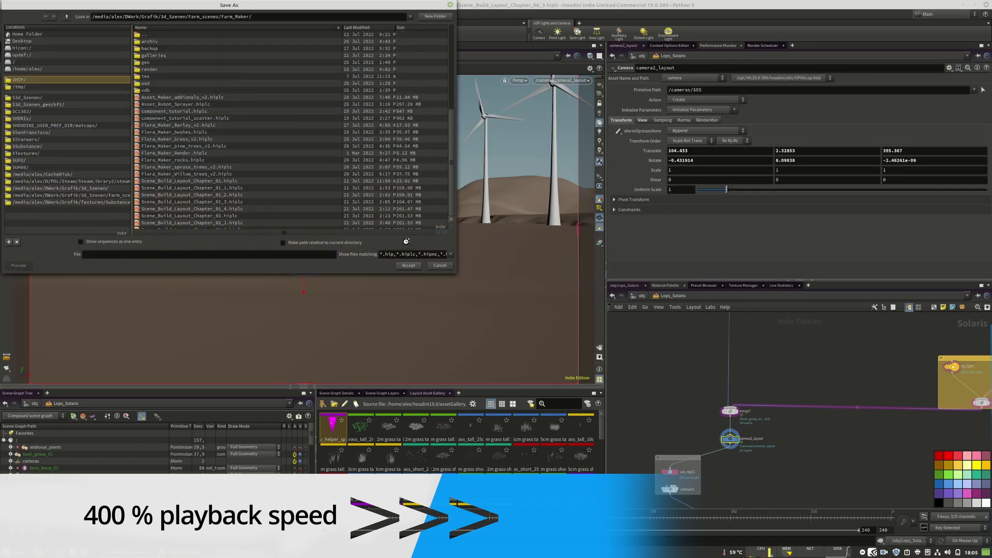
Step: Connect reference19 and reference20 to the merge that collects the midrange tree and bush references
scroll(688, 455, "down", 8)
scroll(869, 419, "up", 8)
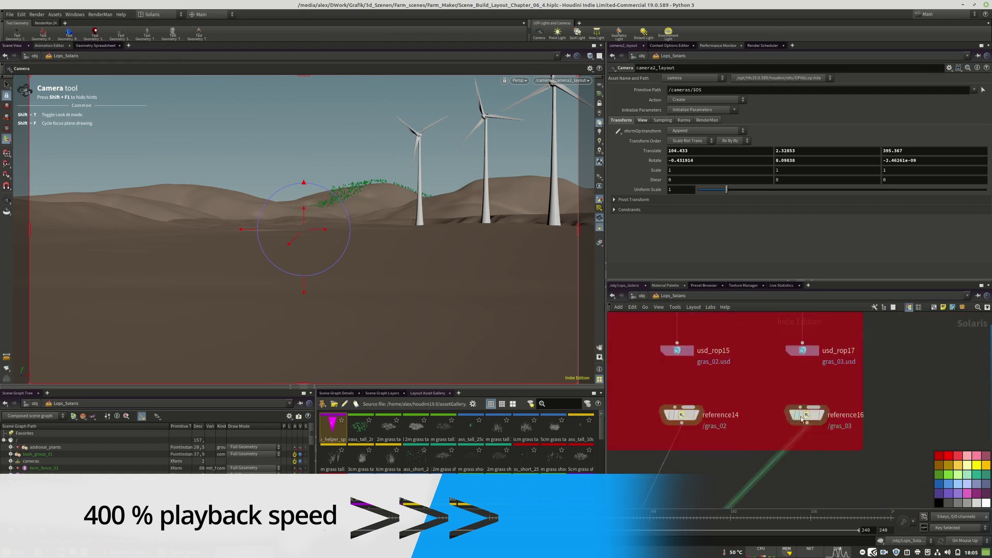
scroll(837, 413, "down", 7)
scroll(690, 410, "up", 8)
left_click(800, 388)
scroll(729, 130, "up", 3)
left_click(916, 388)
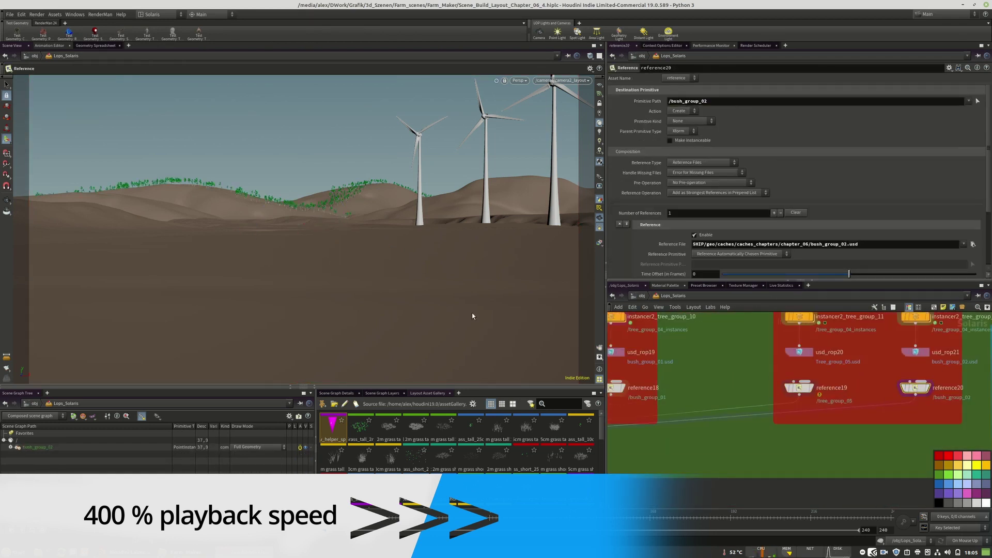
Step: Narrow the green network box around the tree placement groups by pulling in its outer edge on the field side
scroll(904, 373, "down", 12)
scroll(823, 421, "up", 12)
scroll(740, 354, "down", 2)
scroll(667, 435, "down", 6)
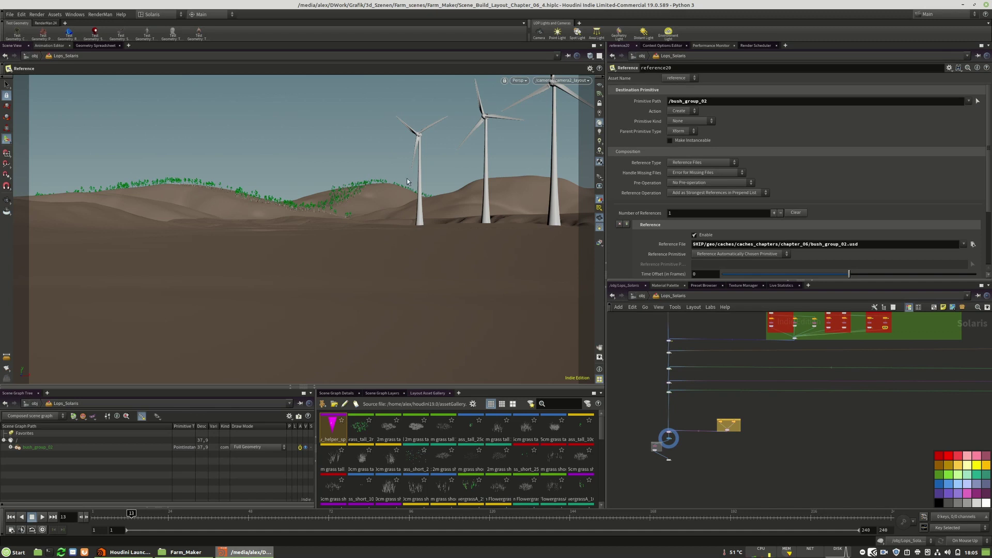
scroll(749, 434, "down", 6)
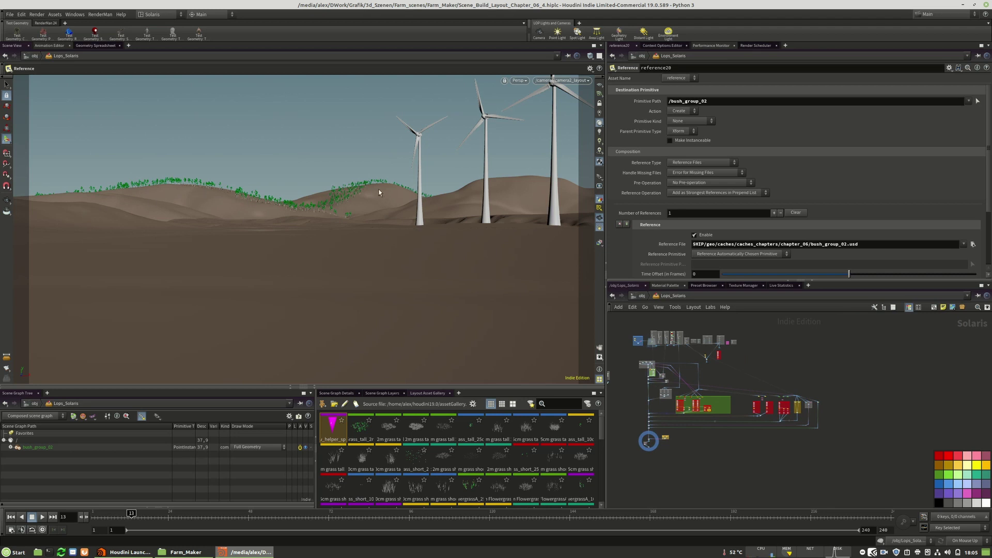
scroll(835, 403, "up", 8)
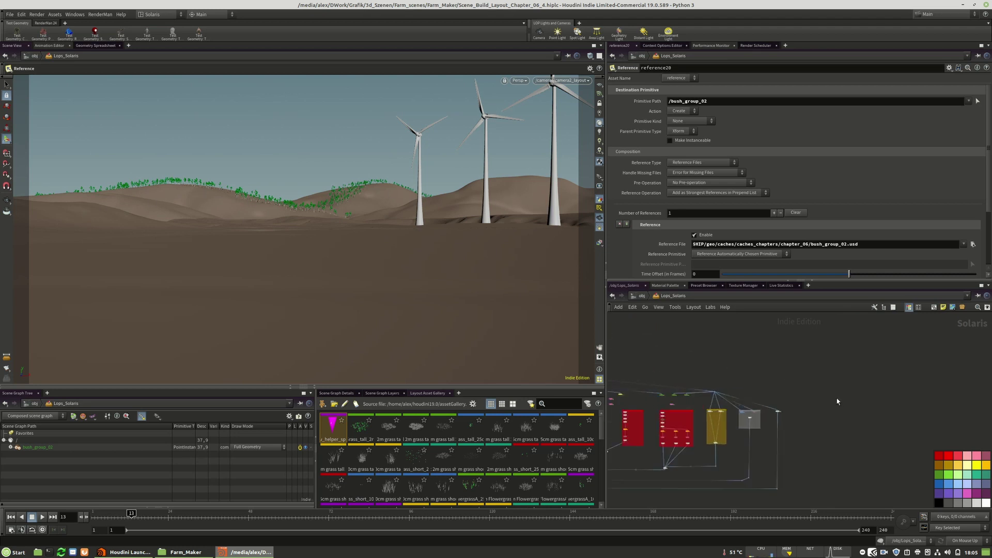
middle_click_drag(833, 417, 904, 394)
scroll(902, 393, "down", 5)
scroll(788, 389, "up", 4)
left_click_drag(785, 389, 729, 392)
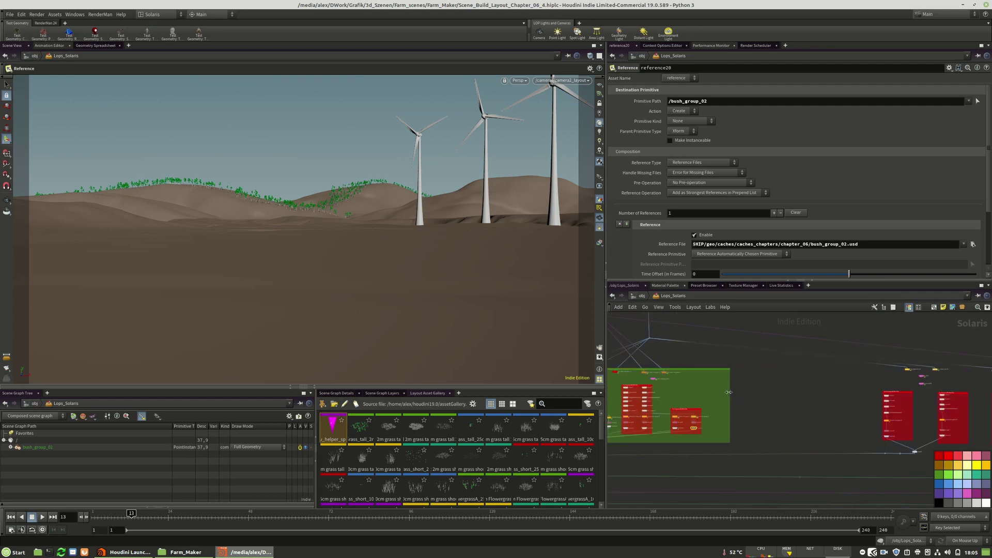
Step: Examine the barley and grass placement boxes together with their draw helpers, pts_barley and pts_grass nodes
middle_click_drag(795, 389, 657, 378)
scroll(800, 394, "up", 5)
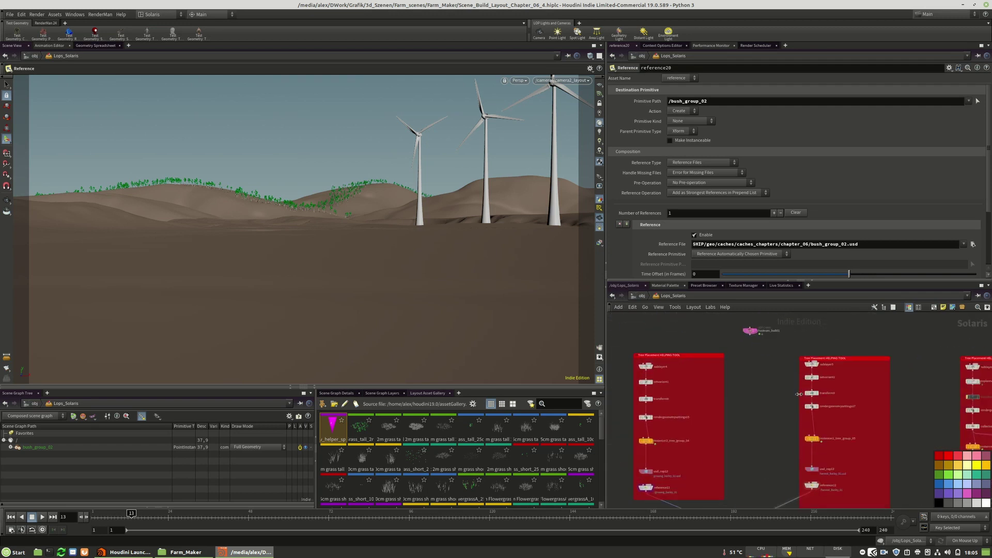
scroll(858, 389, "down", 5)
middle_click_drag(740, 372, 791, 397)
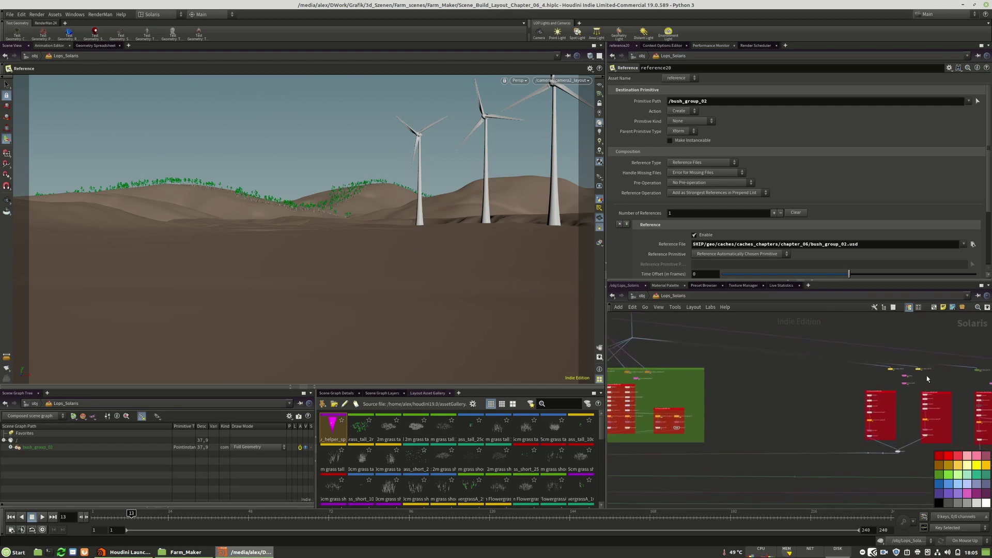
scroll(927, 378, "up", 8)
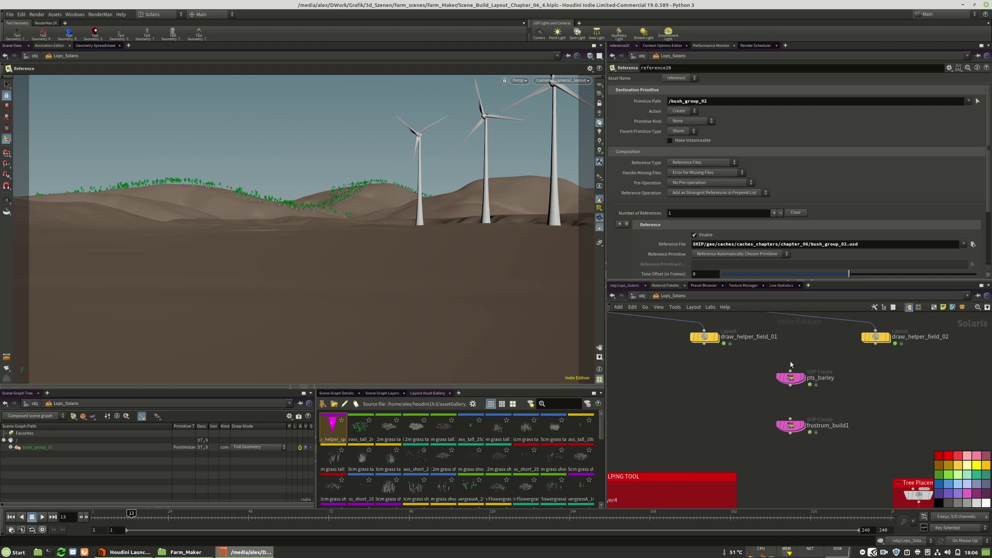
middle_click_drag(731, 368, 866, 354)
scroll(758, 349, "down", 5)
middle_click_drag(956, 401, 832, 398)
scroll(833, 398, "up", 5)
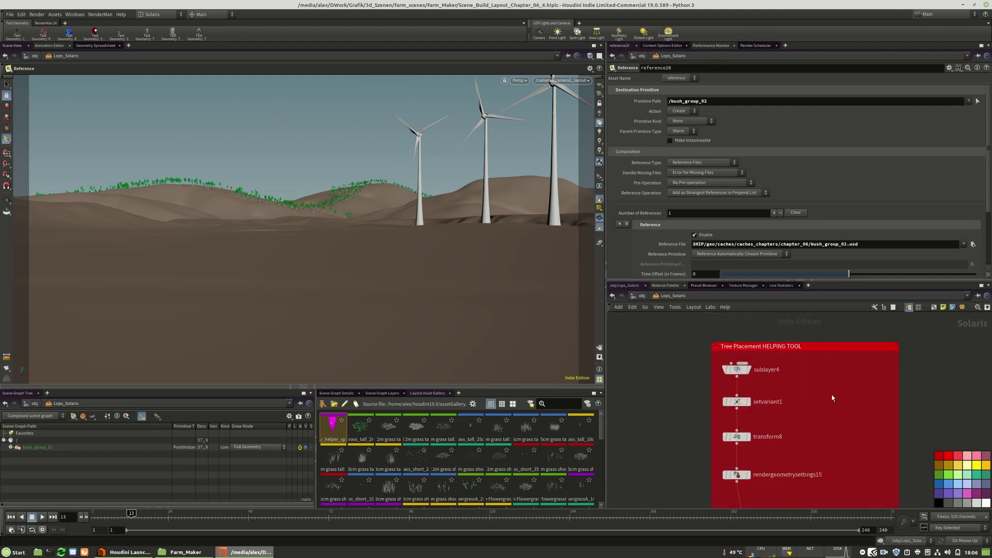
scroll(678, 347, "down", 4)
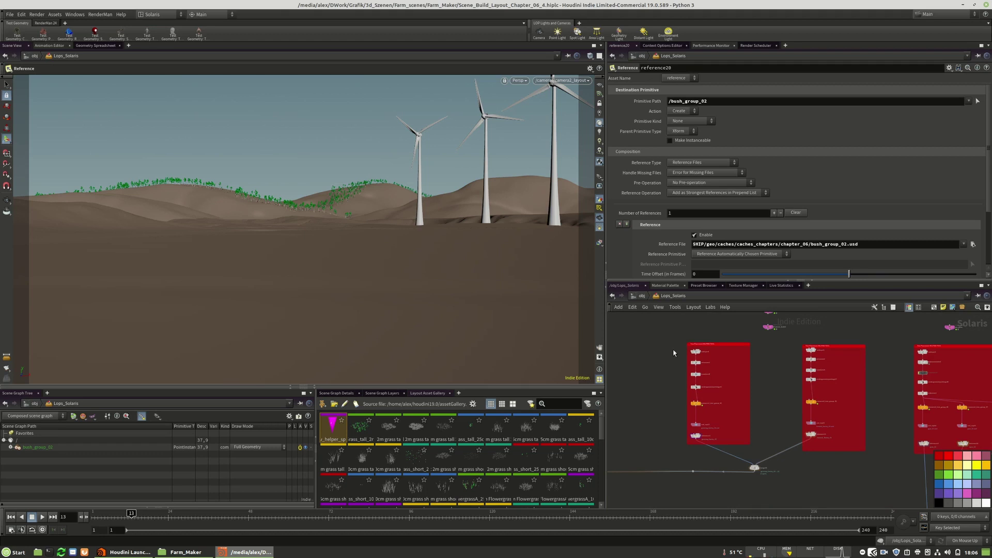
scroll(673, 353, "down", 3)
scroll(838, 354, "up", 7)
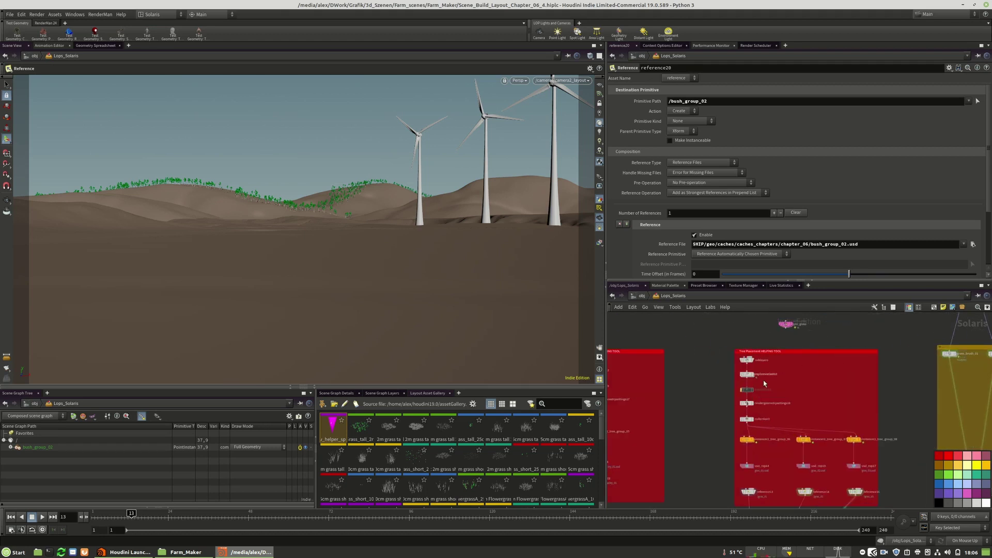
scroll(797, 339, "up", 5)
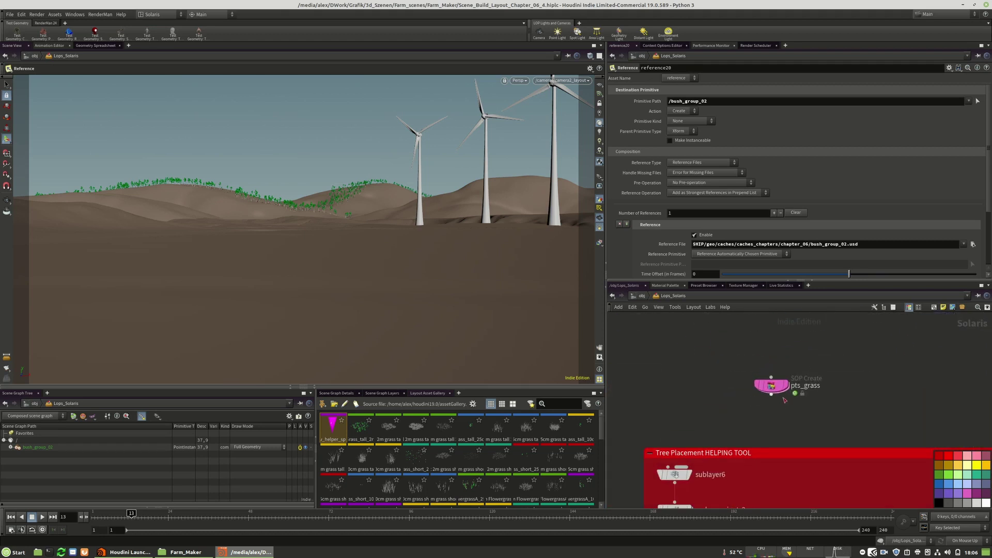
scroll(784, 400, "down", 6)
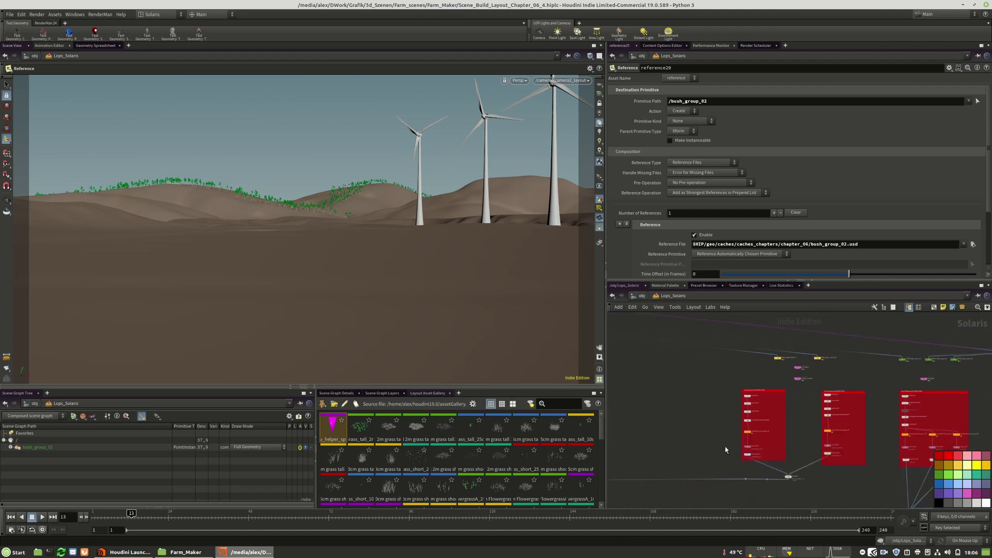
Step: Move the two barley placement boxes with their field helpers and merge closer to the green tree box
left_click_drag(876, 489, 717, 356)
middle_click_drag(742, 389, 852, 376)
scroll(852, 376, "down", 4)
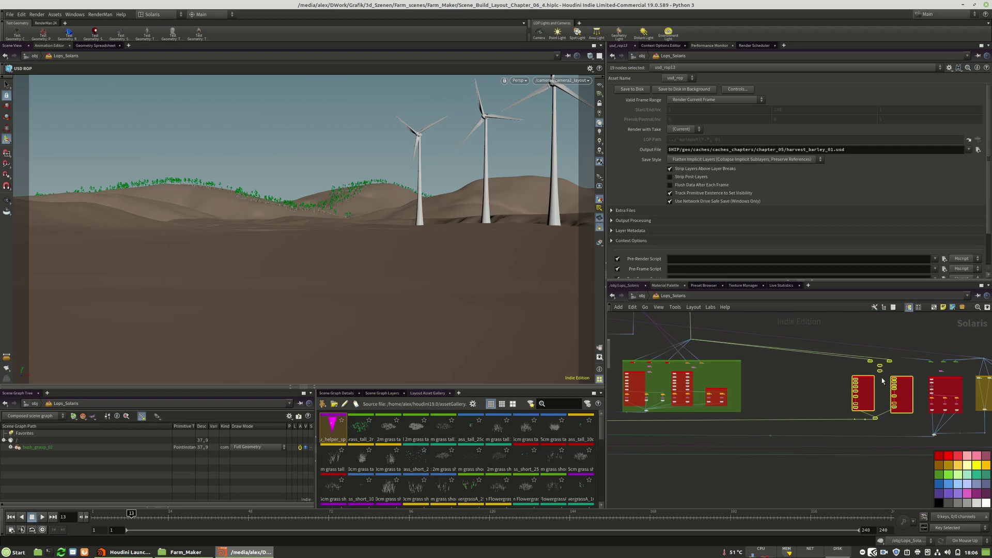
left_click_drag(881, 371, 787, 370)
left_click(851, 384)
Step: Move the grass placement box with its helpers, pts_grass and merge closer to the barley boxes
middle_click_drag(881, 383, 753, 376)
scroll(821, 367, "up", 5)
scroll(821, 368, "down", 3)
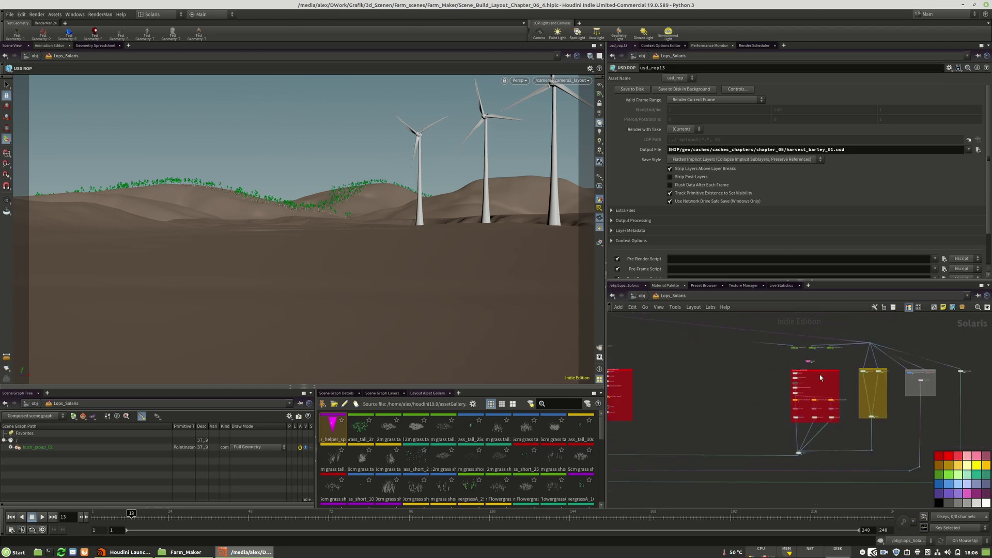
left_click_drag(785, 348, 846, 459)
left_click_drag(829, 401, 691, 401)
left_click(770, 397)
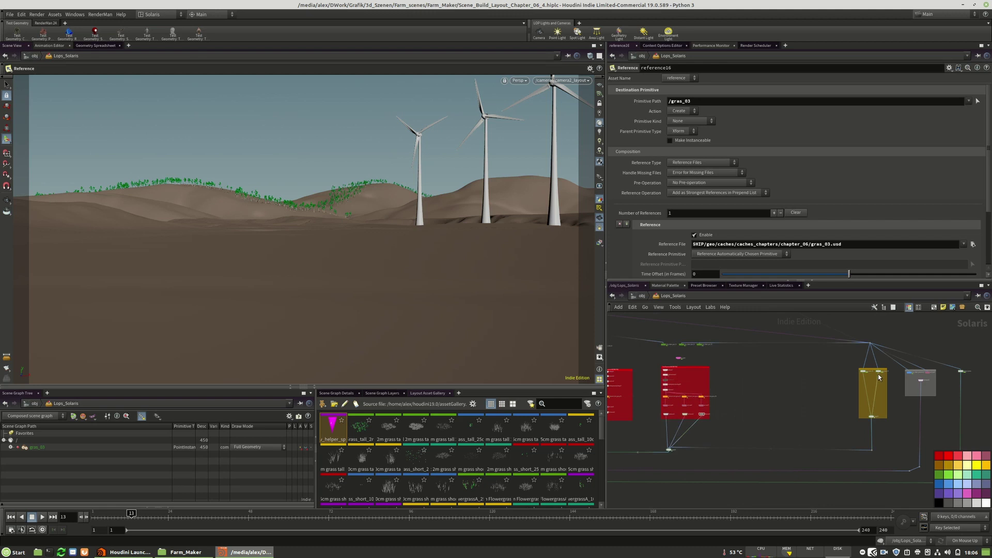
Step: Examine the grass draw helpers draw_helper_gras_02 and draw_helper_gras_03 above the grass placement box
scroll(878, 371, "up", 6)
scroll(905, 373, "down", 4)
scroll(853, 375, "down", 5)
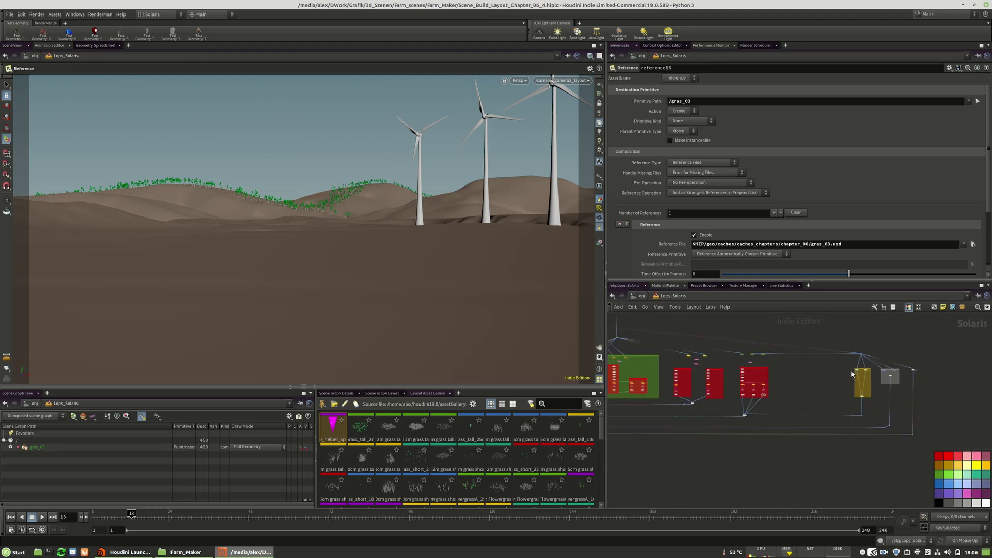
middle_click_drag(805, 379, 844, 385)
scroll(799, 361, "up", 8)
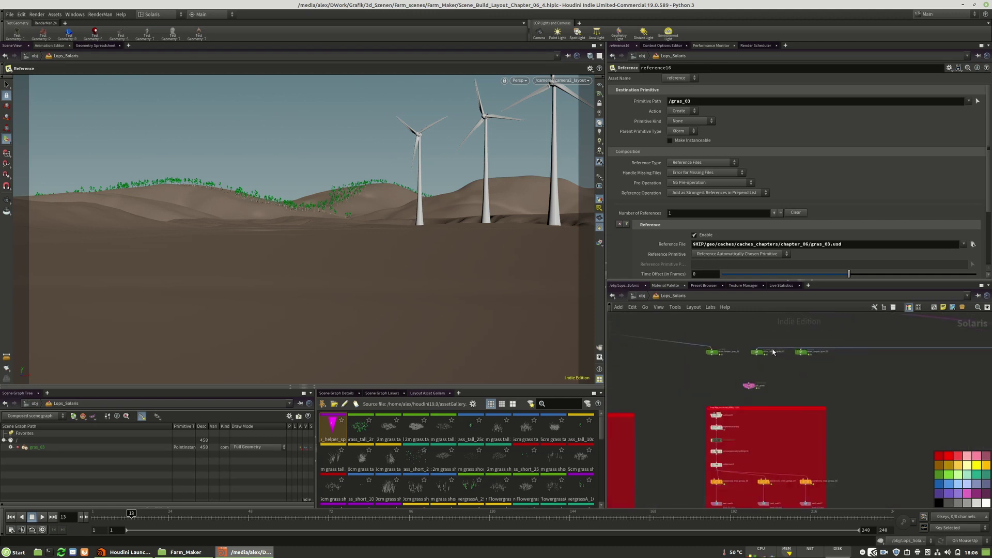
scroll(712, 344, "down", 4)
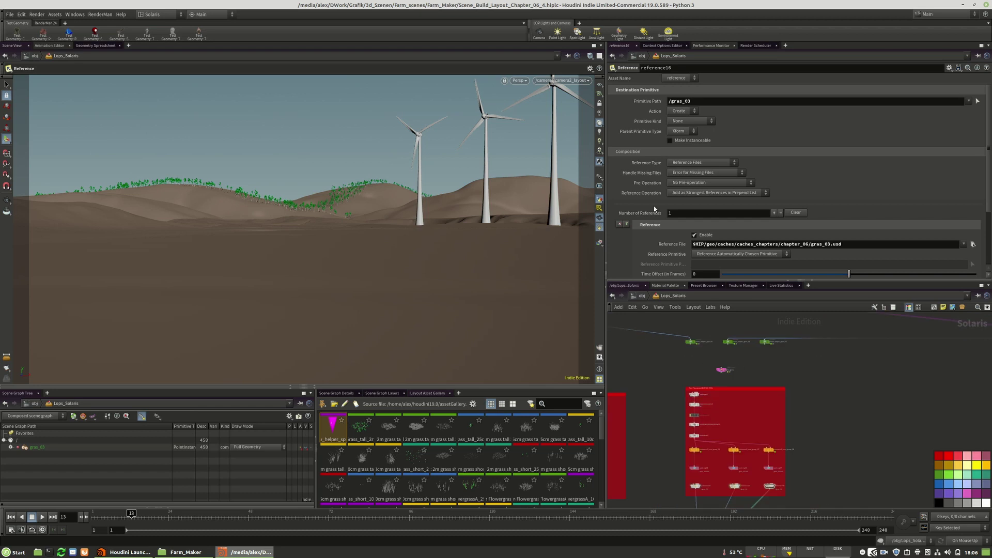
scroll(799, 370, "down", 4)
scroll(761, 366, "up", 6)
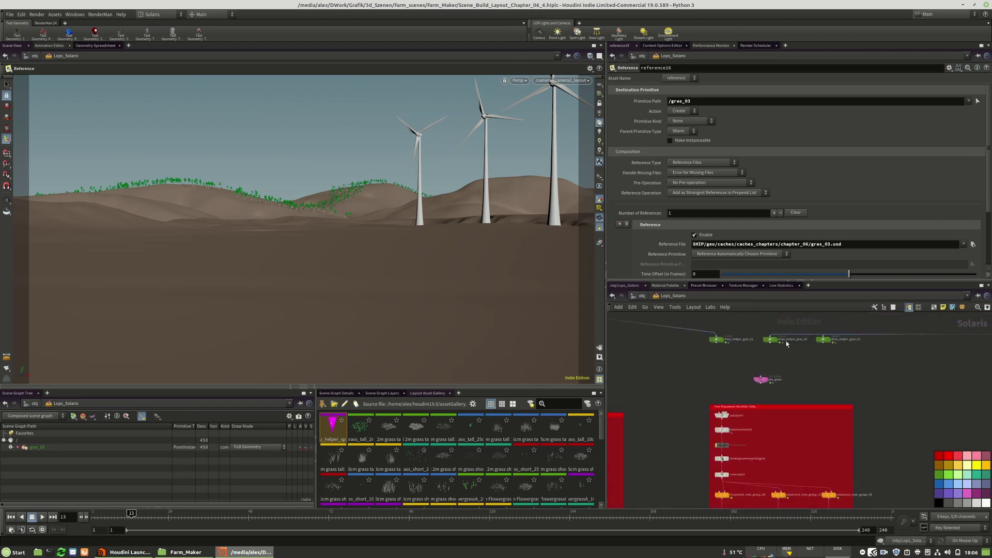
scroll(786, 344, "up", 4)
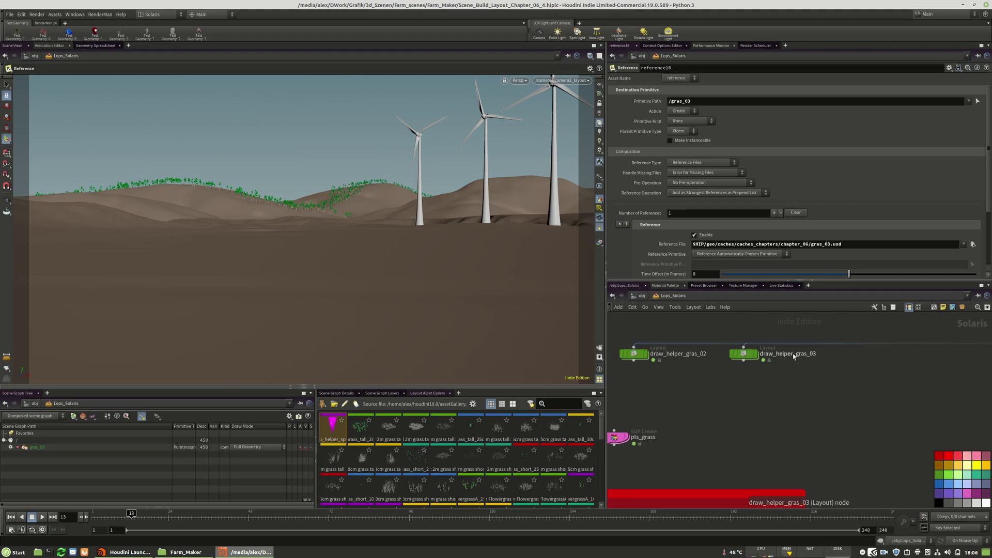
mouse_move(765, 361)
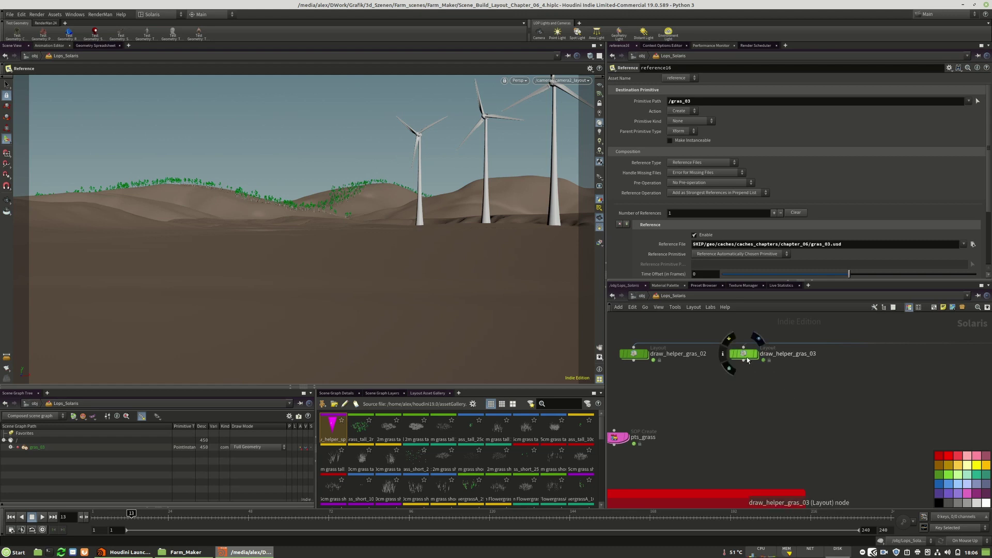
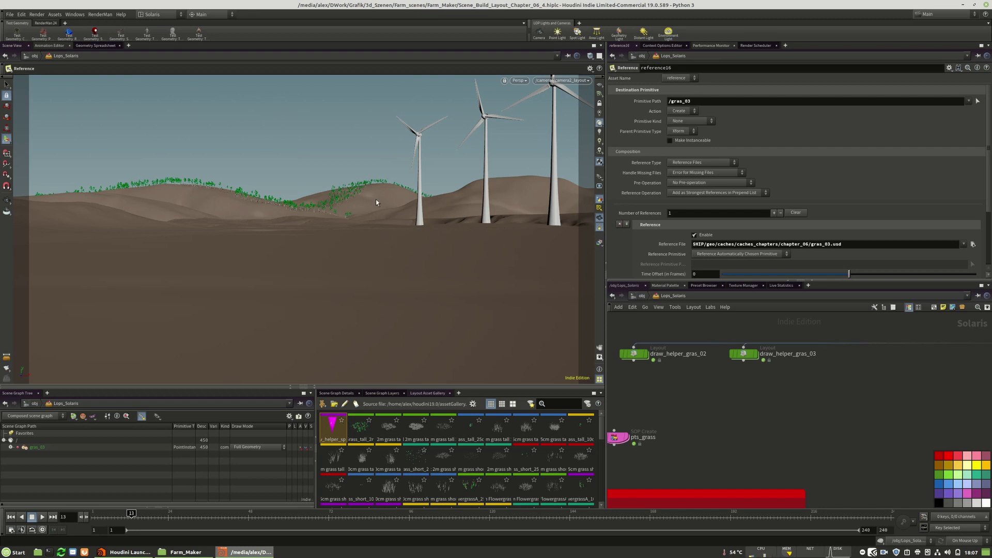
Step: Inspect the midrange_plane_01, midrange_plane_02 and midrange_plane_03 nodes in the terrain box
scroll(782, 391, "down", 10)
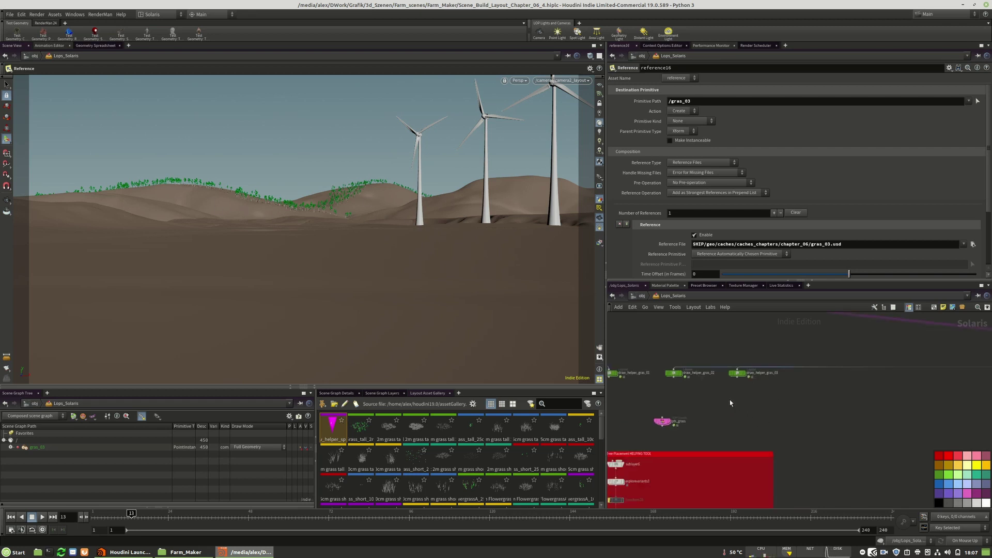
scroll(904, 404, "down", 5)
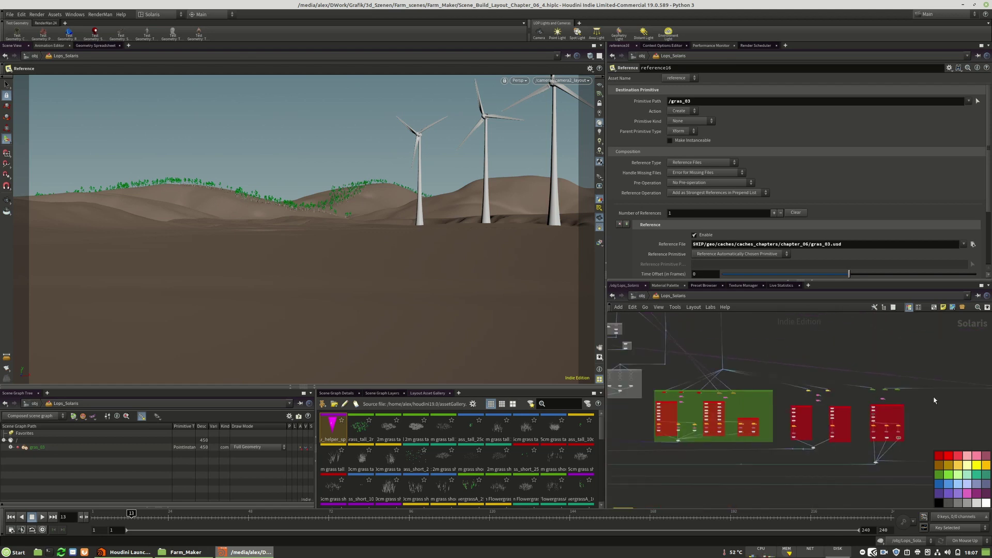
scroll(762, 346, "up", 10)
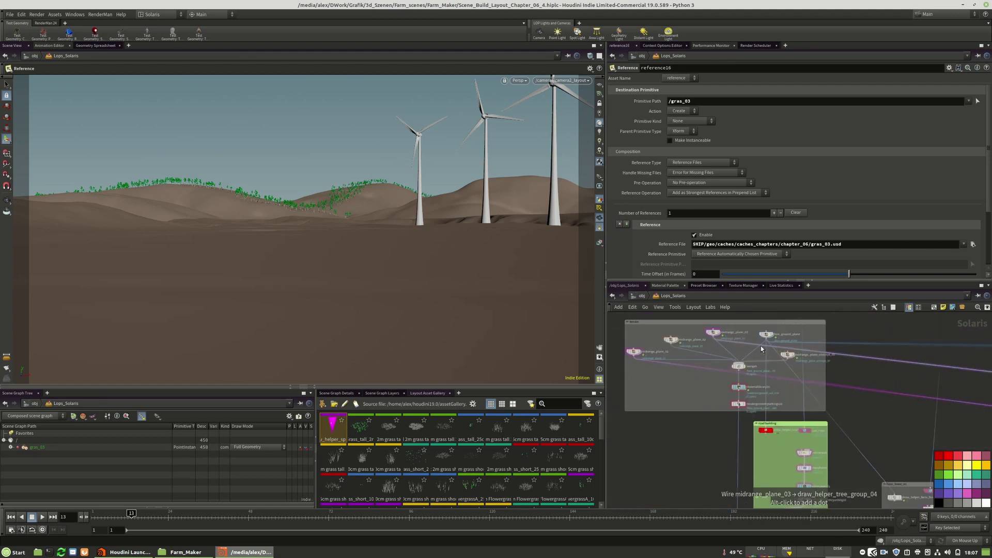
scroll(697, 367, "up", 3)
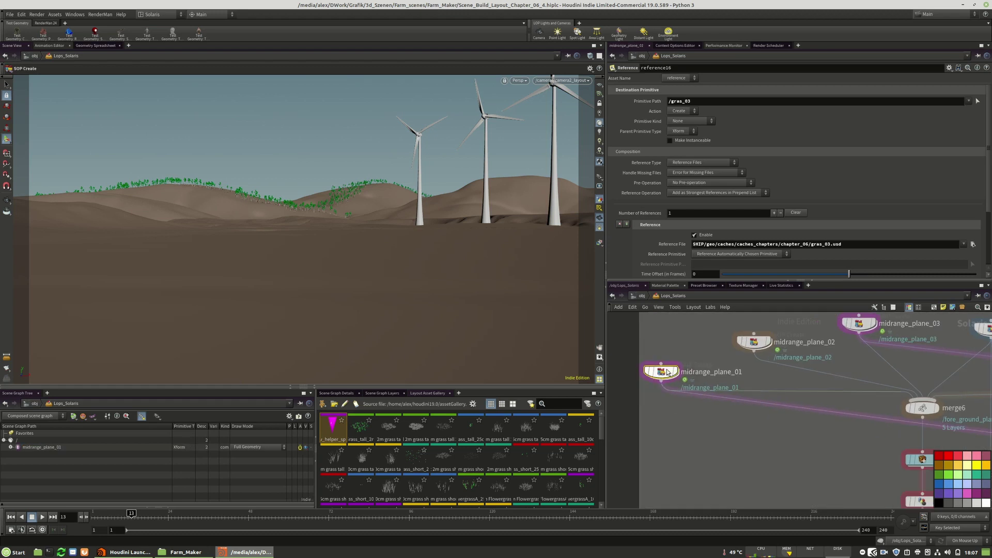
left_click(681, 366)
scroll(687, 364, "up", 3)
left_click(687, 362)
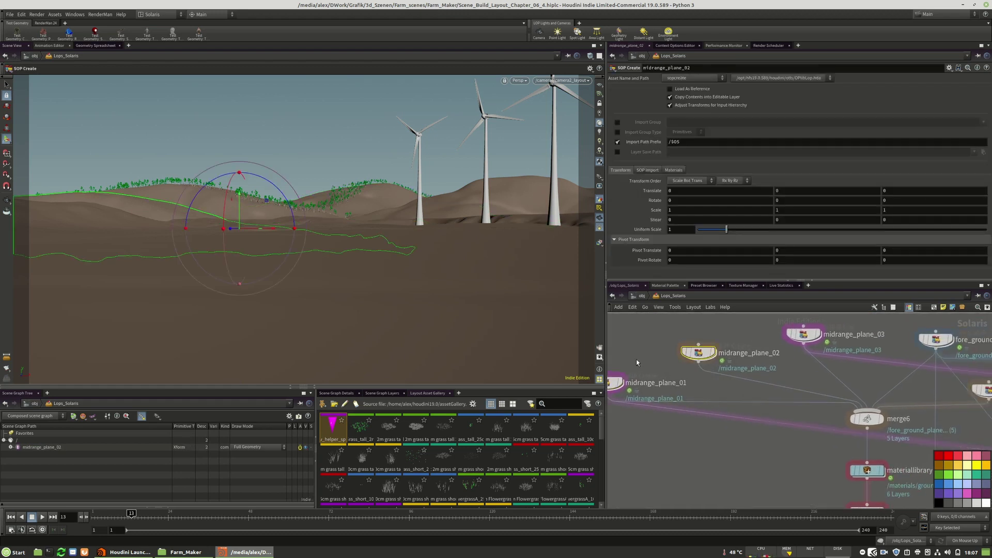
scroll(637, 359, "down", 2)
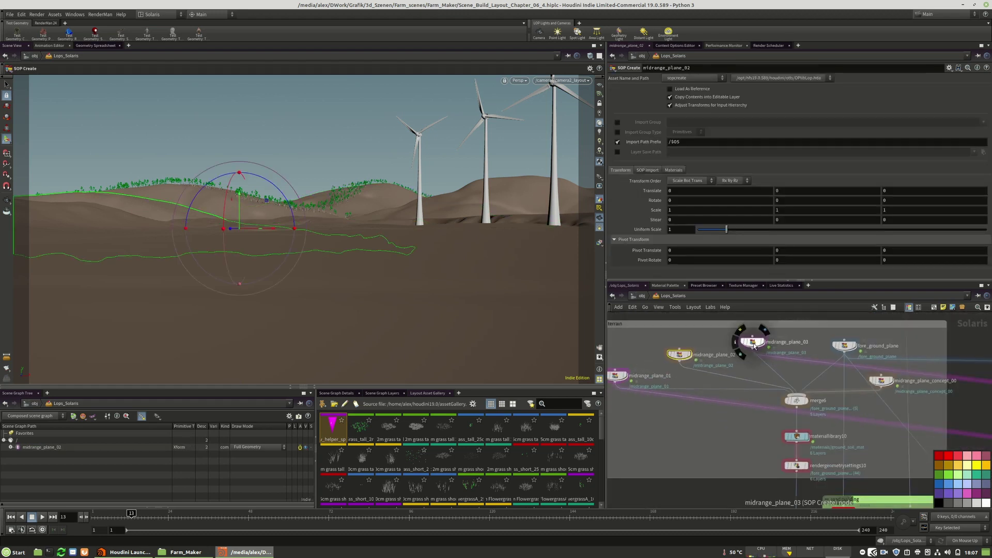
left_click(752, 343)
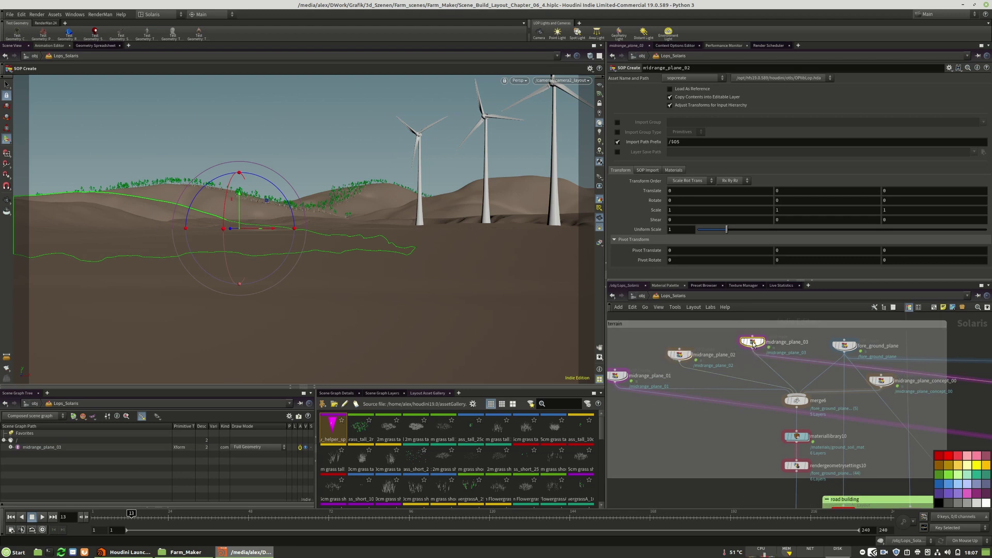
Step: Inspect the fore_ground_plane and midrange_plane_concept_00 nodes in the terrain box
left_click(844, 345)
left_click(881, 382)
middle_click_drag(711, 438, 748, 423)
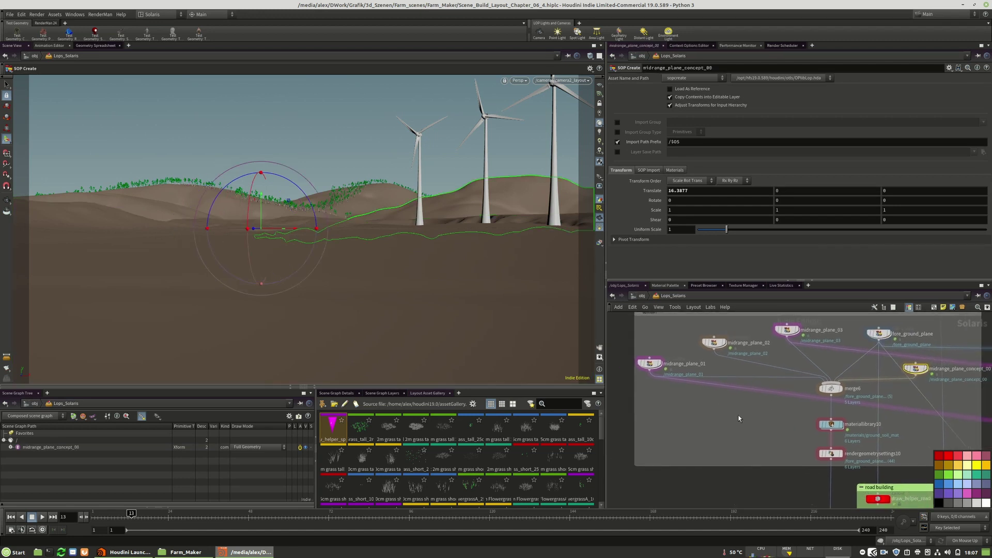
Step: Add a SOP Create node in the terrain box near the midrange planes
key("Tab")
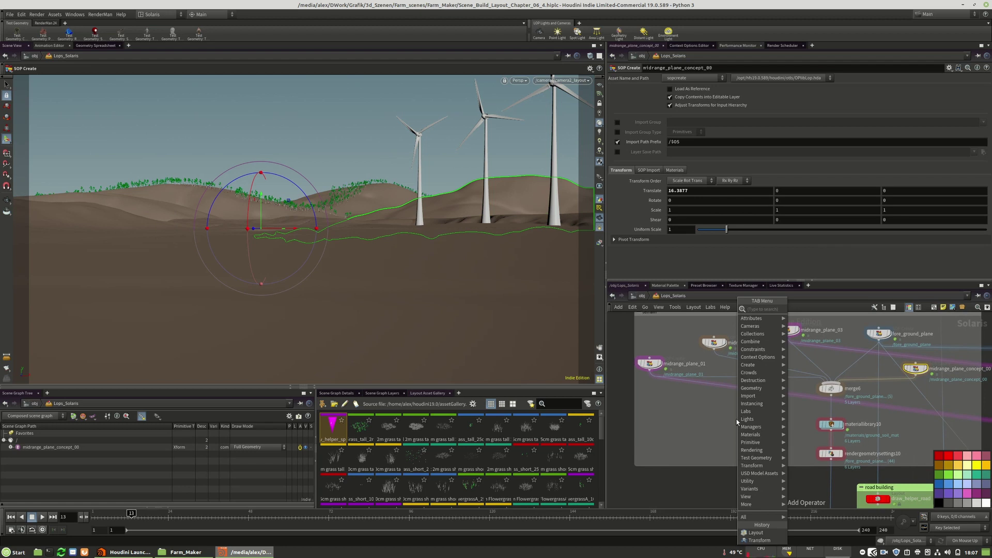
key("Tab")
type("sopcrea")
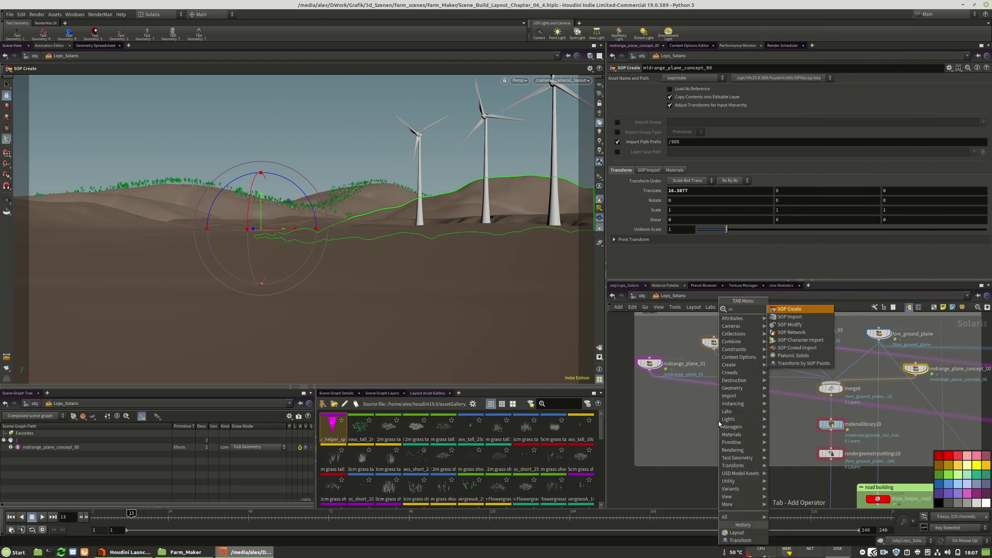
left_click(785, 309)
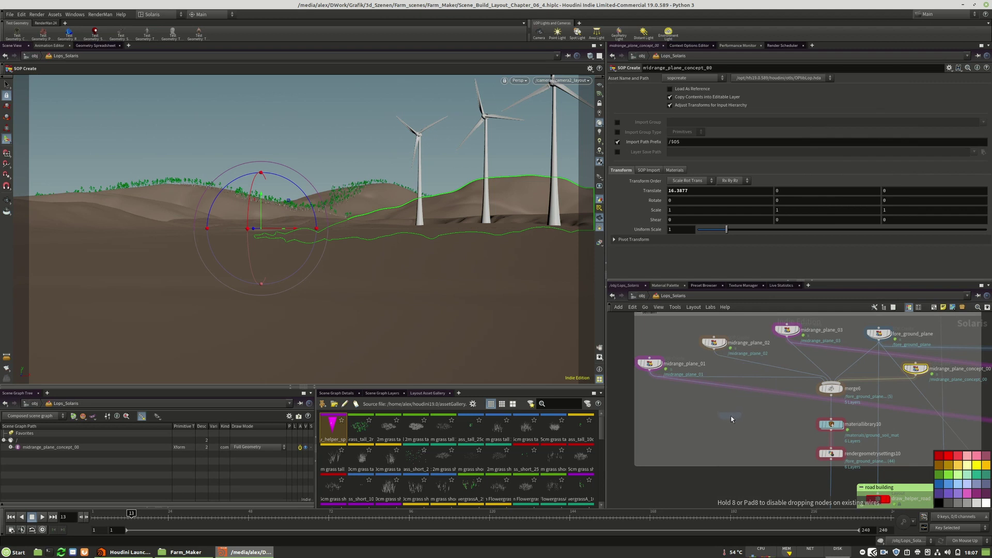
left_click(731, 417)
Step: Move the new SOP Create node out of the terrain box into the empty space beside the red grass placement box
scroll(667, 411, "down", 5)
mouse_move(677, 416)
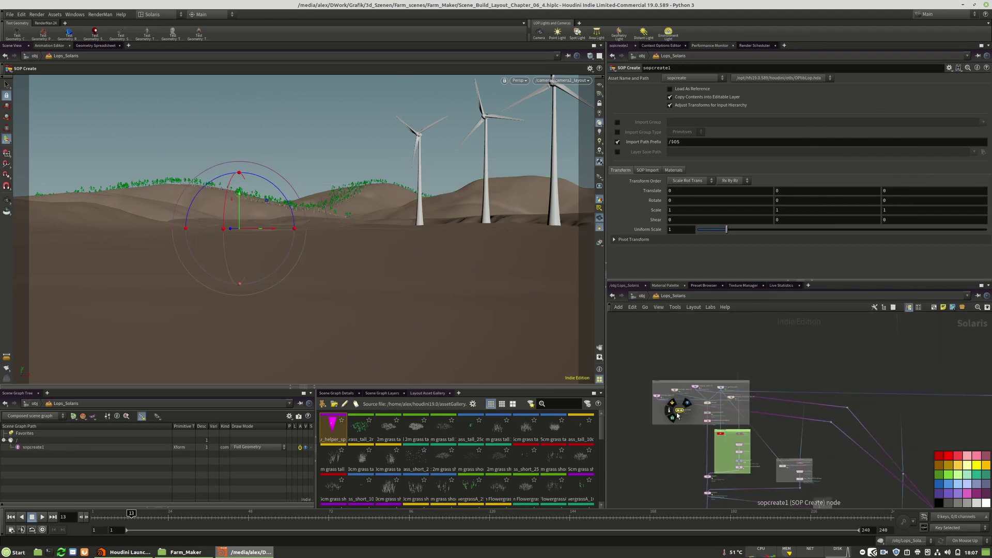
scroll(677, 416, "up", 5)
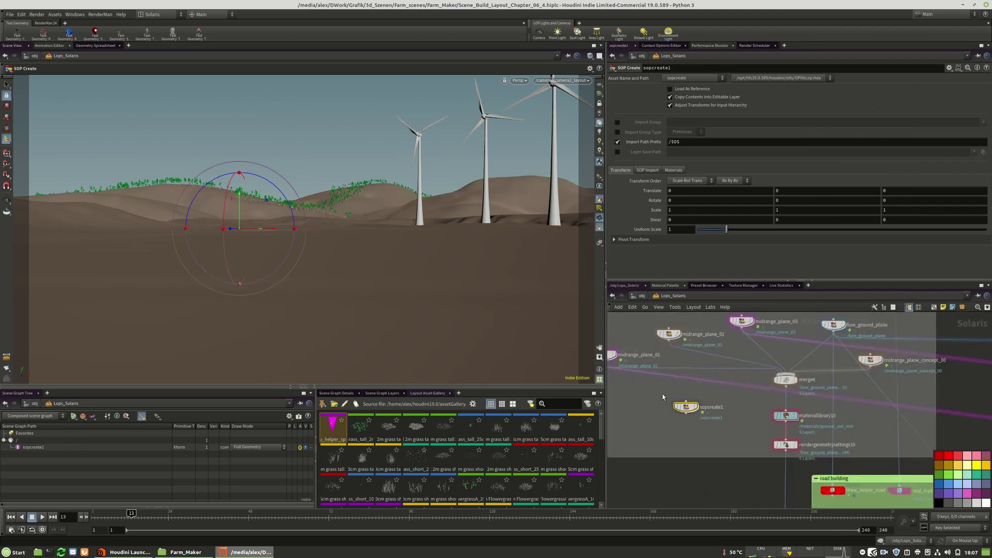
scroll(672, 380, "down", 5)
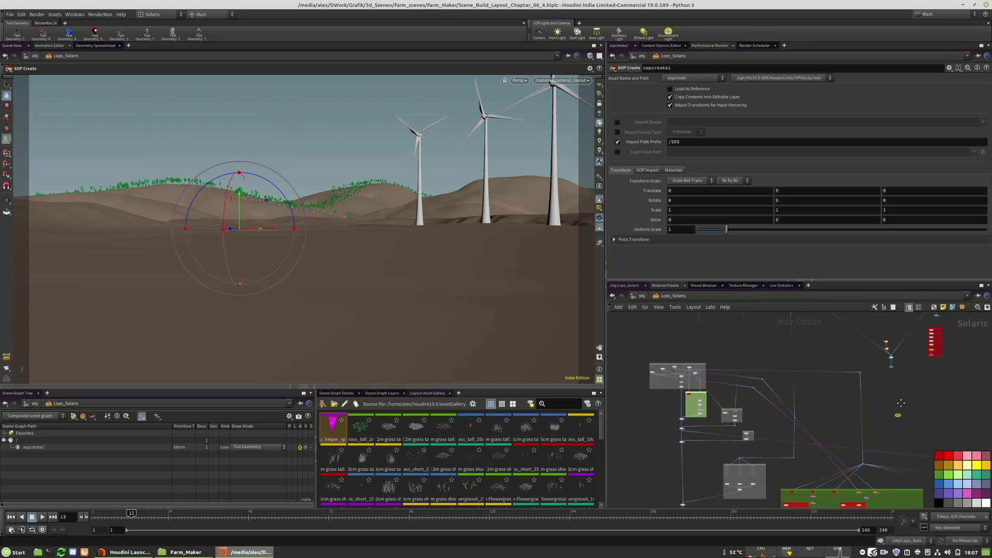
left_click_drag(642, 346, 865, 445)
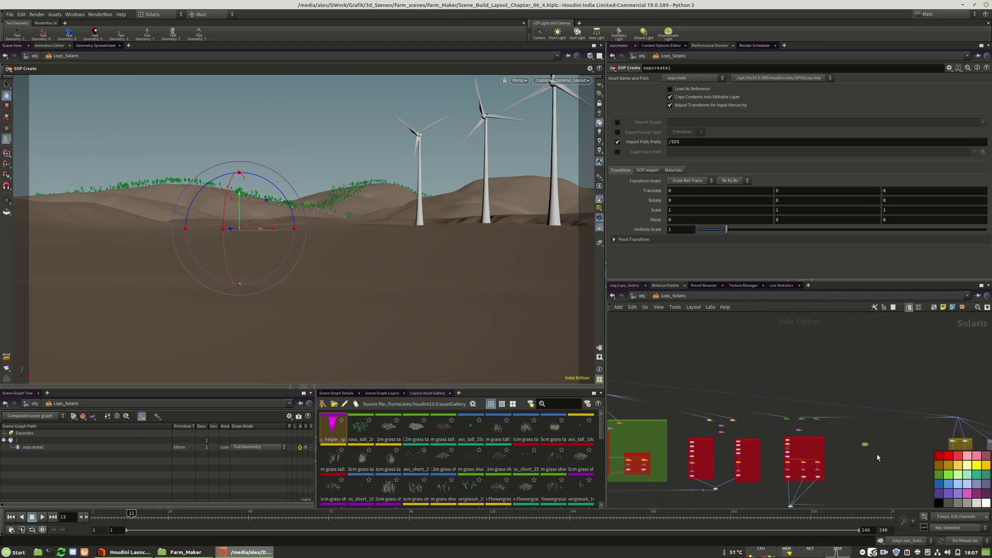
middle_click(866, 444)
middle_click_drag(889, 462, 817, 439)
scroll(795, 421, "up", 5)
left_click_drag(795, 420, 832, 409)
scroll(889, 360, "down", 8)
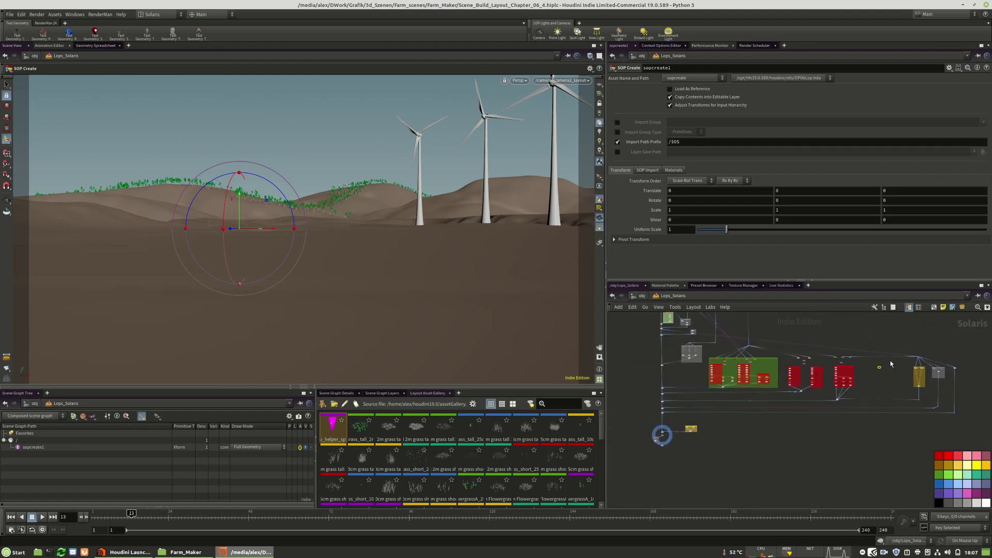
Step: Duplicate camera2_layout beneath the new SOP Create node, connected to its output, and look through the copied camera
scroll(742, 406, "up", 5)
scroll(706, 424, "up", 5)
middle_click_drag(735, 444, 810, 430)
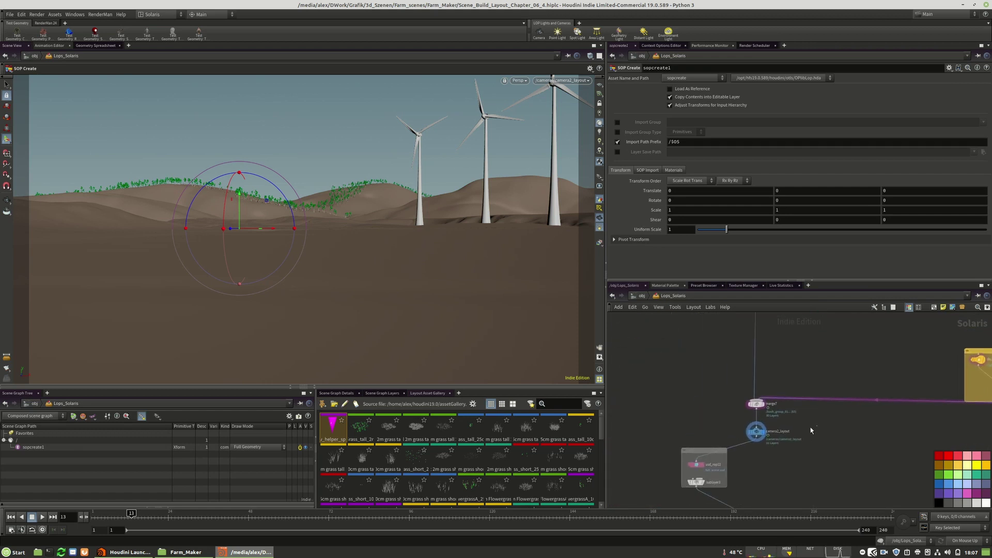
left_click_drag(817, 427, 732, 437)
key("ctrl+c")
scroll(856, 430, "down", 6)
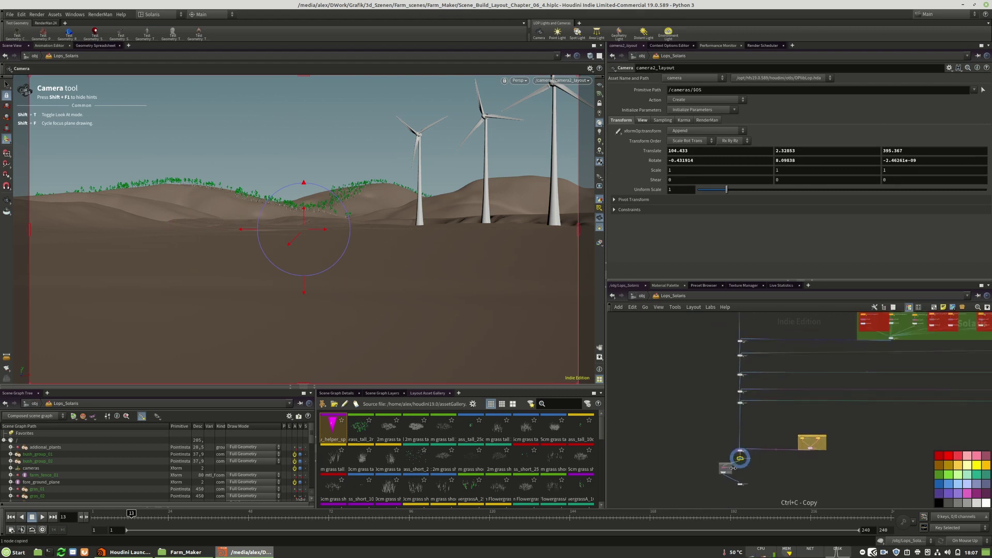
scroll(856, 430, "up", 10)
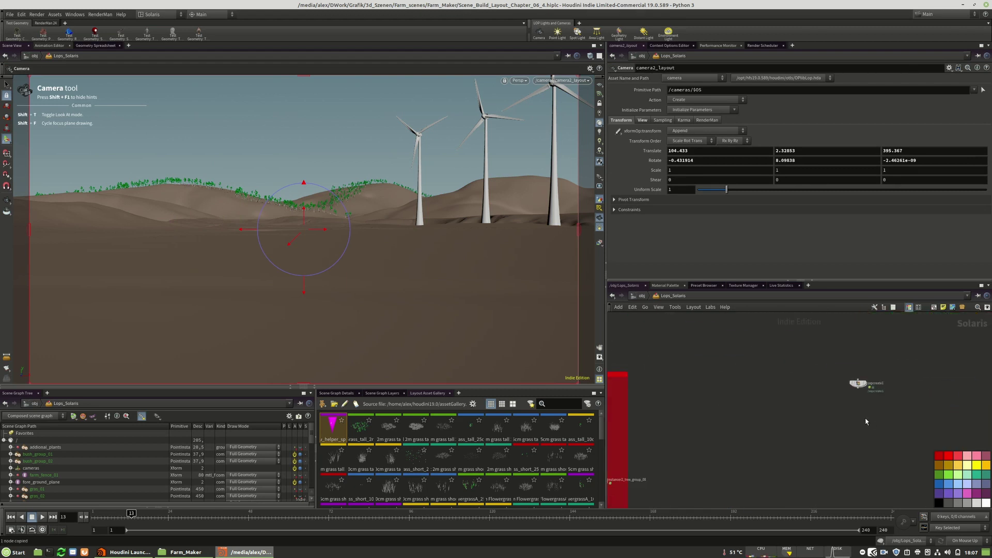
key("ctrl+v")
left_click_drag(853, 423, 805, 448)
left_click(801, 438)
left_click(805, 394)
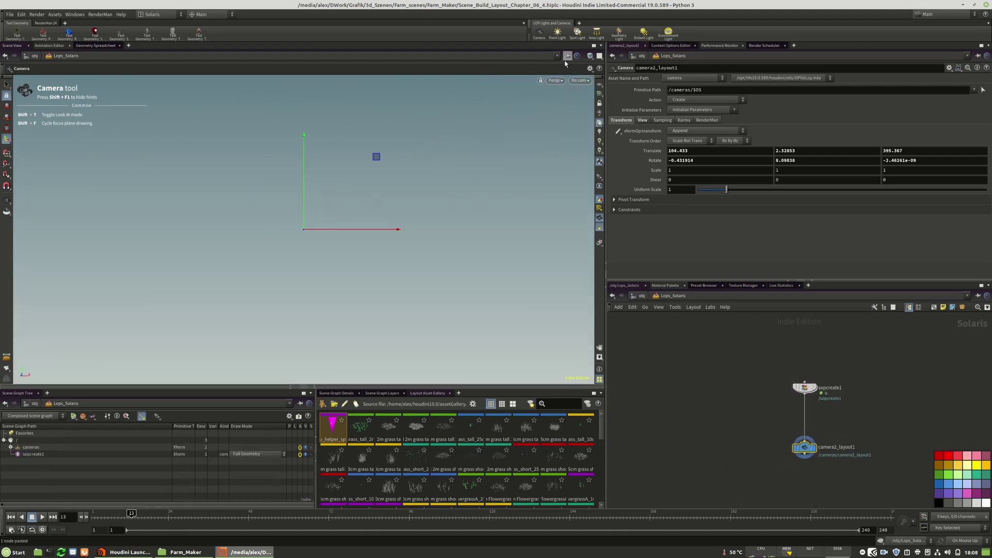
left_click(580, 80)
left_click(584, 88)
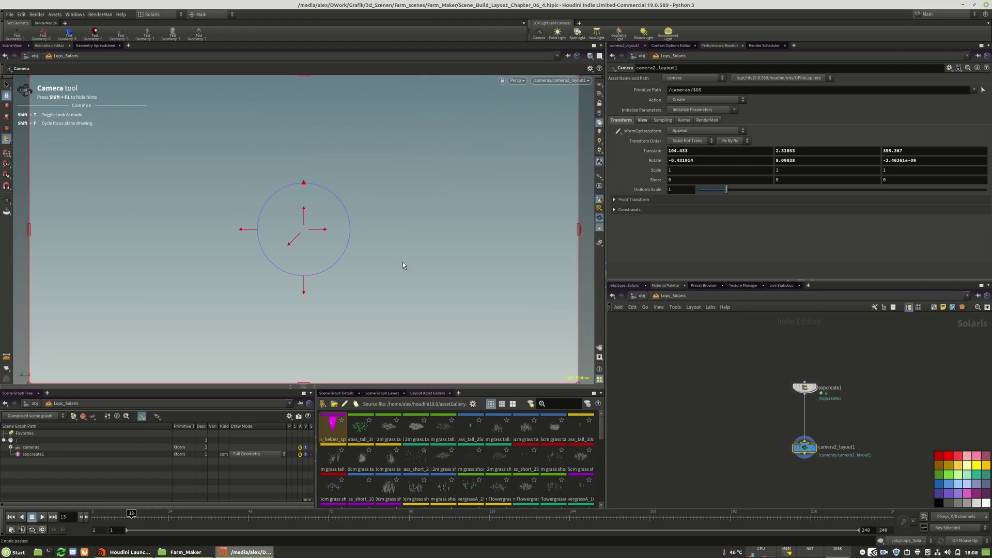
Step: Place the SOP Create node higher above the copied camera and rename it paint_grass_area
middle_click_drag(839, 408, 865, 438)
left_click_drag(832, 418, 831, 376)
left_click(858, 377)
double_click(870, 376)
type("paint")
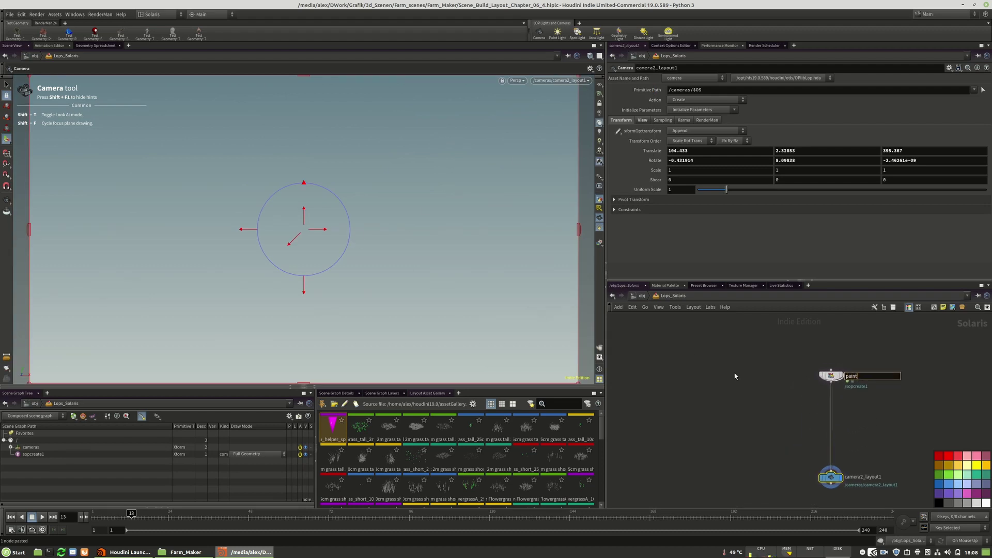
type("_grass_area")
key("Return")
Step: Add the prefix pts_ to the node's name so it reads pts_paint_grass_area
scroll(906, 423, "down", 6)
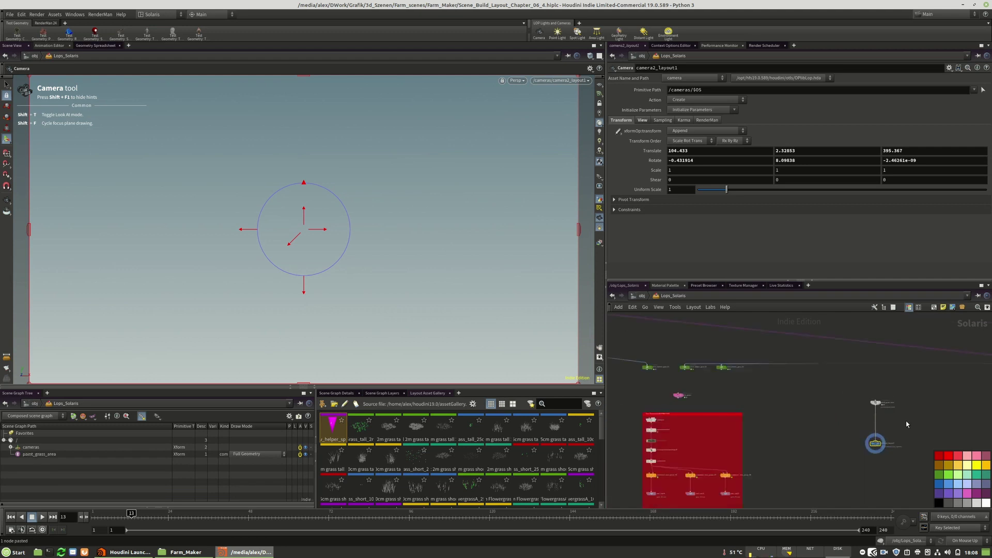
scroll(785, 410, "up", 6)
middle_click_drag(814, 399, 633, 380)
scroll(632, 380, "down", 5)
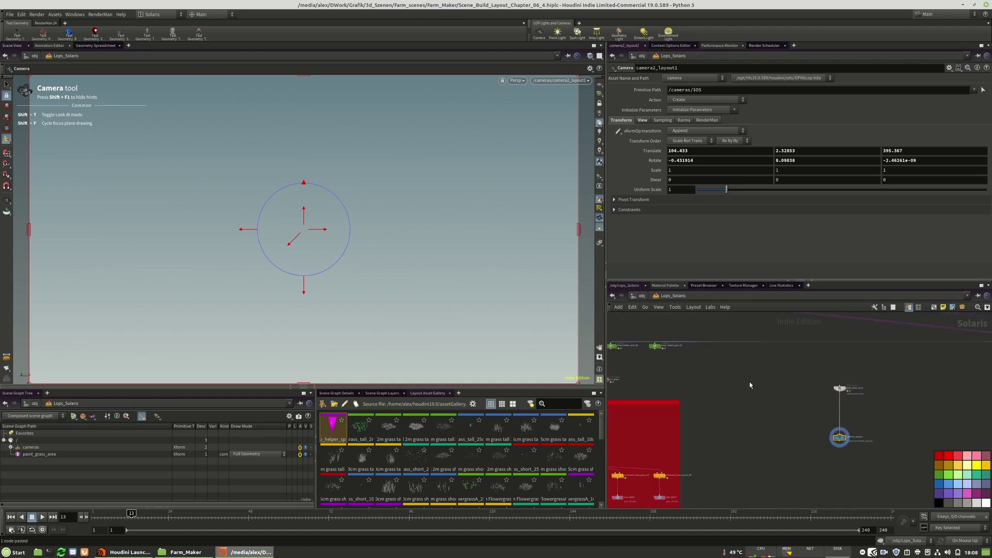
scroll(825, 392, "up", 5)
left_click(895, 389)
type("pts_")
key("Return")
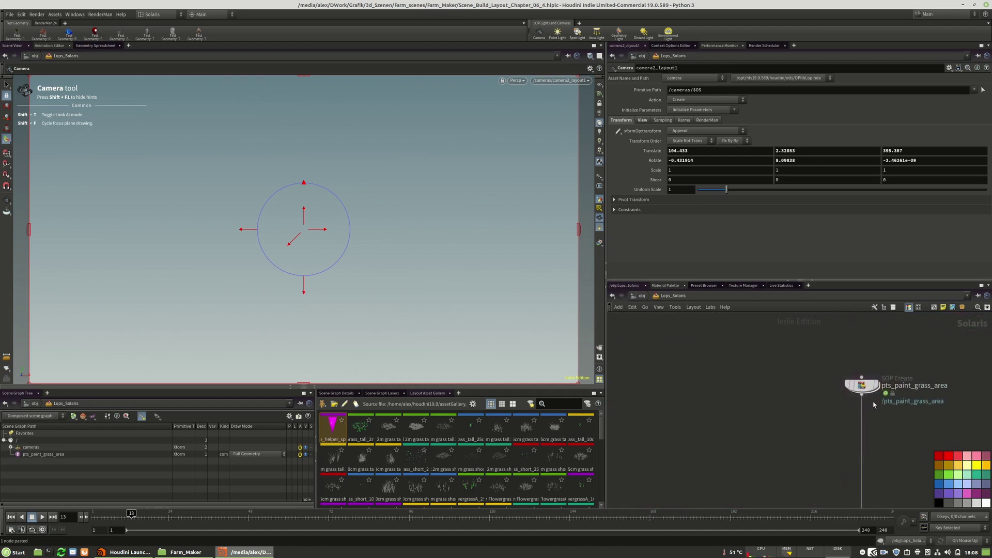
Step: Color the pts_paint_grass_area node pink to match the existing pts_grass node
left_click(862, 385)
scroll(800, 385, "down", 5)
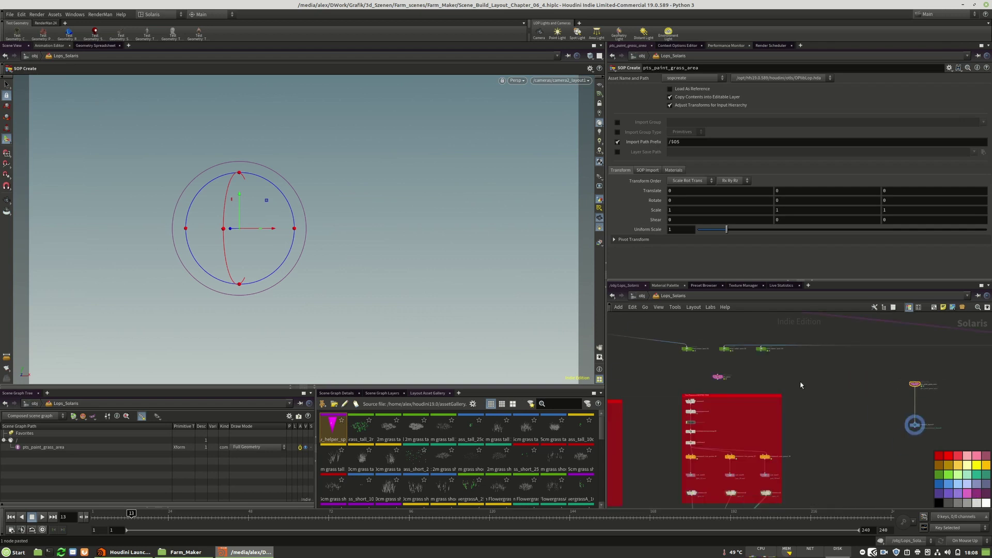
scroll(723, 384, "up", 4)
scroll(713, 396, "down", 4)
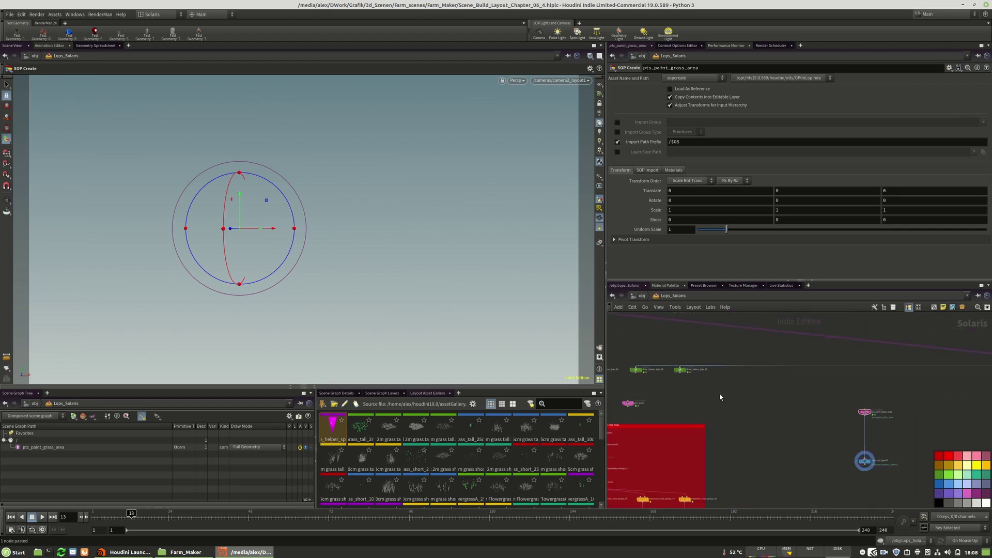
middle_click_drag(766, 399, 739, 397)
middle_click_drag(882, 411, 812, 408)
scroll(819, 417, "up", 4)
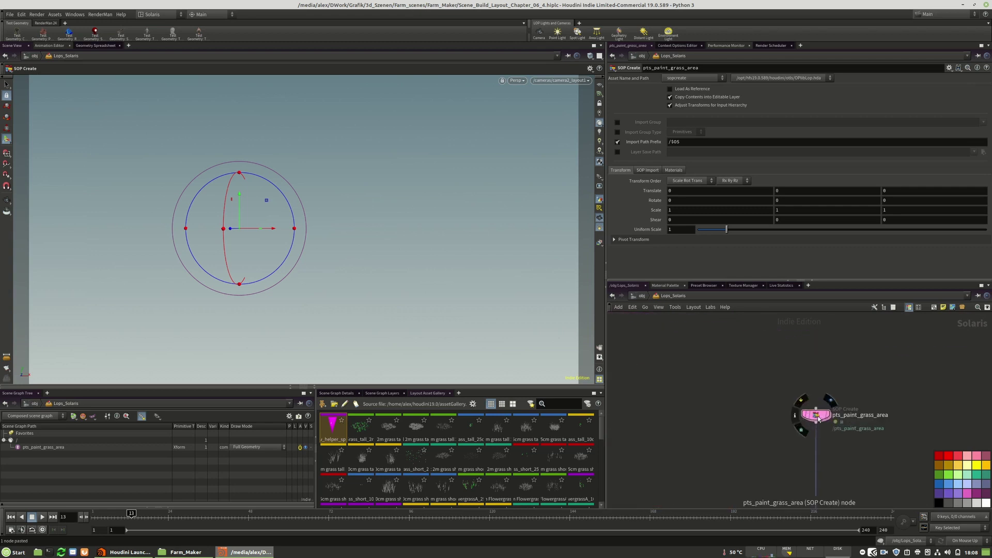
Step: Enter the pts_paint_grass_area network and add a LOP Import node below the sub-network inputs
double_click(817, 417)
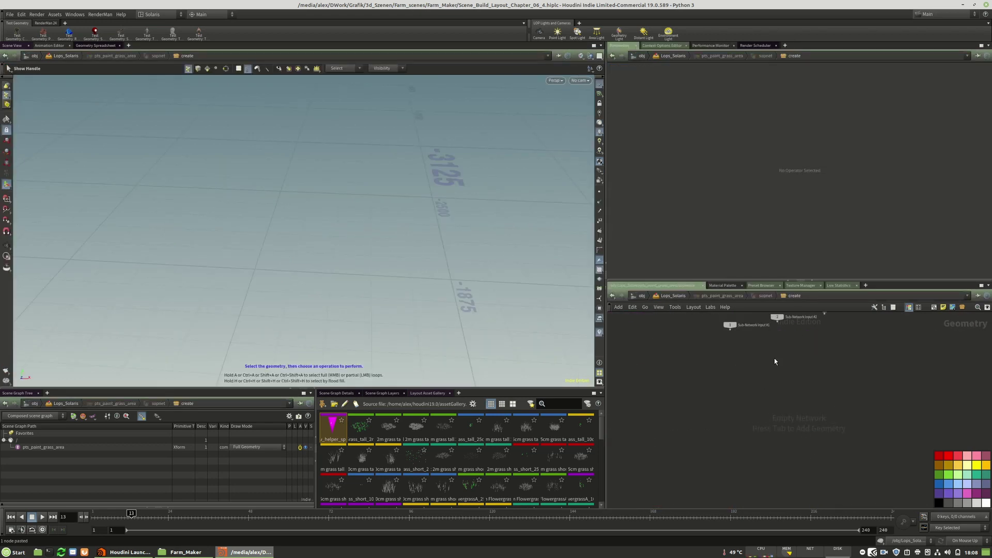
key("Tab")
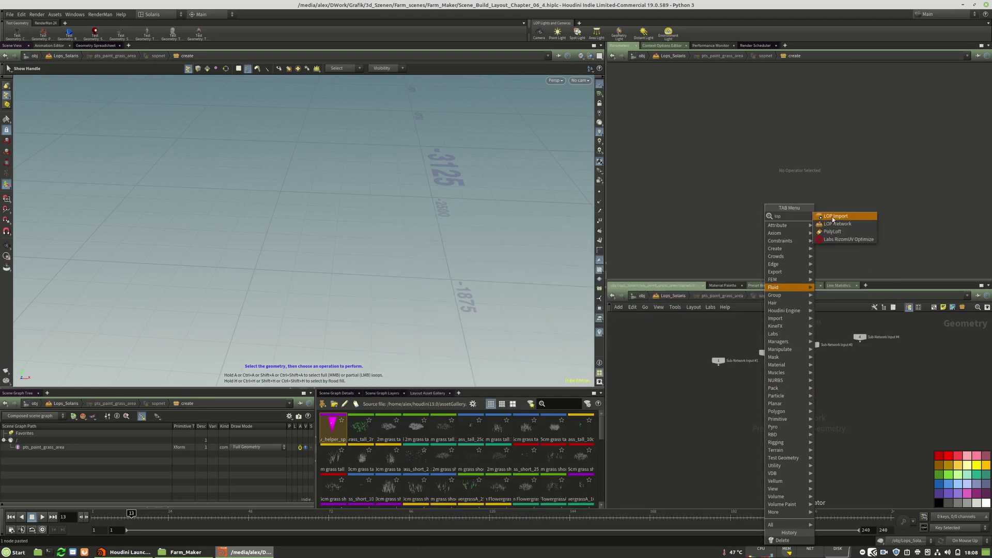
left_click(835, 218)
left_click(733, 391)
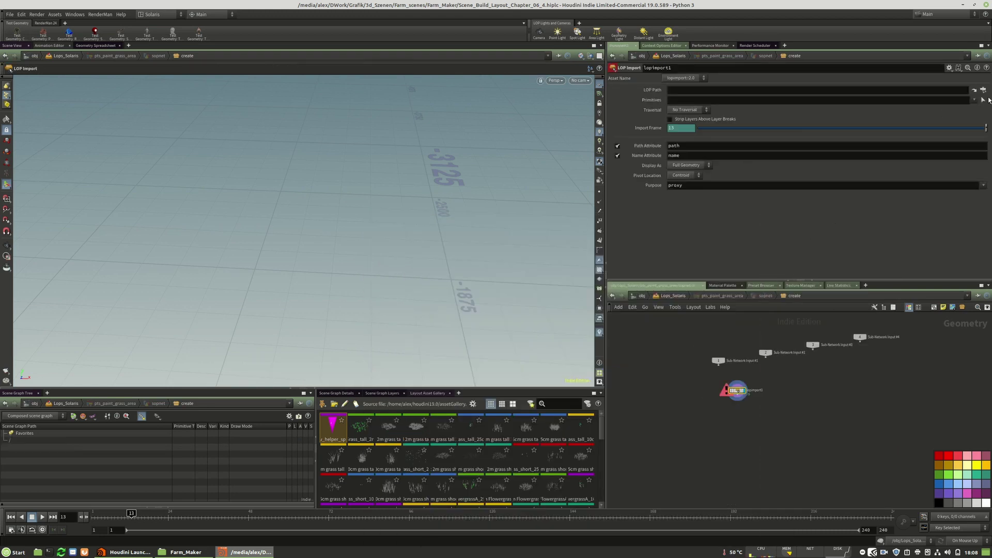
Step: Set the LOP Import's LOP Path to /obj/Lops_Solaris/midrange_plane_03
left_click(983, 90)
scroll(942, 72, "up", 2)
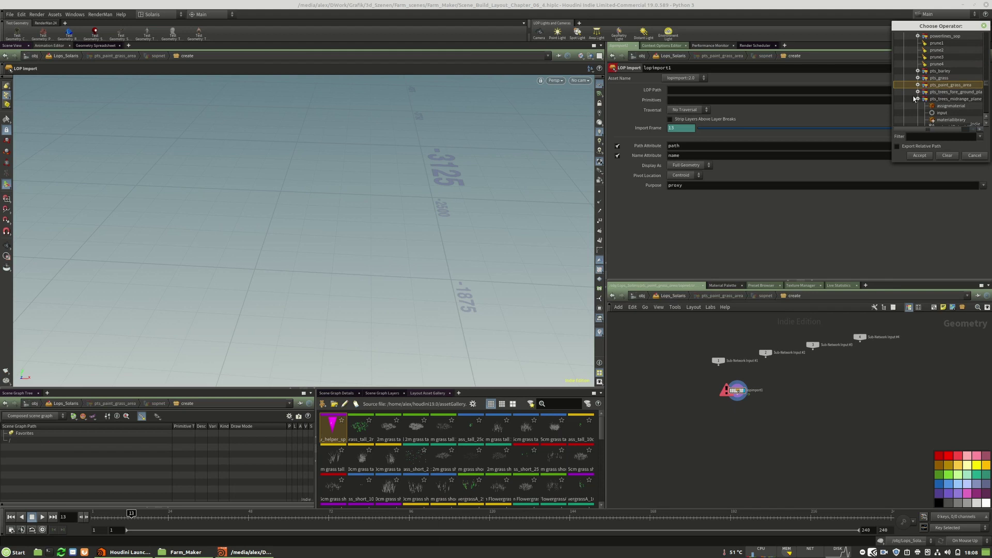
scroll(934, 88, "down", 8)
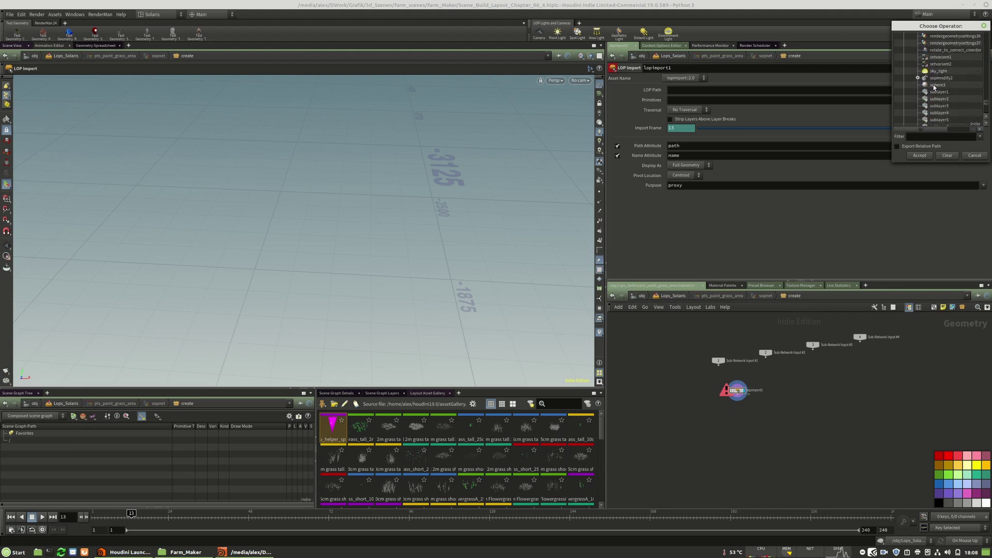
scroll(934, 88, "down", 5)
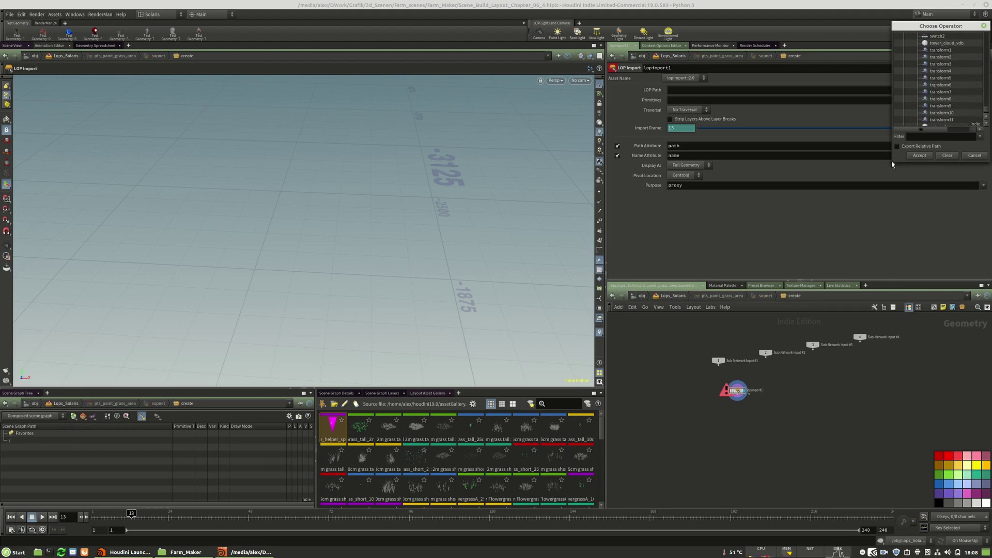
left_click_drag(896, 160, 716, 361)
scroll(819, 189, "up", 10)
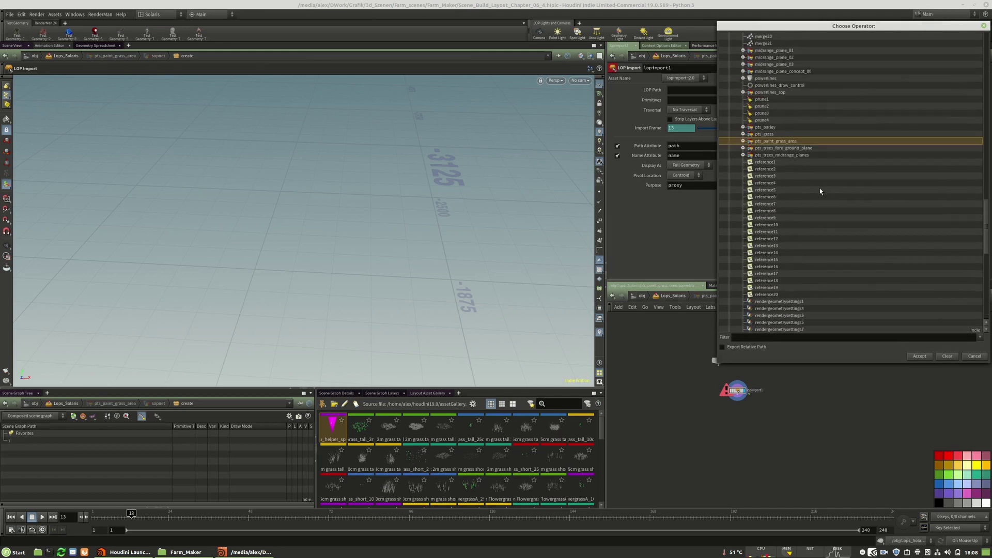
scroll(820, 191, "up", 15)
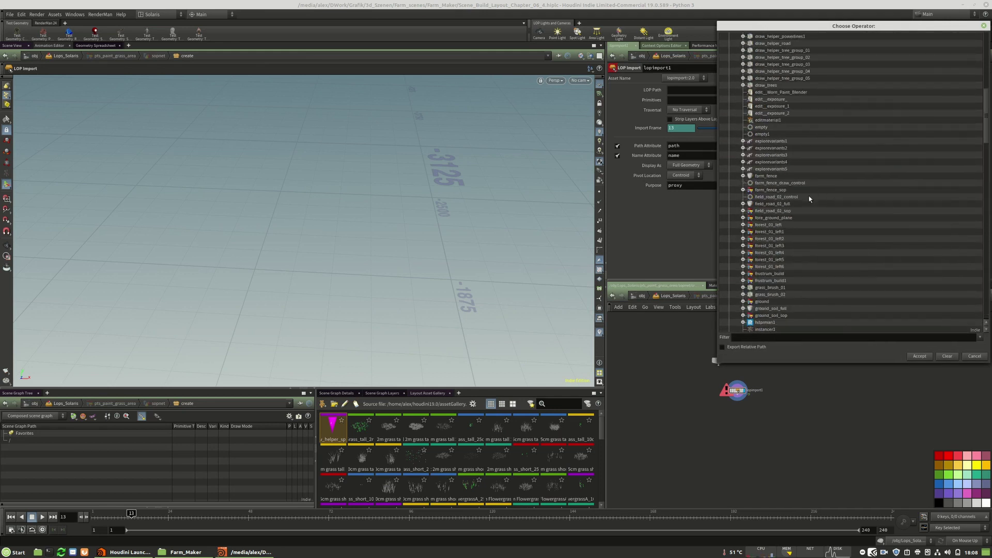
scroll(778, 218, "up", 1)
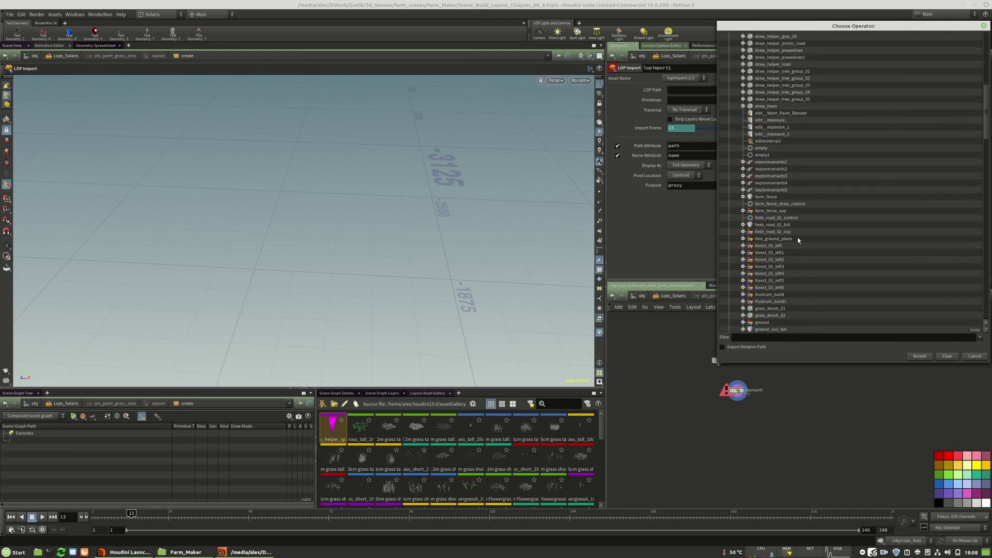
scroll(799, 240, "down", 7)
scroll(799, 240, "down", 13)
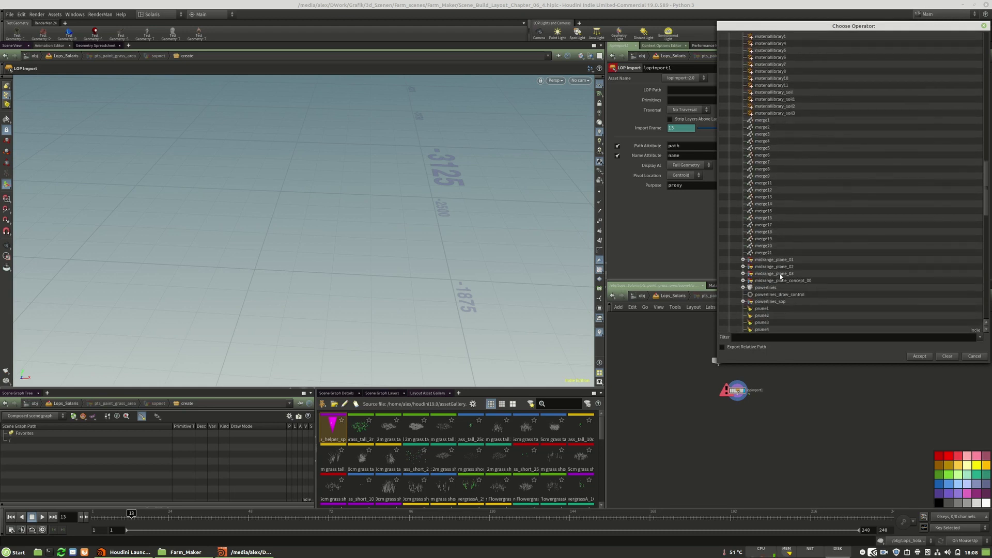
left_click(779, 274)
left_click(920, 356)
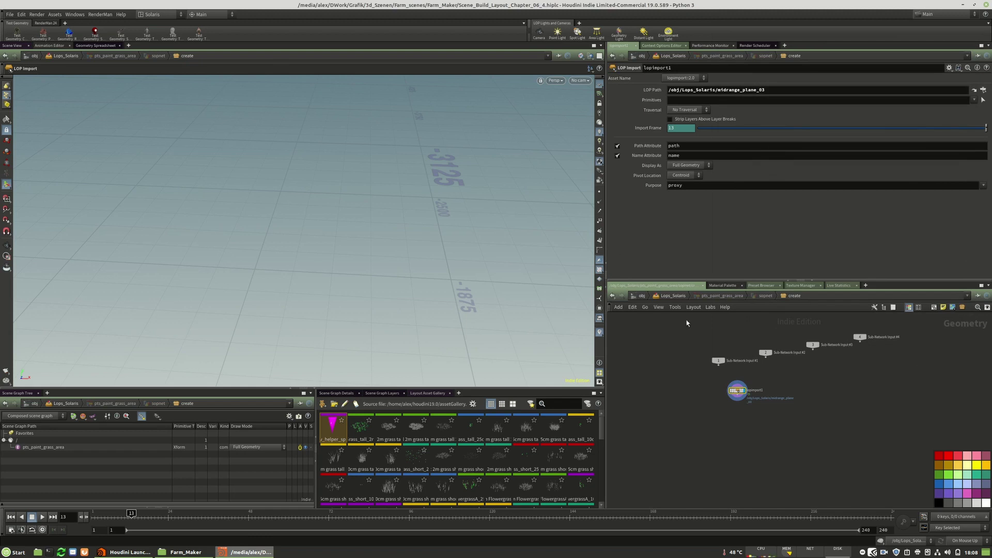
Step: Set the LOP Import's primitives to %type:Mesh and frame the imported terrain plane in the viewport
key("Escape")
key("g")
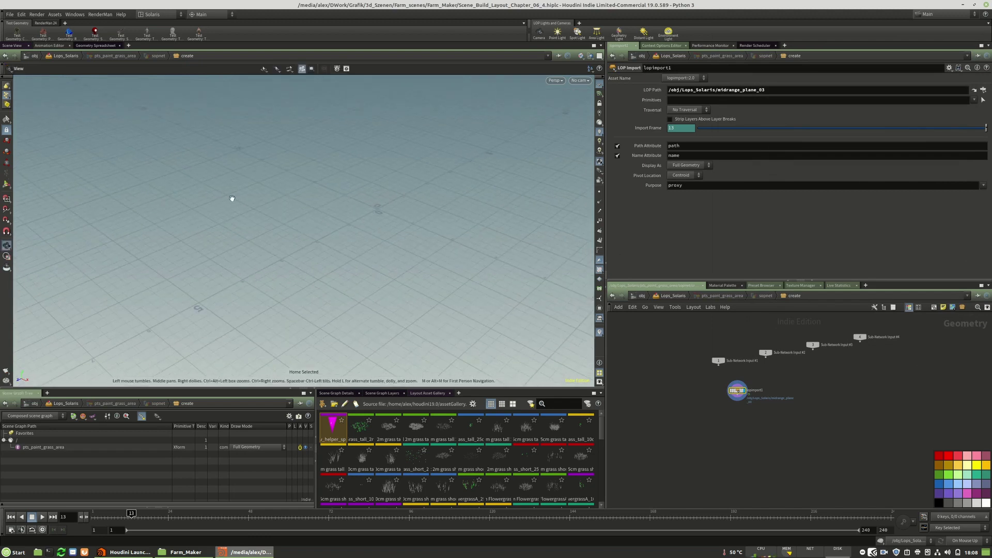
left_click(974, 100)
left_click(887, 123)
key("Escape")
key("g")
left_click_drag(354, 228, 399, 240)
Step: Set the first LOP Import's LOP Path to /obj/Lops_Solaris/midrange_plane_01
left_click(983, 90)
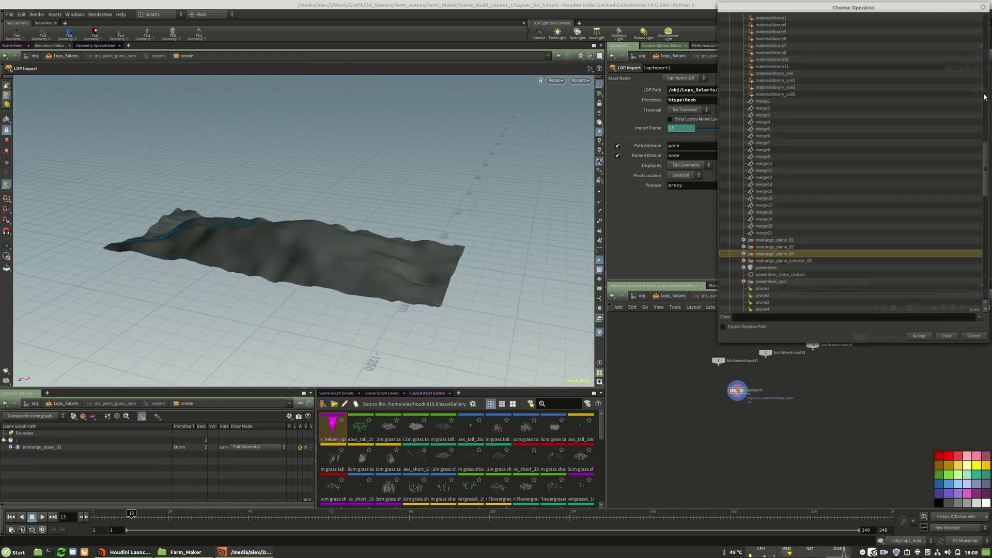
left_click(774, 242)
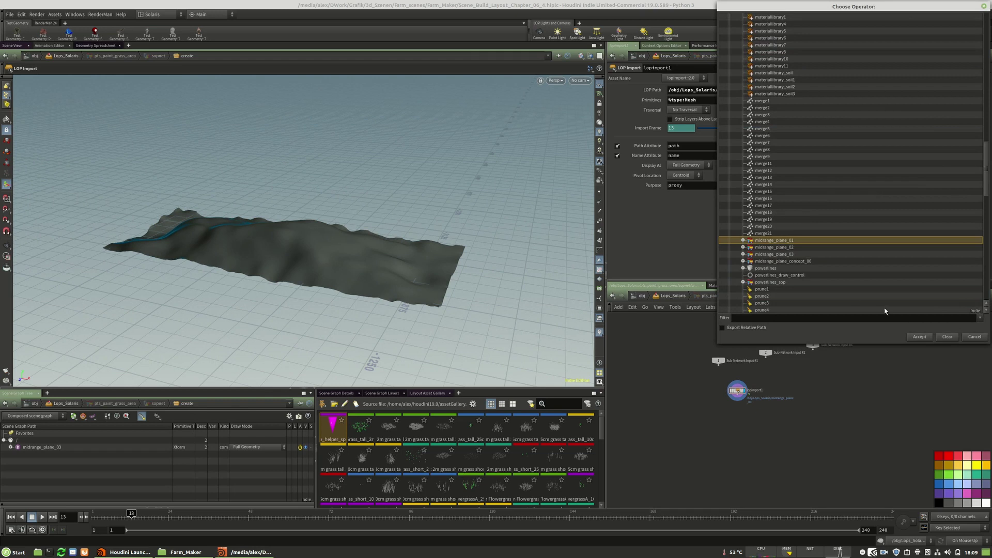
double_click(789, 240)
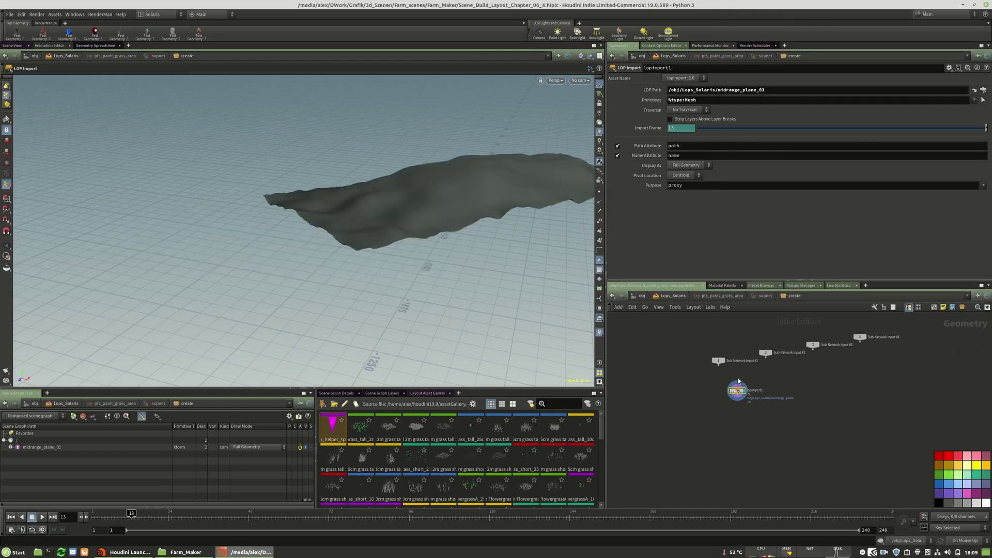
Step: Duplicate the LOP Import node beside the original and set the copy's LOP Path to midrange_plane_02
left_click_drag(737, 394, 792, 392, "alt")
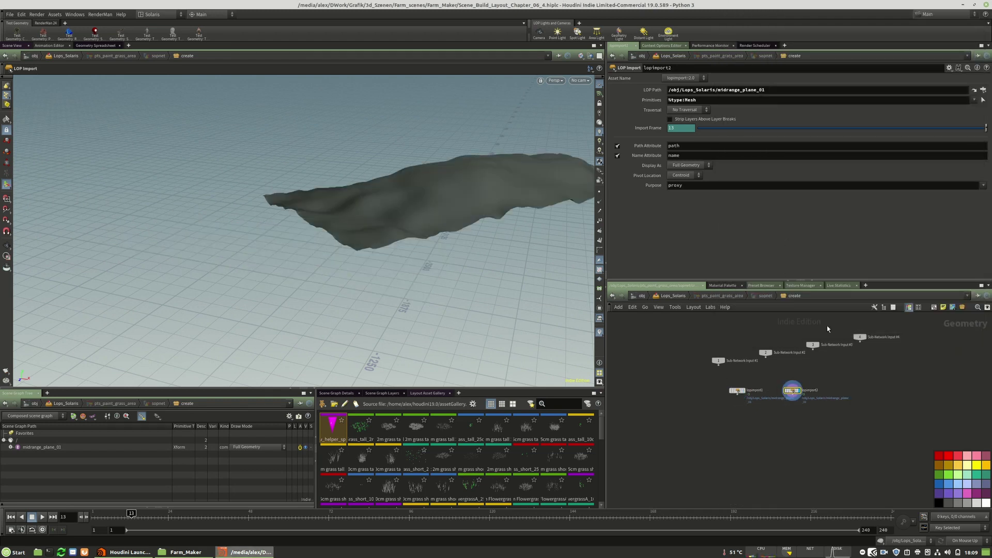
left_click(983, 91)
double_click(789, 247)
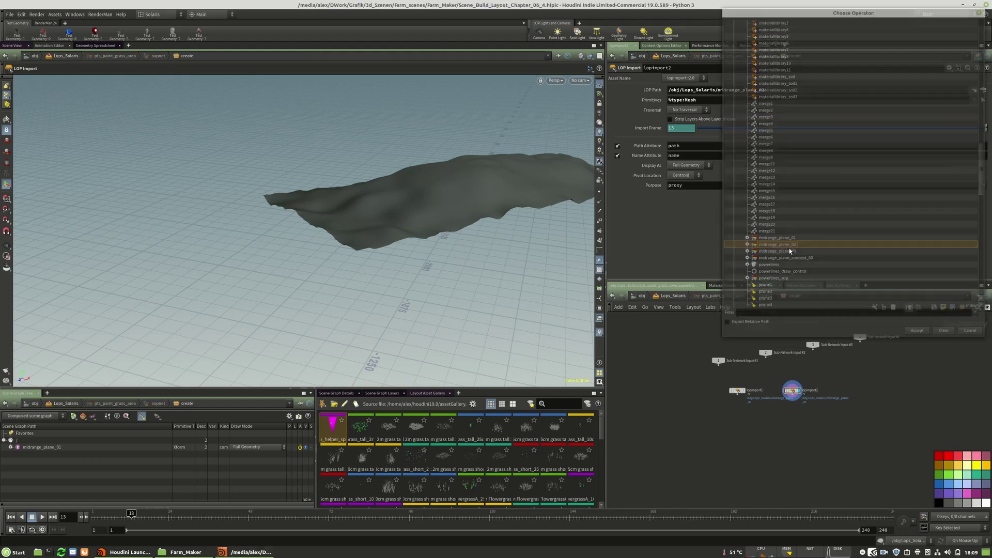
Step: Duplicate the second LOP Import and set the third node's LOP Path to midrange_plane_03
left_click_drag(793, 392, 845, 389, "alt")
left_click(843, 397)
key("Escape")
left_click(983, 89)
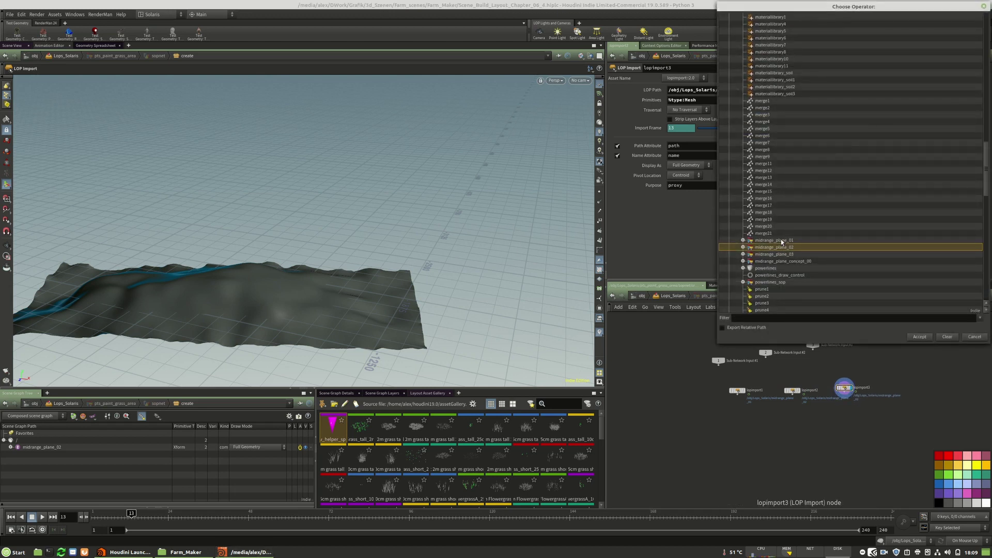
double_click(782, 253)
Step: Duplicate the third LOP Import, set the fourth node's LOP Path to midrange_plane_concept_00 and space it out in the row
left_click_drag(845, 389, 874, 388)
left_click(974, 88)
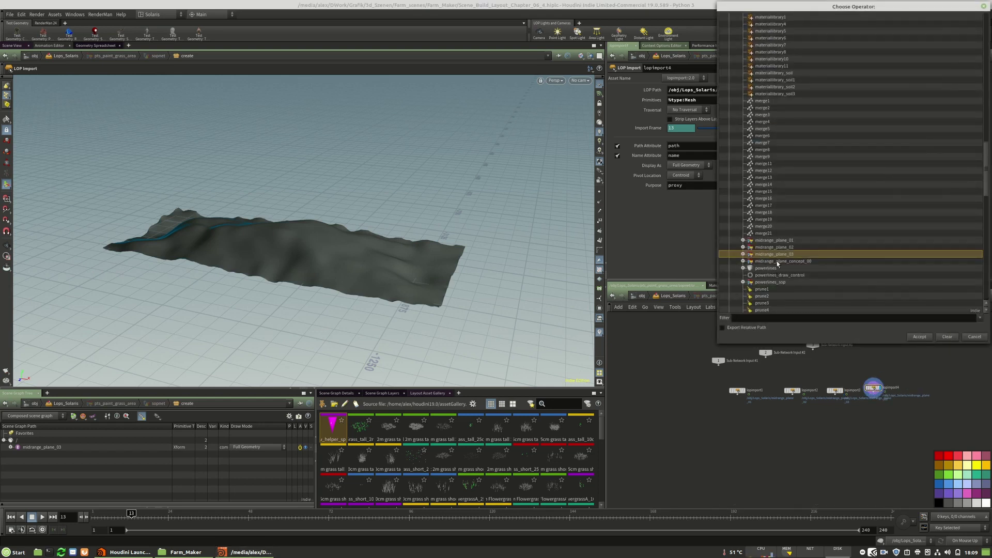
double_click(776, 262)
middle_click_drag(852, 430, 777, 424)
scroll(777, 424, "up", 2)
left_click_drag(802, 375, 823, 377)
middle_click_drag(733, 421, 751, 415)
Step: Add a Merge node below the LOP Imports and connect all four imports to its input
key("Tab")
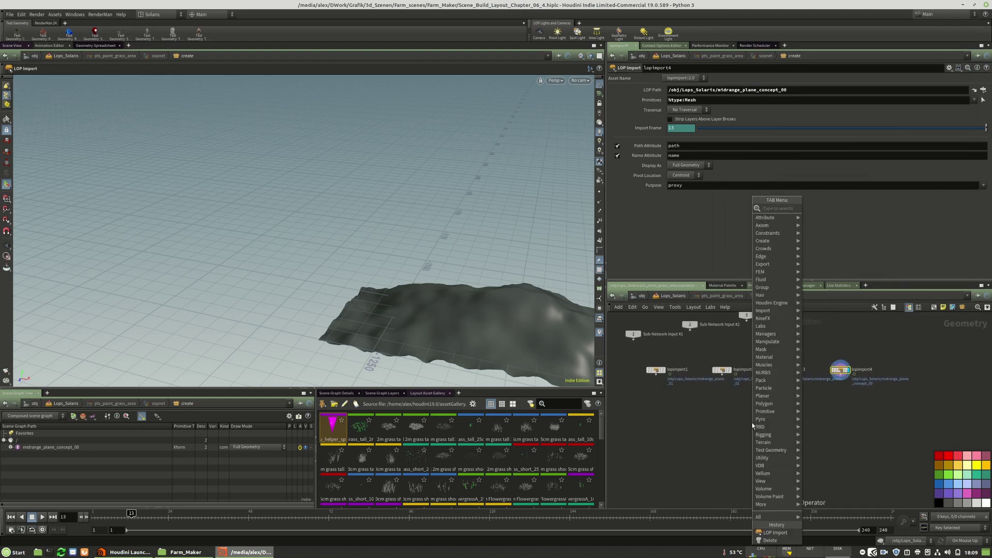
type("merge")
key("Return")
left_click(757, 439)
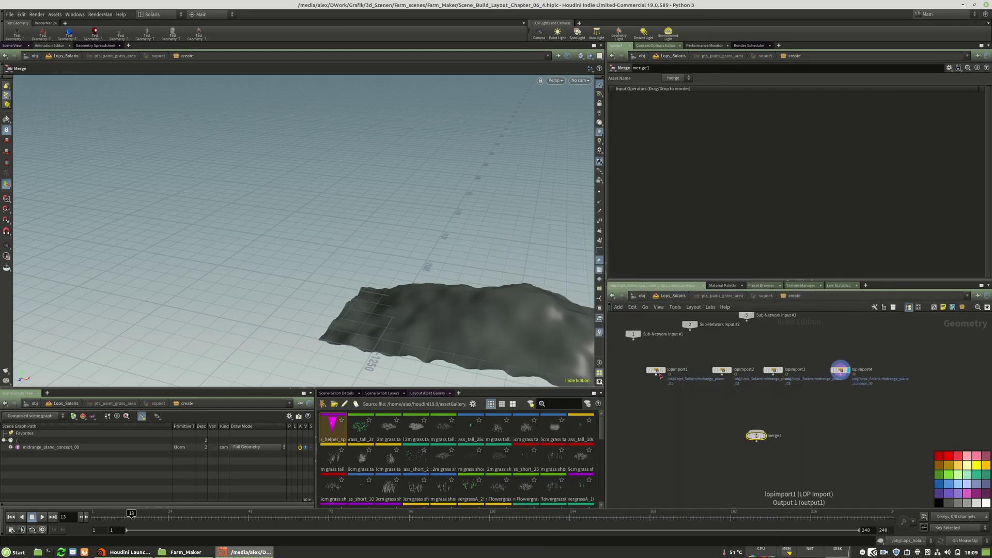
left_click_drag(774, 376, 757, 431)
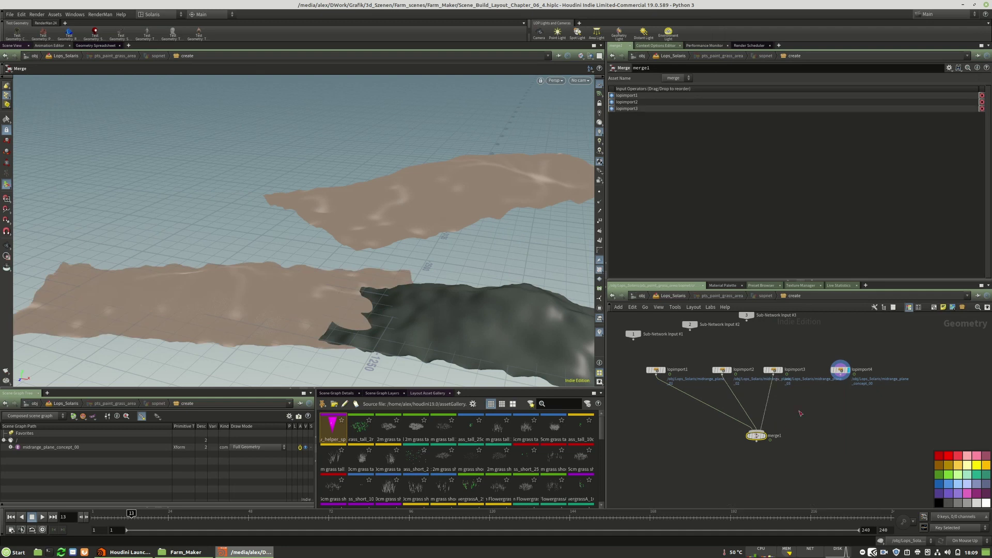
left_click_drag(841, 376, 759, 432)
Step: Center the Merge node under the four imports and display the combined terrain planes
key("Escape")
left_click_drag(479, 283, 561, 334)
middle_click_drag(852, 424, 838, 408)
scroll(739, 421, "up", 3)
left_click_drag(751, 425, 775, 419)
scroll(775, 433, "down", 3)
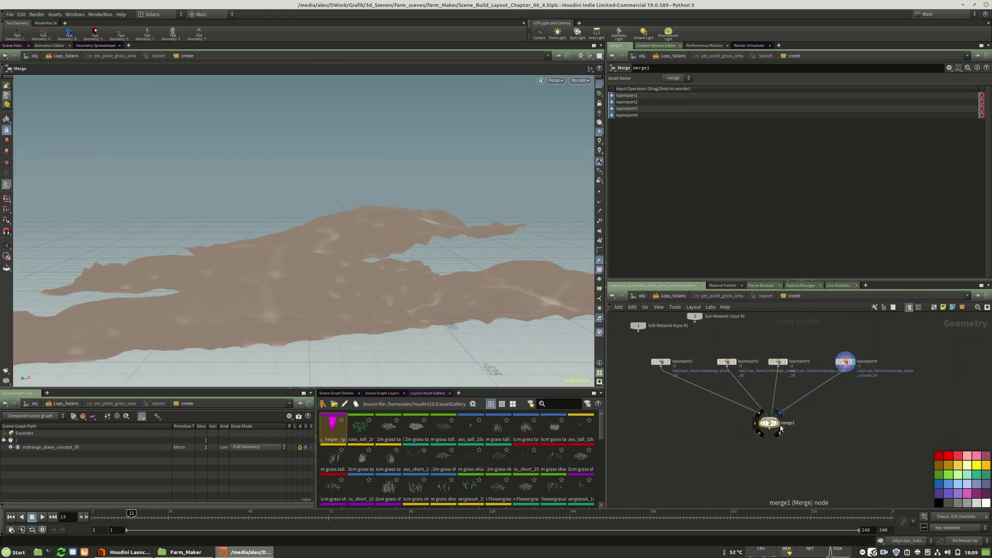
left_click(776, 422)
mouse_move(369, 255)
left_mouse_down()
mouse_move(405, 248)
mouse_move(337, 248)
mouse_move(344, 309)
mouse_move(348, 247)
mouse_move(370, 267)
left_mouse_up()
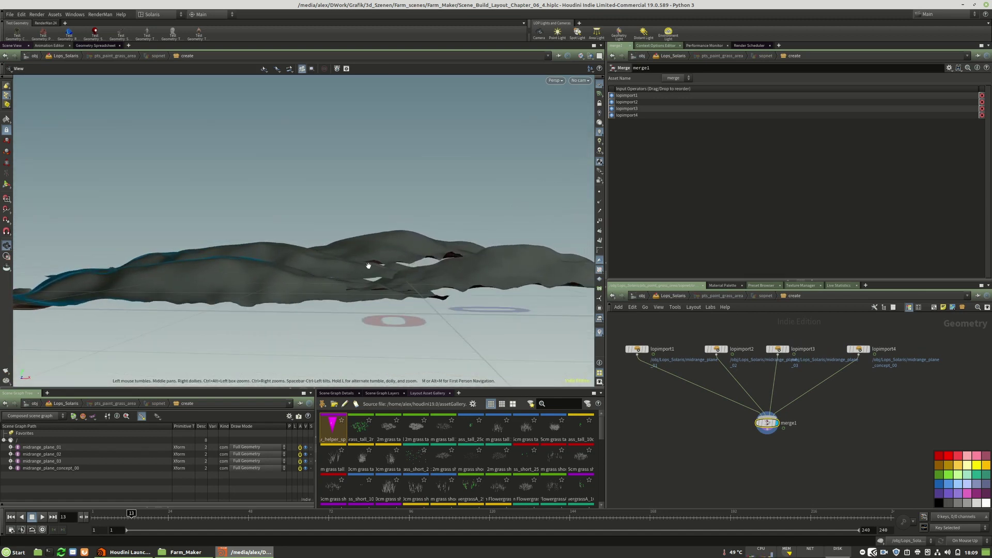
middle_click(767, 425)
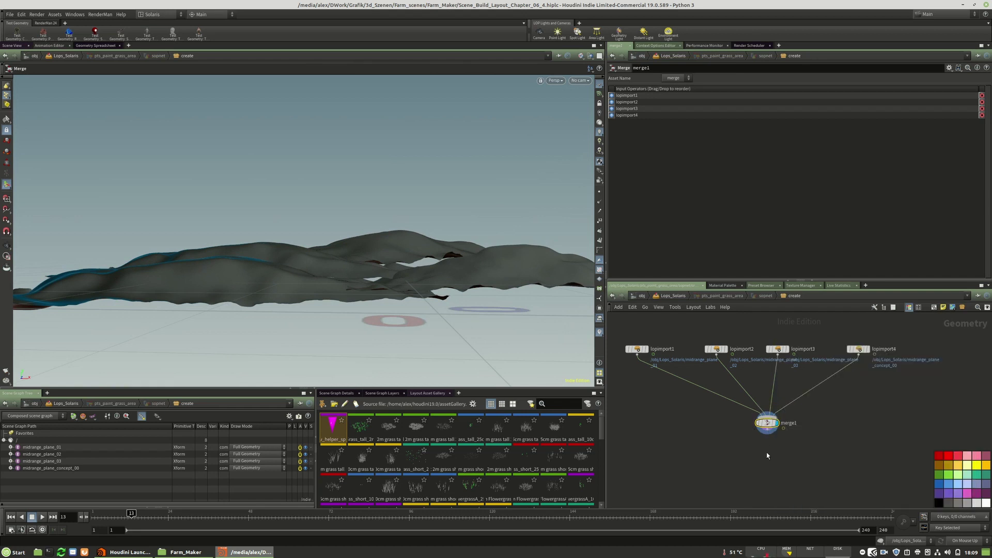
Step: Add an Unpack USD to Polygons node after the Merge, display it and check its geometry information
key("Tab")
type("un")
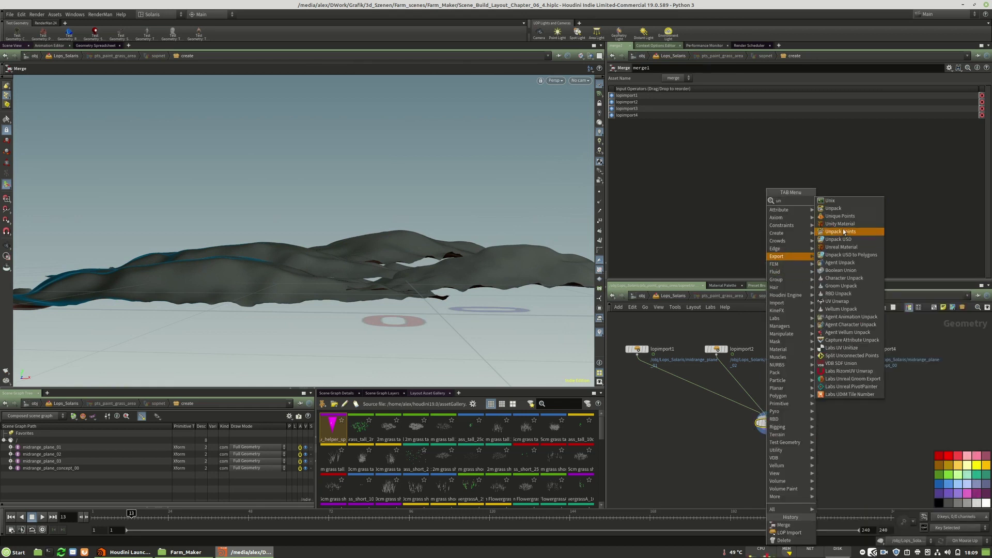
left_click(853, 256)
left_click(769, 449)
left_click(778, 451)
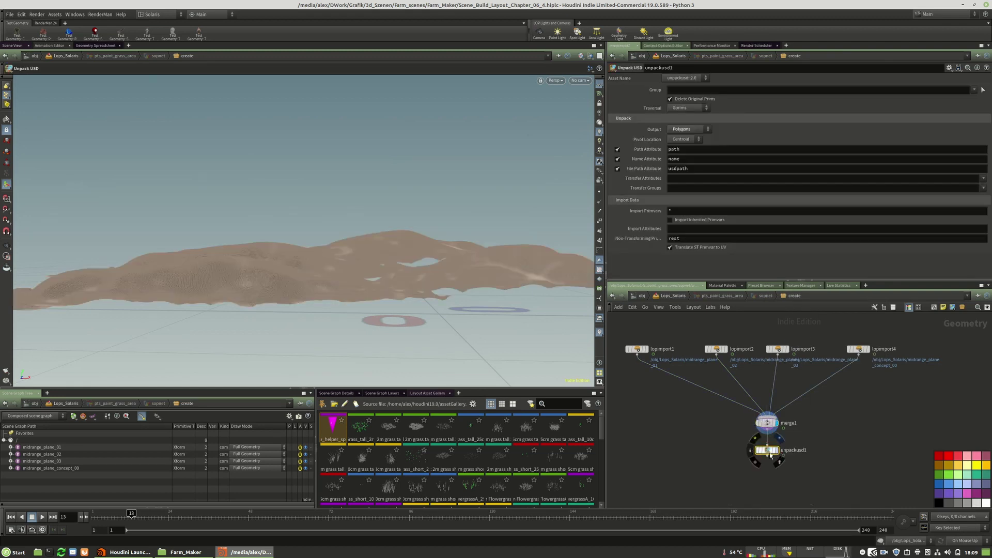
left_click_drag(470, 276, 448, 301, "alt")
middle_click(769, 456)
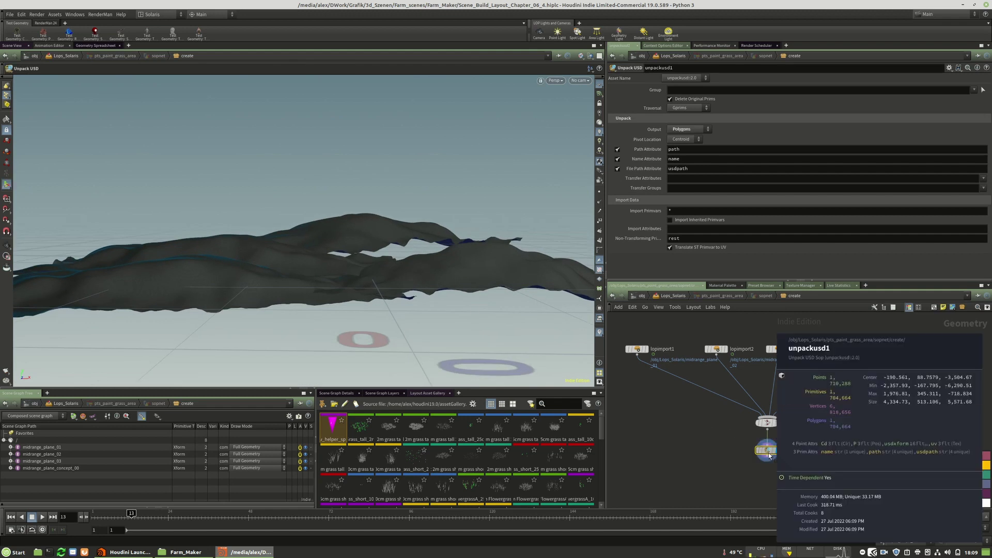
Step: Add an Attribute Paint node below the Unpack USD node, connect it and display its result
middle_click_drag(755, 485, 762, 439)
key("Tab")
type("paint")
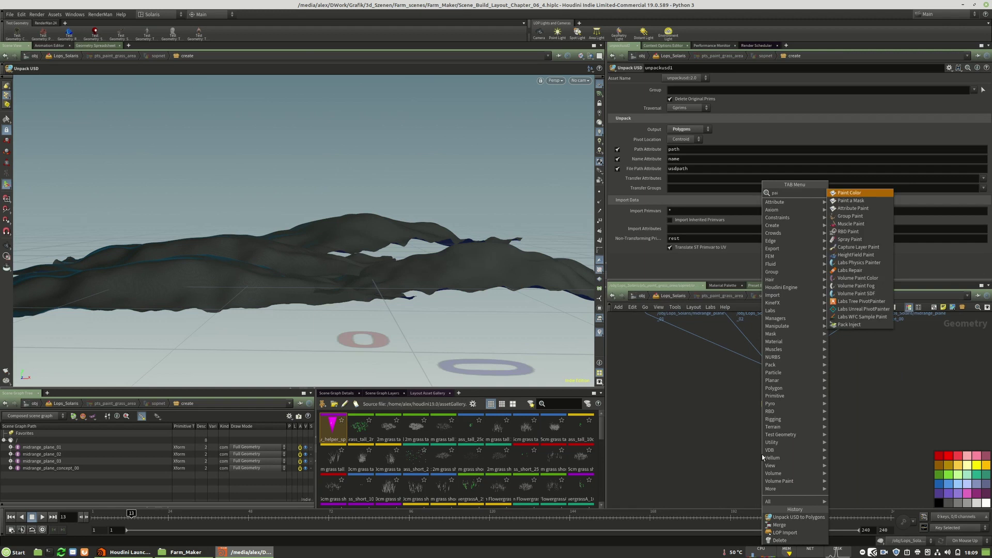
left_click(847, 200)
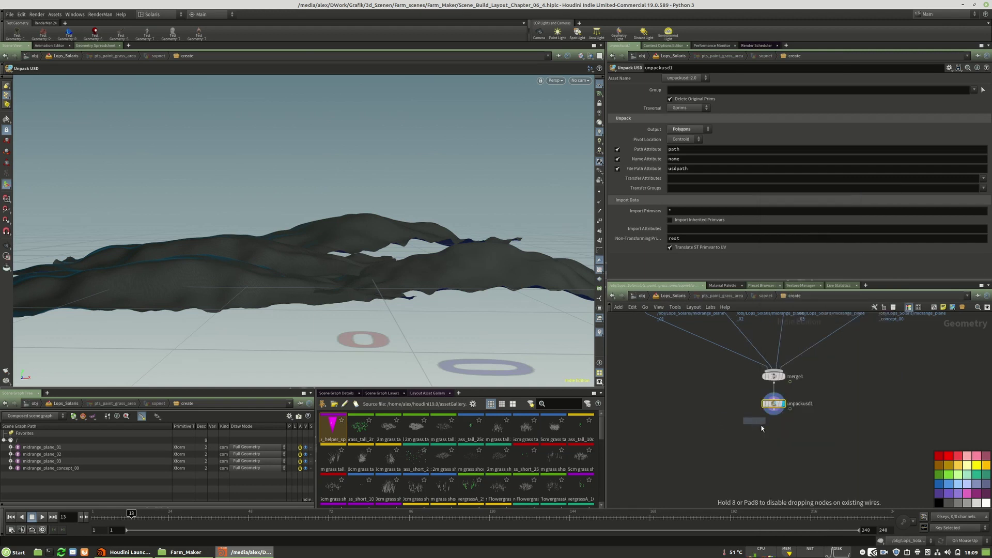
left_click(774, 433)
mouse_move(775, 428)
left_mouse_down()
mouse_move(784, 413)
mouse_move(774, 446)
left_mouse_up()
left_click(784, 435)
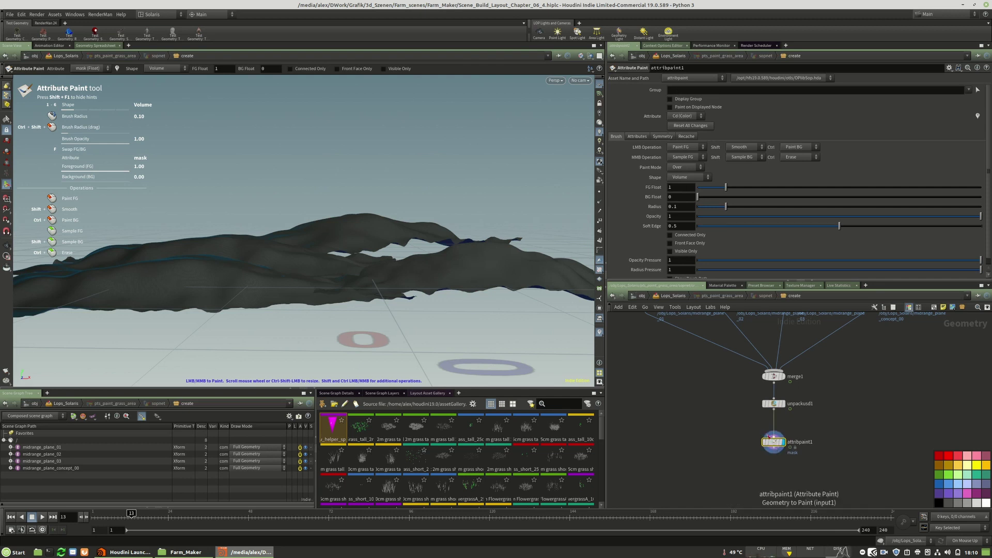
Step: Insert an Attribute Delete node between the Unpack USD and Attribute Paint nodes and display it
key("Tab")
type("at")
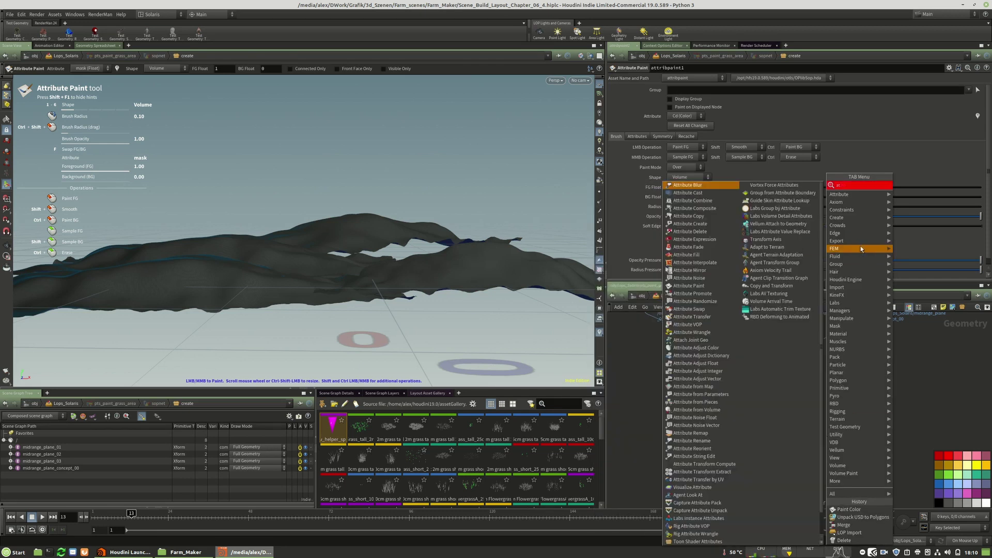
left_click(643, 409)
key("Tab")
type("delete")
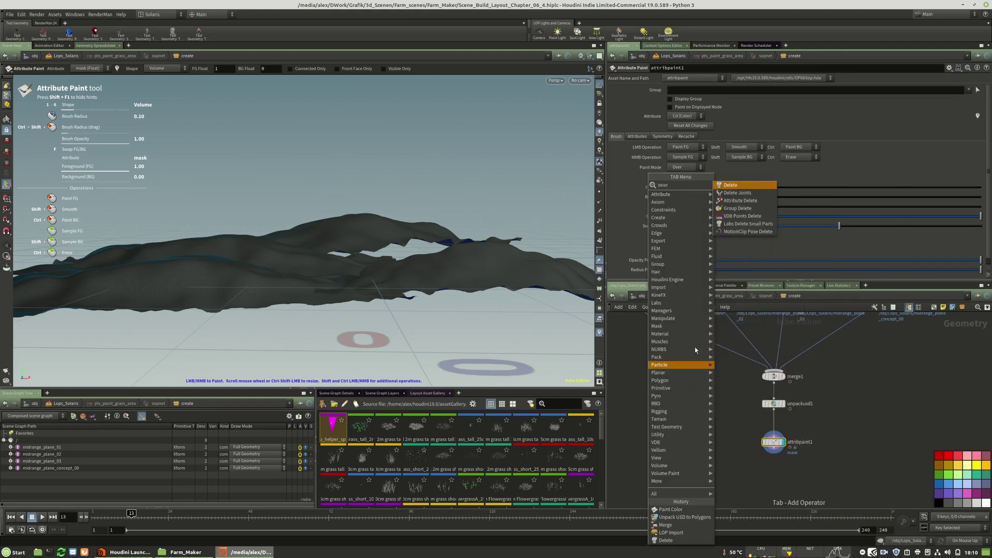
left_click(738, 201)
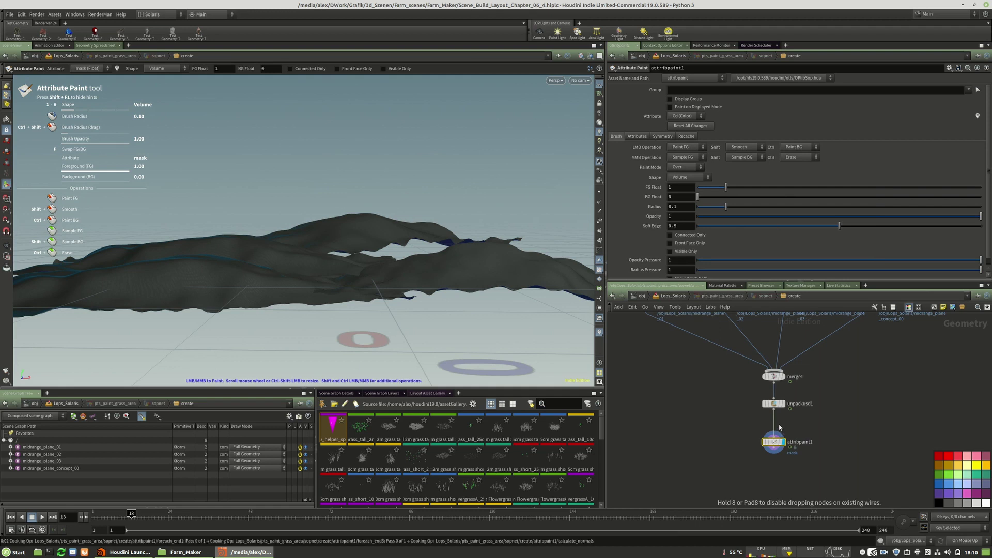
left_click(780, 426)
left_click(781, 427)
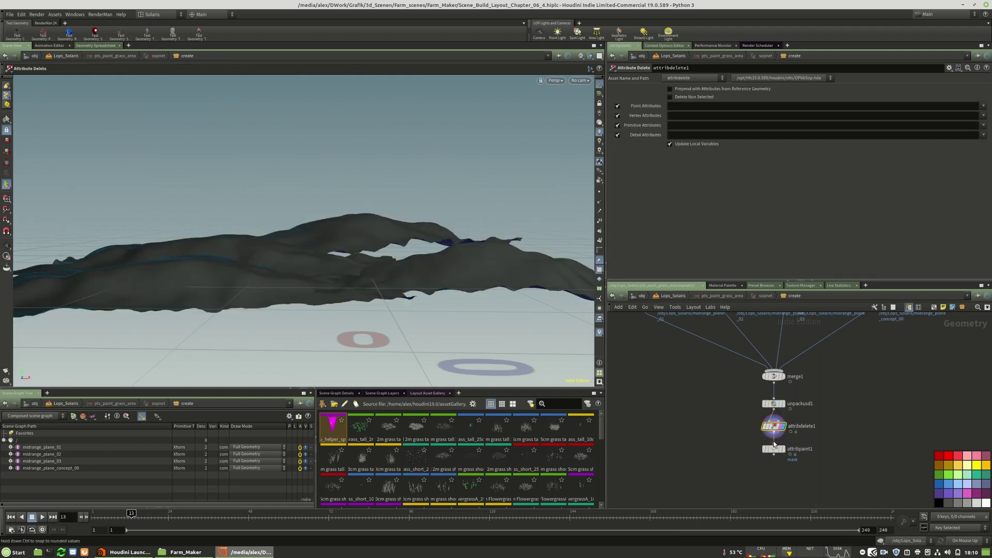
Step: Set the Attribute Delete node to remove point attributes uv, usdxform and Cd and primitive attributes name, path and usdpath
left_click(984, 106)
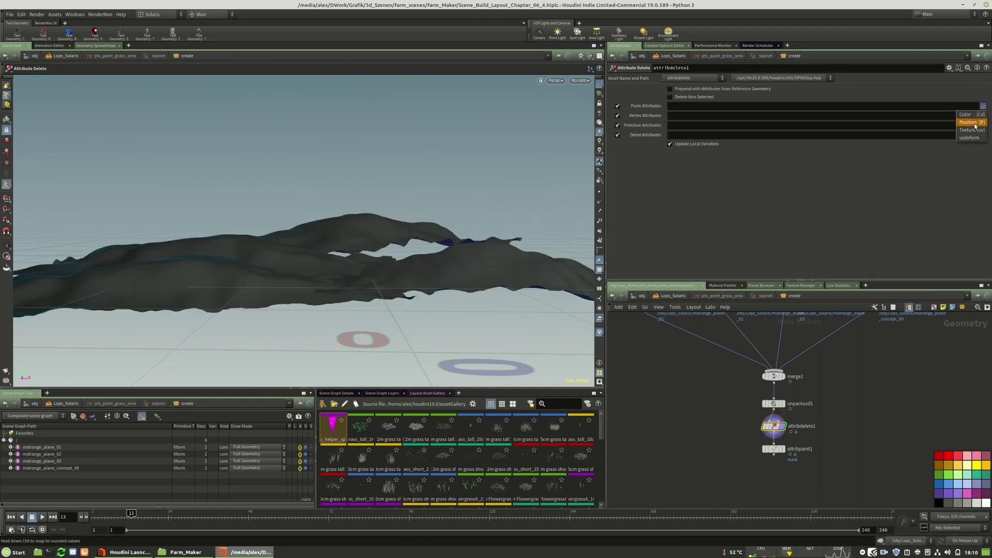
left_click(977, 133)
left_click(983, 106)
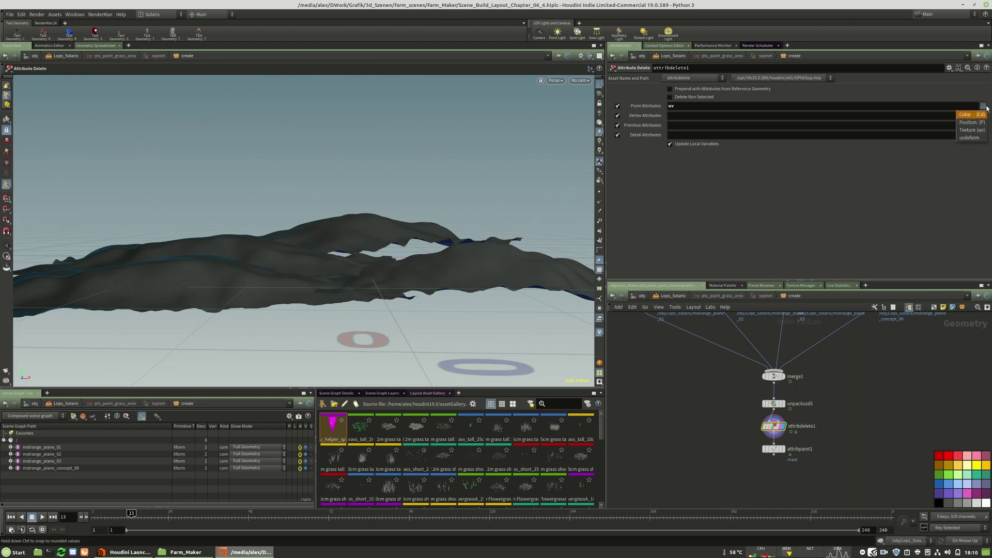
left_click(978, 138)
left_click(984, 106)
left_click(978, 139)
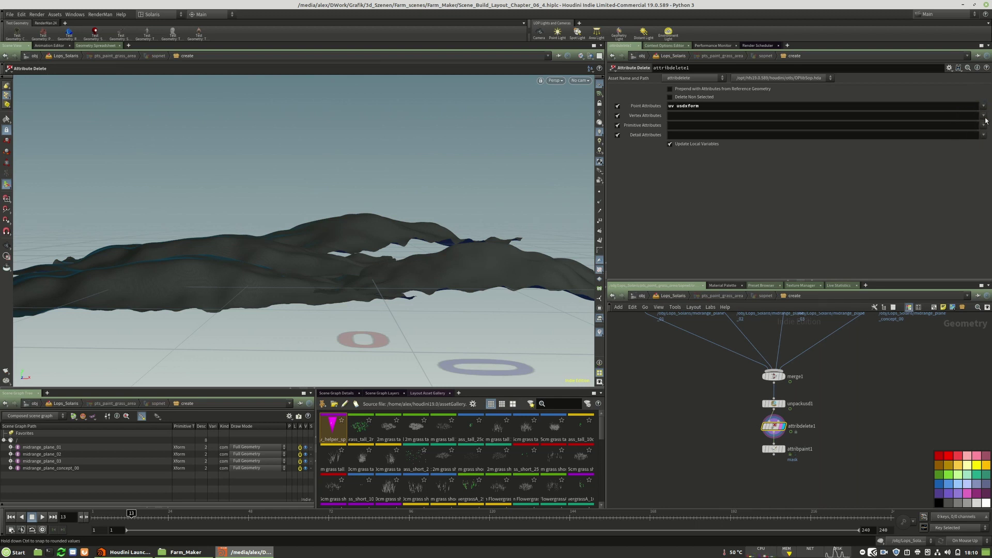
left_click(980, 136)
left_click(984, 125)
left_click(980, 140)
left_click(984, 125)
left_click(980, 140)
left_click(984, 126)
left_click(982, 138)
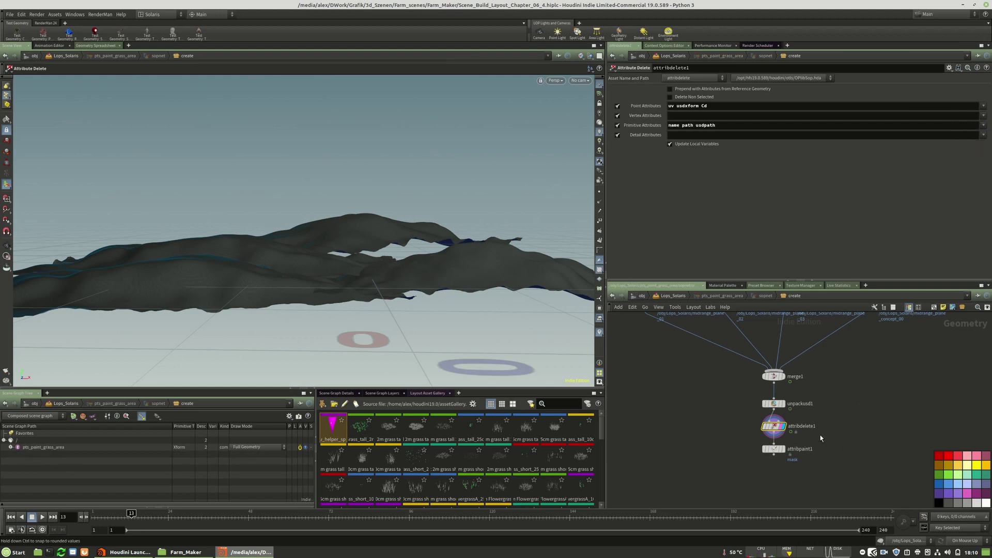
Step: Display the attribpaint1 node's output and set the viewport shading to Smooth Shaded
left_click(778, 456)
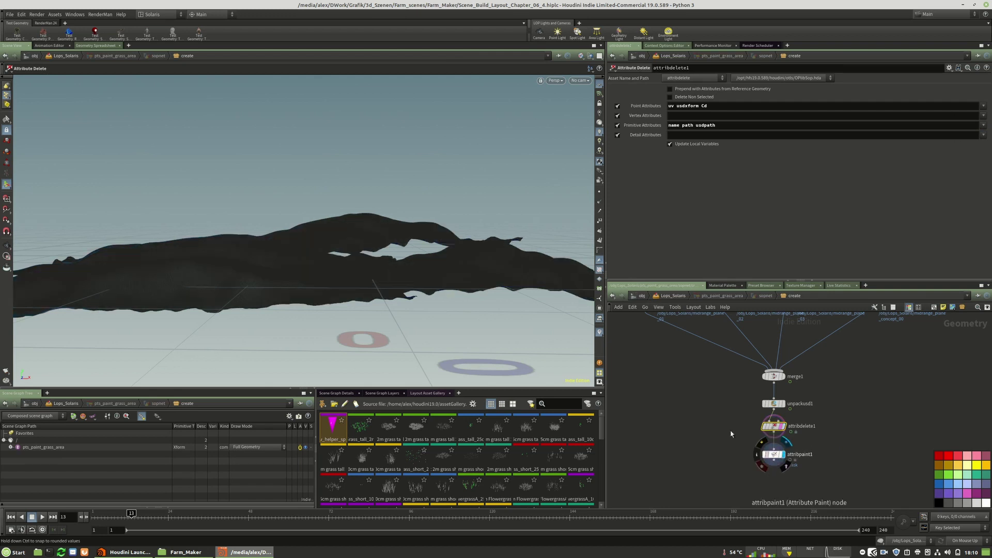
left_click(582, 56)
left_click(610, 140)
left_click_drag(332, 240, 284, 275)
key("Return")
left_click(582, 56)
left_click(610, 143)
key("Return")
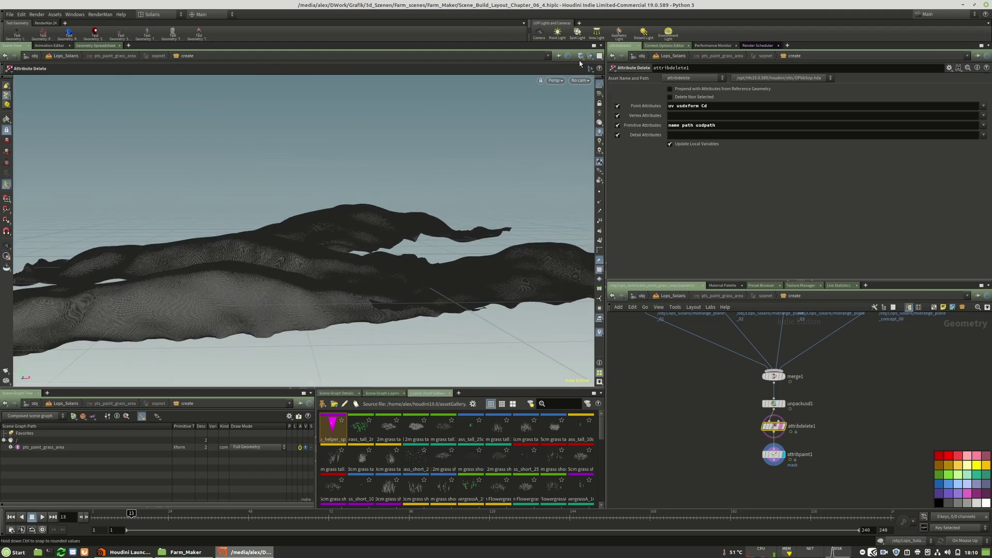
Step: Try Hidden Line Invisible shading on the terrain planes, then return to Smooth Shaded
left_click_drag(300, 271, 276, 286, "alt")
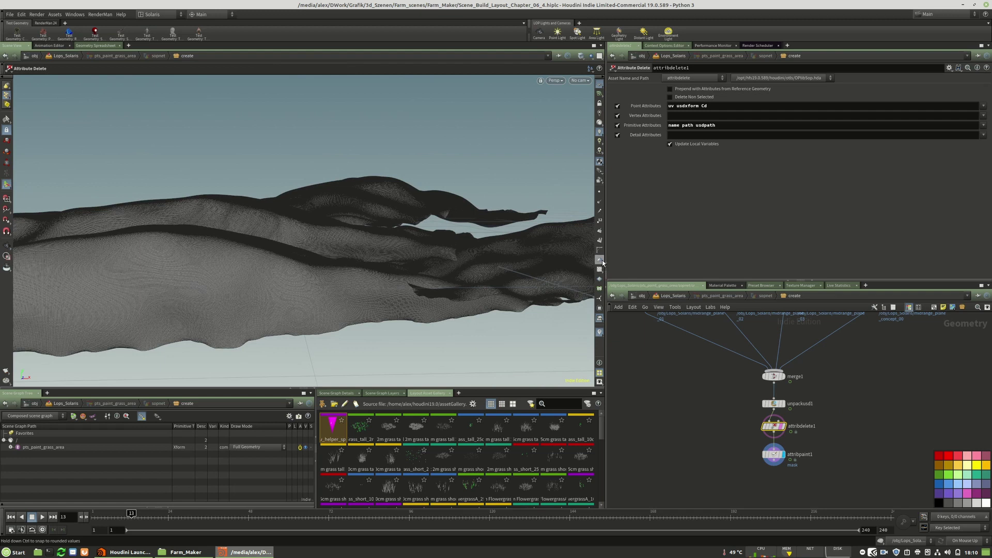
left_click(582, 56)
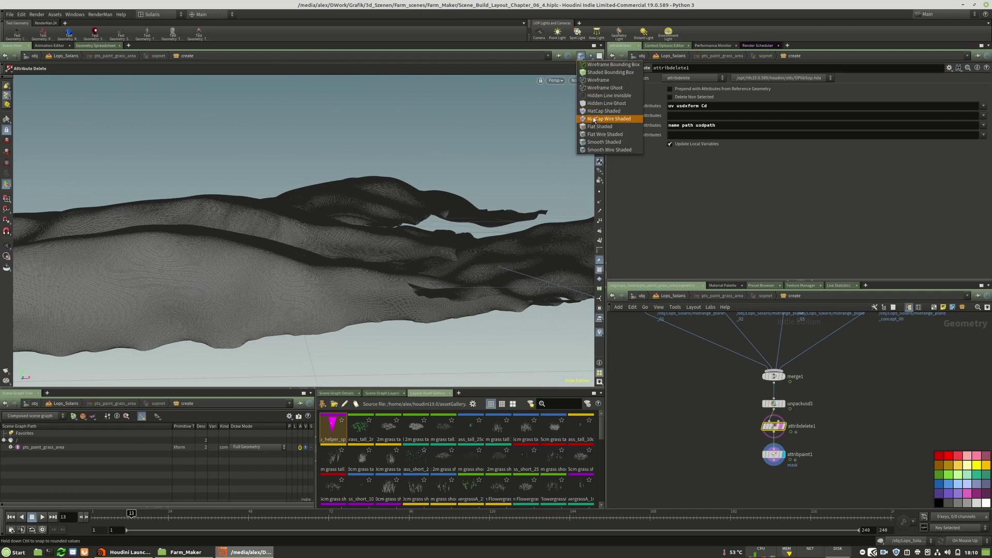
left_click(594, 96)
left_click(582, 56)
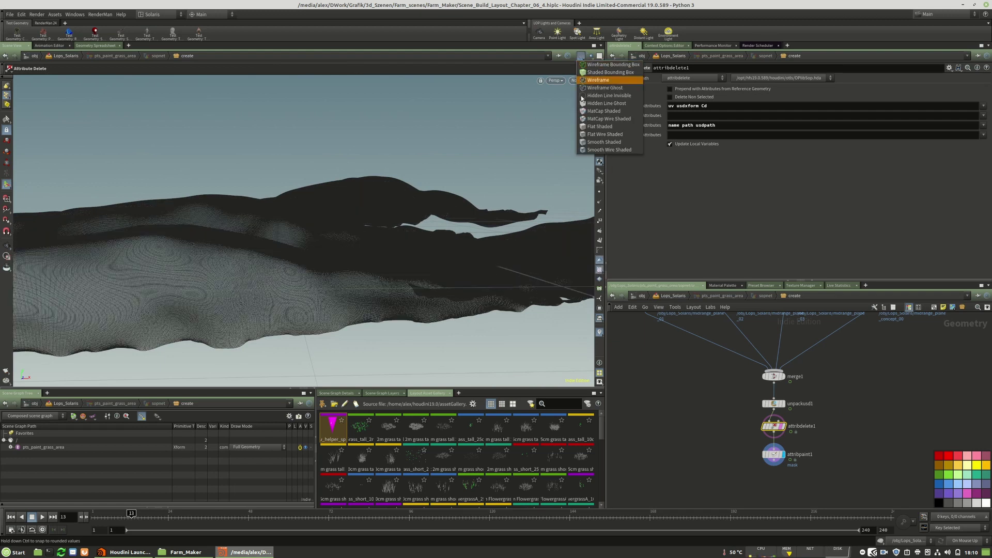
left_click(594, 142)
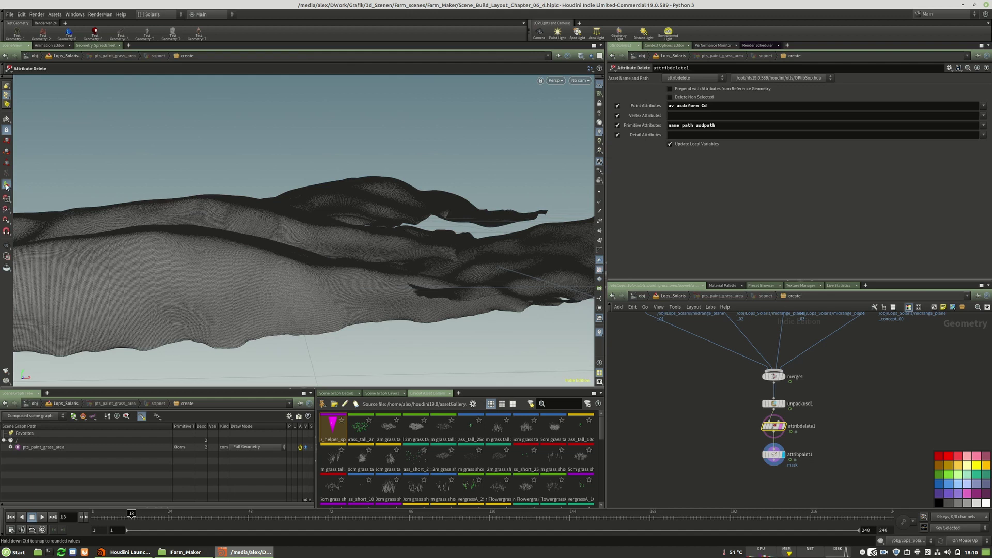
Step: Switch to the Build desktop, frame the four terrain planes and select the attribpaint1 node
left_click(155, 15)
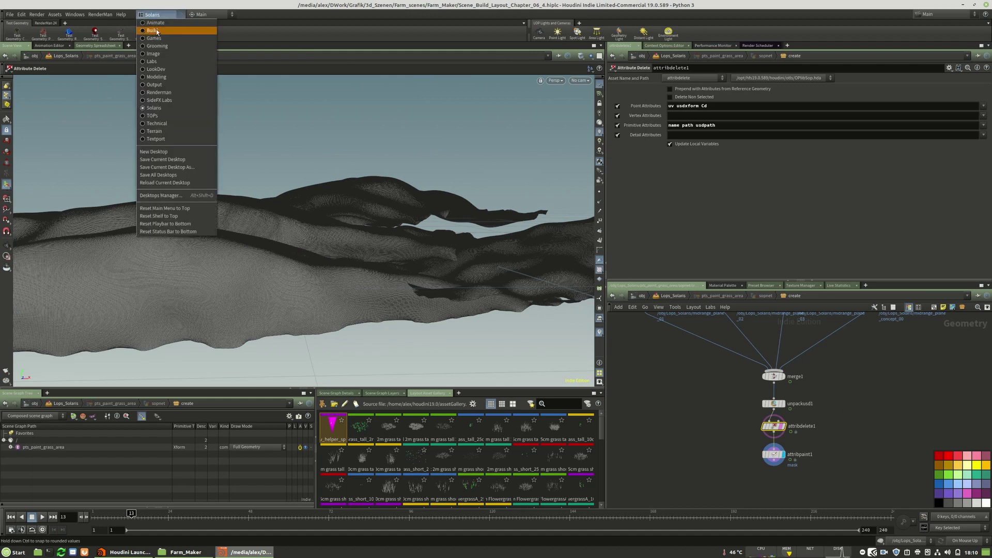
left_click(152, 30)
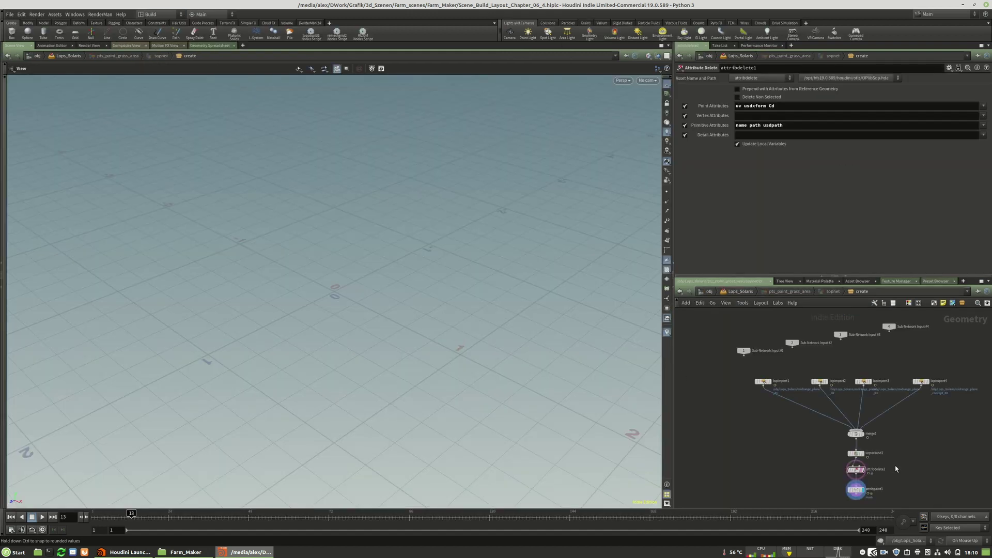
key("g")
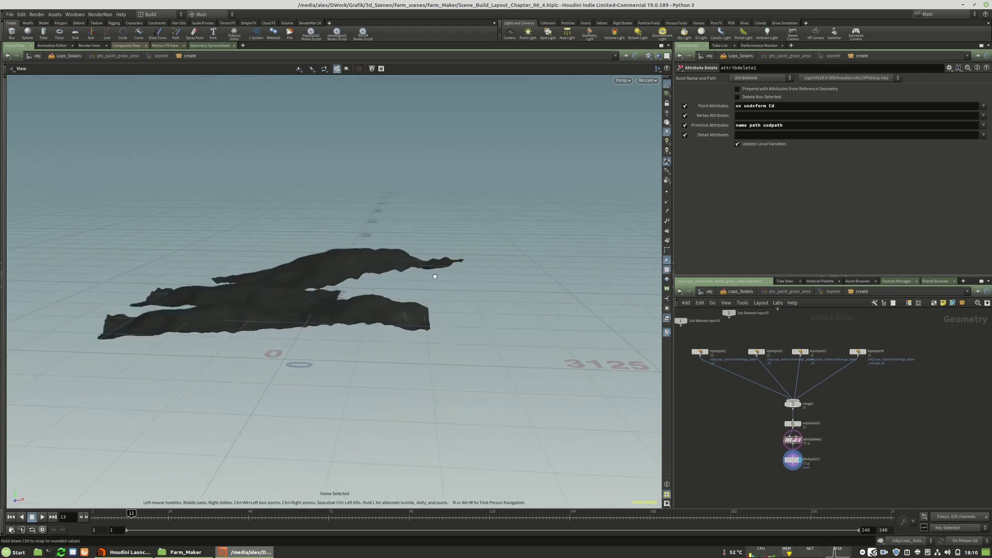
left_click_drag(373, 269, 412, 441)
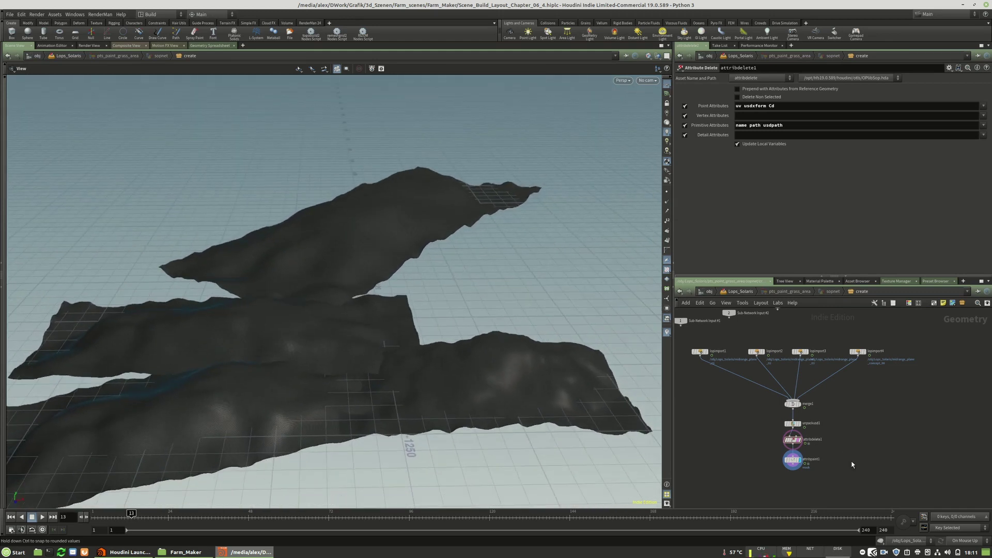
scroll(799, 461, "up", 3)
left_click(790, 456)
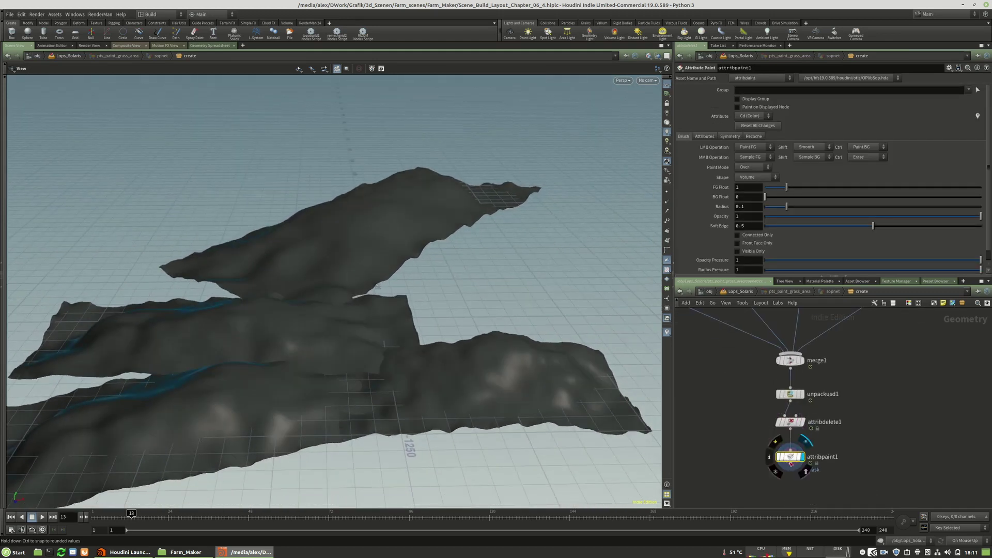
Step: Switch the viewport shading to Flat Shaded to view the terrain pieces
left_click(656, 56)
left_click(649, 56)
left_click(649, 56)
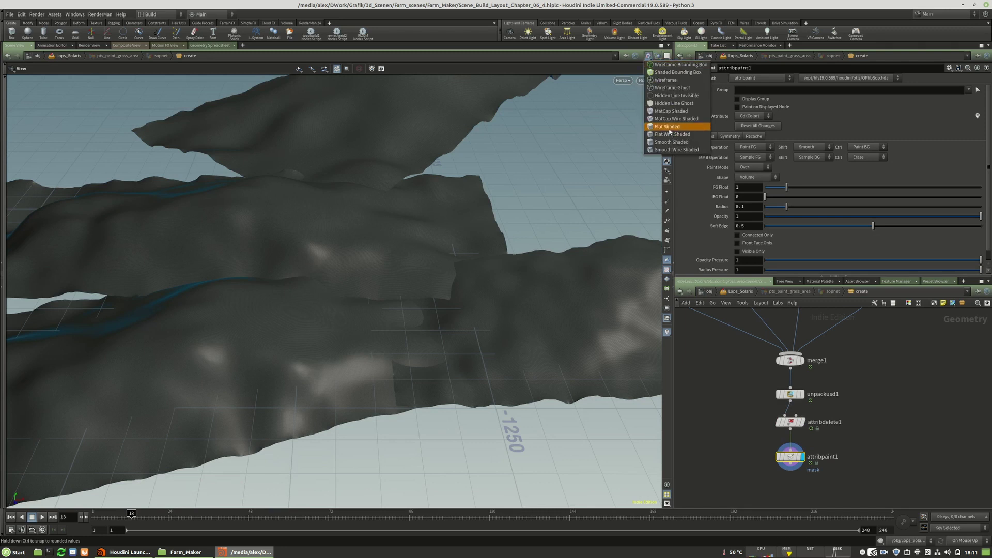
left_click(670, 127)
left_click_drag(351, 307, 405, 251)
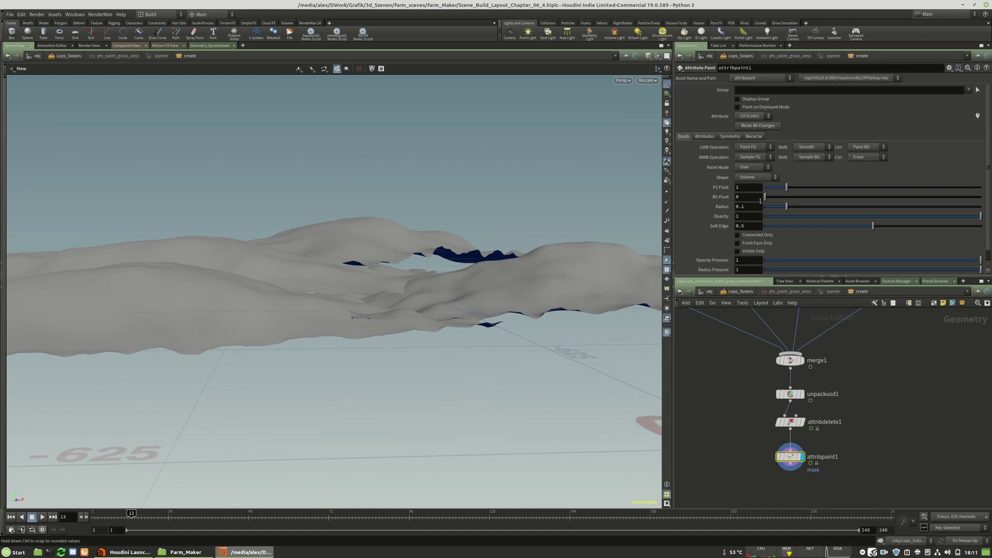
Step: Activate the Attribute Paint brush on the terrain and set its radius to 100
scroll(760, 201, "down", 1)
key("Return")
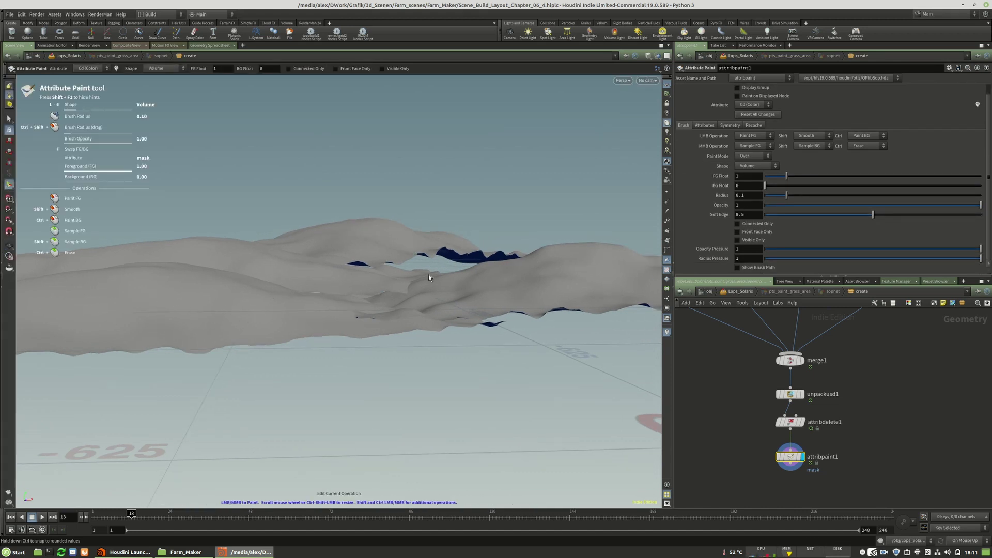
type("10")
key("Return")
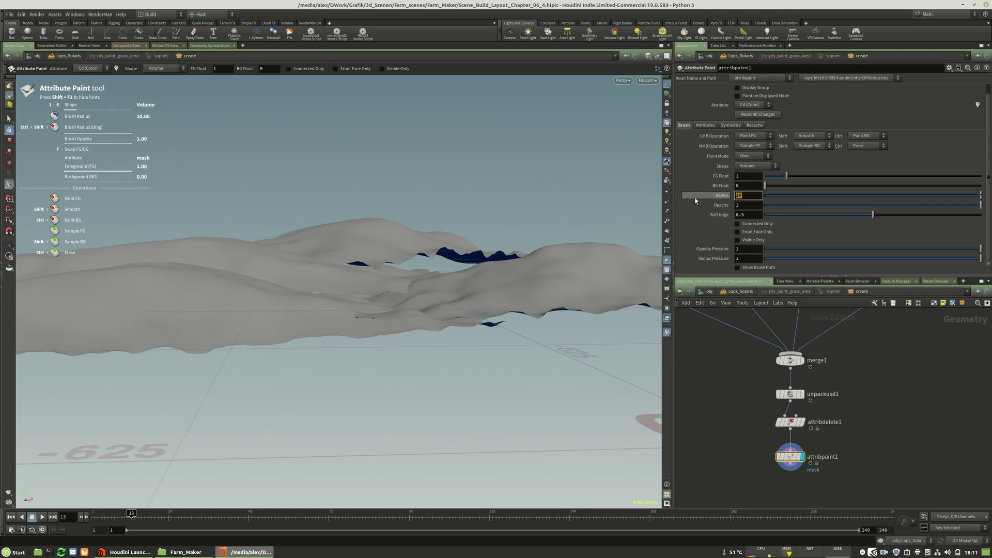
type("0")
key("Return")
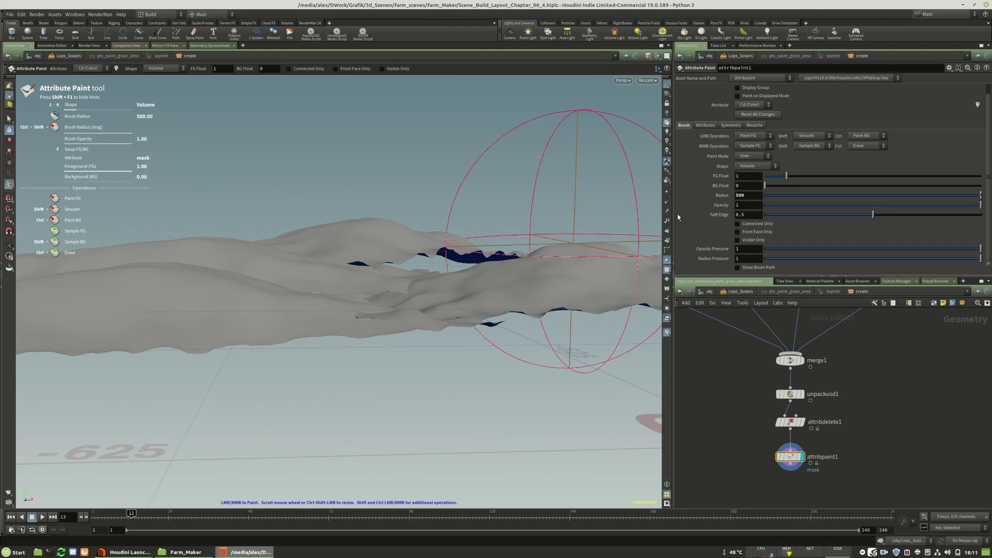
type("100")
key("Return")
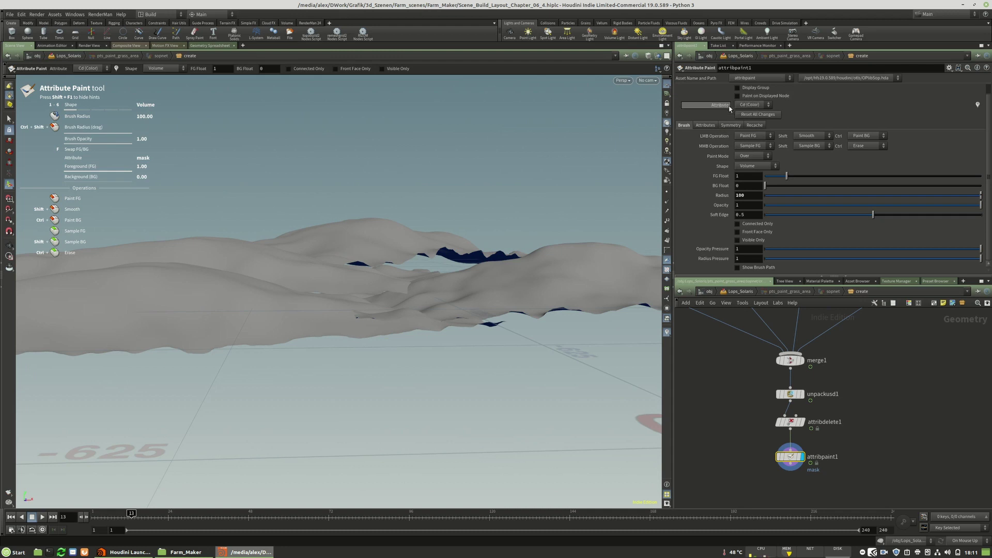
Step: Set the paint brush shape to Surface and the foreground color to red (1, 0, 0)
left_click(714, 126)
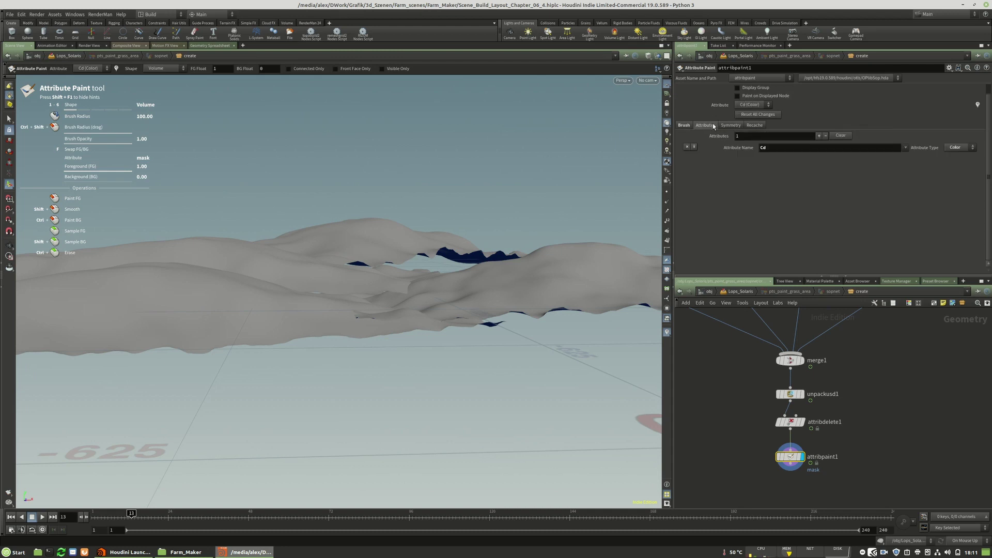
left_click(684, 125)
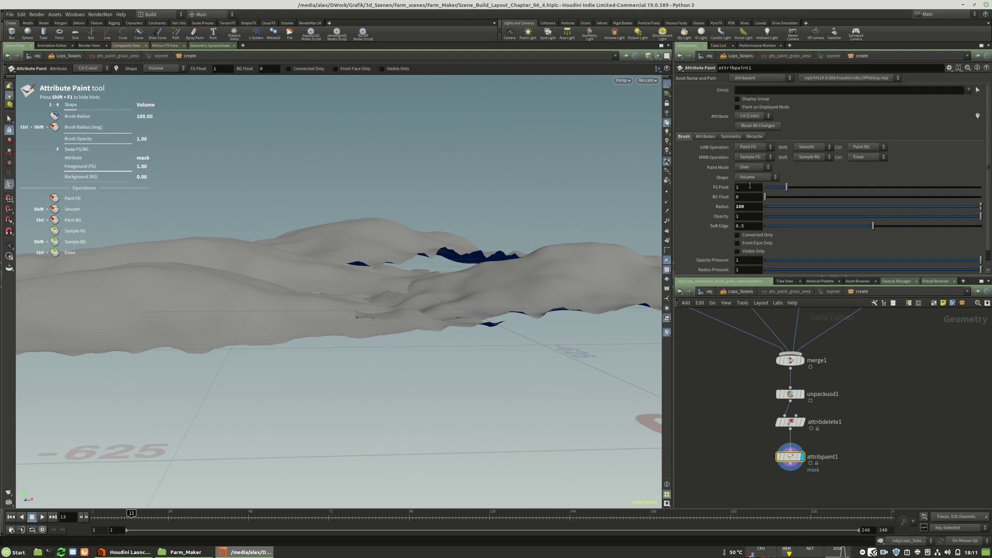
left_click(757, 177)
left_click(746, 193)
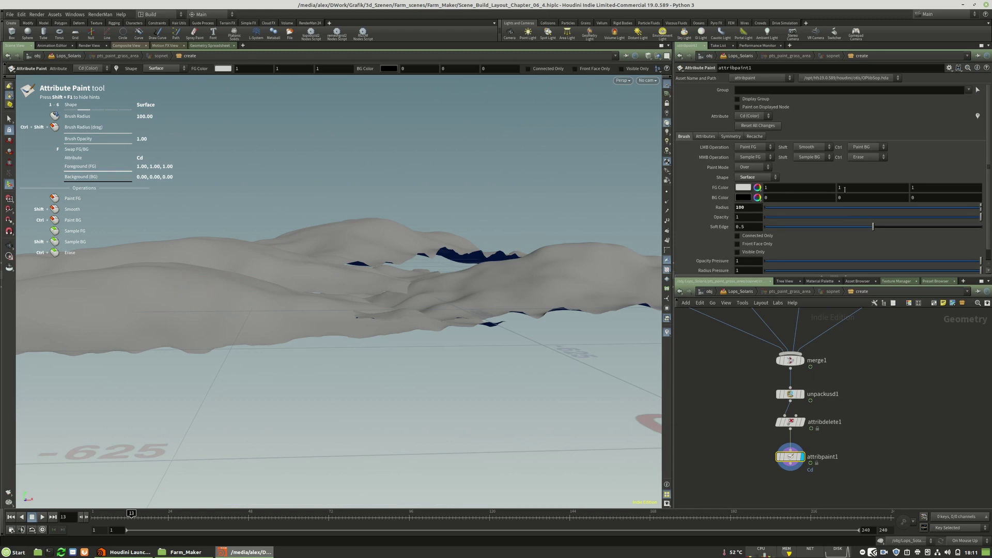
key("Tab")
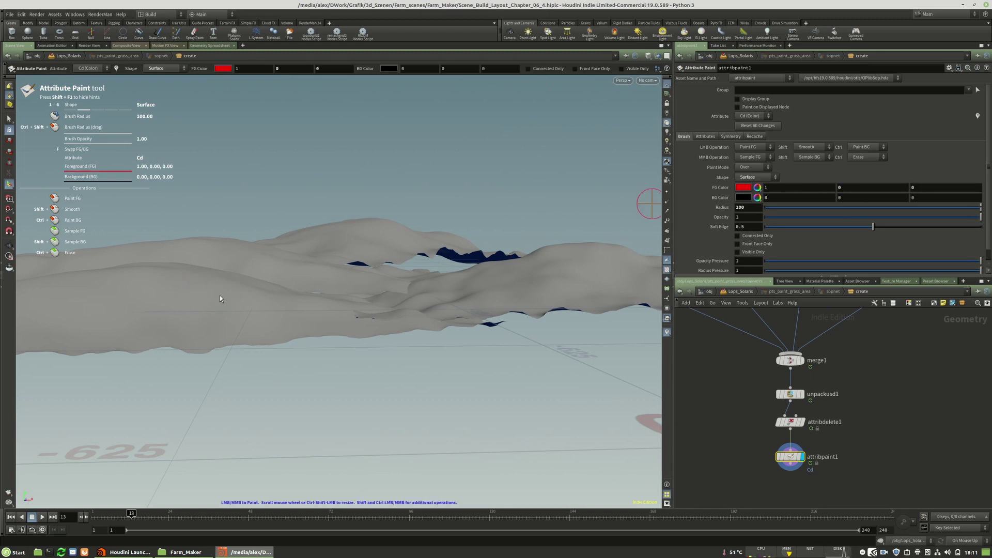
Step: Paint the inner areas of all the terrain pieces red, leaving their outer borders unpainted
mouse_move(190, 296)
left_mouse_down()
mouse_move(175, 304)
mouse_move(194, 315)
left_mouse_up()
key("space")
middle_click_drag(194, 315, 339, 290, "alt")
mouse_move(355, 280)
left_mouse_down()
mouse_move(265, 274)
mouse_move(150, 297)
mouse_move(77, 327)
mouse_move(291, 315)
mouse_move(361, 320)
mouse_move(91, 359)
mouse_move(248, 287)
mouse_move(442, 294)
mouse_move(420, 315)
mouse_move(445, 331)
left_mouse_up()
mouse_move(517, 341)
left_mouse_down()
mouse_move(459, 288)
mouse_move(248, 297)
left_mouse_up()
left_click_drag(248, 297, 361, 274, "alt")
mouse_move(414, 259)
left_mouse_down()
mouse_move(285, 284)
mouse_move(199, 374)
left_mouse_up()
left_click_drag(248, 338, 357, 341, "alt")
left_click_drag(455, 272, 135, 310)
mouse_move(404, 302)
left_mouse_down("alt")
mouse_move(370, 176)
mouse_move(390, 173)
mouse_move(383, 206)
left_mouse_up("alt")
mouse_move(258, 267)
left_mouse_down()
mouse_move(443, 248)
mouse_move(176, 212)
mouse_move(227, 242)
mouse_move(181, 248)
left_mouse_up()
mouse_move(238, 228)
left_mouse_down("alt")
mouse_move(252, 267)
mouse_move(310, 203)
mouse_move(414, 191)
mouse_move(574, 222)
left_mouse_up("alt")
mouse_move(393, 264)
left_mouse_down("alt")
mouse_move(306, 202)
mouse_move(277, 285)
left_mouse_up("alt")
left_click_drag(67, 271, 304, 283)
left_click_drag(242, 285, 119, 328)
mouse_move(305, 300)
left_mouse_down("alt")
mouse_move(321, 232)
mouse_move(392, 237)
mouse_move(467, 295)
mouse_move(377, 325)
mouse_move(254, 262)
mouse_move(335, 224)
mouse_move(284, 278)
mouse_move(413, 279)
left_mouse_up("alt")
left_click_drag(398, 268, 453, 306, "alt")
mouse_move(365, 306)
left_mouse_down()
mouse_move(507, 288)
mouse_move(396, 219)
mouse_move(406, 227)
left_mouse_up()
mouse_move(333, 255)
left_mouse_down()
mouse_move(458, 246)
mouse_move(321, 274)
mouse_move(247, 269)
left_mouse_up()
left_click_drag(247, 269, 331, 266, "alt")
left_click(365, 293)
mouse_move(363, 295)
left_mouse_down("alt")
mouse_move(363, 269)
mouse_move(352, 290)
left_mouse_up("alt")
left_click_drag(413, 232, 470, 233)
mouse_move(366, 277)
left_mouse_down("alt")
mouse_move(377, 288)
mouse_move(365, 295)
mouse_move(368, 392)
mouse_move(347, 284)
mouse_move(362, 309)
mouse_move(366, 255)
left_mouse_up("alt")
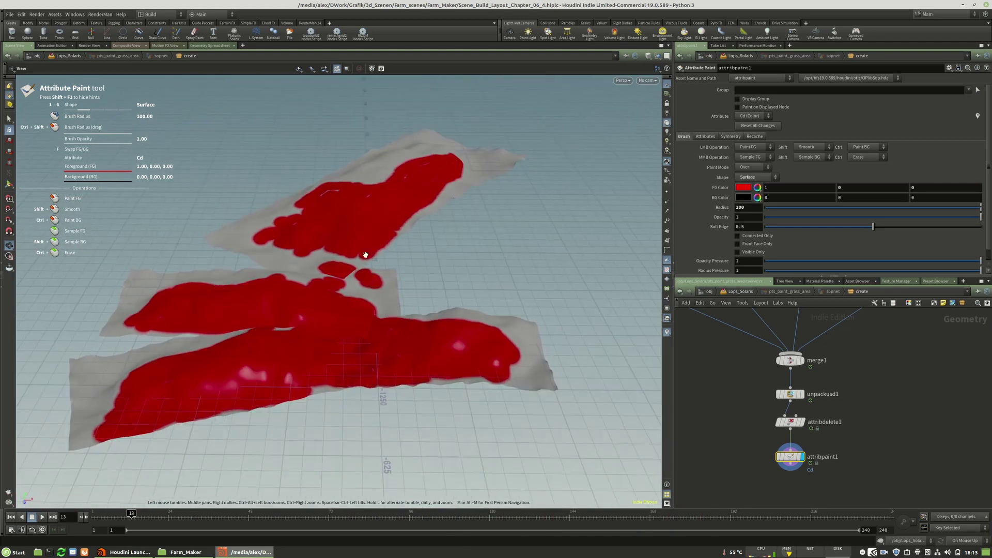
right_click_drag(365, 255, 432, 330, "alt")
left_click_drag(432, 330, 433, 313, "alt")
Step: Add a Delete node, connect it below attribpaint1 and display its output
middle_click_drag(859, 440, 861, 381)
key("Tab")
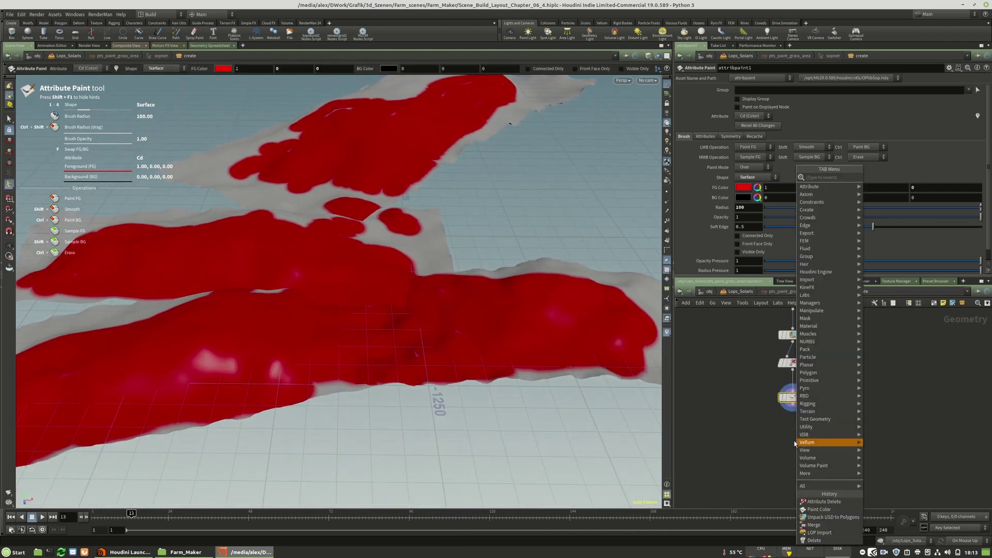
type("blasd")
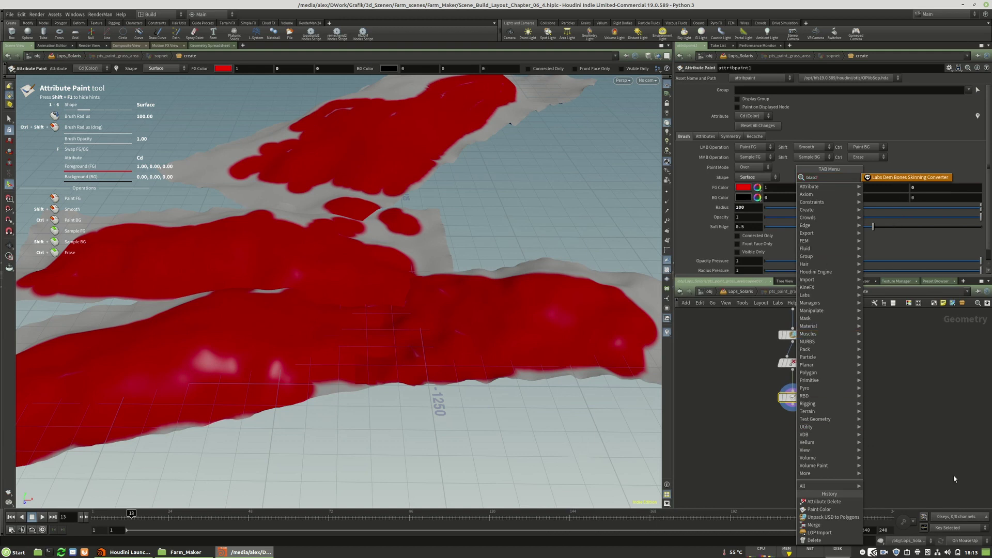
key("Escape")
key("Tab")
type("del")
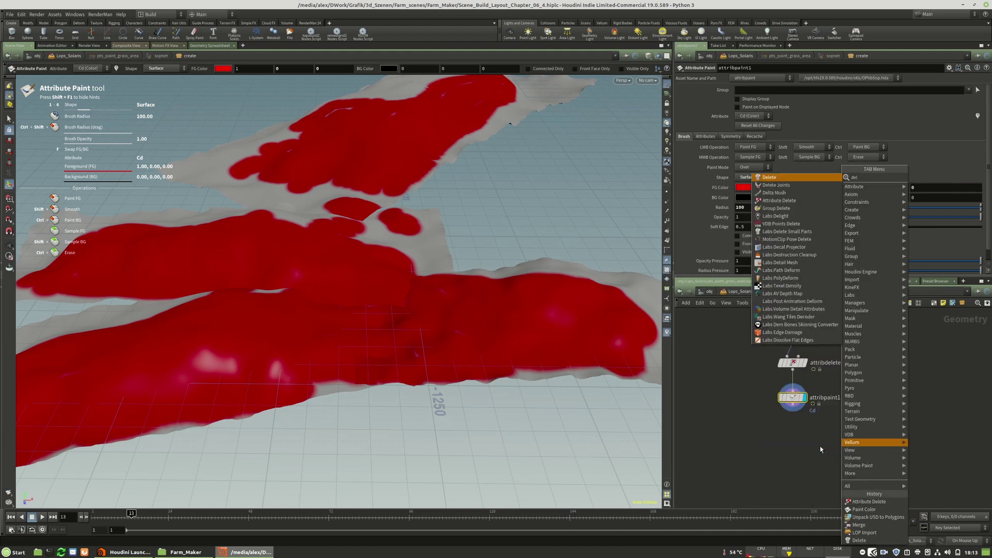
key("Return")
left_click(795, 434)
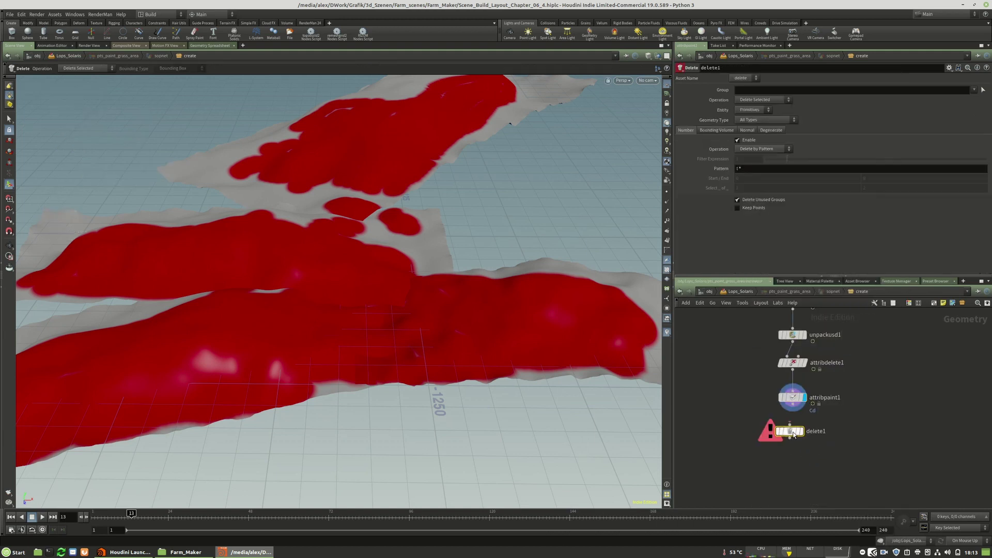
scroll(797, 432, "up", 3)
left_click_drag(782, 421, 786, 387)
left_click_drag(791, 432, 796, 454)
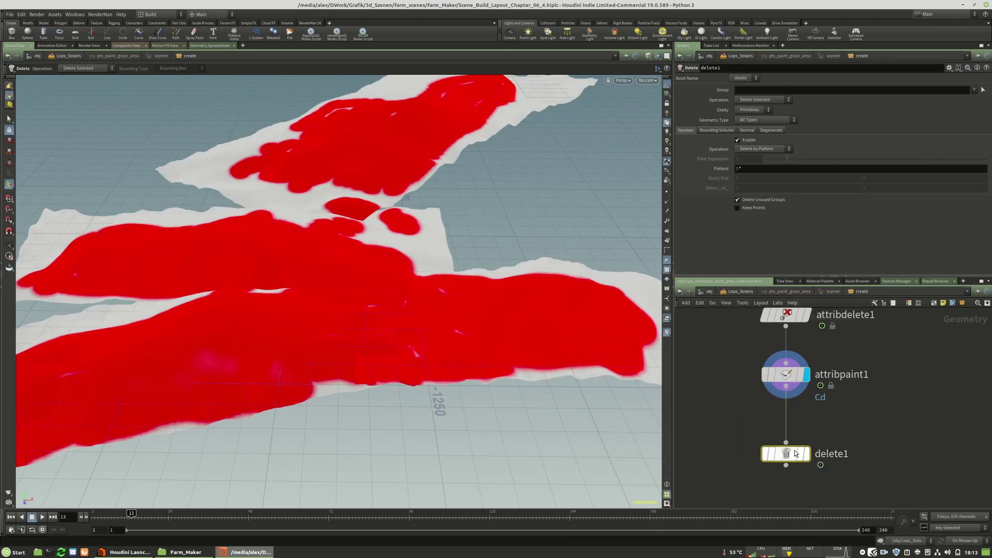
left_click(807, 454)
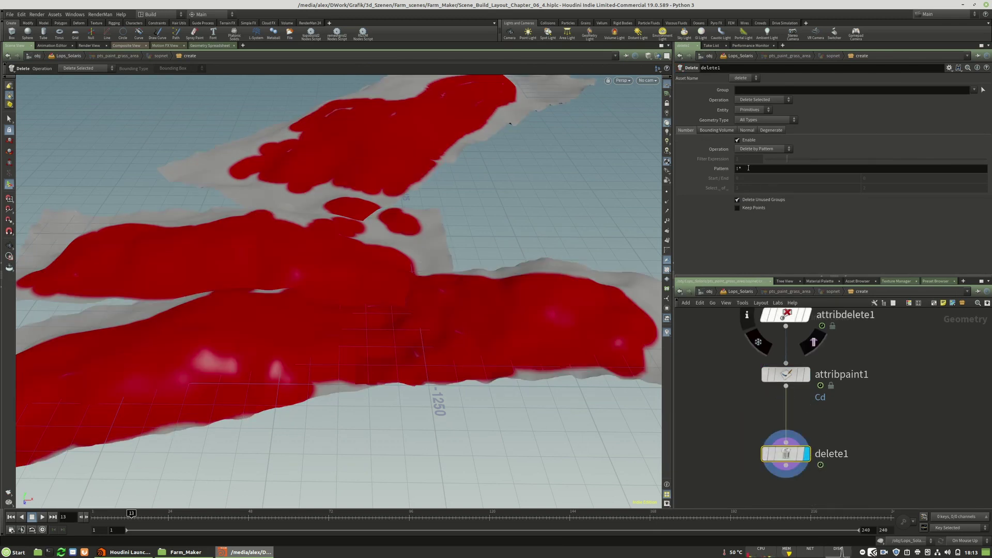
left_click(751, 111)
left_click(749, 126)
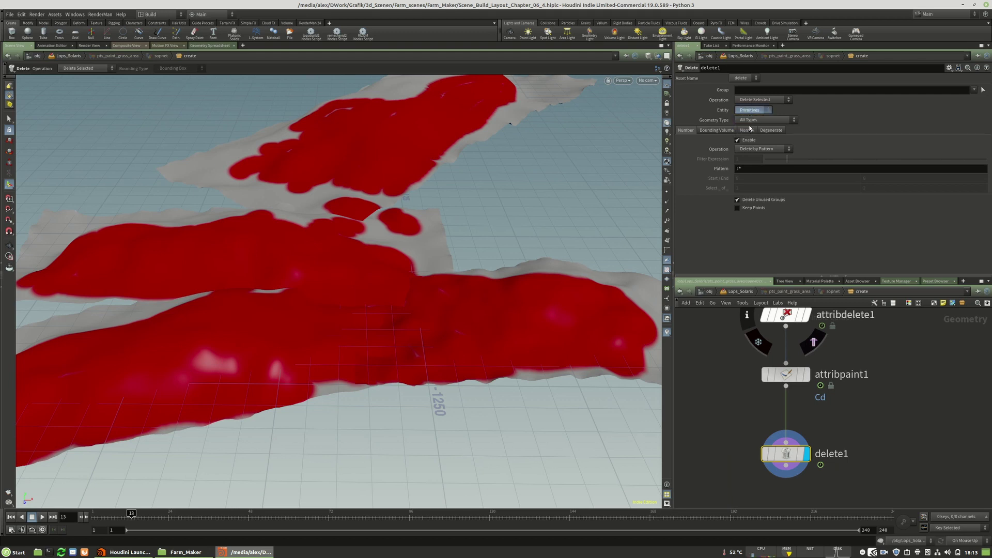
left_click(762, 151)
left_click(752, 173)
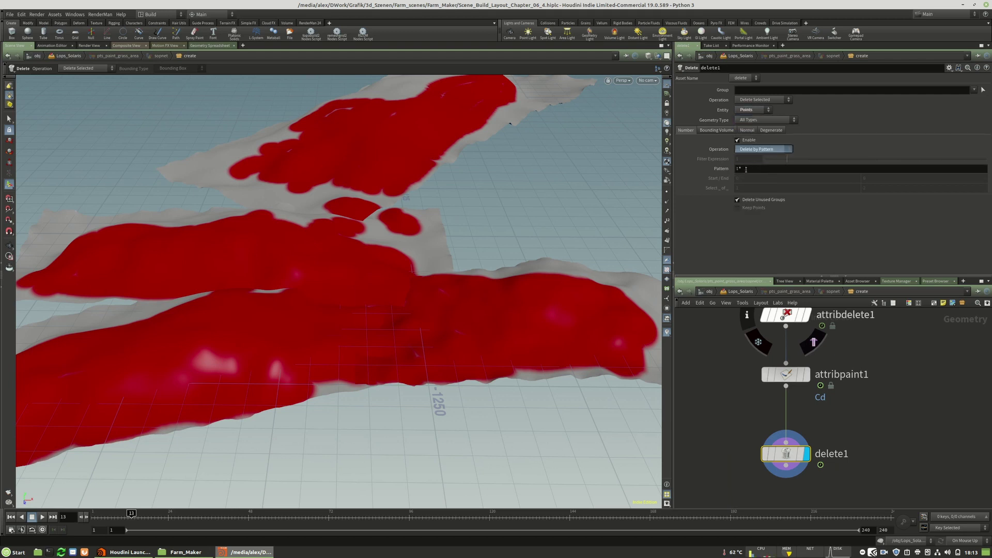
type("@")
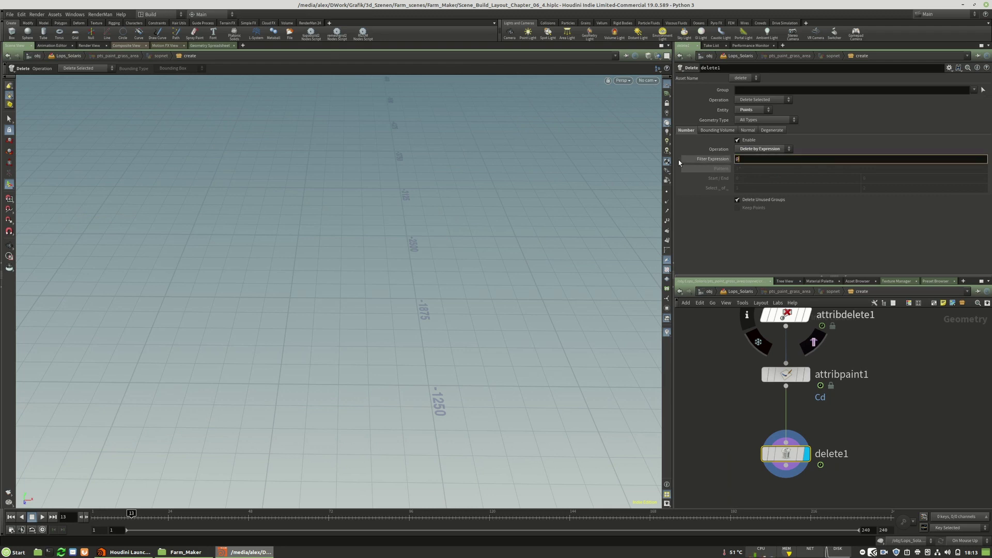
type("Cd.")
key("BackSpace")
type(".x = 0")
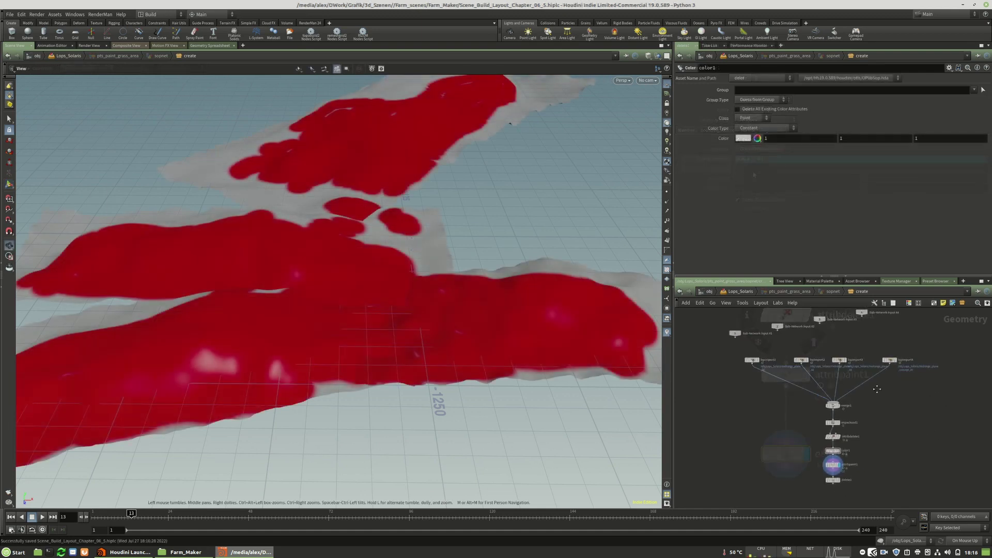
Step: Display the color1 node and set its constant color to black (0, 0, 0)
middle_click_drag(877, 389, 819, 333)
scroll(802, 408, "up", 6)
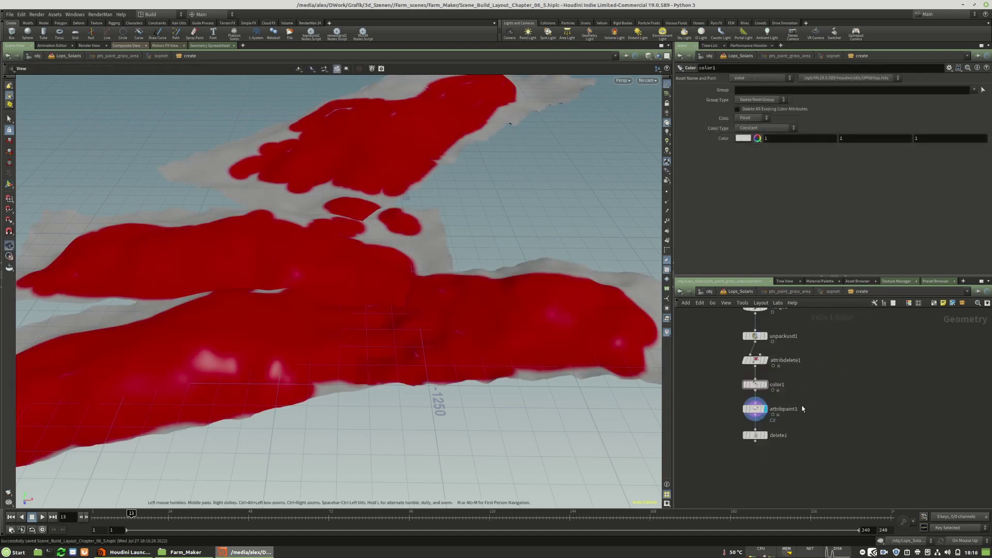
middle_click_drag(801, 407, 878, 436)
key("r")
left_click(798, 401)
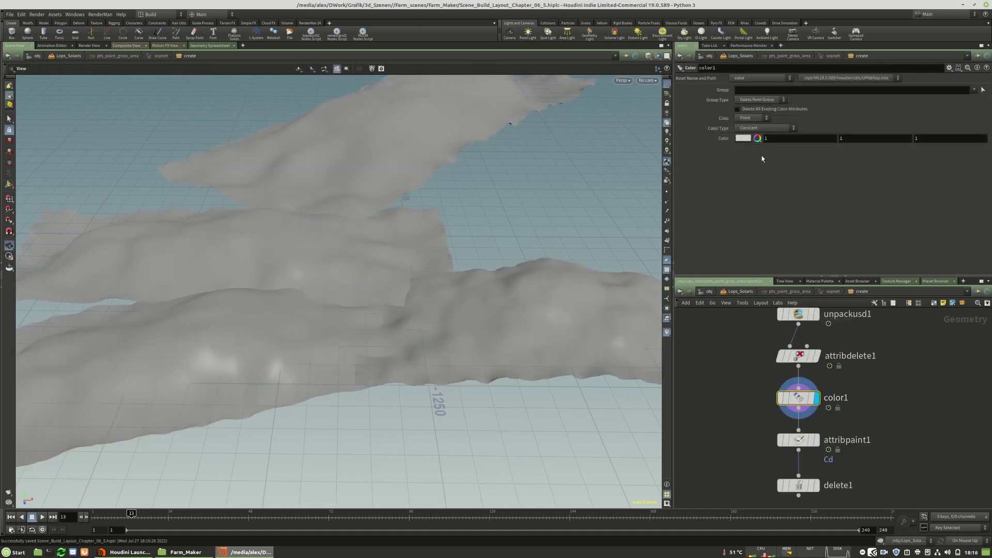
left_click(757, 138)
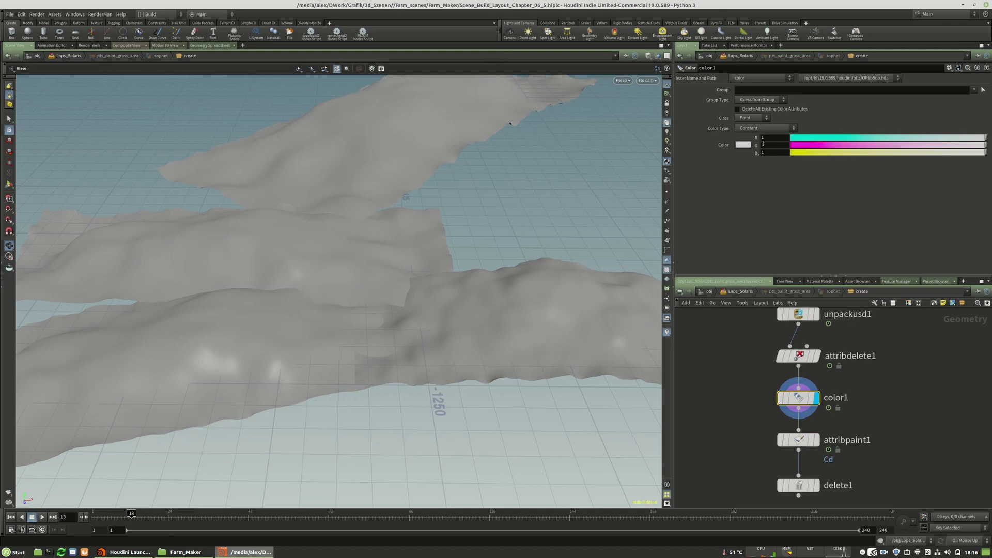
left_click_drag(774, 154, 747, 156)
type("0")
key("Return")
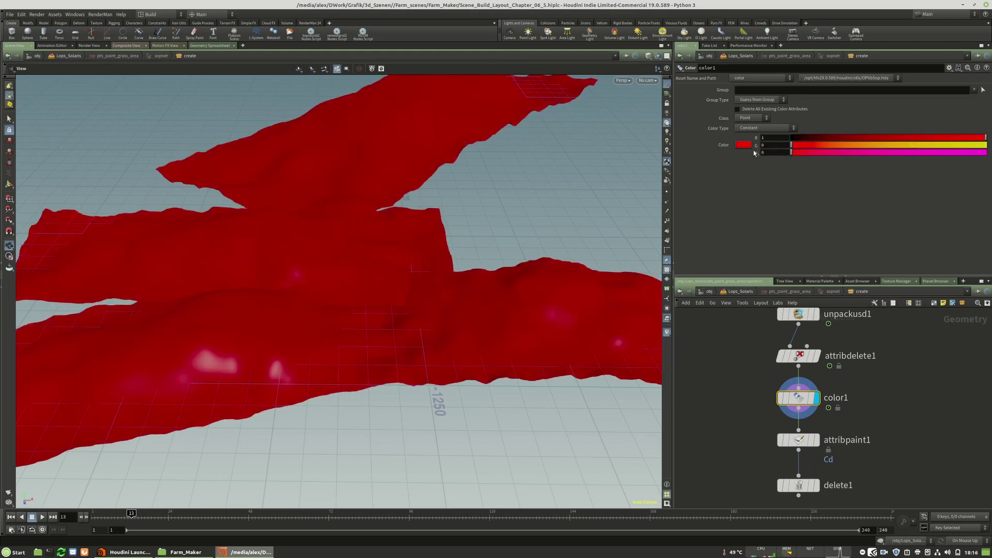
type("0")
key("Return")
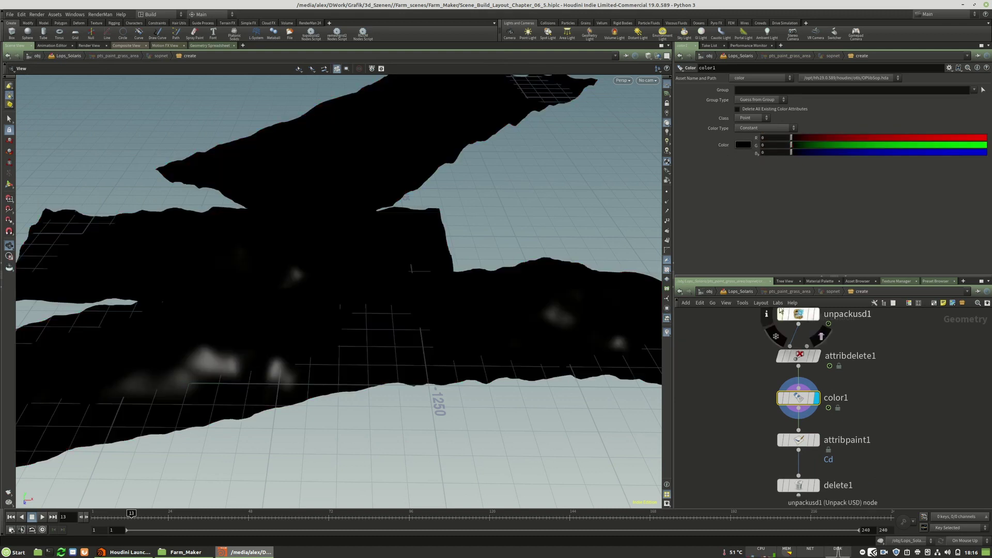
left_click(816, 440)
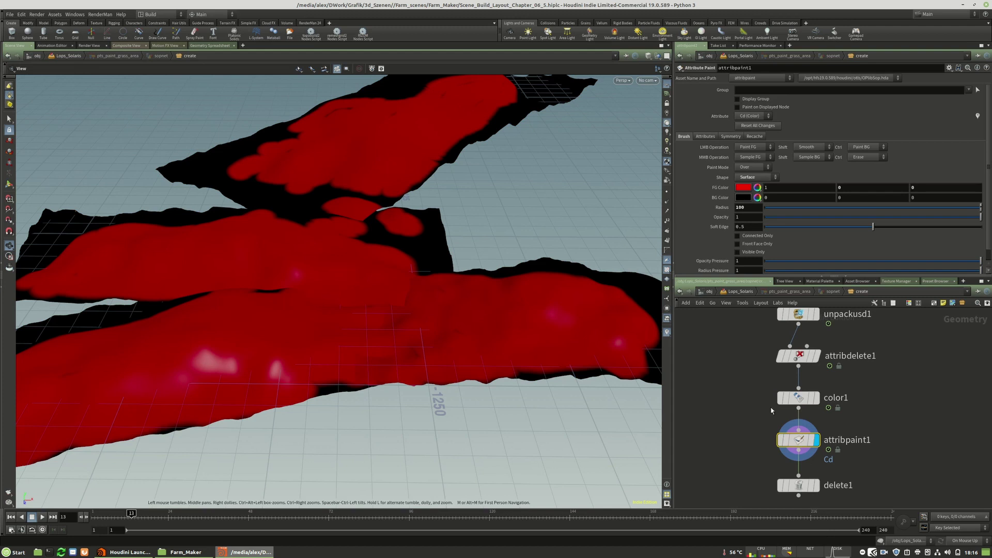
middle_click_drag(826, 496, 811, 434)
left_click_drag(782, 427, 781, 437)
left_click(800, 437)
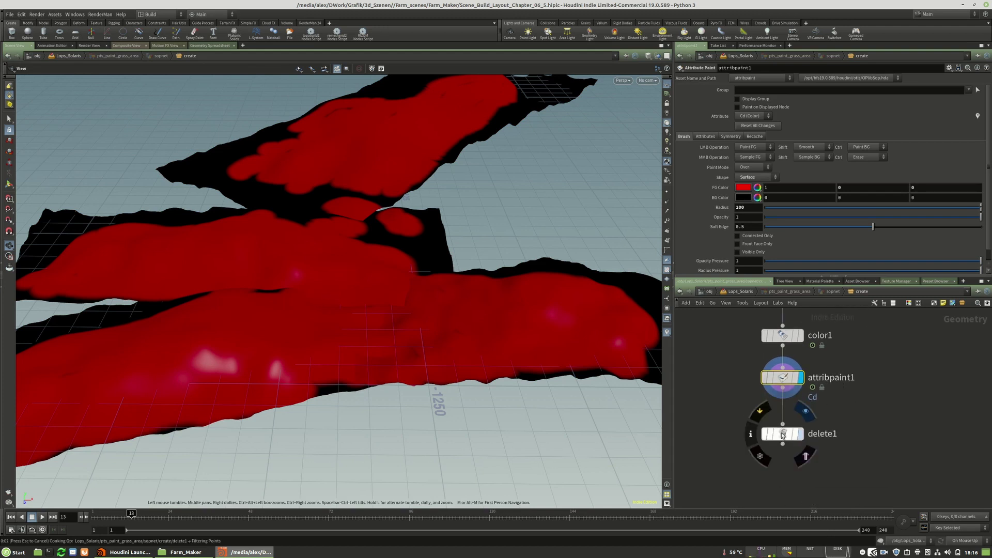
left_click(783, 434)
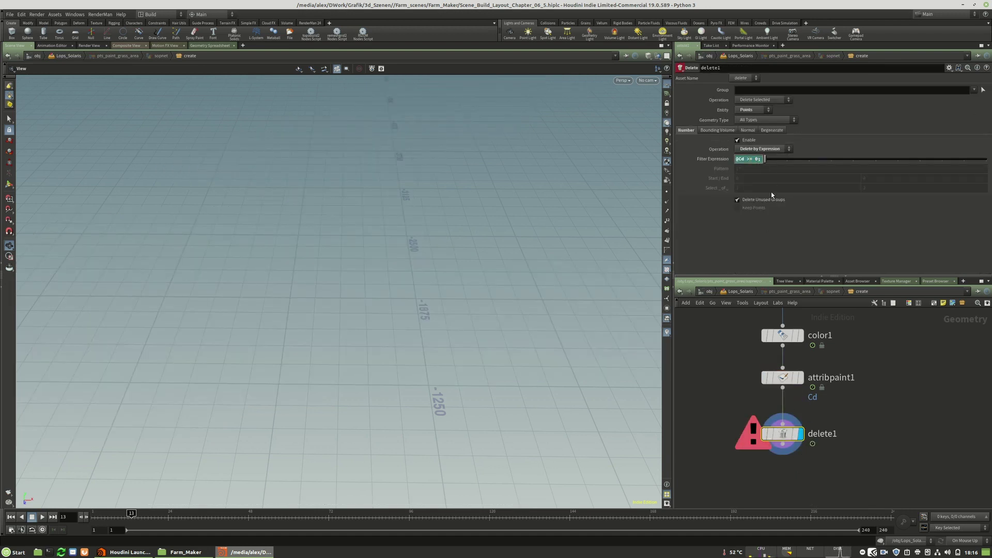
type("=")
key("Return")
Step: Display attribpaint1 again and remove the Delete node from the network
left_click(799, 378)
left_click(783, 434)
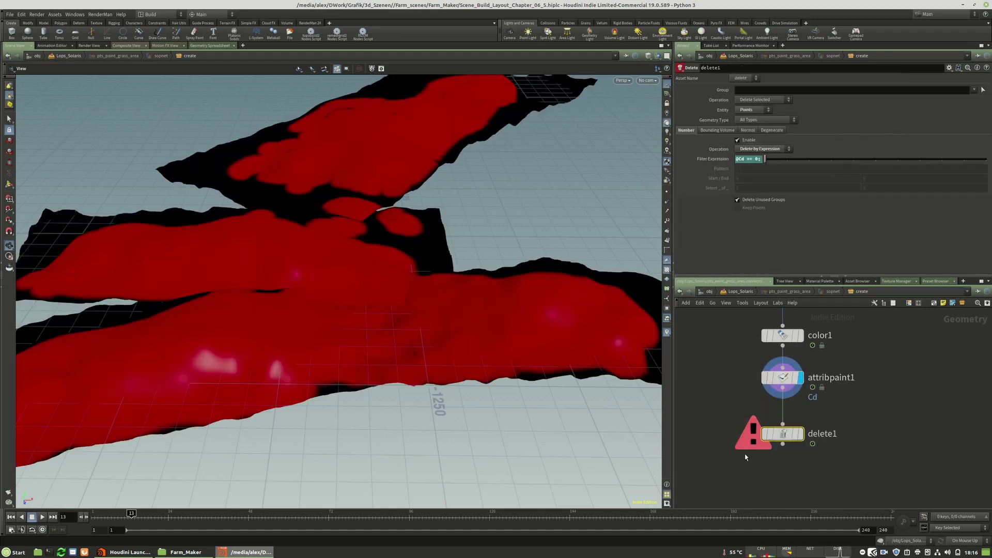
key("Delete")
Step: Add a Blast node, connect it below attribpaint1 and display its output
key("Tab")
type("blast")
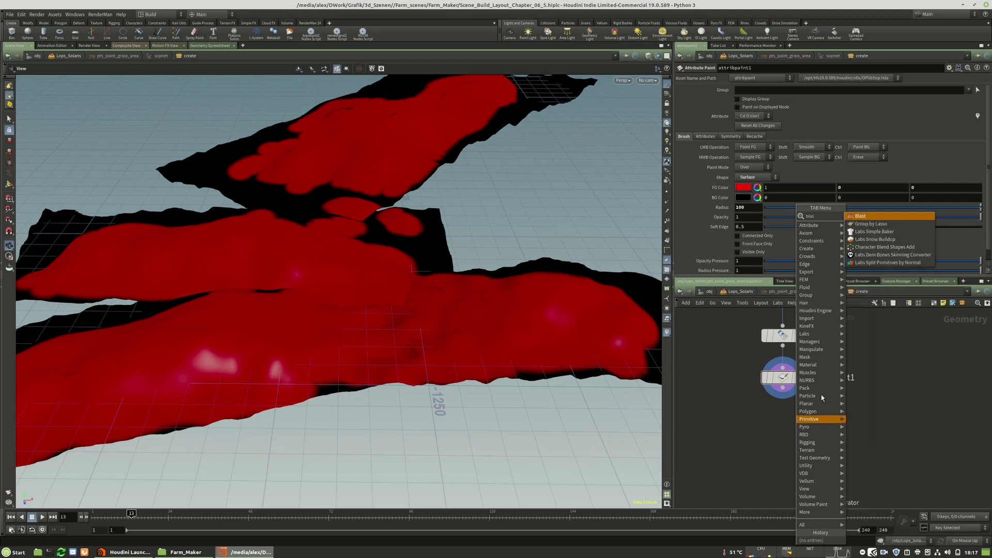
left_click(859, 215)
left_click(783, 439)
left_click(782, 428)
left_click(783, 387)
left_click(801, 438)
left_click_drag(781, 443, 781, 429)
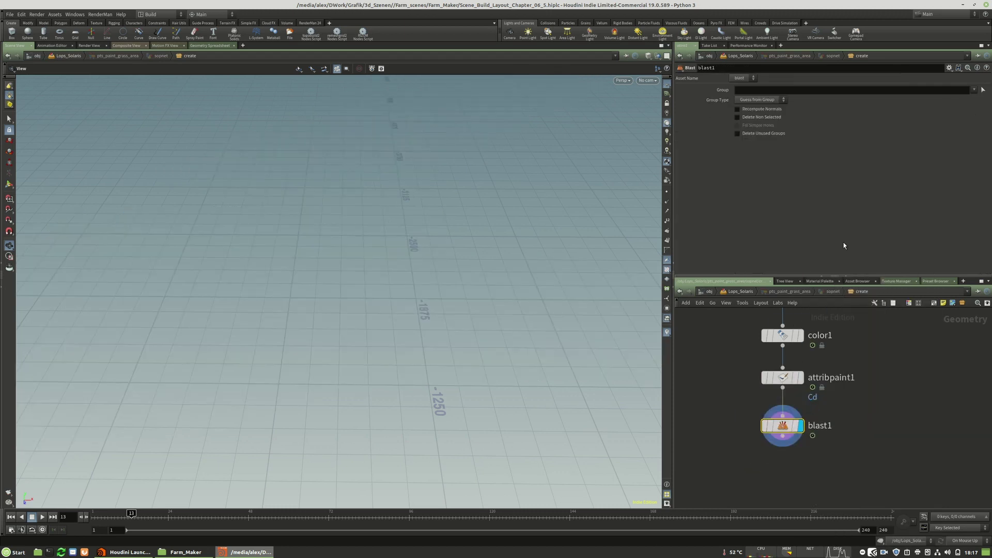
left_click(759, 99)
left_click(747, 129)
left_click(750, 90)
type("@cd")
key("BackSpace")
type("d.")
key("BackSpace")
type("==0;")
key("Return")
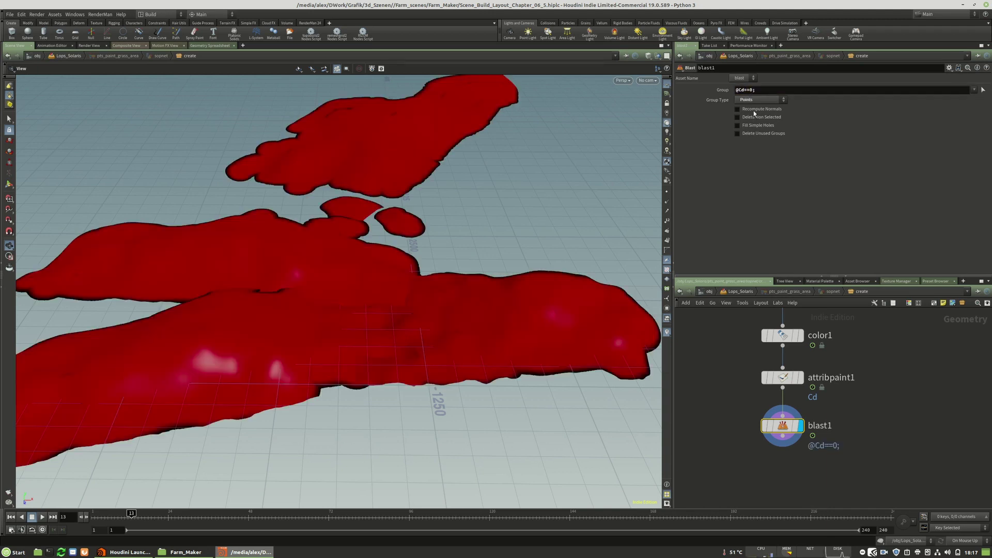
left_click_drag(379, 251, 397, 200)
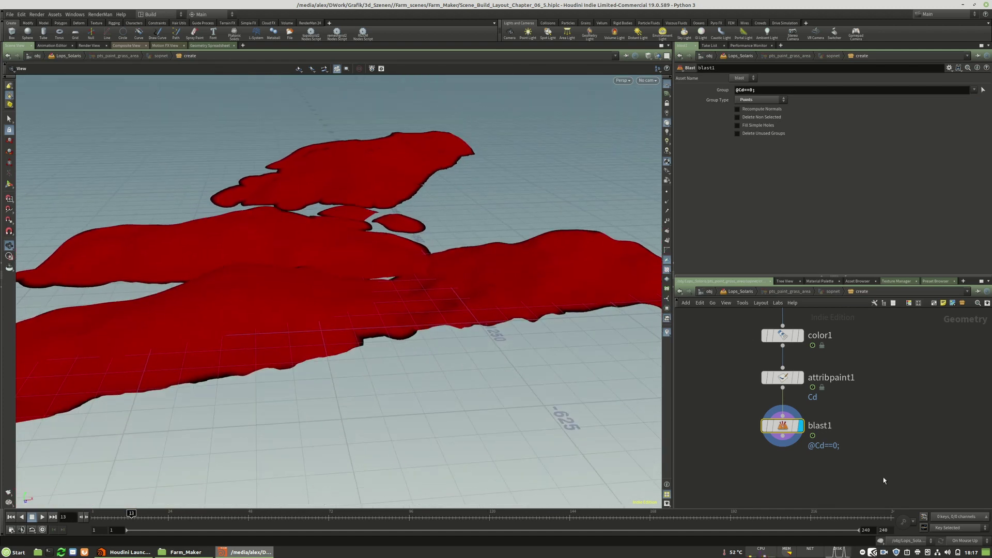
middle_click_drag(877, 493, 866, 460)
scroll(817, 438, "down", 4)
middle_click_drag(770, 443, 771, 457)
left_click(786, 475)
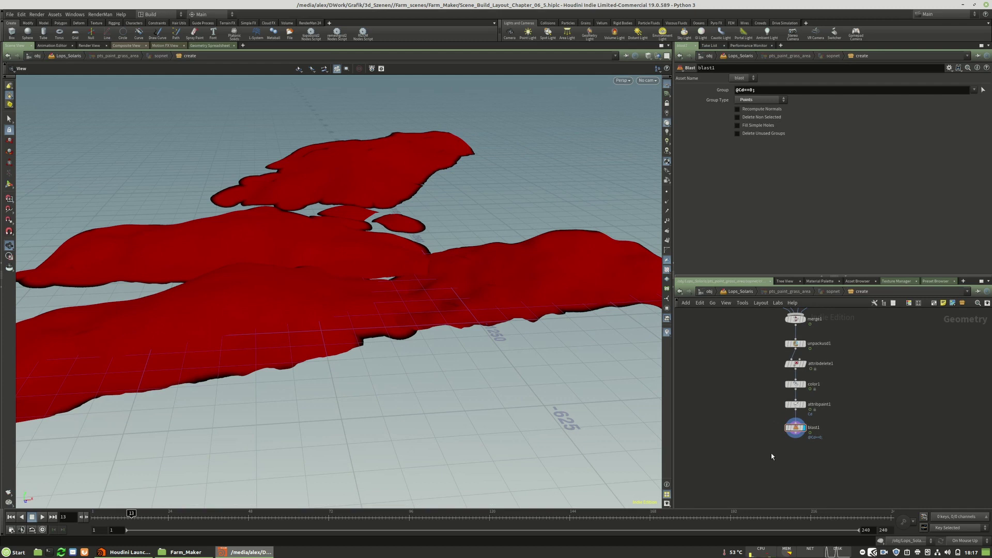
Step: Add a Scatter node, connect it below blast1 and display its output
middle_click_drag(784, 445, 777, 440)
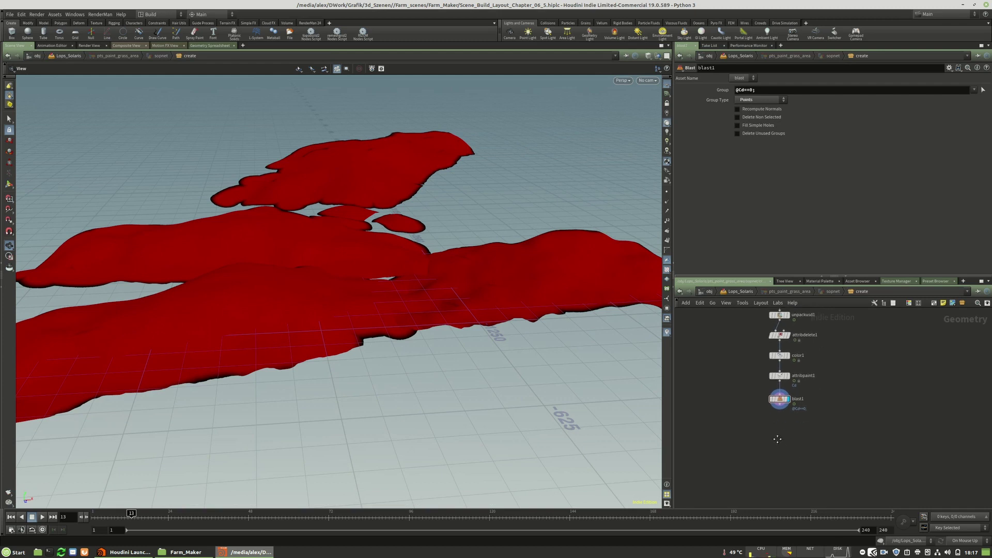
key("Tab")
type("scat")
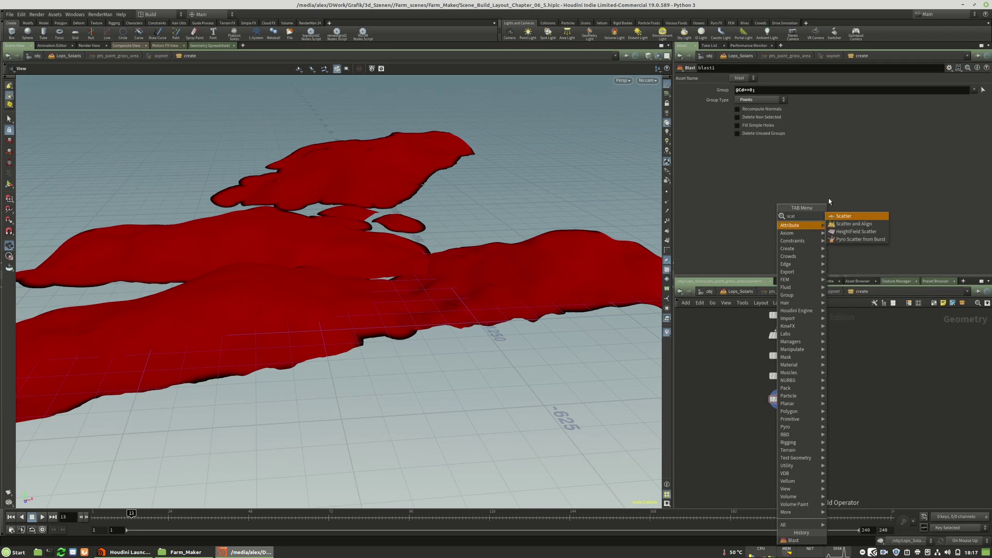
key("Return")
left_click(780, 430)
scroll(780, 429, "up", 4)
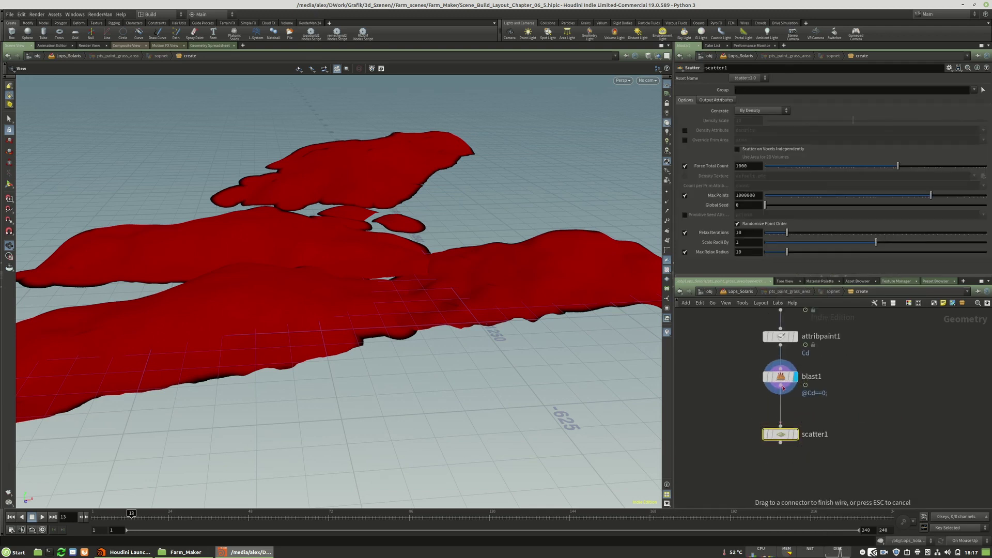
left_click(796, 435)
left_click_drag(780, 434, 780, 440)
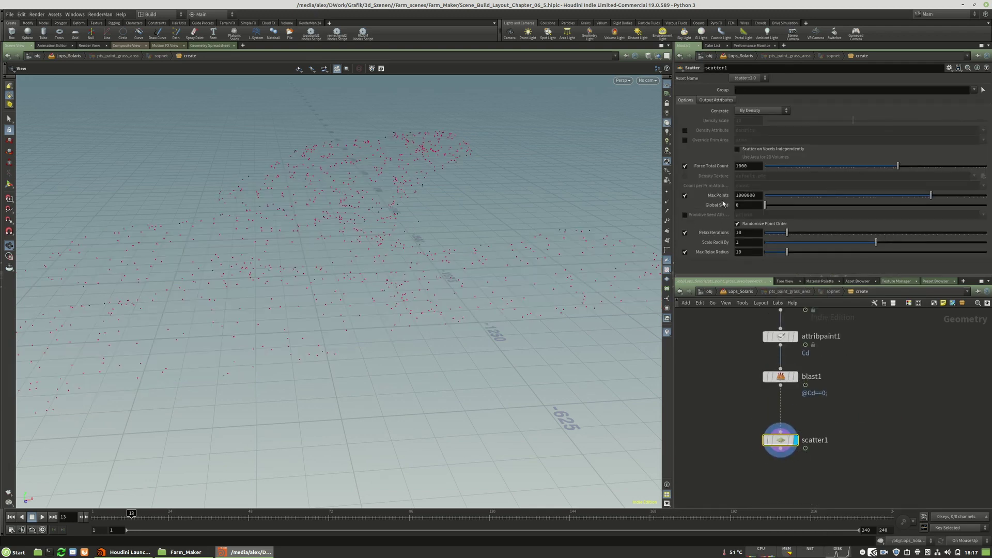
Step: Set the Scatter node's Force Total Count to 1000000 and inspect the point density up close
left_click(751, 166)
type("0000")
key("Return")
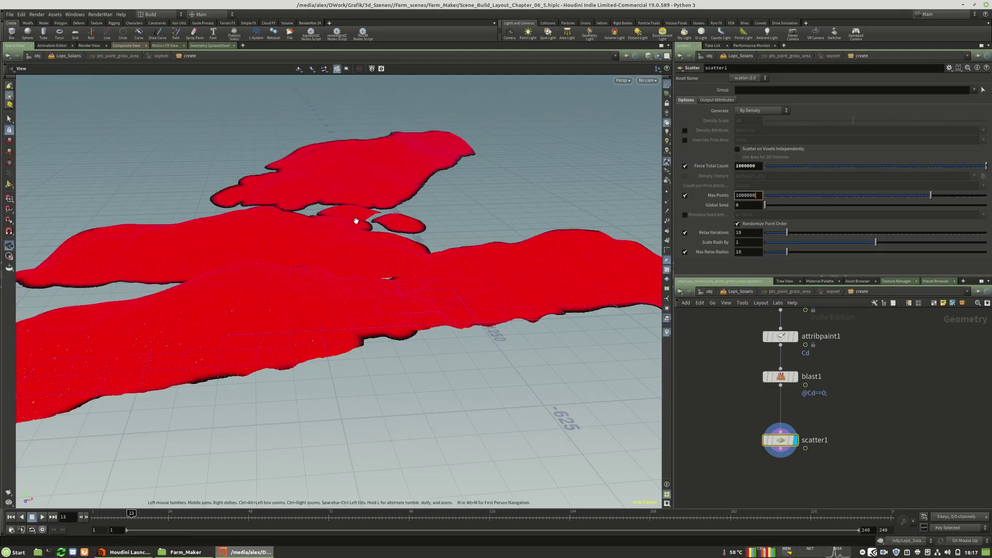
middle_click_drag(332, 277, 299, 348)
right_click_drag(300, 348, 628, 310)
Step: Limit the Scatter node's Max Points to 100000 and check the thinned points over the terrain
left_click(758, 196)
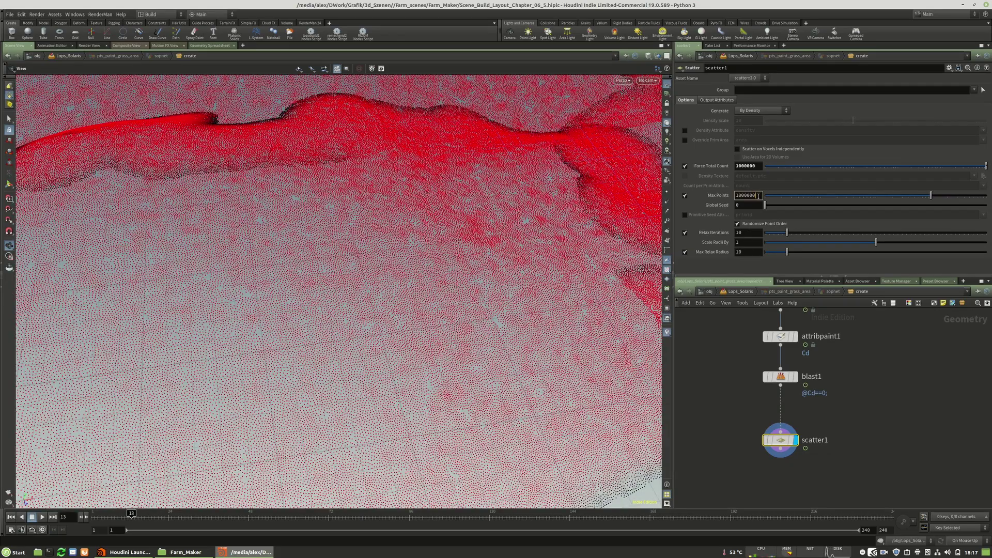
key("Return")
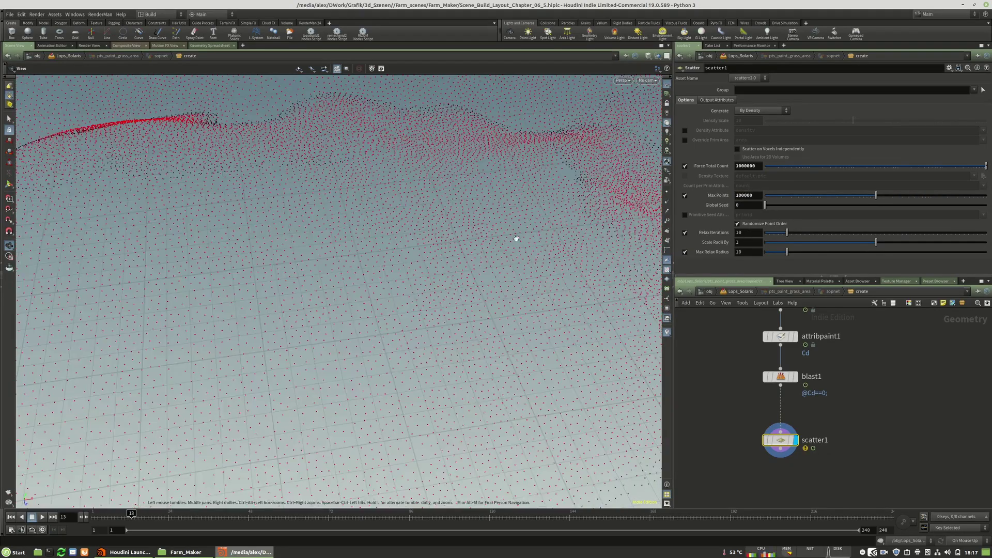
right_click_drag(516, 238, 467, 246)
left_click_drag(468, 246, 451, 213)
Step: Add a Null node below scatter1
middle_click_drag(854, 463, 853, 436)
key("Tab")
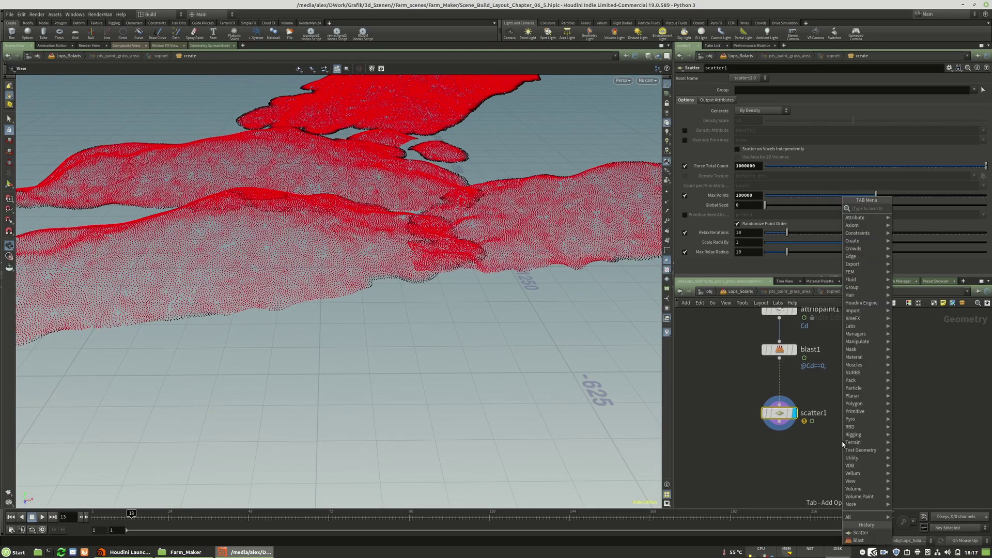
type("ni")
key("BackSpace")
type("ull")
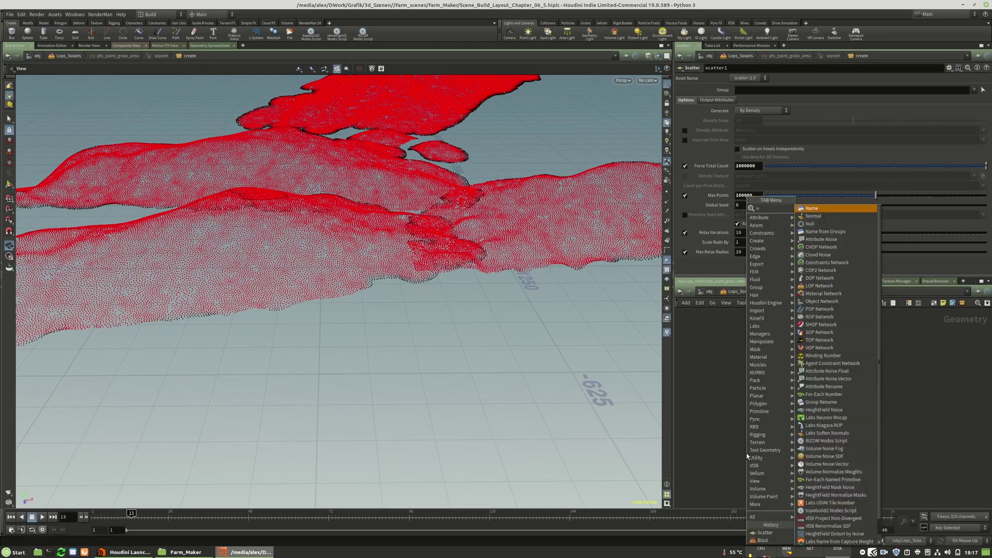
left_click(809, 208)
left_click(779, 474)
Step: Rename the Null node OUT_pts_grass_area_midrange_planes, connect it below scatter1 and display its output
key("F2")
type("pts_")
key("BackSpace")
key("BackSpace")
key("BackSpace")
key("BackSpace")
type("Out_pts_grass")
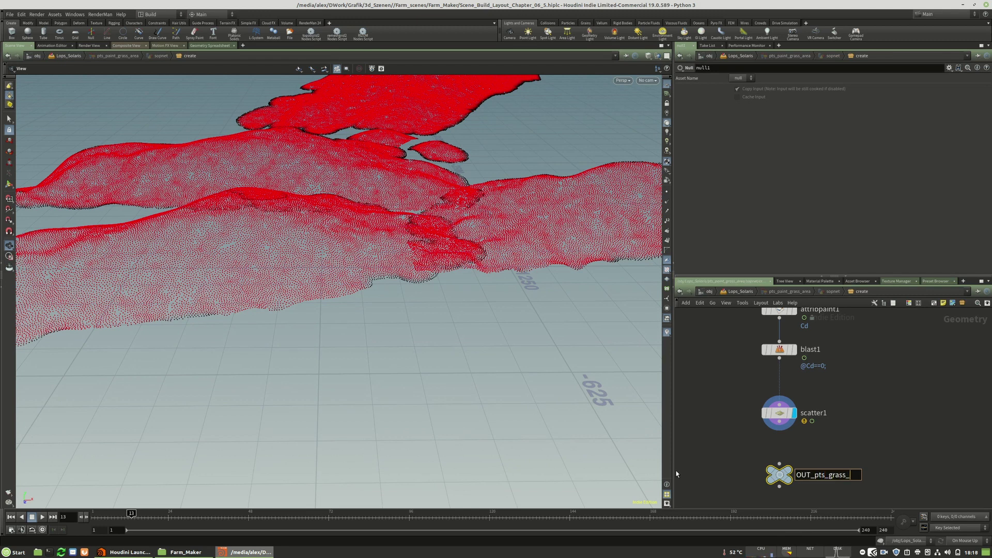
type("_midrangeplanes")
key("BackSpace")
key("BackSpace")
key("BackSpace")
key("BackSpace")
key("BackSpace")
key("BackSpace")
key("BackSpace")
key("BackSpace")
key("BackSpace")
key("BackSpace")
key("BackSpace")
type("area_midrange_planes")
key("Return")
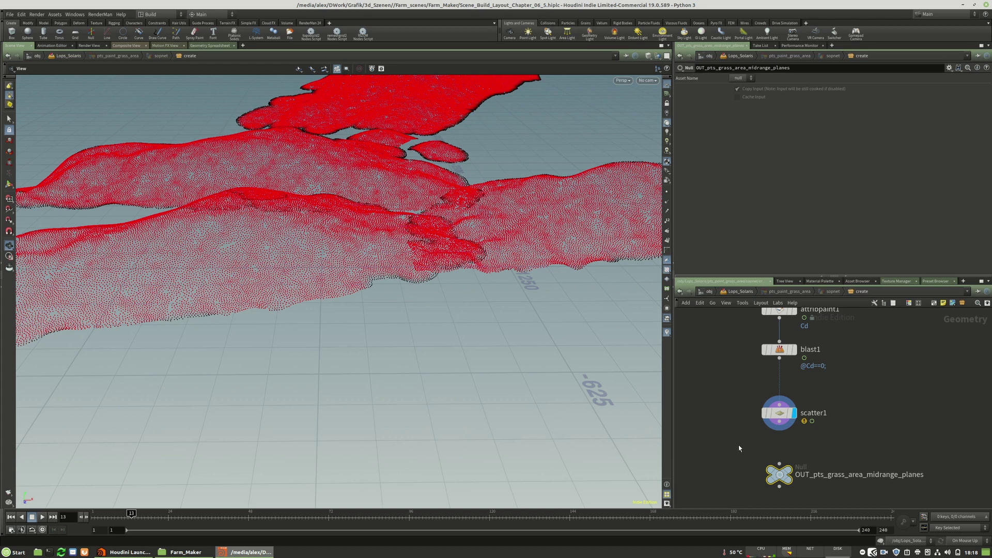
left_click_drag(779, 448, 779, 422)
left_click(800, 456)
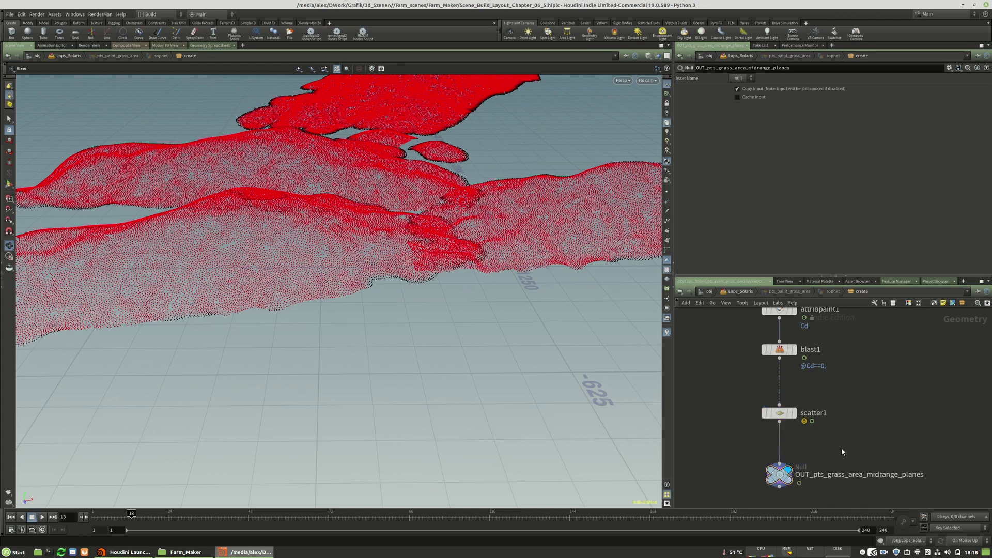
Step: Insert an Attribute Delete node between scatter1 and the output Null, removing the point attribute Cd
middle_click_drag(843, 448, 832, 422)
key("Tab")
type("att")
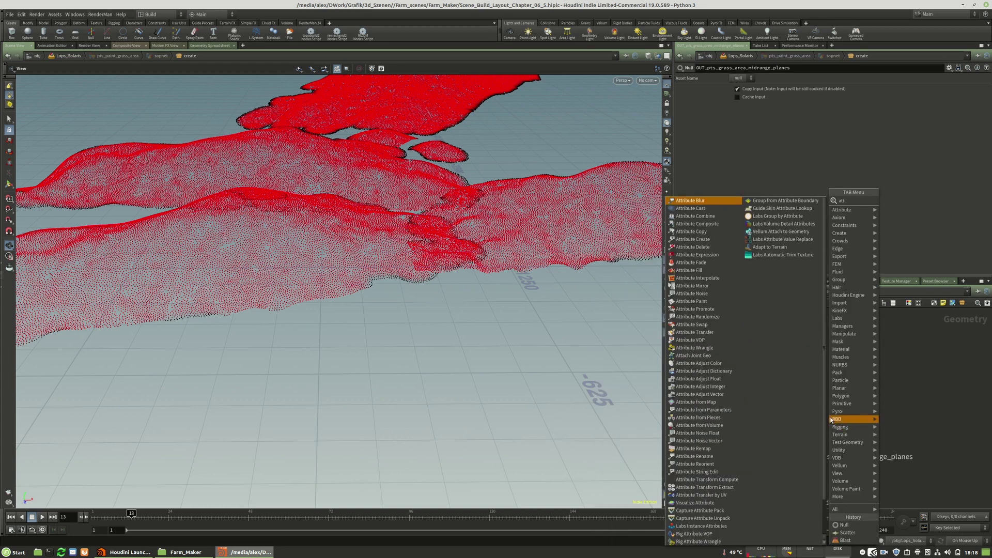
left_click(706, 250)
left_click(769, 430)
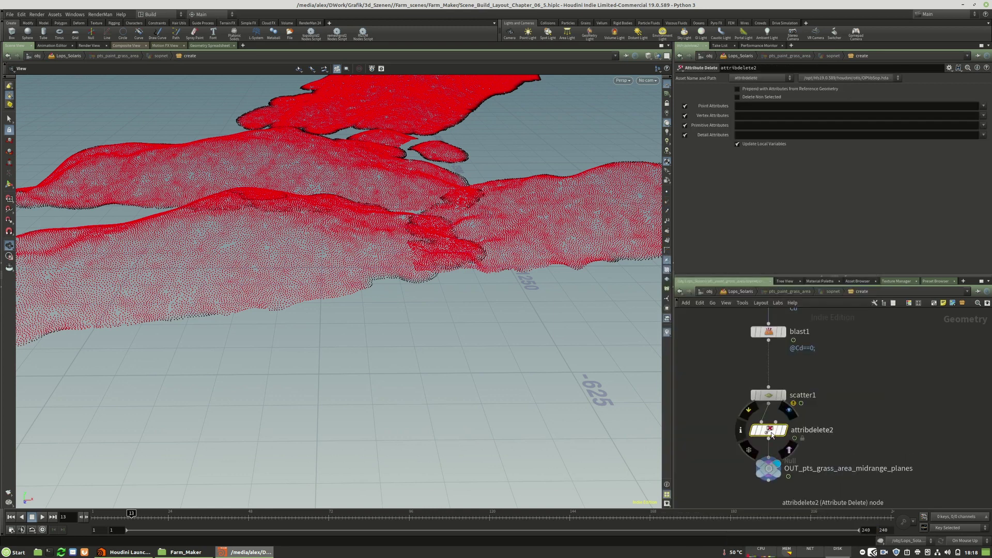
left_click(984, 106)
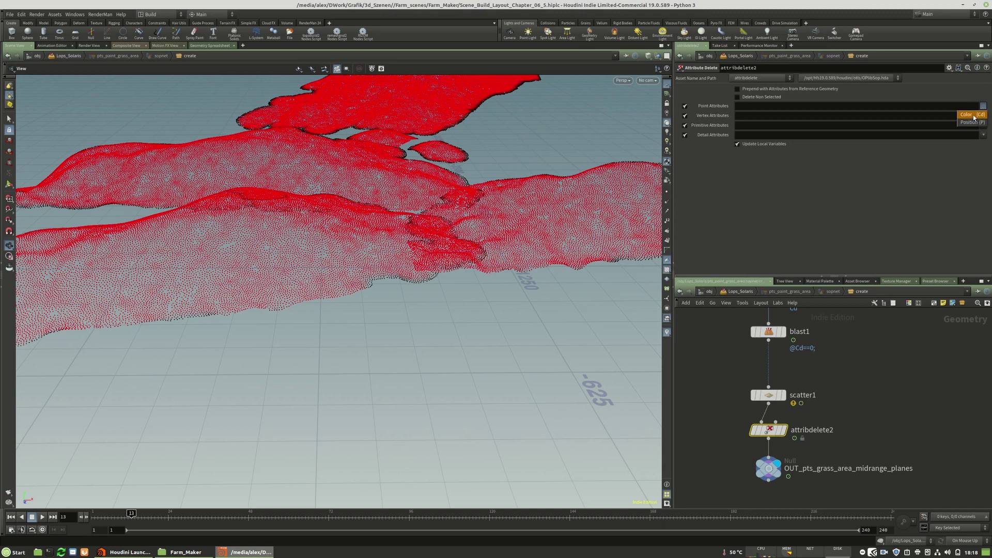
left_click(973, 115)
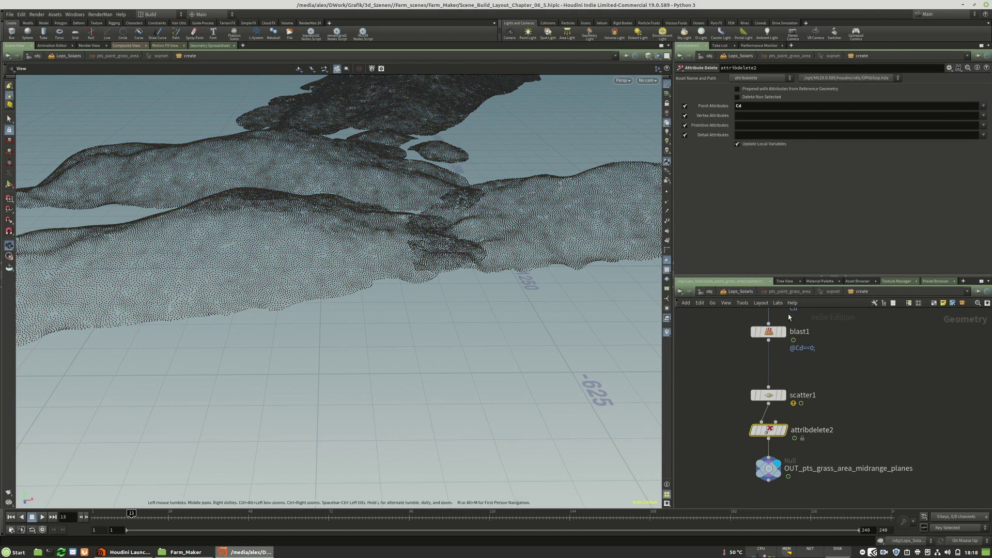
Step: Return to the Lops_Solaris network level and view the scattered points through camera2_layout1
key("u")
middle_click_drag(872, 403, 915, 415)
scroll(825, 413, "up", 9)
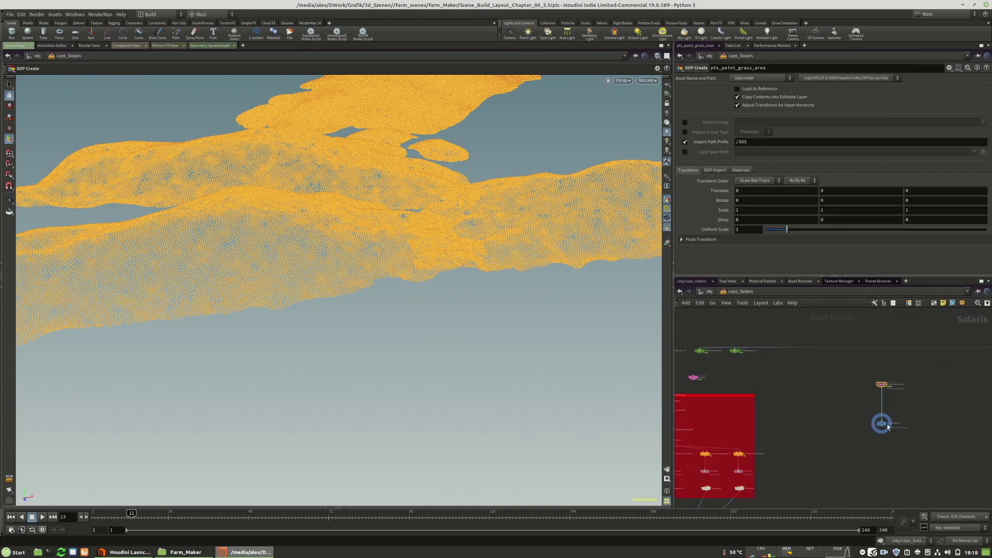
scroll(887, 425, "up", 5)
left_click(648, 80)
left_click(651, 89)
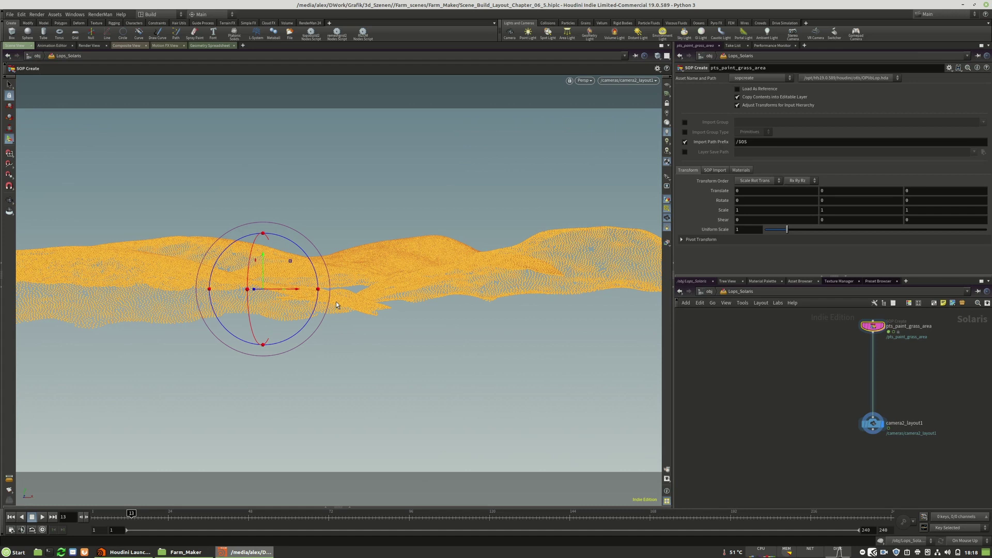
Step: Duplicate the node chain from sublayer to collection in the Tree Placement HELPING TOOL box and place the copy beside the original
scroll(964, 402, "down", 8)
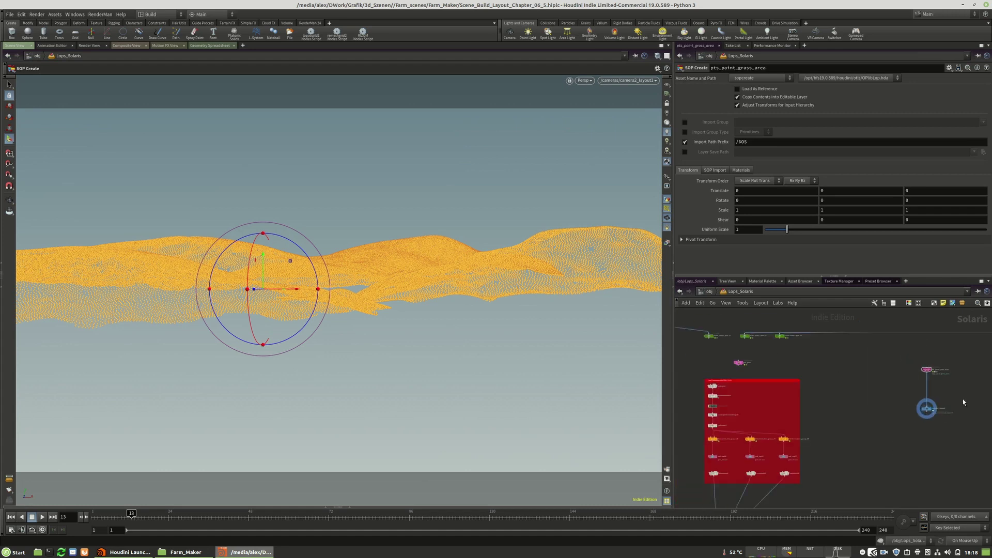
middle_click_drag(898, 415, 882, 395)
scroll(852, 385, "up", 6)
middle_click_drag(838, 366, 827, 339)
scroll(815, 376, "down", 4)
left_click_drag(806, 373, 883, 371)
scroll(777, 402, "up", 5)
middle_click_drag(800, 378, 866, 412)
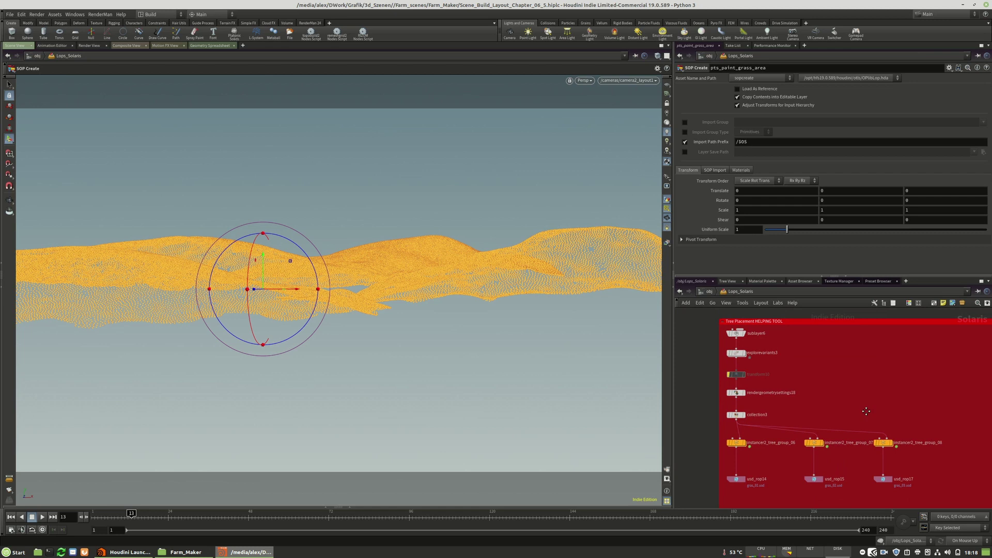
left_click_drag(794, 423, 744, 331)
middle_click_drag(834, 367, 790, 362)
left_click_drag(695, 333, 945, 336, "alt")
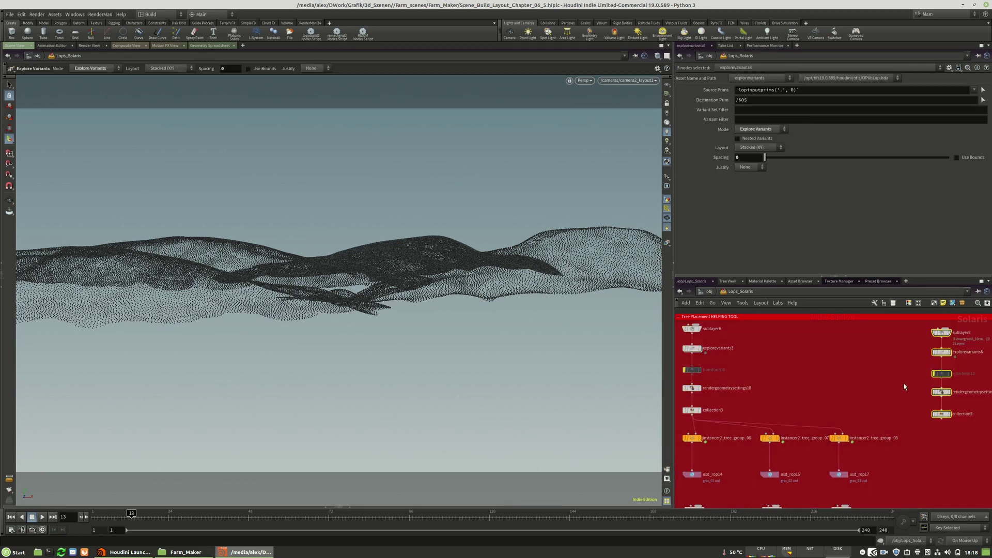
middle_click_drag(905, 387, 800, 384)
Step: Set the first sublayer file of sublayer9 to $HIP/usd/assets/Grass_tall_2m/Grass_tall_2m.usd
left_click(901, 360)
scroll(836, 333, "up", 5)
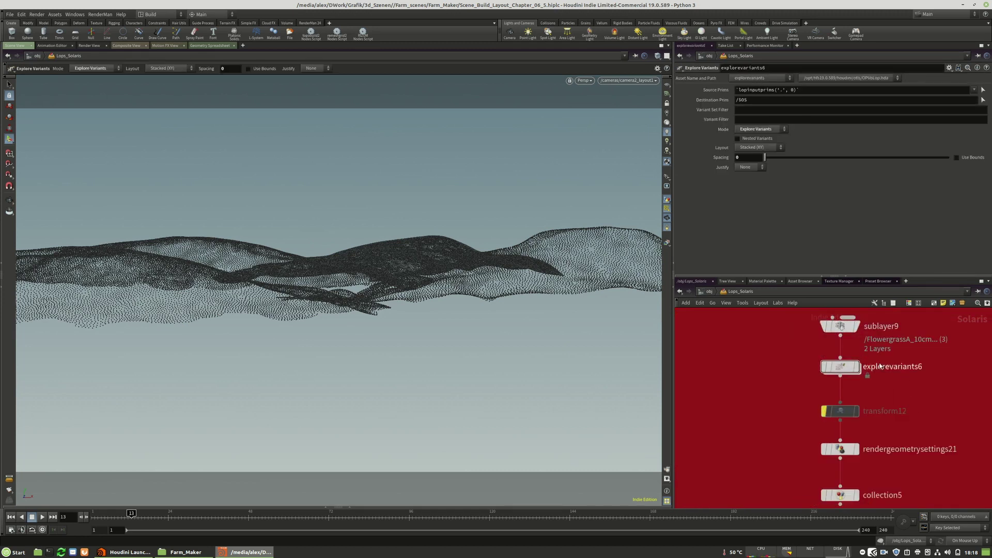
scroll(848, 353, "down", 4)
scroll(845, 379, "up", 3)
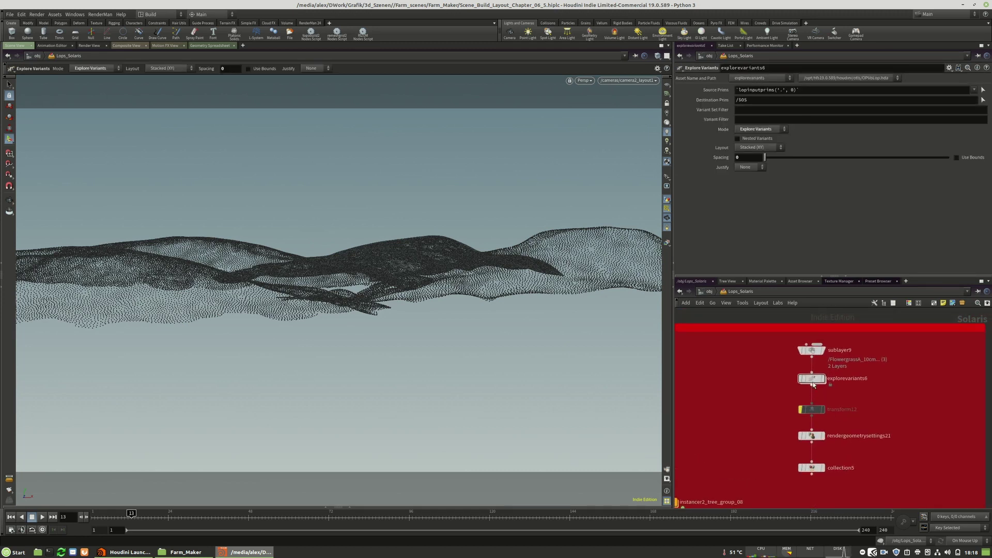
left_click(813, 350)
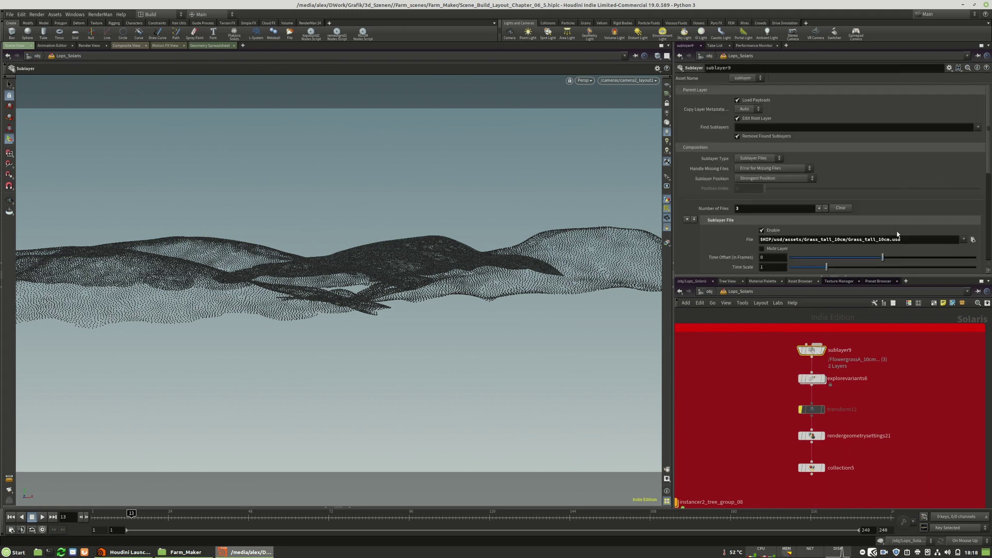
left_click(975, 239)
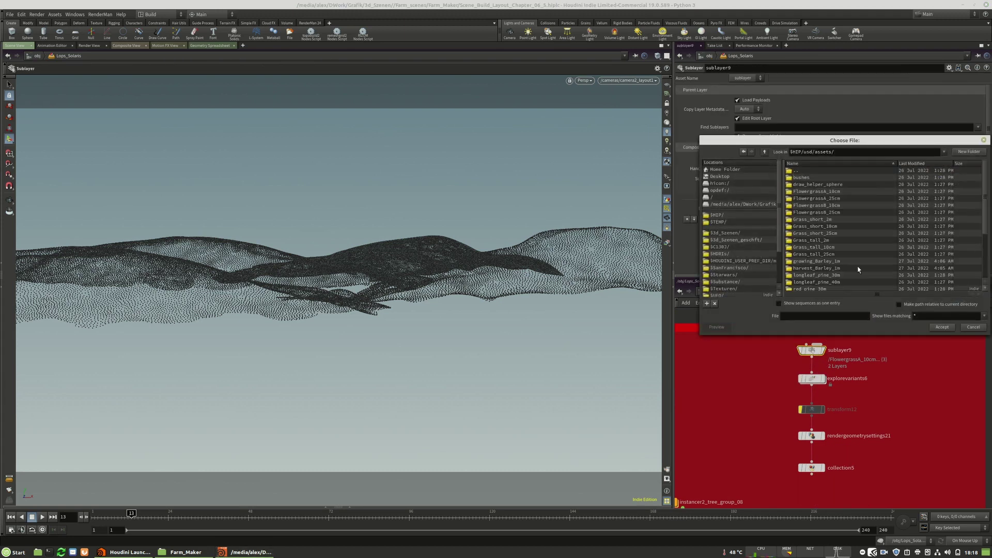
left_click(812, 241)
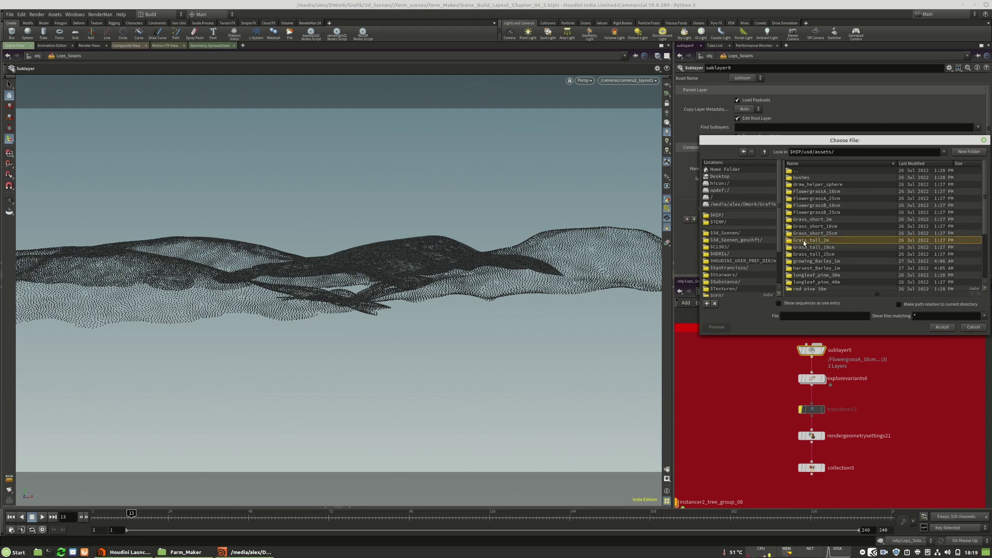
double_click(805, 242)
double_click(815, 192)
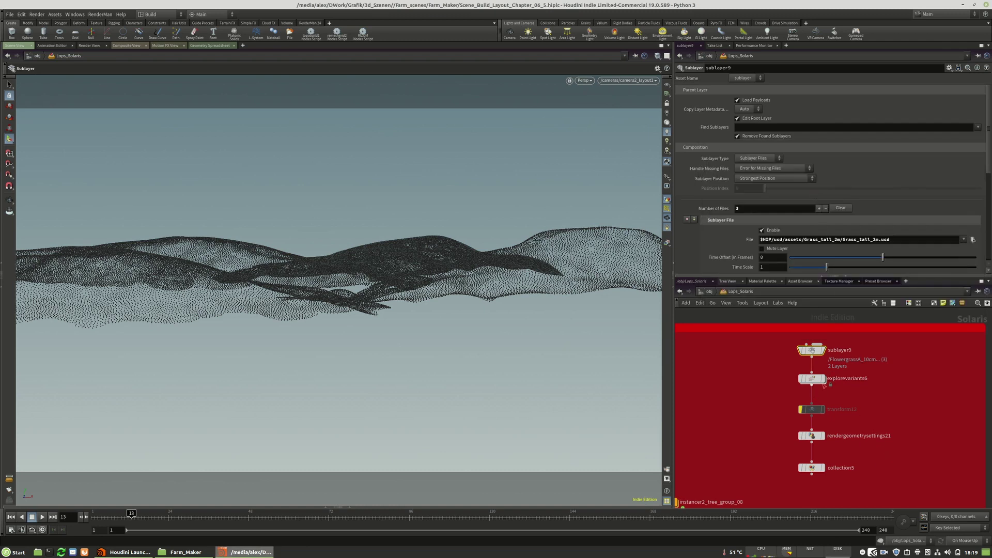
Step: Display sublayer9 and frame its grass in the viewport, and switch the display to explorevariants6
left_click(824, 351)
key("space+g")
mouse_move(349, 275)
left_mouse_down()
mouse_move(372, 263)
mouse_move(347, 283)
left_mouse_up()
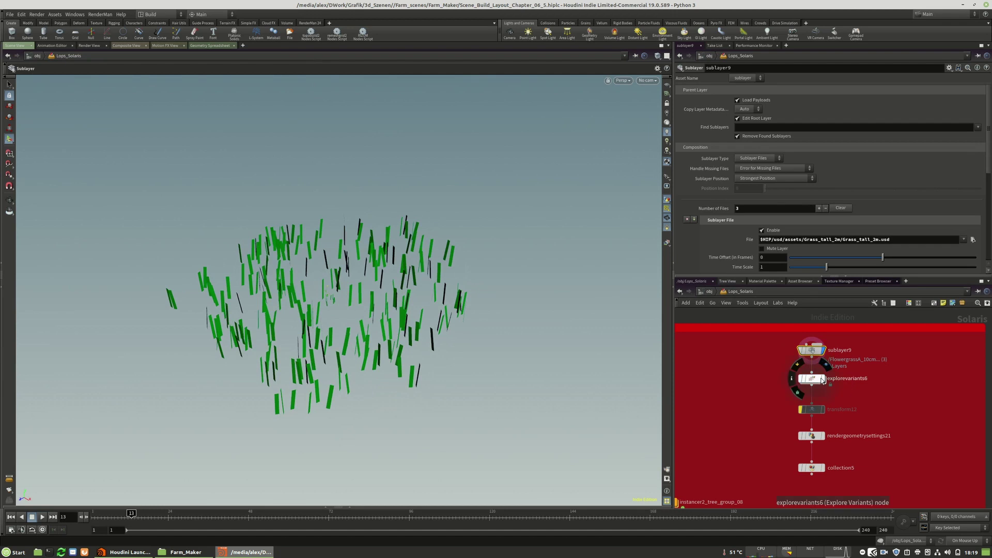
left_click(822, 381)
left_click(829, 380)
left_click(824, 380)
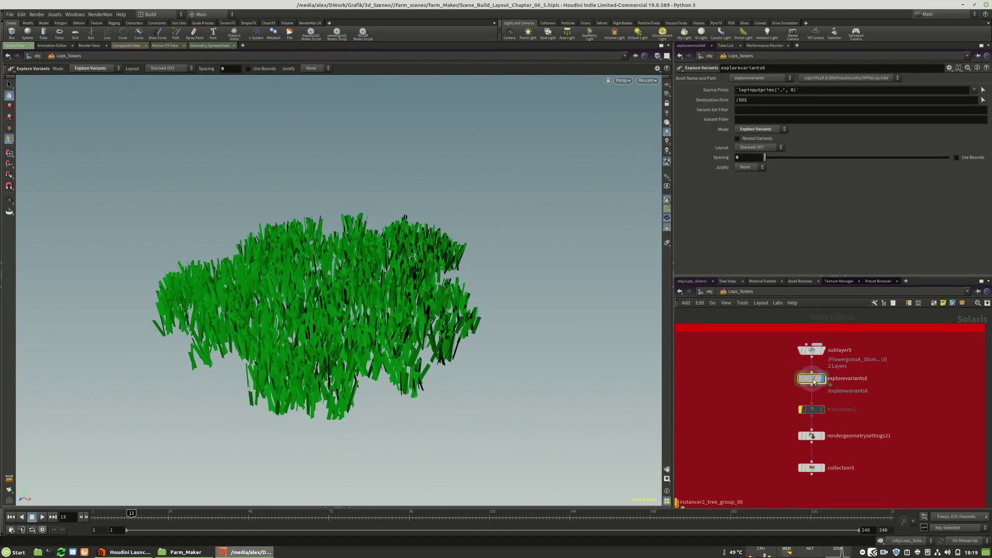
Step: Switch to the Solaris desktop layout and open the Lops_Solaris network inside obj
left_click(158, 10)
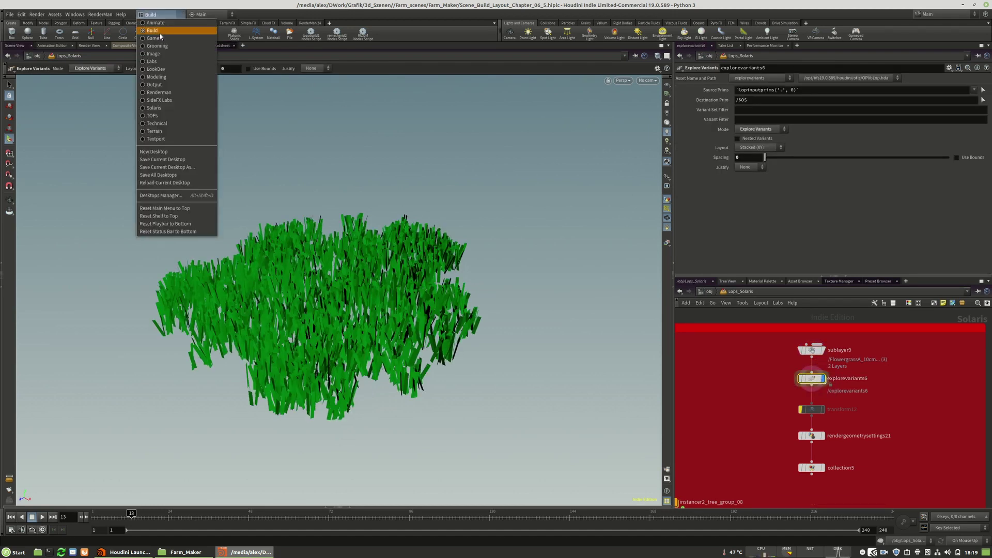
left_click(157, 108)
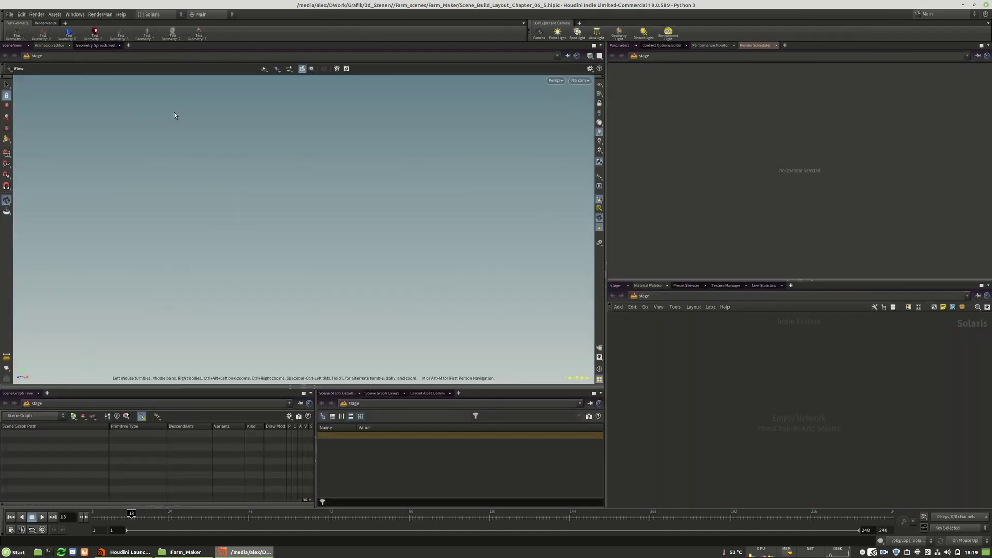
left_click(647, 296)
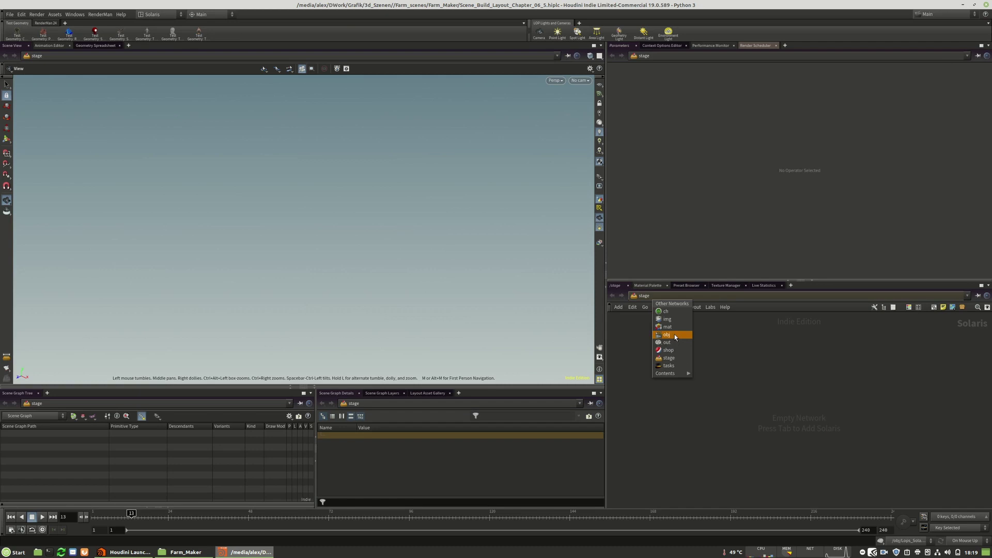
left_click(667, 335)
double_click(799, 410)
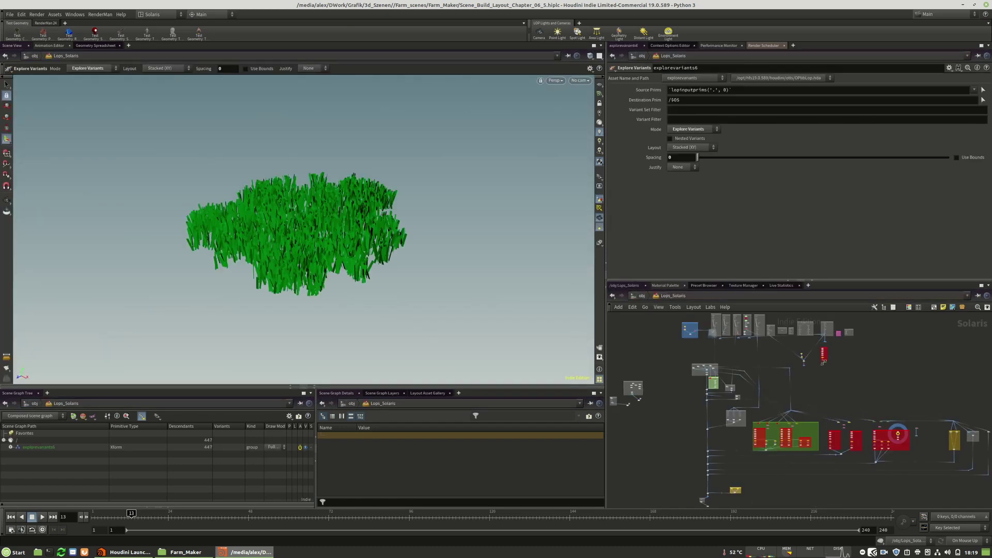
Step: Remove the FlowergrassA_10cm and empty file entries from sublayer9, keeping only the Grass_tall_2m file
scroll(902, 436, "up", 10)
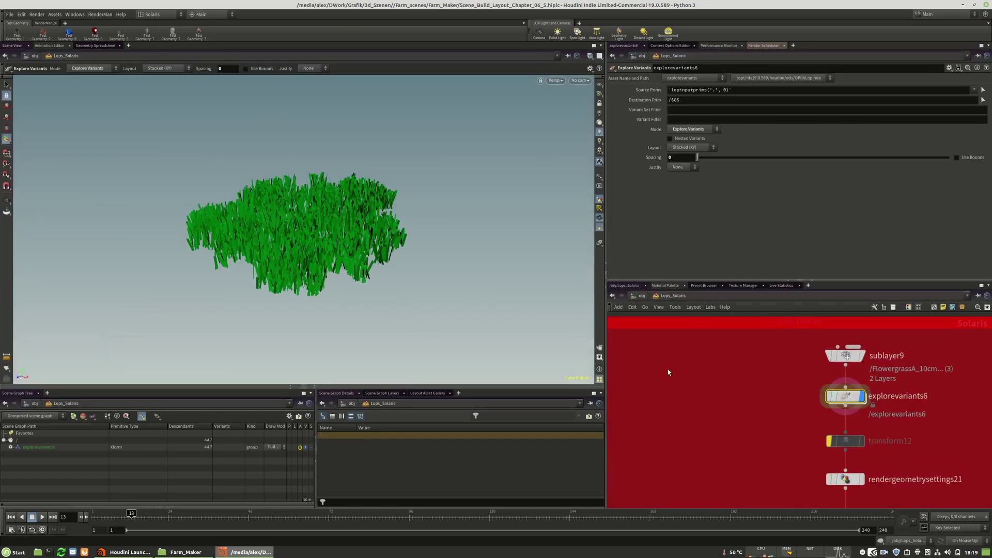
left_click(10, 447)
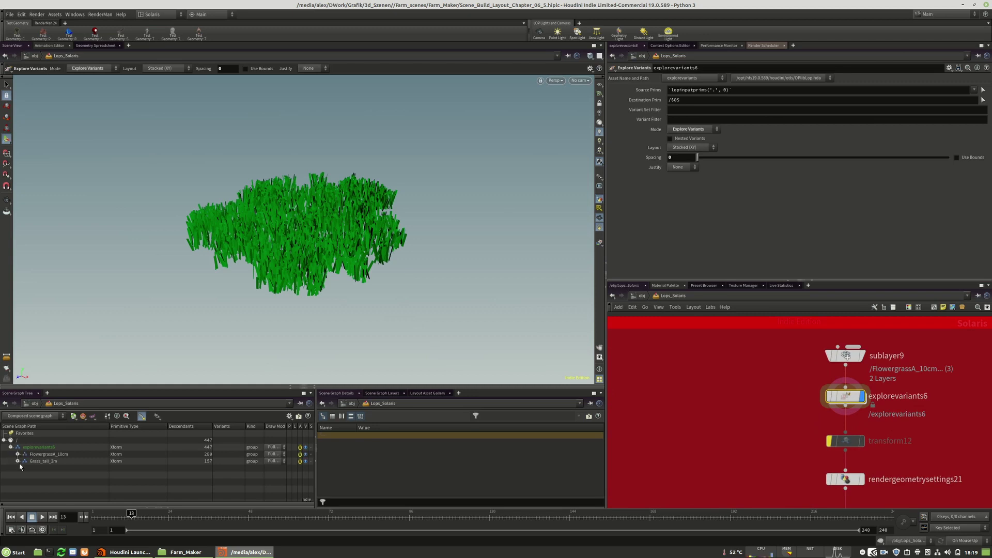
left_click(18, 455)
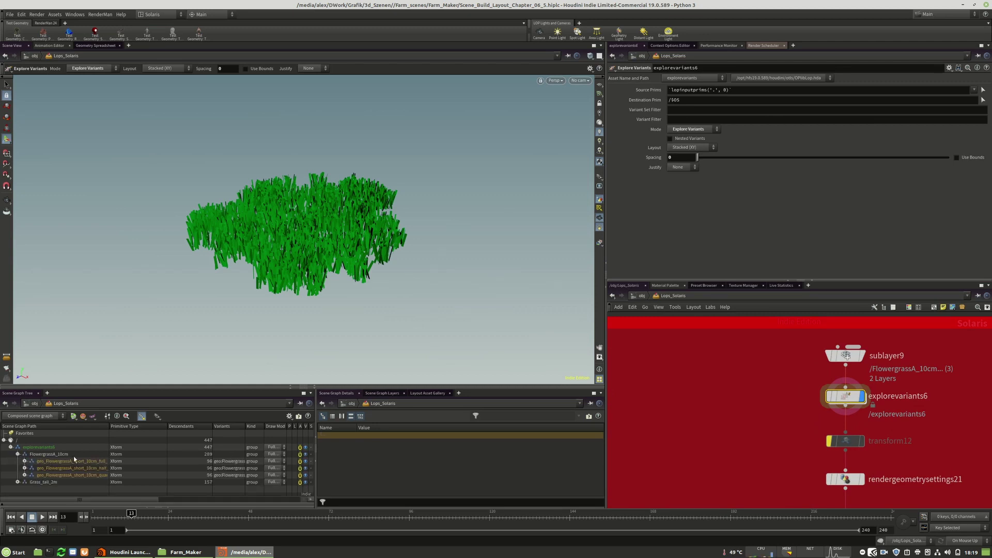
left_click(846, 355)
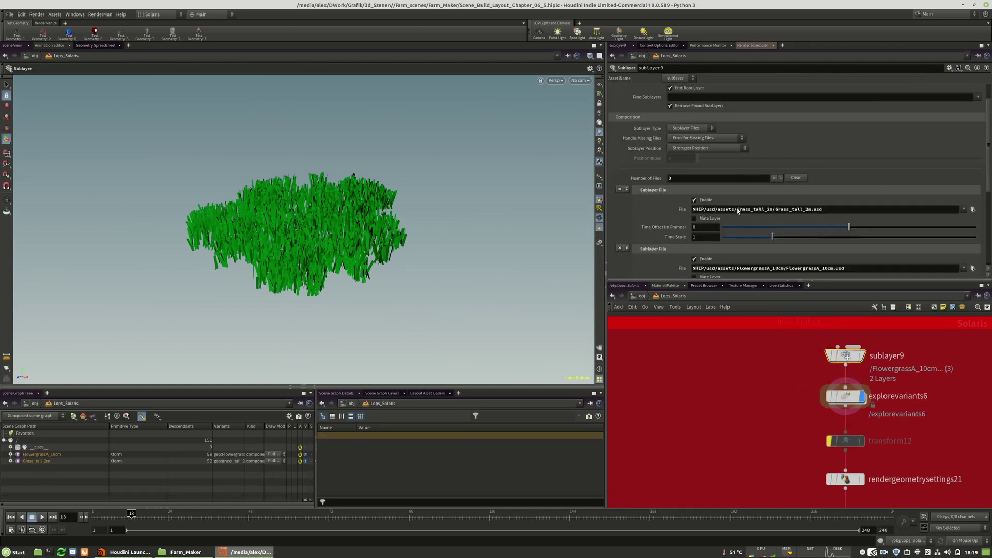
left_click(620, 148)
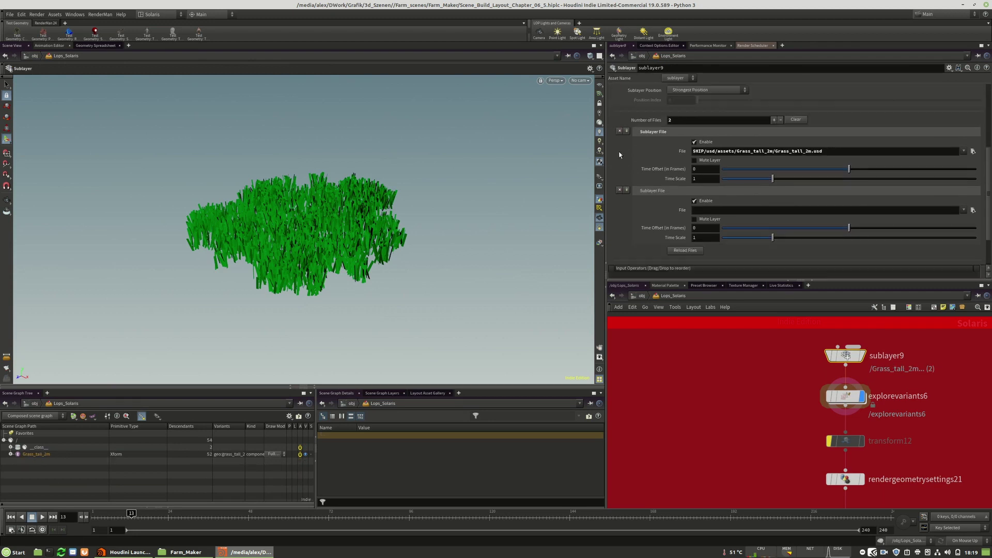
left_click(619, 190)
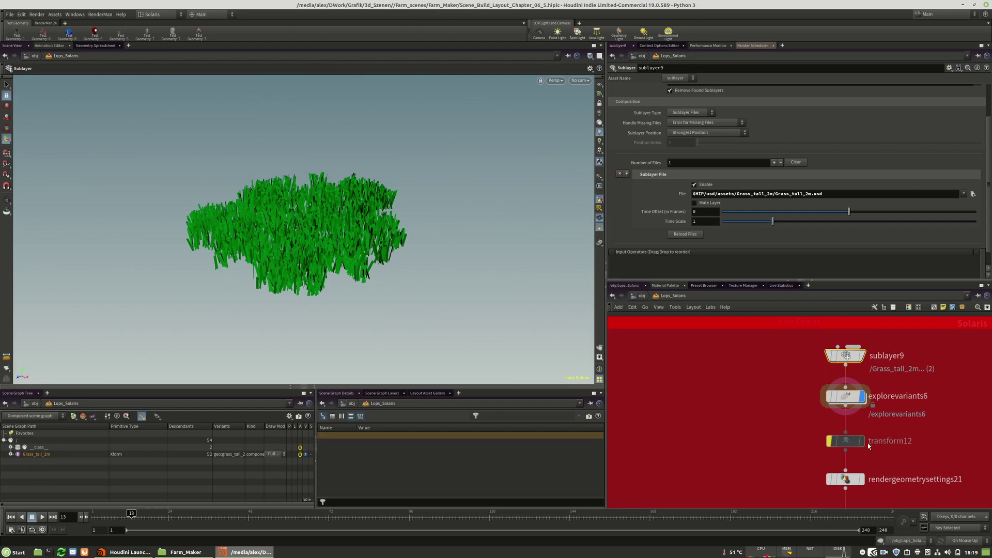
left_click_drag(847, 398, 846, 393)
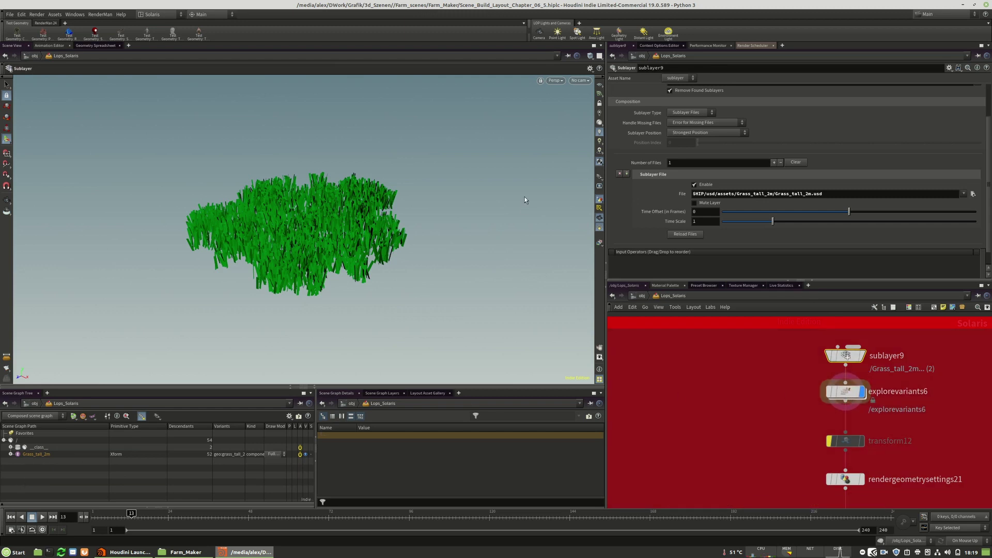
Step: Add a second file to sublayer9, $HIP/usd/assets/FlowergrassB_25cm/FlowergrassB_25cm.usd, and display the sublayer9 node up close
left_click(774, 164)
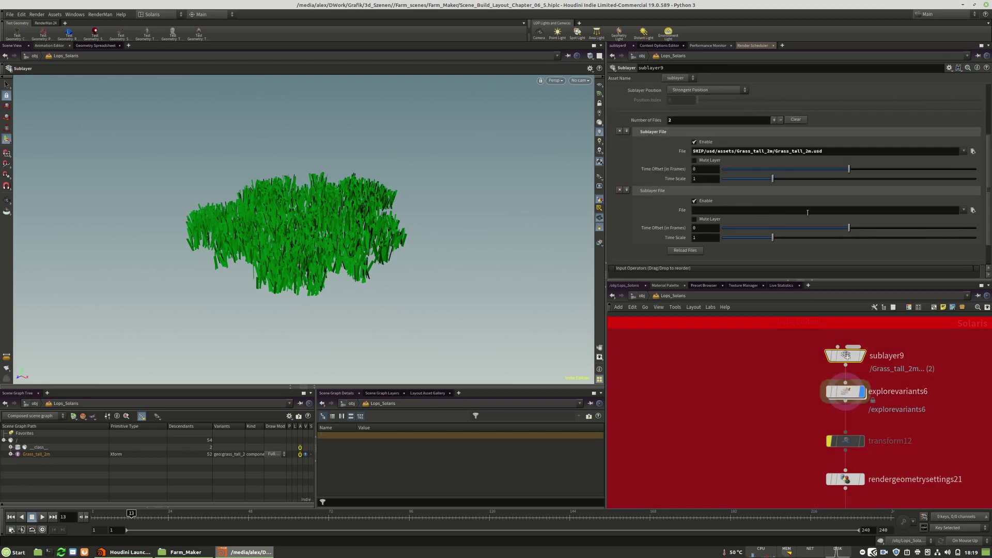
left_click(974, 211)
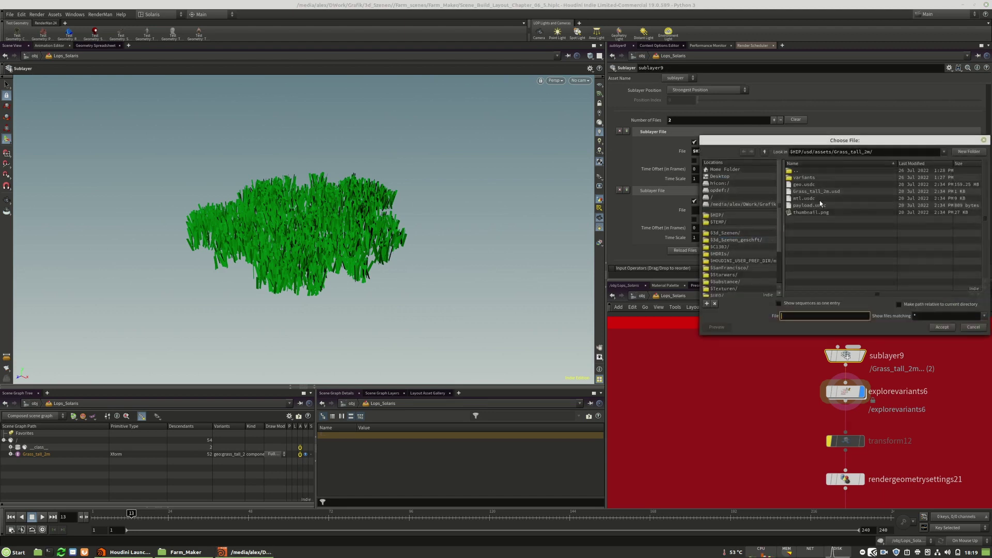
double_click(799, 173)
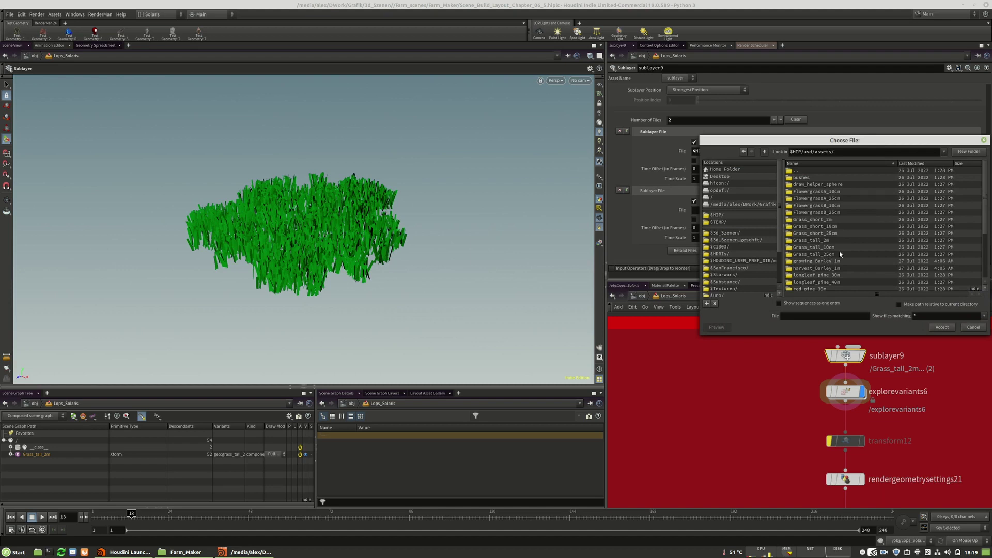
scroll(841, 254, "down", 1)
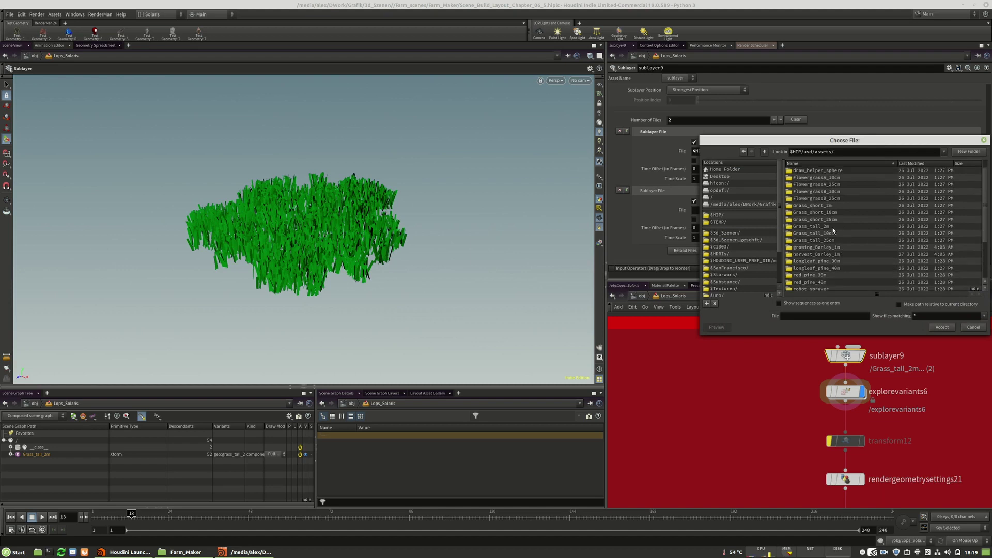
double_click(833, 200)
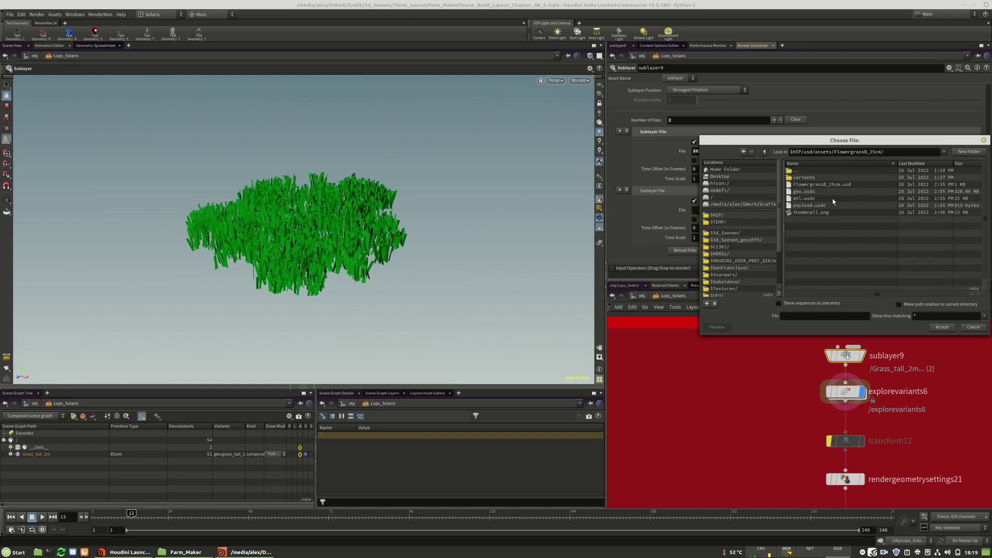
double_click(819, 185)
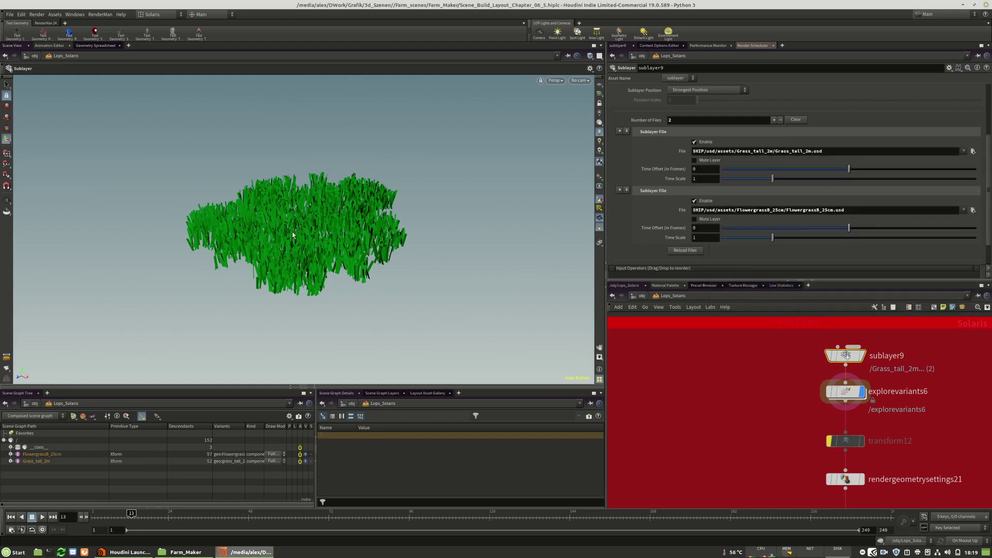
left_click(862, 356)
scroll(299, 219, "up", 3)
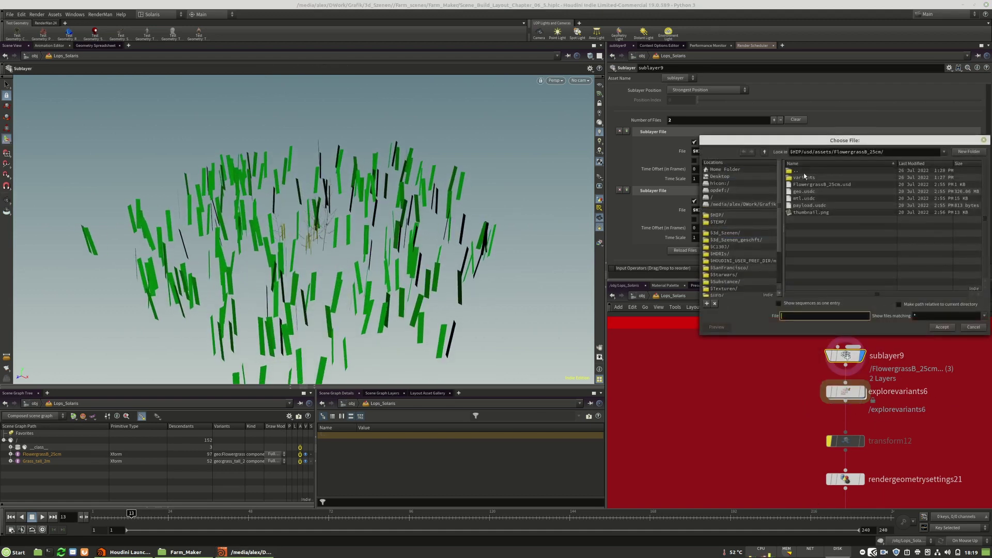
Step: Replace sublayer9's second file with $HIP/usd/assets/FlowergrassA_25cm/FlowergrassA_25cm.usd
double_click(805, 171)
double_click(830, 199)
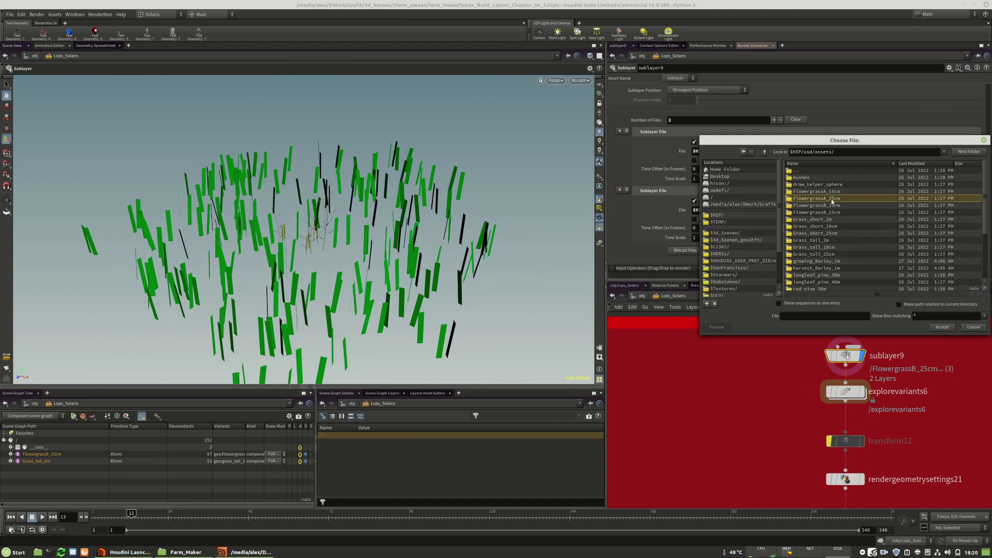
double_click(822, 184)
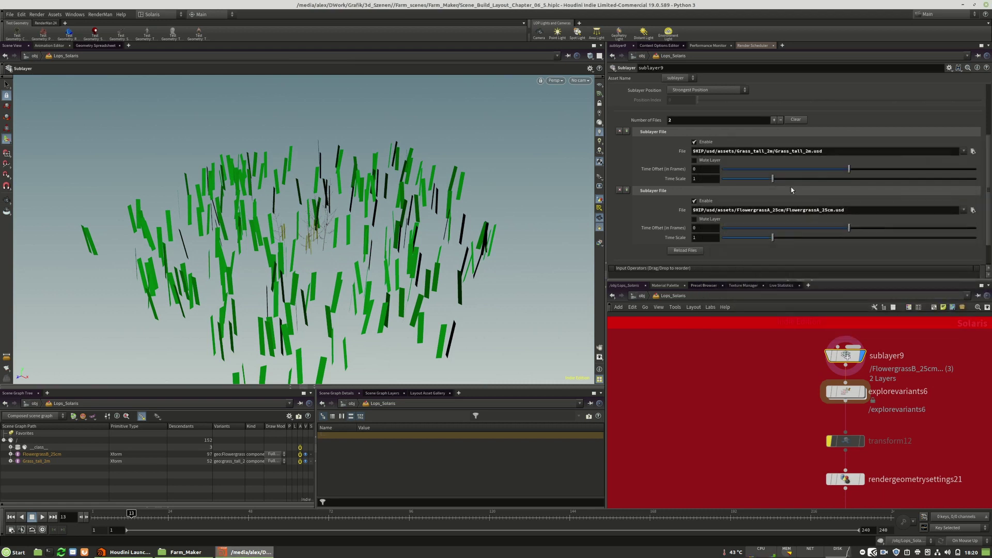
Step: Switch the display to explorevariants6 and frame the exploded grass variants in the viewport
middle_click_drag(934, 418, 909, 379)
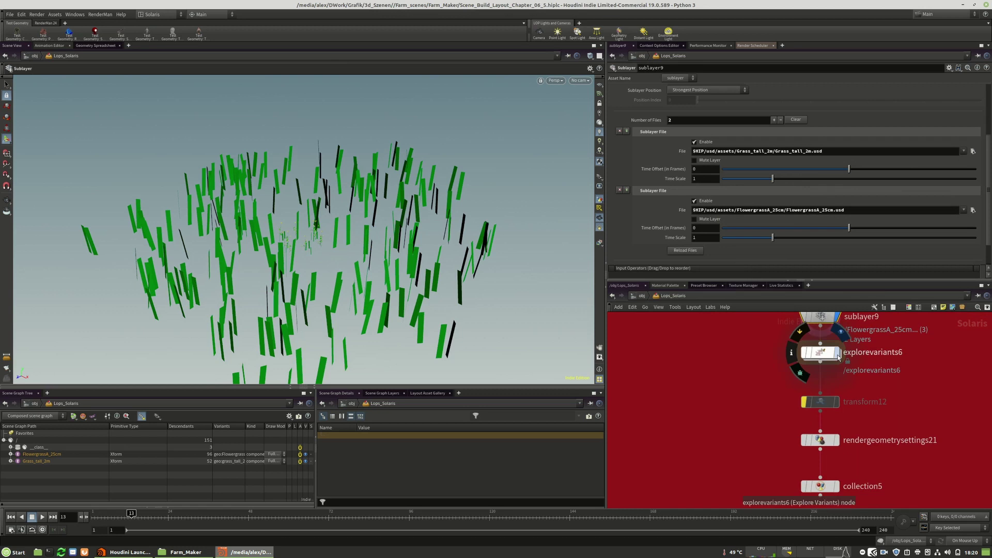
left_click(836, 353)
scroll(304, 207, "down", 5)
left_click_drag(303, 207, 319, 220)
middle_click_drag(886, 383, 874, 362)
scroll(865, 364, "down", 3)
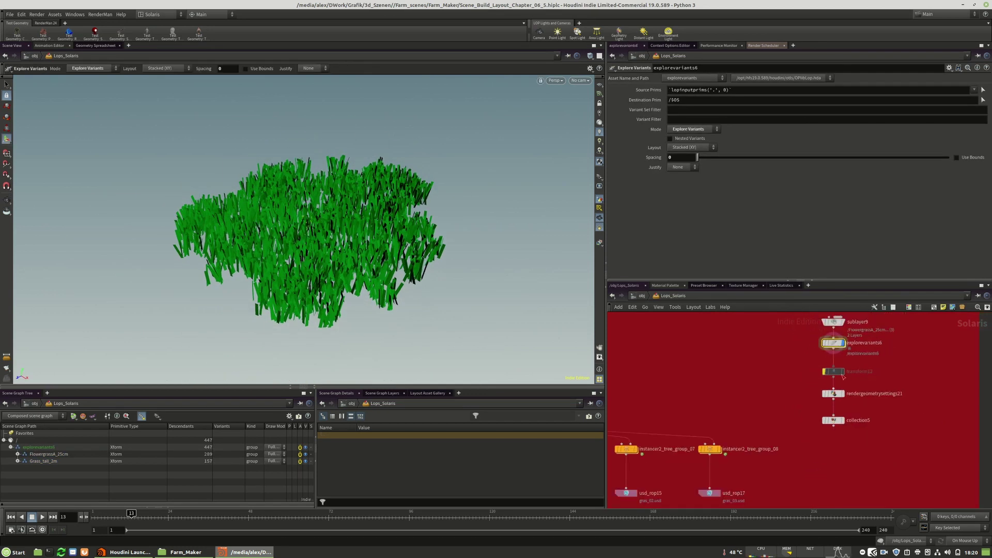
Step: Delete transform12, close the gap between explorevariants6 and rendergeometrysettings21, and display rendergeometrysettings21
scroll(842, 371, "up", 2)
left_click(830, 371)
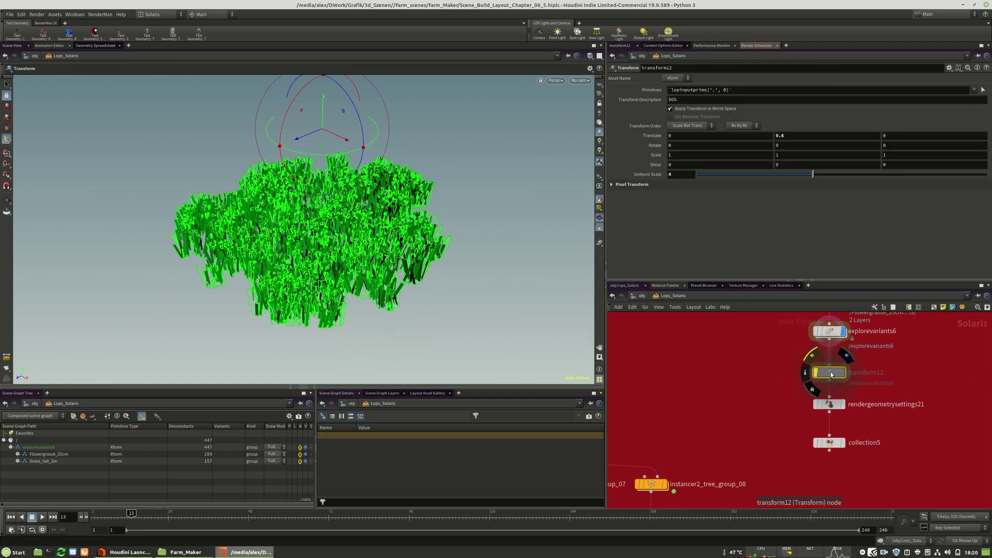
key("Delete")
middle_click_drag(851, 365, 831, 378)
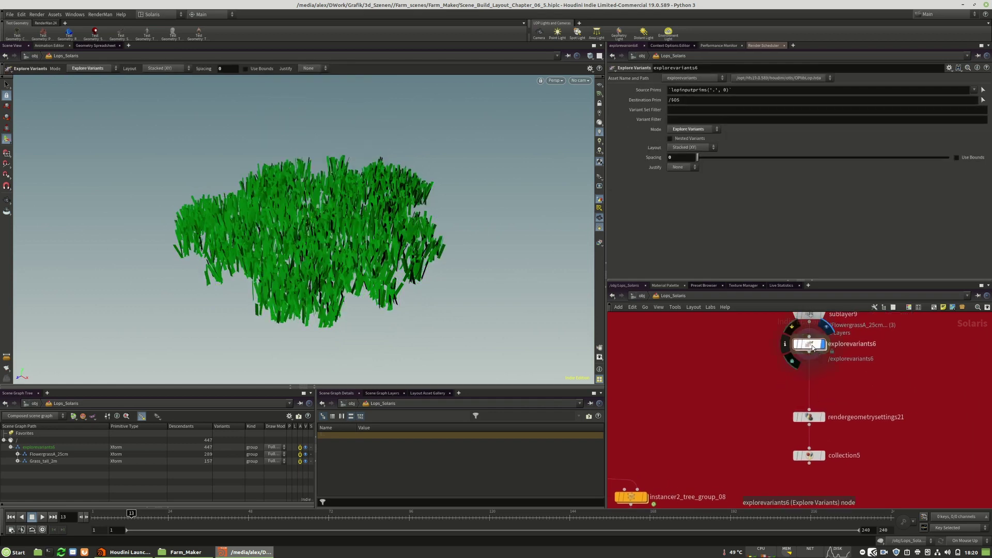
left_click_drag(816, 347, 815, 359)
left_click(822, 420)
left_click_drag(814, 419, 813, 409)
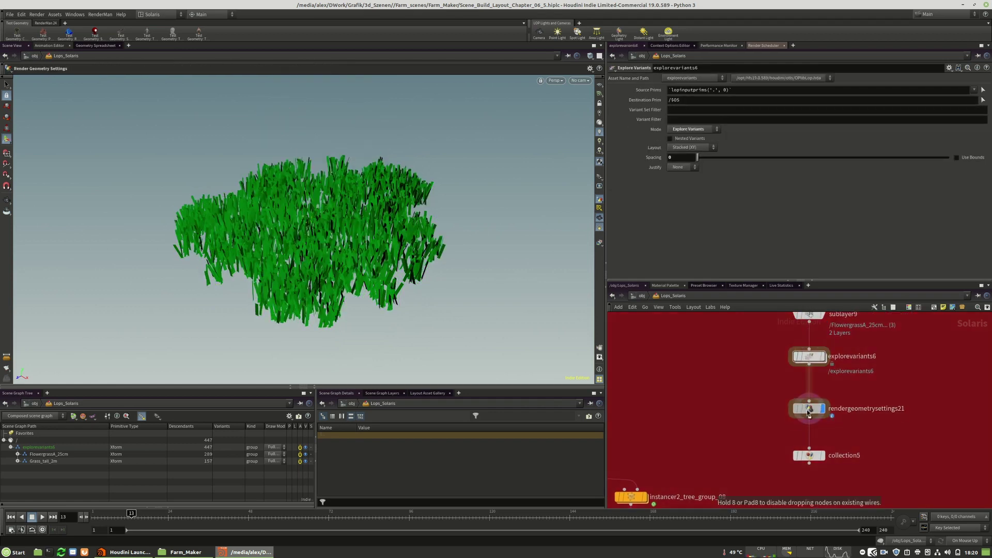
left_click(625, 132)
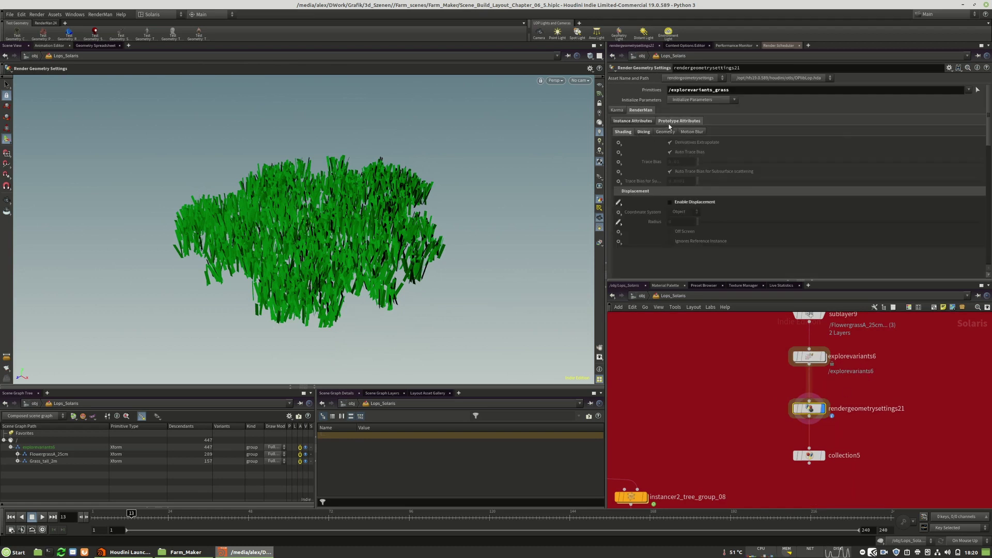
Step: Display collection5, move it closer to rendergeometrysettings21 and clear its primitives list, leaving blank lines for new entries
left_click(823, 456)
left_click_drag(813, 458, 814, 450)
left_click(663, 158)
key("ctrl+a")
key("Delete")
key("Return")
key("Return")
key("Return")
key("Return")
key("Return")
key("Return")
key("Return")
left_click(664, 156)
Step: Rename the collection in collection5 to grass_collection_2_midrange
left_click(752, 129)
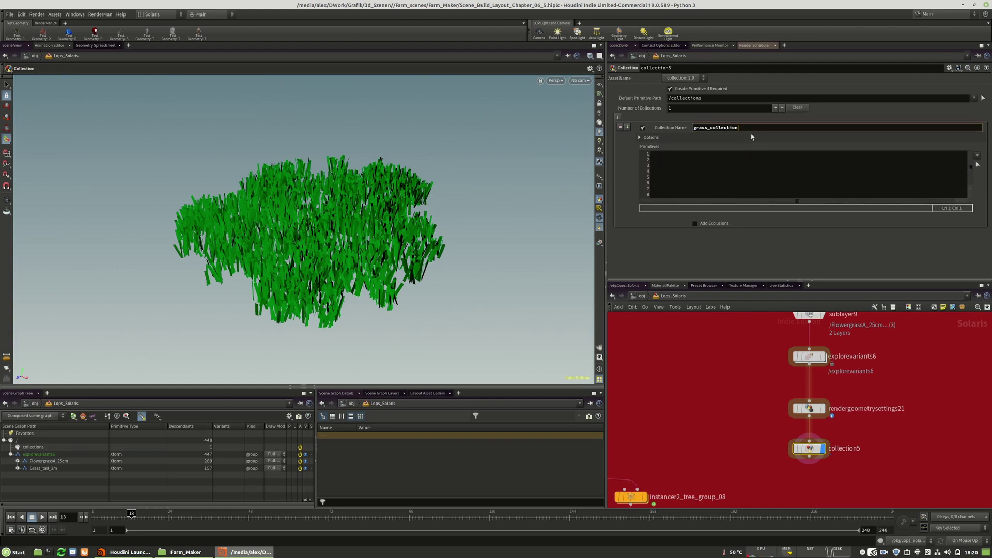
type("_2_midan")
key("Return")
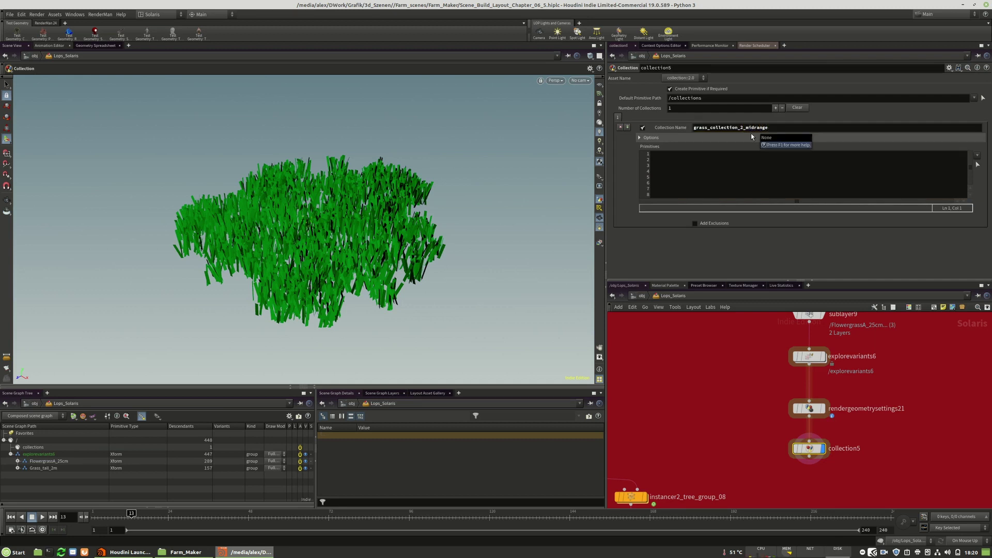
Step: Fill the collection's primitives list with the half_mtl_quarter variants of FlowergrassA_25cm and Grass_tall_2m from the scene graph
left_click(17, 461)
left_click(17, 489)
scroll(78, 462, "down", 2)
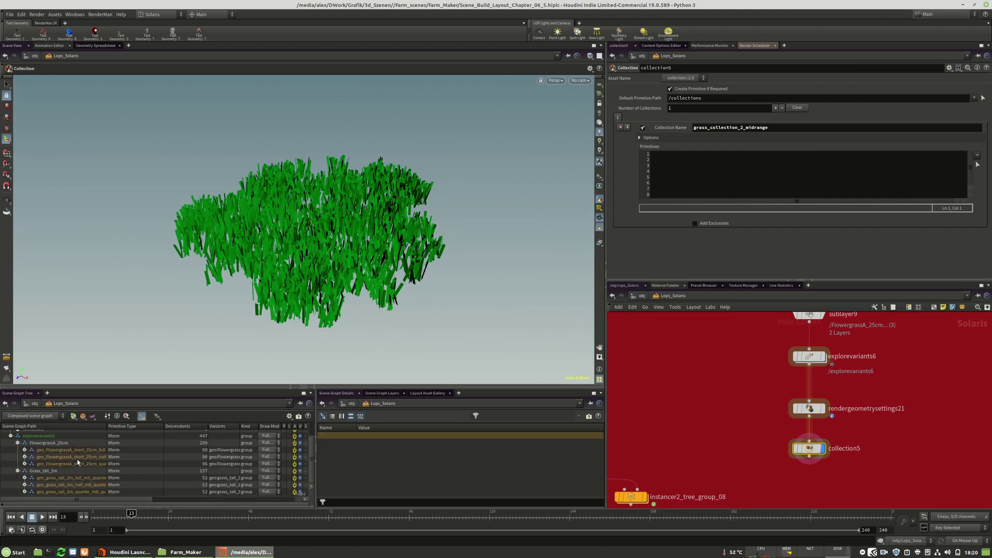
left_click_drag(106, 426, 197, 423)
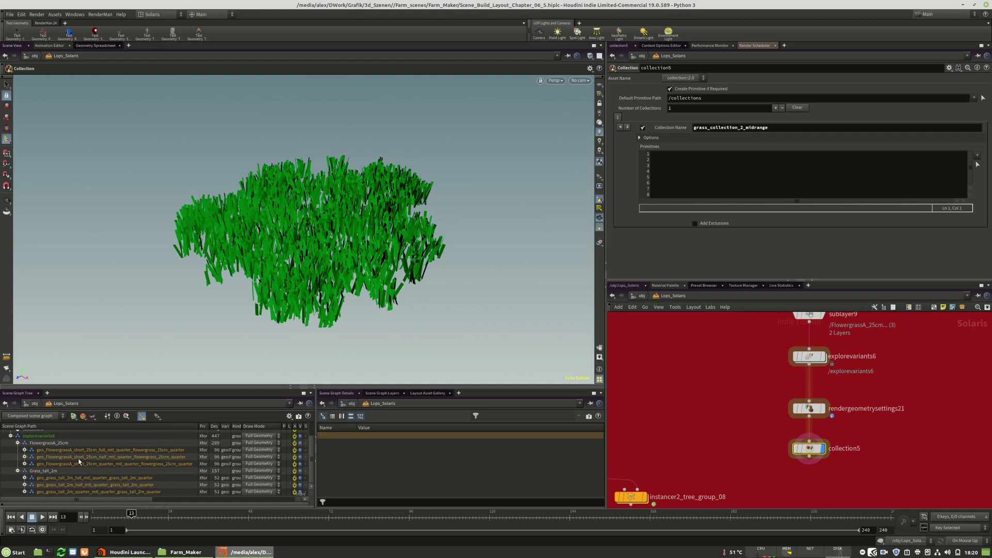
left_click_drag(43, 461, 661, 155)
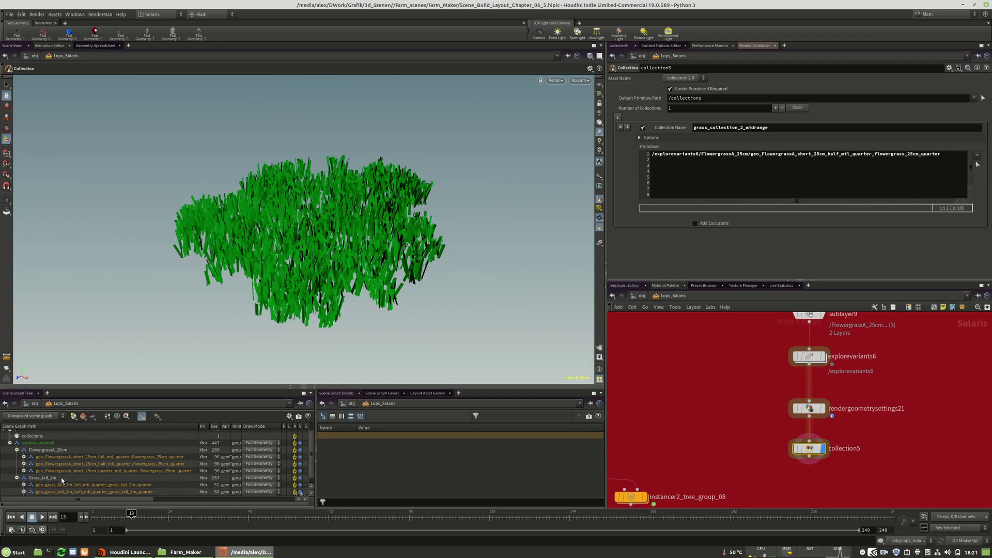
scroll(77, 465, "down", 1)
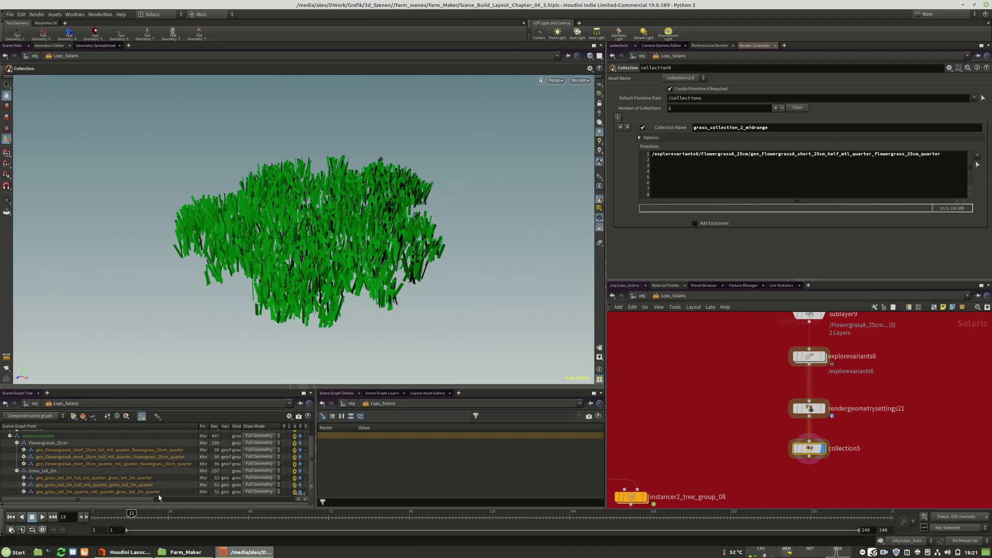
left_click_drag(52, 487, 663, 167)
key("BackSpace")
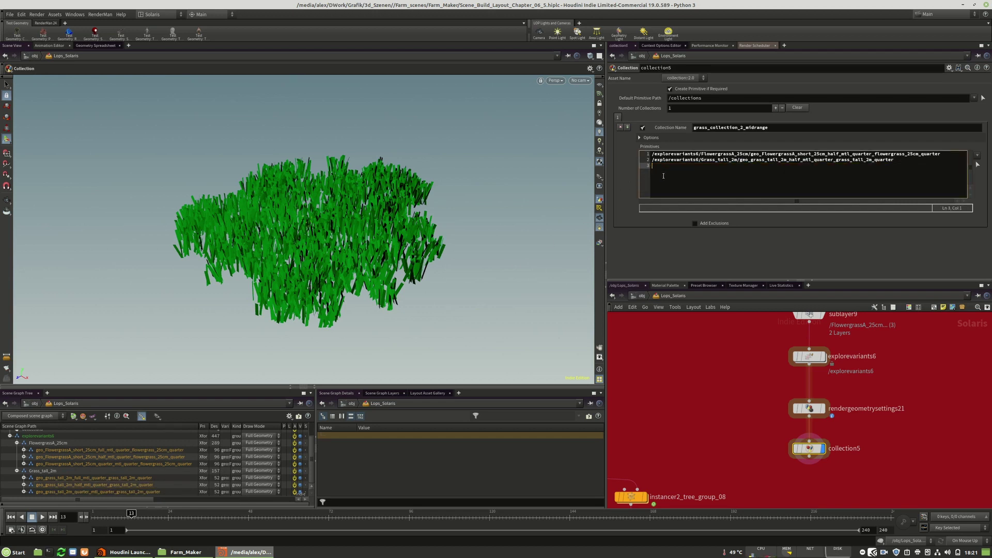
key("BackSpace")
Step: Duplicate instancer2_tree_group_08 and usd_rop17, place the copies below collection5 and connect collection5 to the copied instancer
left_click_drag(818, 454, 818, 457)
middle_click_drag(896, 469, 878, 389)
scroll(873, 385, "down", 4)
scroll(774, 408, "up", 2)
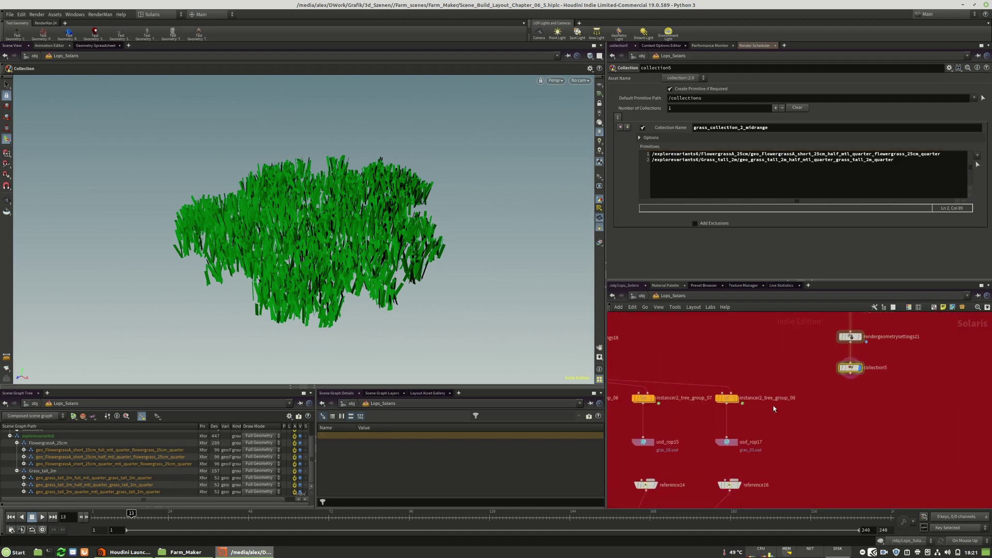
left_click_drag(786, 378, 717, 460)
left_click_drag(726, 400, 850, 405)
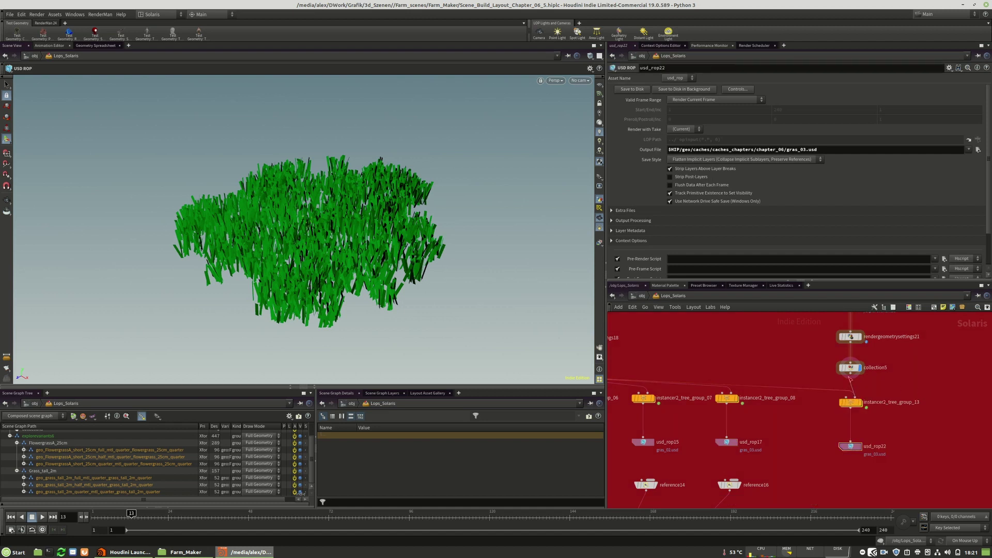
Step: Set the primitive path of the copied instancer to /grass_group_instances_midrange
left_click(861, 404)
left_click(737, 103)
key("BackSpace")
type("_midrange")
key("Return")
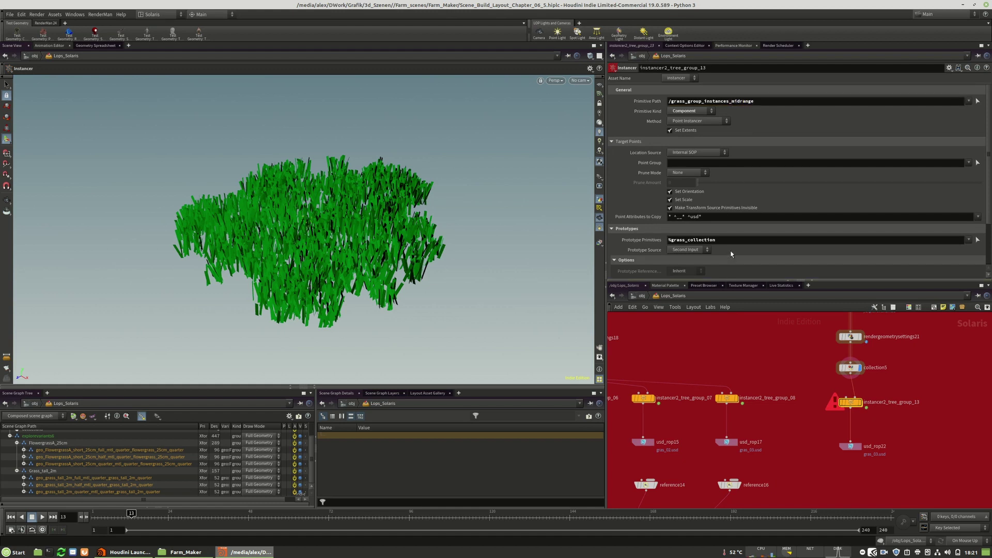
Step: Copy the collection name from collection5 and set the copied instancer's prototype primitives to %grass_collection_2_midrange
left_click(850, 368)
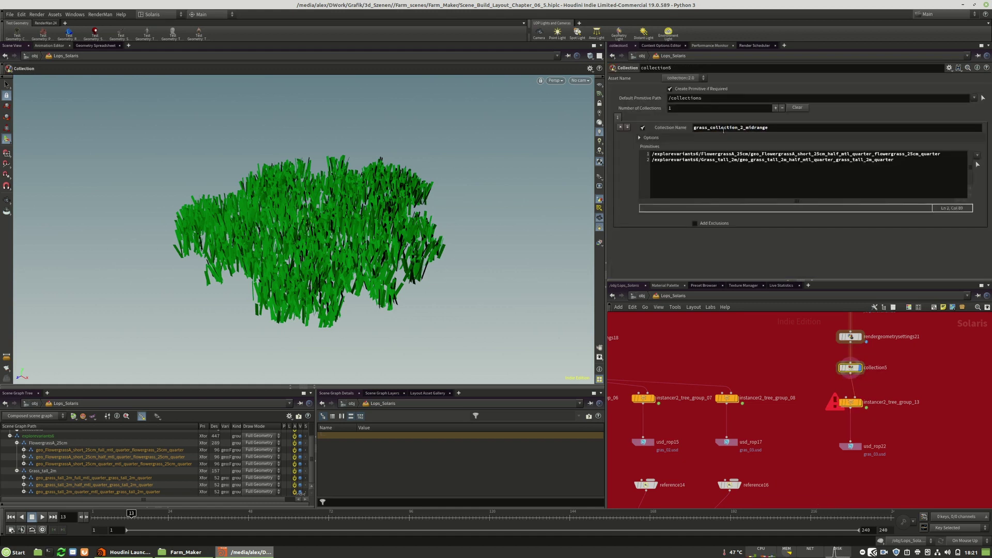
double_click(799, 129)
key("ctrl+c")
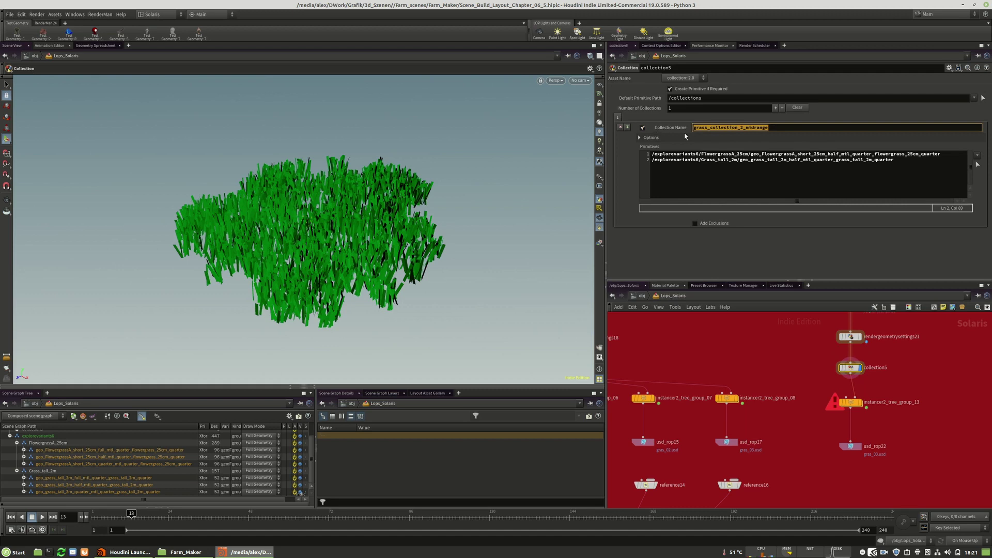
left_click(851, 403)
double_click(714, 239)
key("ctrl+v")
key("Return")
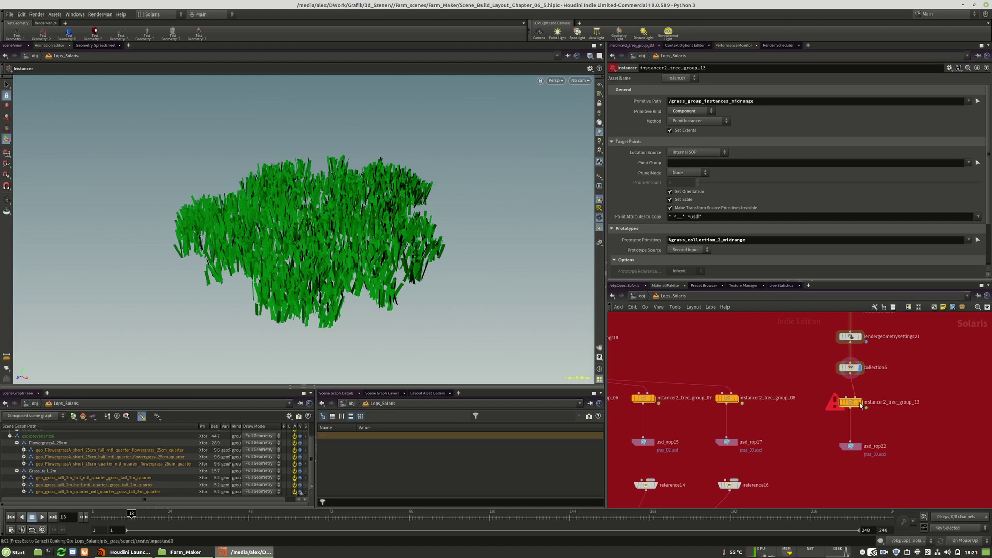
Step: Display the copied instancer instancer2_tree_group_13 and frame its grass instances in the viewport
left_click(860, 404)
key("space+g")
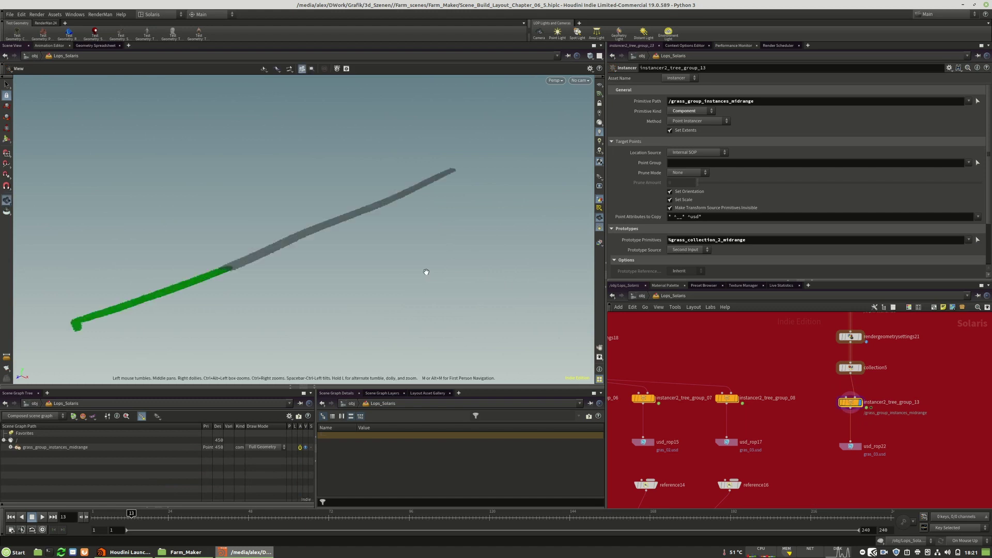
left_click_drag(343, 257, 412, 275)
right_click_drag(412, 275, 299, 281)
Step: Set the update mode to Manual and save the scene
left_click(967, 541)
left_click(958, 533)
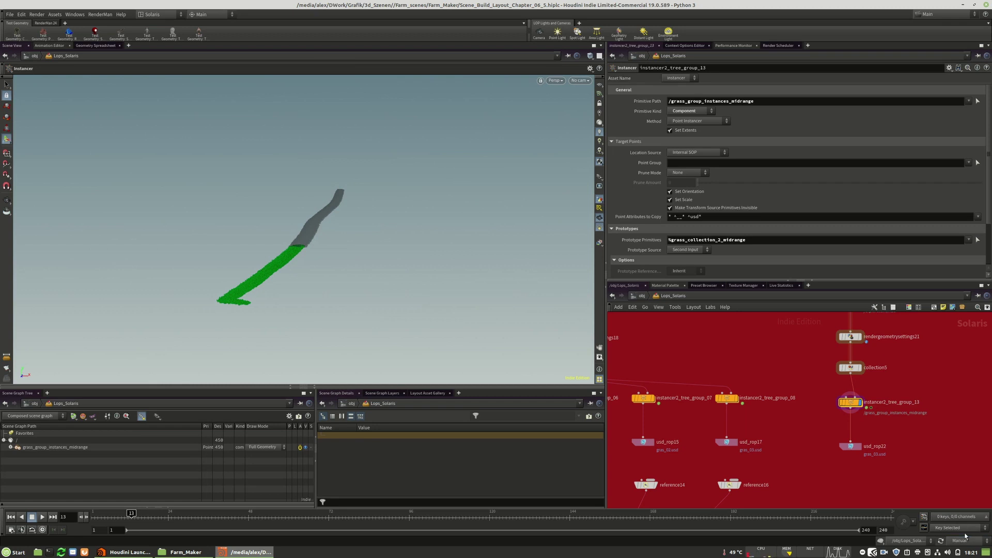
left_click(9, 15)
left_click(18, 71)
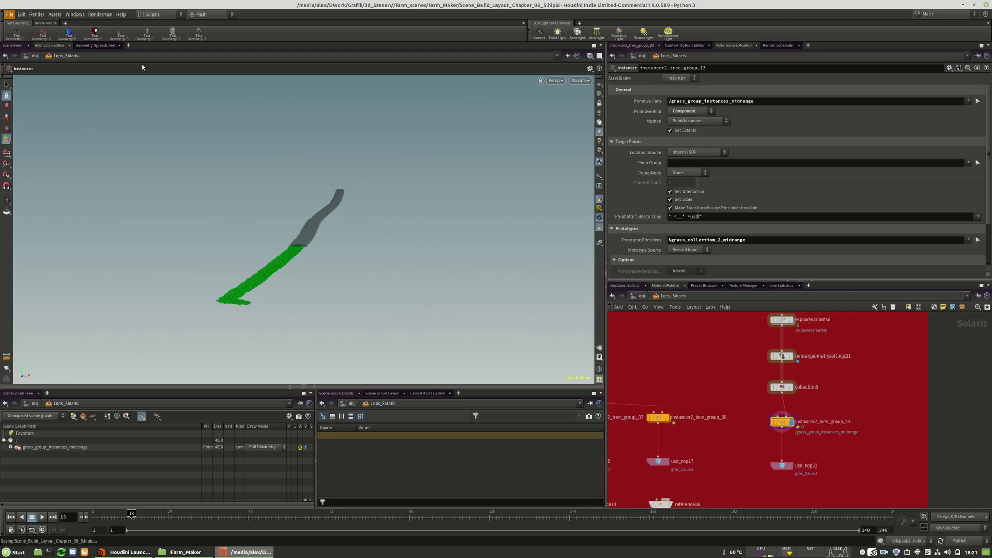
Step: Place pts_paint_grass_area above sublayer9 and rewire camera2_layout1 from it to the output of instancer2_tree_group_13
mouse_move(798, 426)
scroll(798, 425, "down", 5)
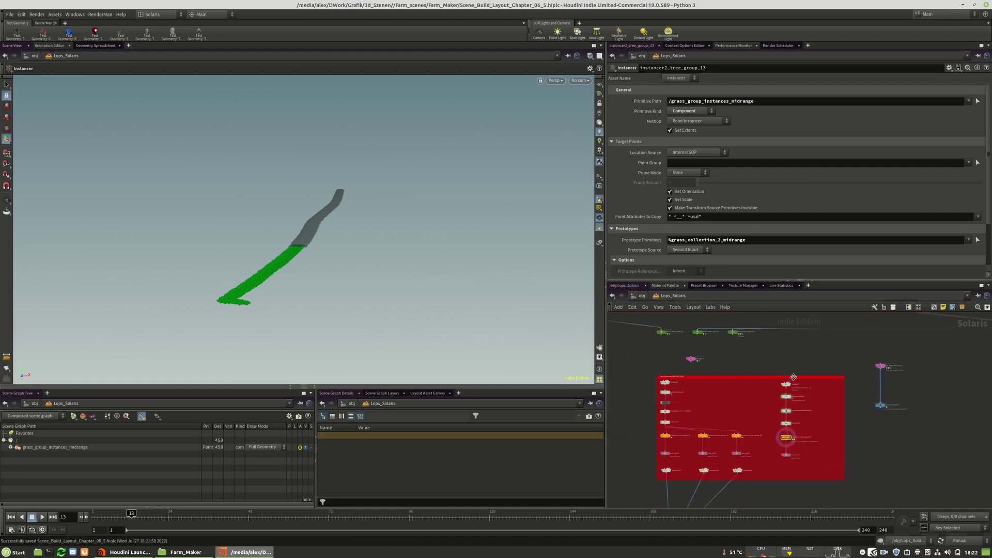
left_click_drag(874, 363, 781, 358)
left_click_drag(872, 402, 813, 434)
scroll(795, 461, "up", 4)
key("y")
scroll(832, 381, "down", 3)
middle_click_drag(833, 382, 811, 488)
scroll(772, 386, "up", 3)
Step: Check the output null inside the create network of pts_paint_grass_area
mouse_move(755, 404)
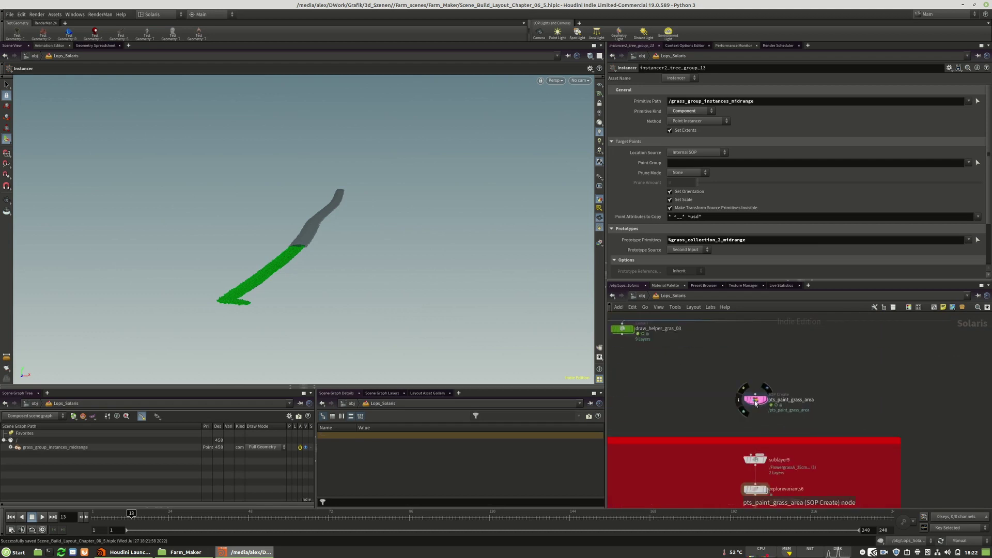
double_click(755, 401)
double_click(807, 415)
left_click(769, 424)
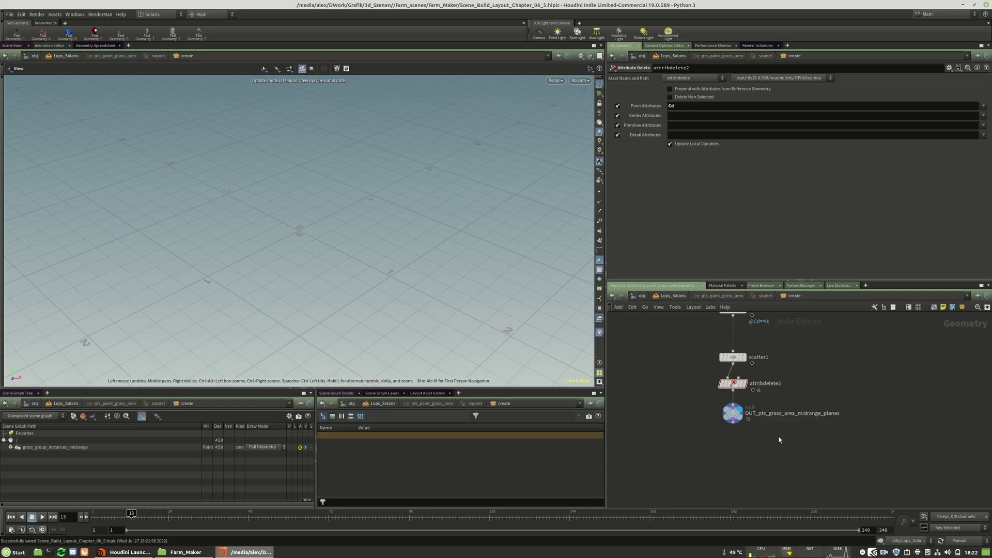
scroll(772, 432, "down", 4)
key("u")
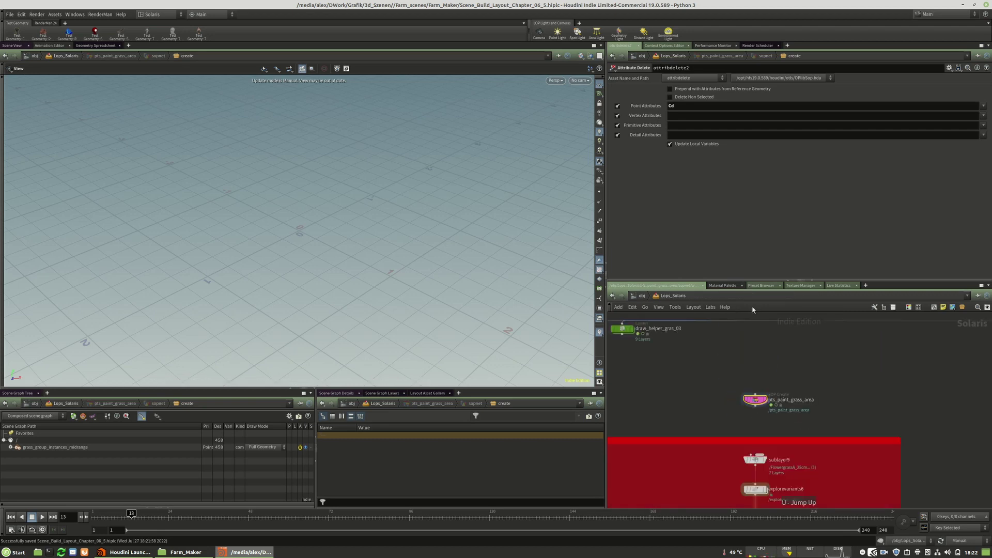
Step: Point object_merge1 inside instancer2_tree_group_13 to OUT_pts_grass_area_midrange_planes from the pts_paint_grass_area network
scroll(778, 445, "up", 3)
scroll(779, 449, "up", 2)
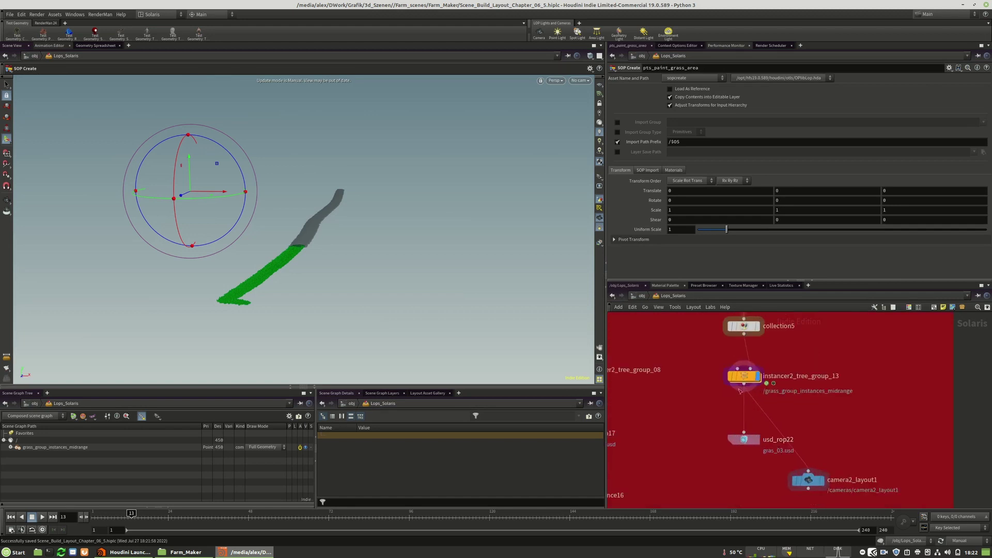
double_click(751, 387)
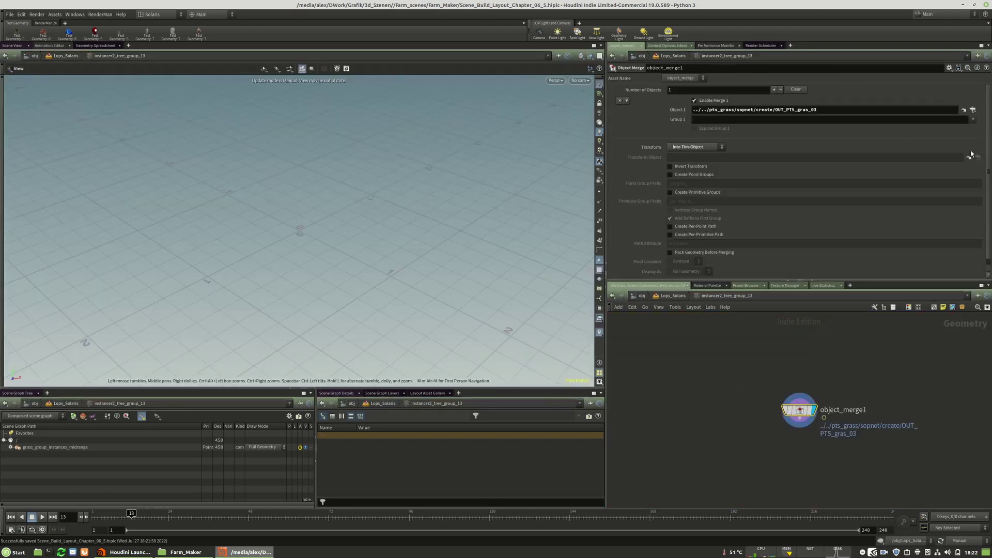
left_click(973, 109)
left_click(919, 96)
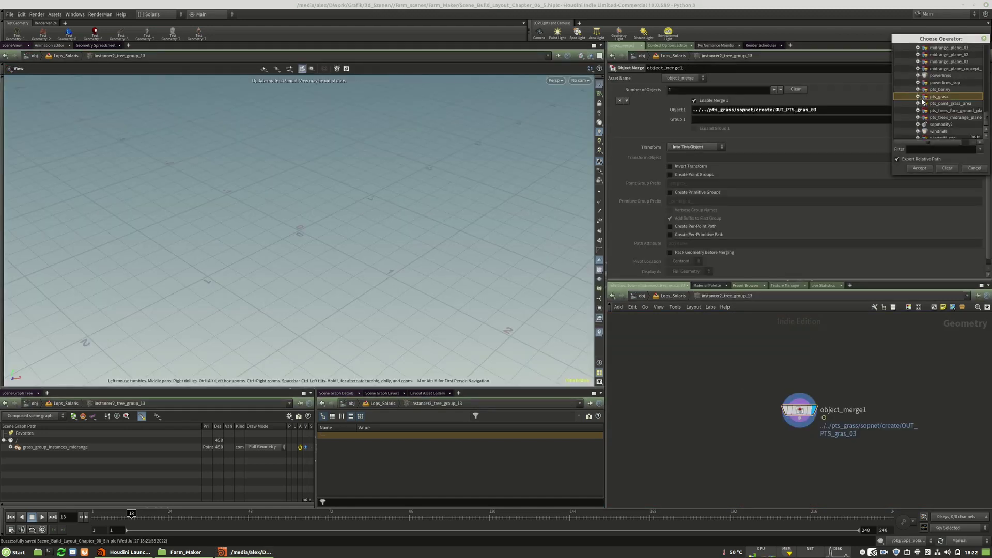
left_click_drag(893, 176, 702, 251)
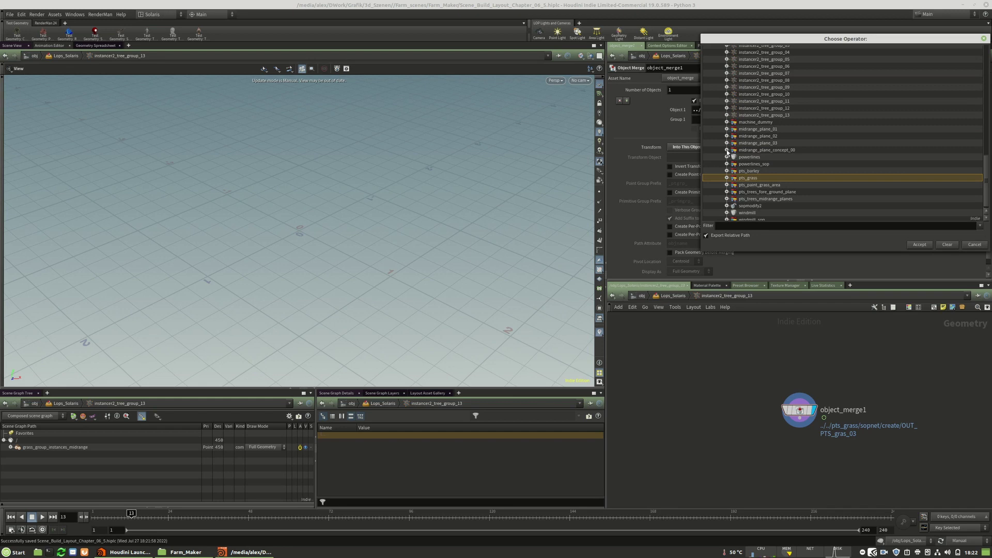
scroll(727, 151, "up", 9)
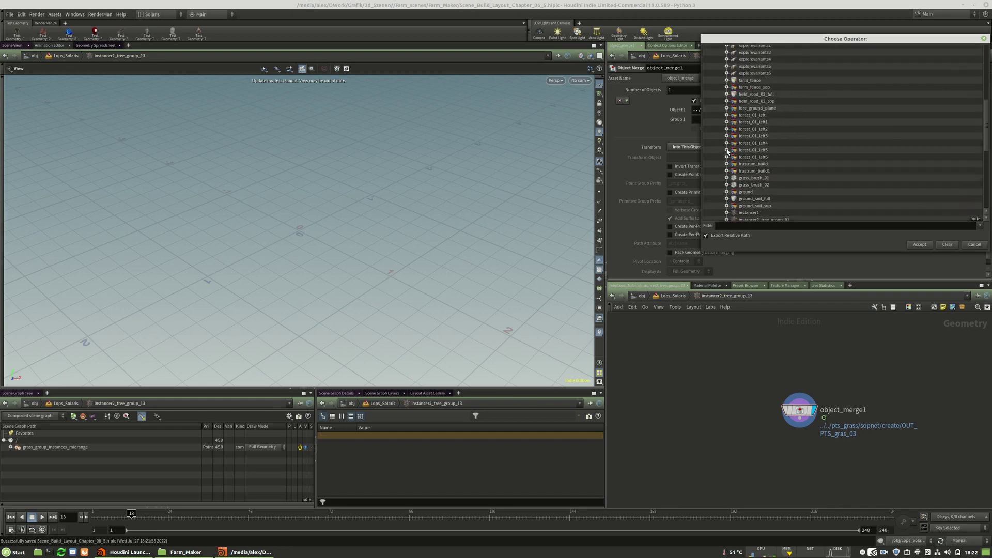
scroll(727, 151, "up", 10)
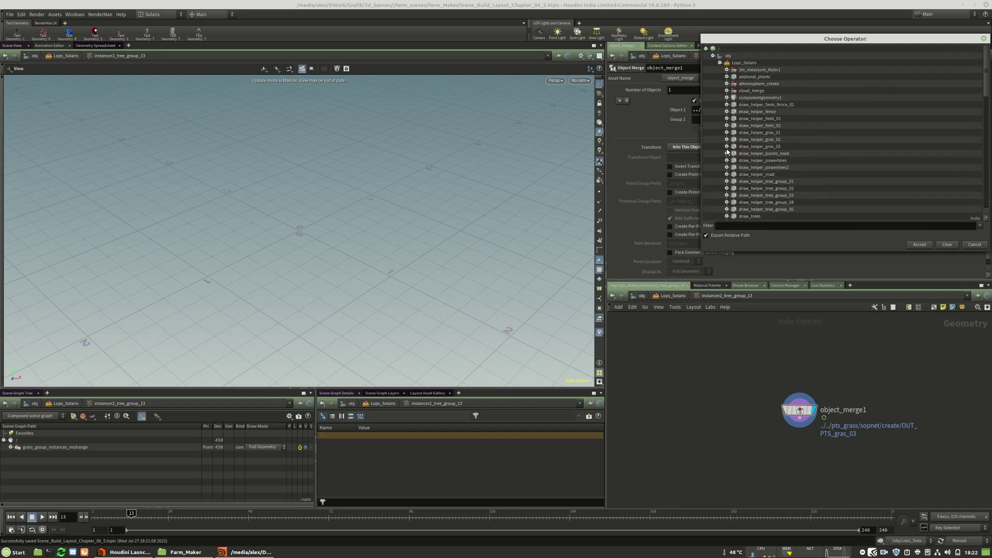
scroll(727, 151, "down", 15)
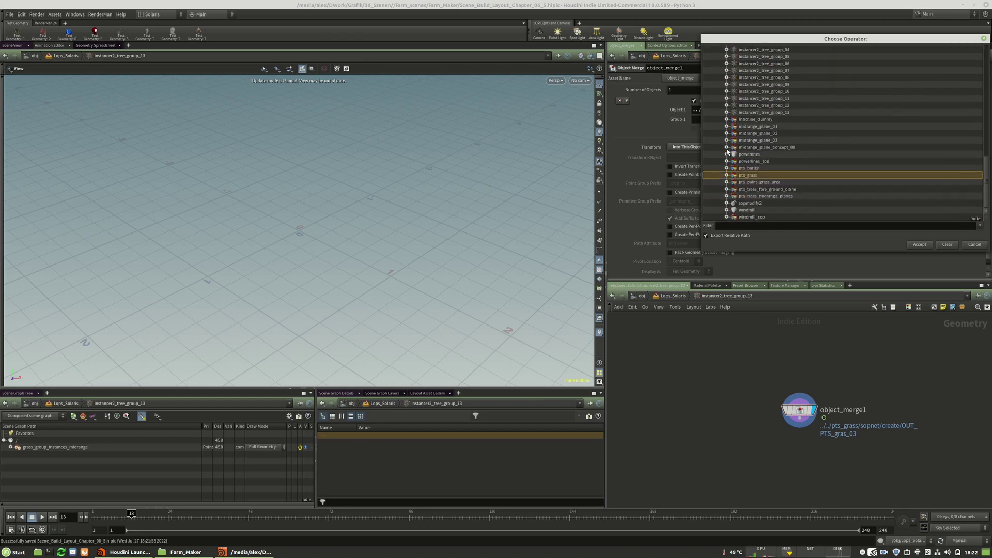
left_click(727, 182)
left_click(734, 189)
left_click(742, 204)
scroll(775, 196, "down", 1)
left_click(811, 189)
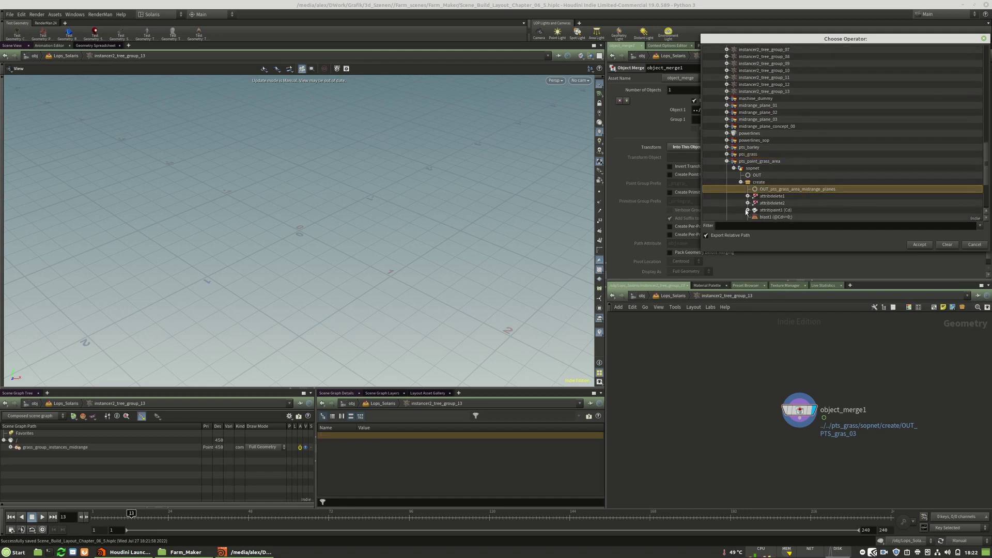
left_click(921, 244)
key("u")
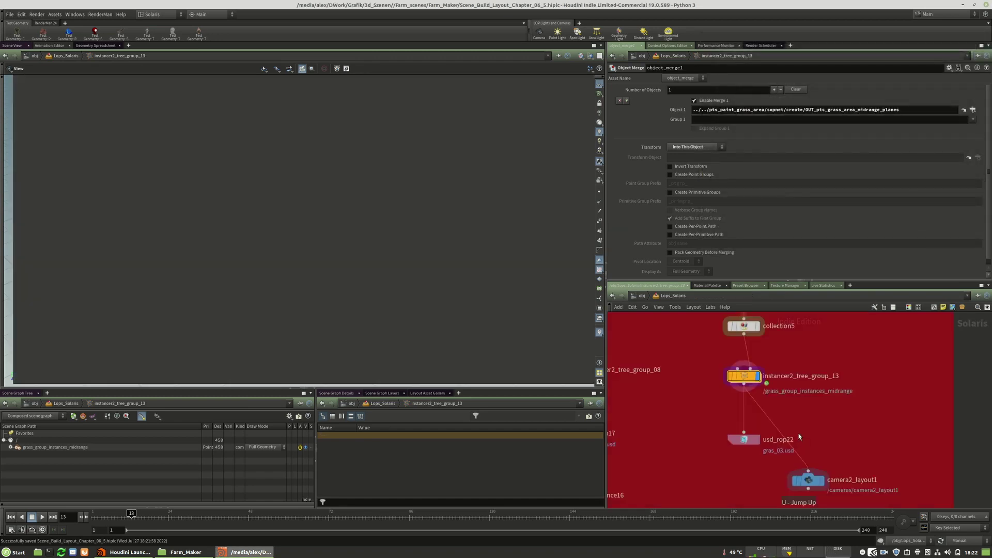
Step: Set the update mode to On Mouse Up and expand grass_group_instances_midrange in the scene graph
middle_click_drag(851, 423, 844, 370)
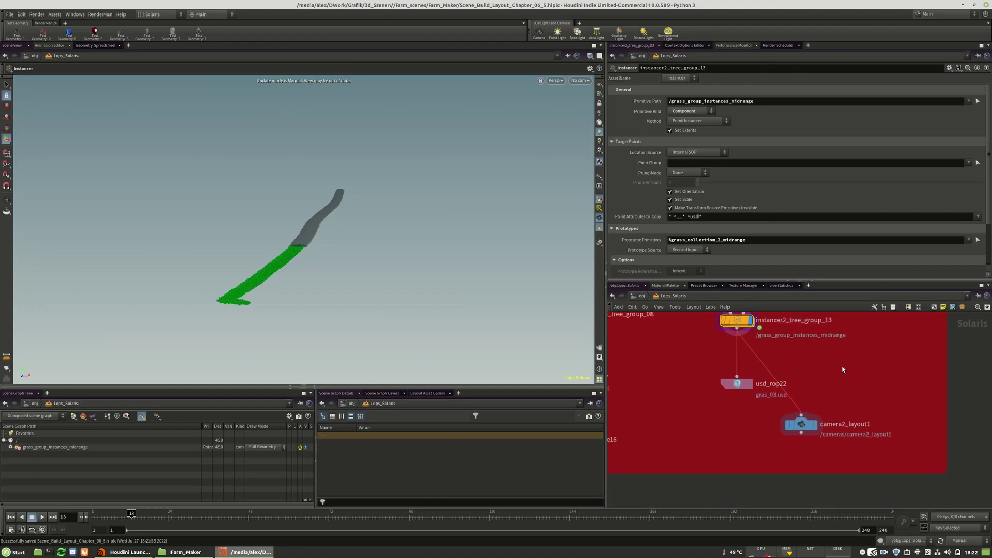
left_click(964, 544)
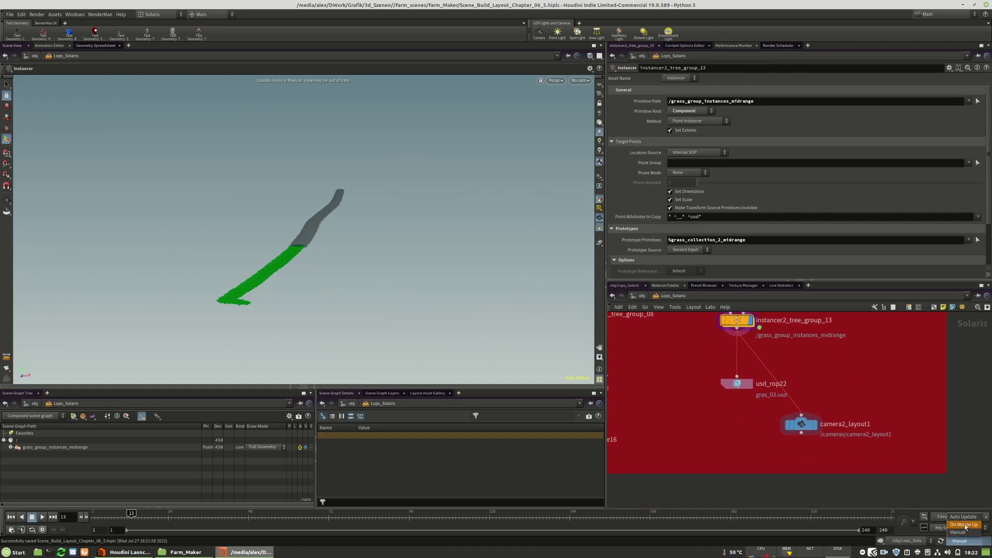
left_click(962, 531)
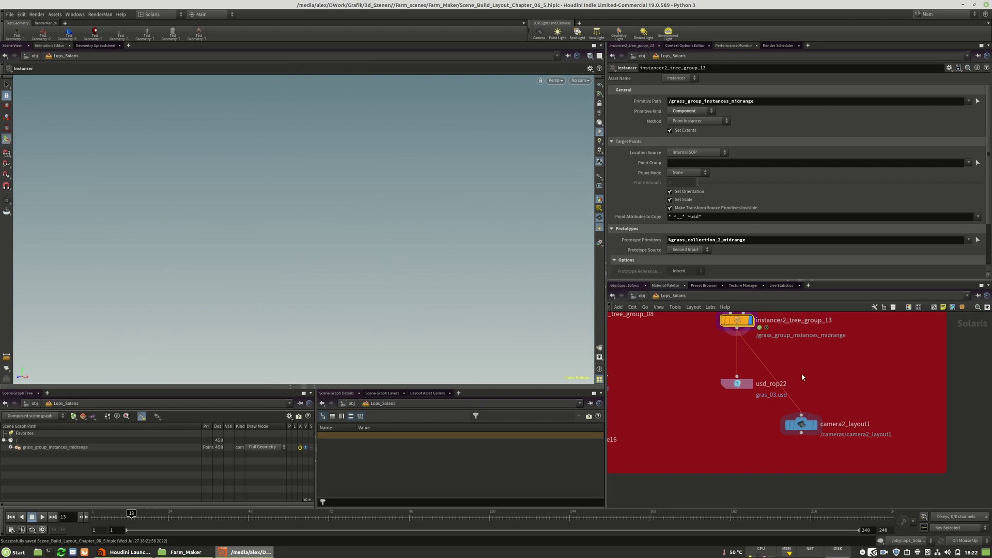
middle_click_drag(802, 377, 830, 414)
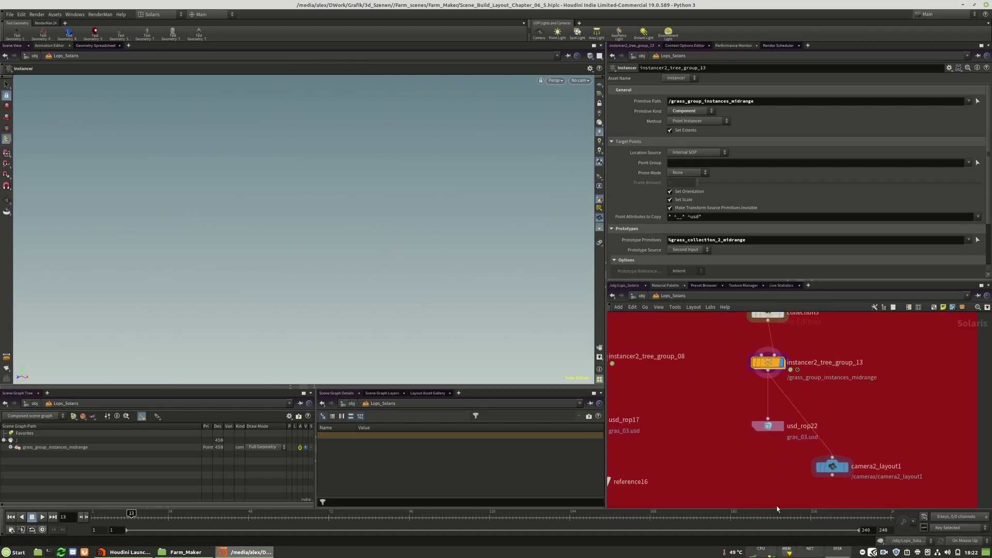
left_click_drag(270, 237, 330, 192, "alt")
scroll(798, 323, "down", 3)
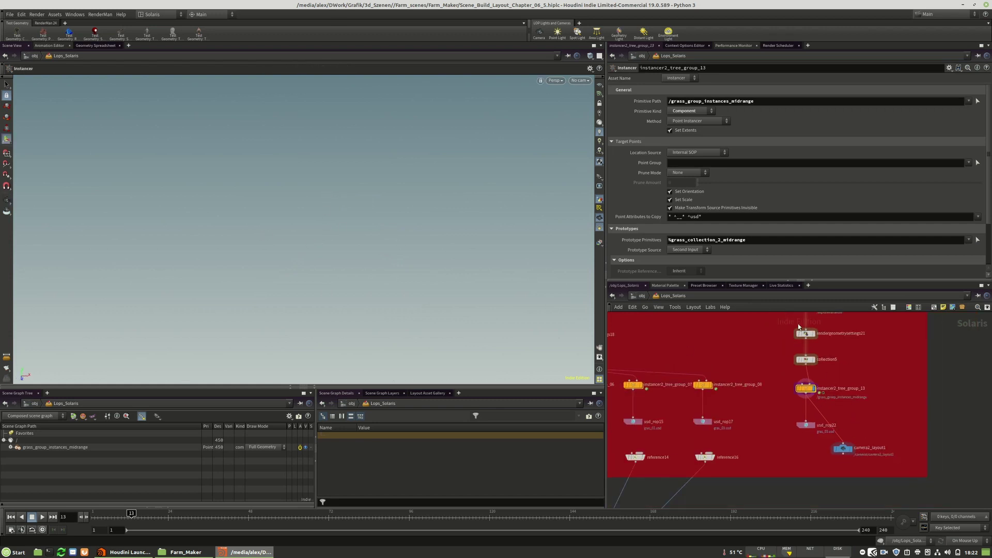
left_click(10, 448)
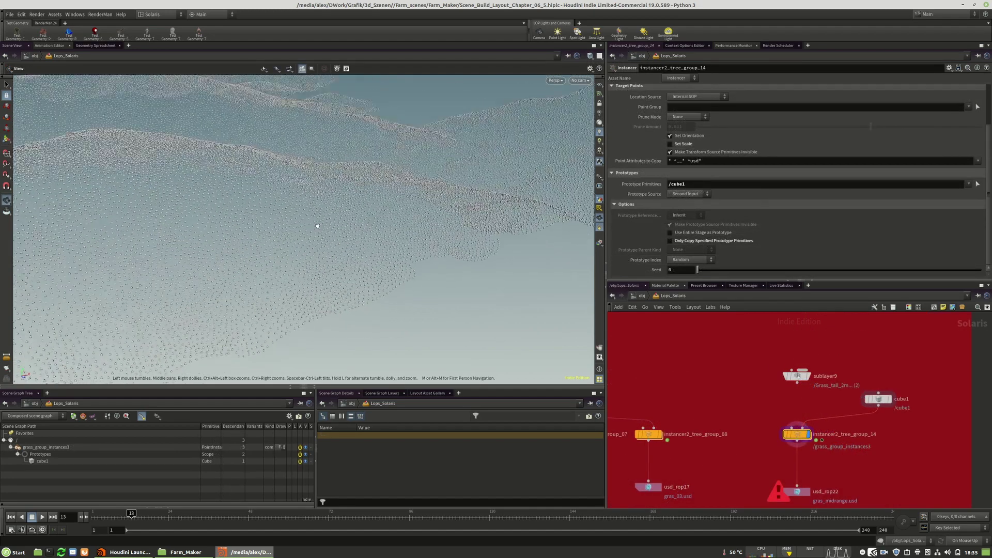
Step: Inspect the cube instances up close and move sublayer9 and cube1 further above instancer2_tree_group_14
right_click_drag(317, 226, 462, 250)
middle_click_drag(851, 374, 846, 398)
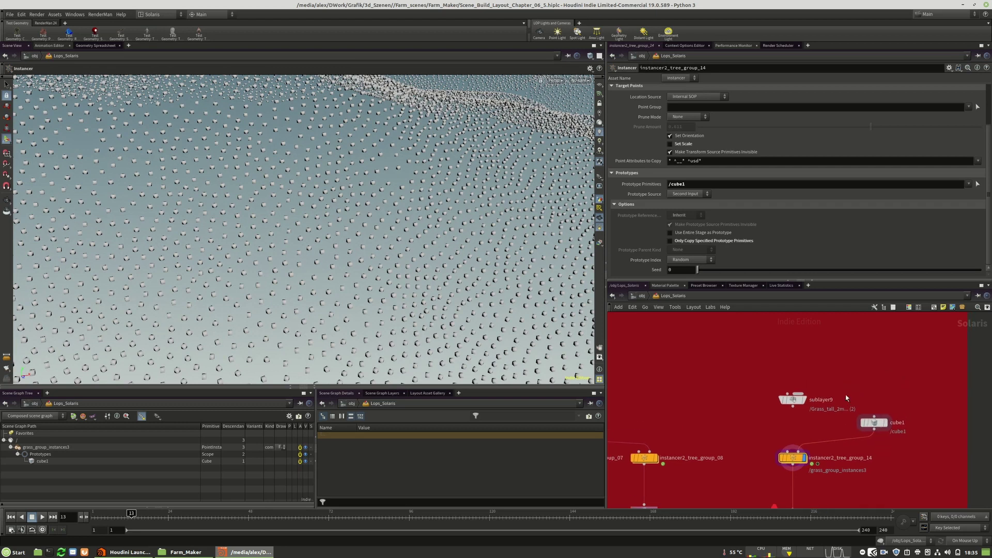
left_click_drag(792, 400, 766, 357)
left_click_drag(874, 425, 839, 388)
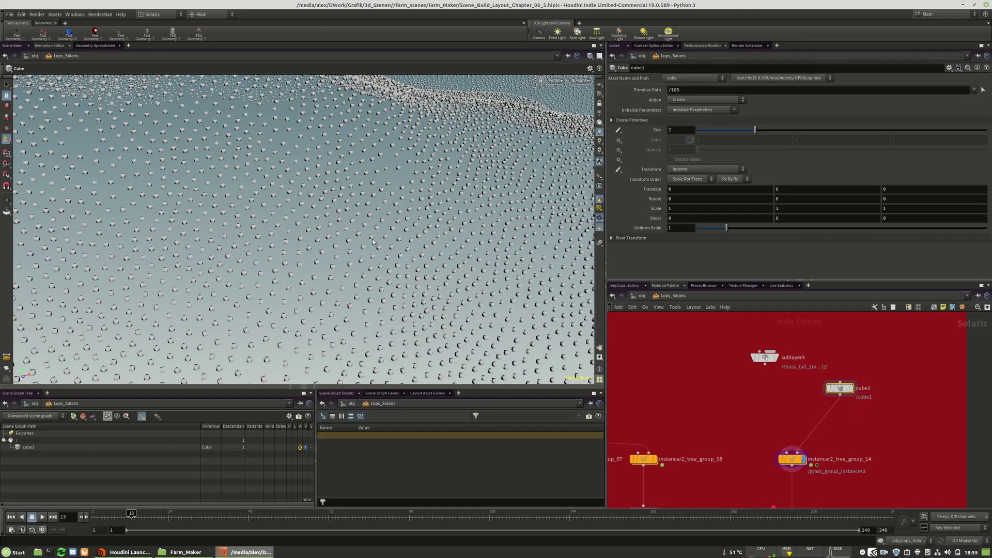
mouse_move(409, 261)
left_mouse_down("alt")
mouse_move(407, 194)
mouse_move(422, 254)
left_mouse_up("alt")
Step: Reroute the prototype input of instancer2_tree_group_14 from cube1 to sublayer9, and delete sublayer9
left_click_drag(826, 412, 769, 377)
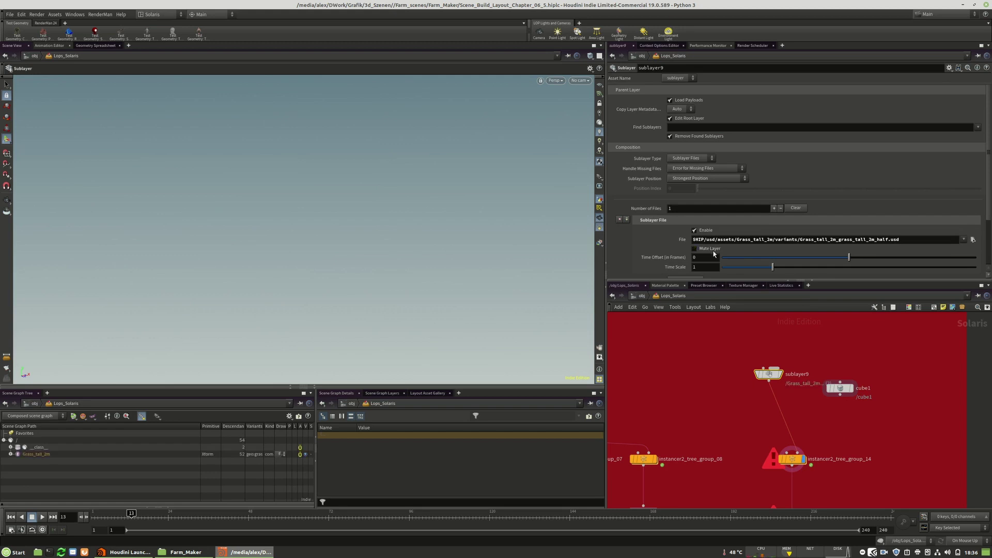
left_click_drag(841, 390, 859, 370)
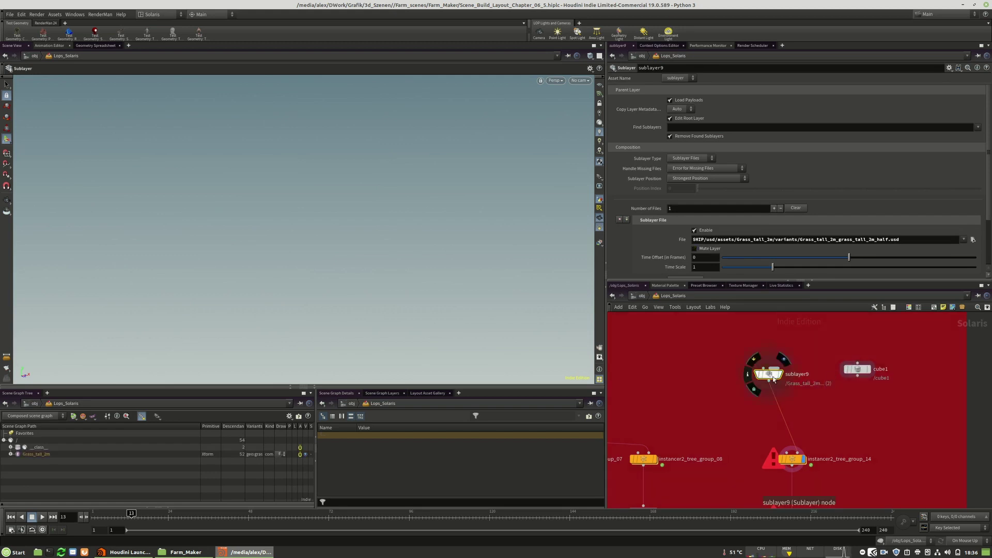
left_click_drag(773, 379, 760, 354)
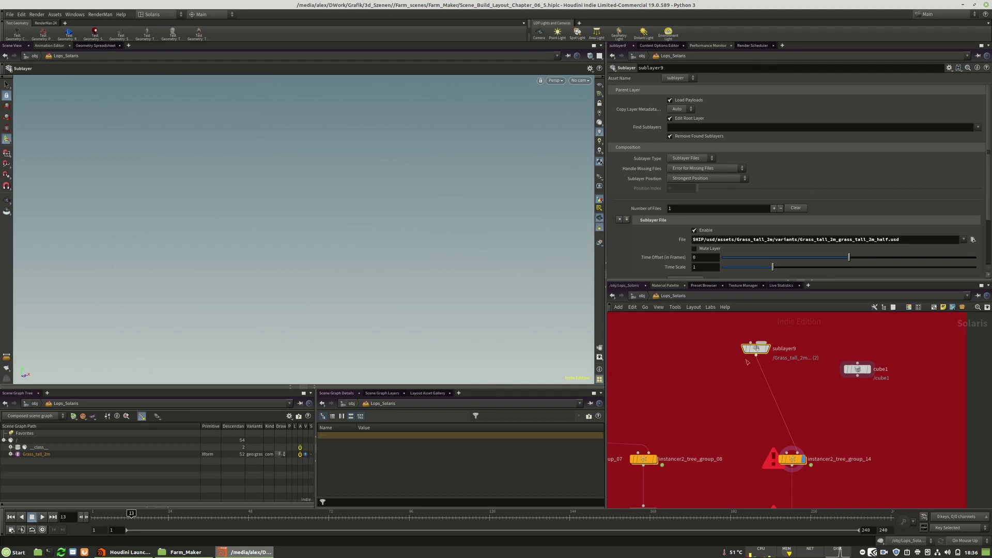
key("Delete")
key("Tab")
type("ref")
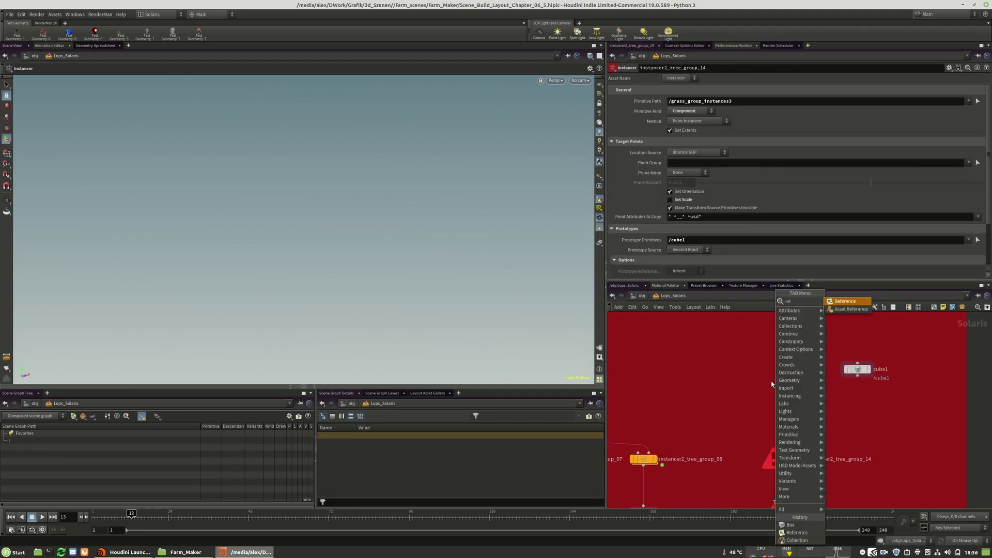
left_click(845, 301)
left_click(775, 375)
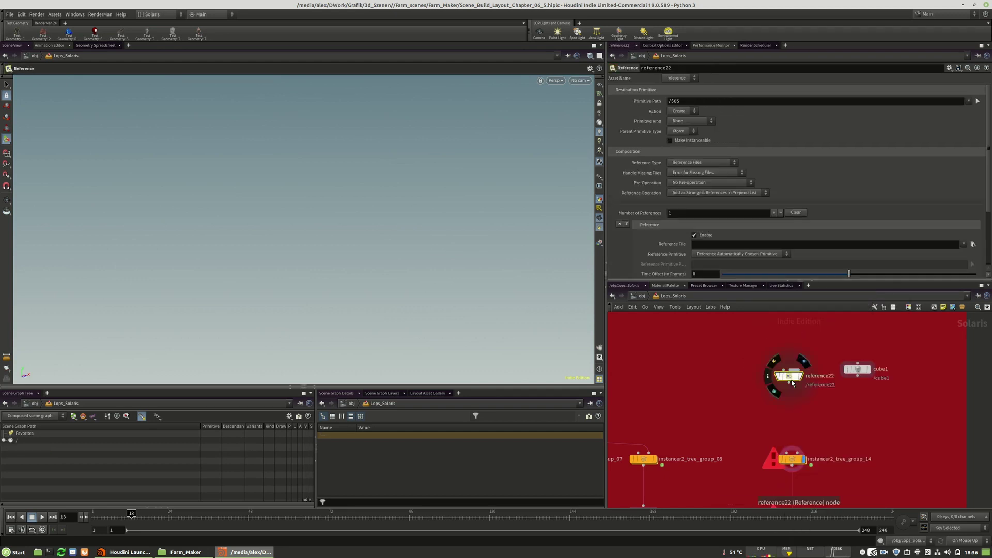
key("Delete")
Step: Add an Asset Reference node beside cube1 and load Grass_tall_2m_grass_tall_2m_half.usd from the Grass_tall_2m variants folder as its reference file
key("Tab")
type("ass")
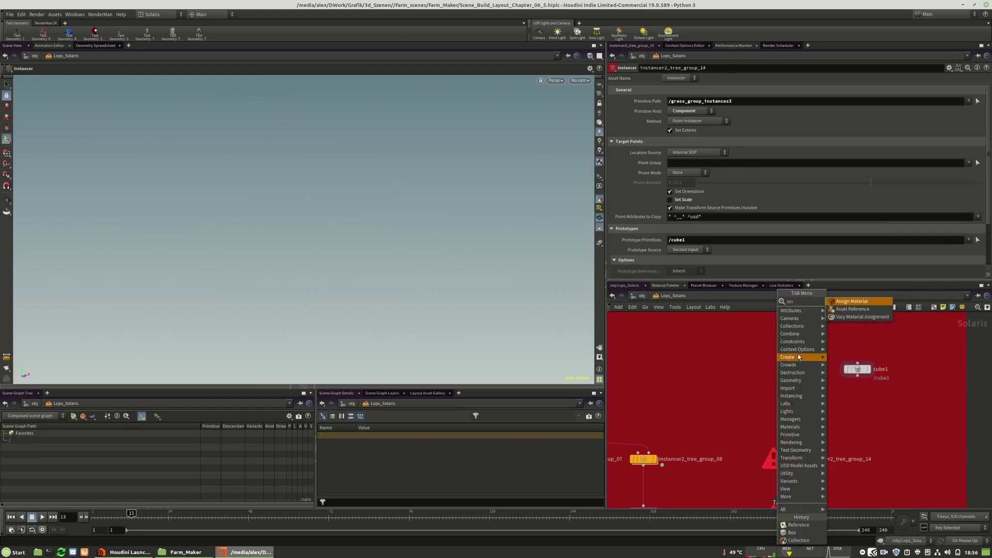
left_click(846, 309)
left_click(780, 369)
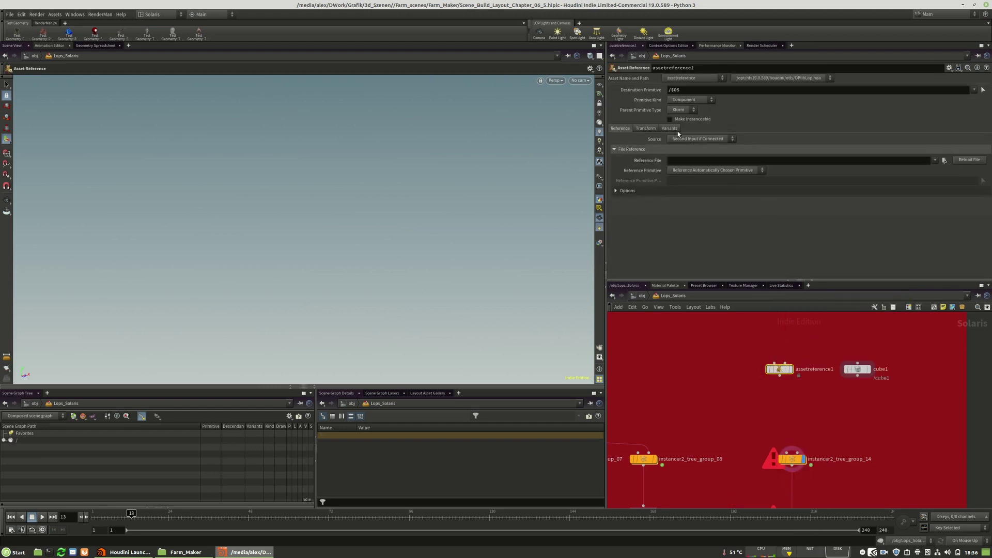
left_click(944, 161)
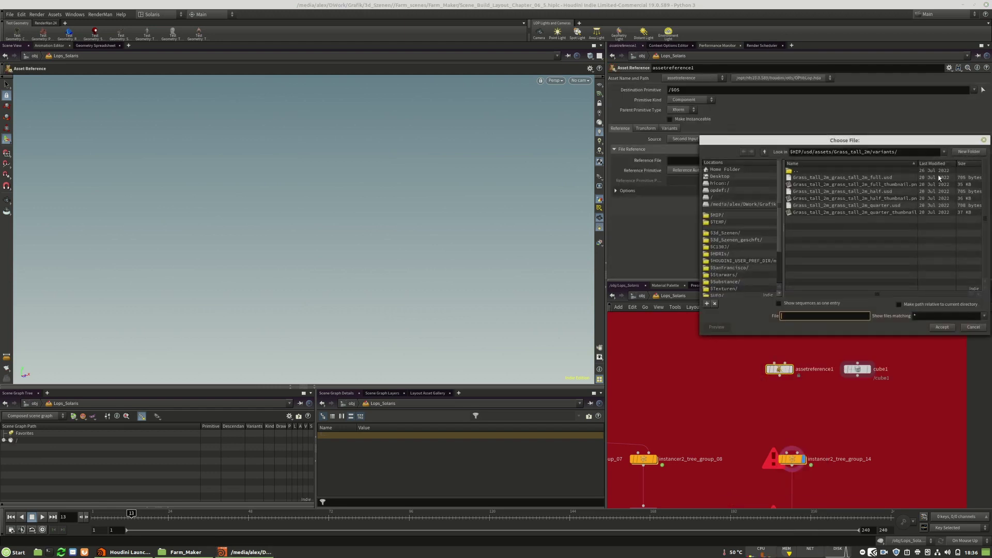
double_click(860, 192)
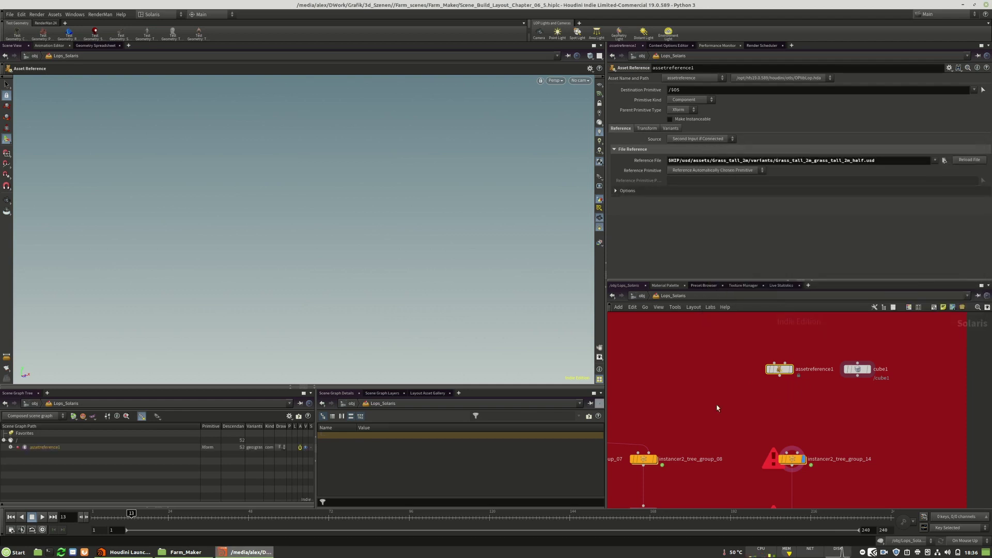
Step: Display assetreference1 and expand its hierarchy in the scene graph
left_click(791, 369)
mouse_move(344, 260)
left_mouse_down("alt")
mouse_move(334, 325)
mouse_move(327, 262)
left_mouse_up("alt")
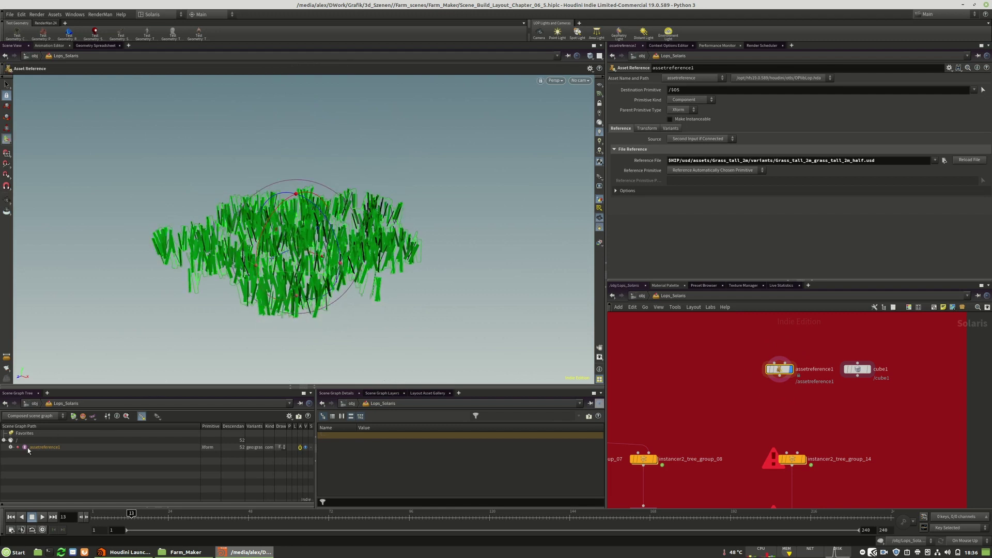
left_click(10, 448)
left_click(11, 448)
left_click(10, 447)
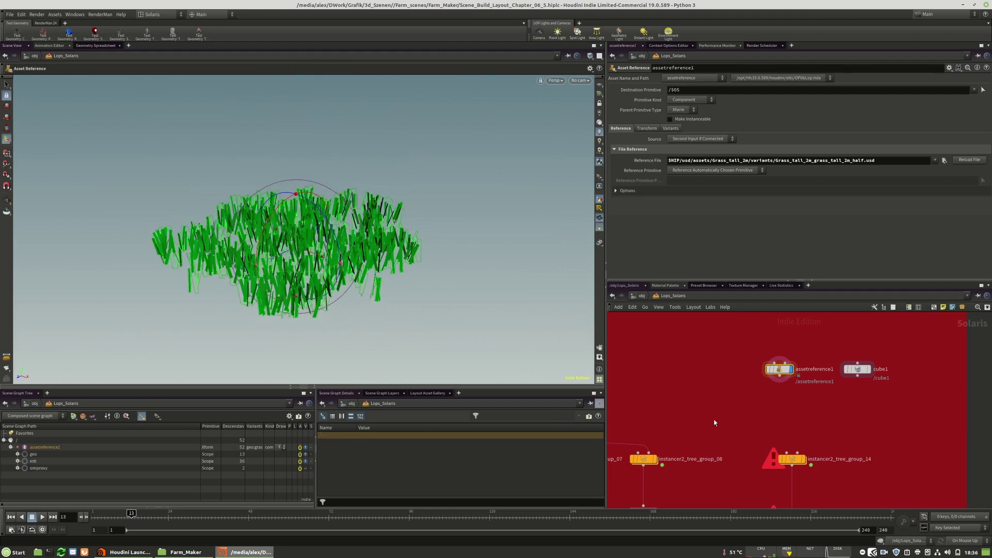
Step: Connect assetreference1 to the prototype input of instancer2_tree_group_14, display the instancer, and set its Prototype Primitives to /assetreference1
left_click_drag(798, 453, 780, 376)
left_click(804, 459)
left_click(793, 460)
left_click_drag(38, 448, 432, 341)
left_click_drag(699, 243, 699, 247)
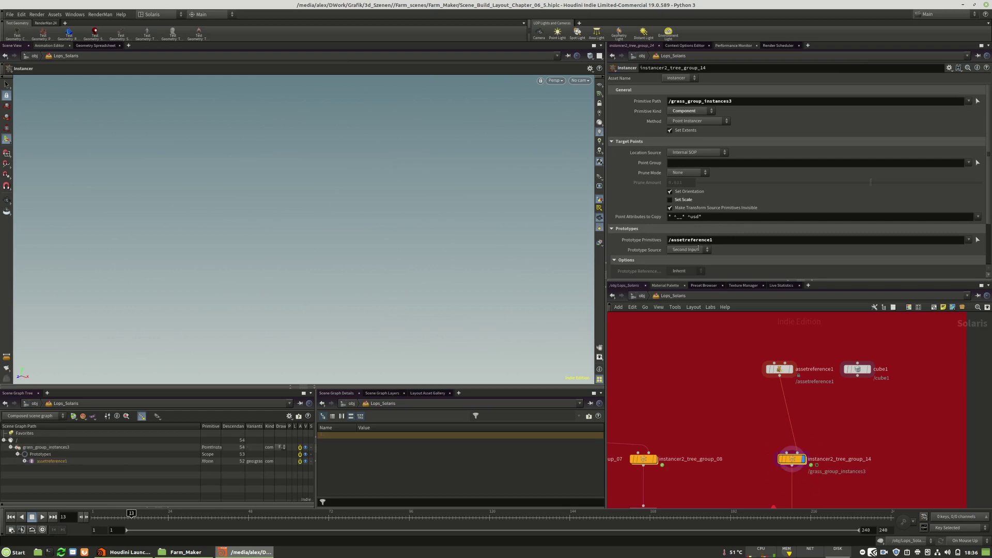
Step: Set the viewport shading to Wireframe Bounding Box
key("Escape")
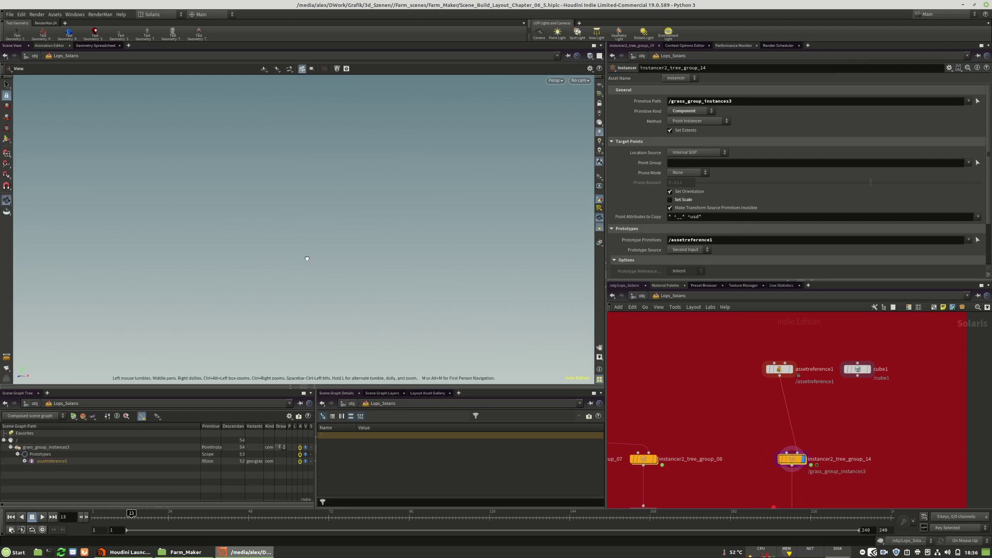
key("Return")
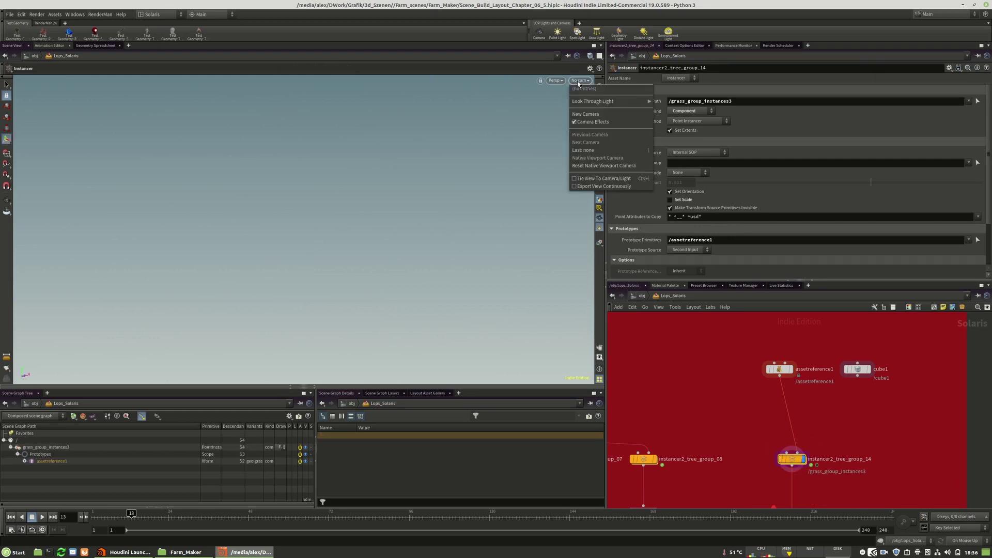
left_click(557, 80)
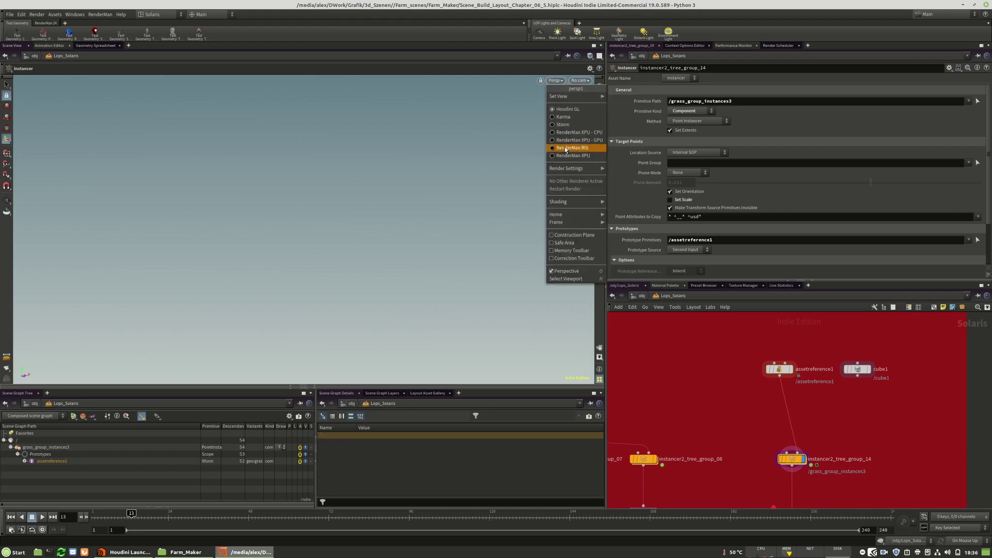
mouse_move(563, 202)
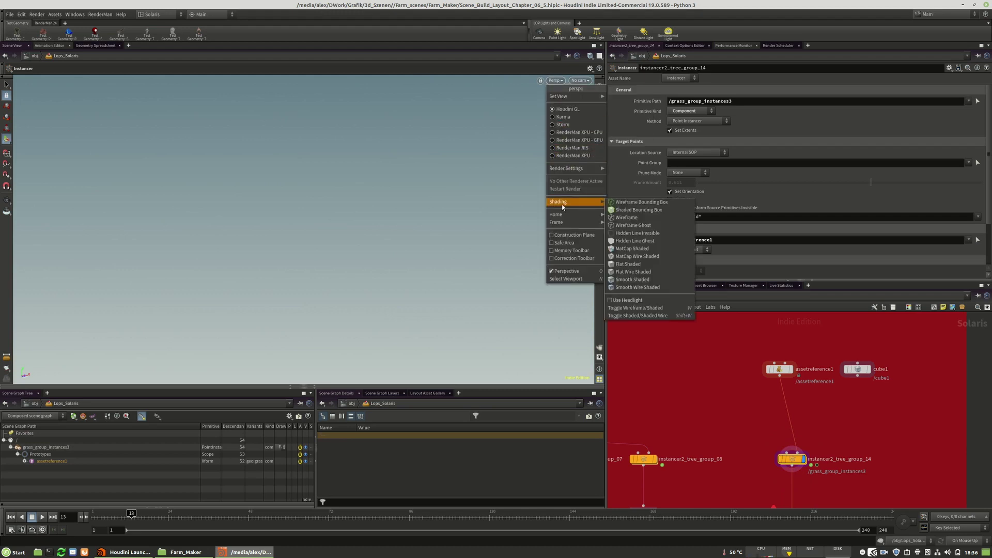
left_click(629, 202)
key("Escape")
Step: Switch the viewport shading to Smooth Shaded and examine the distribution of the grass instances
left_click_drag(453, 234, 532, 165)
scroll(501, 260, "up", 5)
left_click(590, 56)
left_click(621, 143)
left_click_drag(367, 221, 408, 256)
scroll(310, 231, "up", 5)
scroll(896, 408, "down", 5)
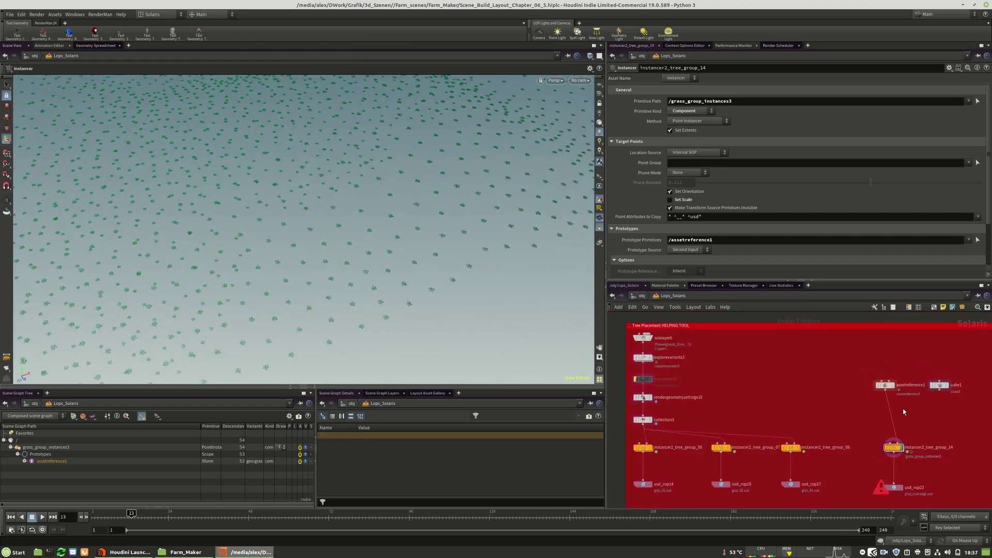
Step: Place a copy of the grass sublayer node near assetreference1 and wire it into the prototype input of instancer2_tree_group_14 instead of assetreference1
left_click_drag(745, 360, 863, 406, "alt")
scroll(904, 412, "up", 3)
middle_click_drag(909, 417, 871, 414)
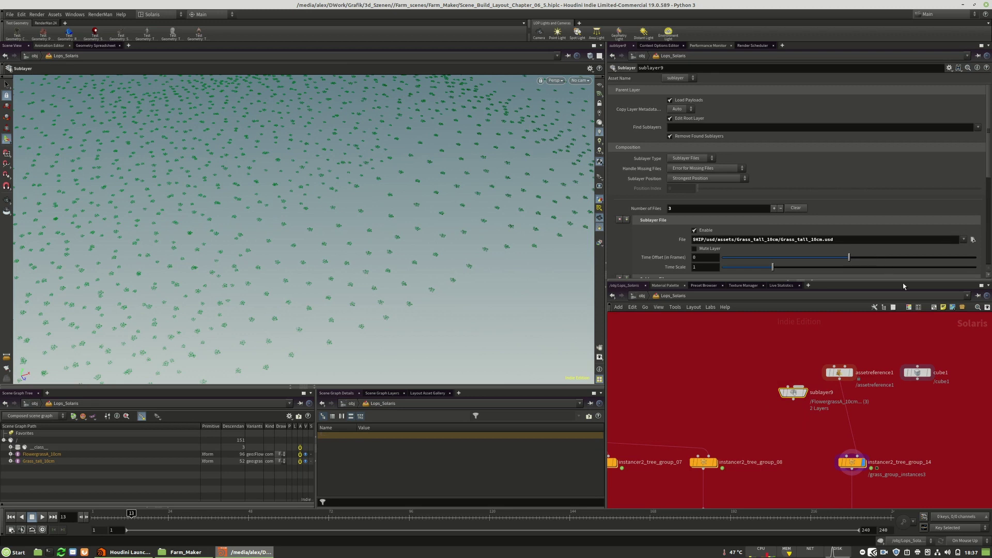
left_click_drag(854, 439, 794, 399)
Step: Set the first sublayer file of sublayer9 to Grass_tall_2m_grass_tall_2m_half.usd from the Grass_tall_2m variants folder
left_click(973, 240)
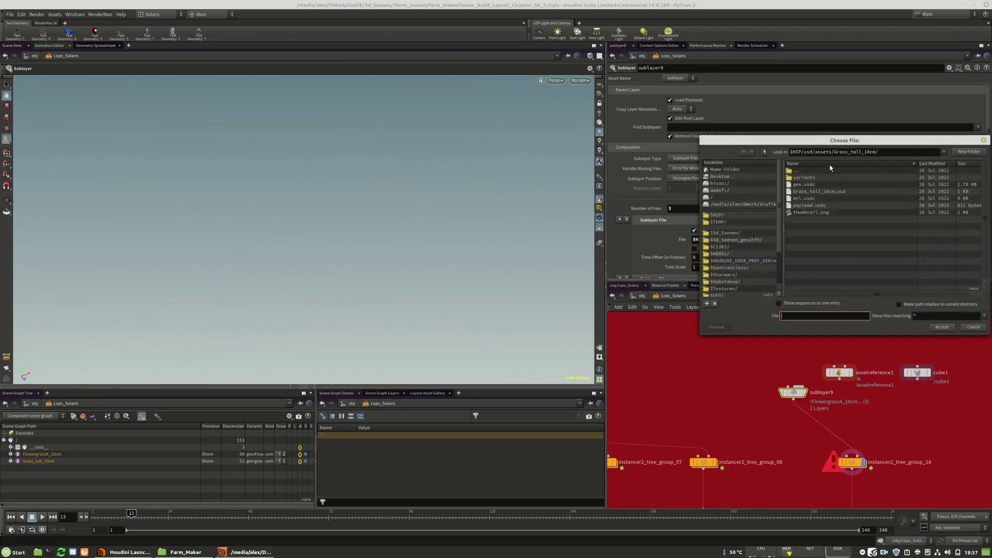
double_click(797, 171)
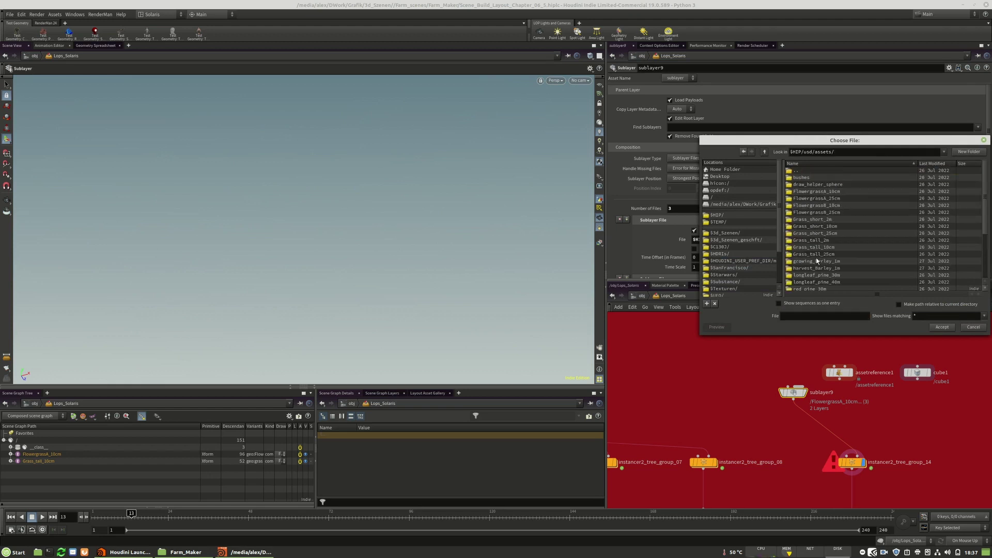
double_click(811, 240)
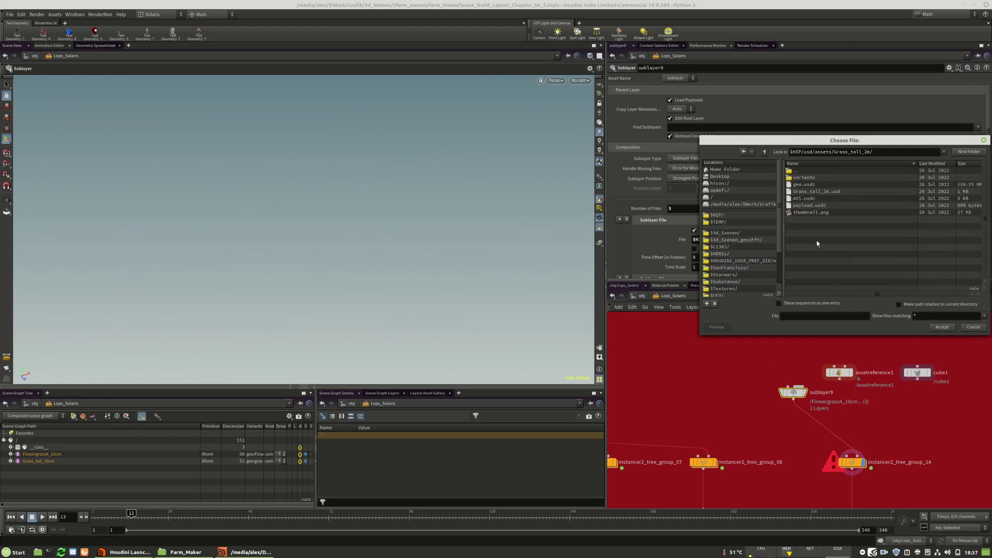
double_click(804, 177)
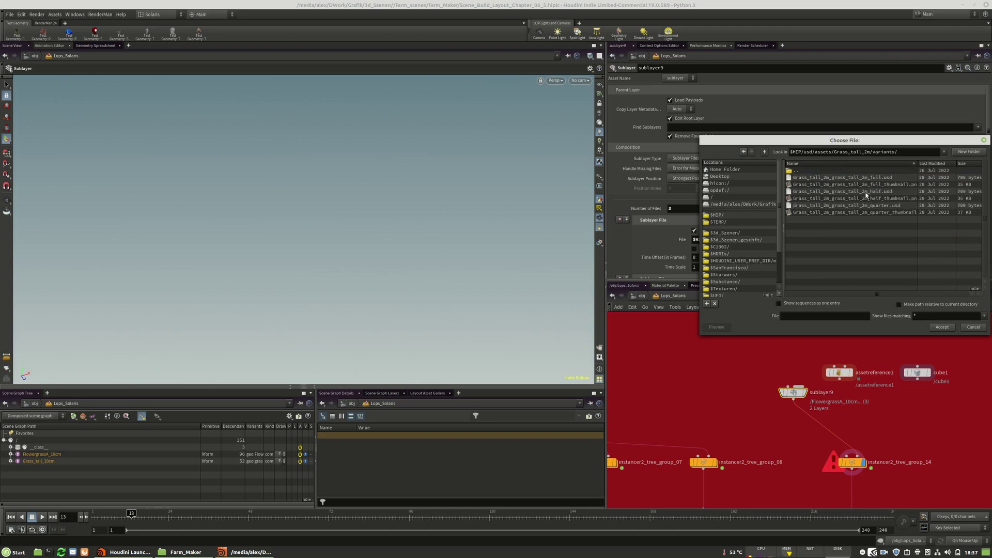
double_click(866, 191)
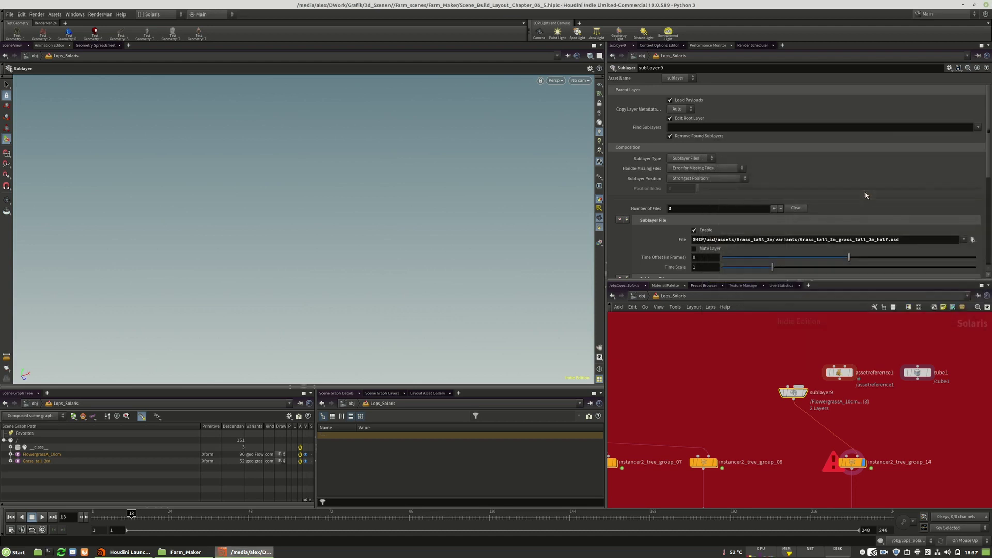
Step: Set the Prototype Primitives of instancer2_tree_group_14 to /FlowergrassA_10cm and /Grass_tall_2m from the scene graph
left_click(852, 463)
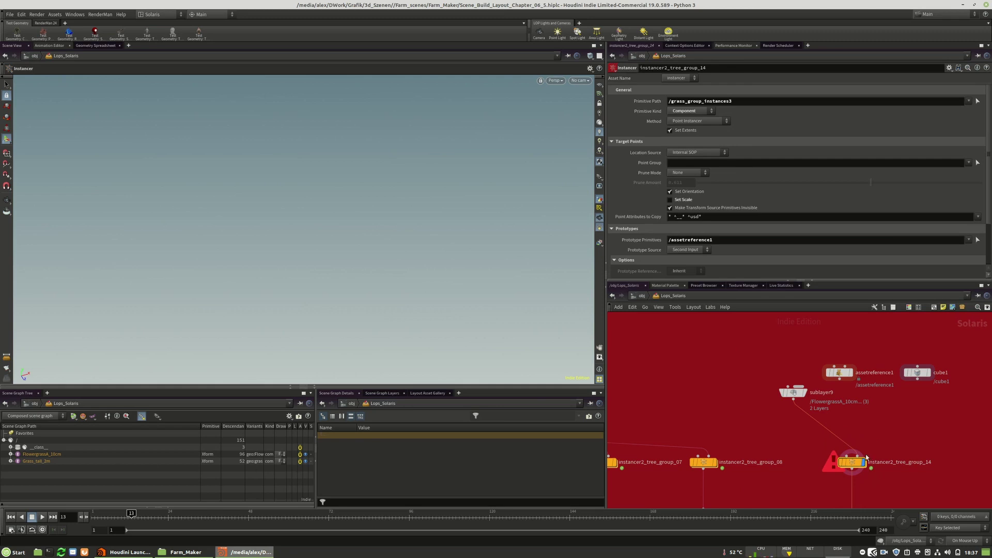
left_click(791, 392)
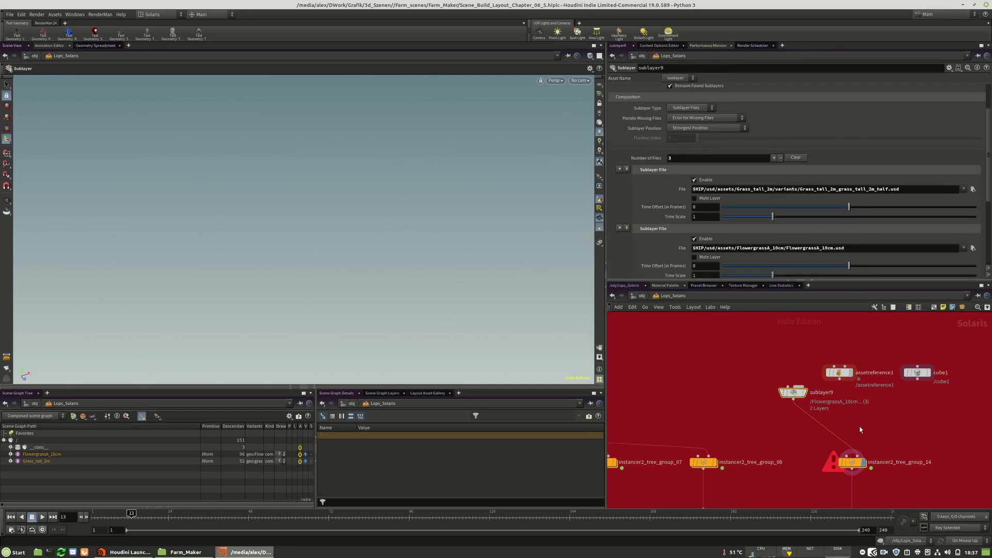
left_click(851, 462)
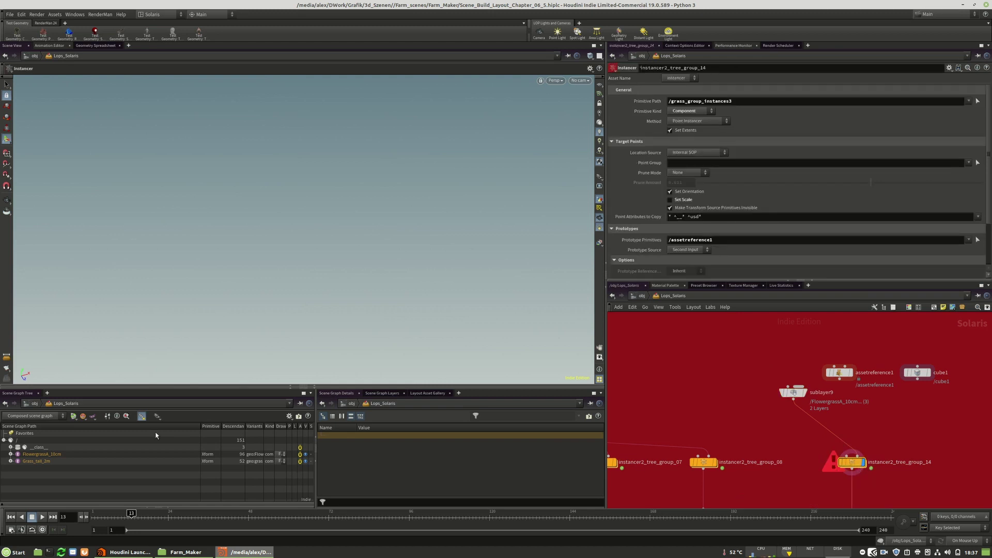
left_click(43, 455)
left_click(35, 460, "shift")
left_click_drag(35, 457, 729, 244)
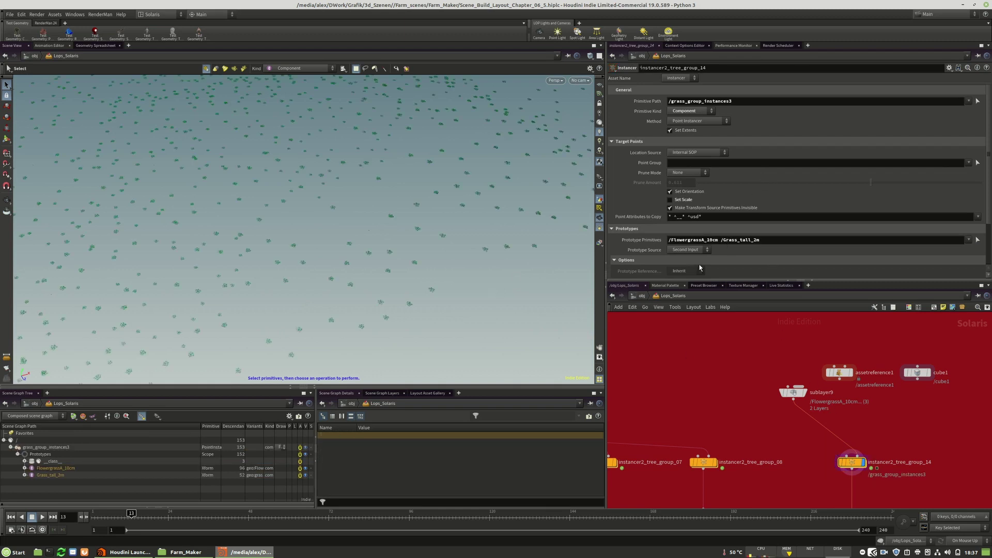
Step: Clear the Prototype Primitives of instancer2_tree_group_14
left_click(734, 240)
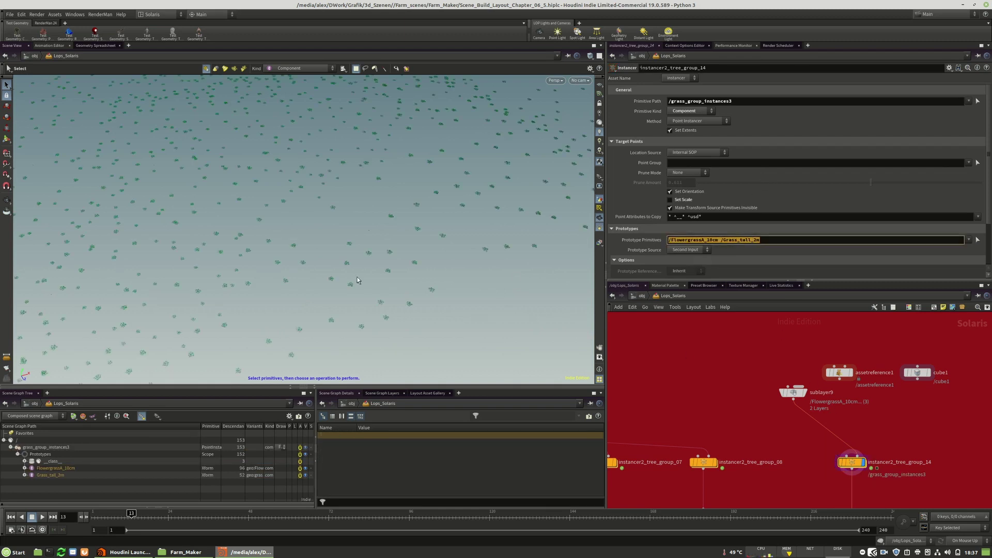
key("BackSpace")
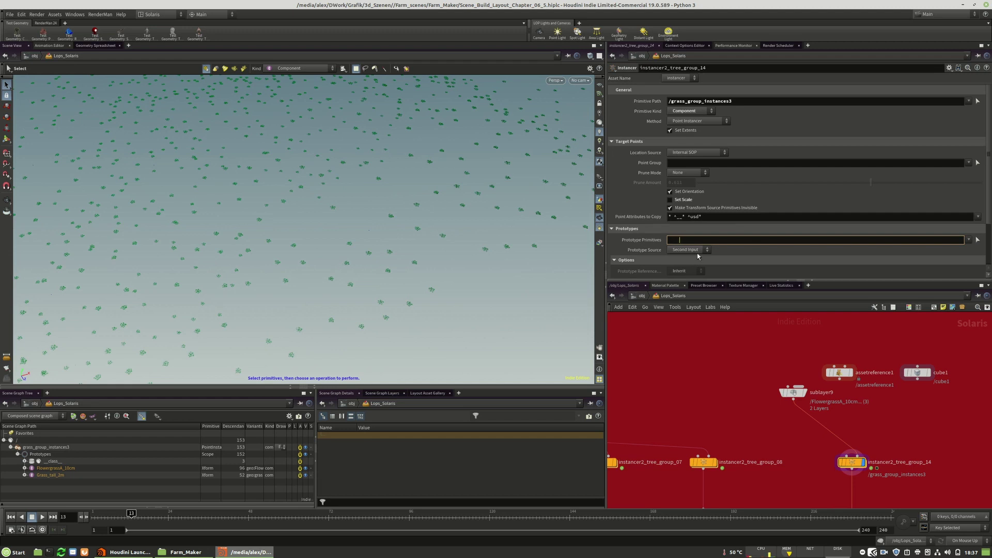
key("Return")
Step: Insert a Collection node between sublayer9 and instancer2_tree_group_14
key("Tab")
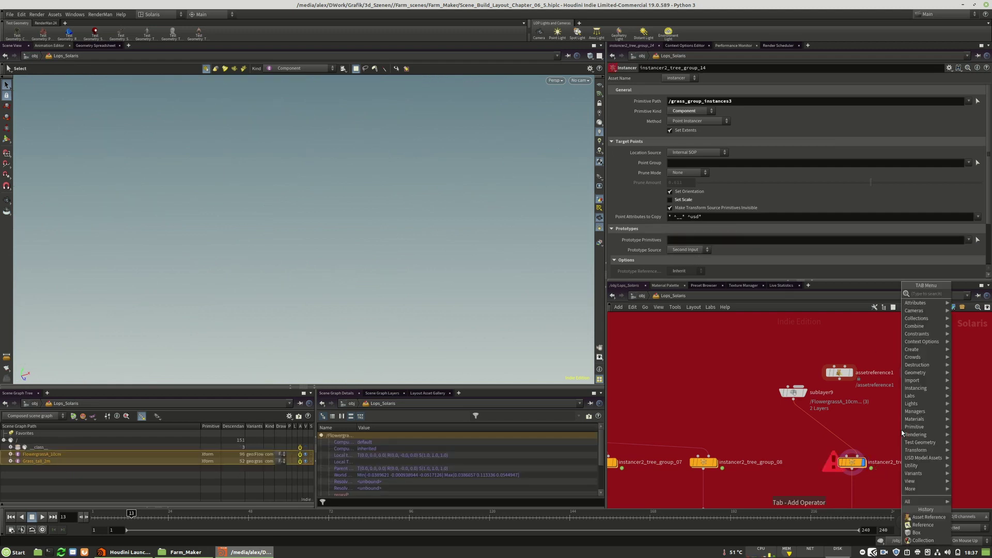
type("col")
left_click(863, 294)
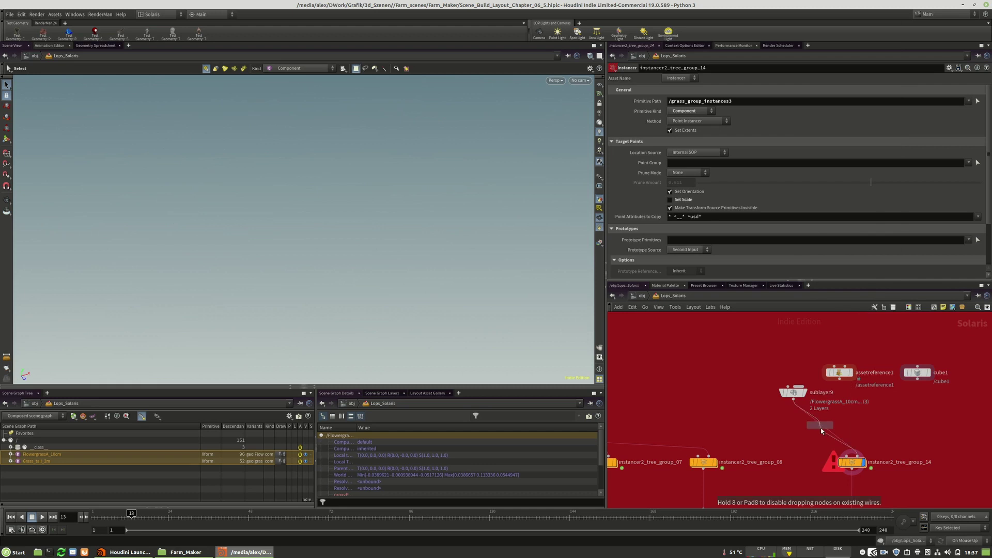
left_click(853, 435)
Step: Set the collection's primitives to /FlowergrassA_10cm and /Grass_tall_2m, and display the collection node
left_click(685, 163)
key("ctrl+a")
key("BackSpace")
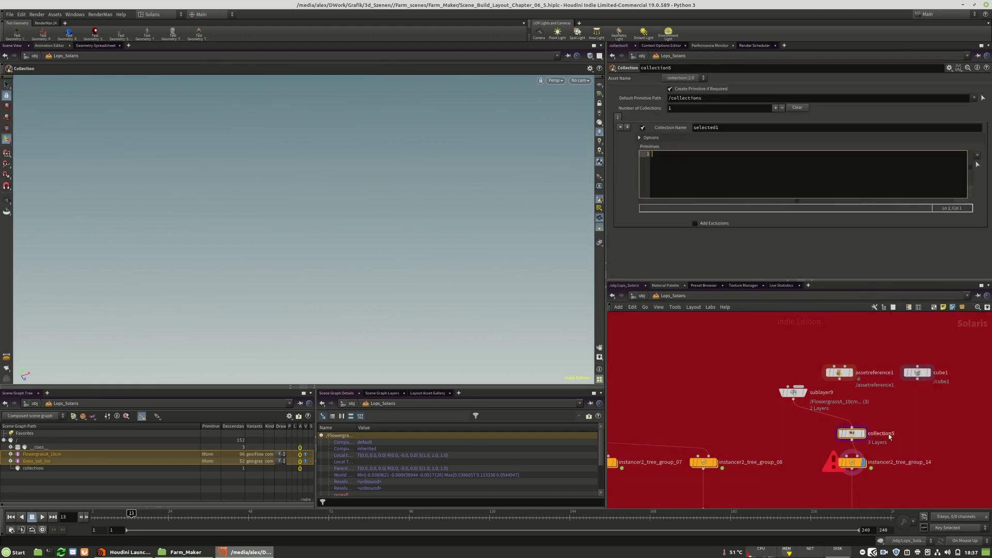
left_click(75, 453)
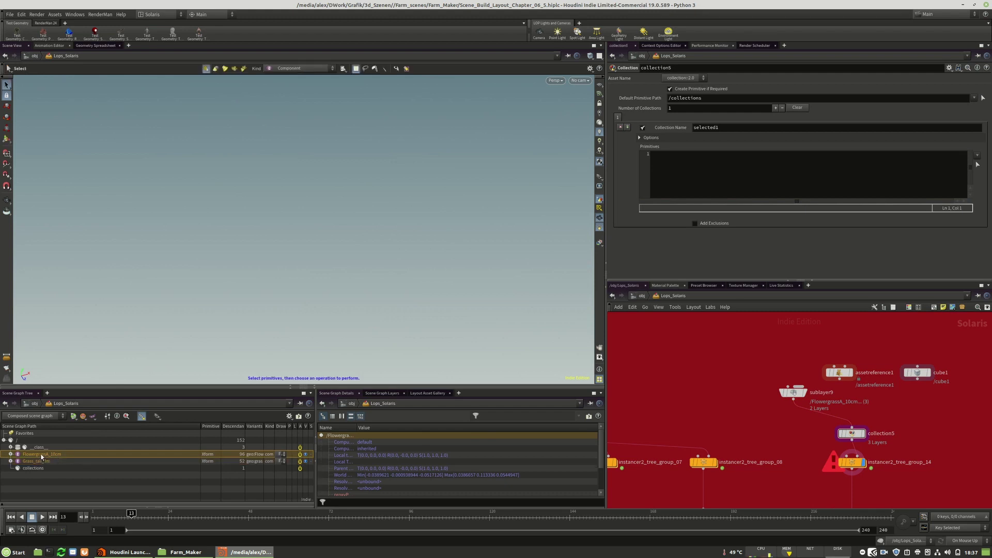
left_click_drag(656, 156, 656, 156)
left_click_drag(664, 169, 661, 168)
left_click(853, 434)
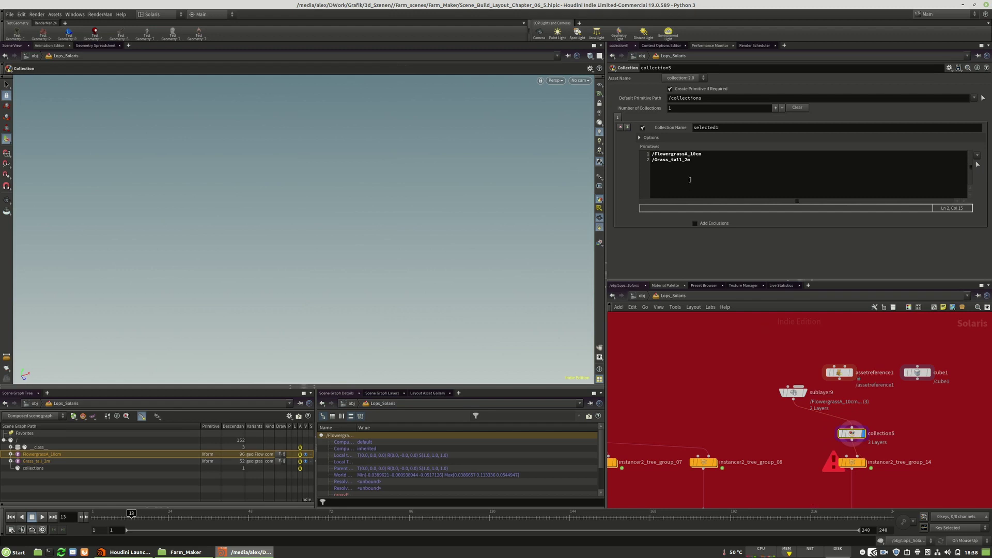
Step: Name the collection grass_midrange_collection and set the Prototype Primitives of instancer2_tree_group_14 to %grass_midrange_collection
double_click(727, 127)
key("BackSpace")
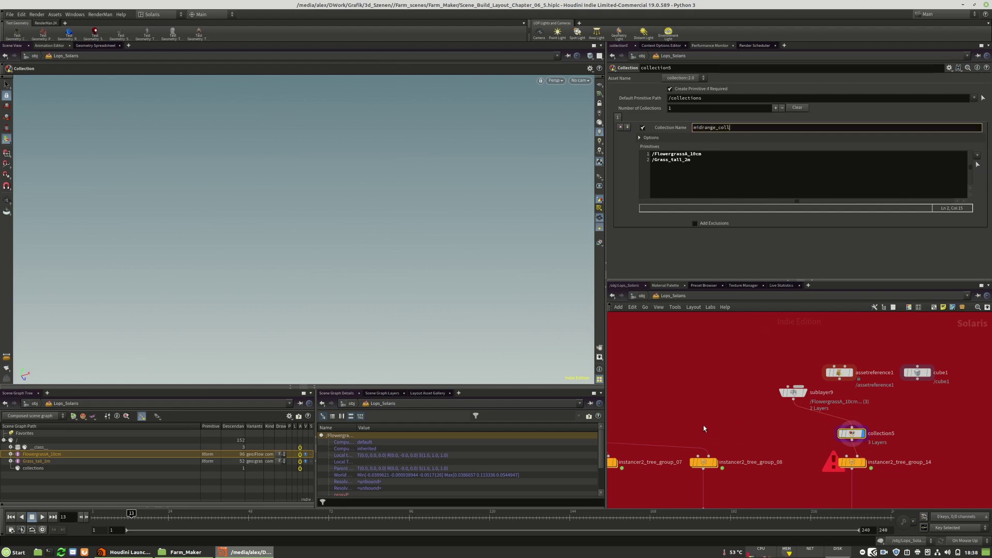
type("grass_")
key("Return")
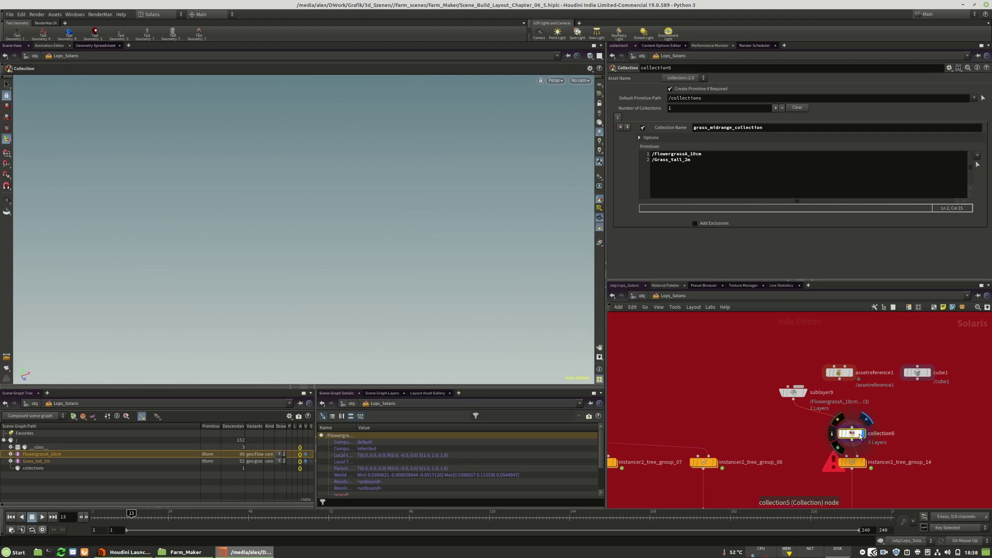
left_click(851, 461)
left_click(680, 240)
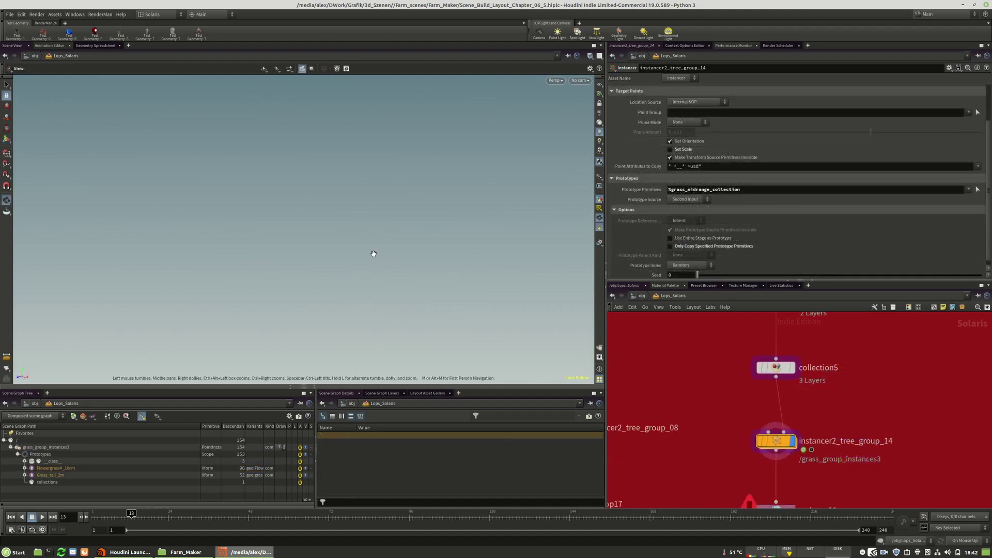
Step: Change the viewport shading to Wireframe
left_click(590, 56)
left_click(601, 74)
scroll(458, 242, "up", 5)
left_click(593, 55)
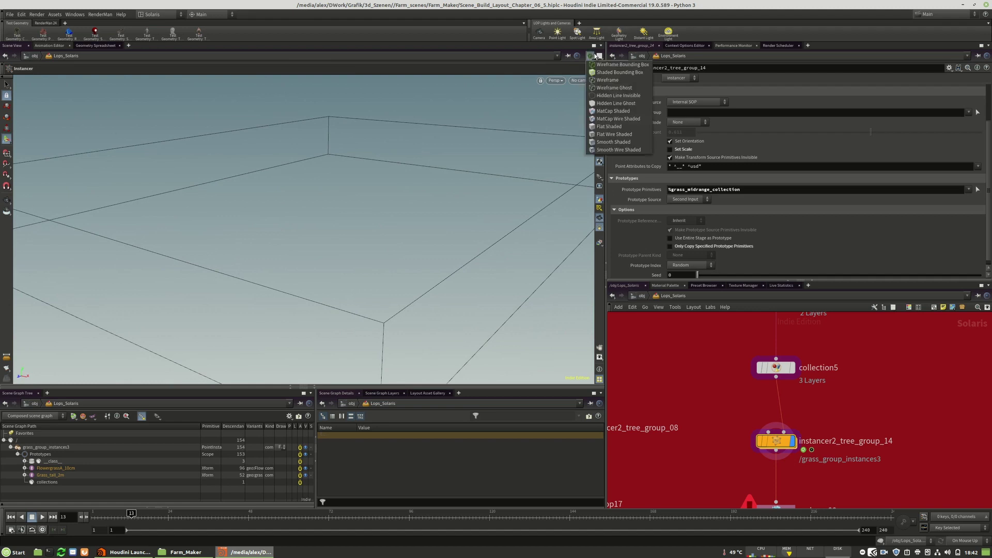
left_click(607, 80)
Step: Examine the size and distribution of the two instanced grass types across the terrain, from close up and from afar
left_click_drag(423, 280, 357, 269)
scroll(426, 271, "up", 8)
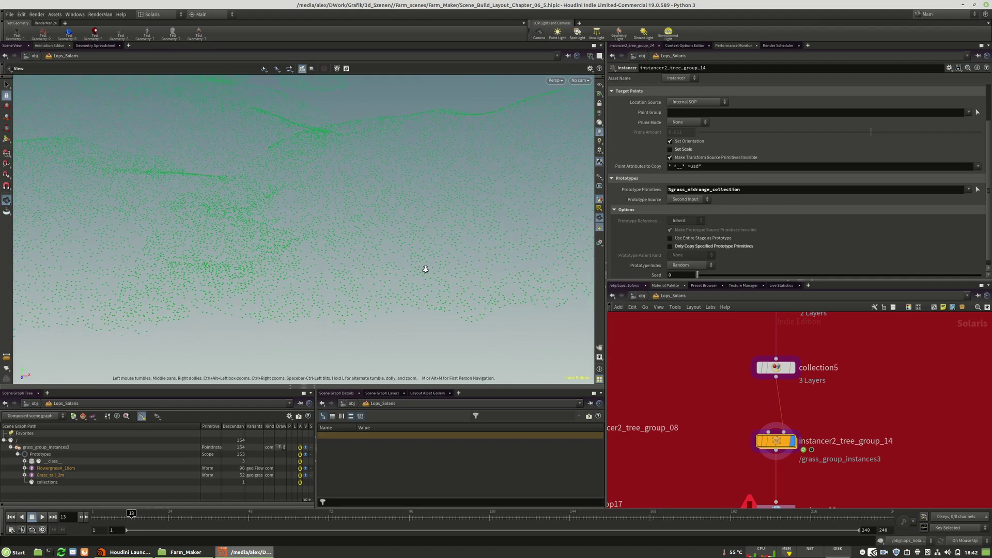
scroll(408, 294, "down", 8)
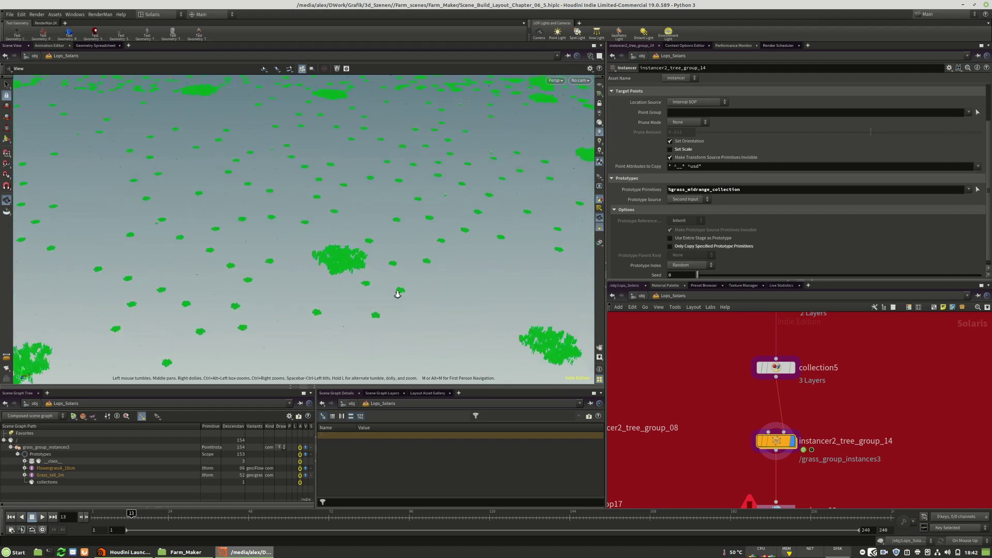
middle_click_drag(412, 290, 361, 238)
scroll(314, 237, "down", 6)
left_click_drag(314, 237, 263, 225)
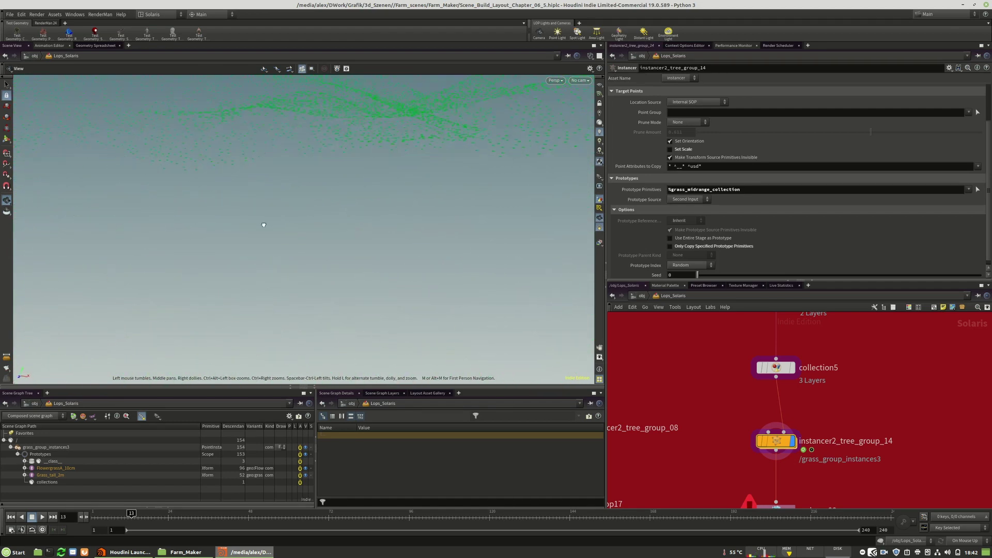
mouse_move(313, 280)
left_mouse_down()
mouse_move(207, 338)
mouse_move(410, 222)
mouse_move(153, 238)
mouse_move(324, 263)
left_mouse_up()
left_click_drag(326, 303, 329, 252)
left_click_drag(368, 226, 386, 245)
Step: Insert a Transform node between sublayer9 and collection5
scroll(779, 450, "down", 5)
middle_click_drag(796, 388, 803, 449)
scroll(801, 414, "up", 2)
scroll(803, 449, "down", 4)
middle_click_drag(809, 484, 801, 444)
scroll(804, 456, "up", 6)
scroll(773, 399, "down", 1)
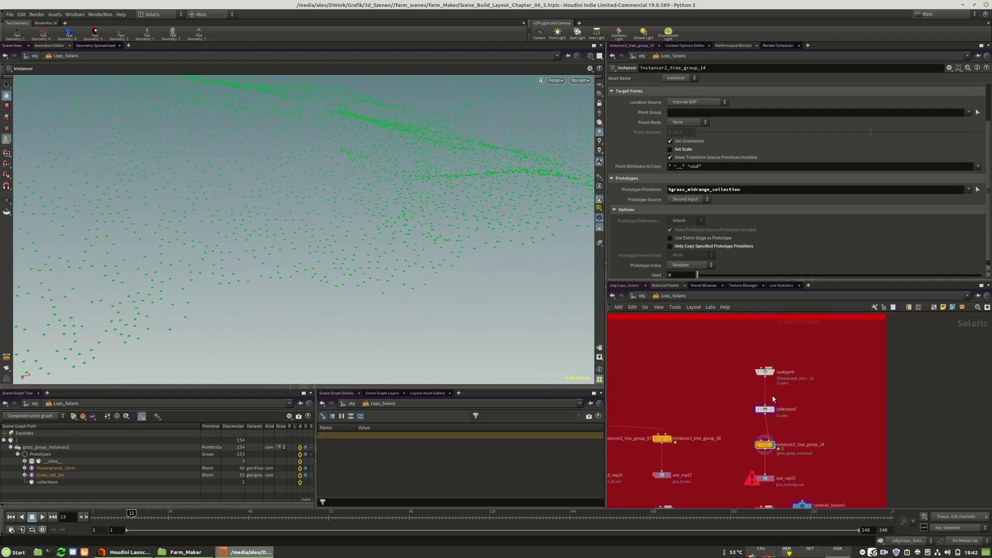
scroll(772, 397, "up", 2)
key("Tab")
type("tra")
double_click(870, 297)
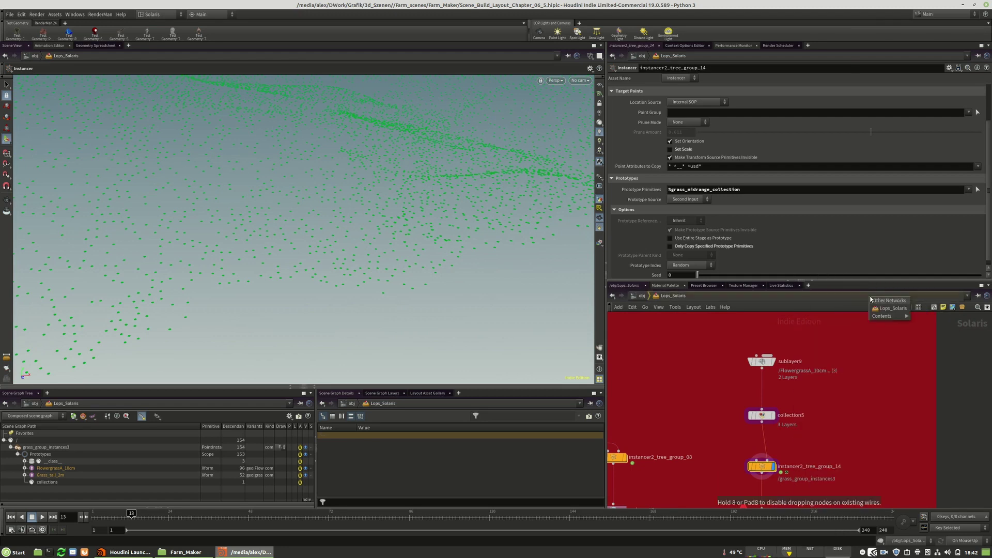
left_click(835, 373)
left_click(783, 383)
left_click_drag(783, 384, 762, 395)
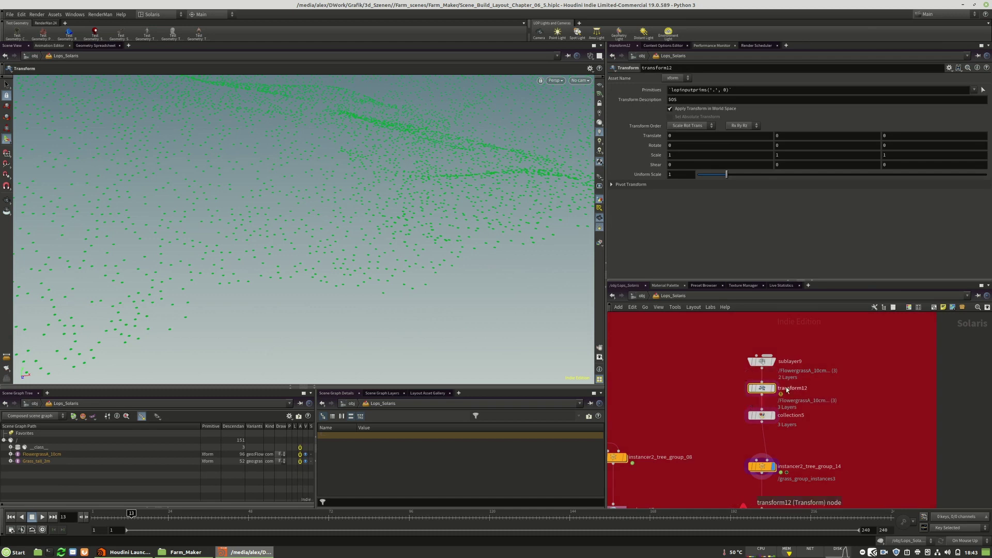
Step: Set the Uniform Scale of the new Transform node to 3
left_click_drag(681, 175, 643, 177)
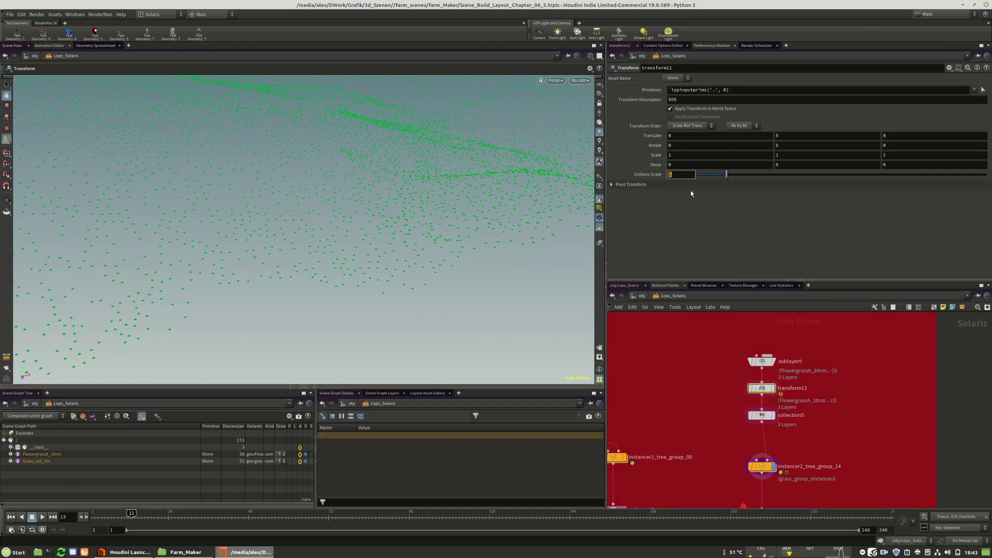
type("3")
key("Return")
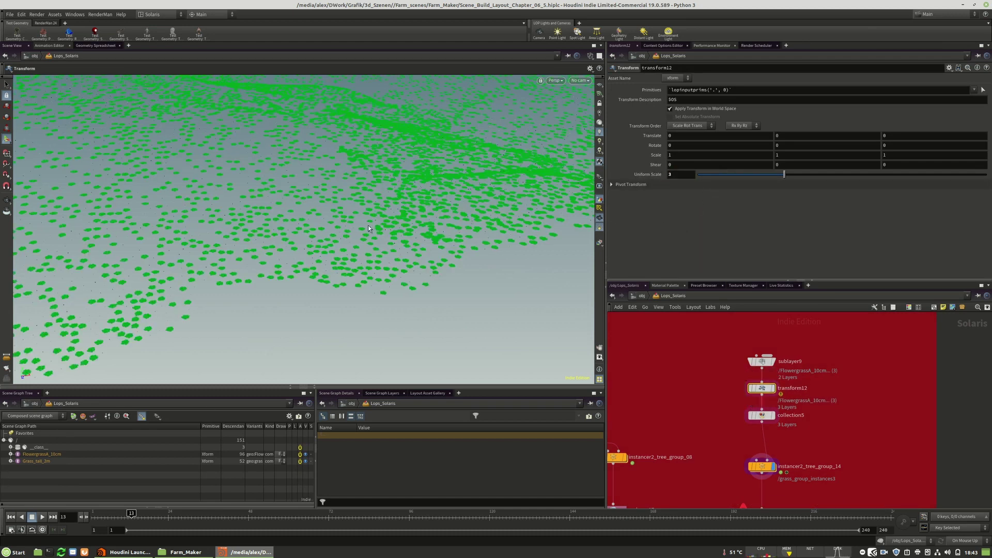
Step: Set the Uniform Scale of the transform12 node to 2
middle_click_drag(389, 205, 345, 217, "alt")
left_click_drag(345, 217, 392, 245, "alt")
right_click_drag(393, 245, 485, 240, "alt")
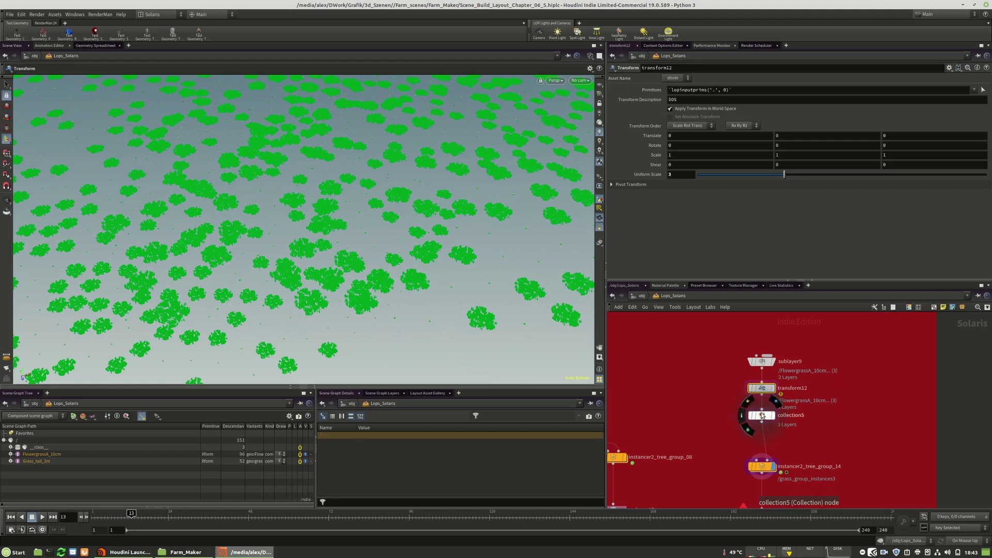
middle_click_drag(848, 454, 772, 408)
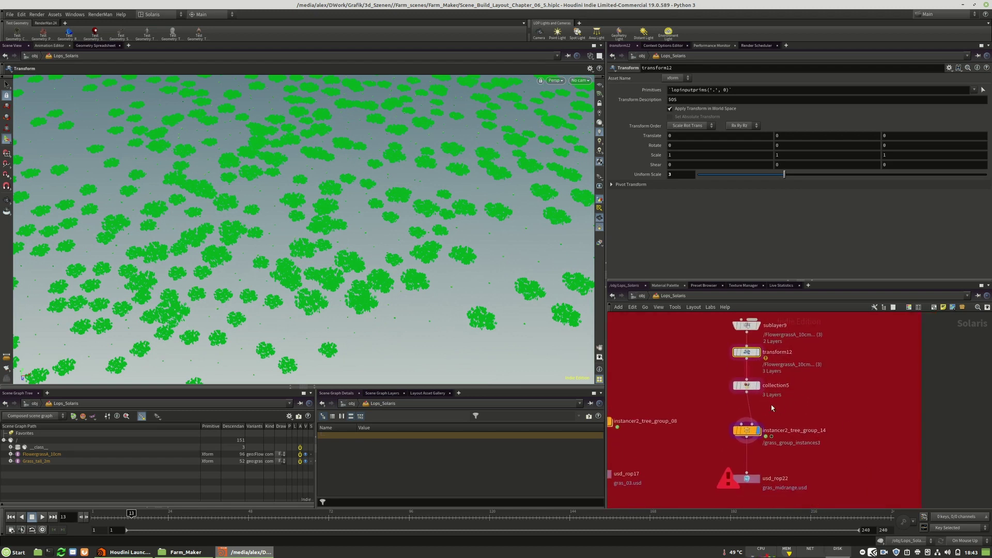
double_click(681, 174)
type("2")
key("Return")
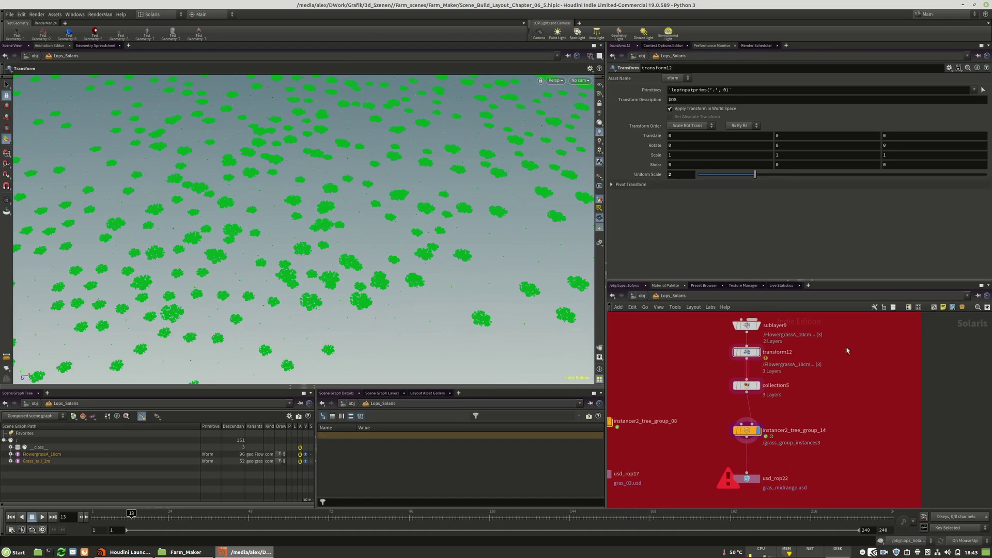
Step: Set Max Points to 1000000 on the scatter1 node inside pts_paint_grass_area, and return to the Solaris network
scroll(847, 351, "down", 3)
middle_click_drag(848, 351, 811, 405)
scroll(766, 343, "up", 3)
double_click(766, 344)
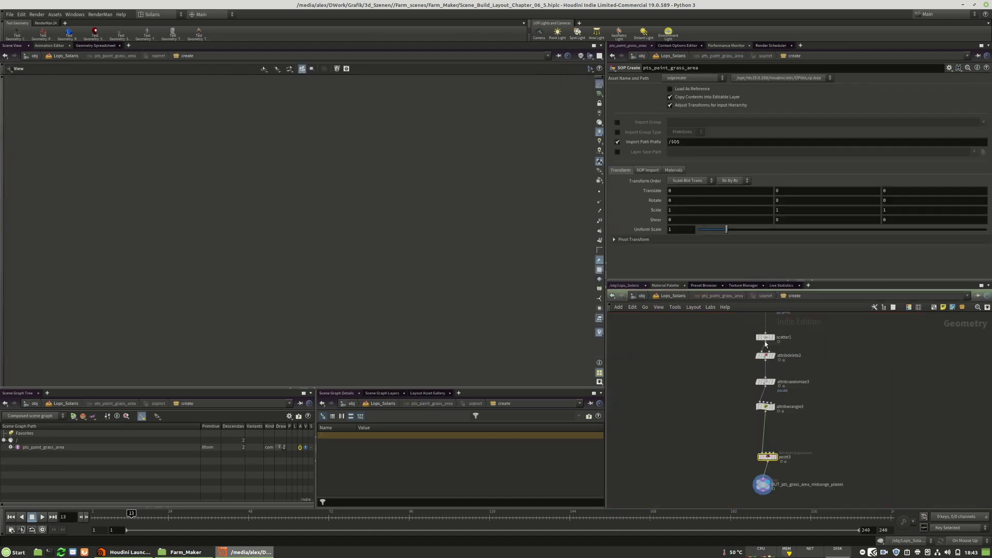
scroll(802, 430, "up", 3)
middle_click_drag(852, 392, 841, 472)
middle_click_drag(828, 370, 819, 400)
left_click_drag(811, 399, 693, 427)
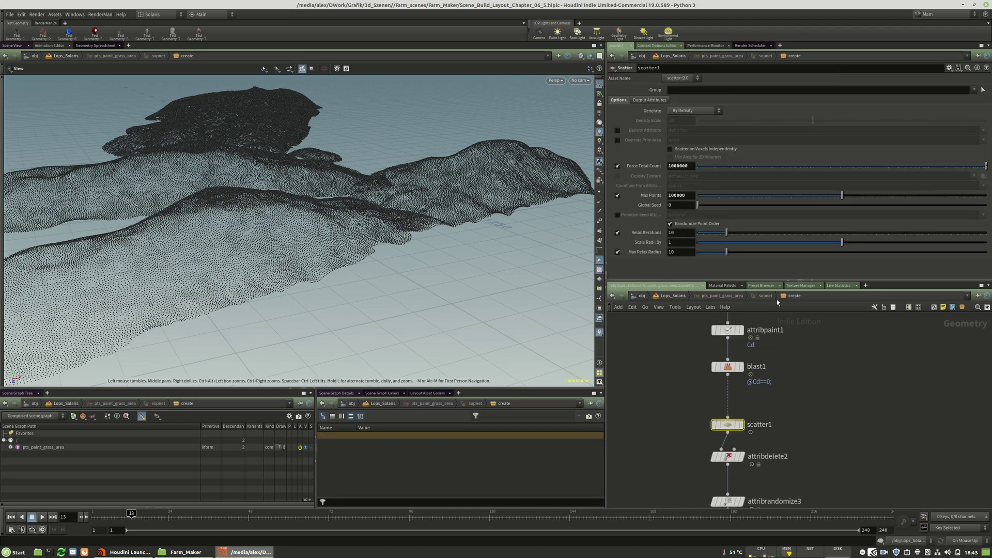
left_click(688, 196)
type("0")
key("Return")
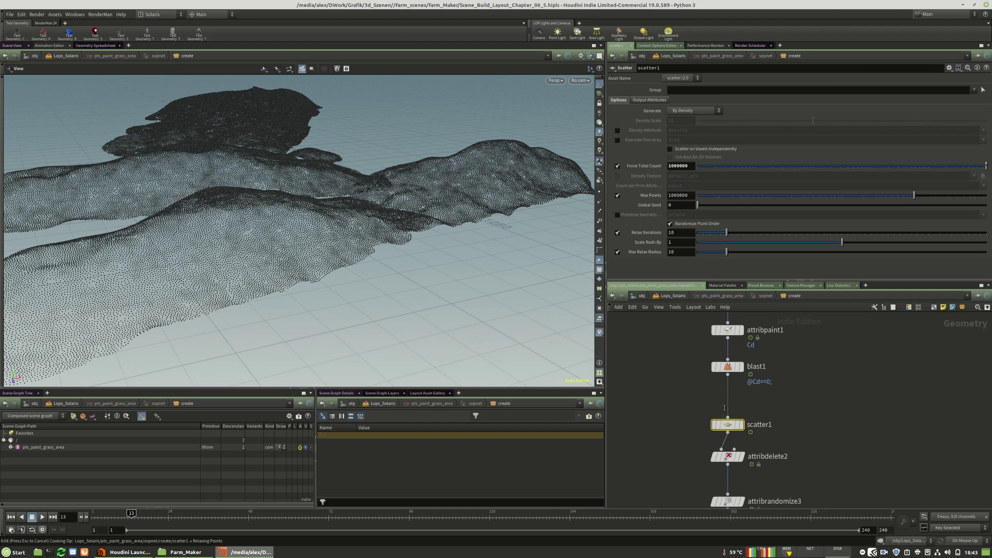
middle_click_drag(855, 427, 851, 388)
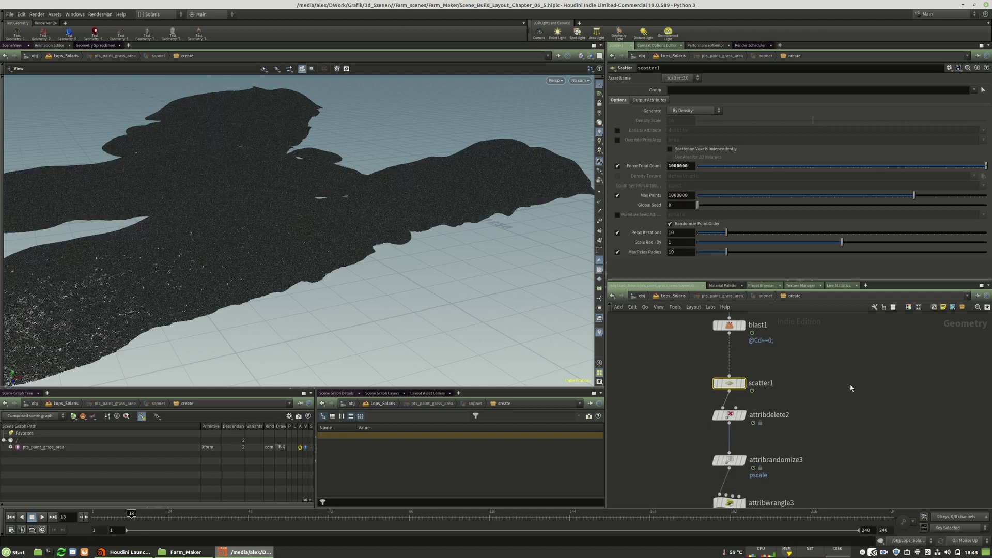
key("u")
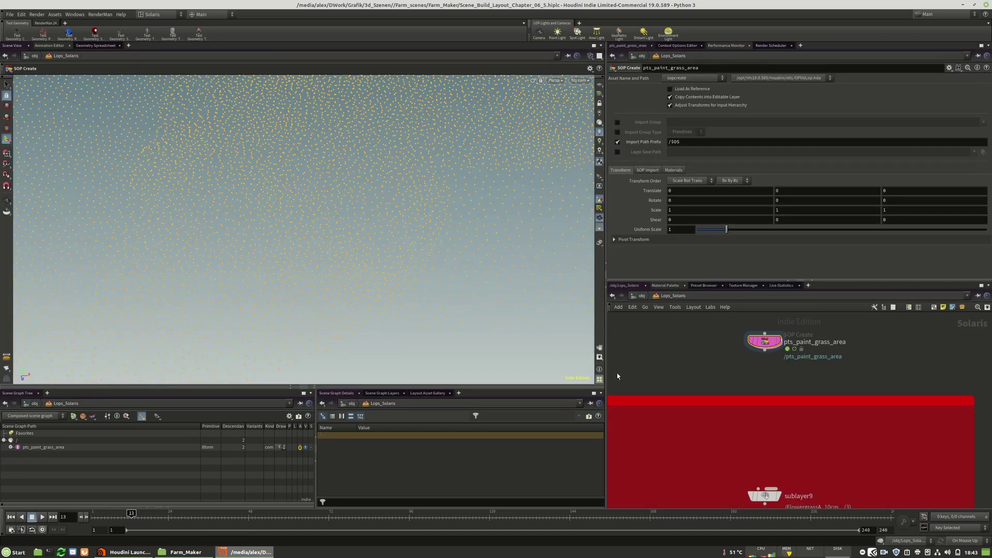
Step: Examine the density and coverage of the instanced grass, both close up and from a distance
scroll(790, 325, "down", 5)
left_click_drag(383, 239, 350, 286, "alt")
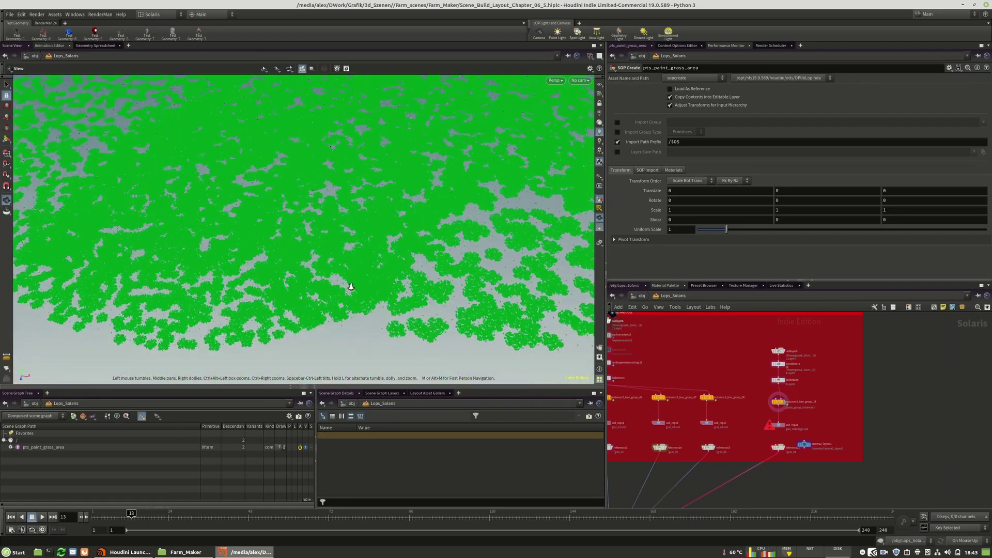
right_click_drag(350, 285, 390, 284, "alt")
scroll(386, 284, "down", 6)
scroll(387, 283, "up", 5)
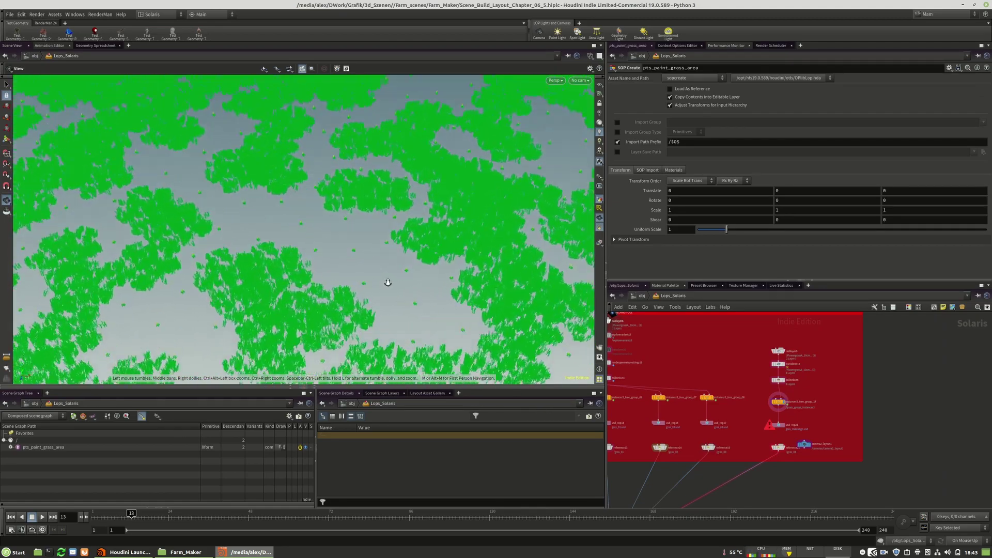
scroll(392, 281, "up", 2)
scroll(385, 282, "down", 7)
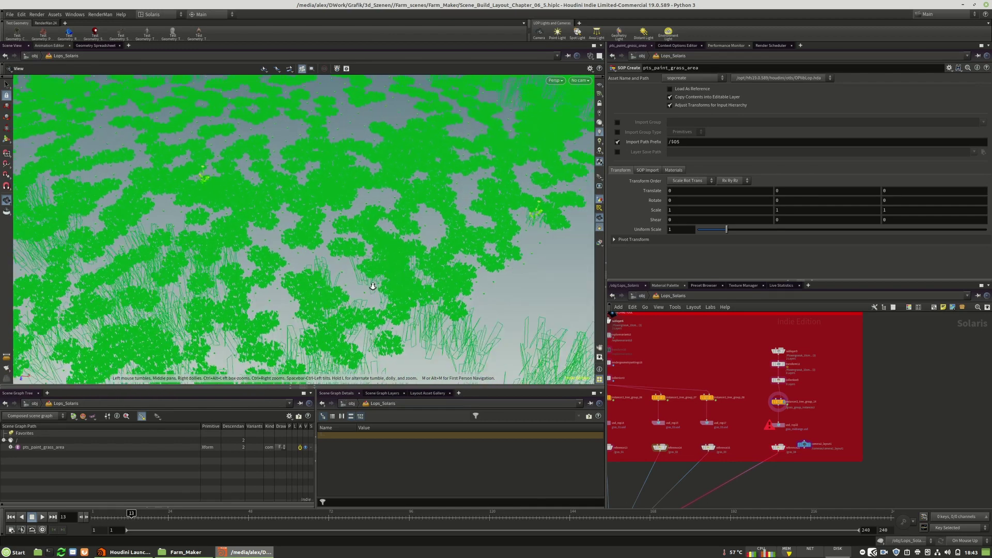
mouse_move(331, 280)
left_mouse_down("alt")
mouse_move(380, 268)
mouse_move(352, 264)
mouse_move(347, 275)
left_mouse_up("alt")
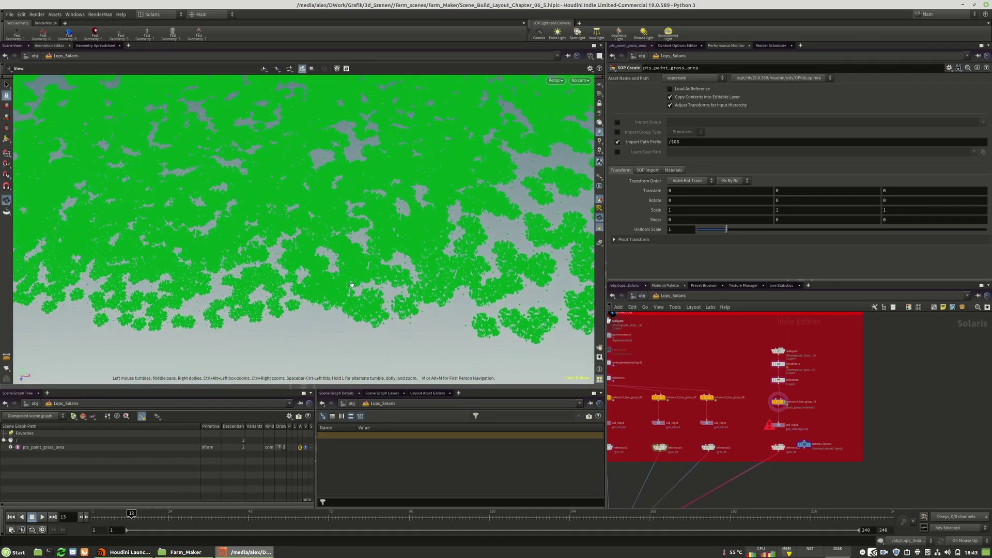
middle_click_drag(347, 275, 371, 288, "alt")
right_click_drag(371, 287, 381, 265, "alt")
scroll(763, 377, "up", 5)
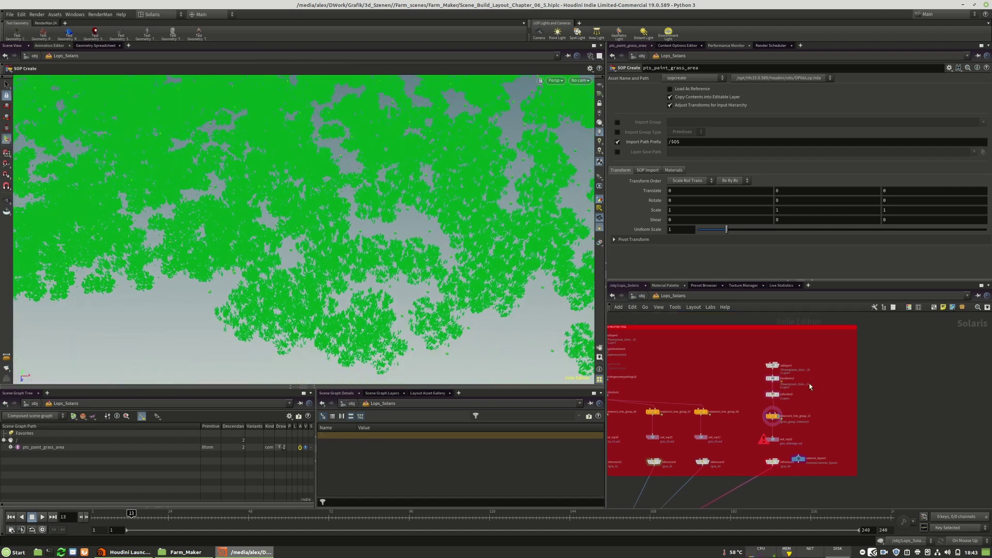
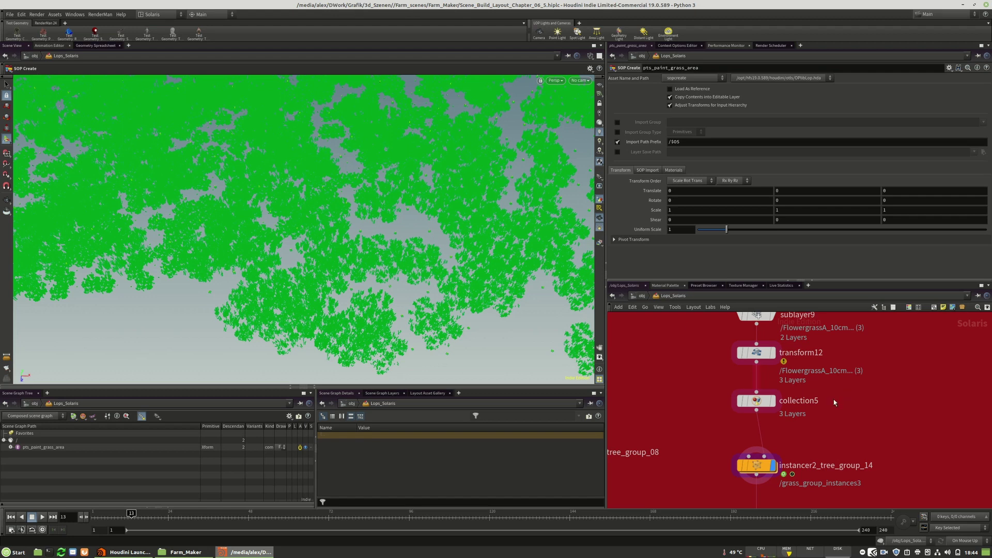
Step: Delete the collection5 node and move instancer2_tree_group_14 closer to transform12
mouse_move(778, 404)
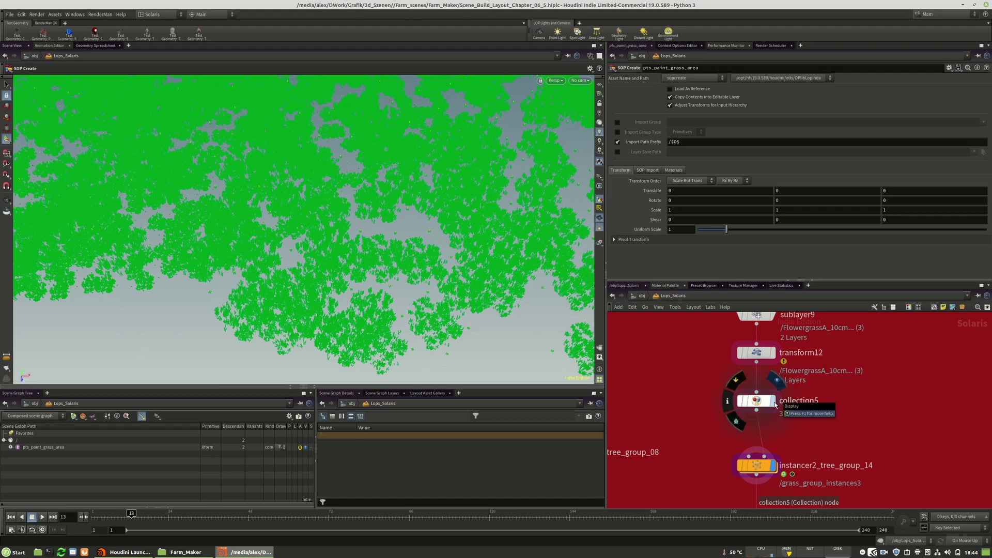
left_click(773, 404)
mouse_move(766, 409)
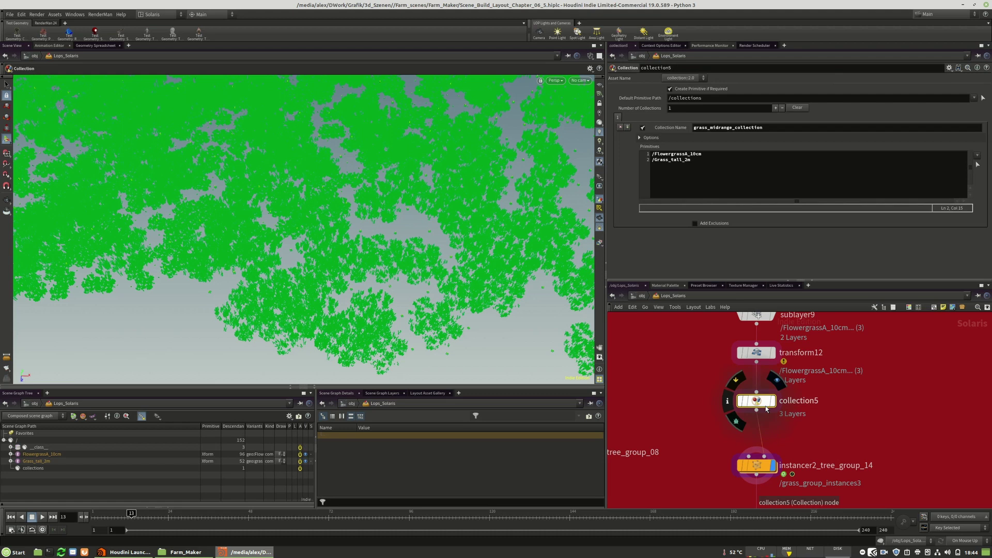
key("Delete")
left_click_drag(758, 466, 762, 424)
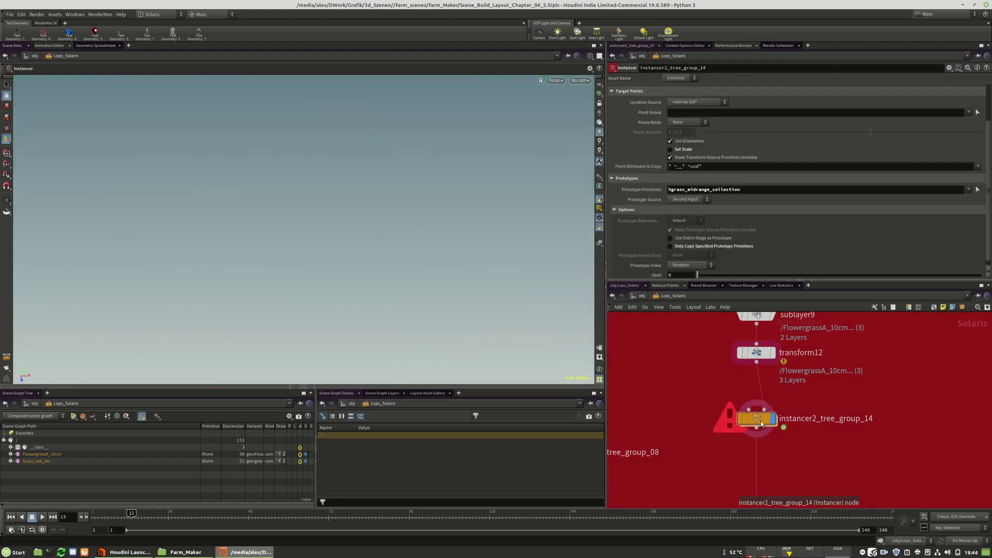
Step: Assign /FlowergrassA_10cm and /Grass_tall_2m directly as the Prototype Primitives of instancer2_tree_group_14
left_click(33, 455)
left_click(37, 462, "shift")
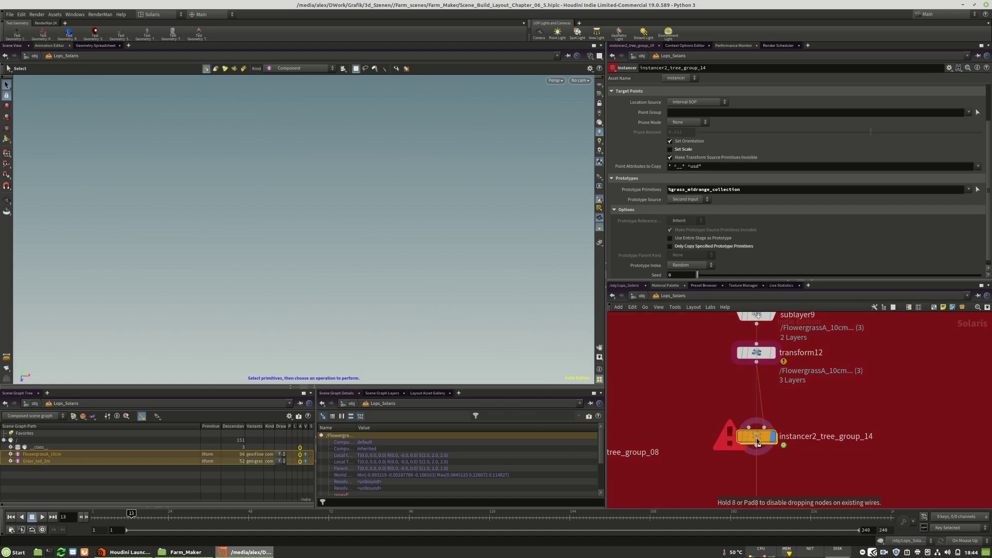
mouse_move(838, 380)
middle_mouse_down()
mouse_move(832, 410)
mouse_move(834, 387)
middle_mouse_up()
left_click_drag(755, 362, 756, 370)
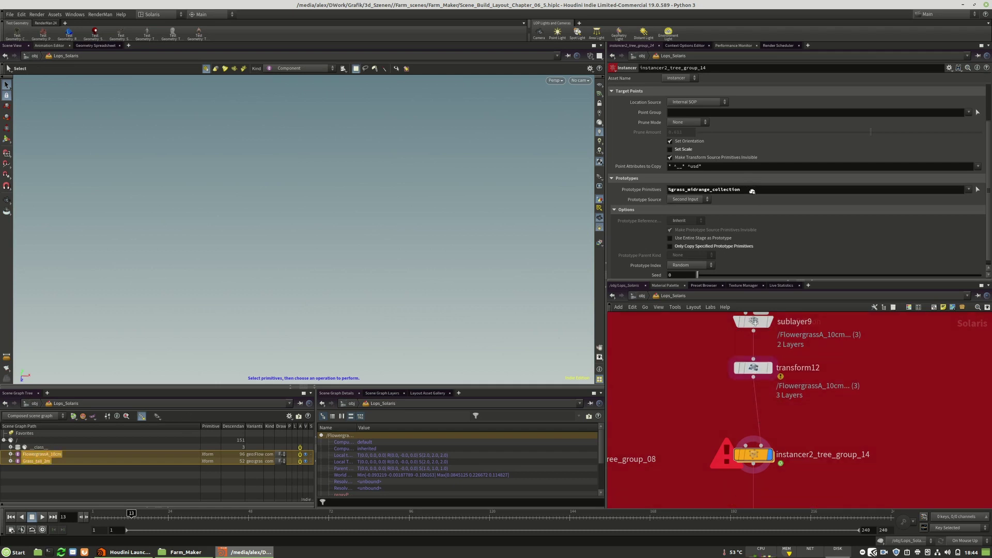
left_click_drag(747, 216, 745, 199)
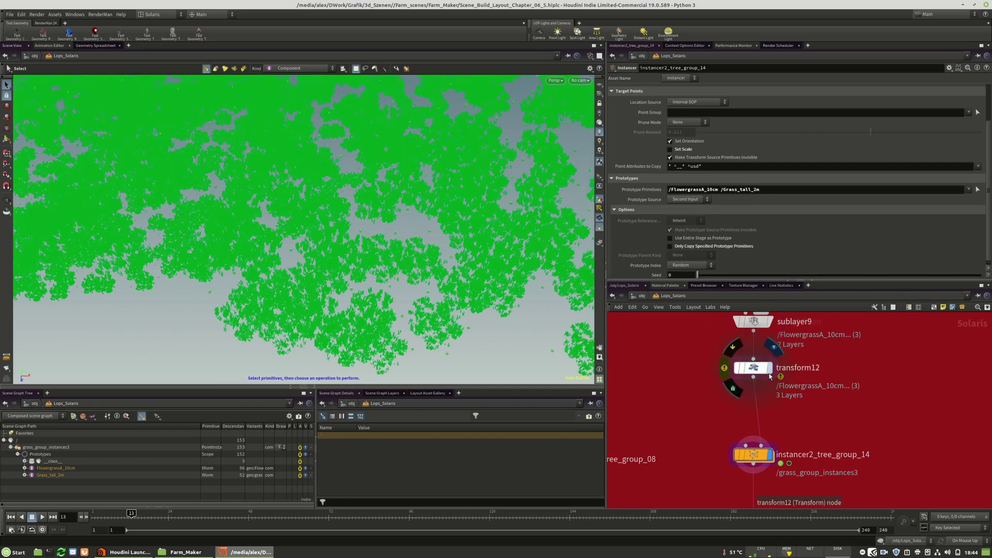
key("Tab")
type("co")
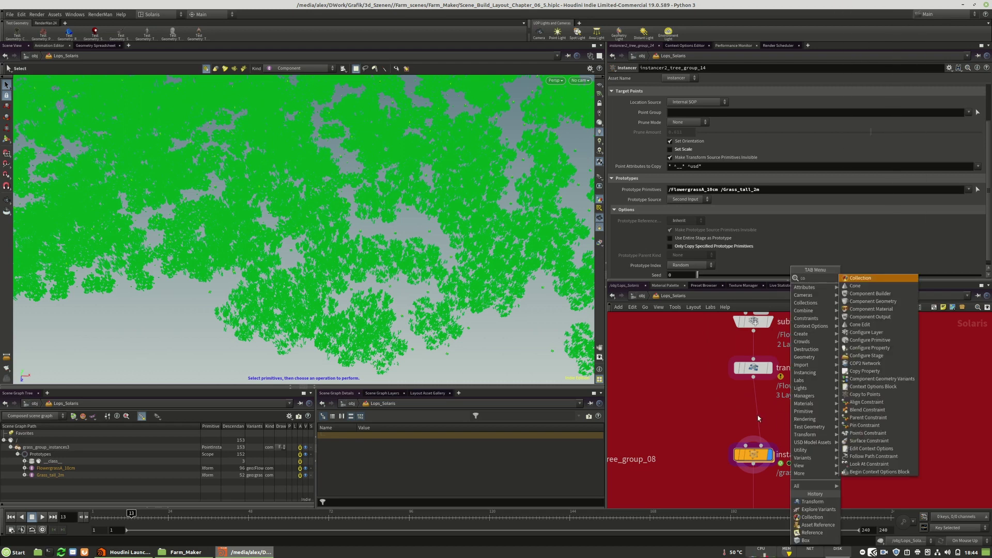
left_click(726, 411)
Step: Review the USD file entries of the sublayer9 node
middle_click_drag(814, 390, 807, 426)
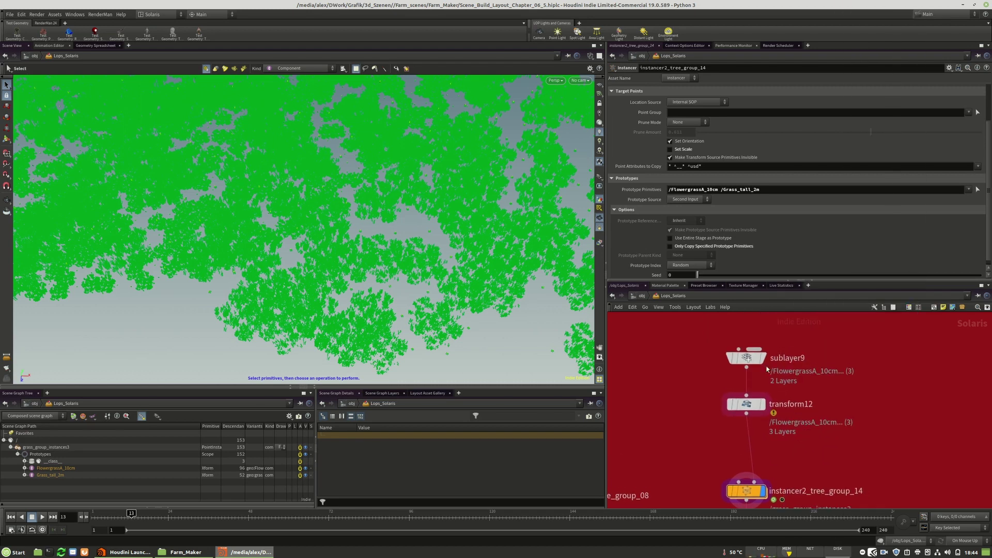
left_click(750, 358)
scroll(752, 133, "up", 4)
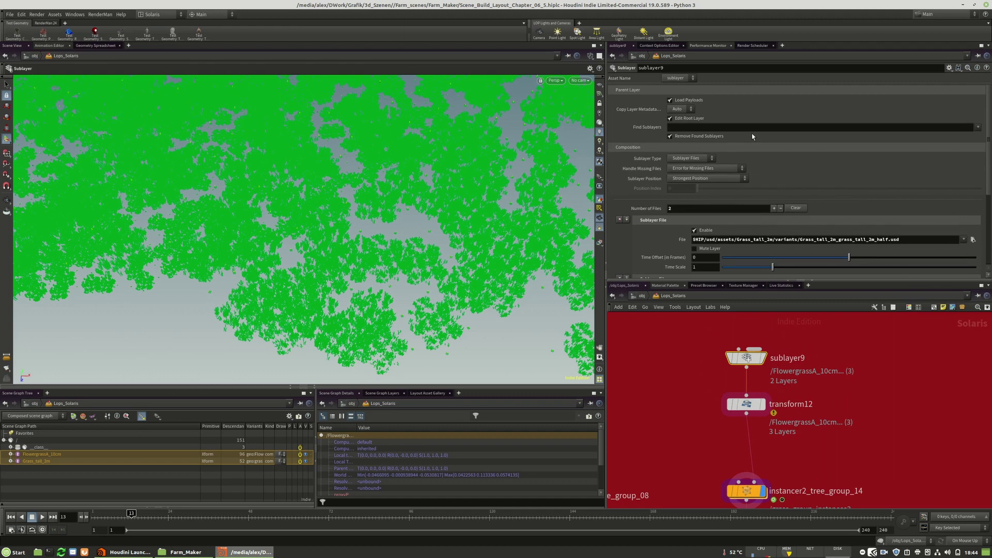
scroll(752, 134, "down", 4)
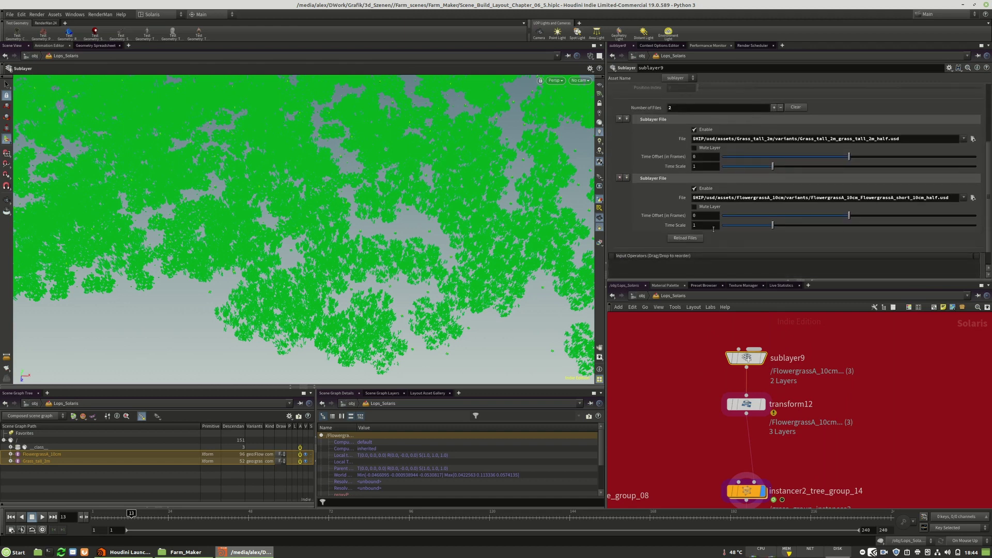
middle_click_drag(820, 420, 833, 405)
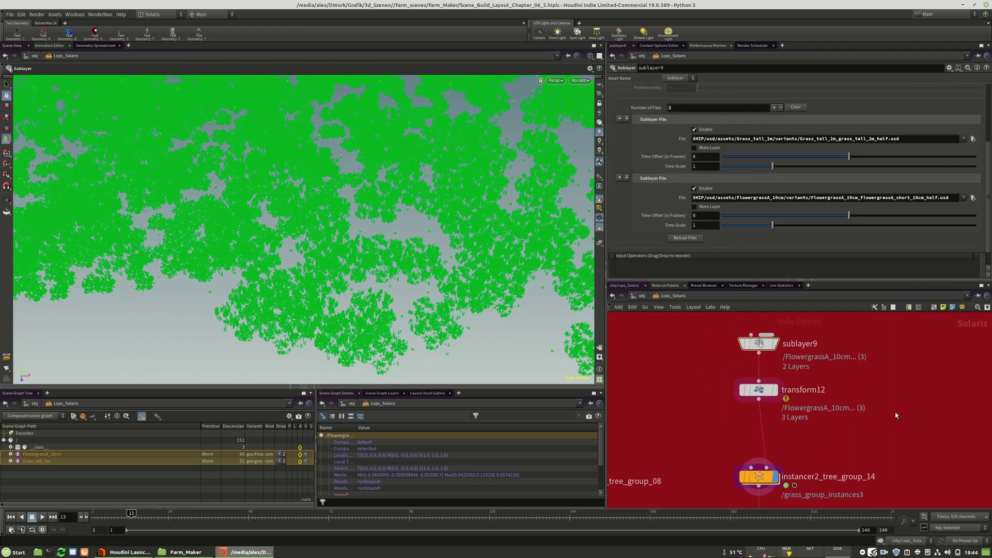
Step: Insert a Stage Manager node between transform12 and instancer2_tree_group_14
key("Tab")
type("stage")
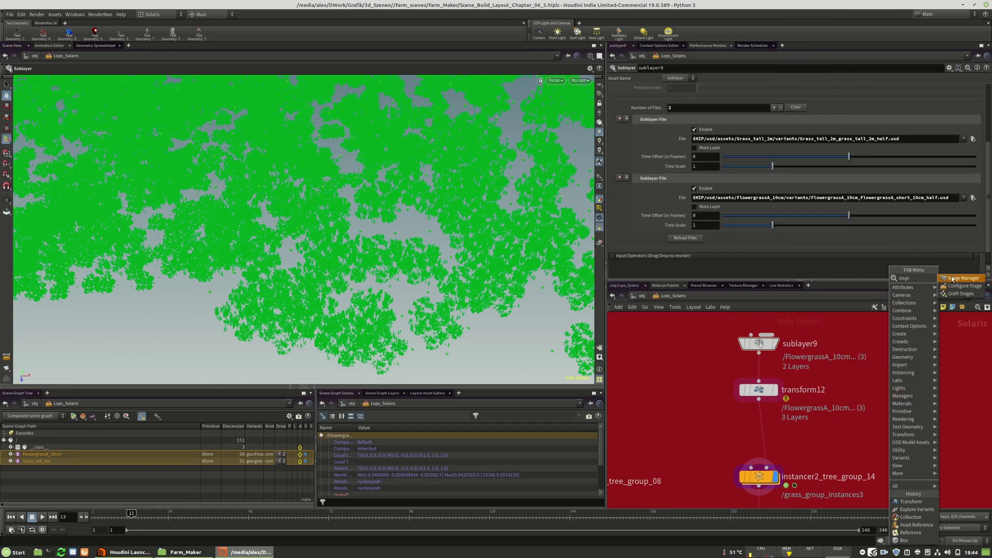
left_click(954, 287)
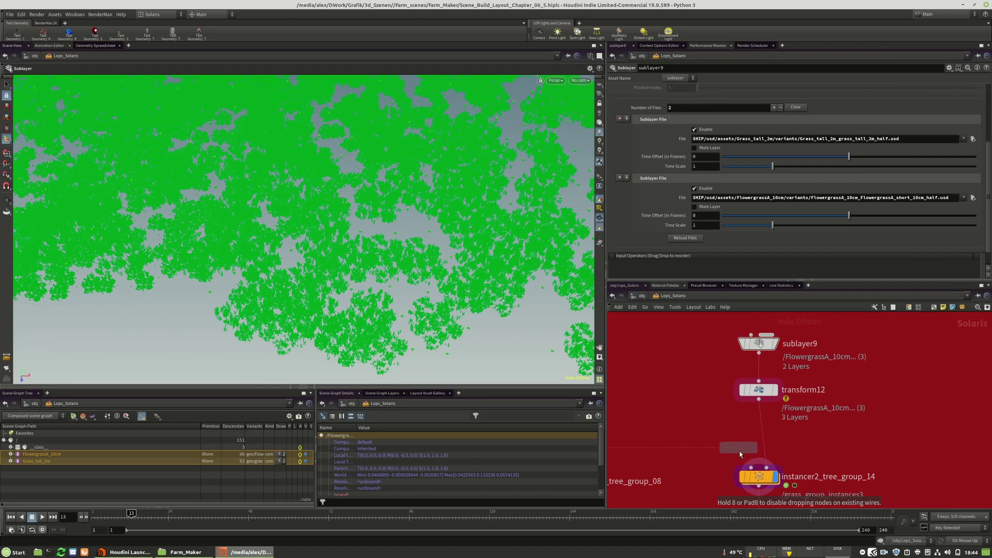
left_click(775, 441)
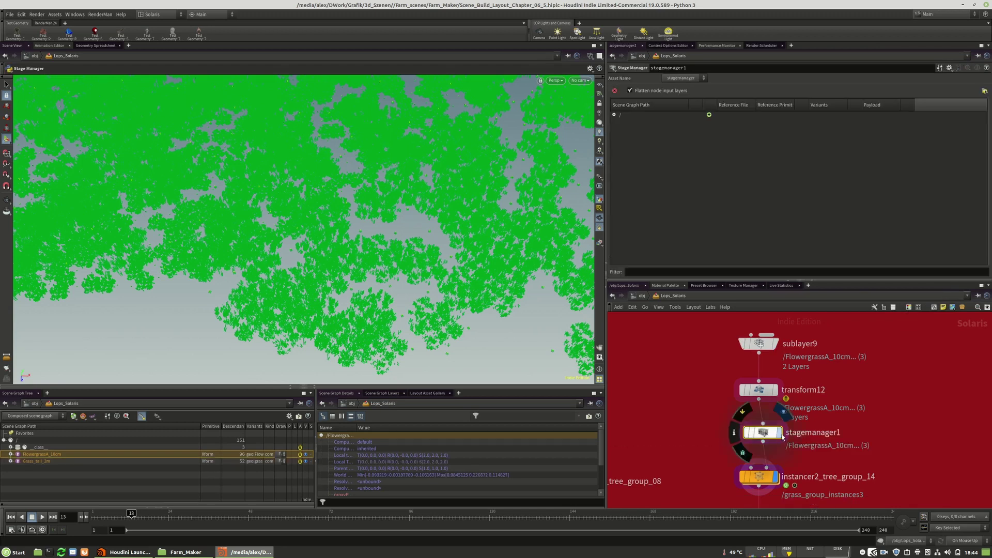
Step: Create a grass_collection primitive under the root in the Stage Manager and move FlowergrassA_10cm and Grass_tall_2m into it
left_click(614, 115)
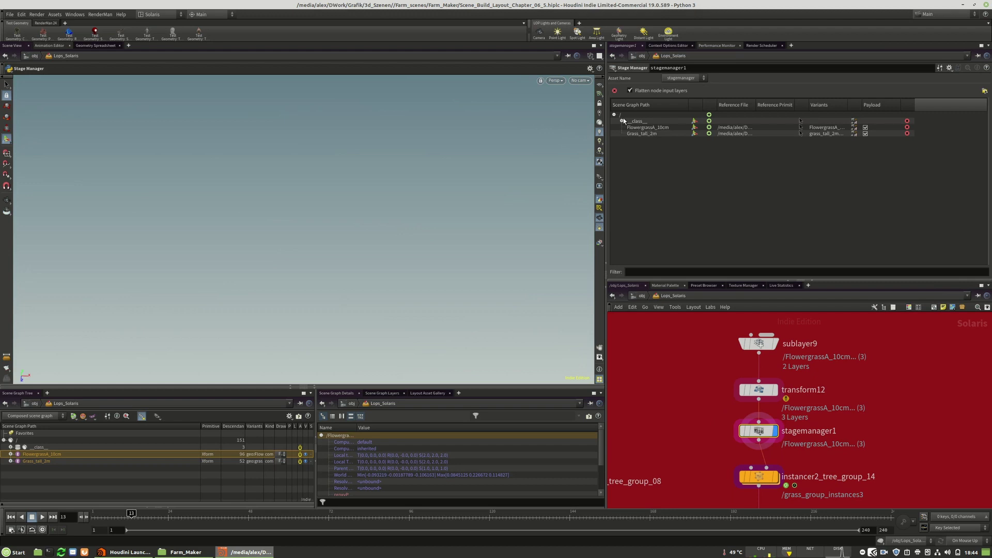
left_click(708, 115)
type("grass_collection")
key("Return")
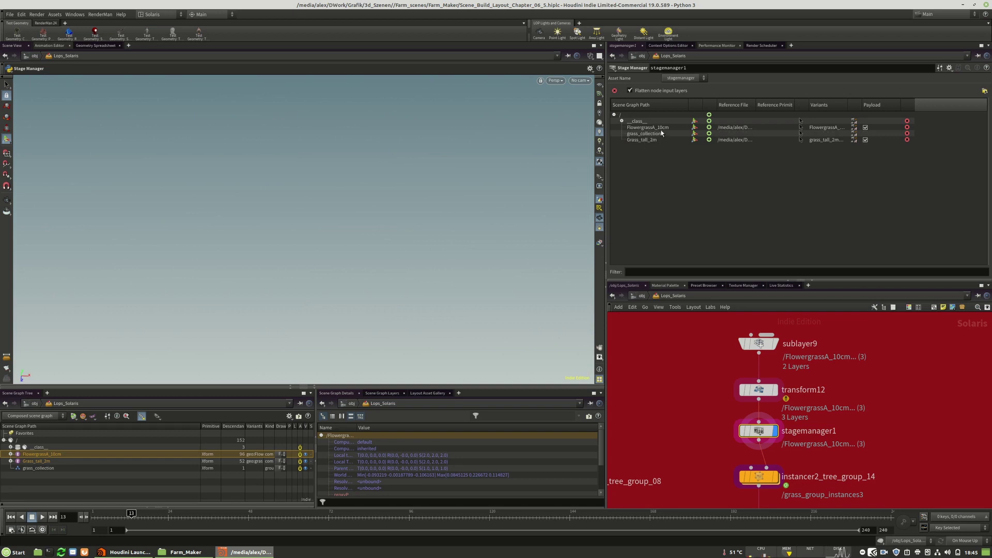
left_click_drag(654, 128, 645, 127)
left_click(622, 127)
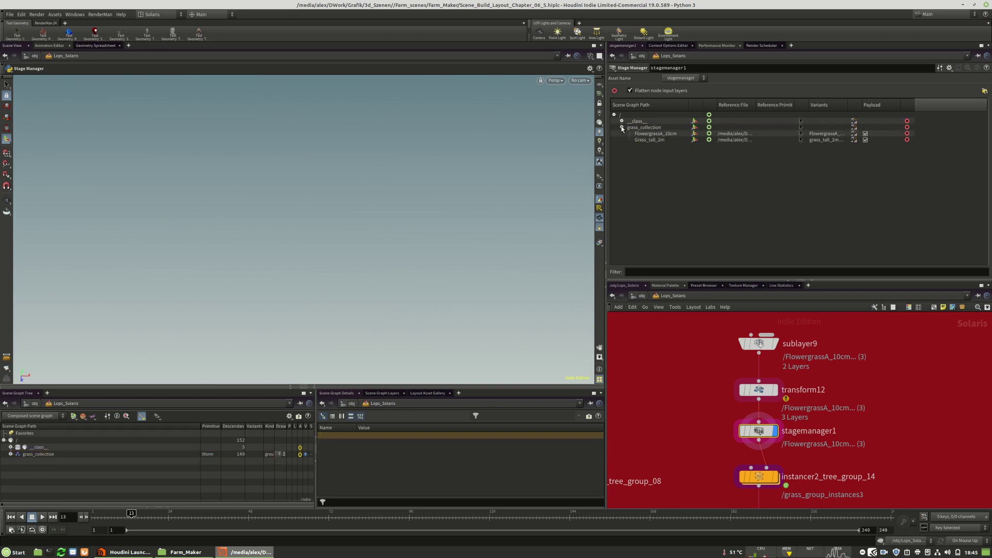
Step: Set the Prototype Primitives of instancer2_tree_group_14 to /grass_collection and inspect the grass coverage
middle_click_drag(866, 427, 870, 398)
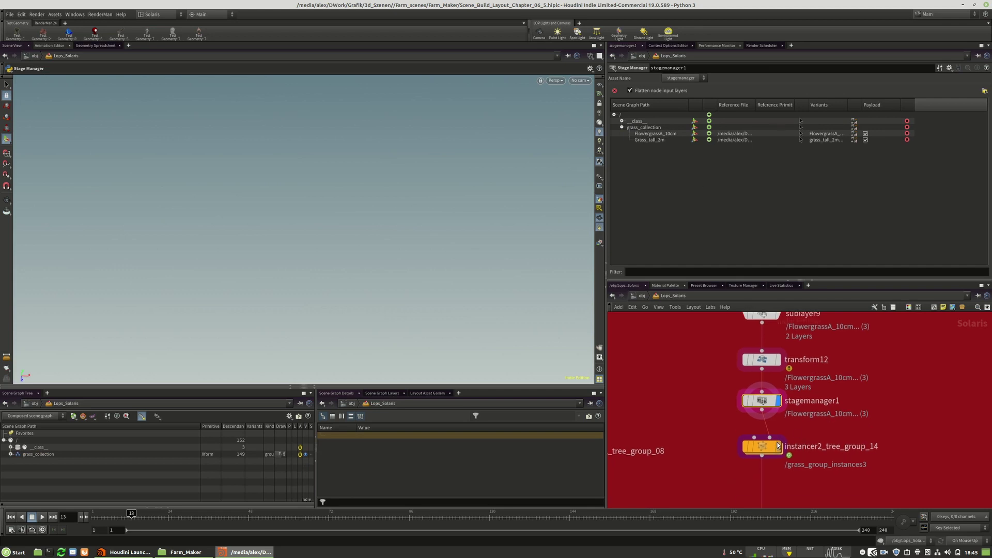
left_click(765, 450)
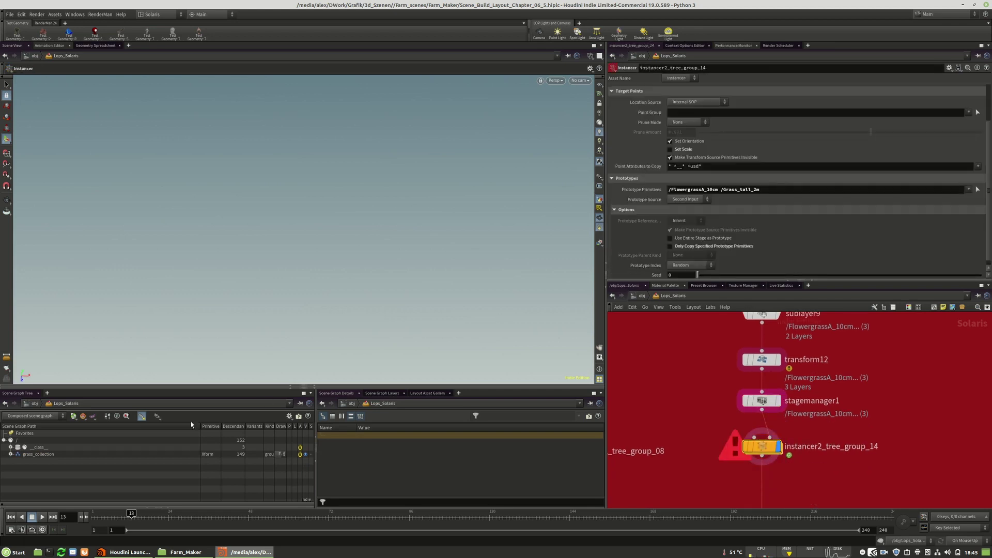
left_click_drag(45, 457, 495, 302)
left_click_drag(776, 192, 776, 190)
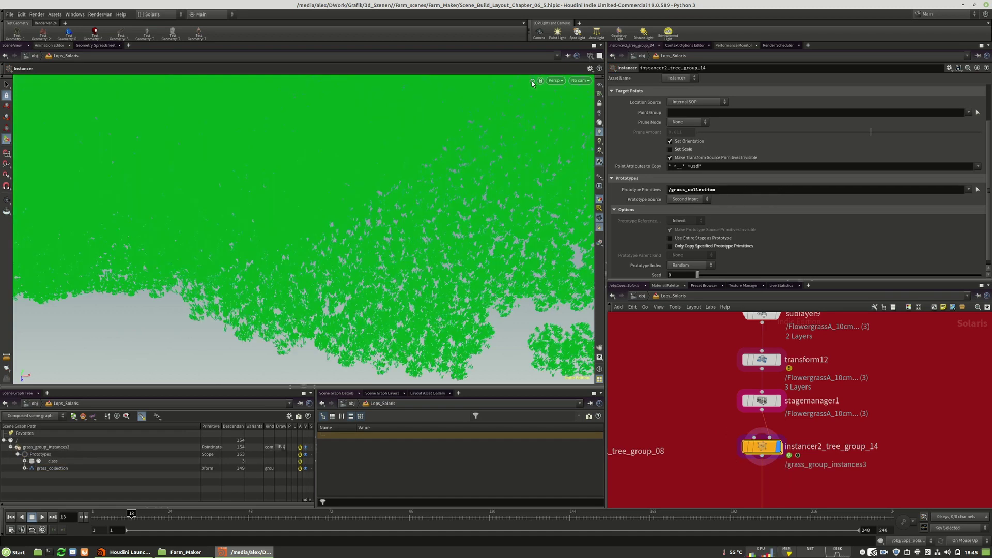
right_click_drag(352, 273, 305, 272, "alt")
left_click_drag(304, 272, 352, 219)
scroll(856, 392, "down", 4)
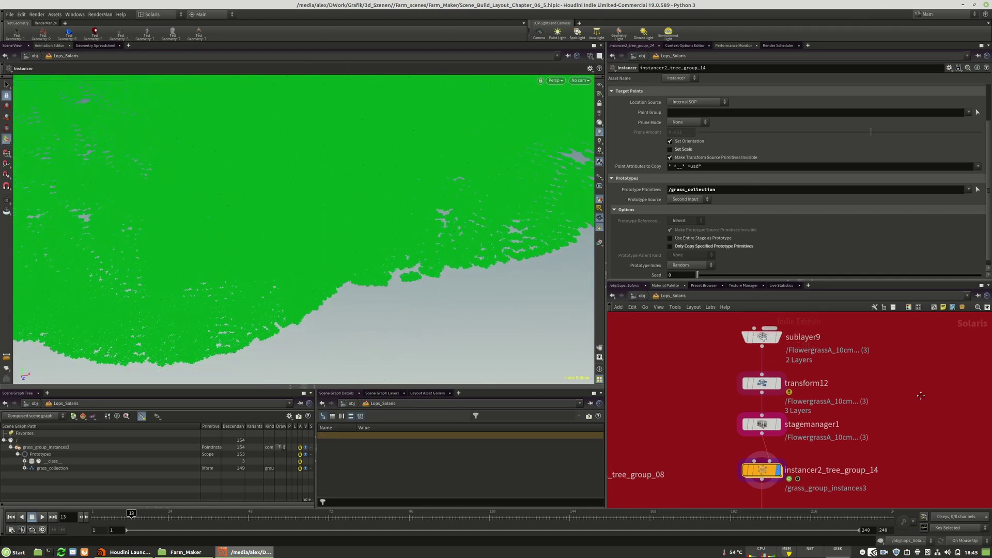
Step: Switch the Grass_tall_2m file in sublayer9 to Grass_tall_2m_grass_tall_2m_quarter.usd
scroll(853, 389, "up", 3)
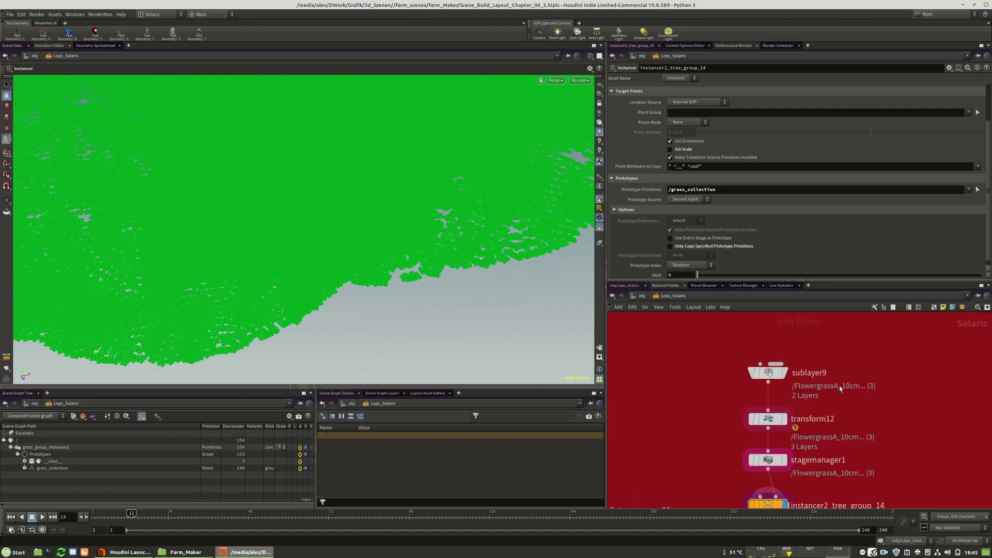
left_click_drag(770, 420, 770, 395)
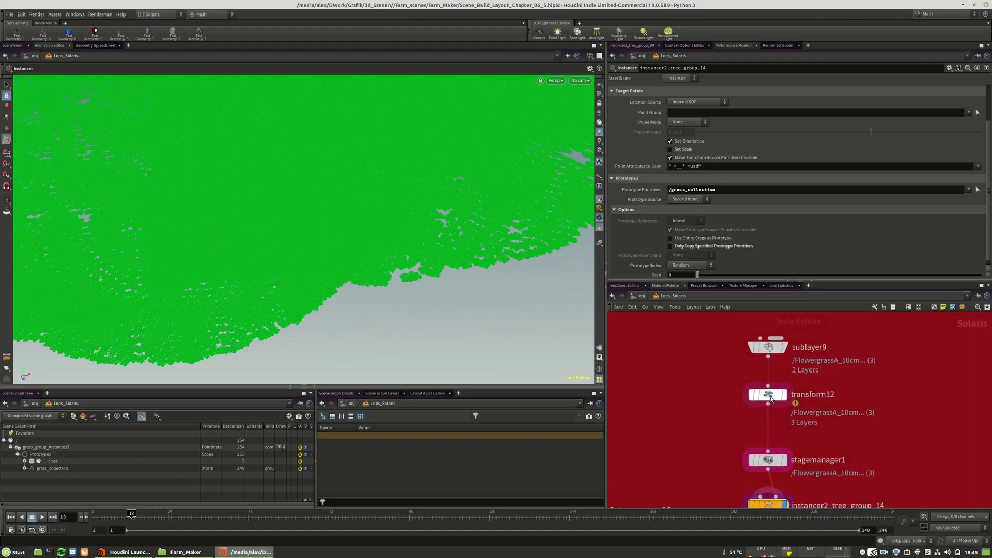
middle_click_drag(777, 376, 757, 383)
left_click(742, 355)
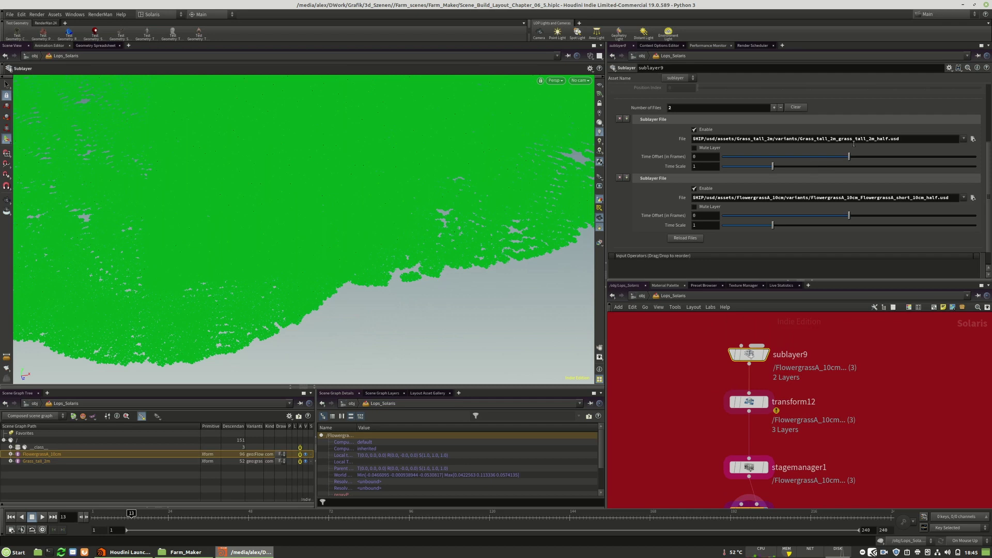
left_click(973, 140)
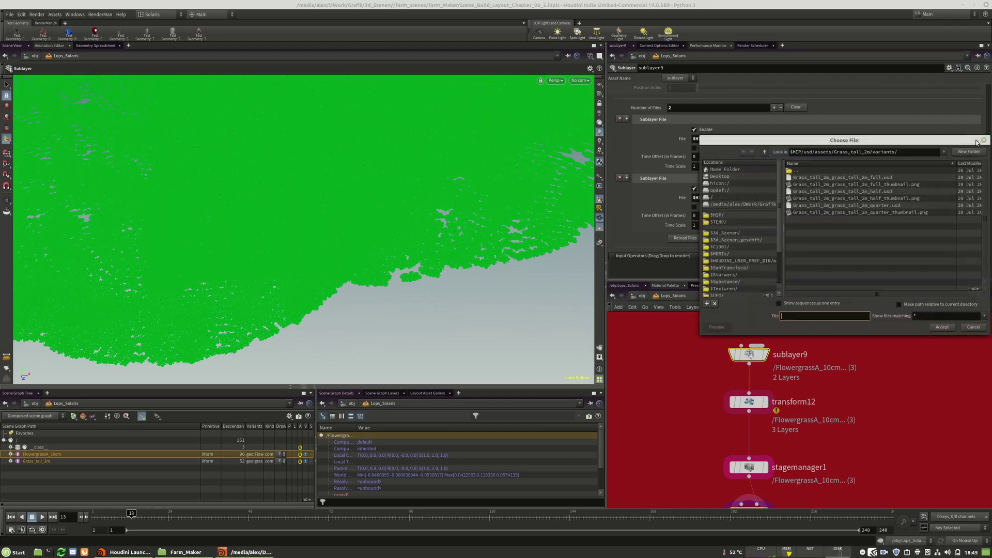
double_click(858, 206)
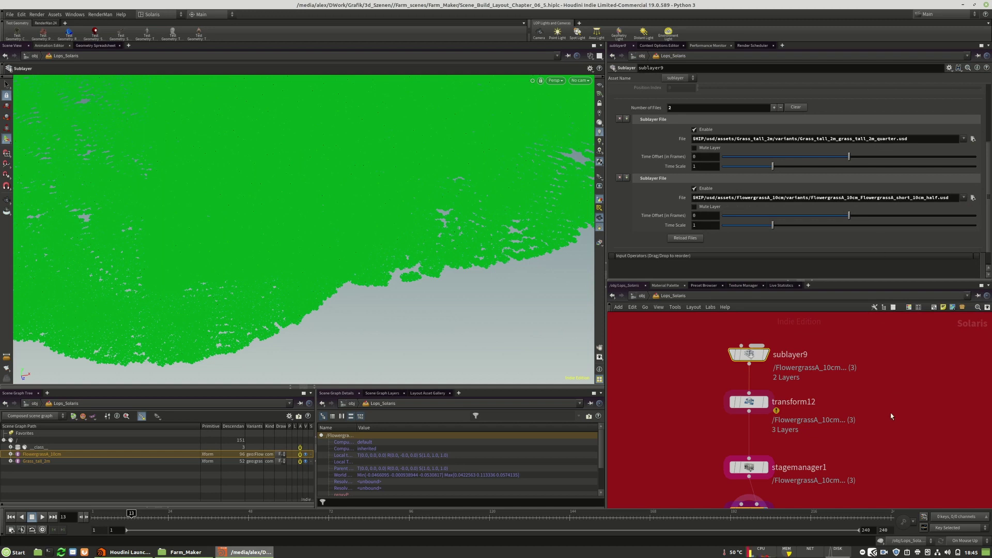
Step: Delete stagemanager1 and insert a fresh Stage Manager between transform12 and instancer2_tree_group_14
middle_click_drag(891, 416, 896, 350)
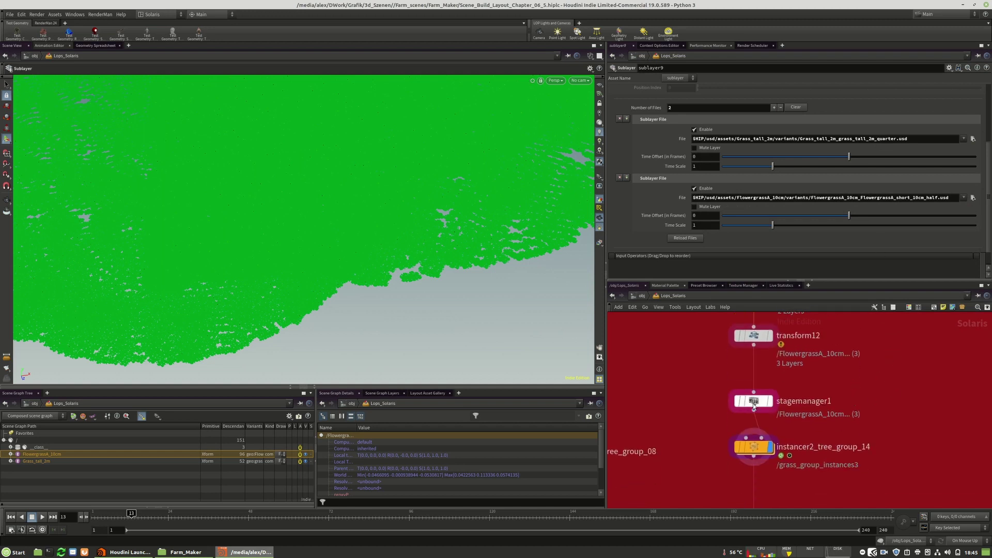
left_click_drag(755, 403, 754, 391)
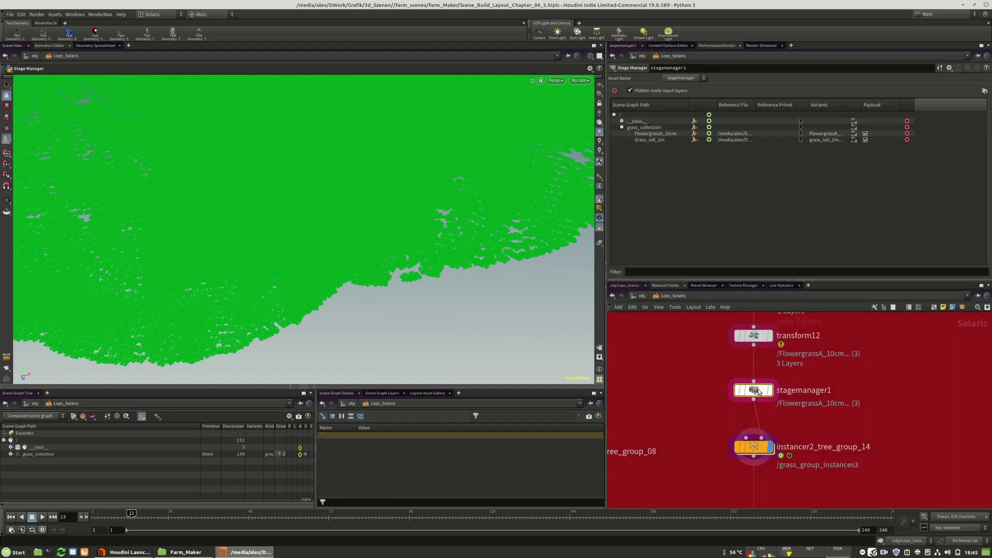
left_click(758, 337)
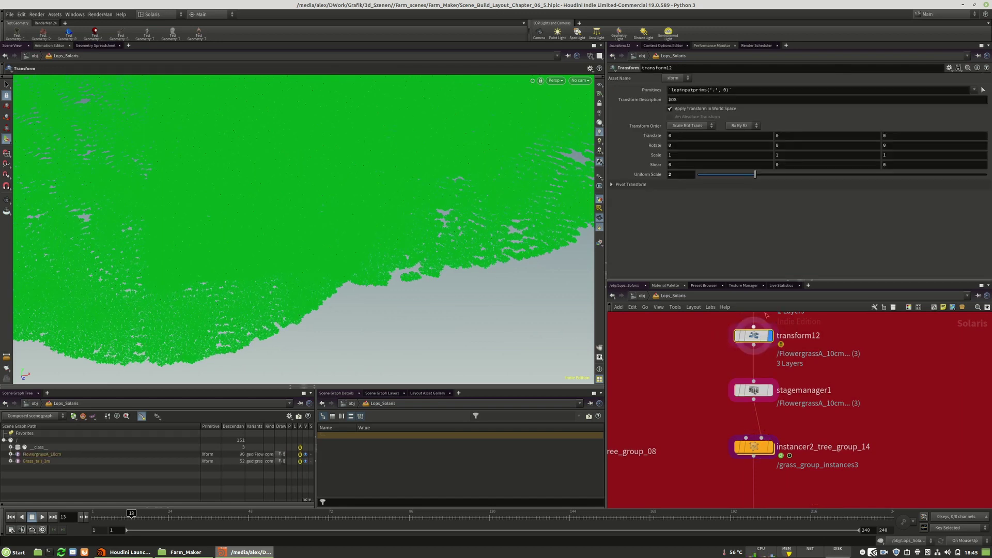
left_click(770, 391)
left_click(754, 390)
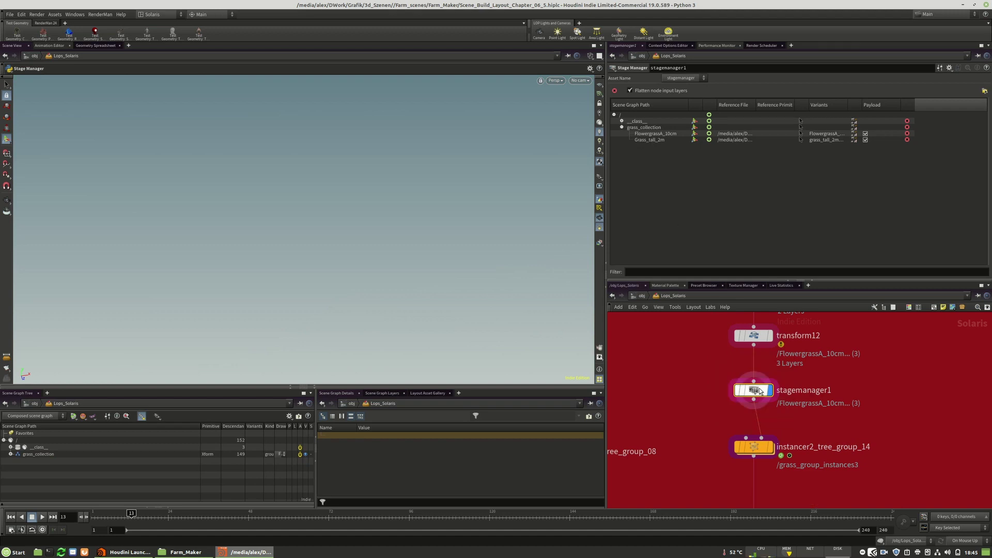
key("Delete")
key("Tab")
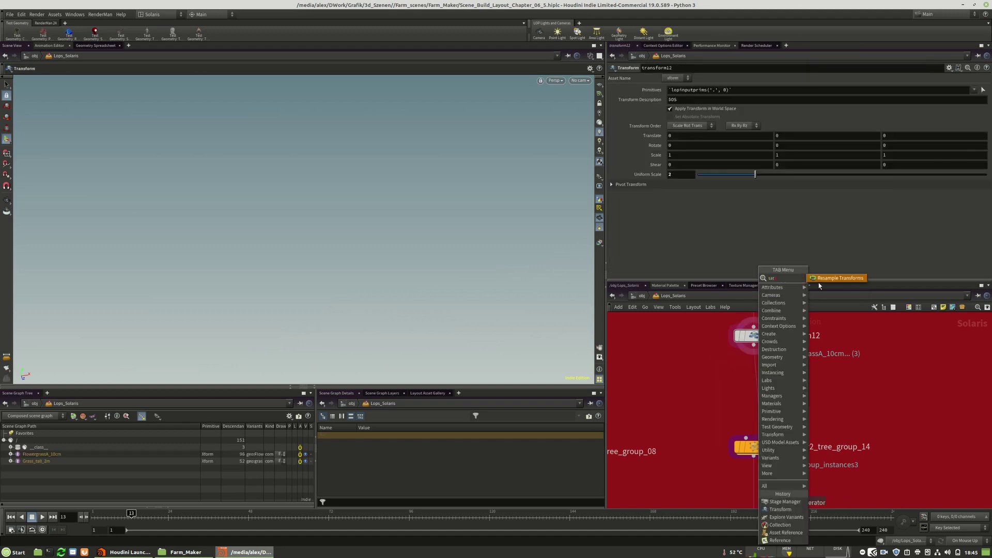
key("Tab")
type("stag")
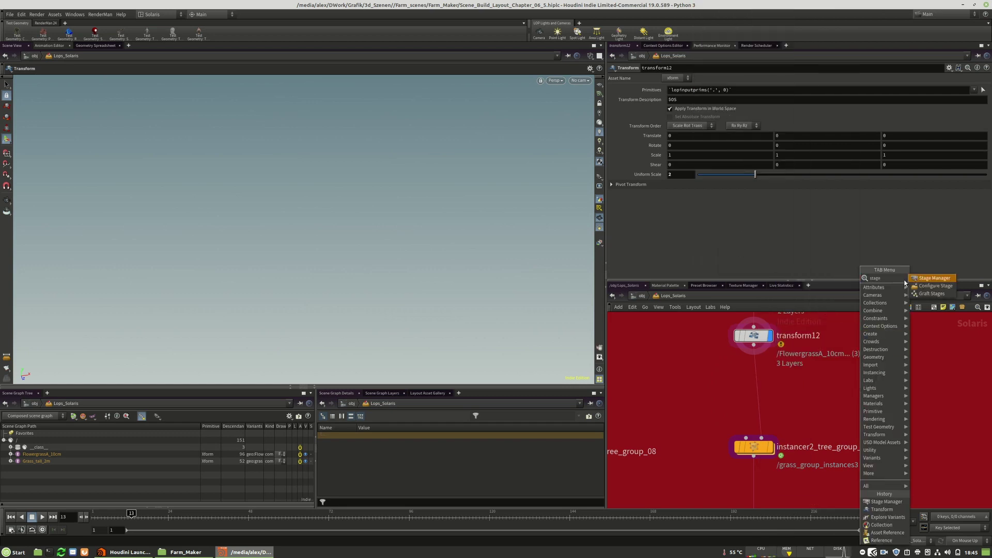
left_click(916, 279)
left_click(757, 380)
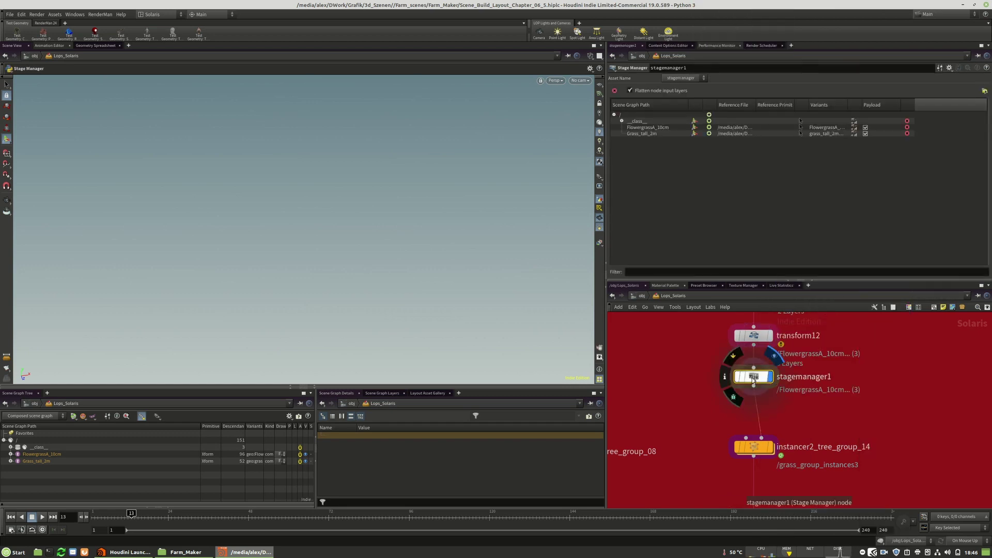
Step: Create a grass_collection primitive under the root in the new Stage Manager and move FlowergrassA_10cm and Grass_tall_2m into it
left_click(11, 461)
left_click(17, 468)
left_click(24, 482)
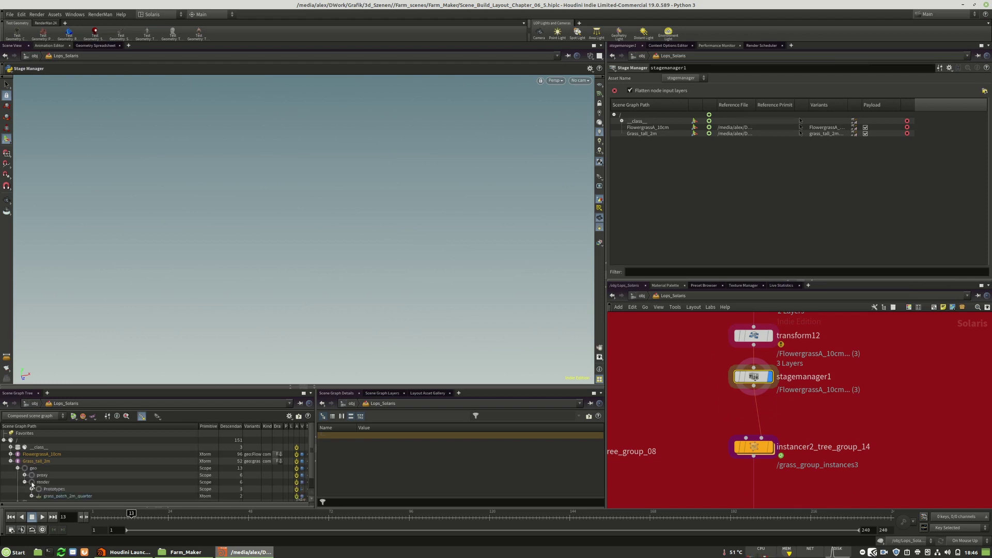
left_click(11, 462)
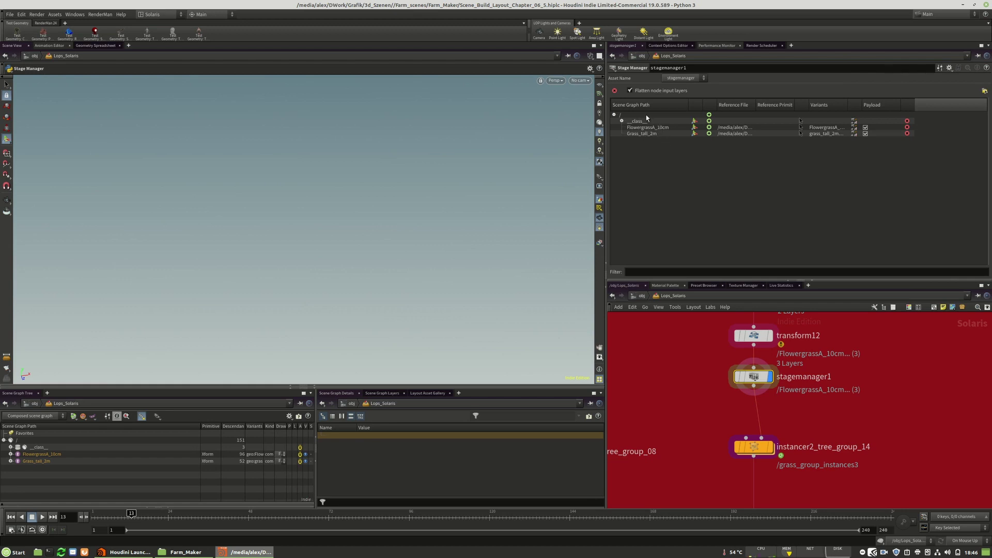
left_click(709, 115)
key("Return")
mouse_move(660, 135)
left_mouse_down()
mouse_move(653, 142)
mouse_move(646, 133)
left_mouse_up()
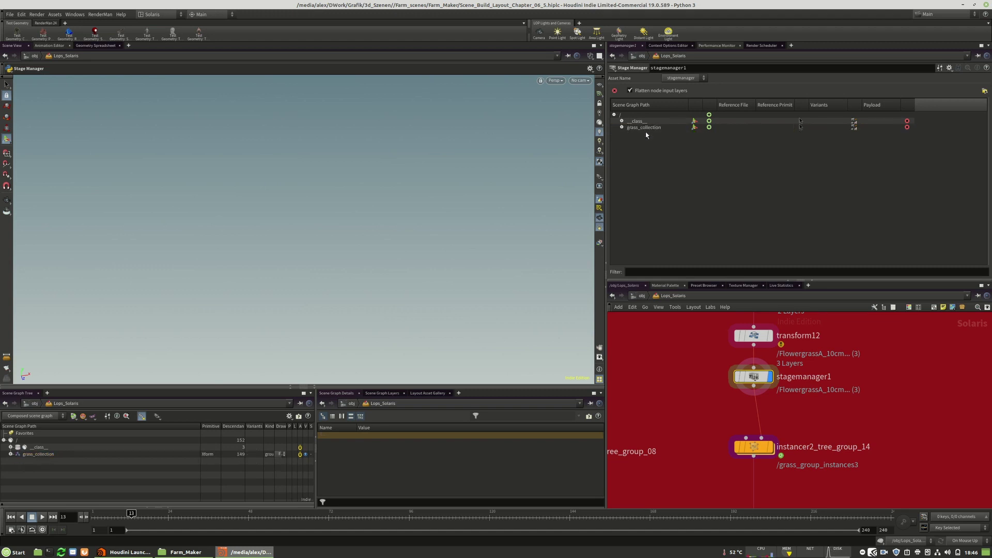
Step: Display instancer2_tree_group_14 and examine the grass instances across the terrain
middle_click_drag(876, 422, 868, 361)
left_click(744, 388)
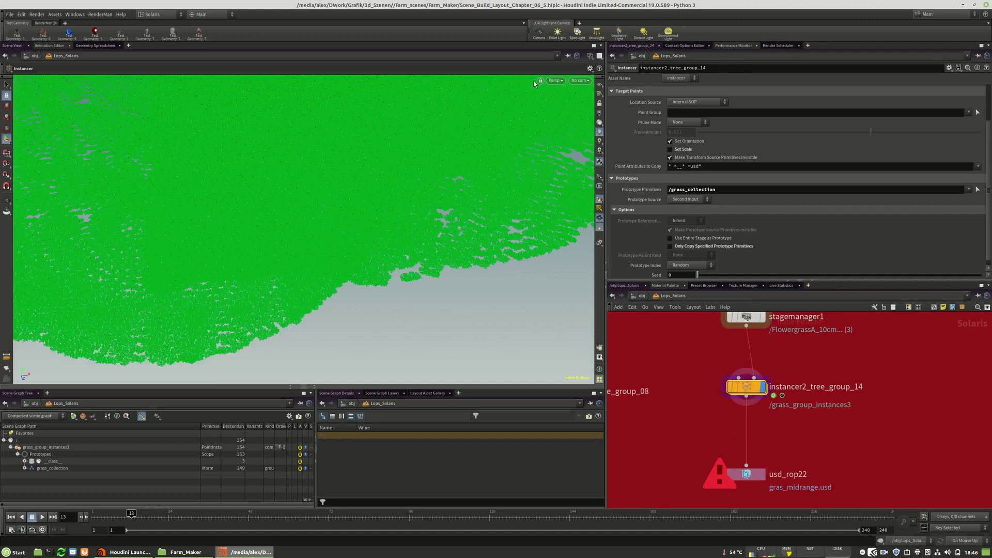
right_click_drag(246, 300, 170, 287, "alt")
middle_click_drag(299, 219, 344, 232, "alt")
left_click_drag(344, 232, 393, 289, "alt")
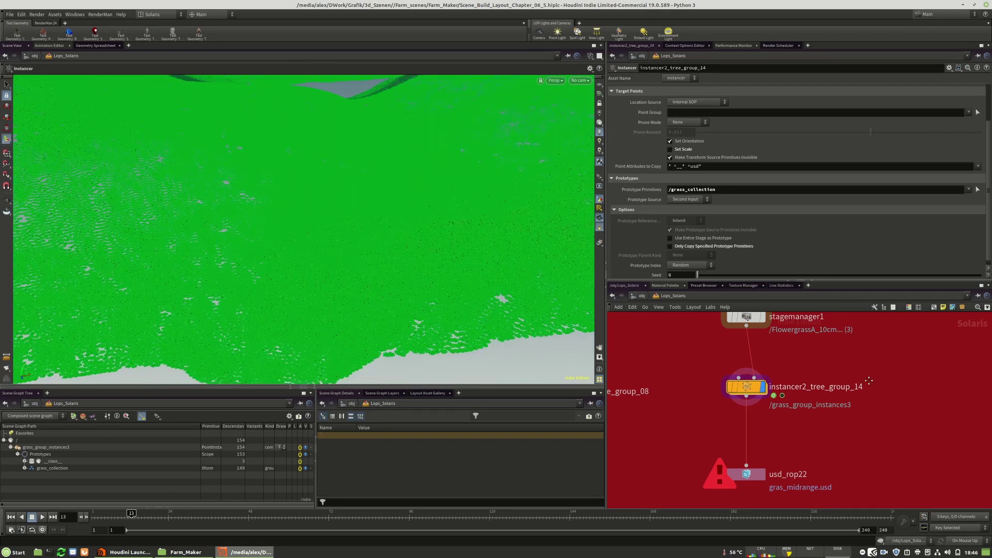
Step: Enter the SOP network of pts_paint_grass_area and hide other objects in the viewport
scroll(839, 463, "down", 5)
scroll(808, 377, "up", 7)
double_click(793, 380)
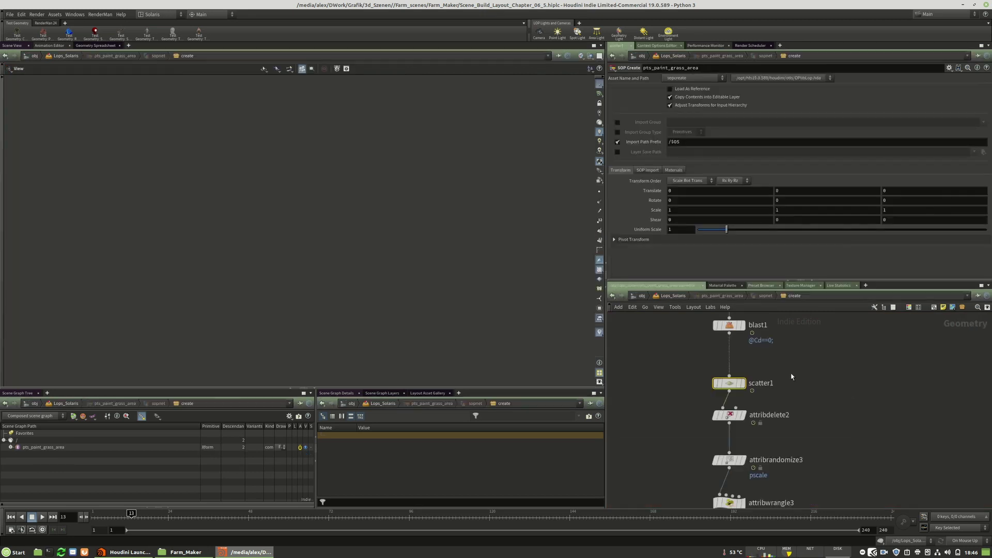
middle_click_drag(800, 419, 804, 353)
scroll(765, 420, "up", 1)
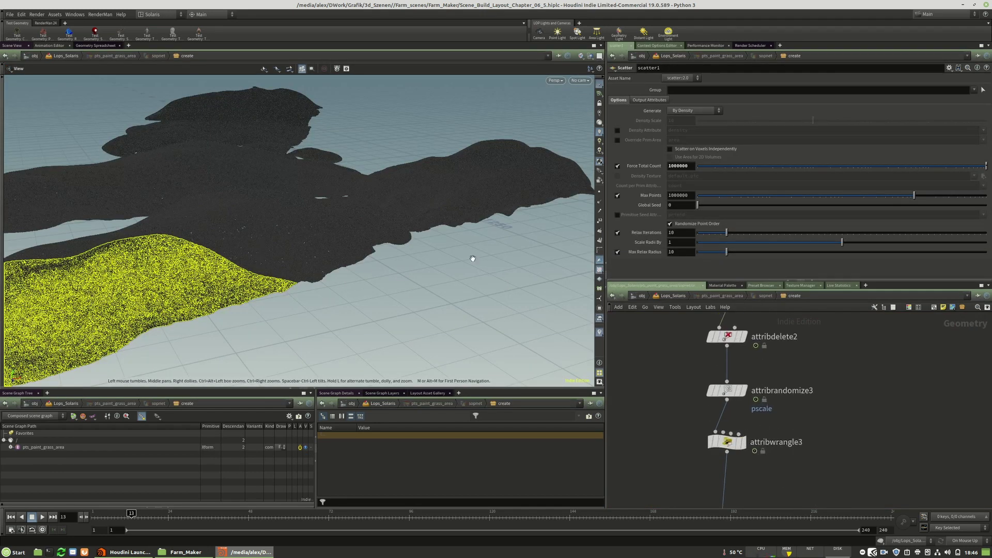
mouse_move(322, 222)
left_mouse_down()
mouse_move(315, 264)
mouse_move(321, 230)
left_mouse_up()
left_click(590, 56)
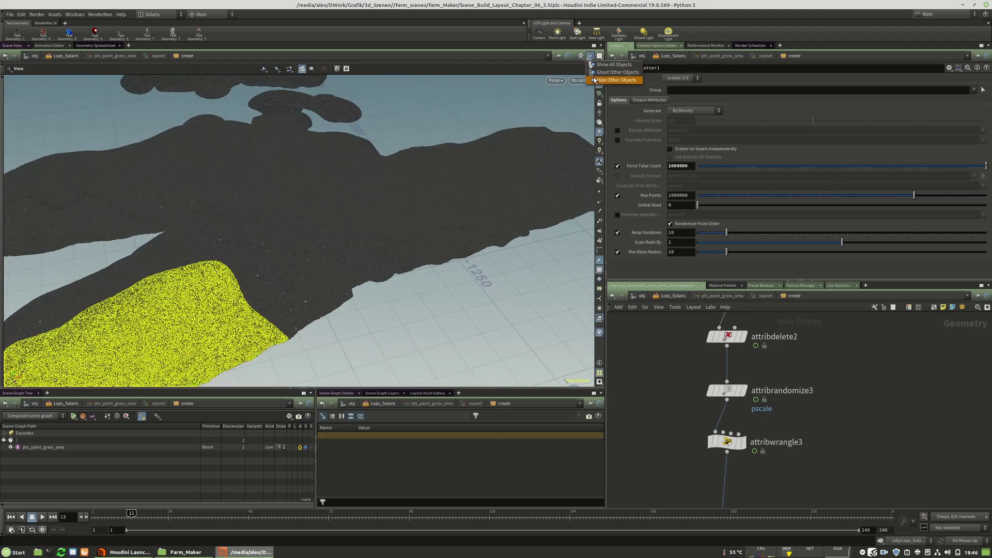
left_click(599, 80)
Step: Move scatter1 up beneath blast1 and display its scattered points
middle_click_drag(800, 391, 781, 410)
scroll(780, 403, "down", 5)
scroll(811, 367, "up", 4)
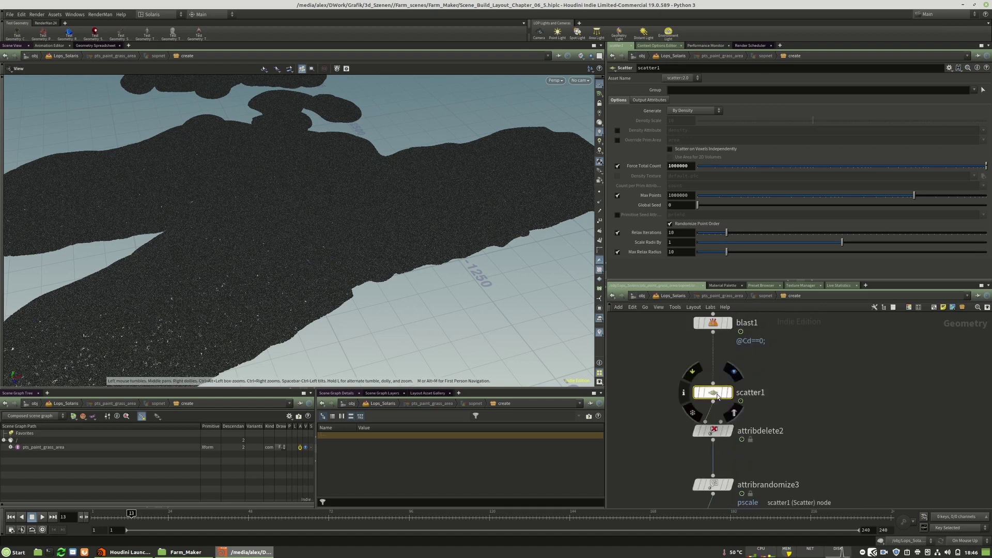
left_click(729, 358)
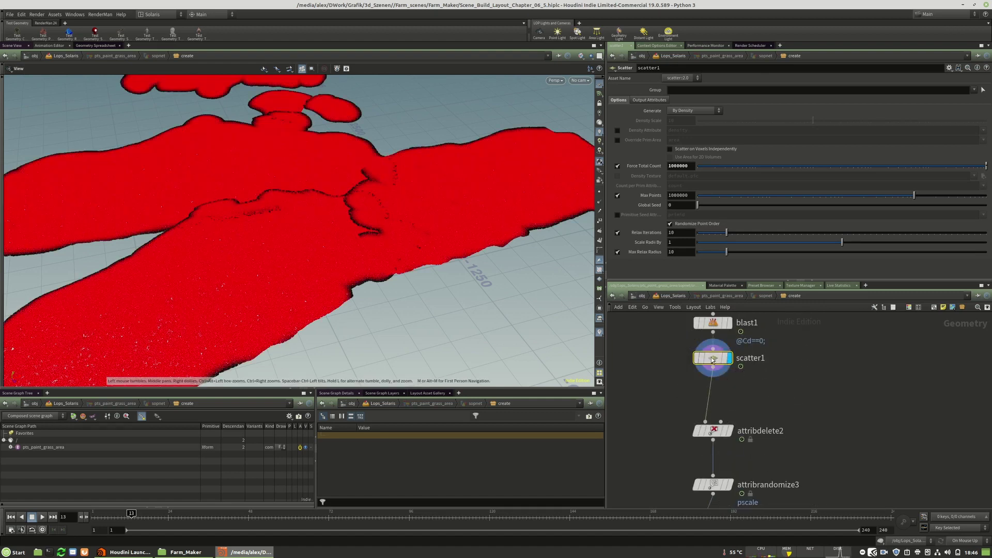
mouse_move(716, 359)
left_mouse_down()
mouse_move(716, 379)
mouse_move(716, 357)
left_mouse_up()
Step: Try to remove a group of stray points from the scatter1 output by selecting and deleting them
left_click_drag(328, 272, 195, 146)
key("s")
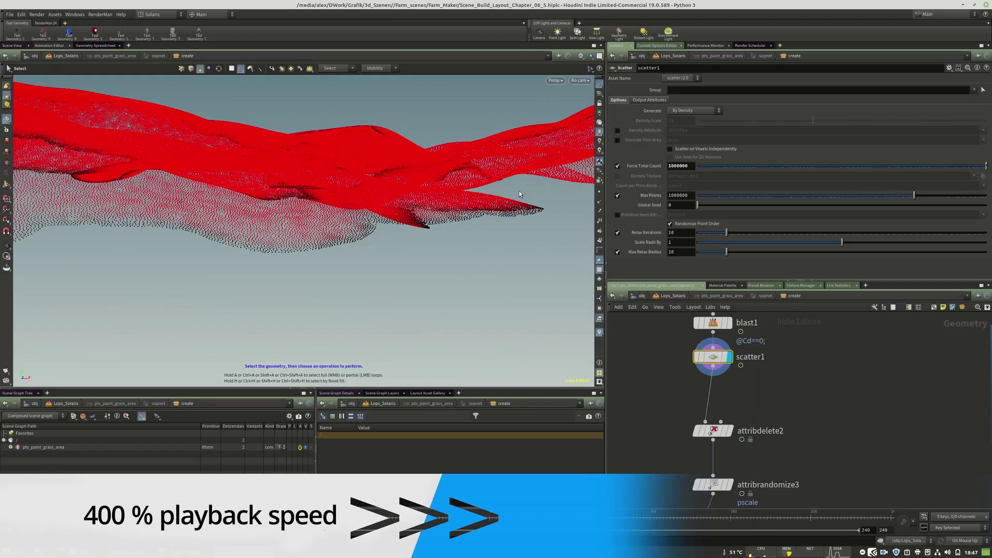
left_click_drag(713, 357, 713, 366)
left_click_drag(487, 137, 448, 214, "alt")
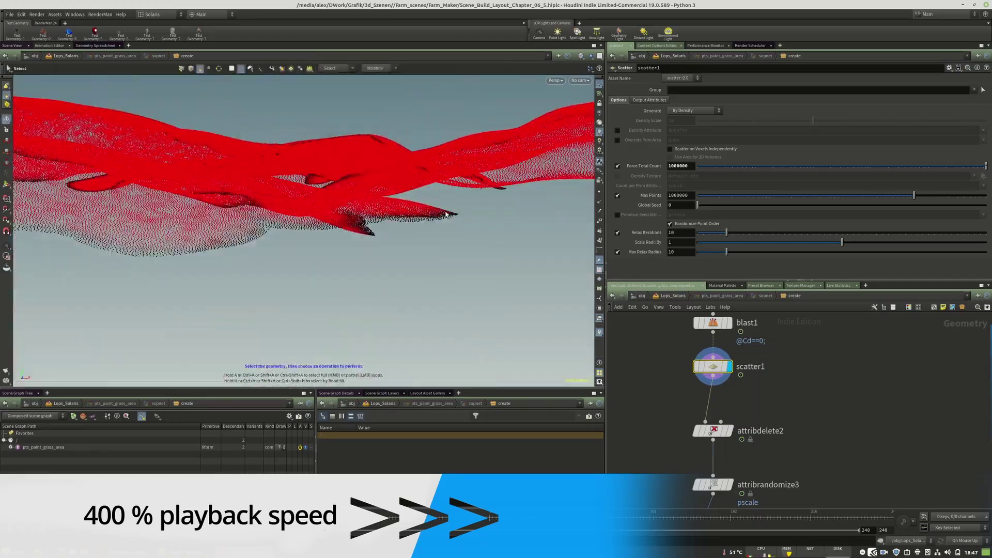
left_click_drag(324, 195, 222, 297)
key("Delete")
mouse_move(310, 150)
left_mouse_down("alt")
mouse_move(382, 189)
mouse_move(371, 169)
mouse_move(433, 257)
left_mouse_up("alt")
Step: Inspect the terrain geometry through the upstream nodes merge1, unpackusd1, attribdelete1 and color1
middle_click_drag(800, 386, 816, 452)
scroll(816, 448, "down", 4)
scroll(806, 403, "up", 4)
left_click(753, 348)
left_click(729, 370)
middle_click_drag(728, 370, 769, 366)
left_click_drag(439, 233, 348, 173, "alt")
middle_click_drag(791, 437, 784, 378)
left_click(782, 377)
left_click_drag(763, 399, 762, 347)
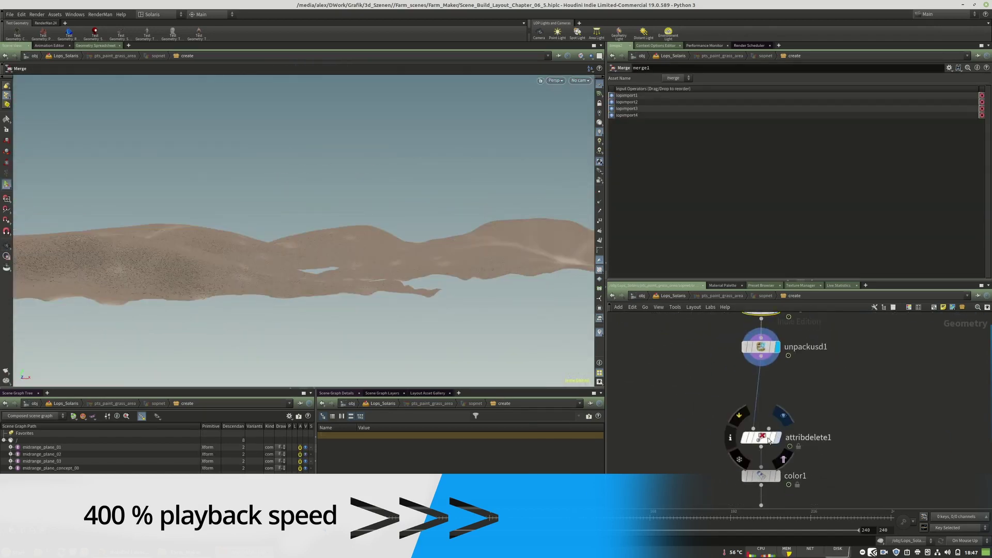
left_click_drag(769, 440, 769, 371)
left_click(776, 476)
left_click_drag(766, 477, 766, 400)
left_click(766, 399)
left_click_drag(554, 346, 517, 377, "alt")
Step: Display attribpaint1 to examine the painted grass mask on the terrain
middle_click(767, 399)
middle_click_drag(781, 465, 750, 342)
left_click(747, 392)
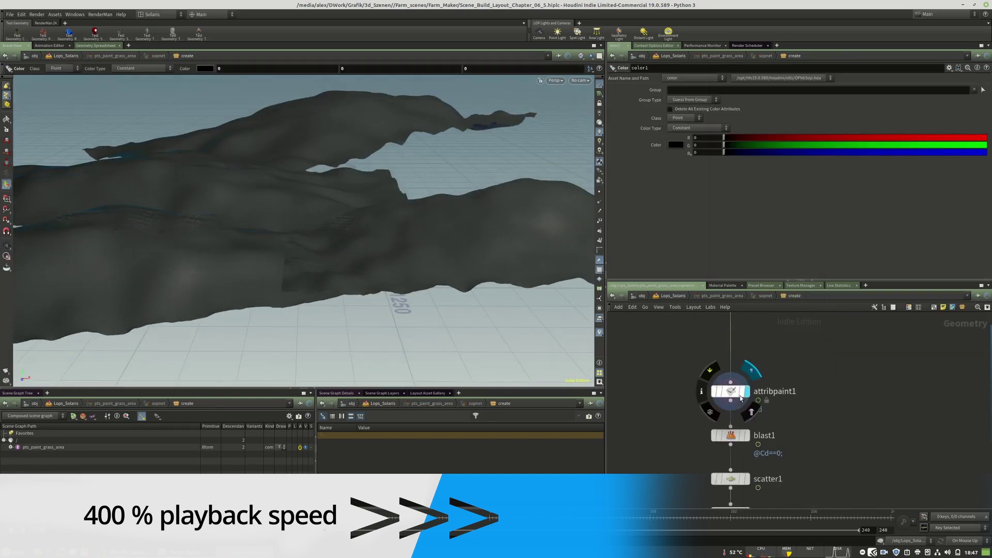
middle_click_drag(740, 399, 743, 458)
left_click_drag(743, 457, 742, 379)
left_click(740, 376)
mouse_move(362, 279)
left_mouse_down("alt")
mouse_move(321, 221)
mouse_move(412, 270)
left_mouse_up("alt")
left_click_drag(738, 373, 738, 383)
Step: Retouch the painted grass mask on the terrain with the attribpaint1 brush
left_click(590, 56)
left_click(589, 127)
left_click_drag(362, 217, 357, 269, "alt")
left_click_drag(331, 258, 314, 203)
middle_click(350, 257)
mouse_move(344, 258)
left_mouse_down()
mouse_move(238, 274)
mouse_move(259, 247)
mouse_move(440, 266)
mouse_move(284, 257)
mouse_move(327, 243)
mouse_move(317, 250)
mouse_move(486, 324)
mouse_move(491, 272)
mouse_move(362, 291)
mouse_move(358, 275)
mouse_move(284, 262)
mouse_move(311, 274)
mouse_move(394, 188)
mouse_move(419, 205)
mouse_move(95, 309)
mouse_move(125, 310)
left_mouse_up()
mouse_move(309, 297)
left_mouse_down("alt")
mouse_move(318, 182)
mouse_move(326, 249)
mouse_move(380, 282)
left_mouse_up("alt")
middle_click(445, 192)
mouse_move(380, 282)
left_mouse_down("alt")
mouse_move(381, 193)
mouse_move(348, 248)
mouse_move(434, 251)
mouse_move(296, 258)
mouse_move(395, 170)
mouse_move(392, 153)
mouse_move(414, 212)
left_mouse_up("alt")
Step: Display blast1 to check which painted grass areas are kept
scroll(744, 403, "down", 2)
middle_click_drag(750, 408, 753, 355)
scroll(760, 432, "up", 2)
left_click(742, 401)
left_click_drag(724, 406, 724, 364)
left_click(724, 365)
middle_click_drag(732, 447, 722, 377)
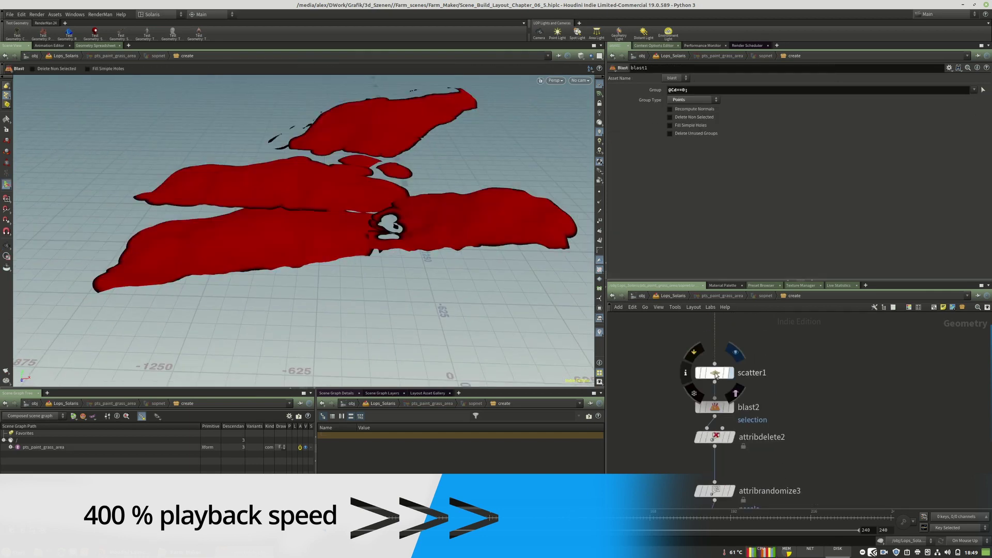
Step: Display scatter1 and set its Relax Iterations to 3
left_click(716, 376)
left_click(731, 373)
left_click_drag(717, 374, 716, 355)
type("1")
key("Return")
scroll(384, 226, "up", 6)
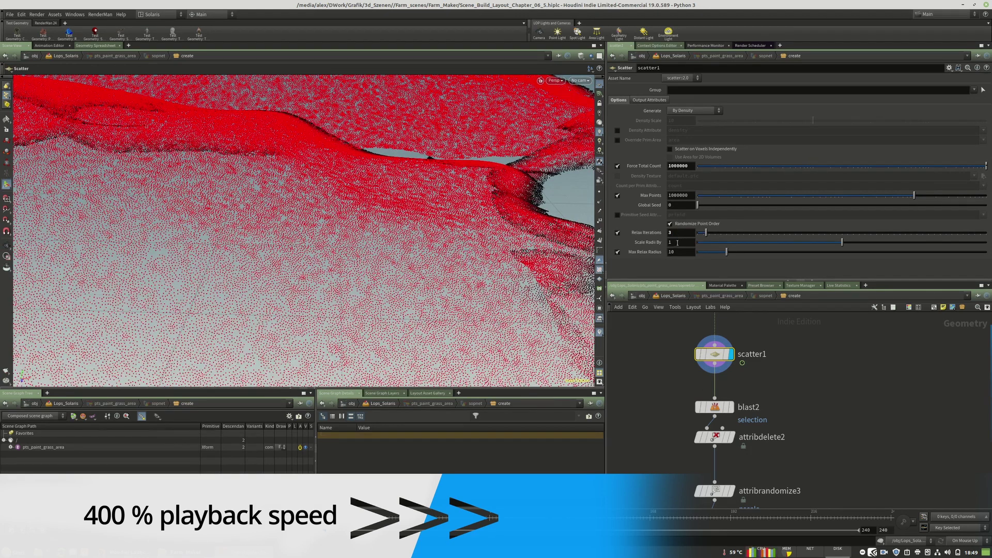
Step: Delete the blast2 node between scatter1 and attribdelete2
left_click(732, 407)
left_click(716, 408)
scroll(455, 243, "down", 5)
key("Delete")
Step: Display the output null at the end of the scatter chain and return to the Lops_Solaris network
middle_click_drag(734, 436, 697, 370)
left_click(694, 370)
middle_click_drag(714, 481, 677, 341)
left_click(655, 465)
key("u")
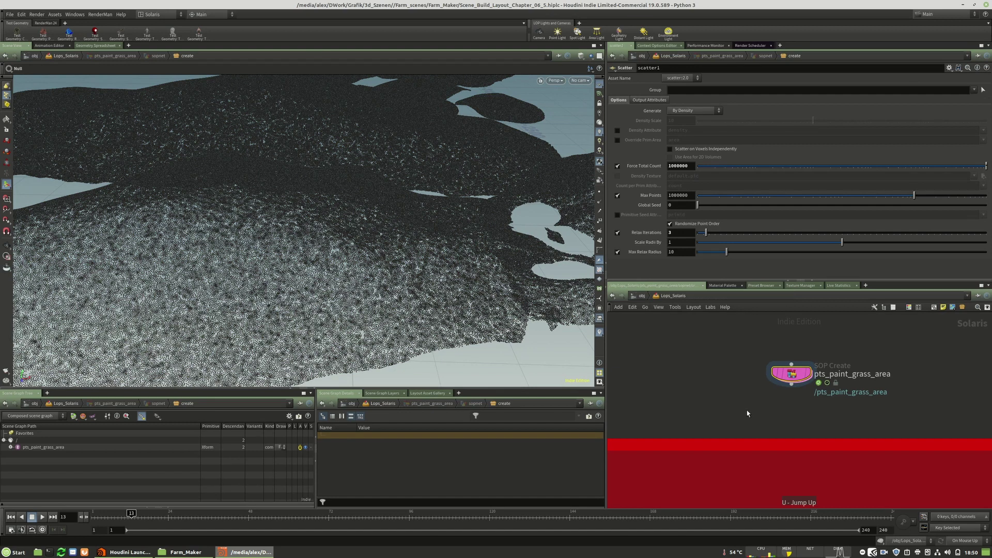
Step: Save the updated grass instances to disk as gras_midrange.usd with usd_rop22
scroll(654, 318, "down", 5)
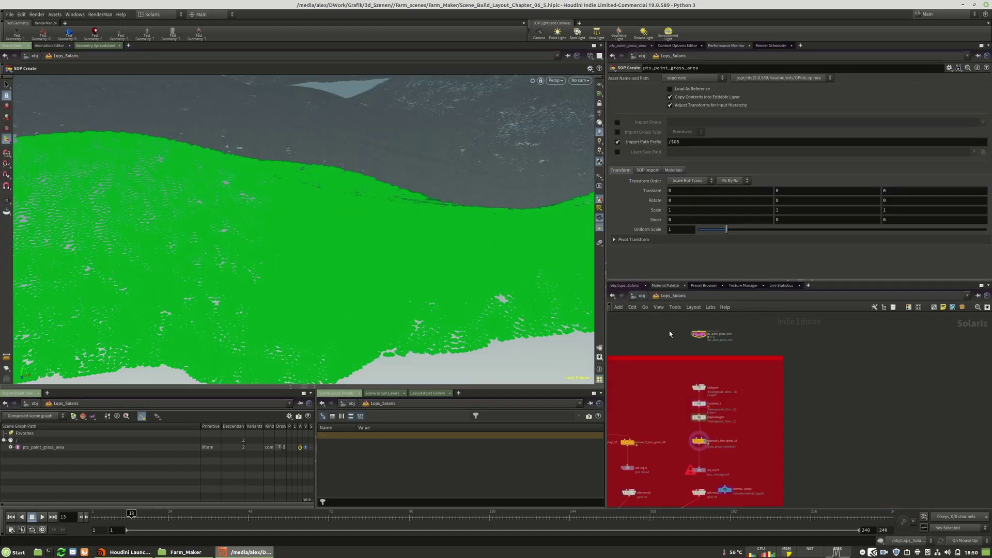
scroll(769, 339, "down", 4)
scroll(748, 382, "up", 4)
scroll(750, 402, "up", 3)
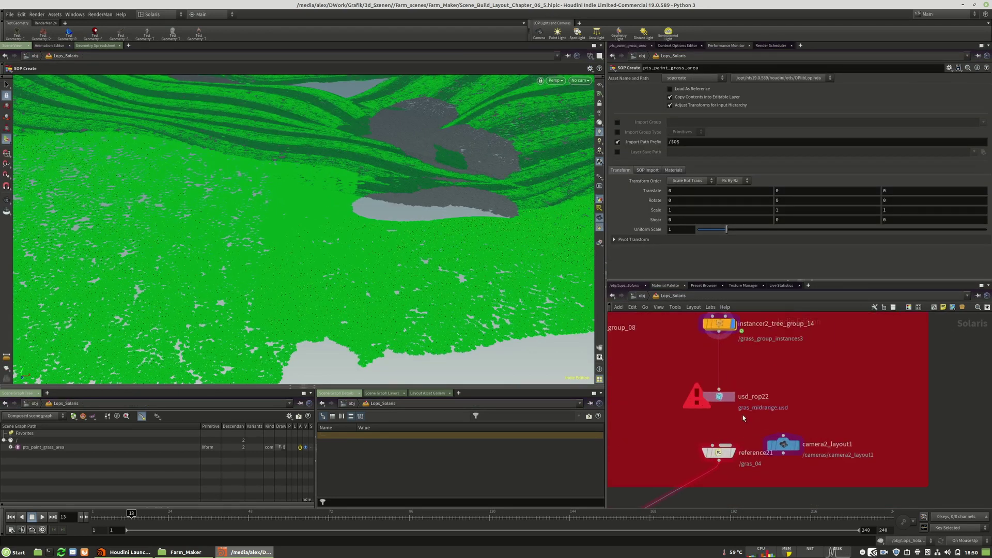
left_click(730, 401)
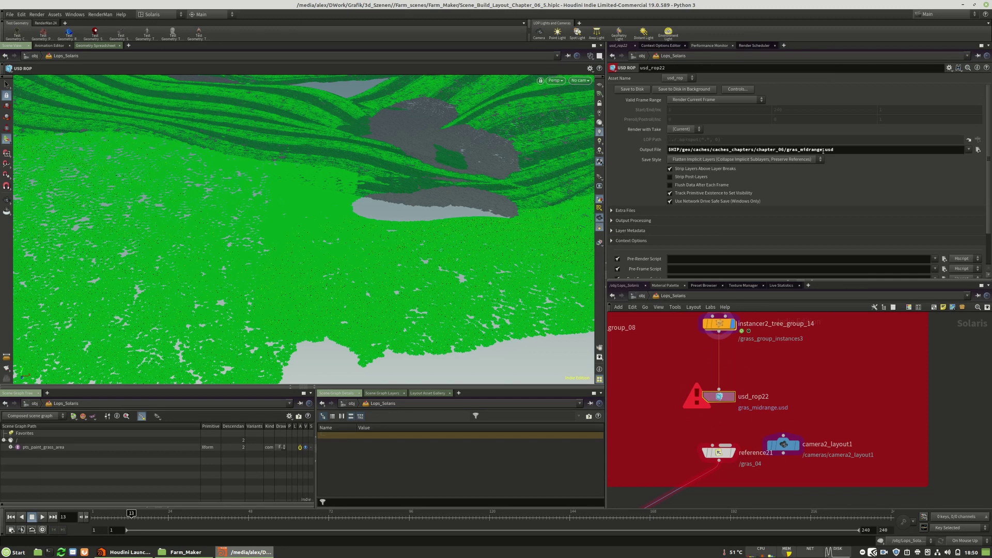
left_click(631, 92)
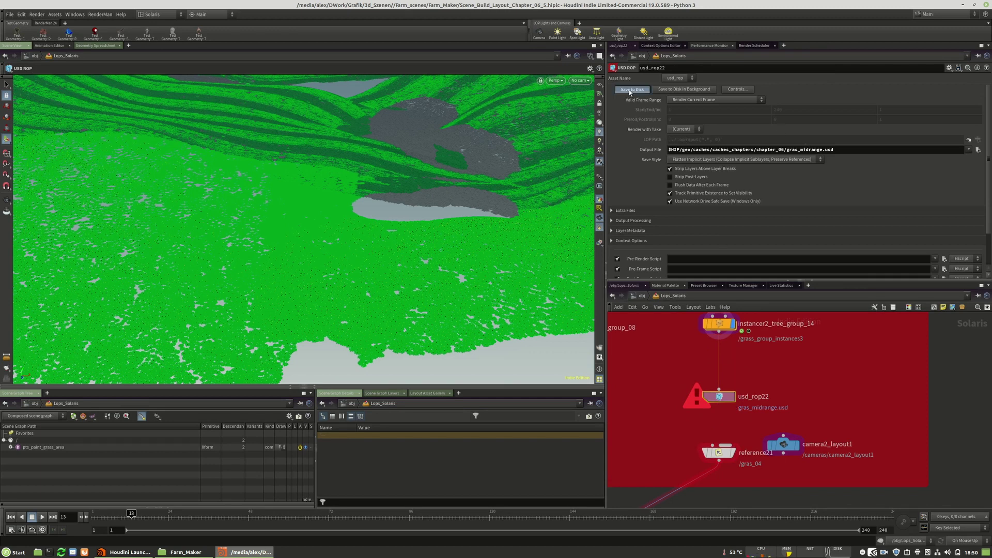
Step: Display reference21 and reload its gras_midrange.usd file
left_click(722, 454)
scroll(720, 253, "down", 3)
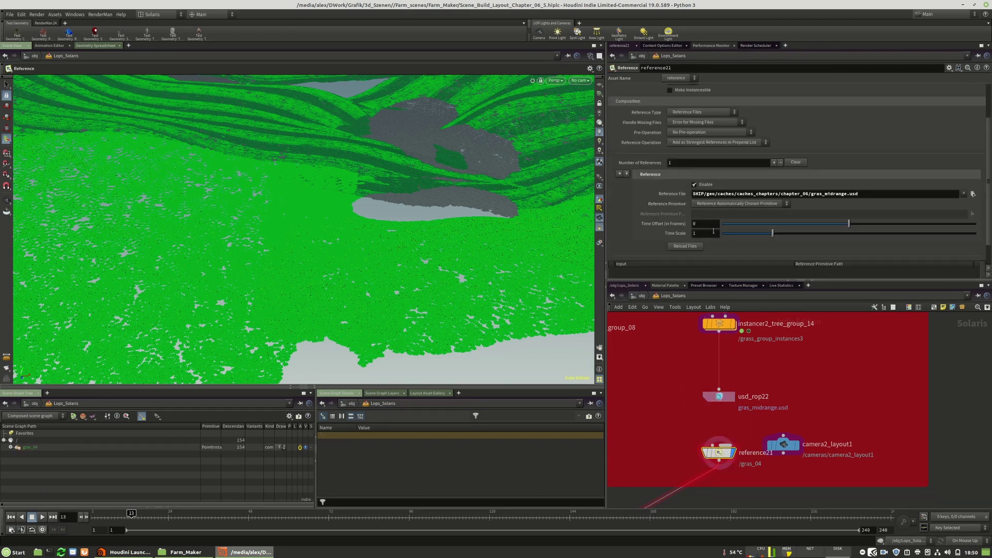
left_click(691, 240)
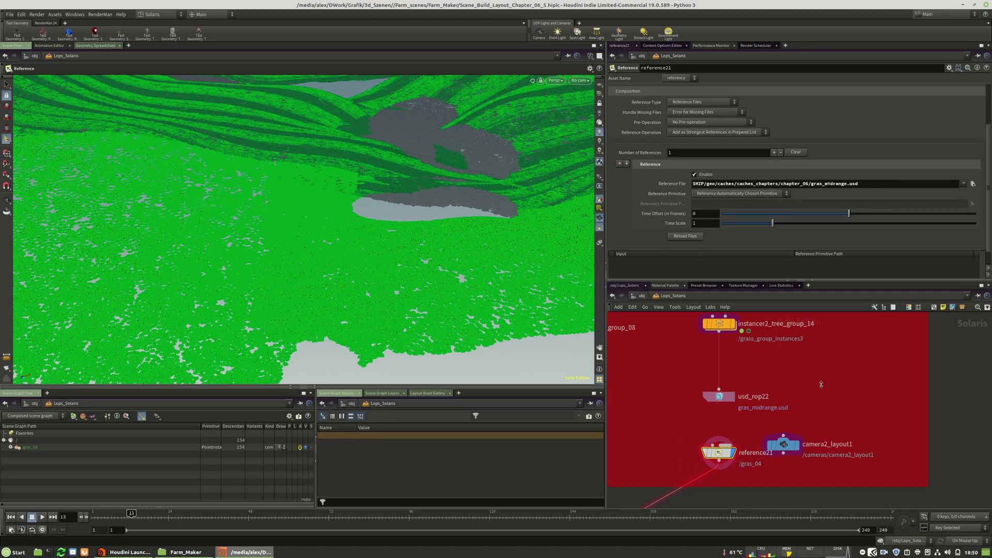
Step: Delete the camera2_layout1 node beside reference21
scroll(822, 385, "down", 5)
left_click_drag(844, 401, 861, 388)
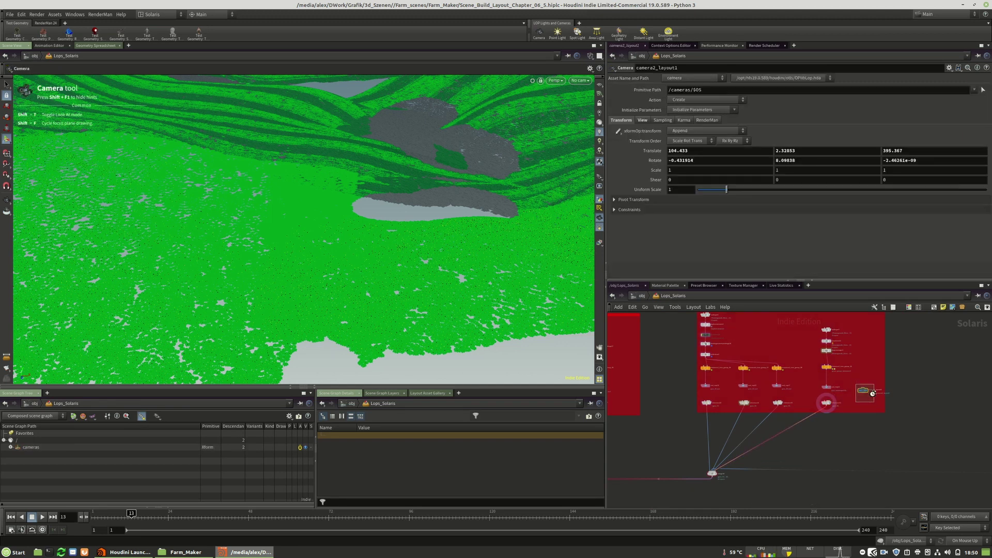
key("Delete")
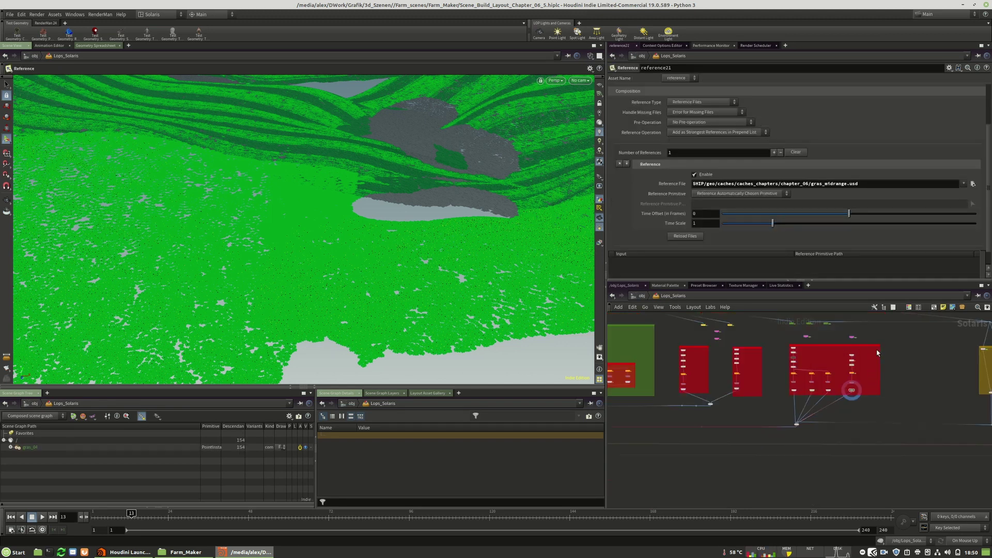
Step: Display the camera2_layout node below merge7 and look through the layout camera in the viewport
scroll(904, 356, "down", 3)
scroll(907, 367, "up", 5)
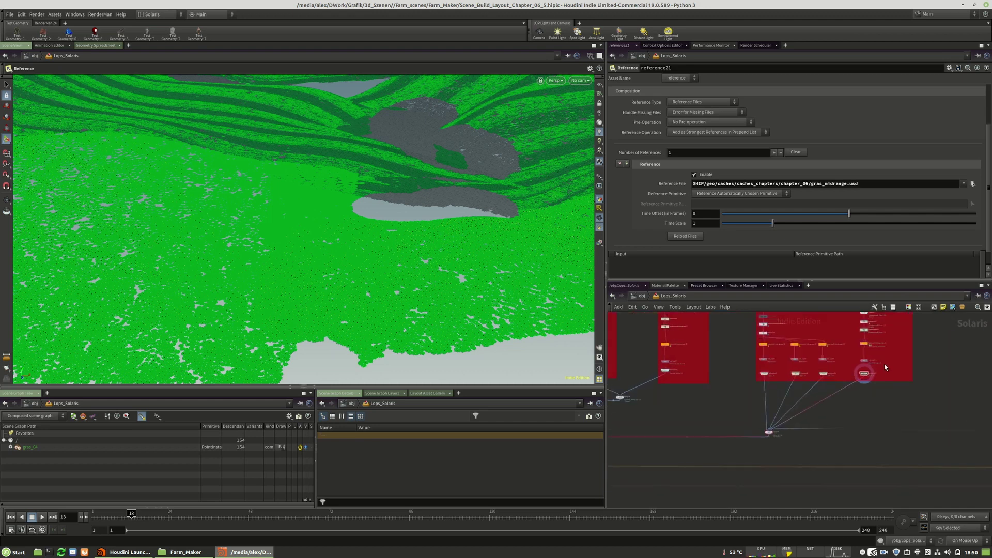
scroll(903, 383, "down", 5)
scroll(664, 447, "up", 5)
scroll(688, 439, "up", 5)
middle_click_drag(683, 451, 834, 420)
scroll(800, 411, "up", 2)
left_click(801, 396)
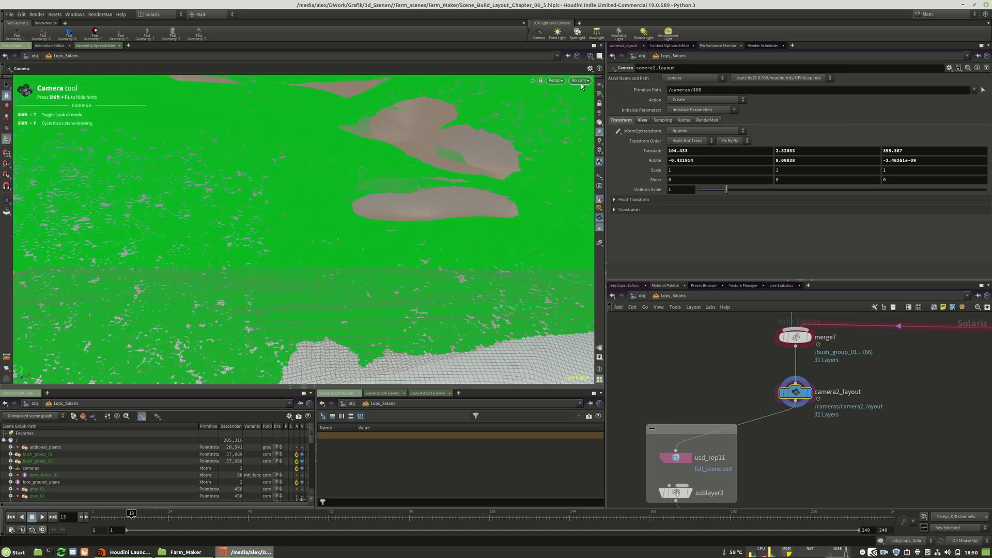
left_click(580, 81)
left_click(583, 89)
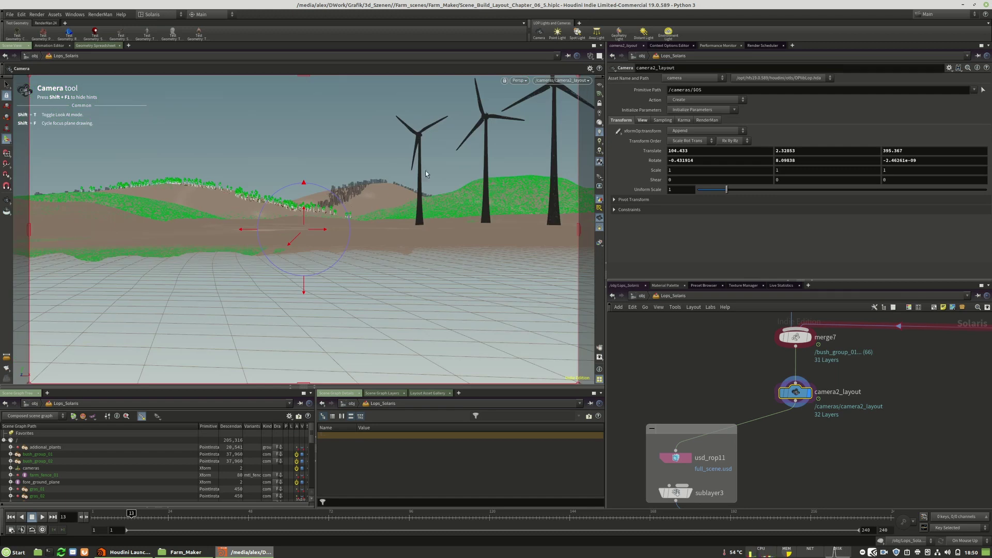
Step: Switch the viewport to a lighting mode that shades the terrain and wind turbines evenly
left_click(589, 56)
left_click(610, 143)
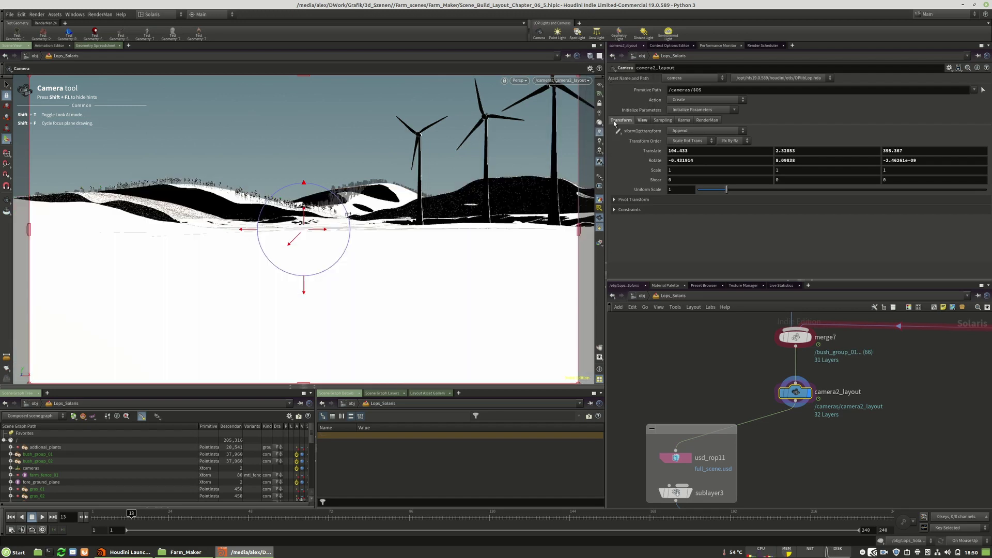
left_click(601, 123)
Step: Review the usd_rop11 export settings and reload full_scene.usd in sublayer3
middle_click_drag(834, 440, 917, 387)
left_click(761, 406)
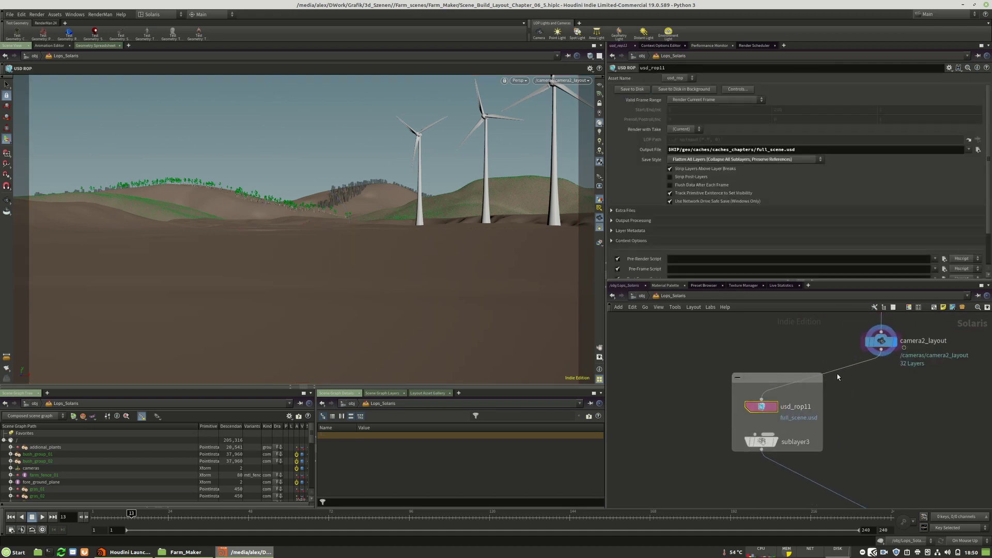
middle_click_drag(882, 437, 824, 395)
scroll(761, 376, "down", 2)
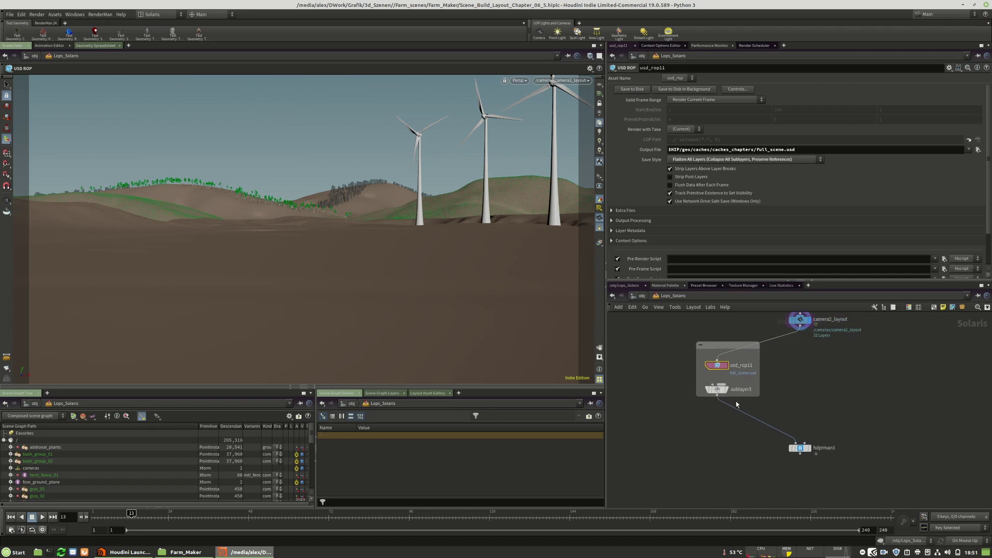
left_click(717, 390)
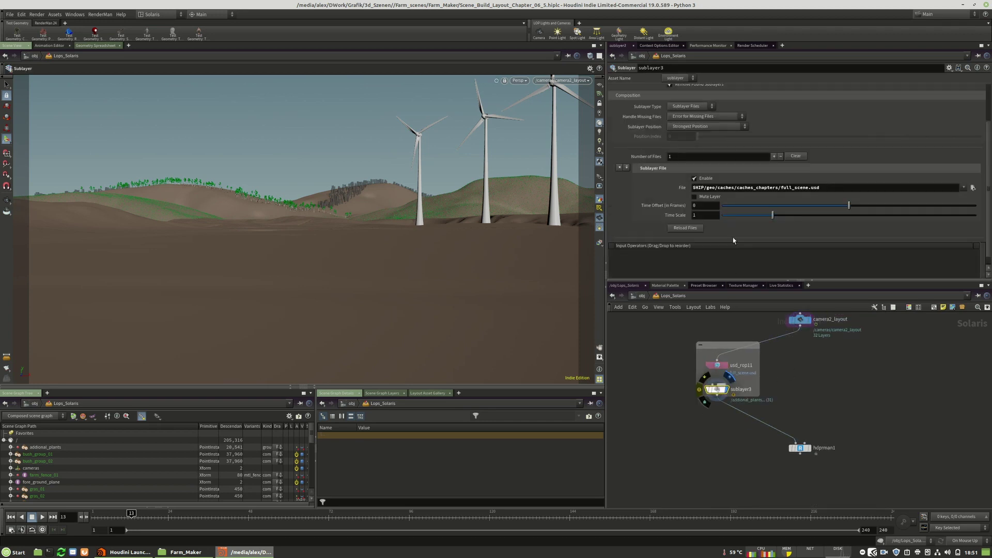
left_click(689, 230)
Step: Save the scene under the new name Scene_Build_Layout_Chapter_06_6.hiplc
left_click(10, 15)
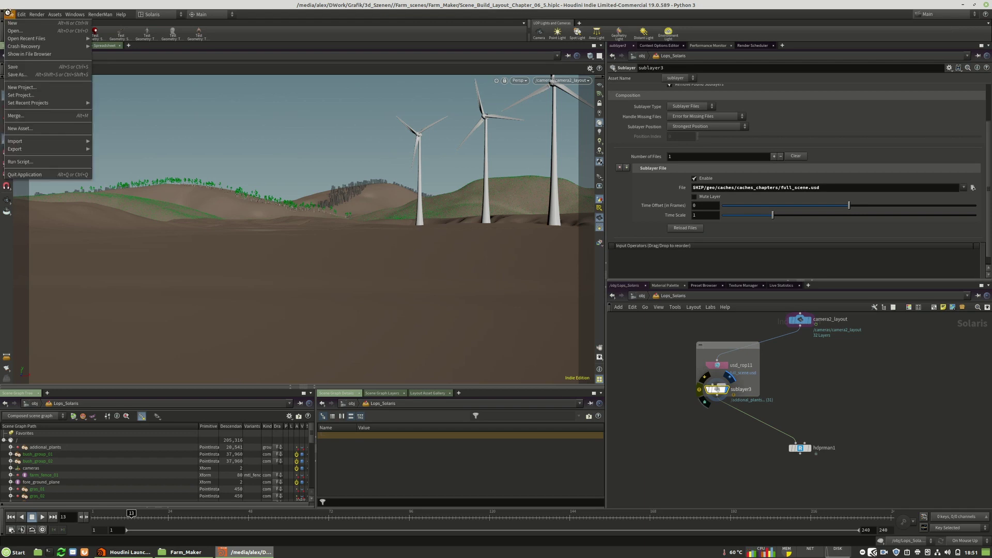
left_click(17, 74)
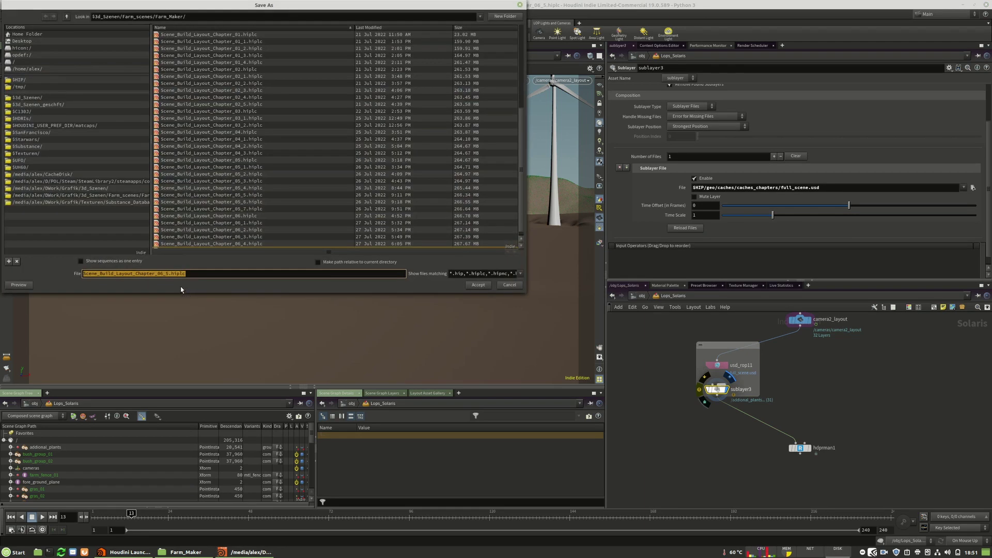
left_click(167, 275)
type("6")
key("Return")
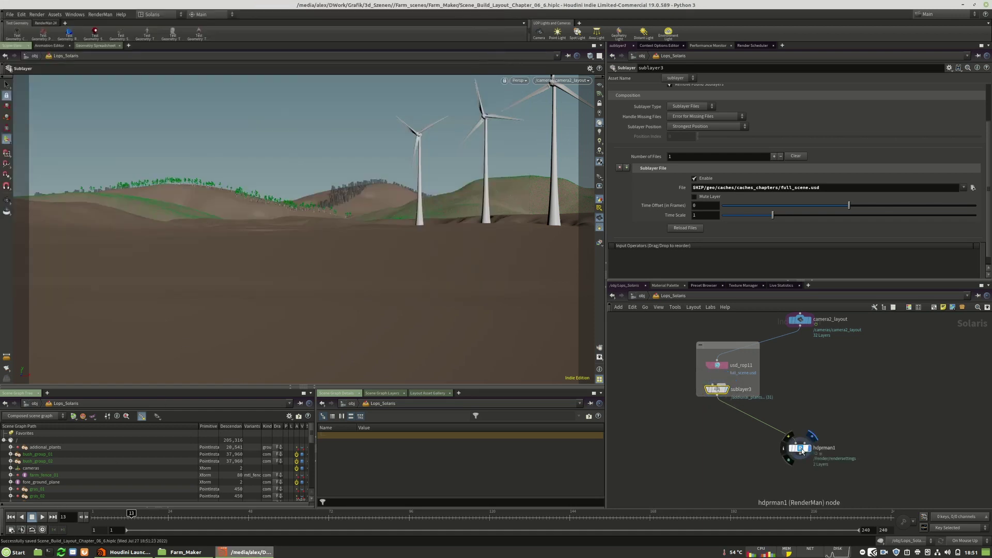
Step: Place and display the hdprman1 node beneath sublayer3, and render the current frame to MPlay
left_click_drag(801, 448, 727, 447)
left_click(726, 445)
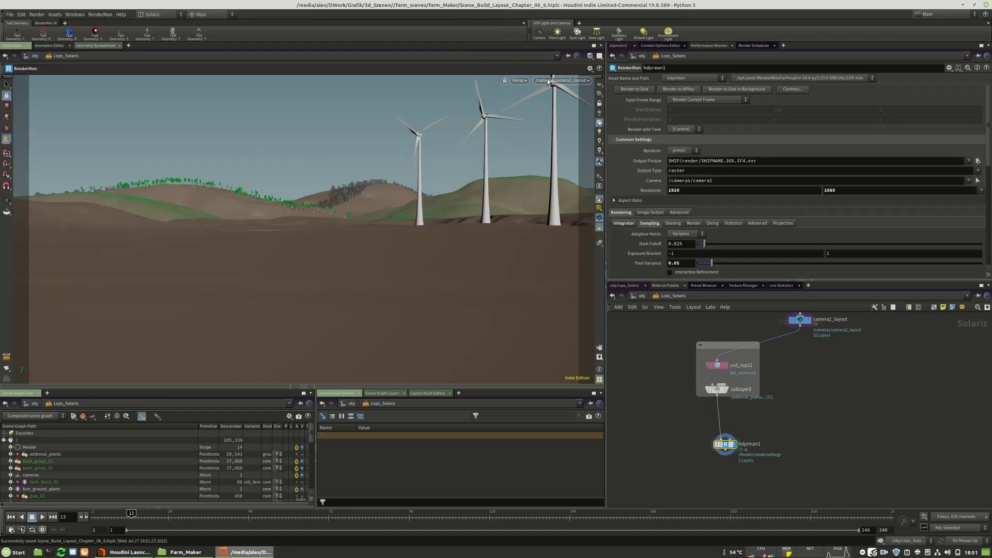
left_click(522, 85)
mouse_move(531, 200)
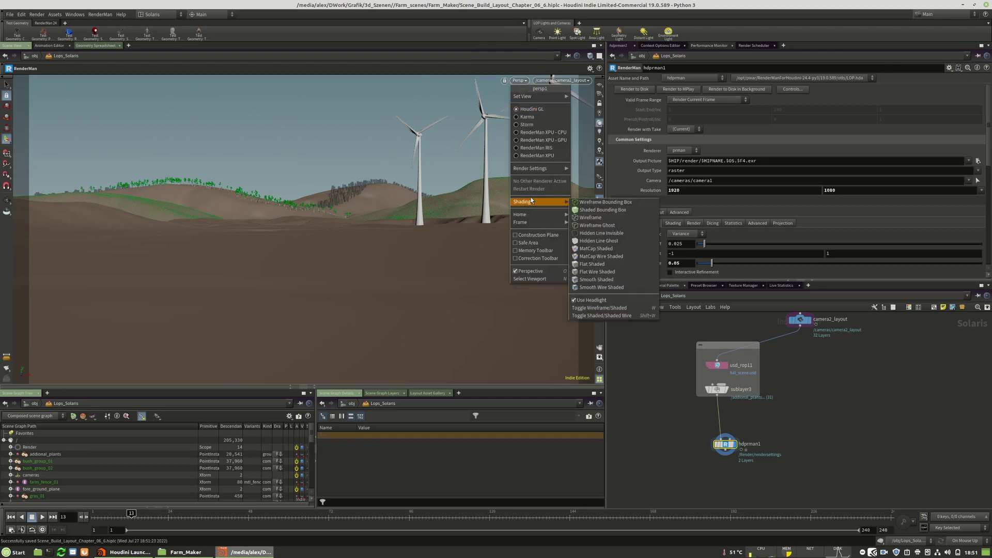
left_click(814, 398)
left_click(676, 90)
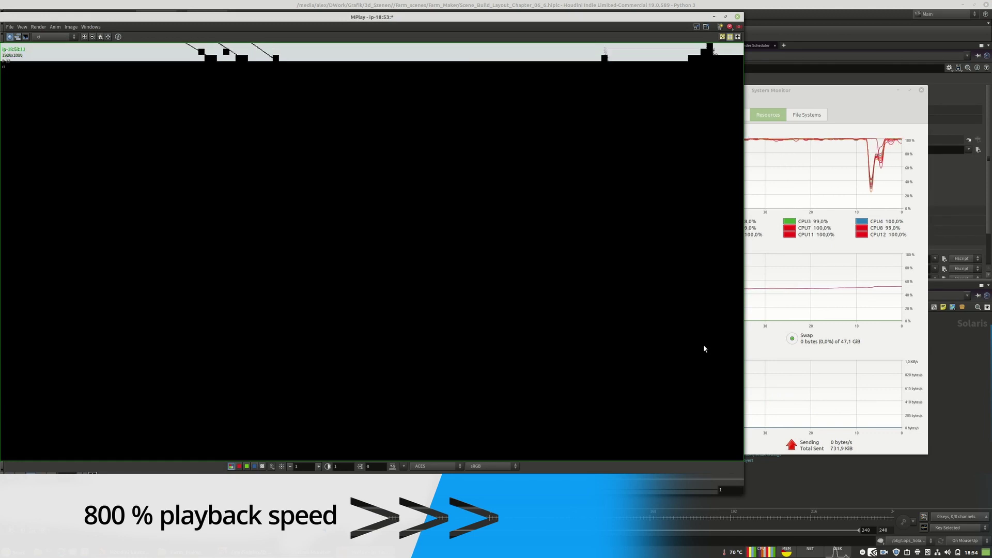
Step: Examine the RenderMan image in MPlay, checking the background hills, their grass coverage and the ground behind the field
left_click_drag(797, 91, 839, 101)
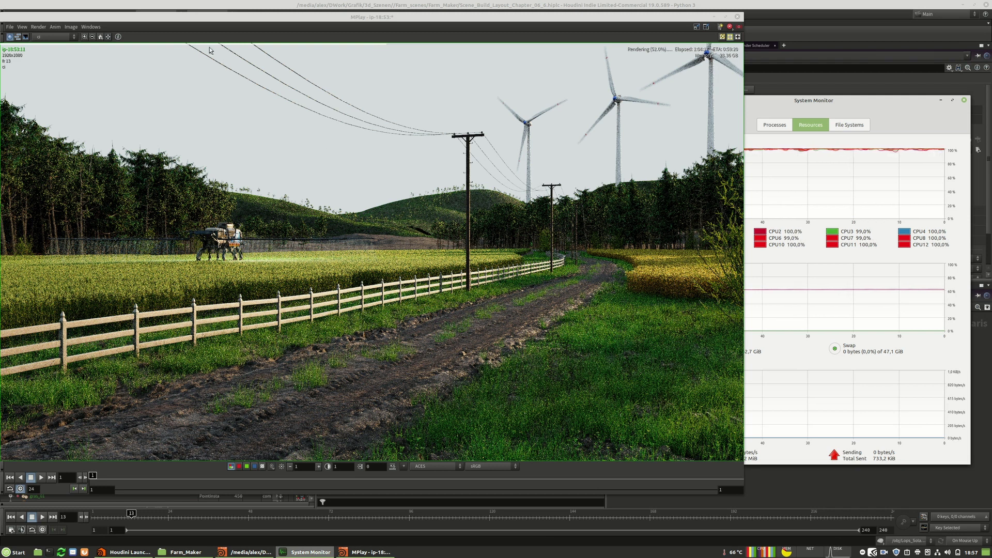
left_click_drag(162, 22, 199, 29)
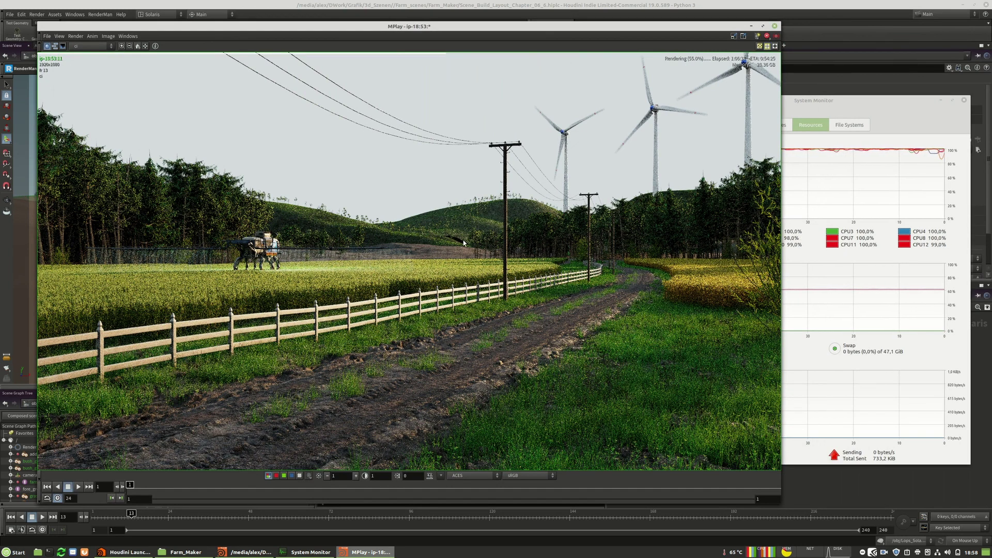
scroll(463, 243, "up", 5)
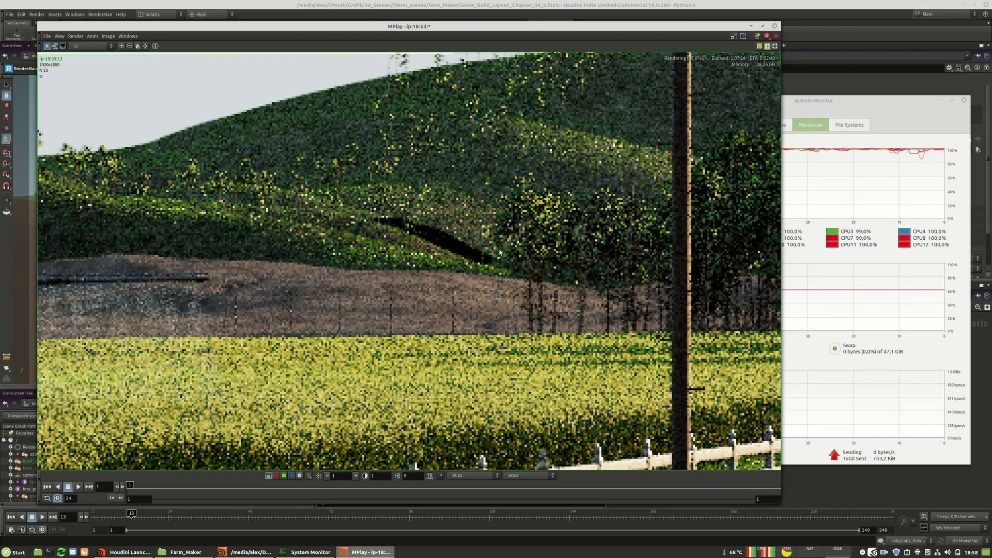
scroll(541, 272, "down", 6)
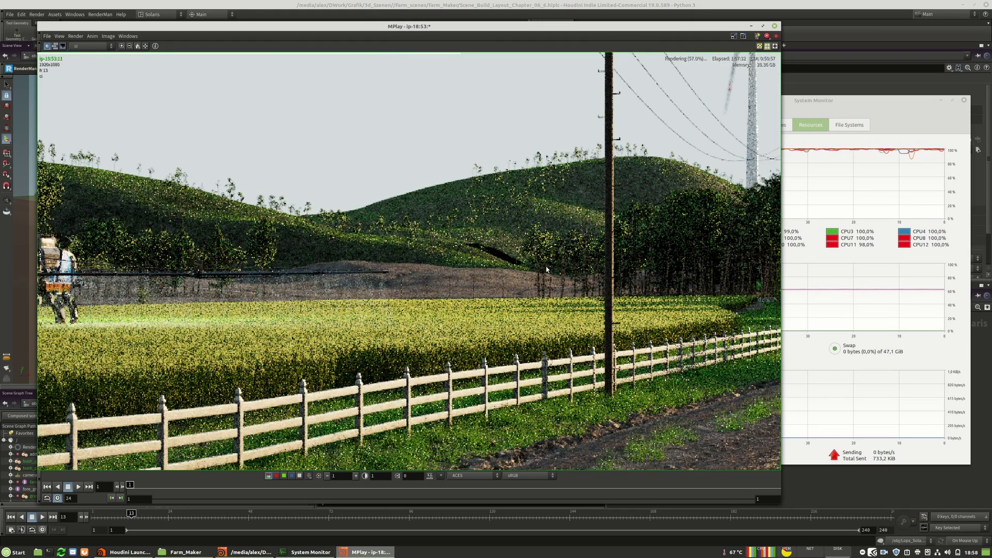
scroll(552, 288, "up", 3)
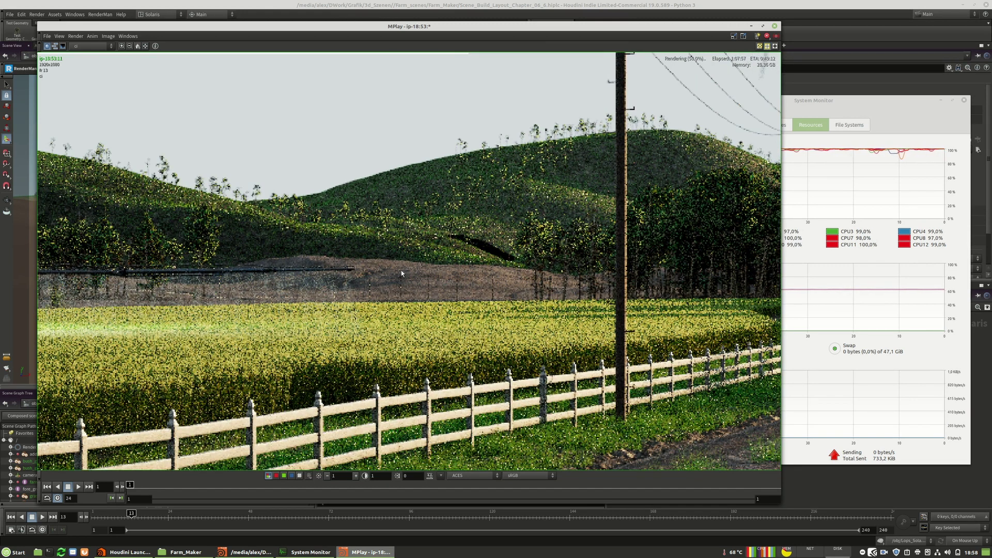
scroll(413, 298, "down", 2)
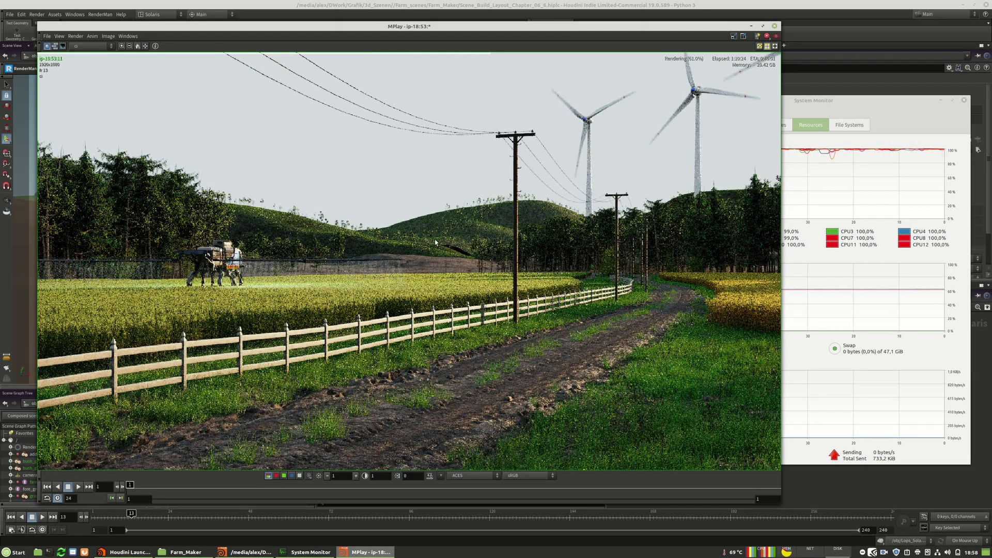
scroll(429, 242, "up", 3)
scroll(420, 241, "down", 4)
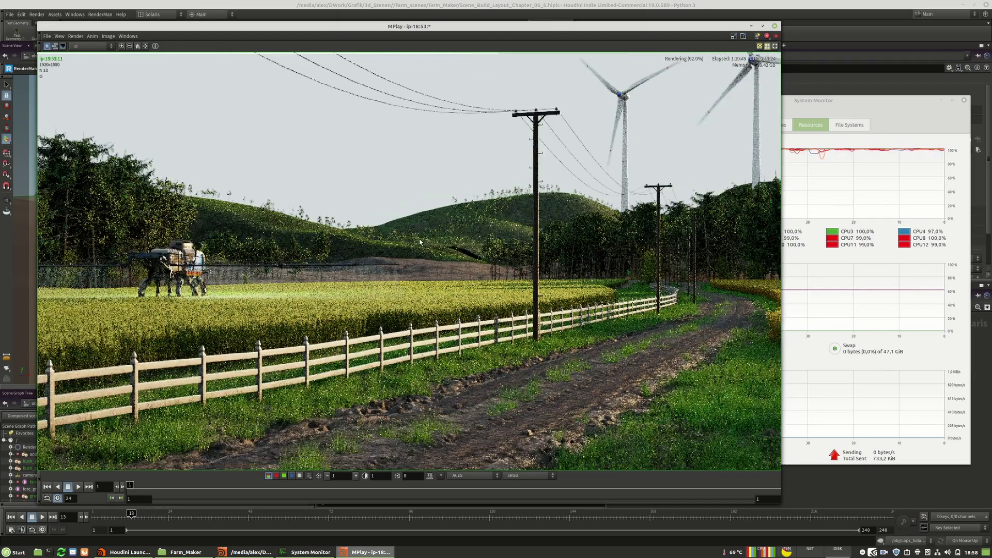
scroll(420, 239, "down", 3)
scroll(357, 226, "up", 6)
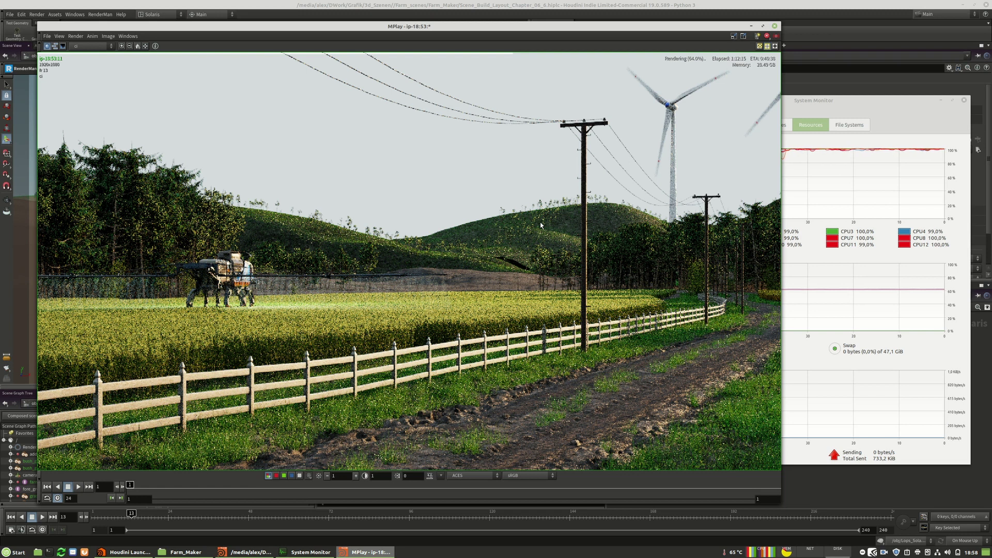
scroll(541, 225, "up", 3)
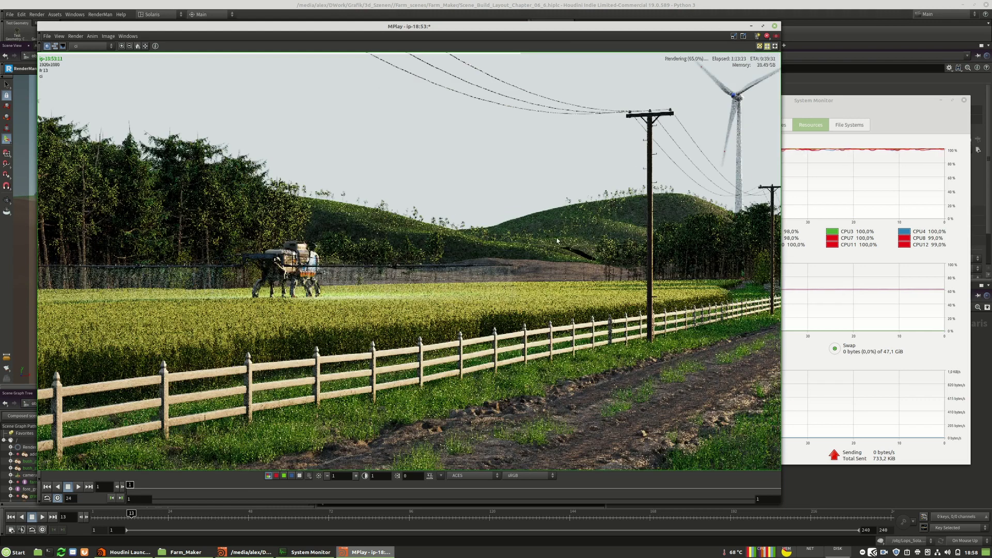
scroll(603, 252, "up", 3)
scroll(603, 252, "up", 2)
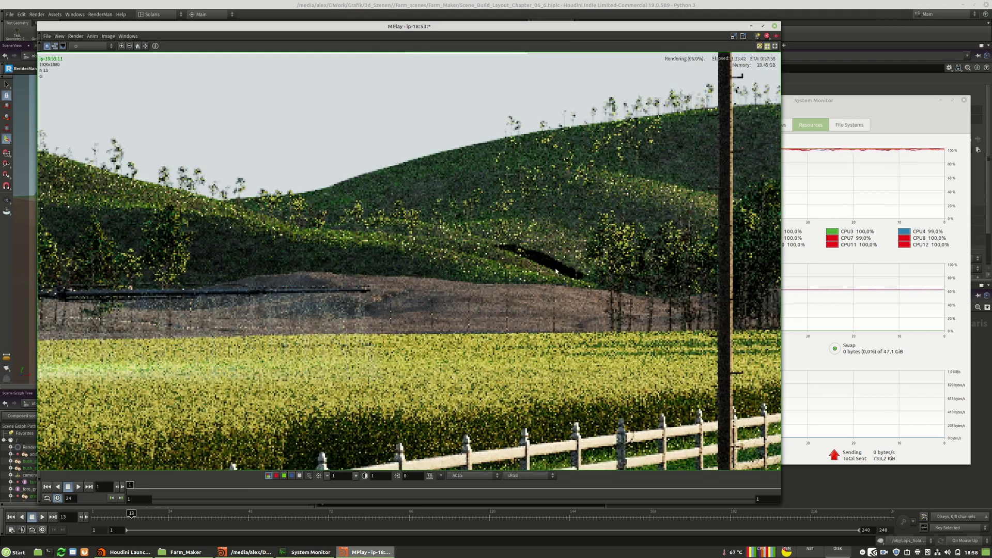
scroll(568, 271, "down", 5)
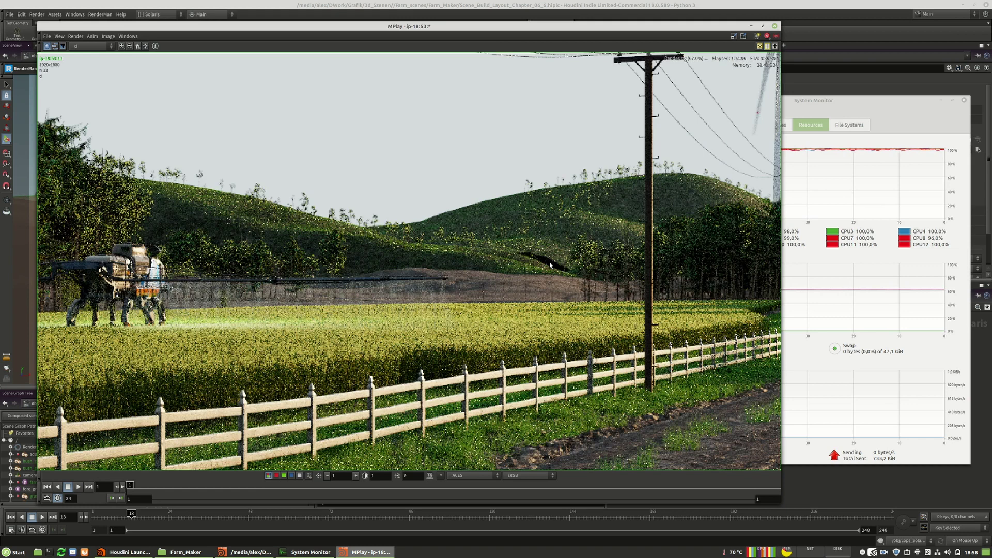
scroll(572, 268, "up", 2)
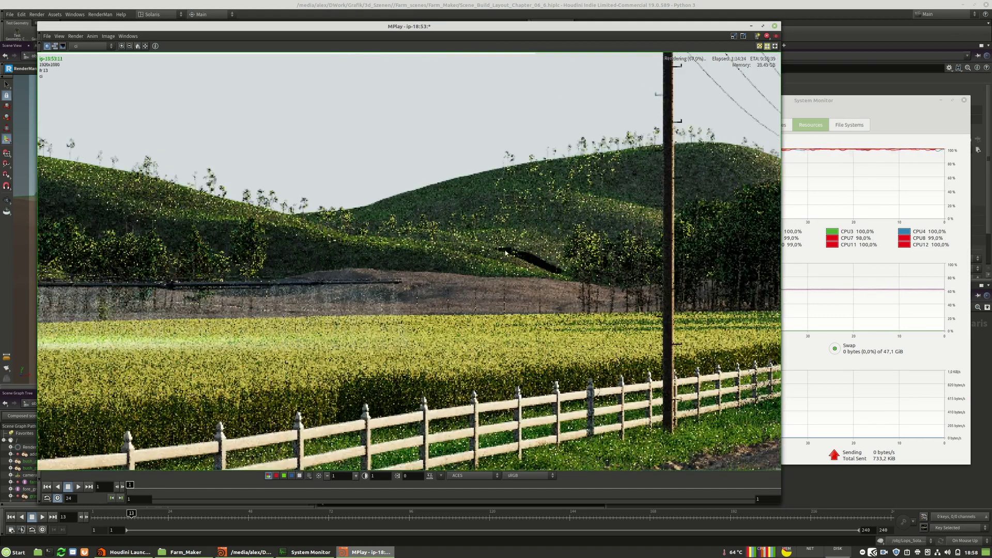